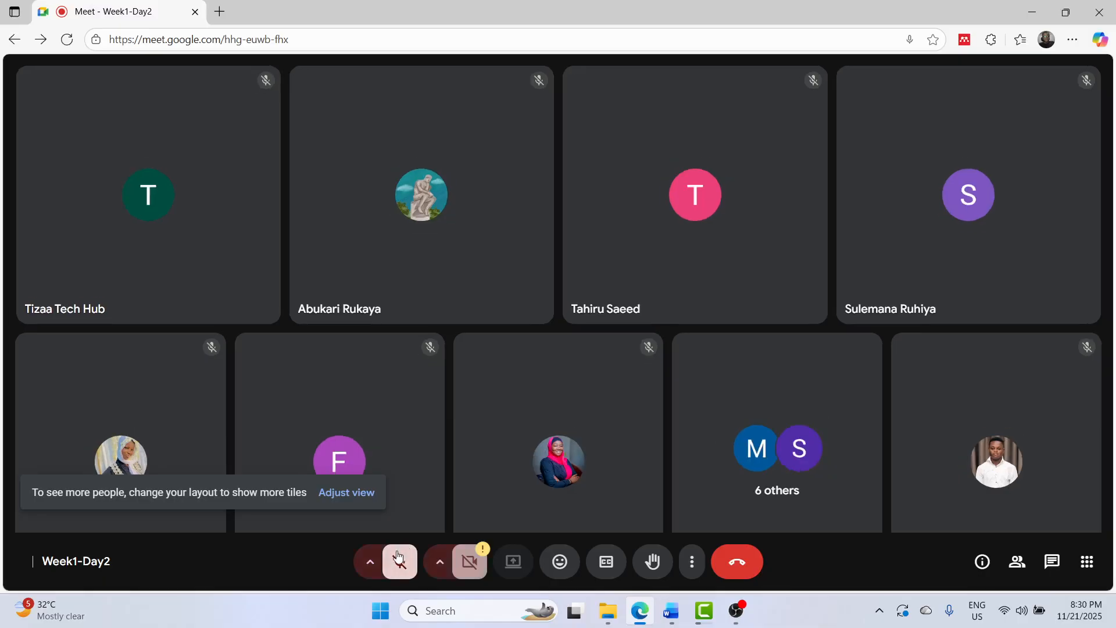
- Unmute the microphone and present the entire screen to the Week1-Day2 meeting
{"action": "left_click", "coordinate": [398, 557]}
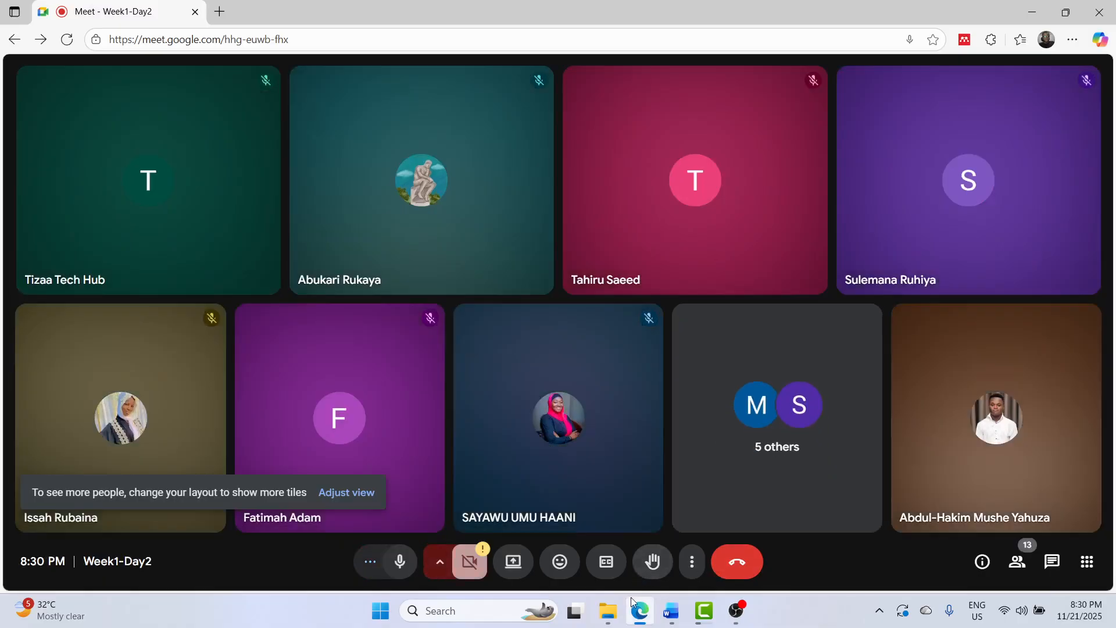
{"action": "left_click", "coordinate": [514, 562]}
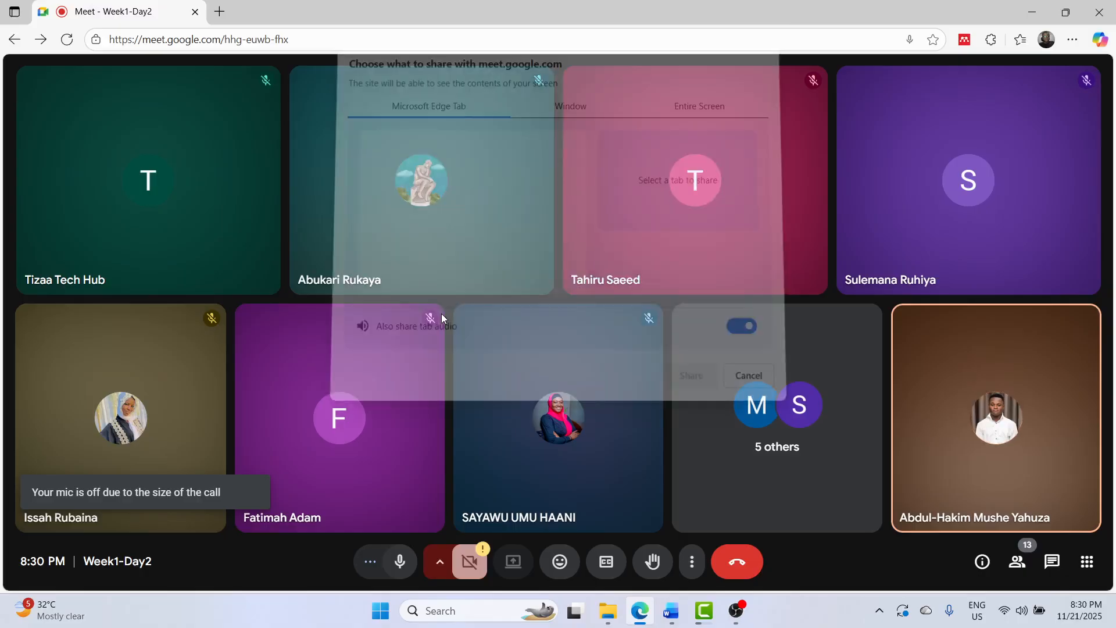
{"action": "left_click", "coordinate": [690, 120]}
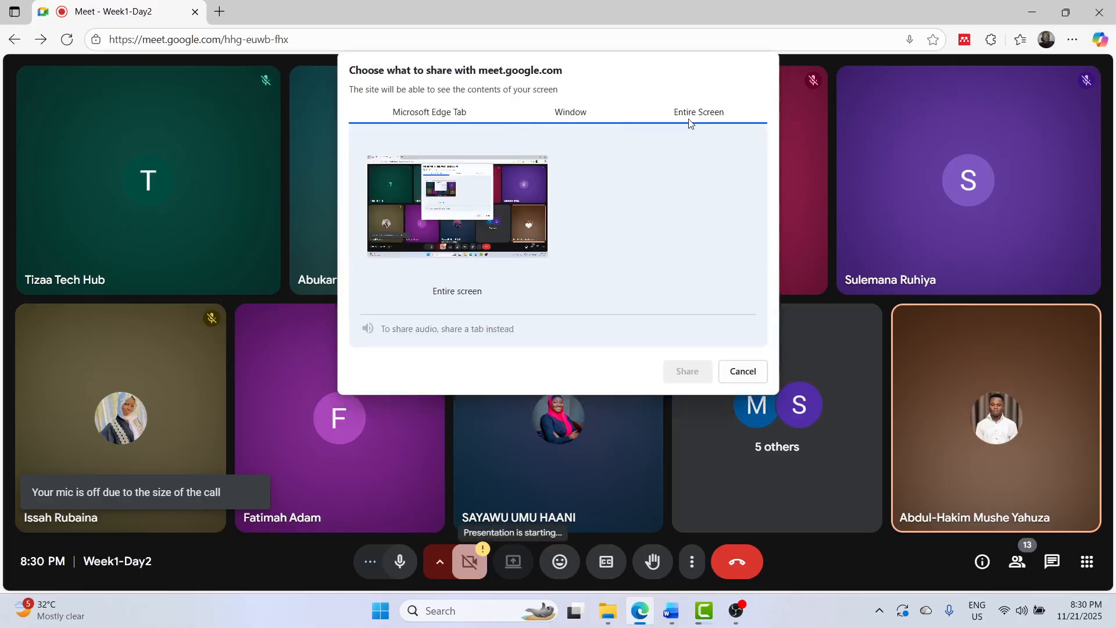
{"action": "left_click", "coordinate": [496, 216]}
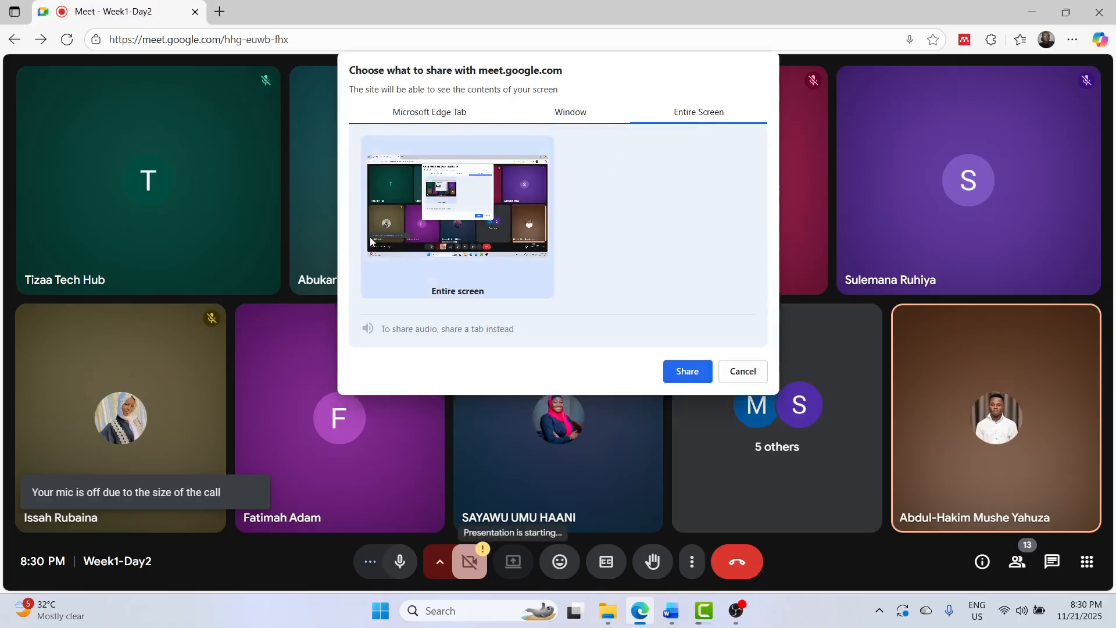
{"action": "left_click", "coordinate": [688, 371]}
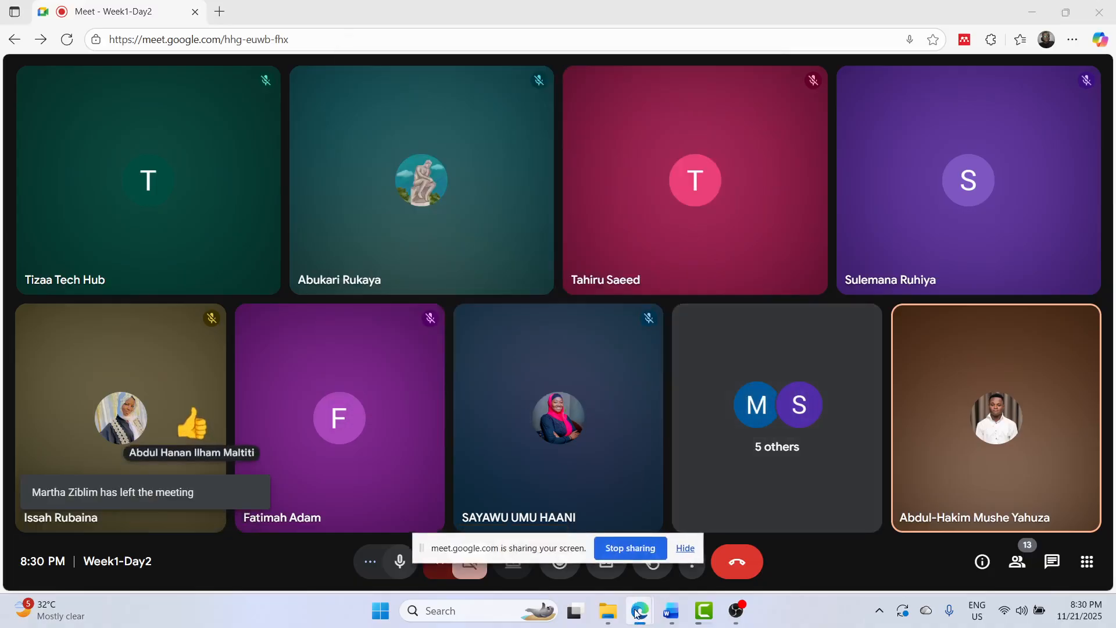
- Switch to the blank test file document in Word and hide the screen-sharing notice
{"action": "left_click", "coordinate": [670, 619]}
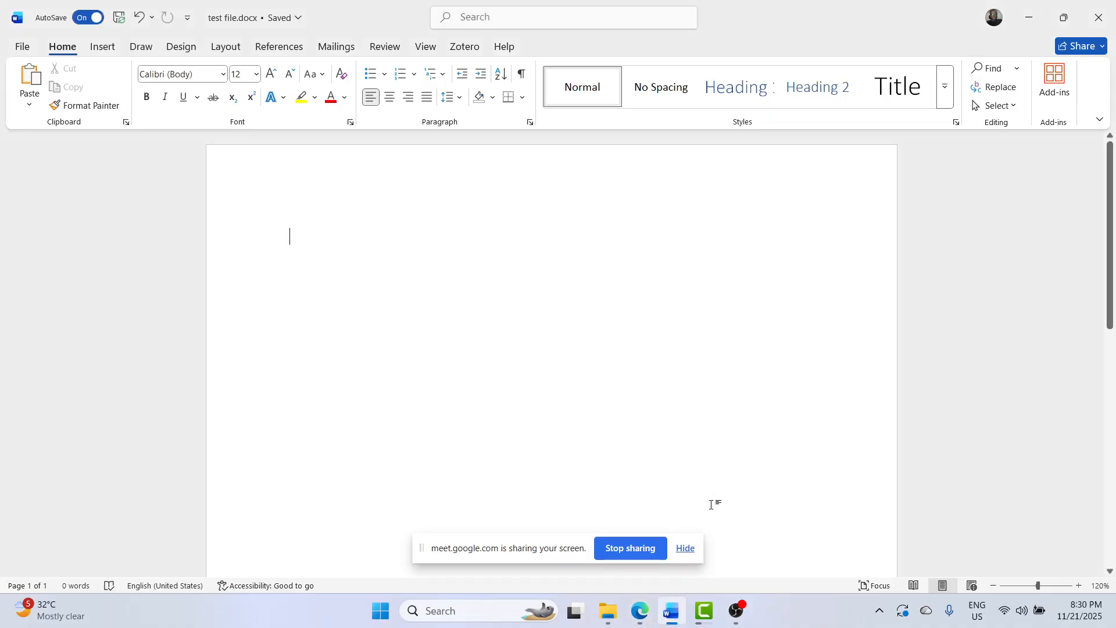
{"action": "left_click", "coordinate": [686, 548]}
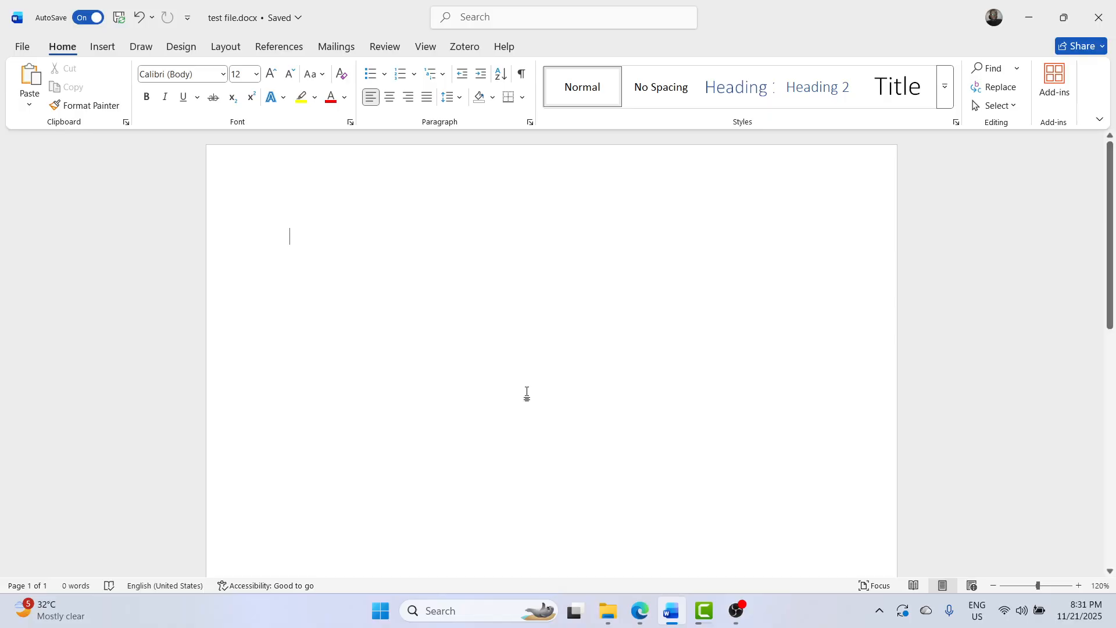
- Switch to Edge, open google.com in a new browser tab and search for lion
{"action": "left_click", "coordinate": [640, 610]}
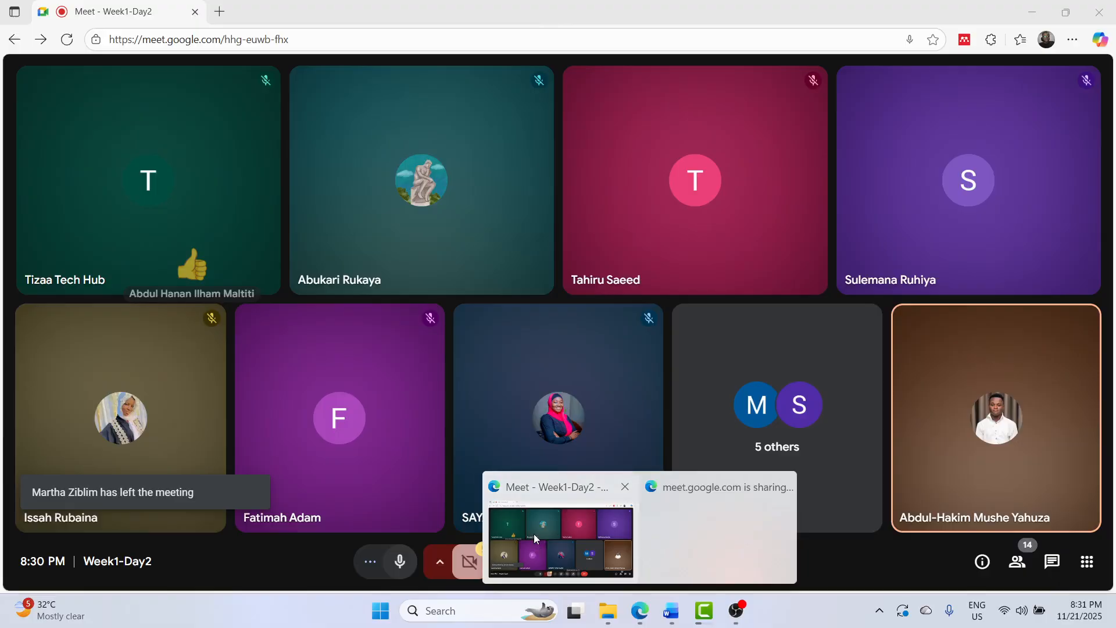
{"action": "left_click", "coordinate": [534, 533]}
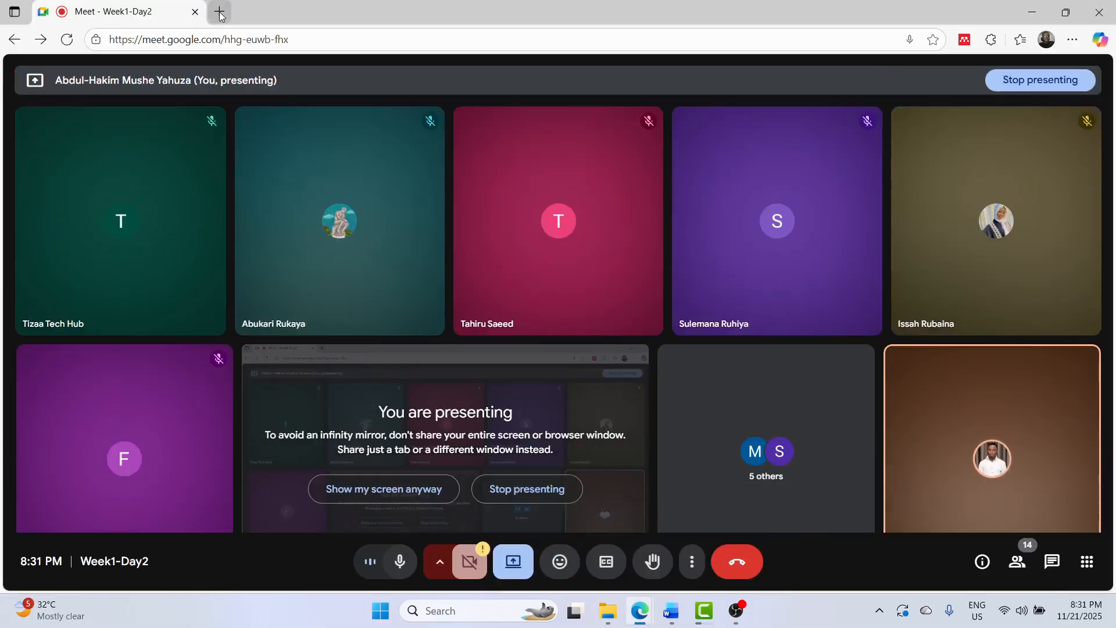
{"action": "left_click", "coordinate": [220, 11]}
{"action": "type", "text": "google.com"}
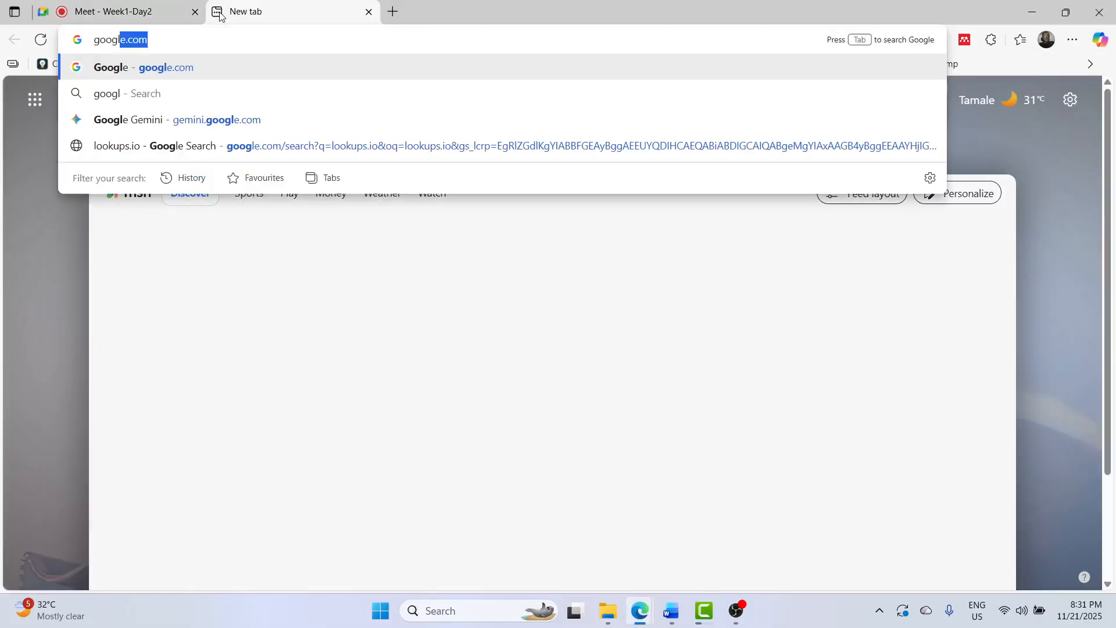
{"action": "key", "text": "Return"}
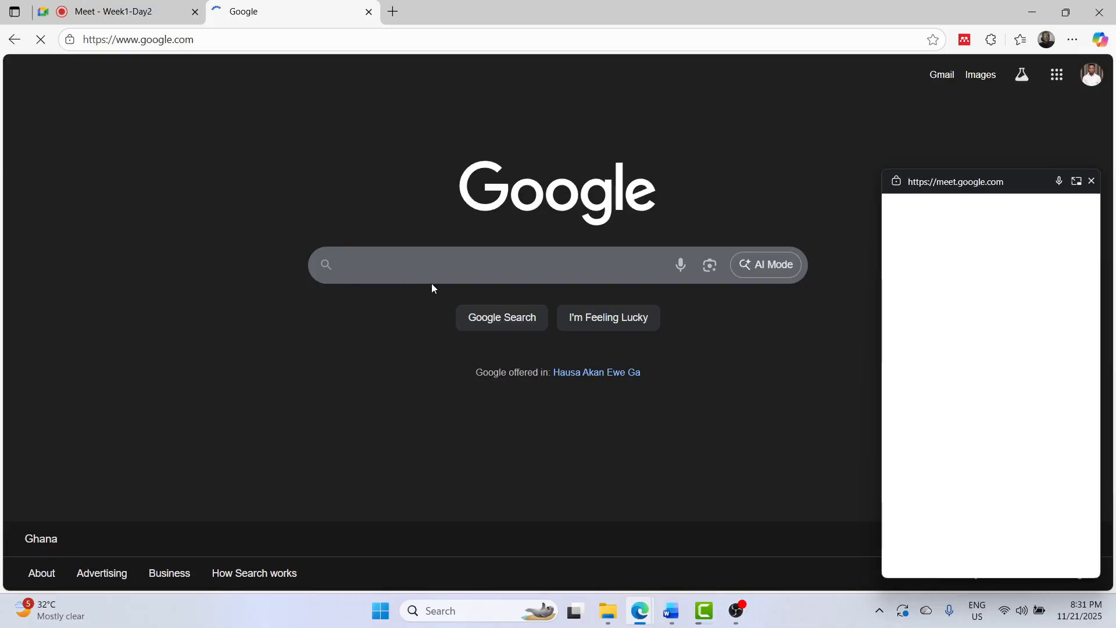
{"action": "left_click", "coordinate": [420, 267]}
{"action": "type", "text": "lion"}
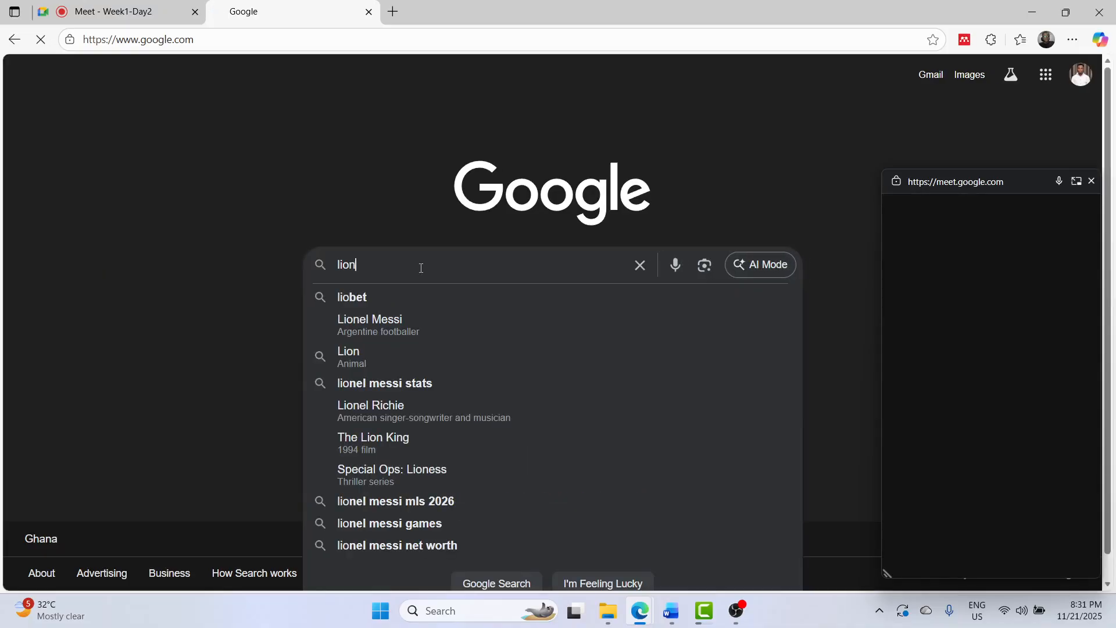
{"action": "key", "text": "Return"}
- Copy the lion description from the Wikipedia result, from "The lion (Panthera leo)" through "broad-chested body"
{"action": "scroll", "coordinate": [421, 273], "scroll_direction": "down", "scroll_amount": 1}
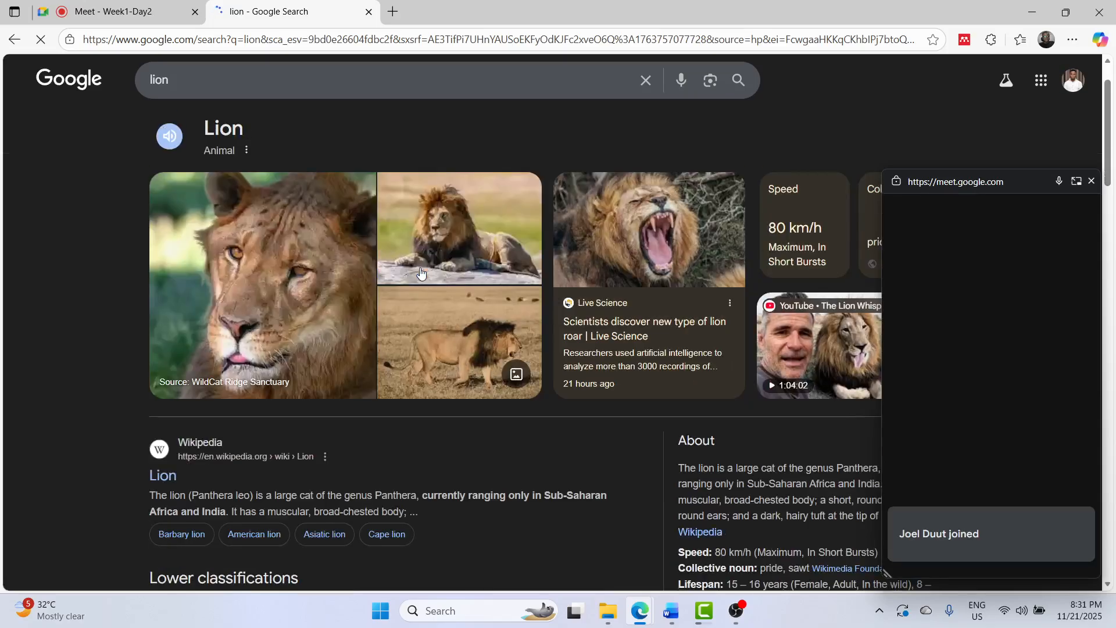
{"action": "left_click_drag", "start_coordinate": [149, 495], "coordinate": [404, 511]}
{"action": "key", "text": "ctrl+c"}
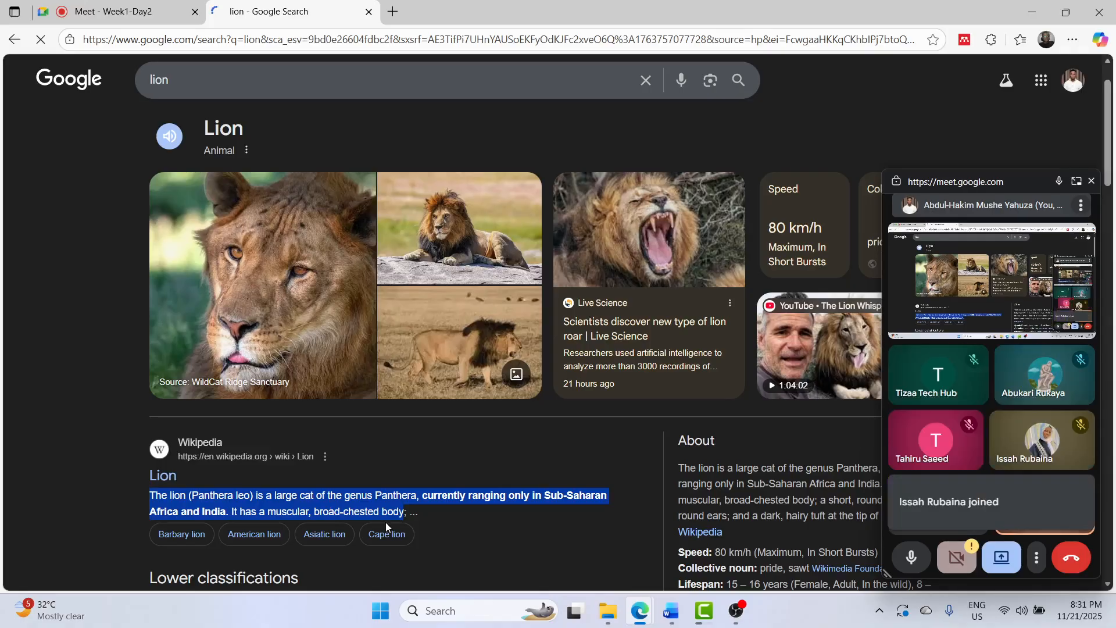
- Switch to Word and paste the copied lion text, finishing it with a period and two new lines below
{"action": "left_click", "coordinate": [669, 619]}
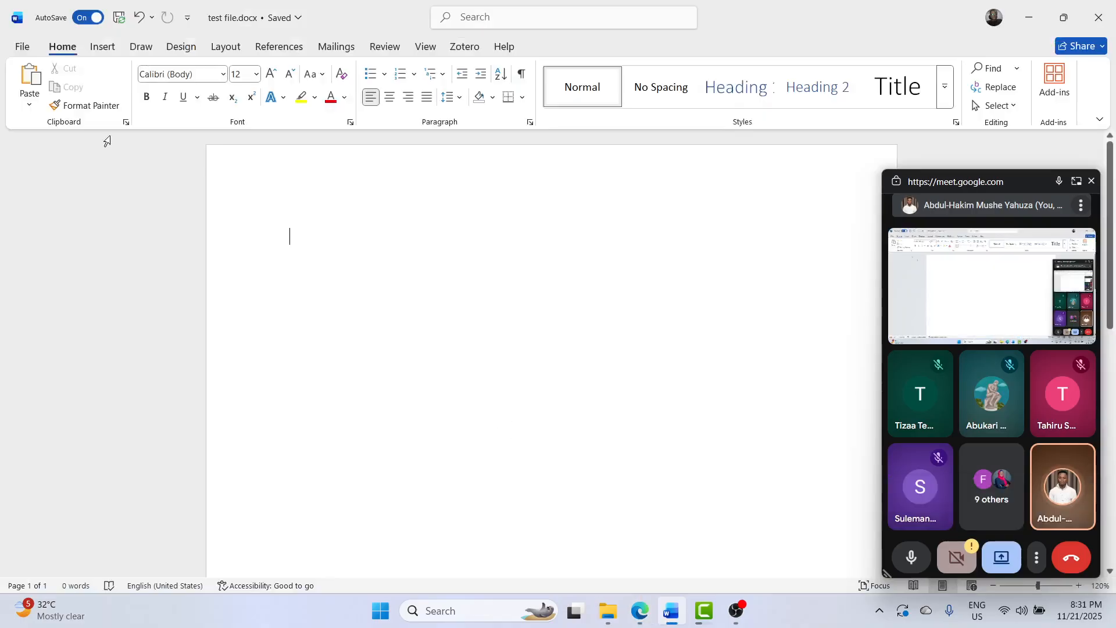
{"action": "left_click", "coordinate": [29, 79]}
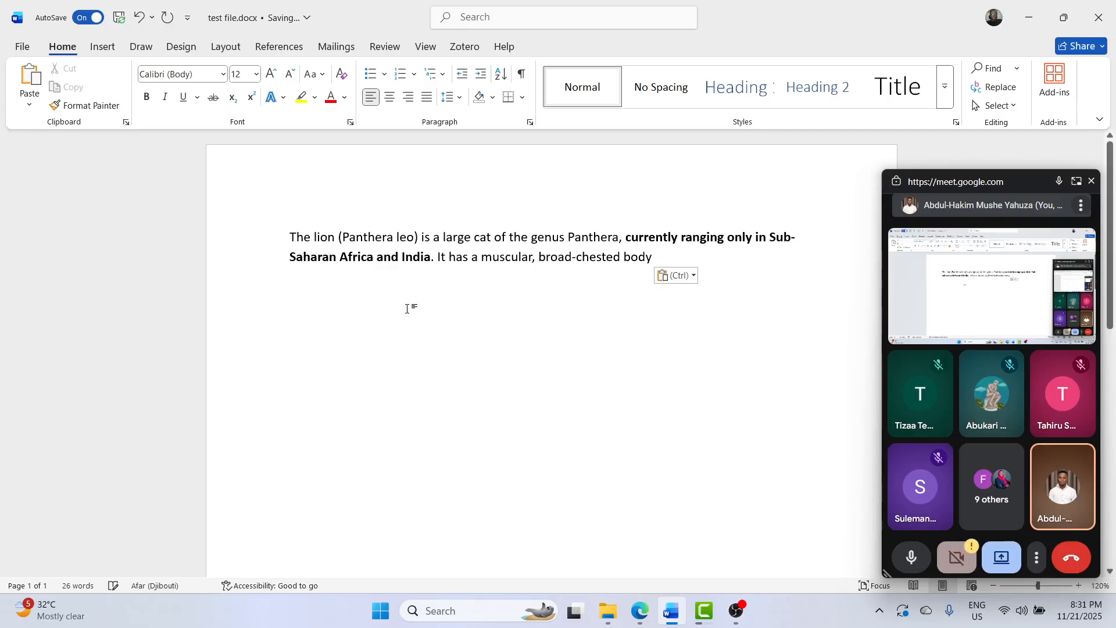
{"action": "type", "text": "."}
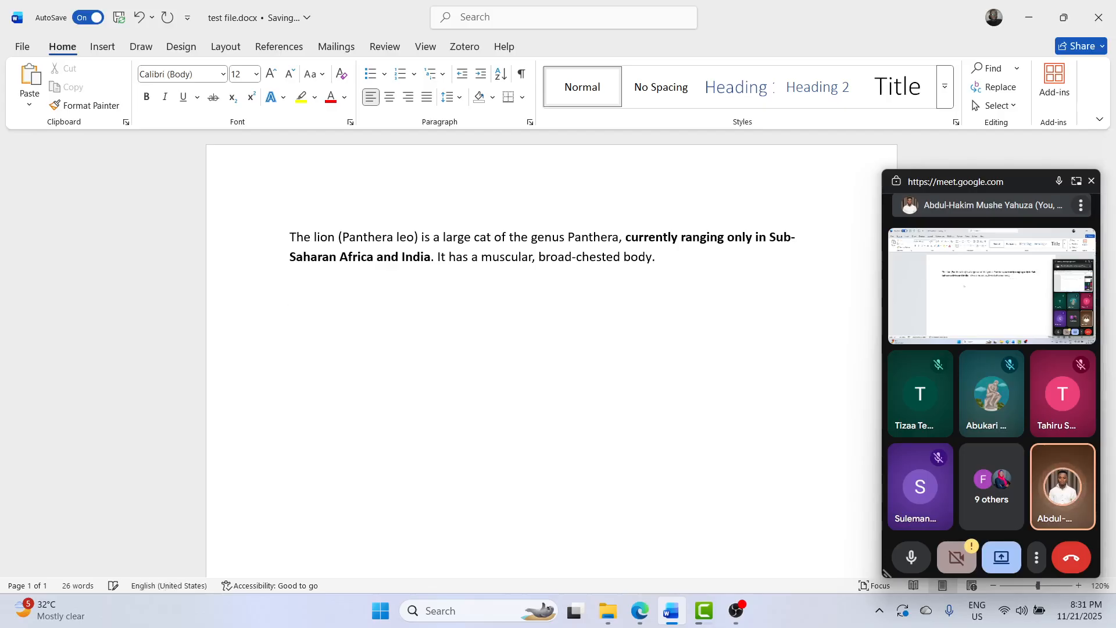
{"action": "key", "text": "Return"}
{"action": "key", "text": "Return"}
- Paste the lion text a second time below the paragraph, show its paste options, and undo the paste
{"action": "key", "text": "ctrl+v"}
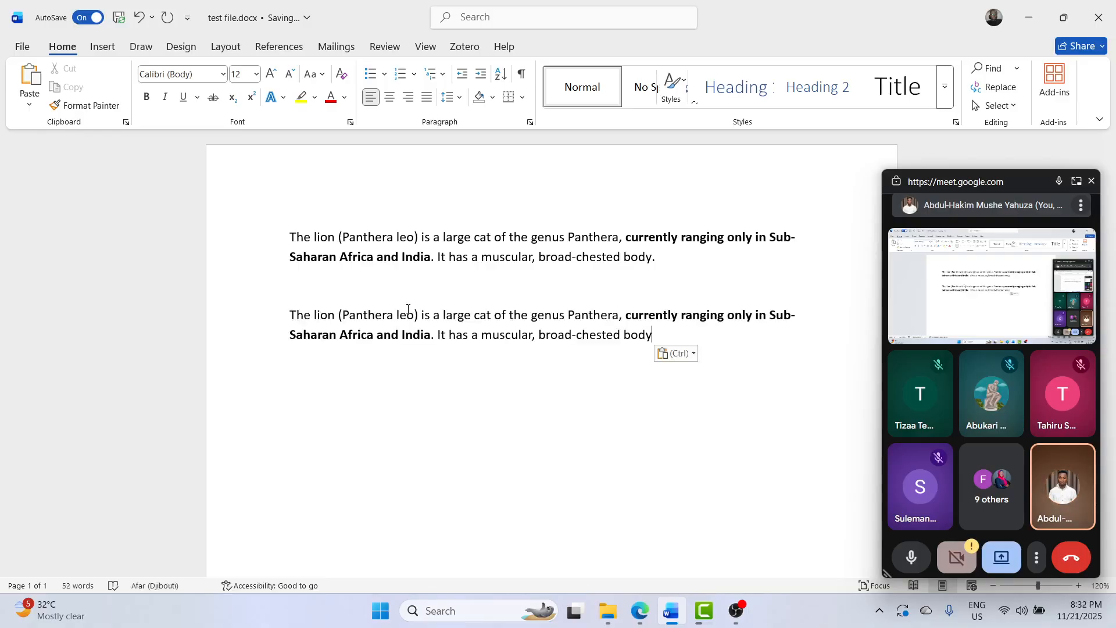
{"action": "key", "text": "ctrl"}
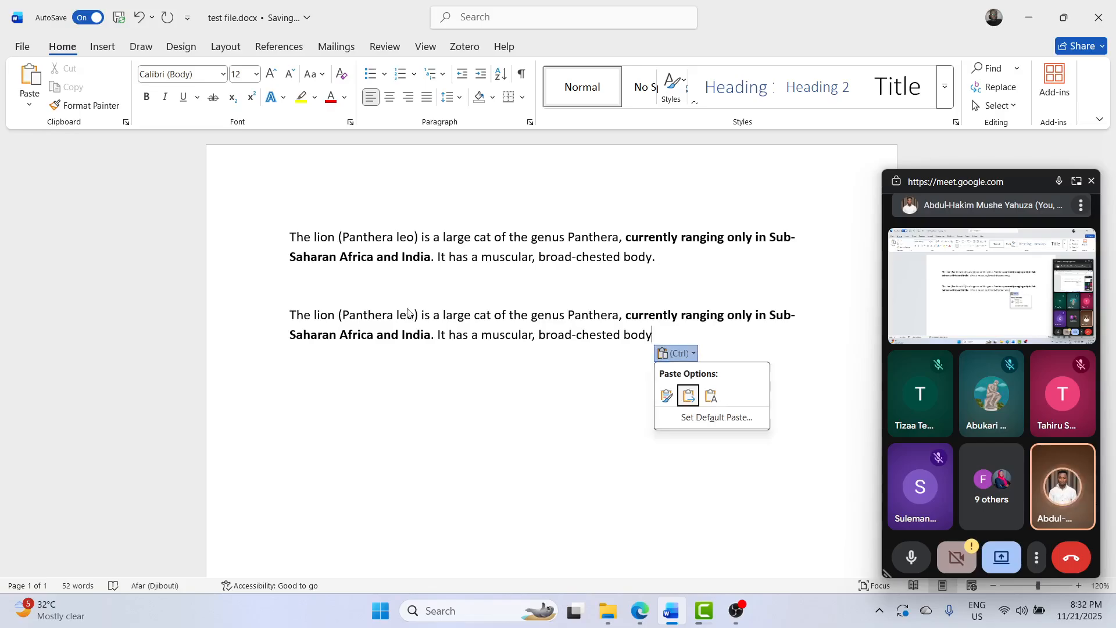
{"action": "key", "text": "Escape"}
{"action": "key", "text": "ctrl+z"}
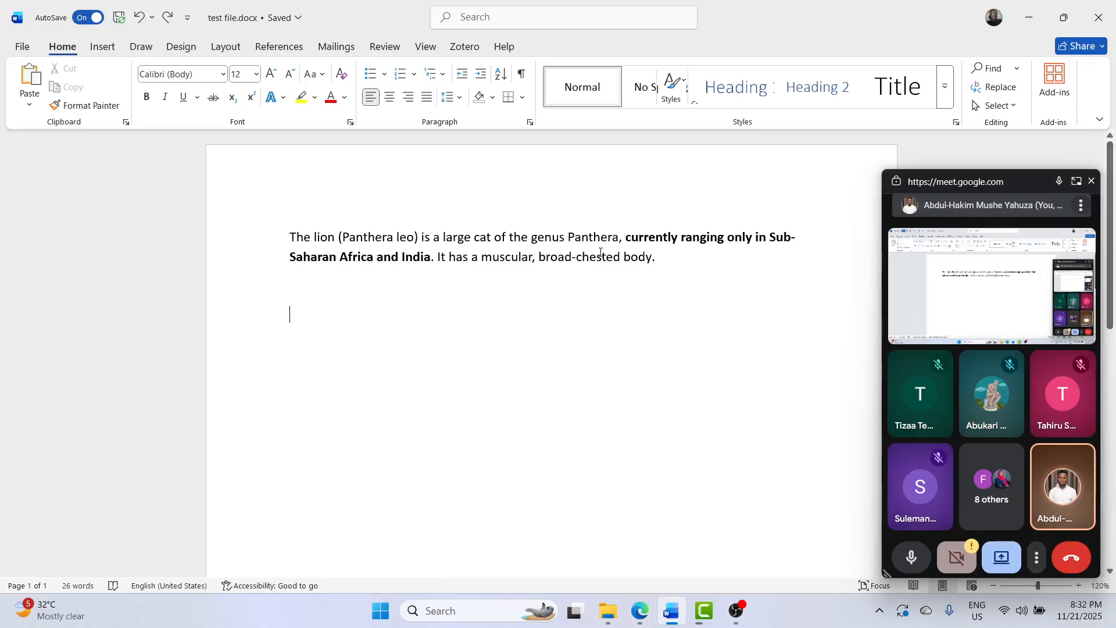
- Select the bold phrase "currently ranging only in Sub-Saharan Africa and India" to examine the formatting carried over by the paste
{"action": "scroll", "coordinate": [629, 253], "scroll_direction": "down", "scroll_amount": 1}
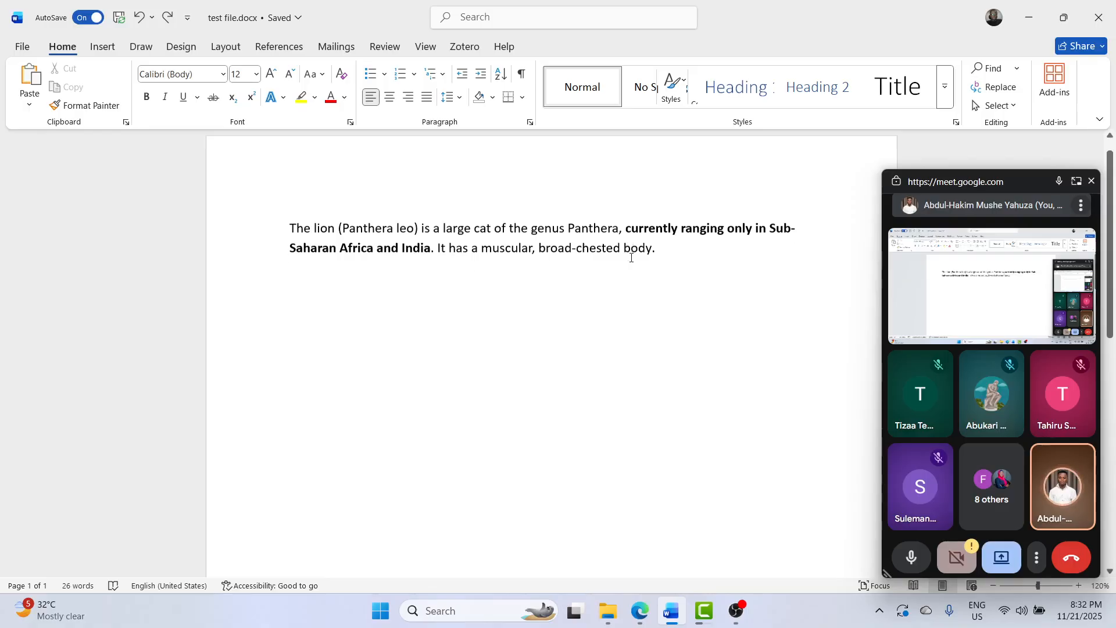
{"action": "scroll", "coordinate": [631, 257], "scroll_direction": "up", "scroll_amount": 1}
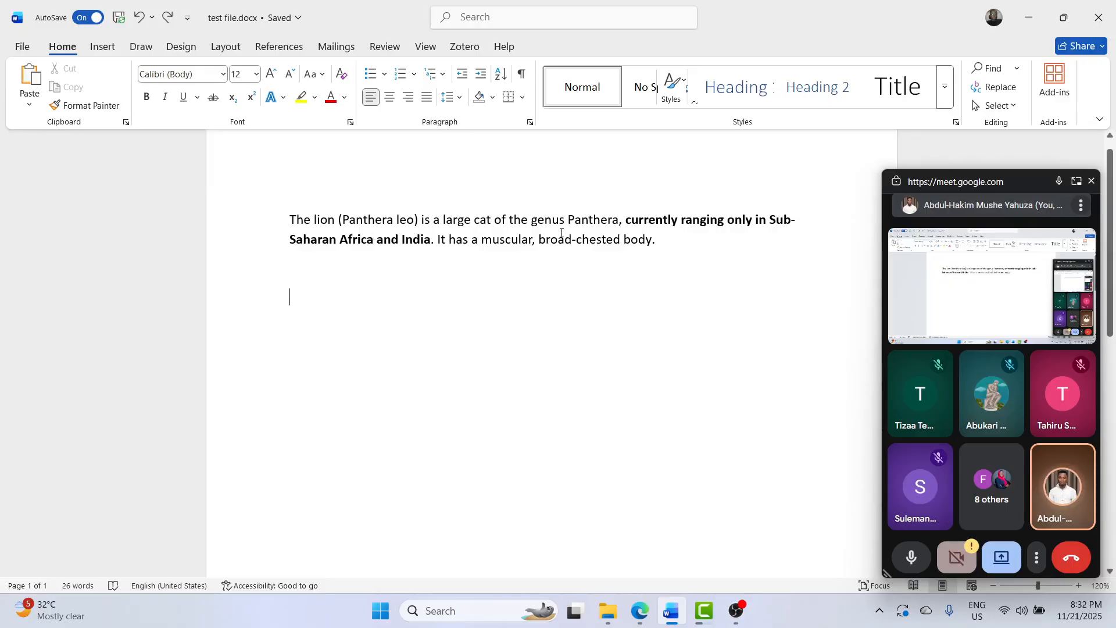
{"action": "double_click", "coordinate": [594, 228]}
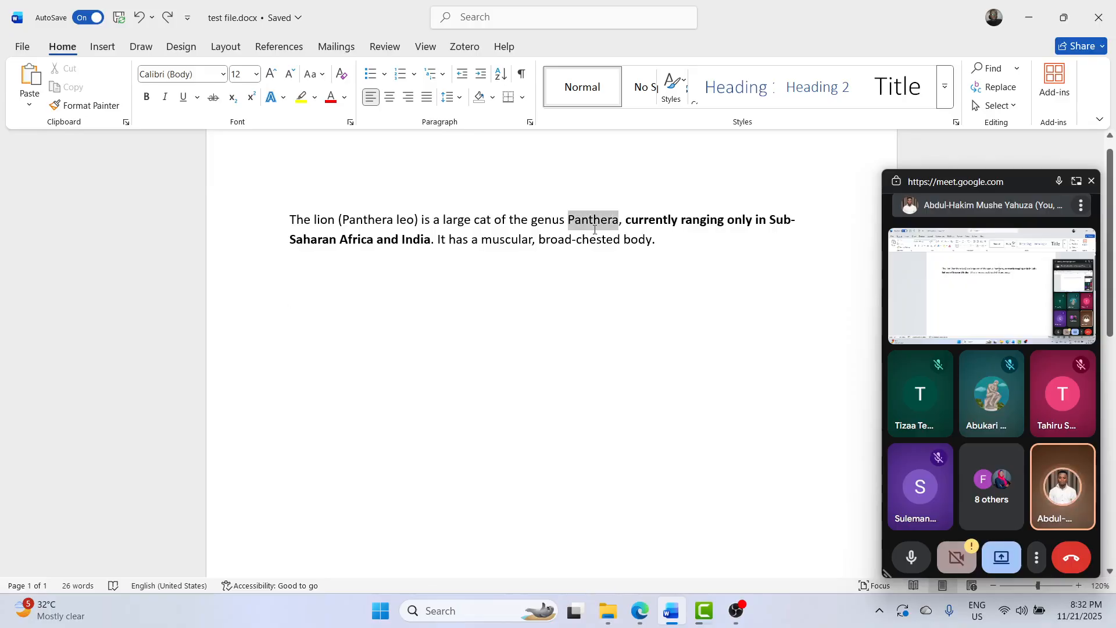
{"action": "double_click", "coordinate": [656, 227]}
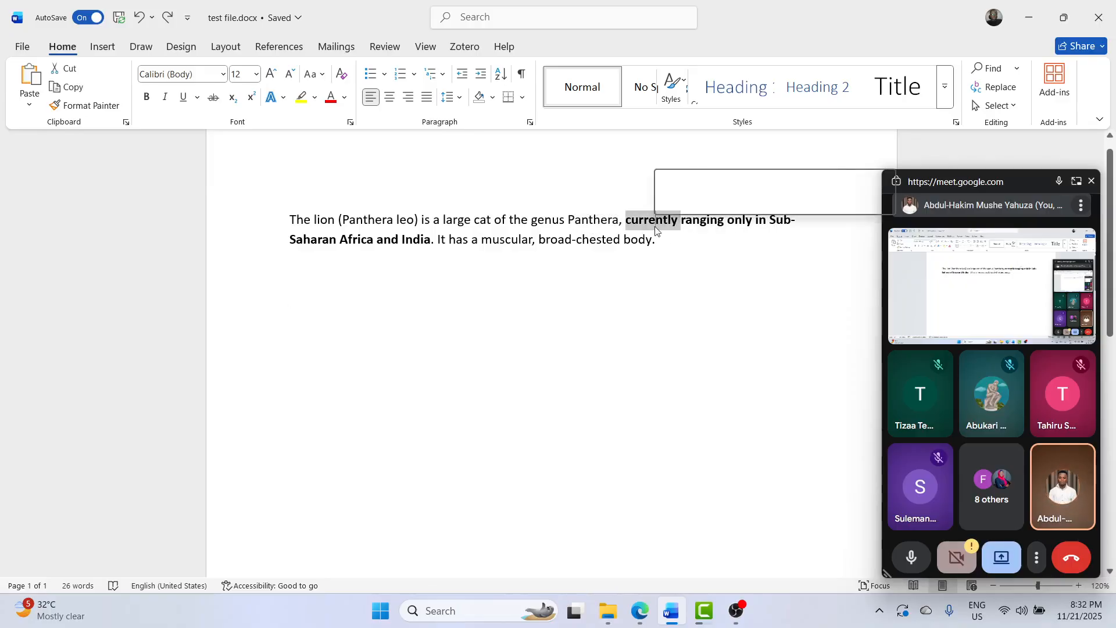
{"action": "left_click", "coordinate": [431, 241], "text": "shift"}
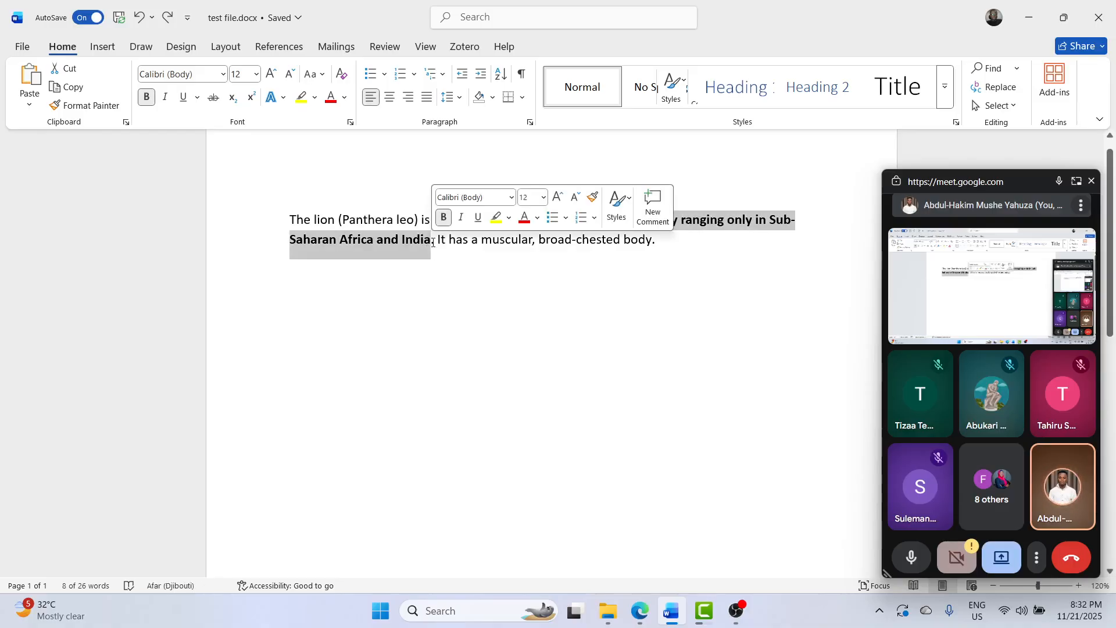
{"action": "scroll", "coordinate": [432, 242], "scroll_direction": "up", "scroll_amount": 1}
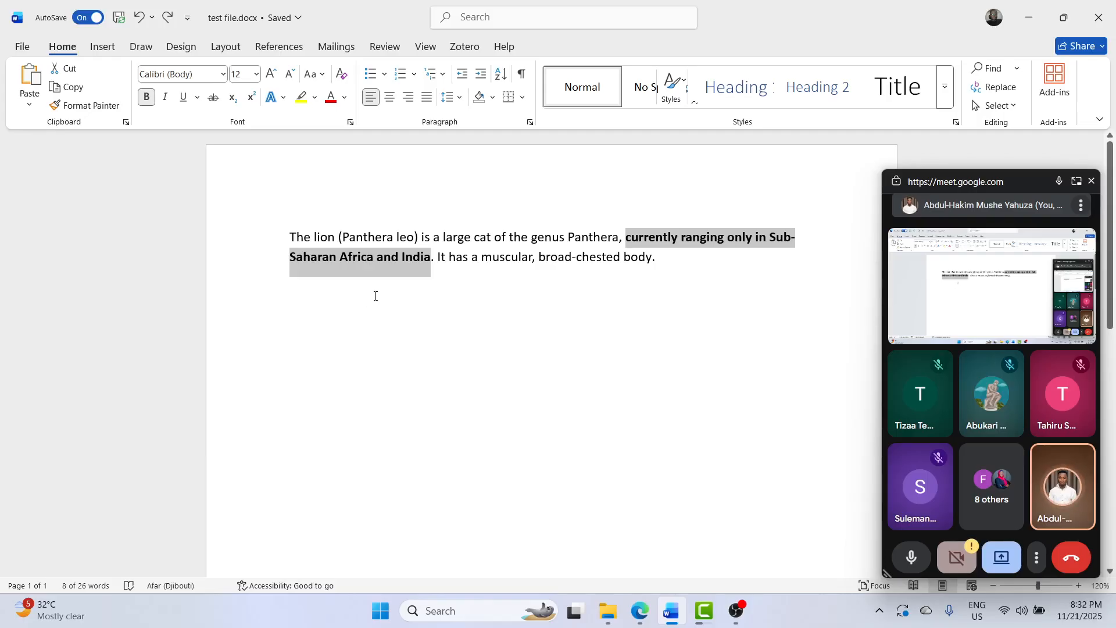
- Switch to the lion search results in Edge to compare the source text's bold formatting, and return to Word
{"action": "left_click", "coordinate": [640, 610]}
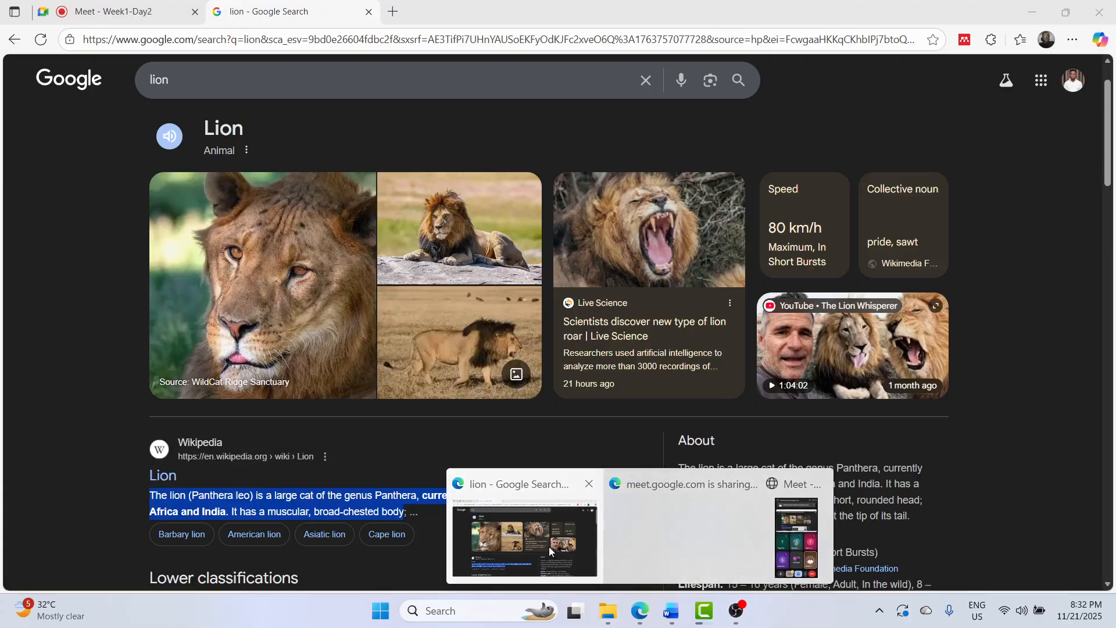
{"action": "left_click", "coordinate": [549, 546]}
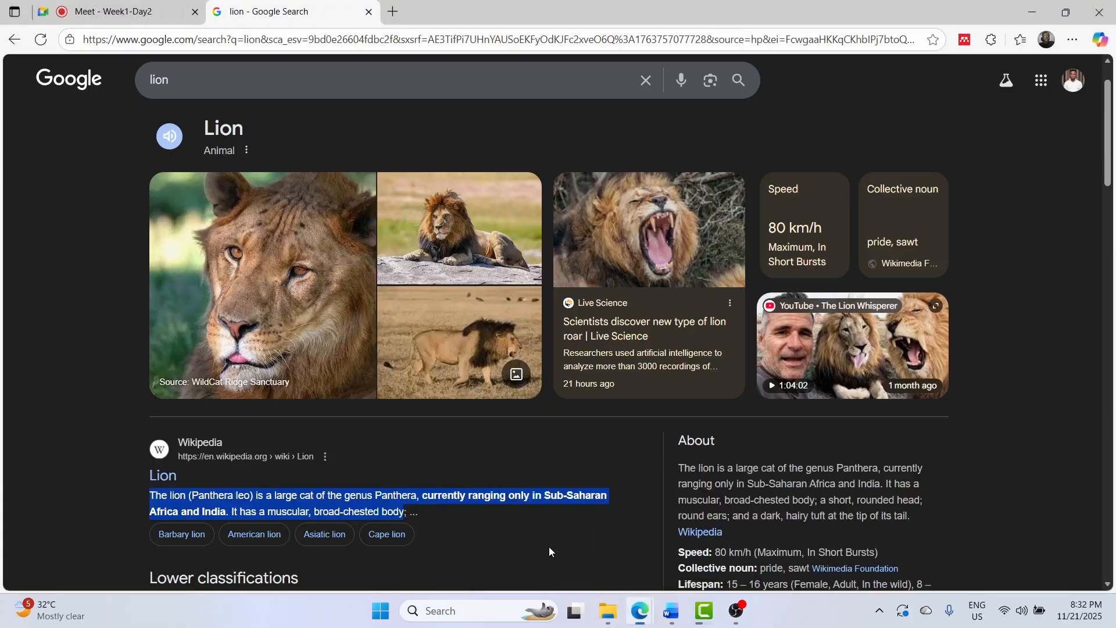
{"action": "left_click", "coordinate": [375, 498]}
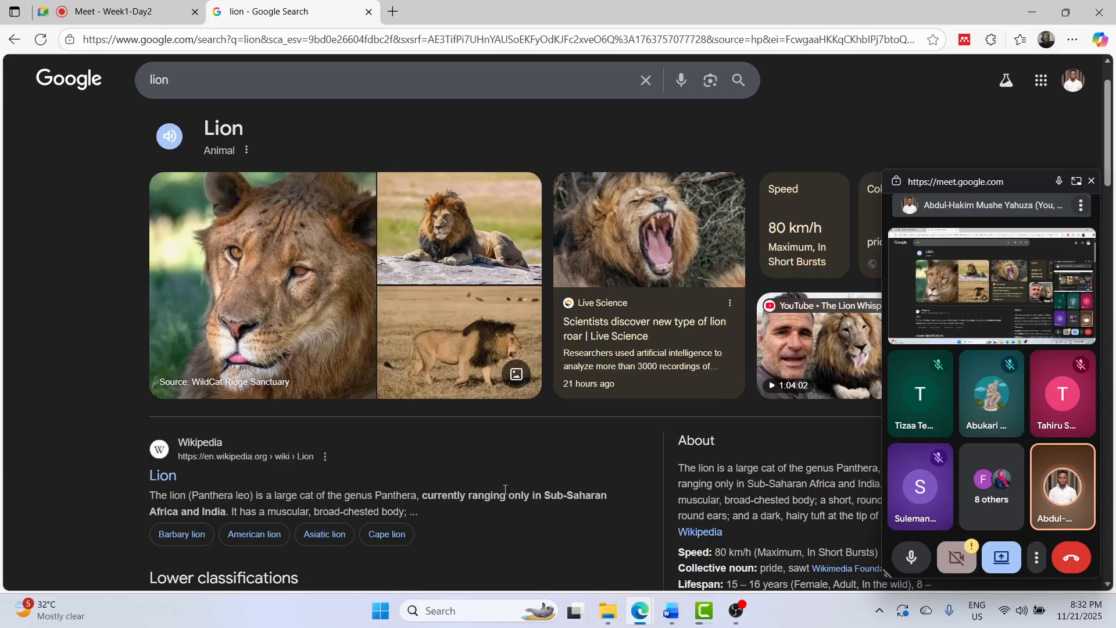
{"action": "key", "text": "alt+Tab"}
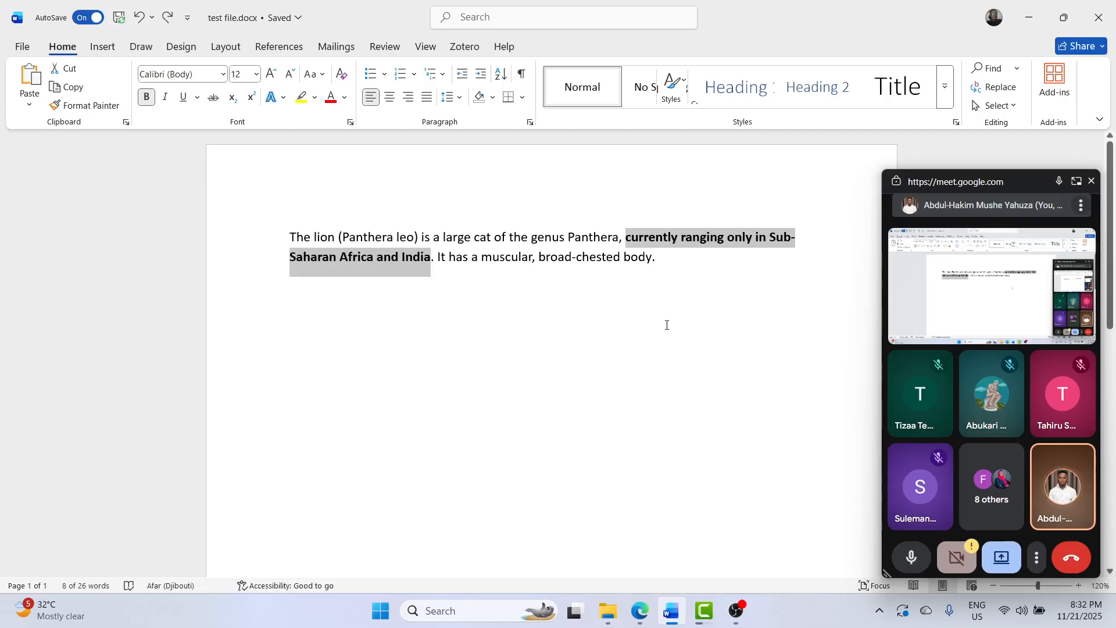
- Paste the copied lion text as text only on the empty line directly below the first paragraph
{"action": "left_click", "coordinate": [692, 283]}
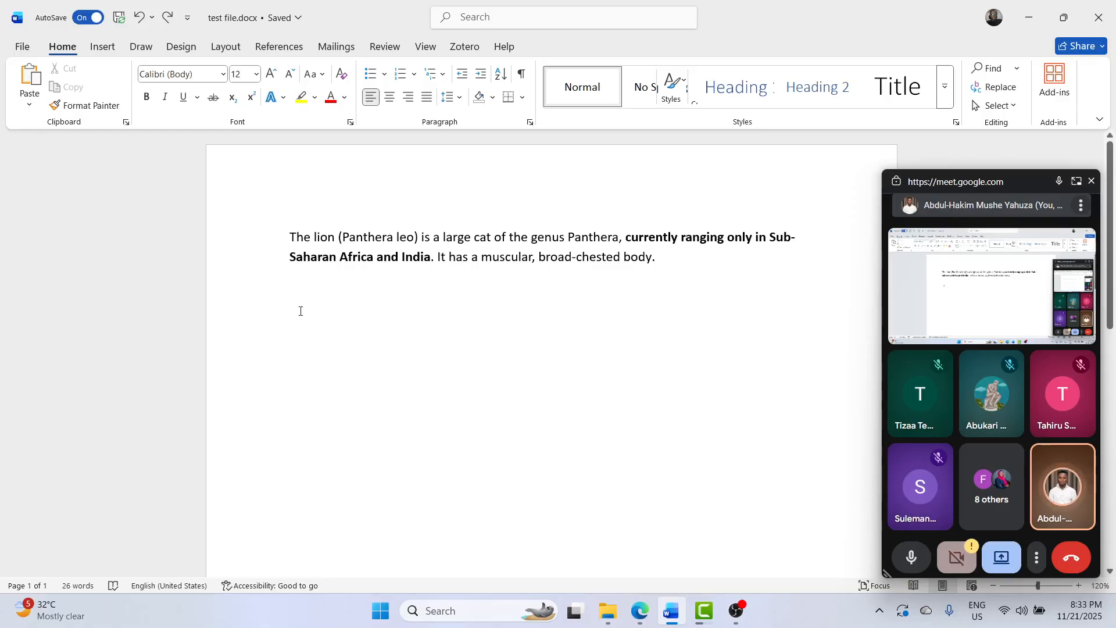
{"action": "left_click", "coordinate": [30, 111]}
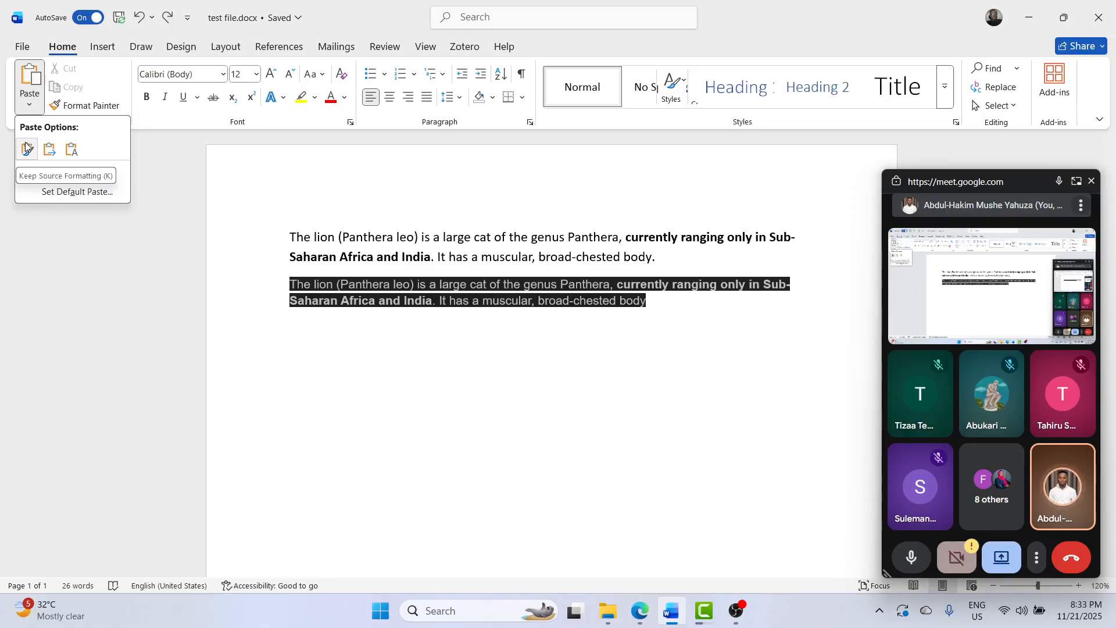
{"action": "left_click", "coordinate": [72, 150]}
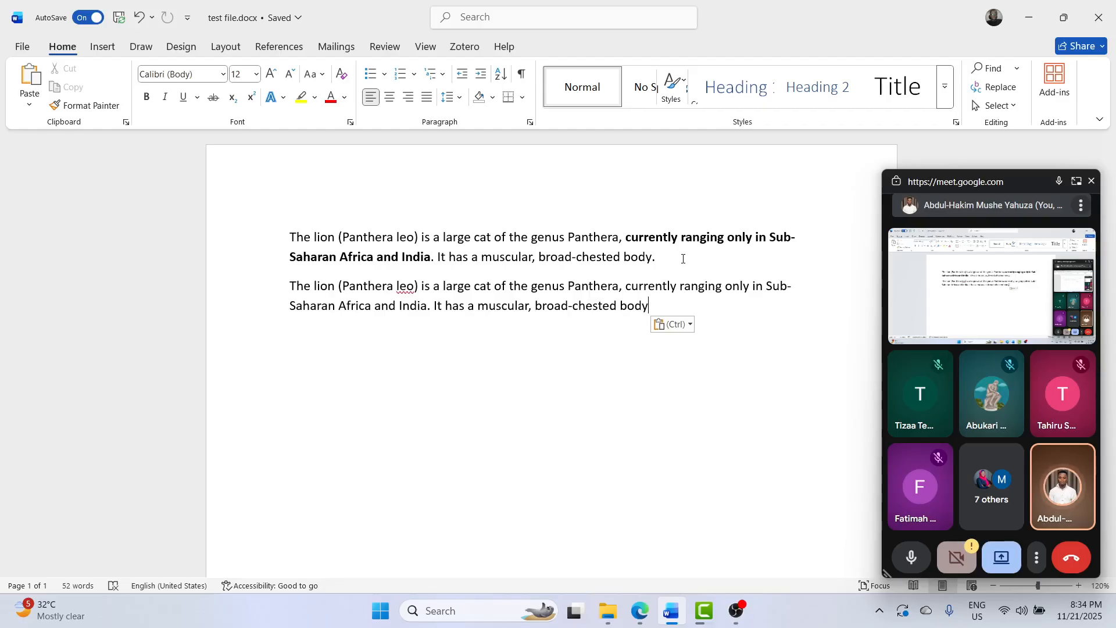
- Enter the sample text "**thisadfas**" two lines below the second lion paragraph
{"action": "key", "text": "Return"}
{"action": "key", "text": "Return"}
{"action": "type", "text": "****"}
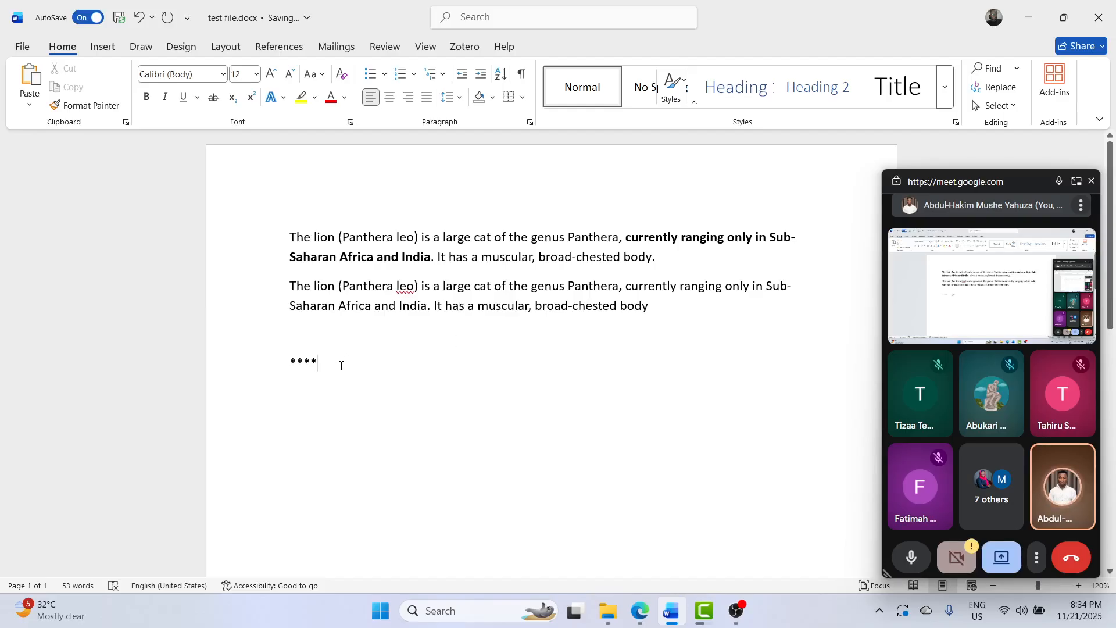
{"action": "left_click_drag", "start_coordinate": [342, 365], "coordinate": [285, 361]}
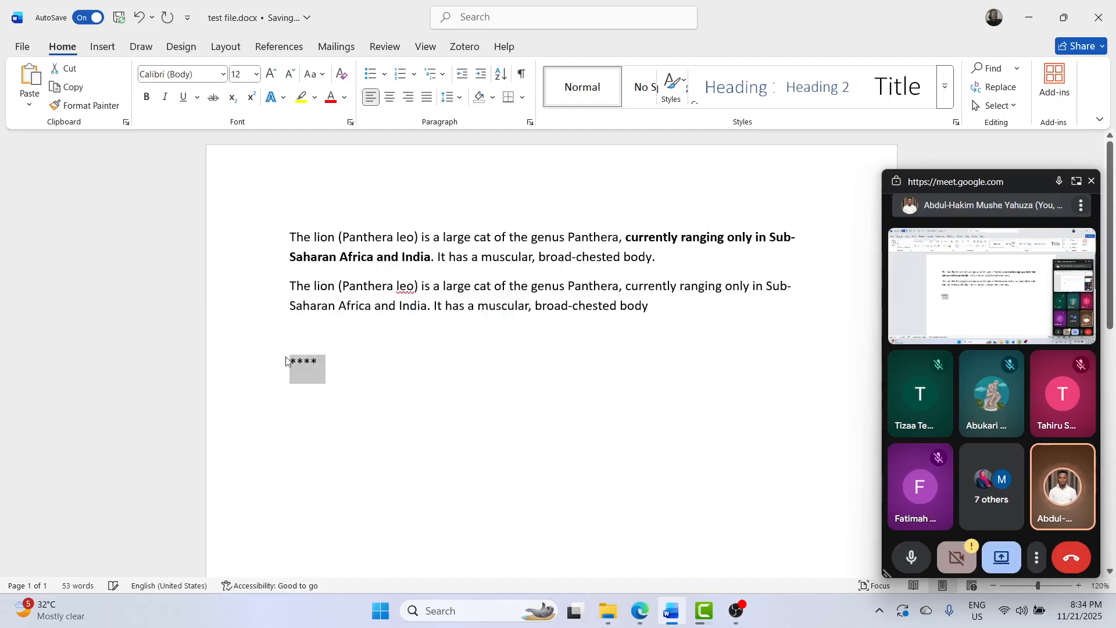
{"action": "left_click", "coordinate": [286, 361]}
{"action": "triple_click", "coordinate": [299, 368]}
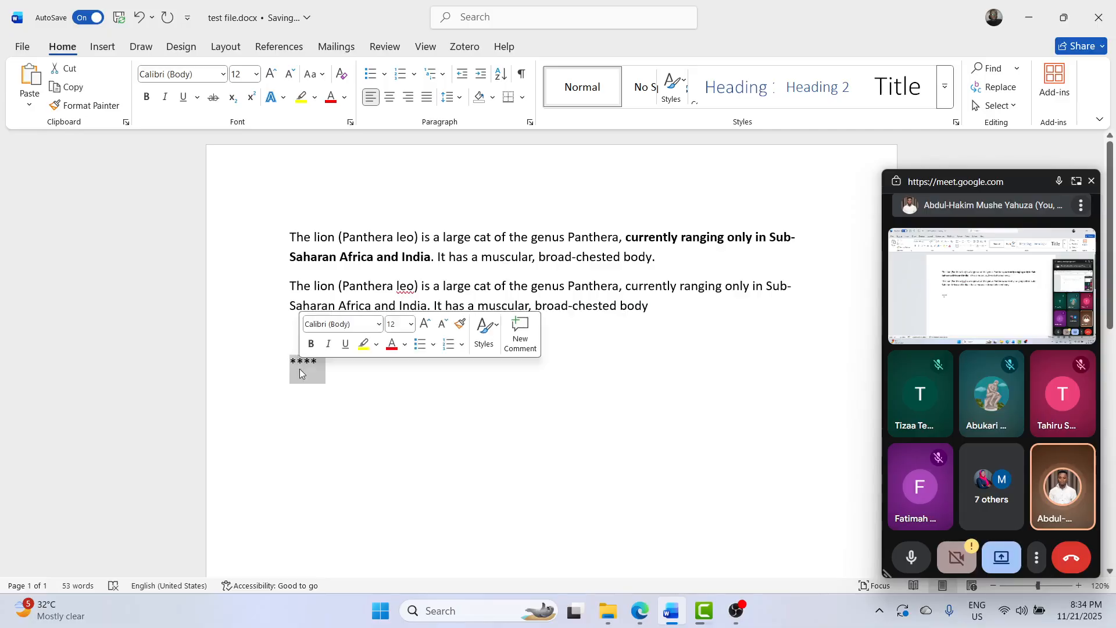
{"action": "left_click", "coordinate": [300, 370]}
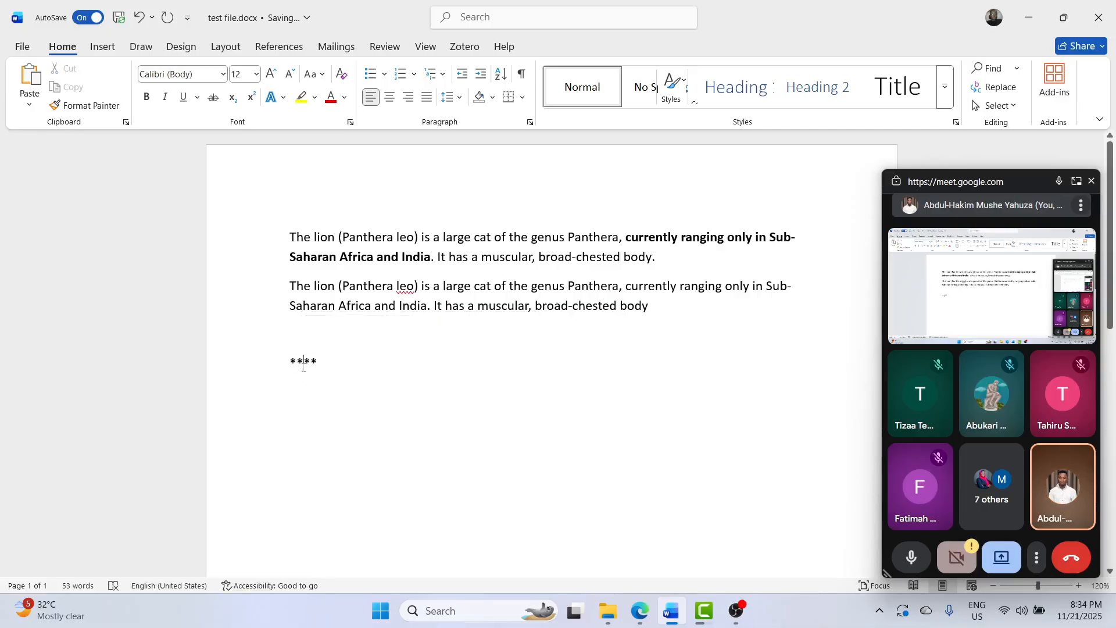
{"action": "type", "text": "thisadfas"}
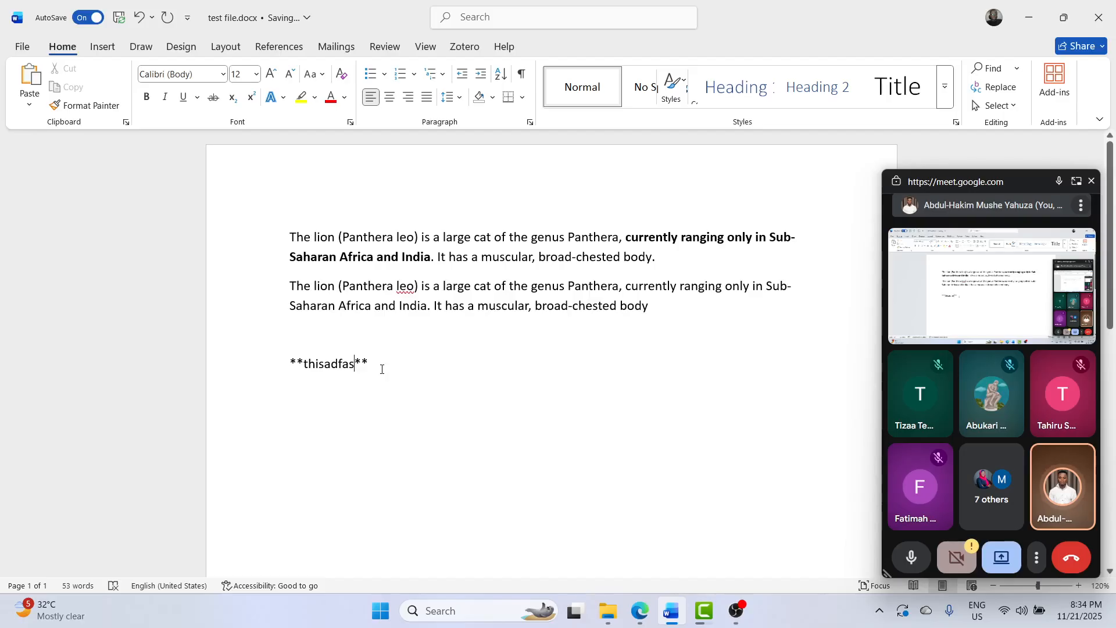
- Select the asterisk-wrapped sample to point it out, and enter the word "markdown" two lines below it
{"action": "left_click_drag", "start_coordinate": [380, 367], "coordinate": [290, 359]}
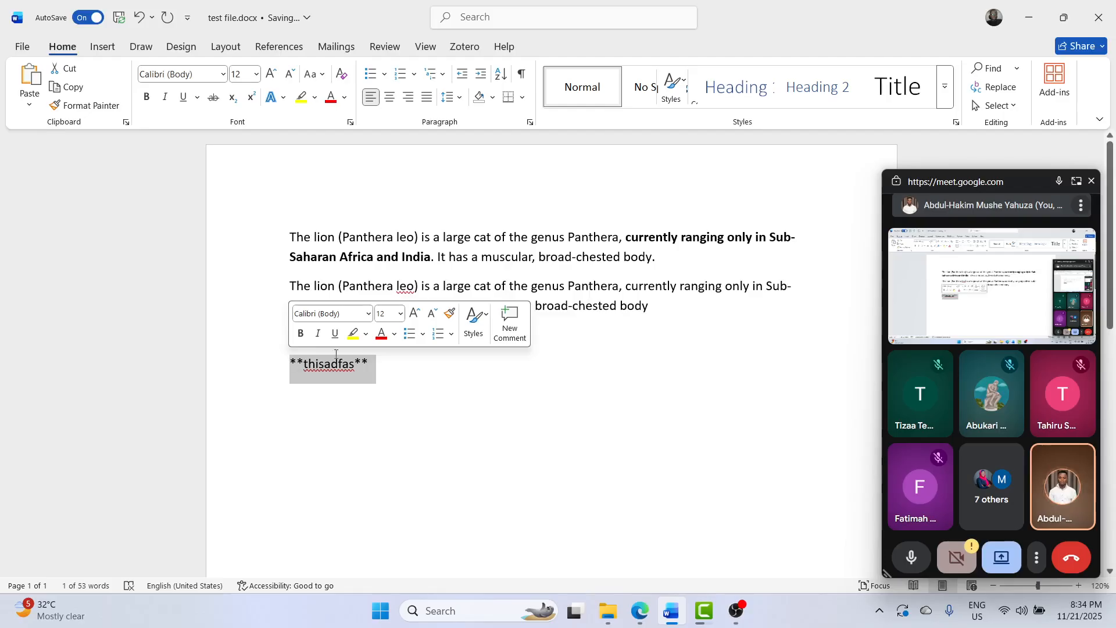
{"action": "left_click", "coordinate": [406, 364]}
{"action": "key", "text": "Return"}
{"action": "key", "text": "Return"}
{"action": "type", "text": "mark"}
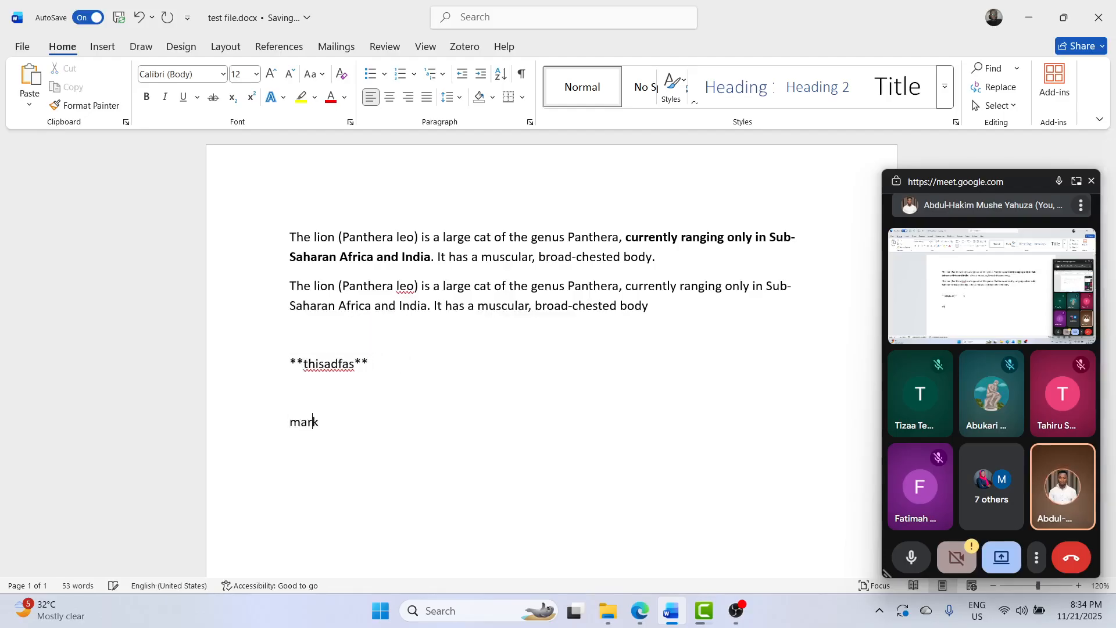
{"action": "type", "text": "down"}
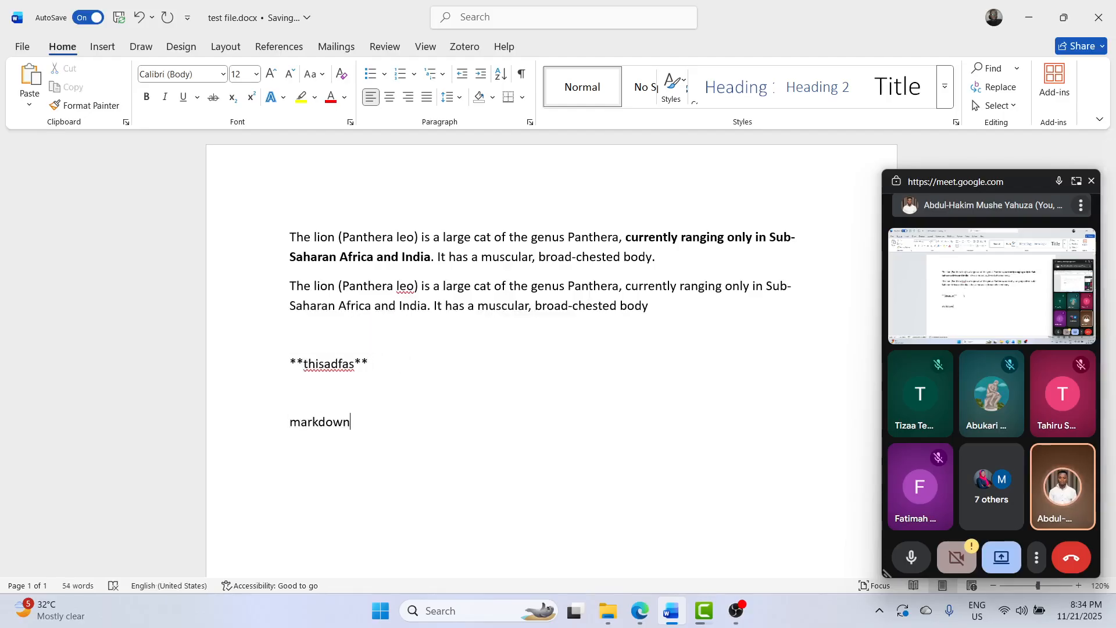
- Delete the asterisk-wrapped sample line and the word "markdown" below the lion paragraphs
{"action": "left_click_drag", "start_coordinate": [399, 360], "coordinate": [289, 360]}
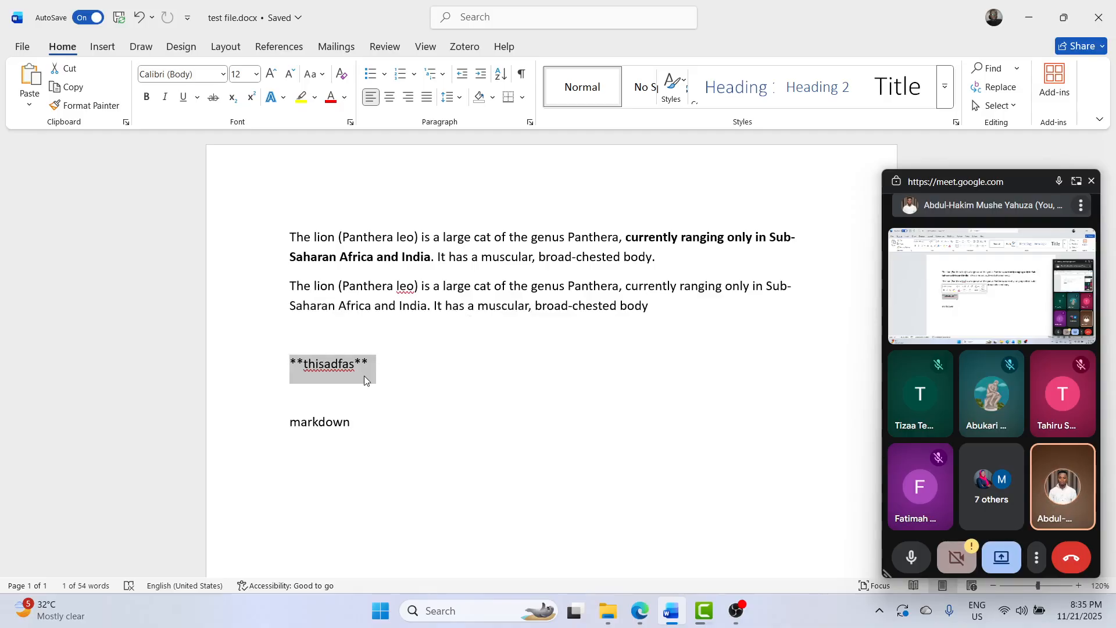
{"action": "key", "text": "BackSpace"}
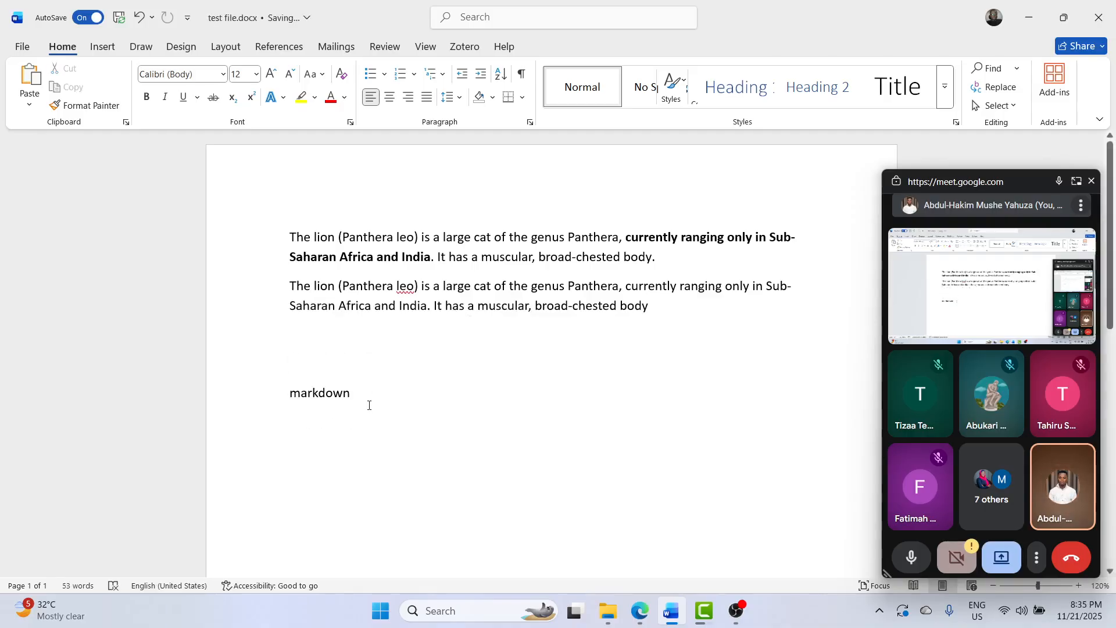
{"action": "left_click", "coordinate": [369, 404], "text": "shift"}
{"action": "key", "text": "BackSpace"}
- Review the available paste options, including Keep Text Only, for the empty line below the paragraphs and dismiss them without pasting
{"action": "left_click", "coordinate": [30, 110]}
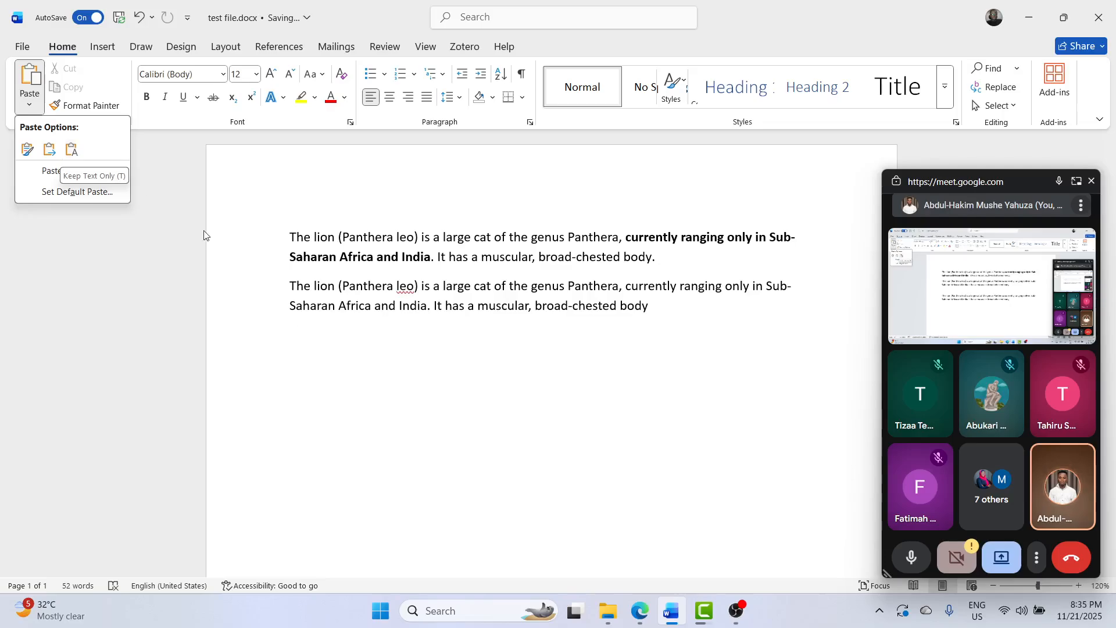
{"action": "left_click", "coordinate": [556, 343]}
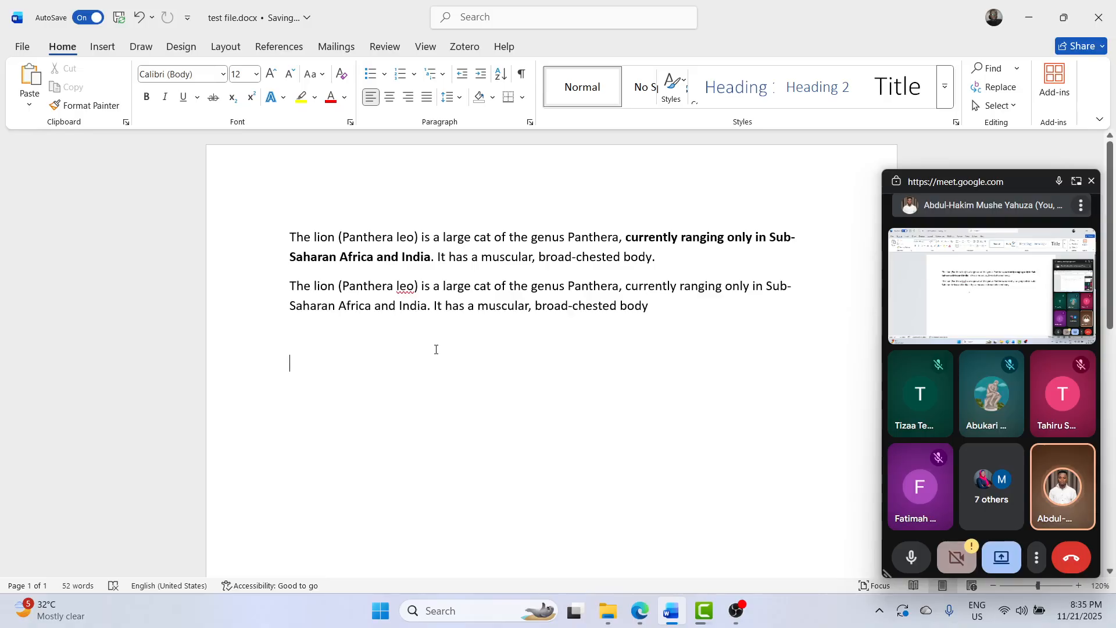
{"action": "right_click", "coordinate": [356, 376]}
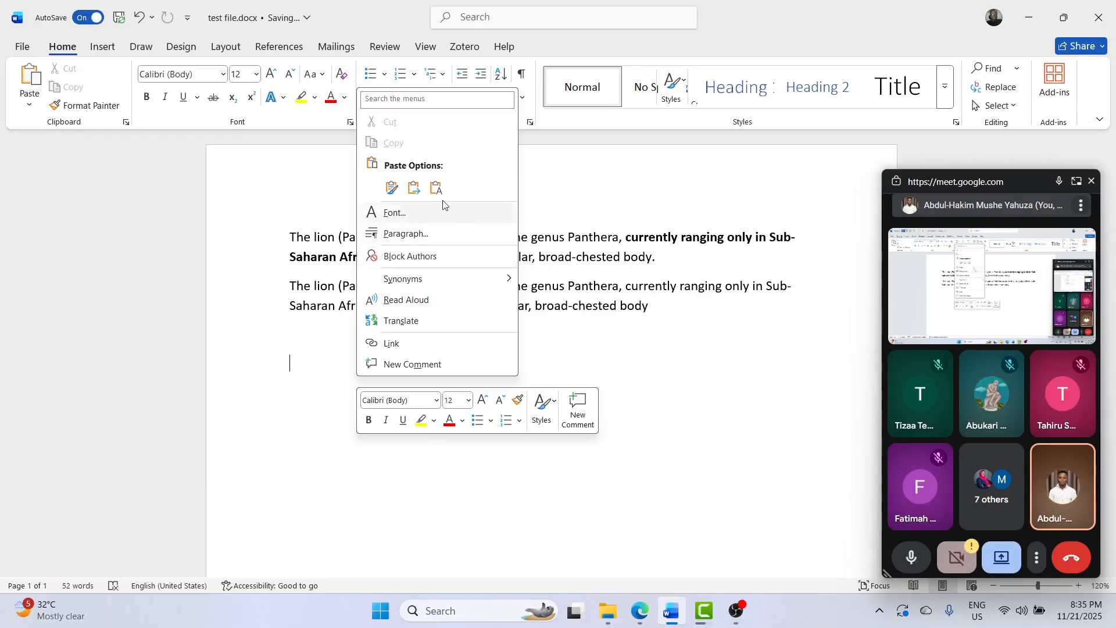
{"action": "left_click", "coordinate": [391, 187]}
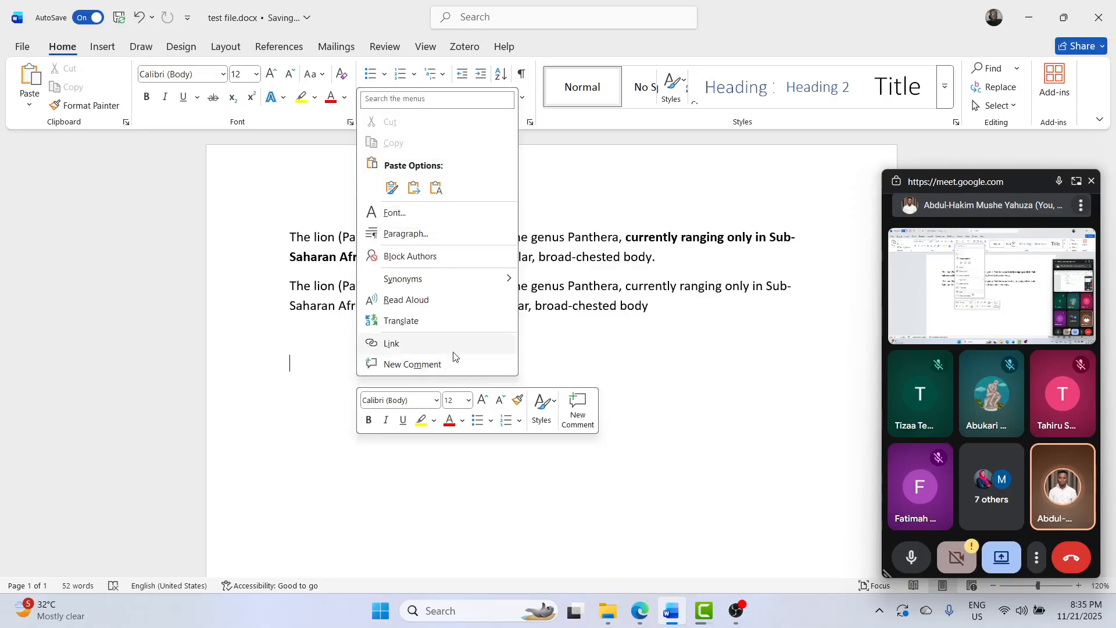
{"action": "left_click", "coordinate": [602, 353]}
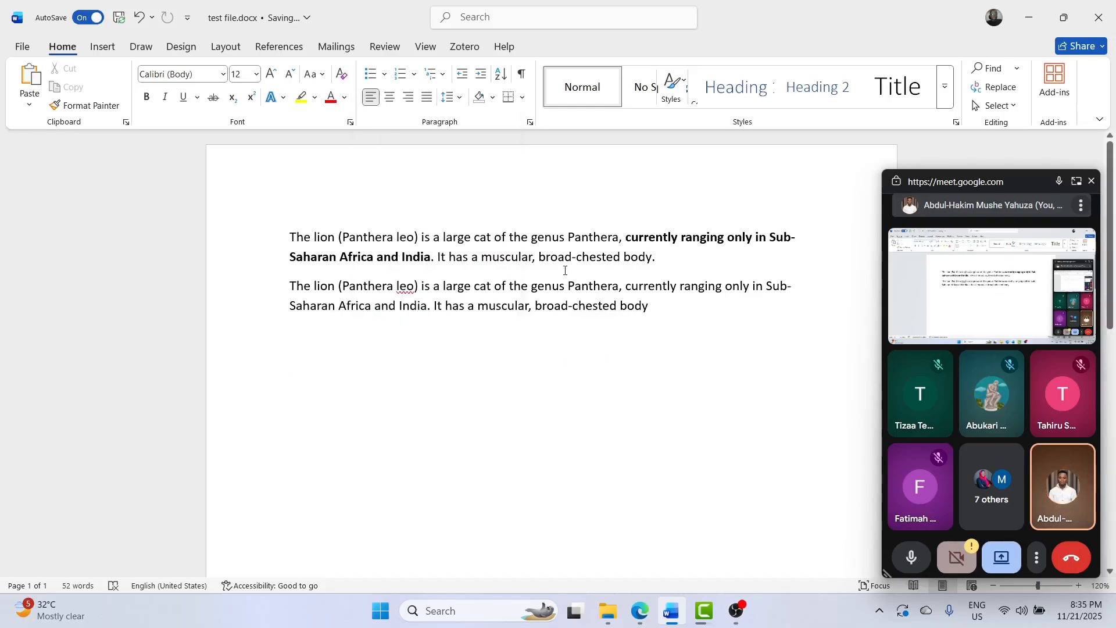
- Highlight both lion paragraphs and part of the second paragraph's last line to demonstrate text selection, clearing each selection
{"action": "left_click_drag", "start_coordinate": [672, 309], "coordinate": [292, 243]}
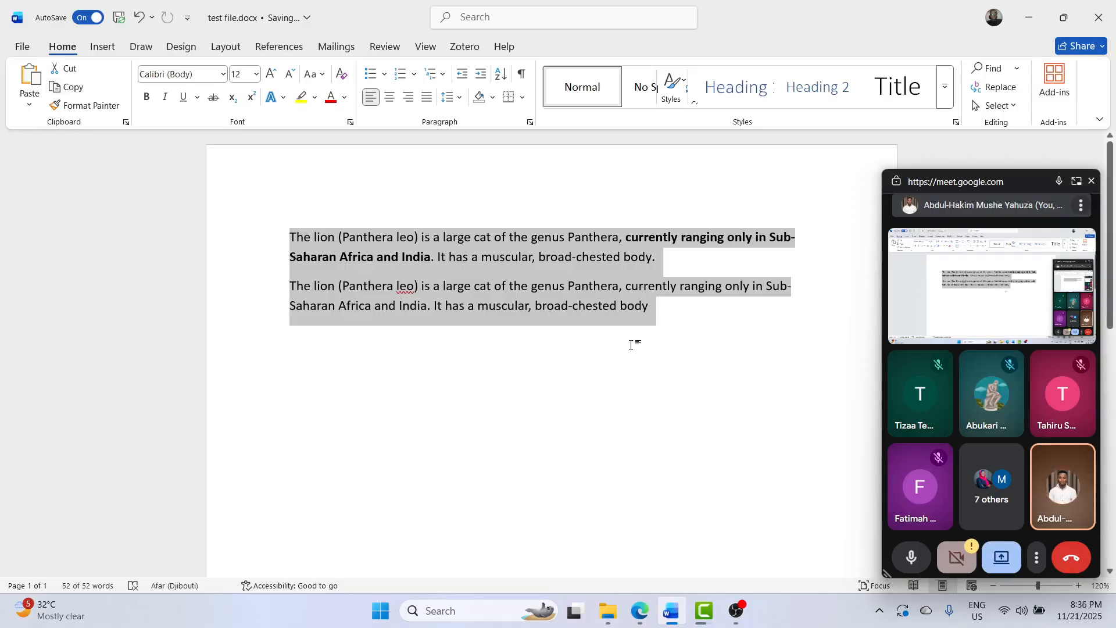
{"action": "left_click", "coordinate": [762, 393]}
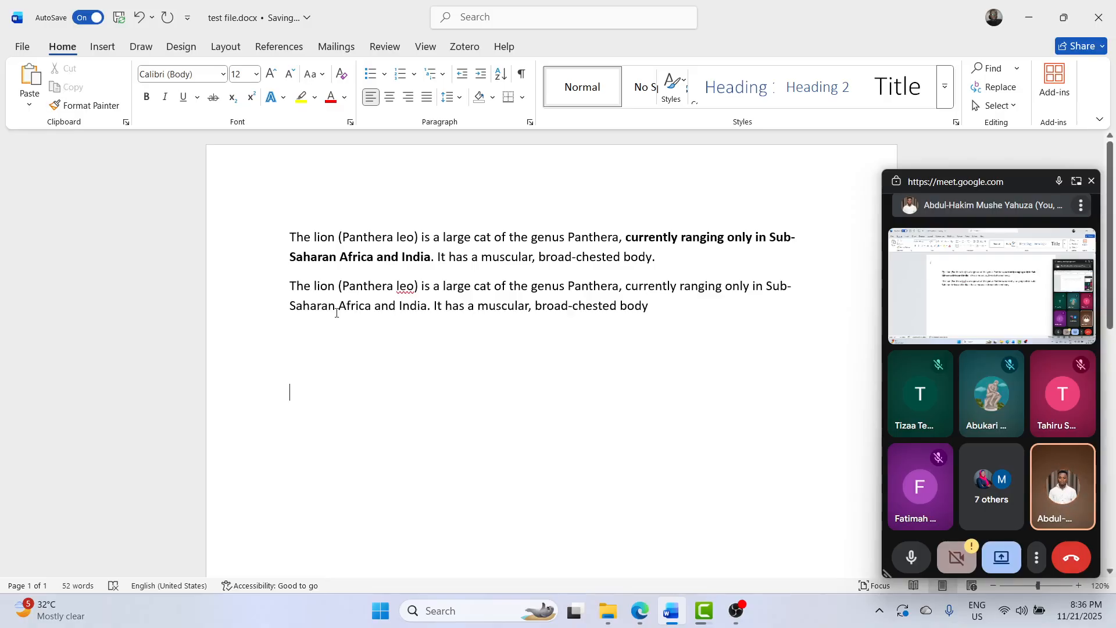
{"action": "scroll", "coordinate": [501, 405], "scroll_direction": "up", "scroll_amount": 1}
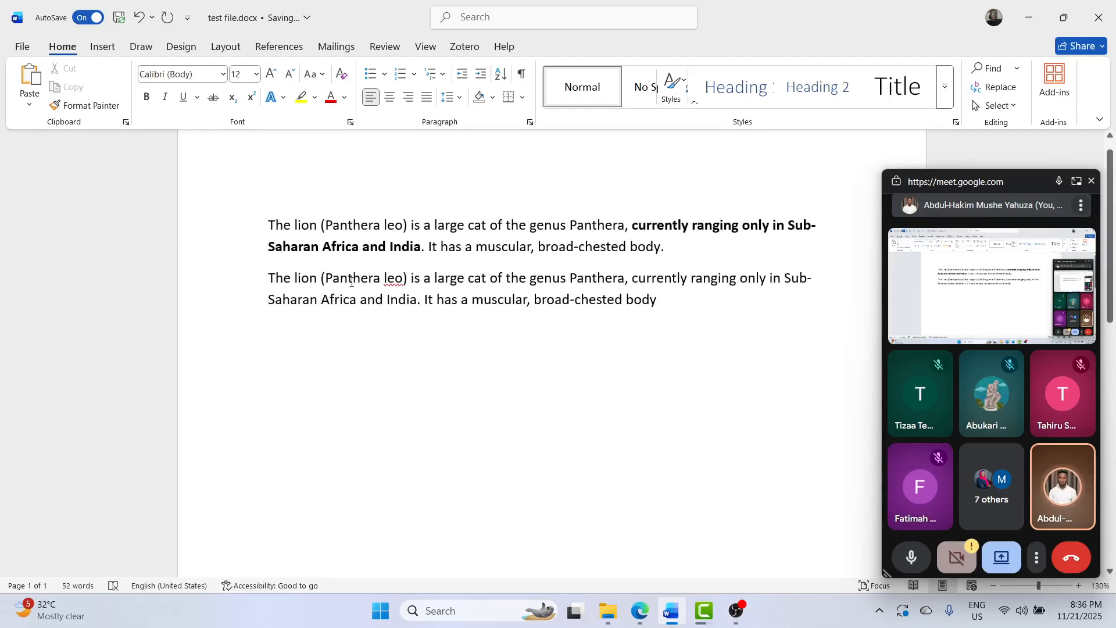
{"action": "mouse_move", "coordinate": [308, 307]}
{"action": "left_mouse_down"}
{"action": "mouse_move", "coordinate": [583, 322]}
{"action": "mouse_move", "coordinate": [599, 312]}
{"action": "left_mouse_up"}
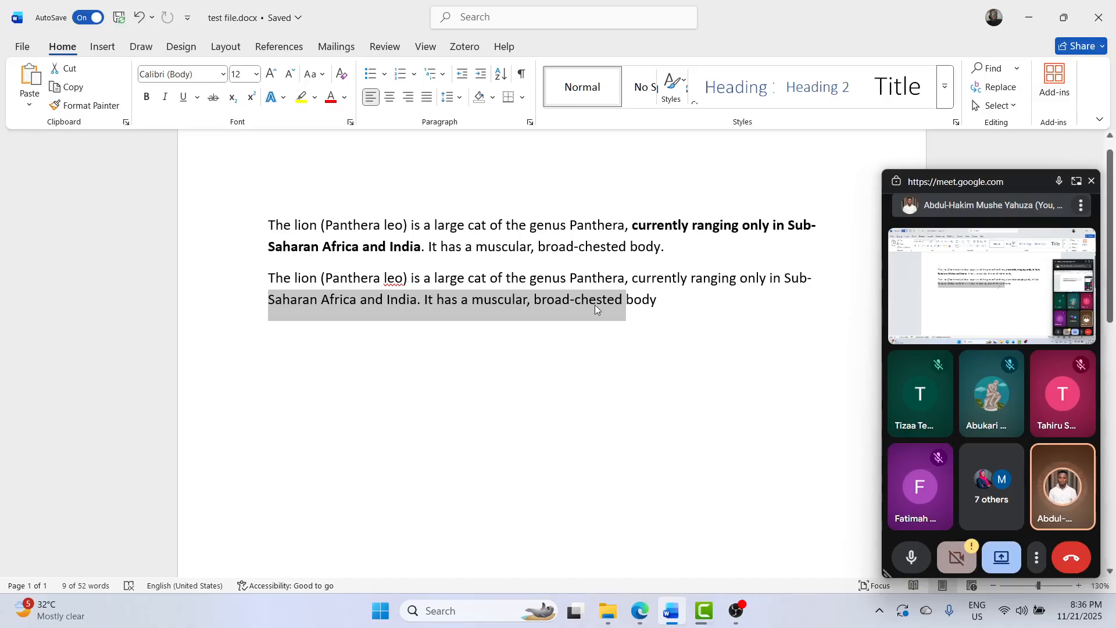
{"action": "left_click", "coordinate": [713, 300]}
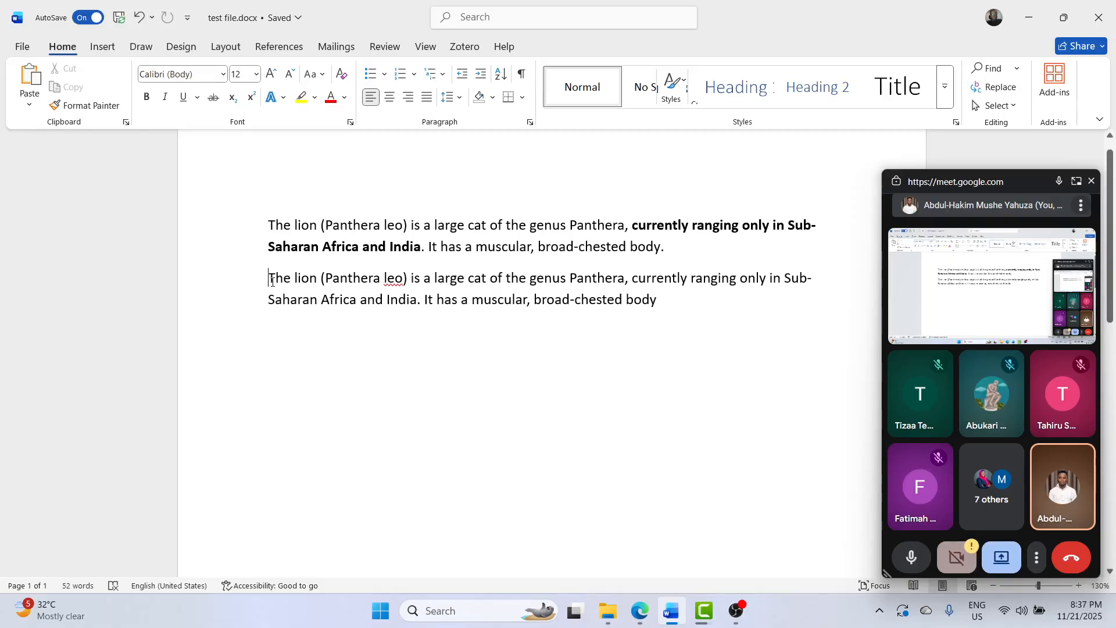
- Select the second lion paragraph together with the empty lines below it, and clear the selection
{"action": "mouse_move", "coordinate": [272, 279]}
{"action": "left_mouse_down"}
{"action": "mouse_move", "coordinate": [765, 260]}
{"action": "mouse_move", "coordinate": [842, 291]}
{"action": "mouse_move", "coordinate": [604, 299]}
{"action": "mouse_move", "coordinate": [277, 269]}
{"action": "left_mouse_up"}
{"action": "left_click_drag", "start_coordinate": [292, 274], "coordinate": [718, 419]}
{"action": "scroll", "coordinate": [700, 389], "scroll_direction": "down", "scroll_amount": 2}
{"action": "scroll", "coordinate": [693, 386], "scroll_direction": "up", "scroll_amount": 1}
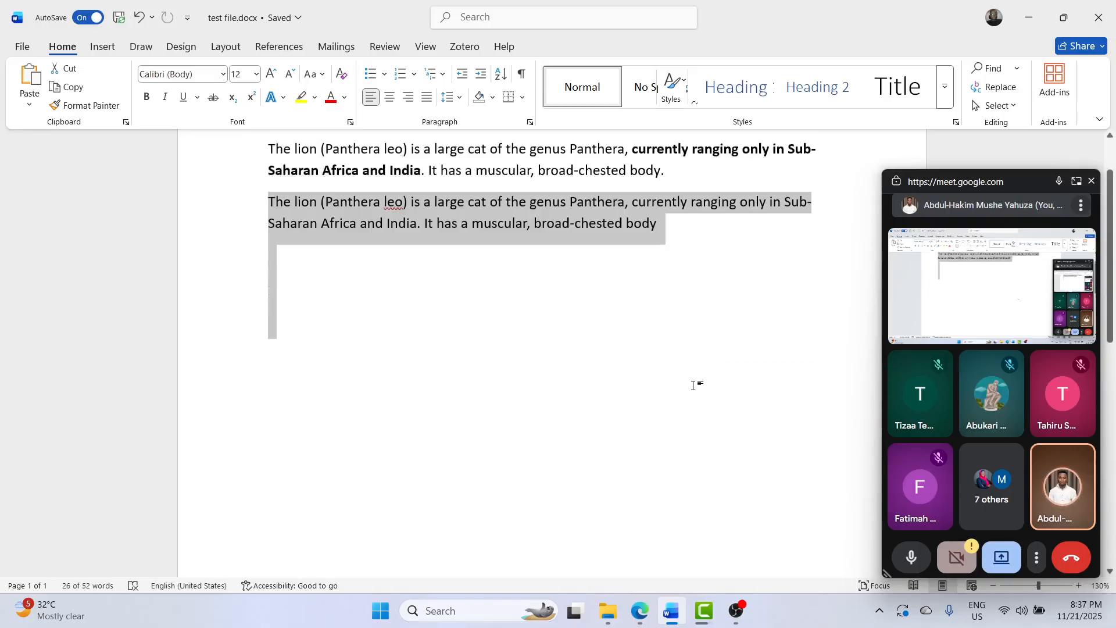
{"action": "scroll", "coordinate": [693, 386], "scroll_direction": "up", "scroll_amount": 3}
{"action": "left_click", "coordinate": [678, 330]}
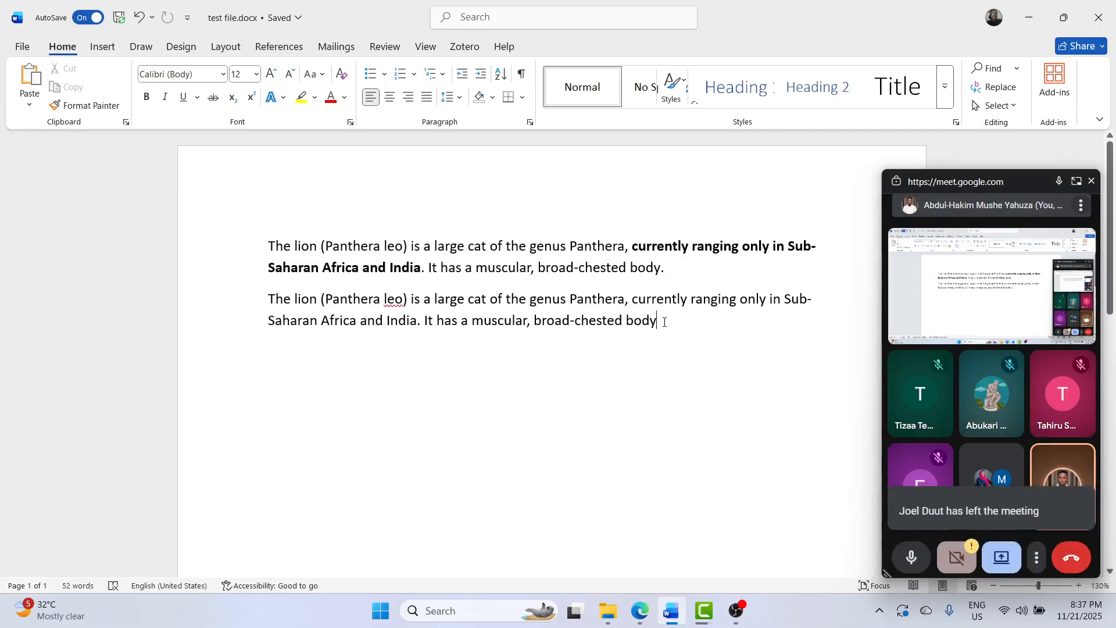
- Cut the text from "era leo)" to the end of the second paragraph and paste it four lines below
{"action": "left_click_drag", "start_coordinate": [660, 321], "coordinate": [361, 295]}
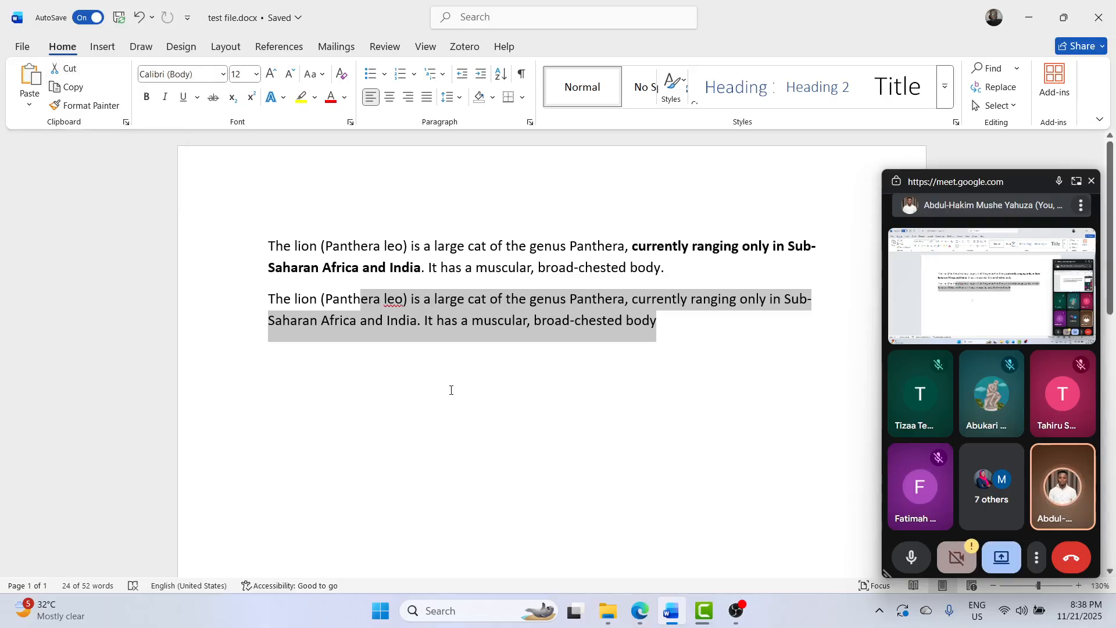
{"action": "key", "text": "ctrl+x"}
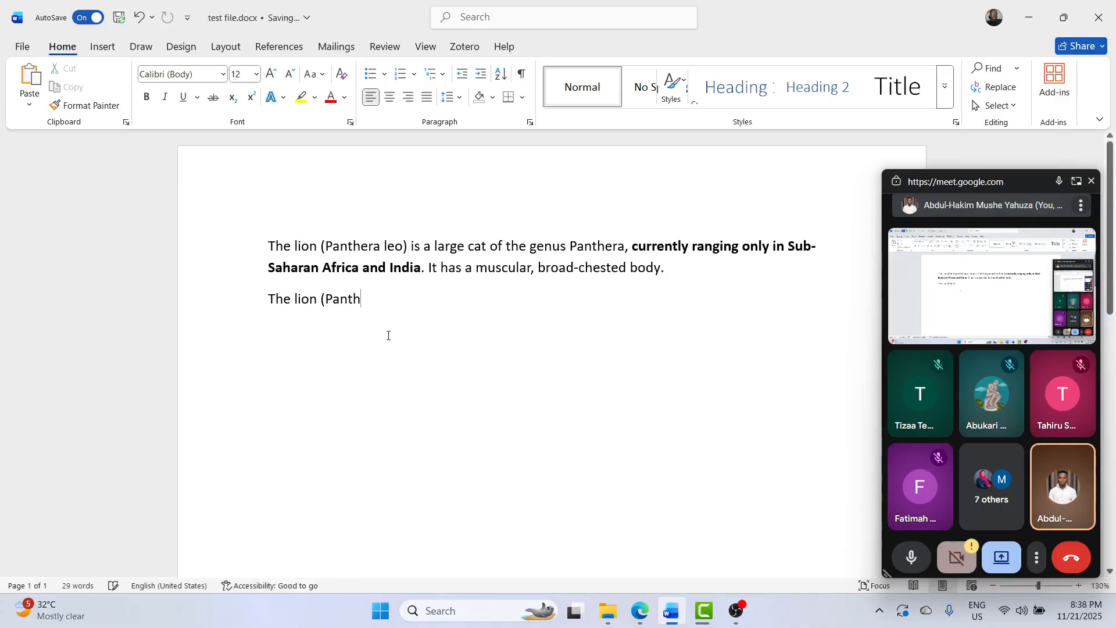
{"action": "key", "text": "Return"}
{"action": "key", "text": "Return"}
{"action": "key", "text": "Return"}
{"action": "key", "text": "Return"}
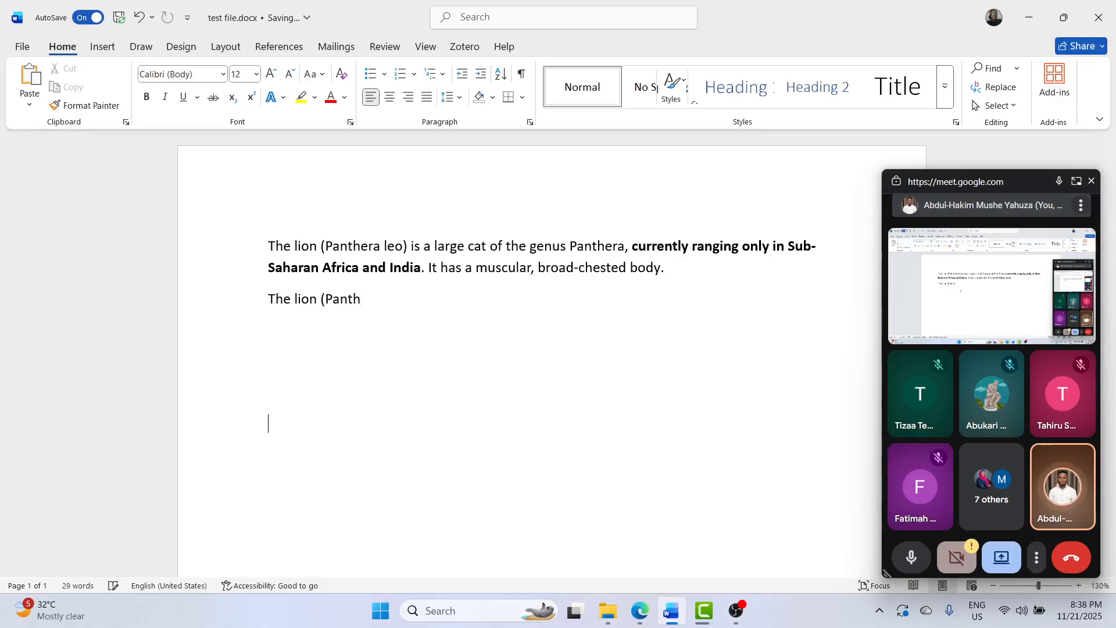
{"action": "key", "text": "ctrl+v"}
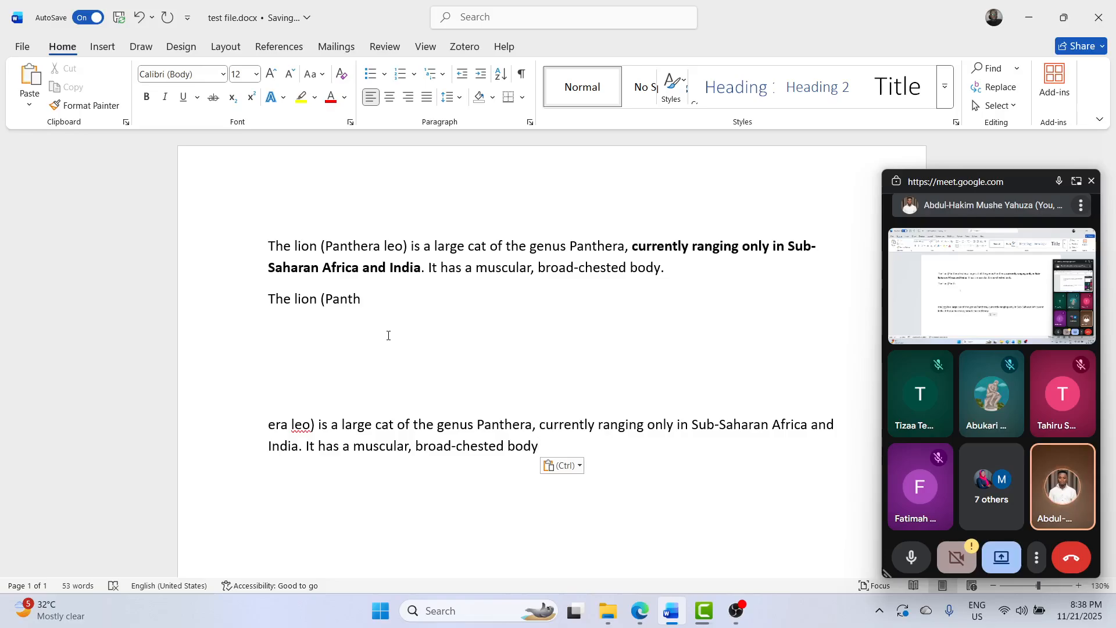
- Undo the paste, the added blank lines and the cut in the second lion paragraph
{"action": "key", "text": "ctrl+z"}
{"action": "key", "text": "ctrl+z"}
{"action": "key", "text": "ctrl+z"}
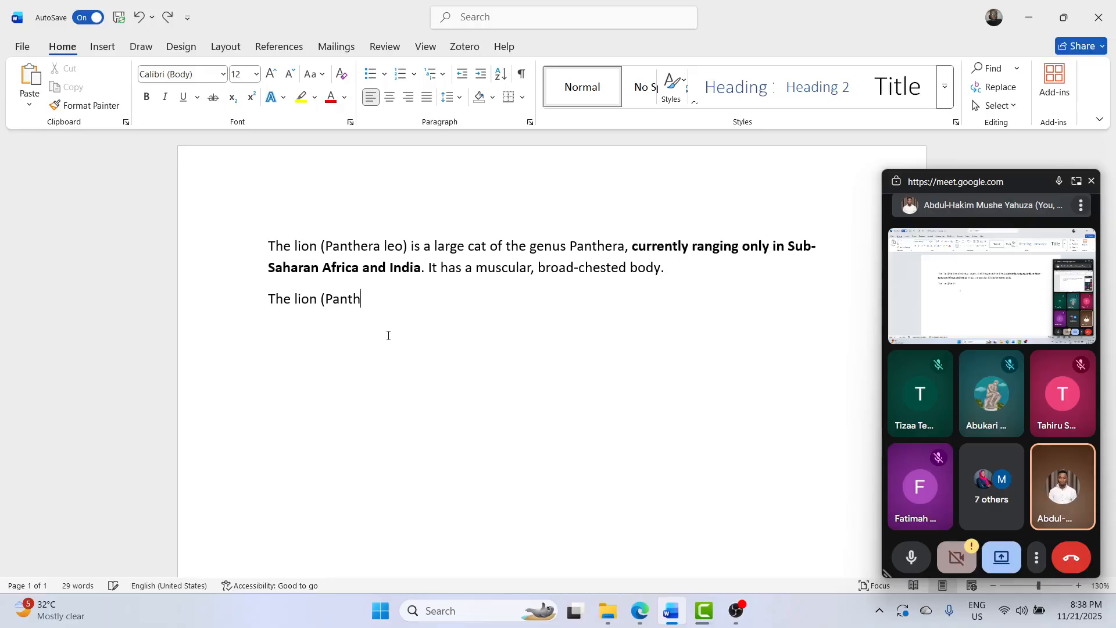
{"action": "key", "text": "ctrl+y"}
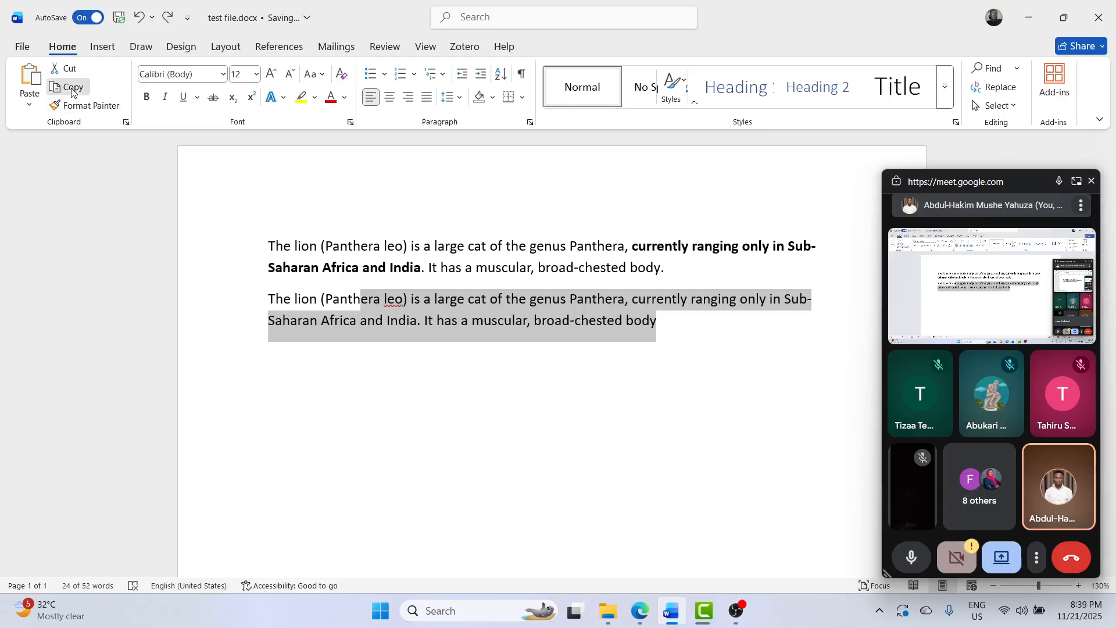
- Copy the text from "is a large cat" to the end of the second paragraph and paste it on an empty line below
{"action": "left_click", "coordinate": [693, 336]}
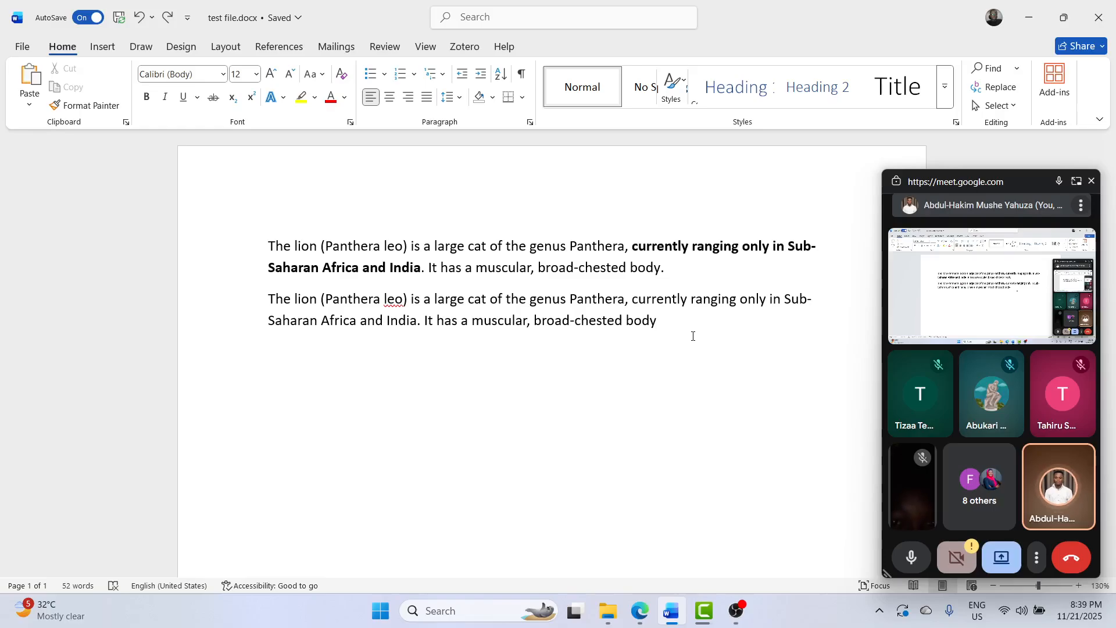
{"action": "key", "text": "Return"}
{"action": "key", "text": "Return"}
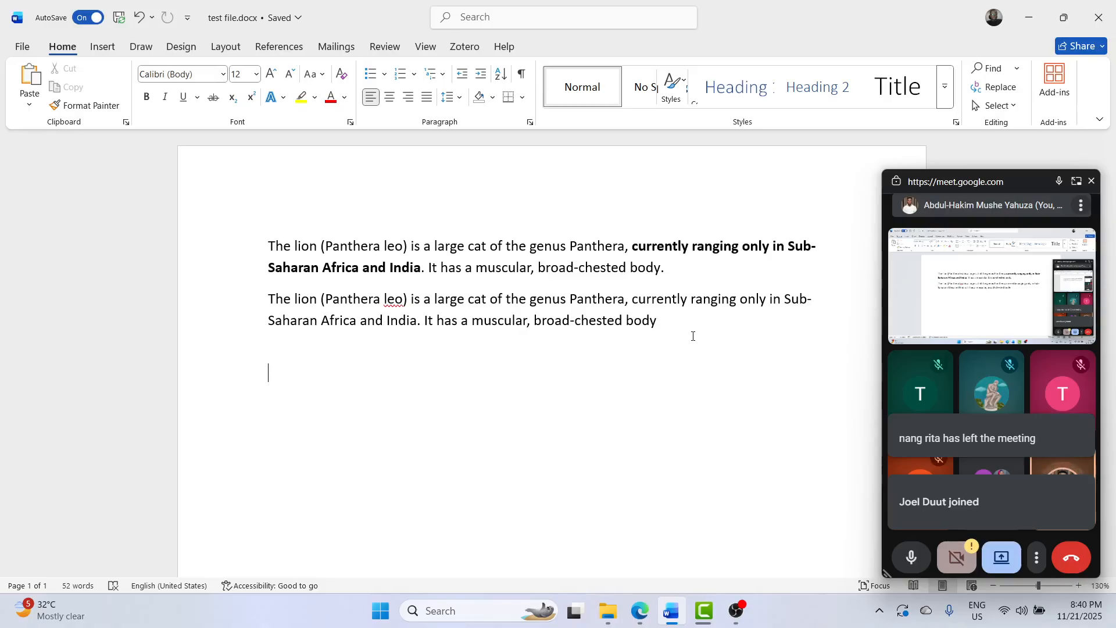
{"action": "left_click_drag", "start_coordinate": [667, 332], "coordinate": [412, 294]}
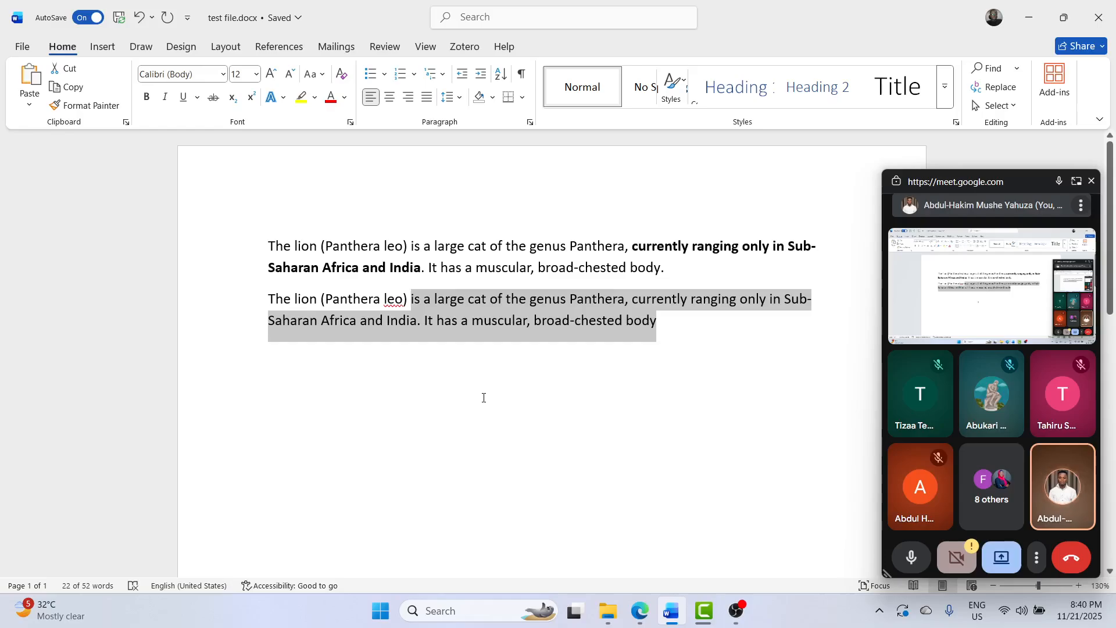
{"action": "left_click", "coordinate": [424, 417]}
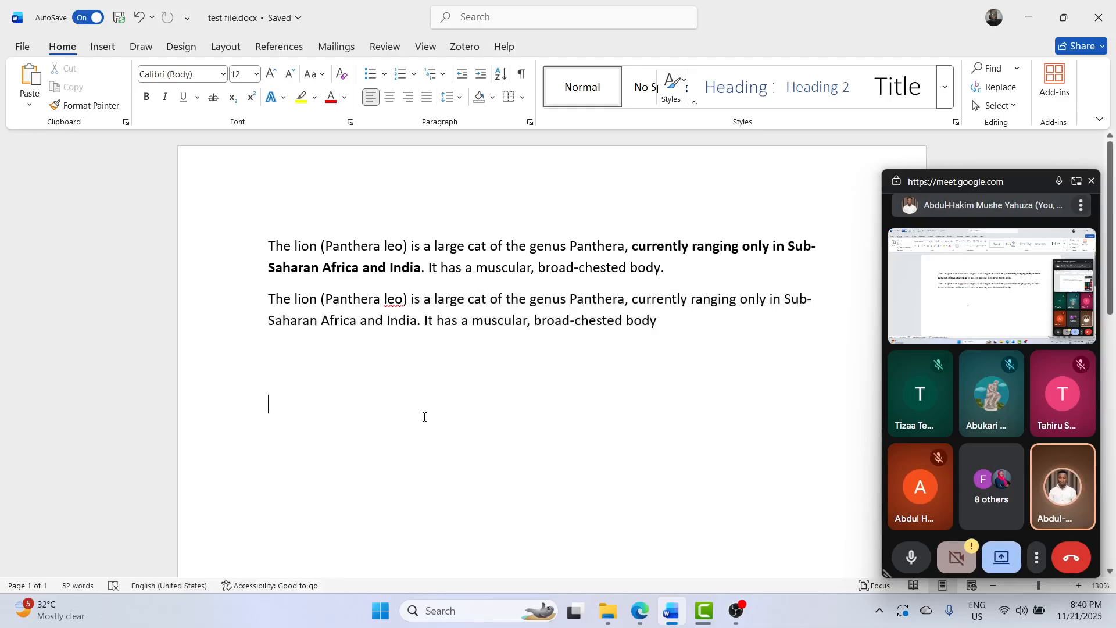
{"action": "key", "text": "ctrl+v"}
{"action": "key", "text": "Return"}
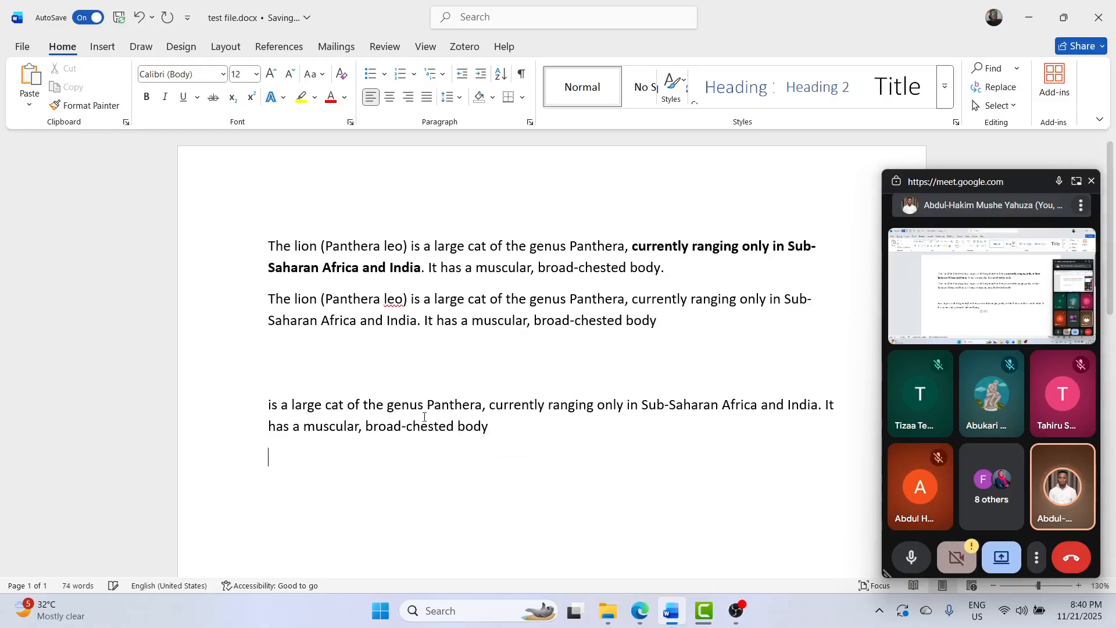
- Paste the copied text repeatedly on new lines below and insert a page break after the last copy
{"action": "key", "text": "ctrl+v"}
{"action": "key", "text": "Return"}
{"action": "key", "text": "ctrl+v"}
{"action": "key", "text": "ctrl+Return"}
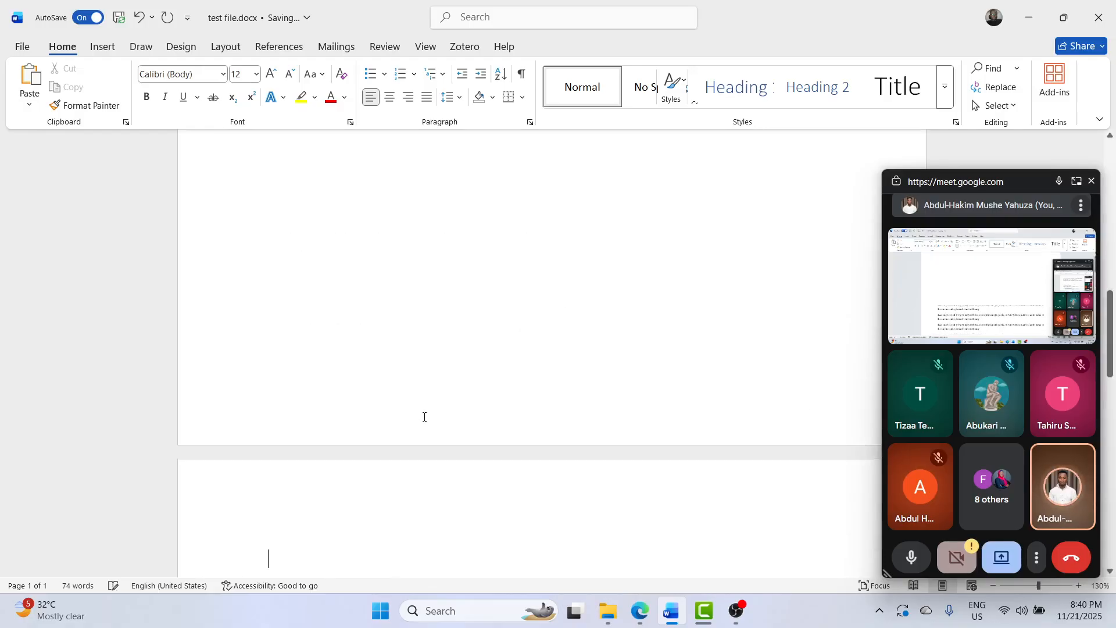
{"action": "scroll", "coordinate": [424, 417], "scroll_direction": "up", "scroll_amount": 4}
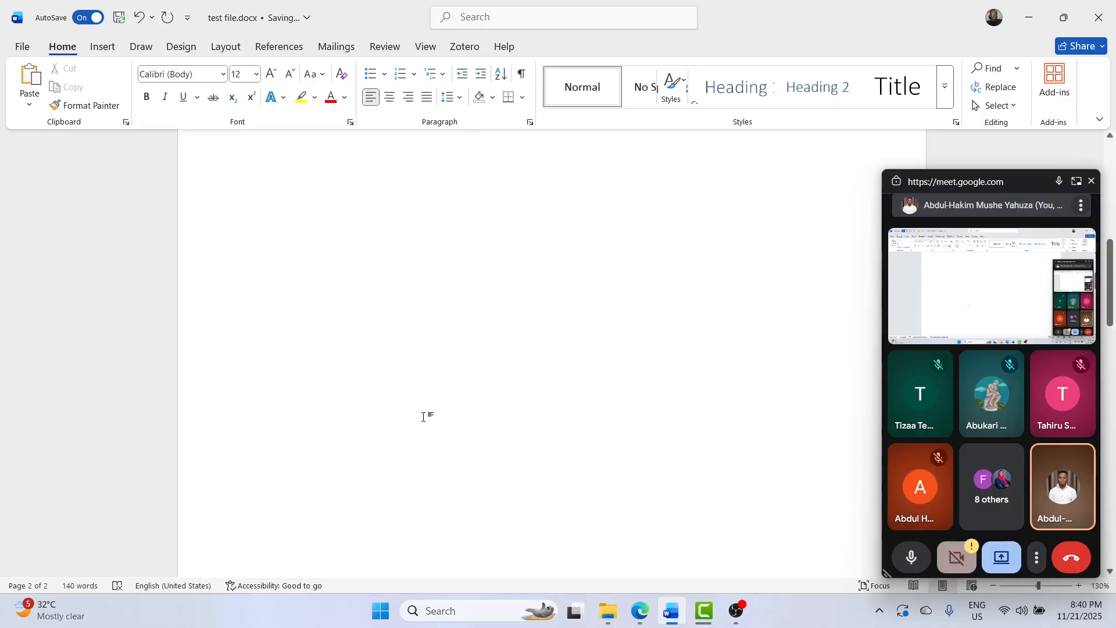
- Delete all the pasted copies, the surrounding blank lines and the page break below the second lion paragraph
{"action": "scroll", "coordinate": [423, 417], "scroll_direction": "up", "scroll_amount": 8}
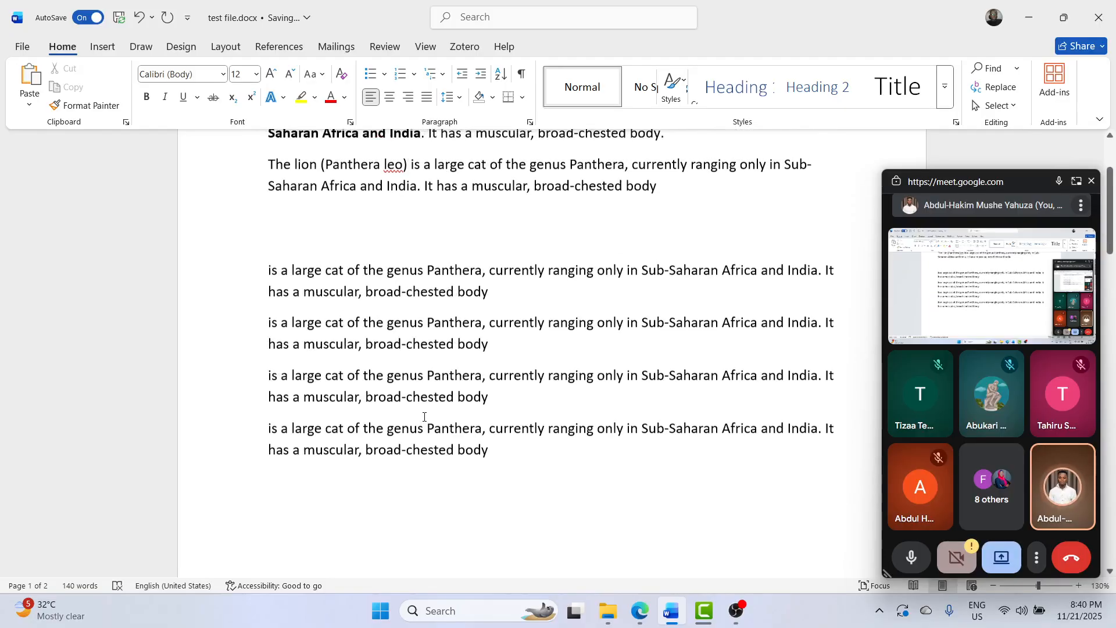
{"action": "key", "text": "ctrl+shift+End"}
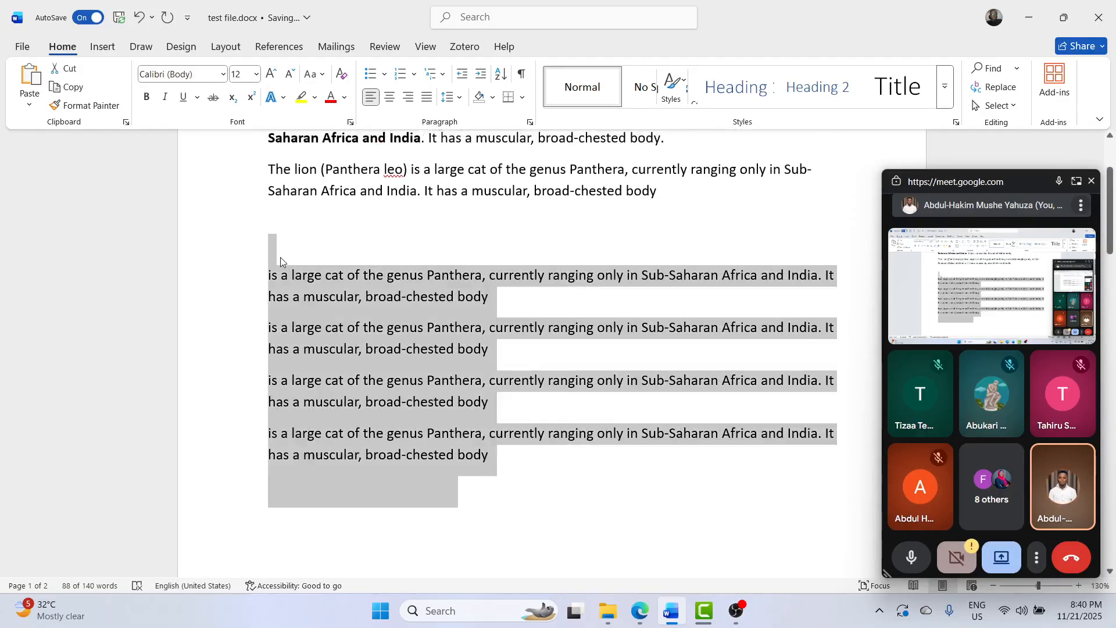
{"action": "key", "text": "Delete"}
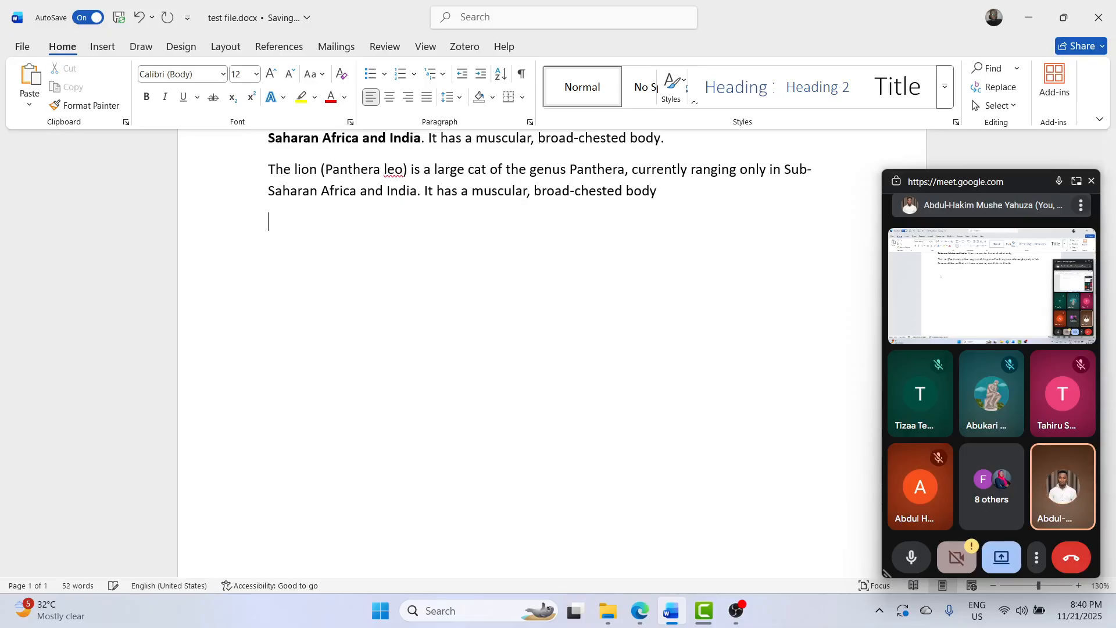
{"action": "scroll", "coordinate": [553, 244], "scroll_direction": "up", "scroll_amount": 2}
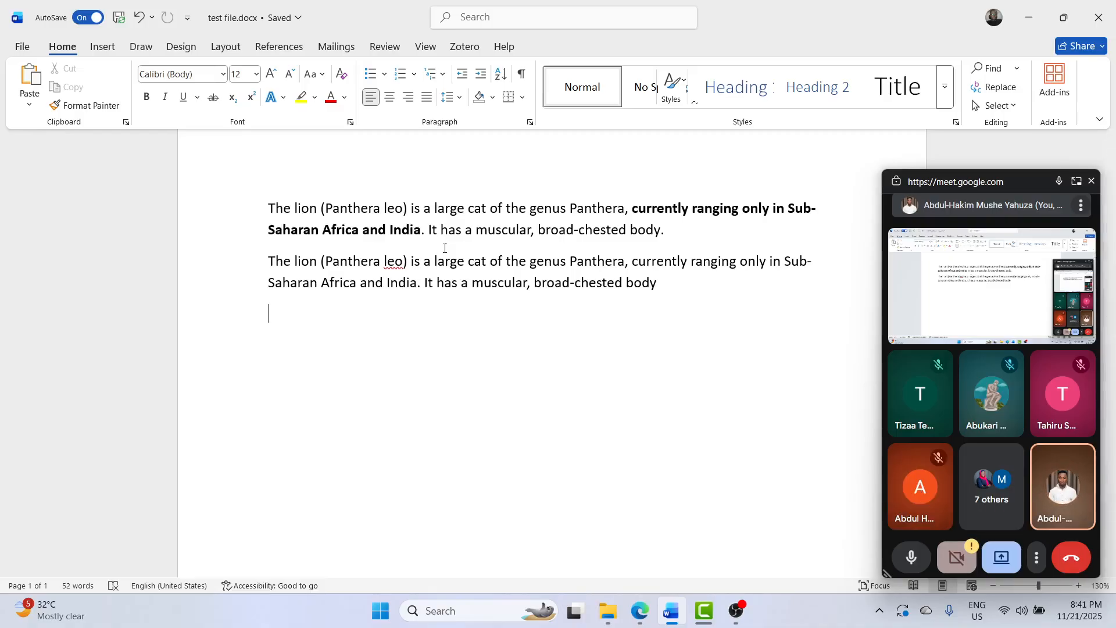
- Zoom the document to 150% and select the bold words "Saharan Africa and India" in the first paragraph to point out their font
{"action": "left_click", "coordinate": [1079, 586]}
{"action": "left_click", "coordinate": [1079, 586]}
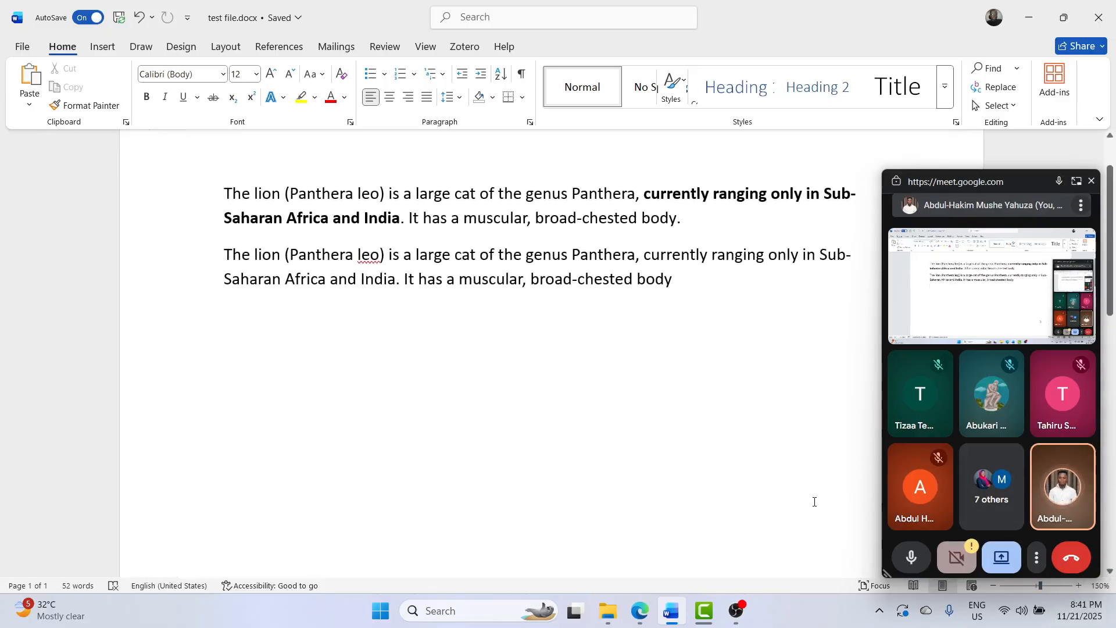
{"action": "scroll", "coordinate": [814, 501], "scroll_direction": "up", "scroll_amount": 2}
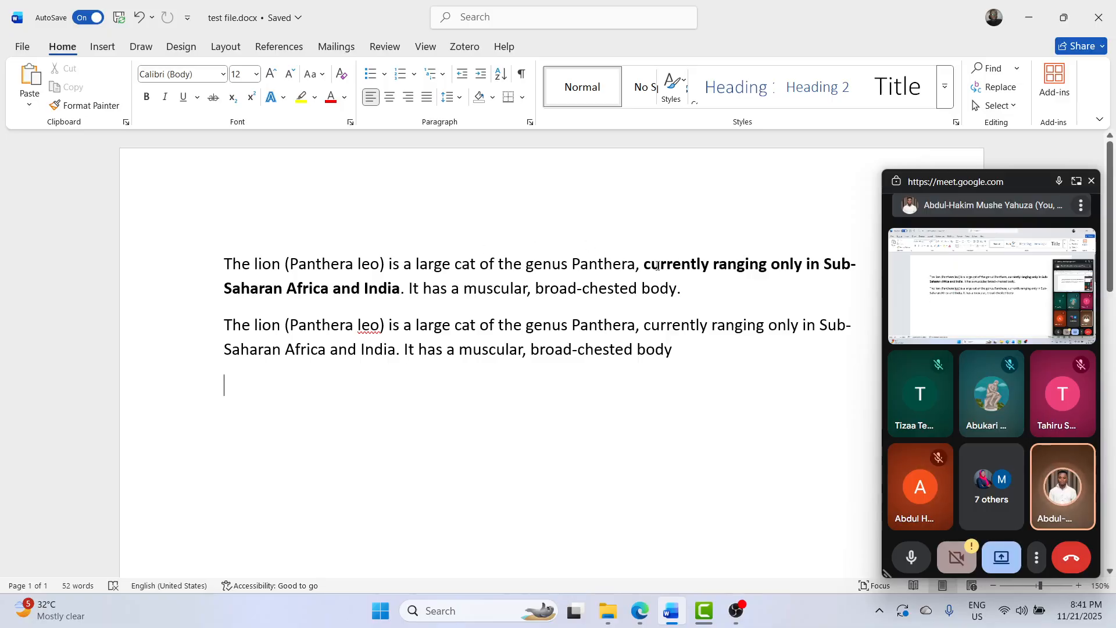
{"action": "left_click_drag", "start_coordinate": [645, 266], "coordinate": [397, 290]}
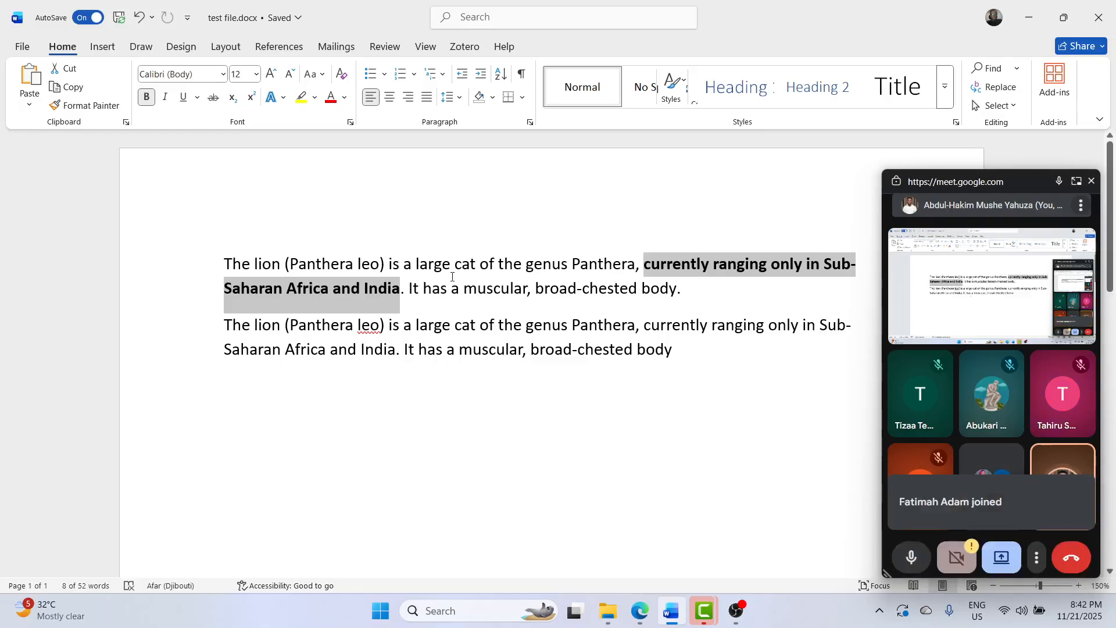
{"action": "left_click_drag", "start_coordinate": [636, 266], "coordinate": [279, 291]}
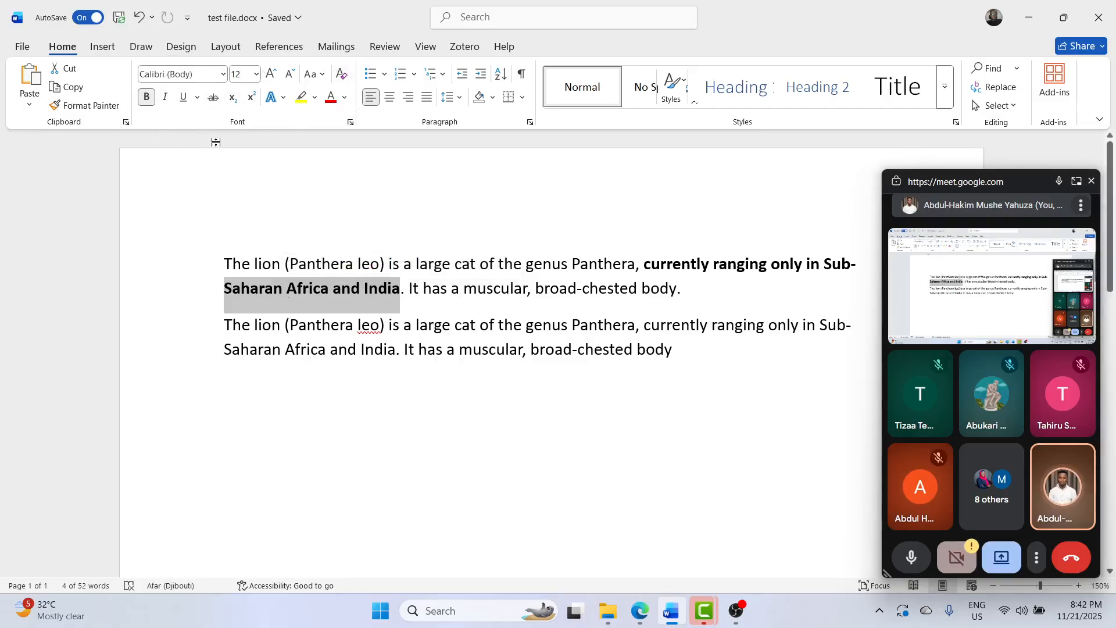
{"action": "left_click", "coordinate": [199, 79]}
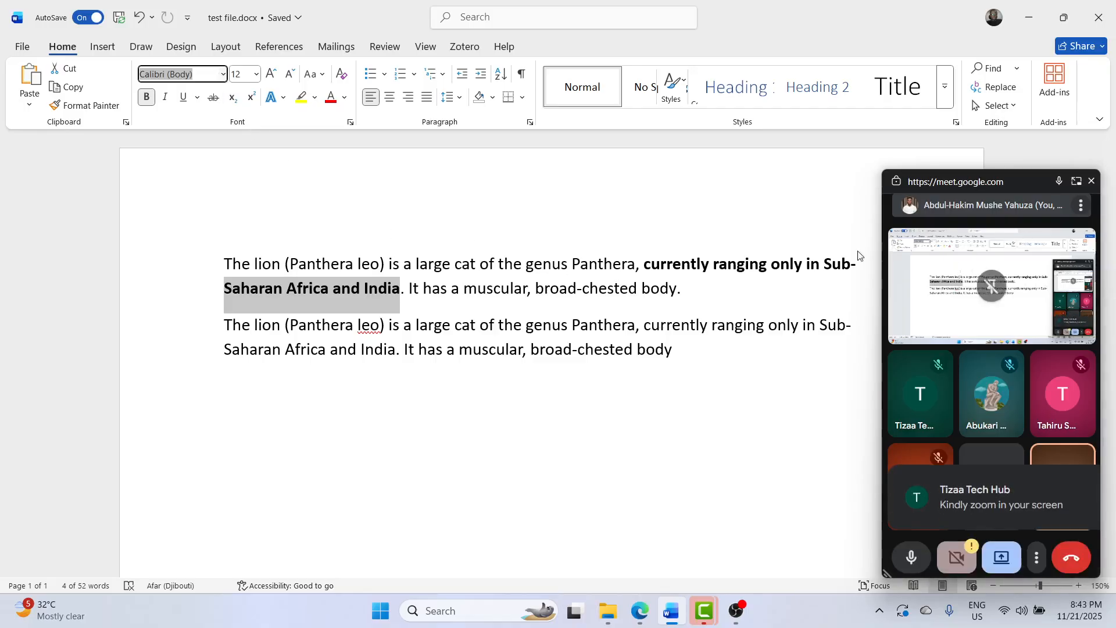
- Zoom the document to 180% and close the floating meeting window covering the text
{"action": "left_click", "coordinate": [1073, 587]}
{"action": "left_click", "coordinate": [1073, 587]}
{"action": "left_click", "coordinate": [1073, 587]}
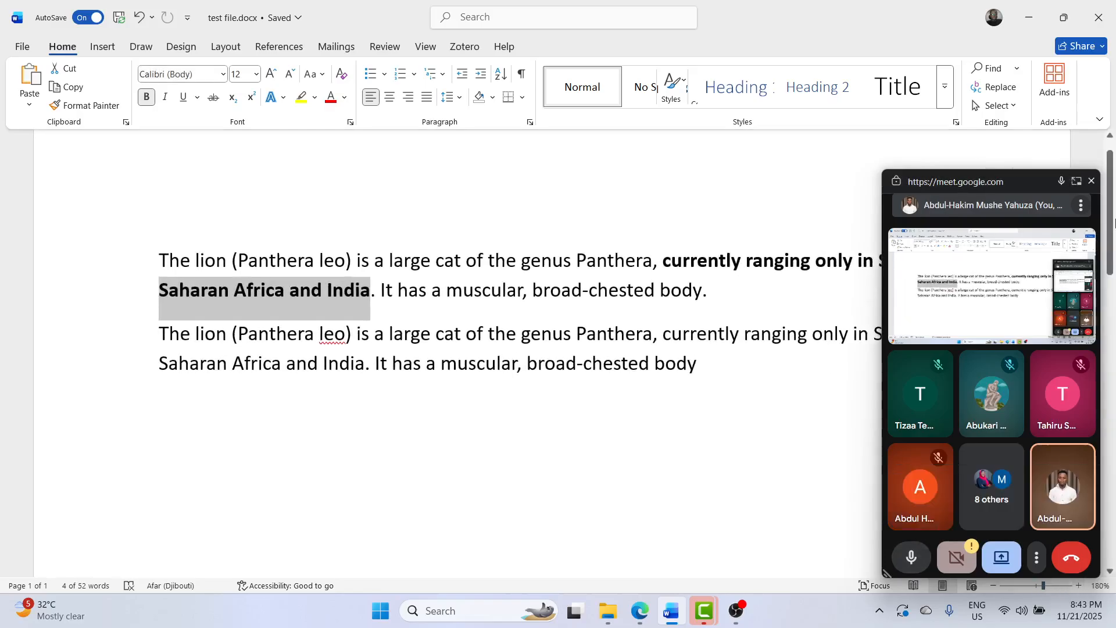
{"action": "left_click", "coordinate": [1094, 182]}
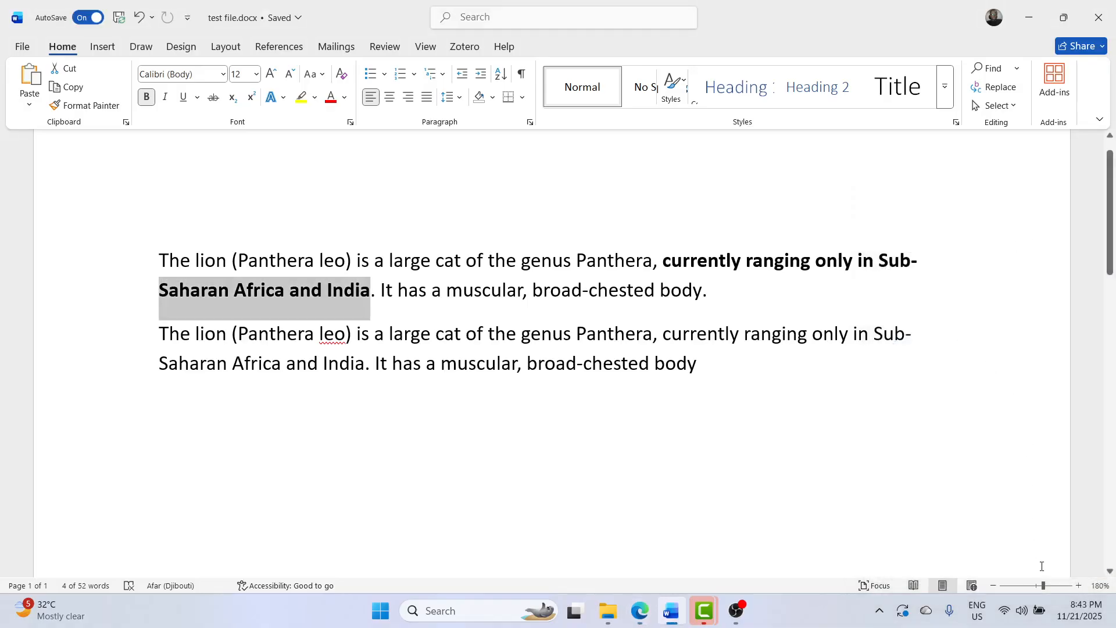
- Zoom the document to 330% with both lion paragraphs in view, keeping the selected bold words free of subscript
{"action": "left_click", "coordinate": [1067, 584]}
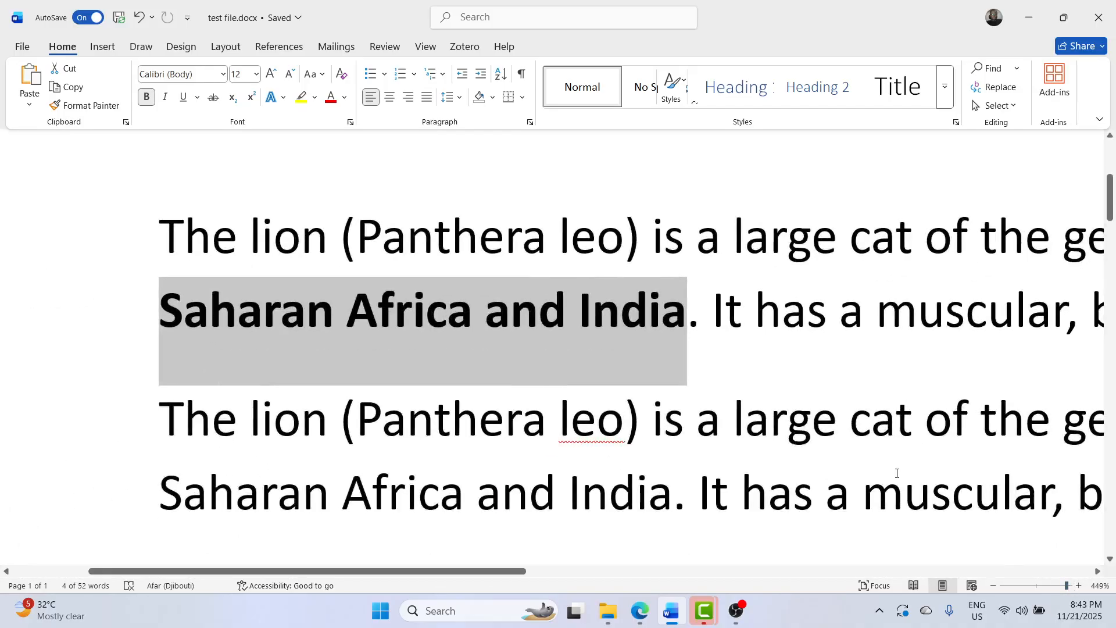
{"action": "scroll", "coordinate": [897, 473], "scroll_direction": "left", "scroll_amount": 4}
{"action": "key", "text": "ctrl+equal"}
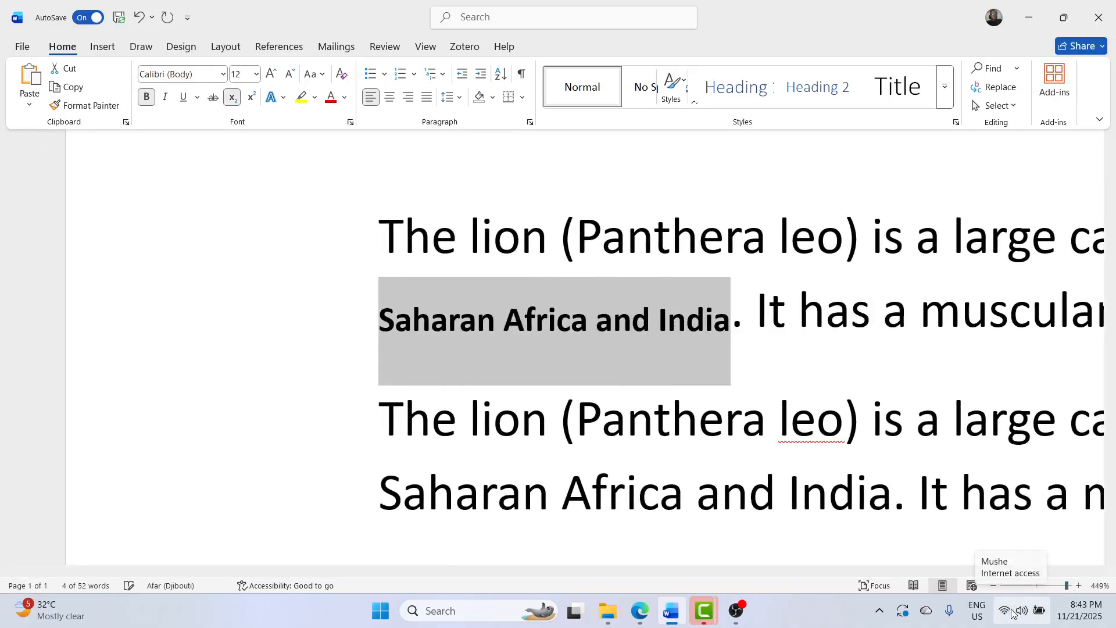
{"action": "scroll", "coordinate": [1011, 613], "scroll_direction": "down", "scroll_amount": 3}
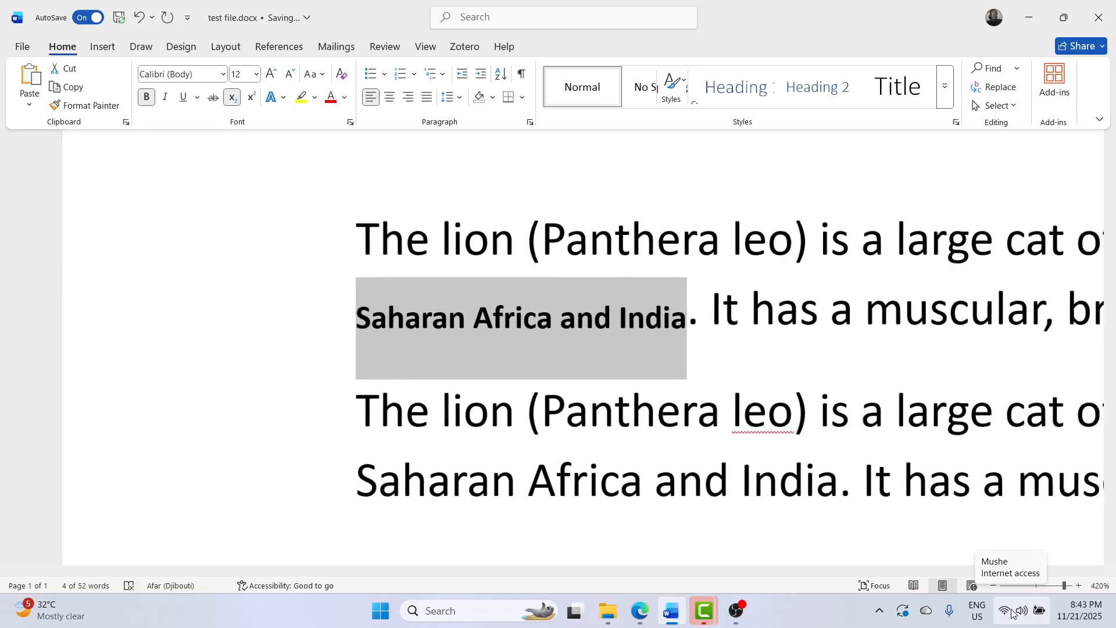
{"action": "scroll", "coordinate": [1012, 613], "scroll_direction": "down", "scroll_amount": 9}
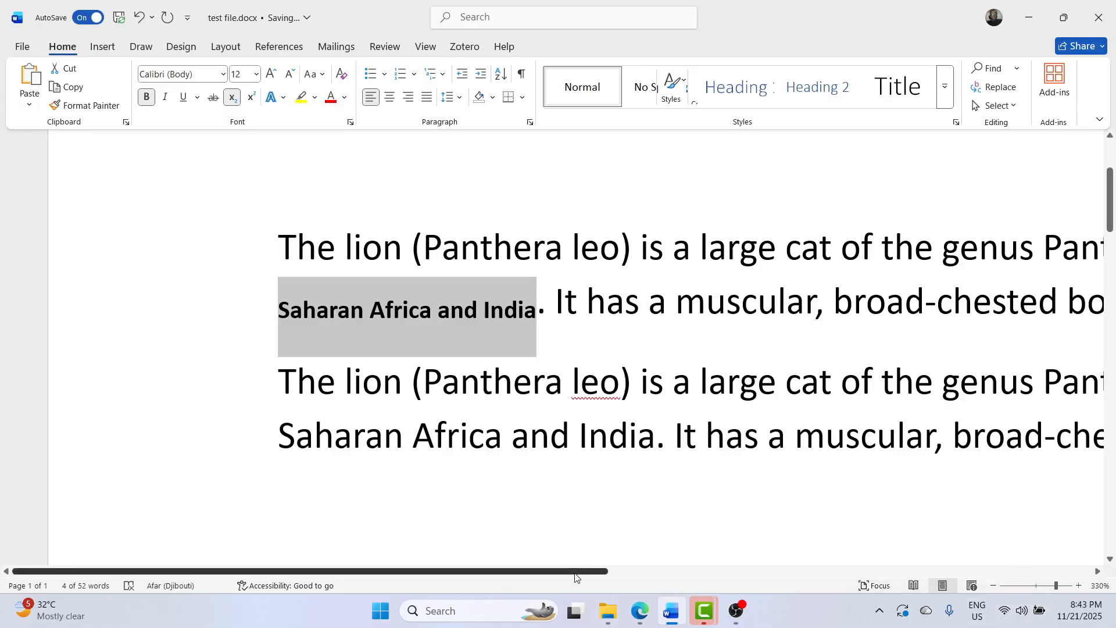
{"action": "left_click_drag", "start_coordinate": [574, 571], "coordinate": [690, 568]}
{"action": "key", "text": "ctrl+equal"}
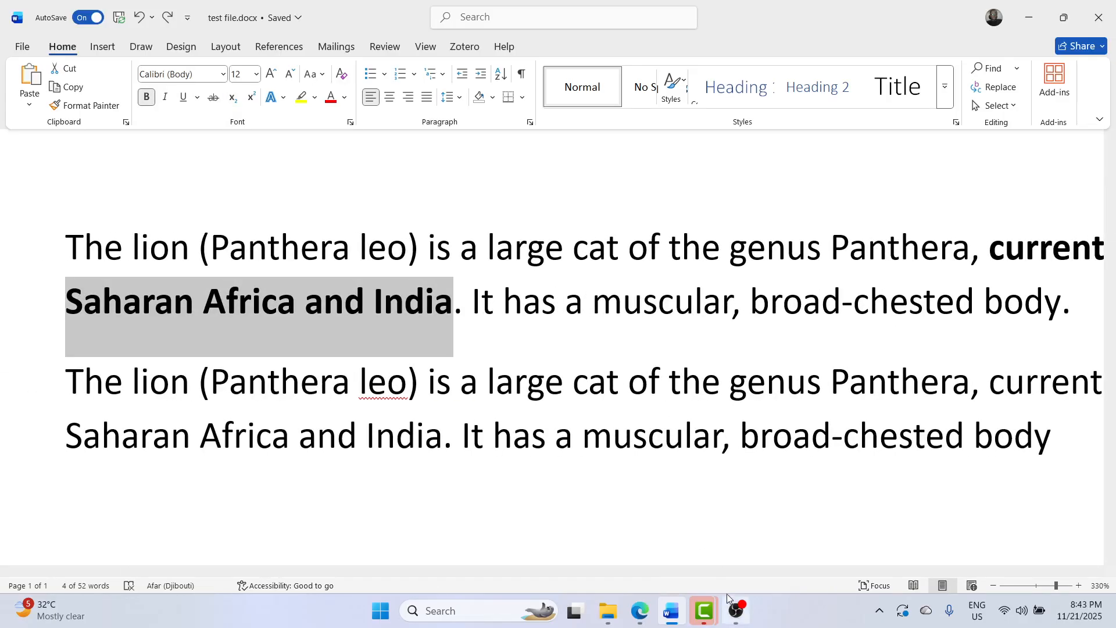
- Switch to the Google Meet tab in the browser, show the shared screen preview, and return to the Word document
{"action": "mouse_move", "coordinate": [641, 624]}
{"action": "left_click", "coordinate": [601, 549]}
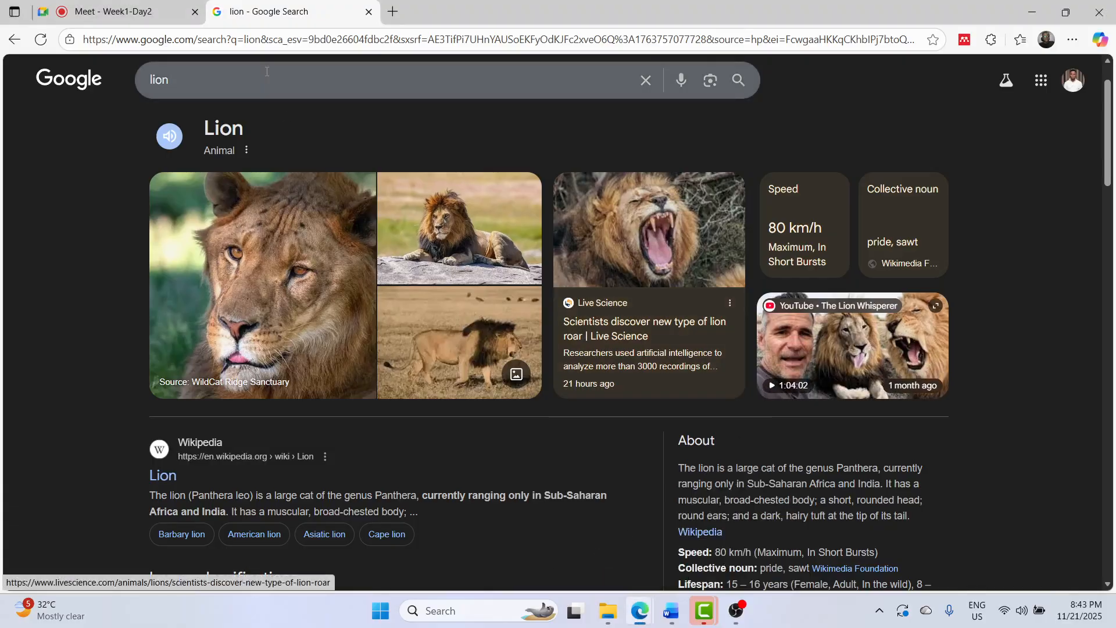
{"action": "left_click", "coordinate": [137, 11]}
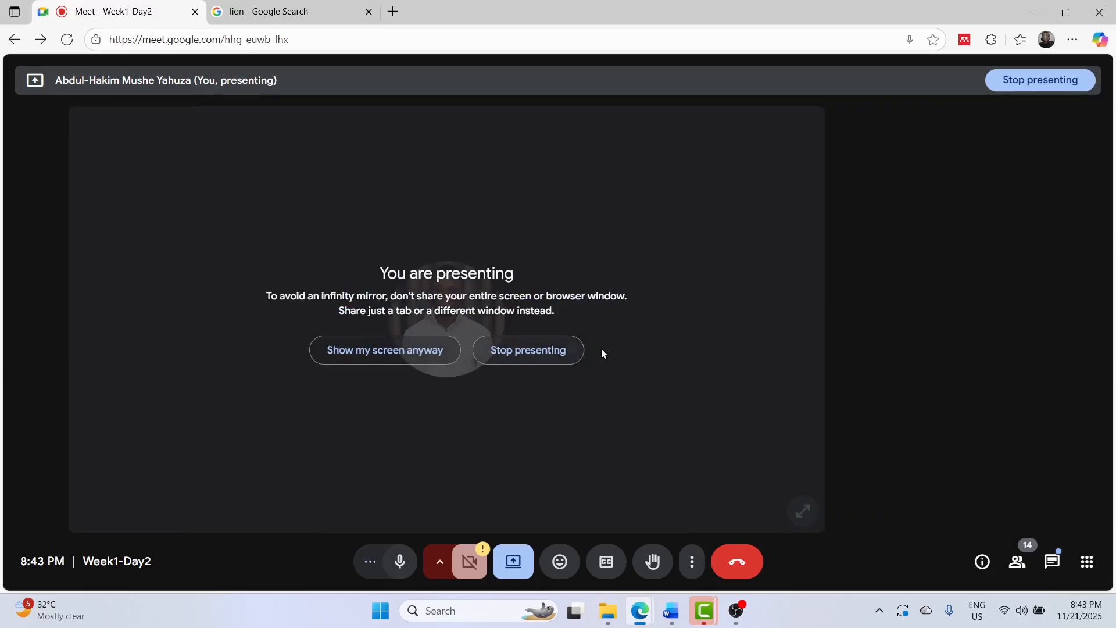
{"action": "left_click", "coordinate": [352, 352]}
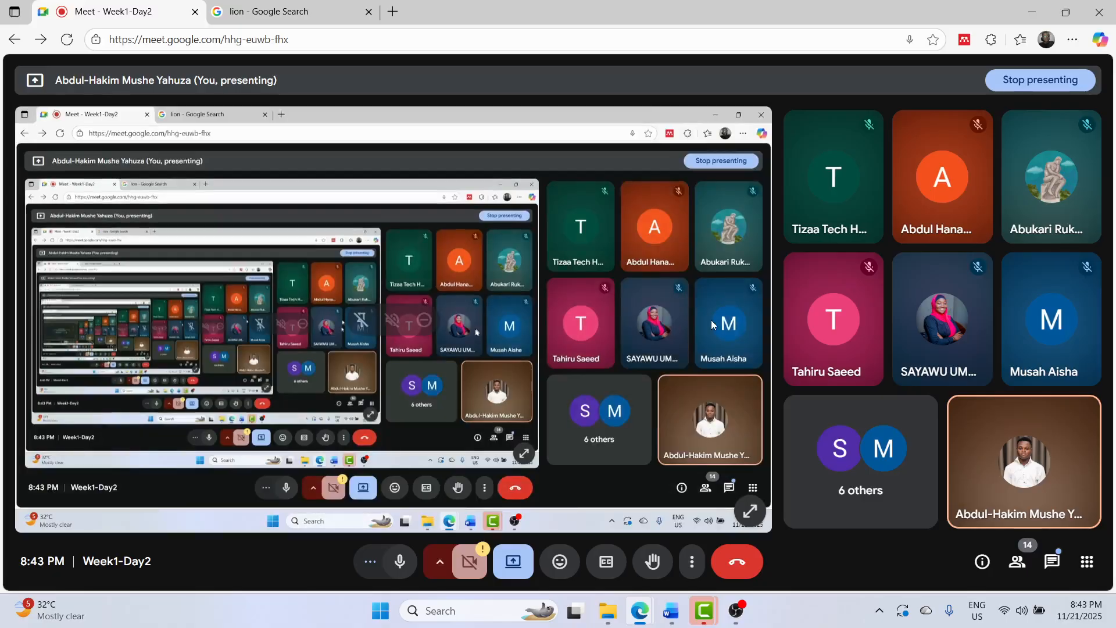
{"action": "left_click", "coordinate": [1032, 12]}
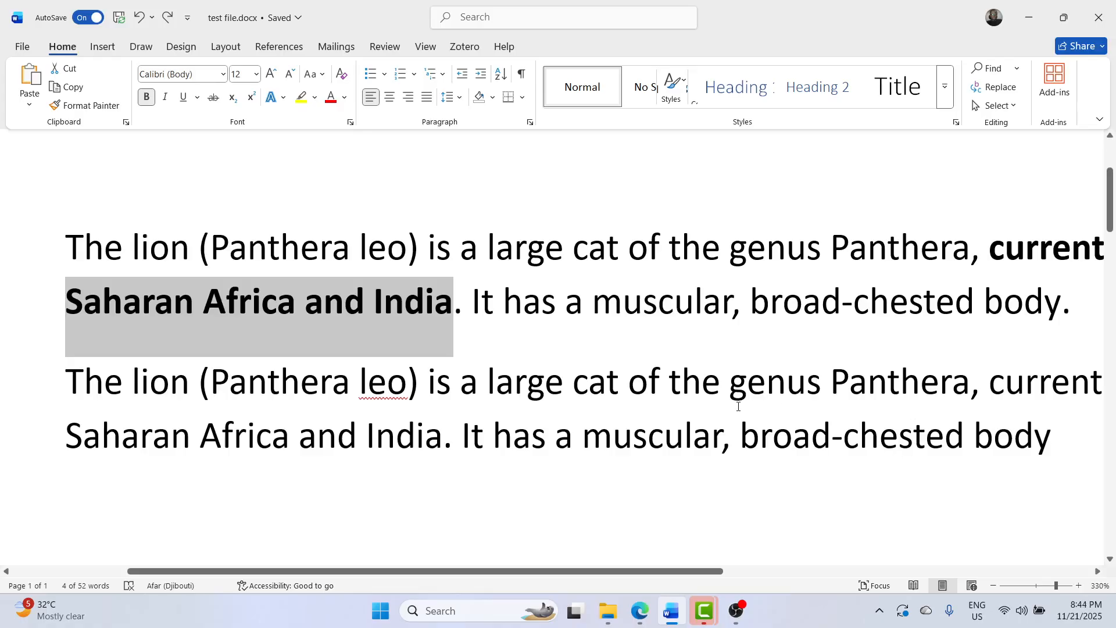
- Select the whole second lion paragraph and set its font to Times New Roman
{"action": "left_click_drag", "start_coordinate": [1063, 451], "coordinate": [493, 442]}
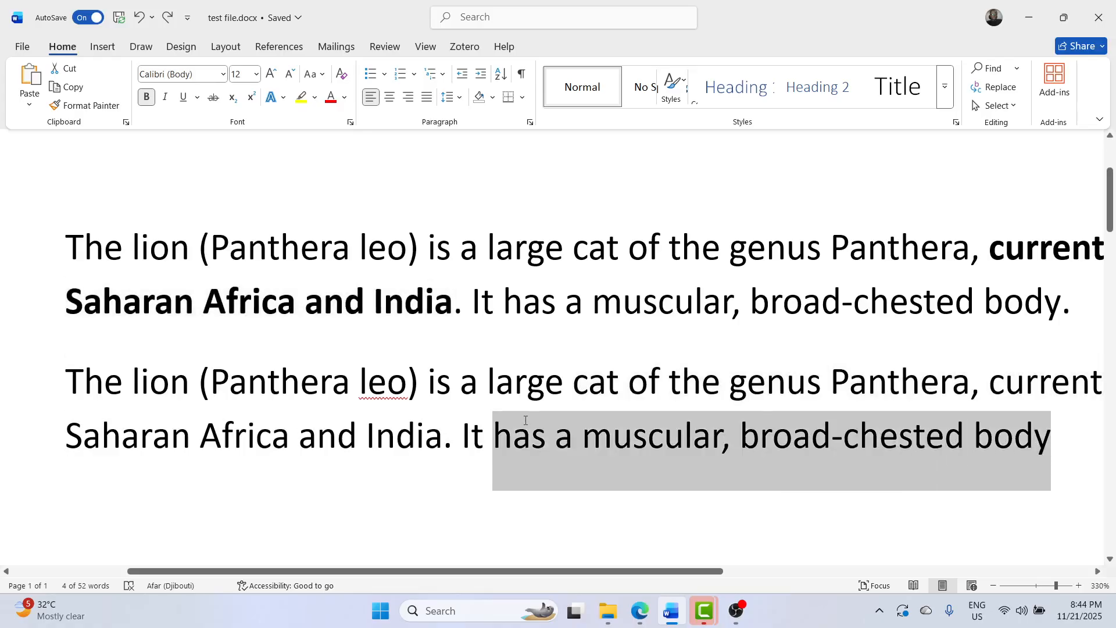
{"action": "triple_click", "coordinate": [78, 372]}
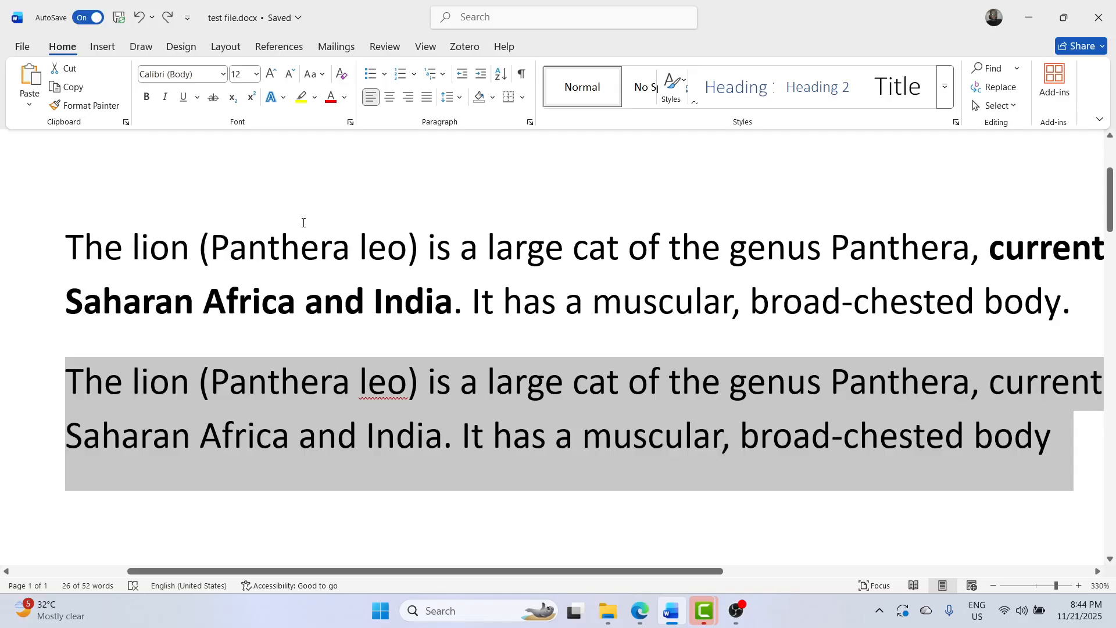
{"action": "triple_click", "coordinate": [216, 376]}
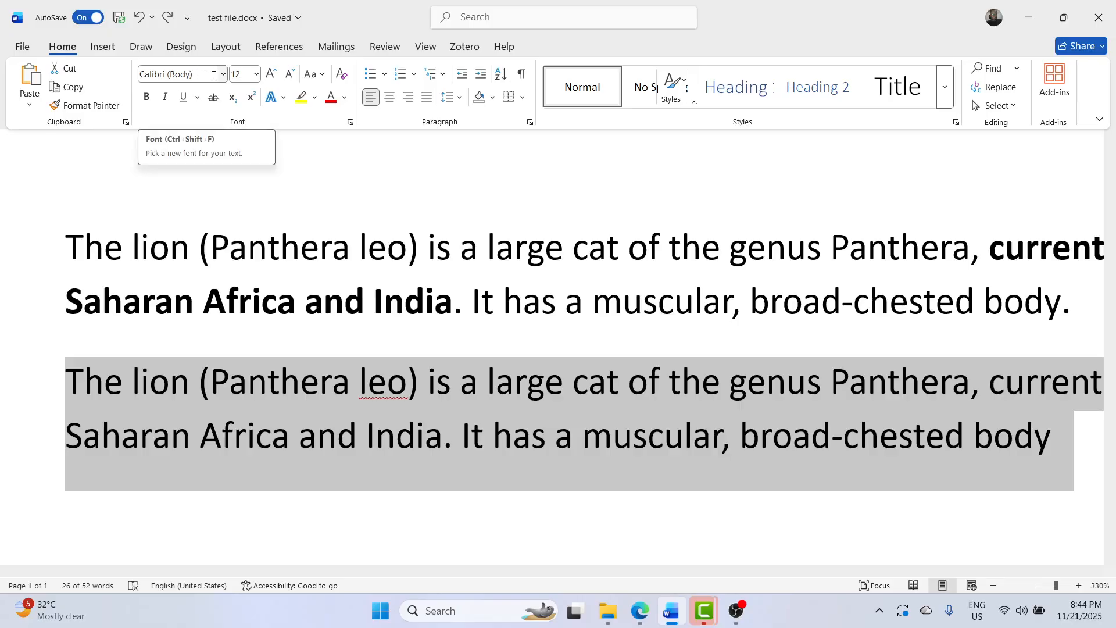
{"action": "left_click", "coordinate": [202, 73]}
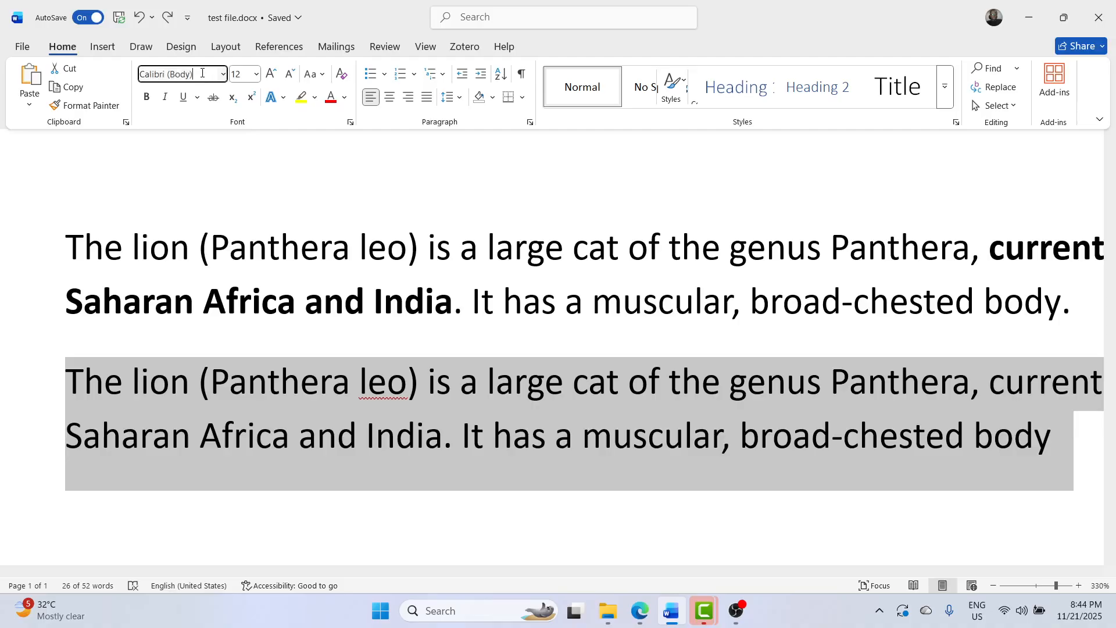
{"action": "key", "text": "ctrl+a"}
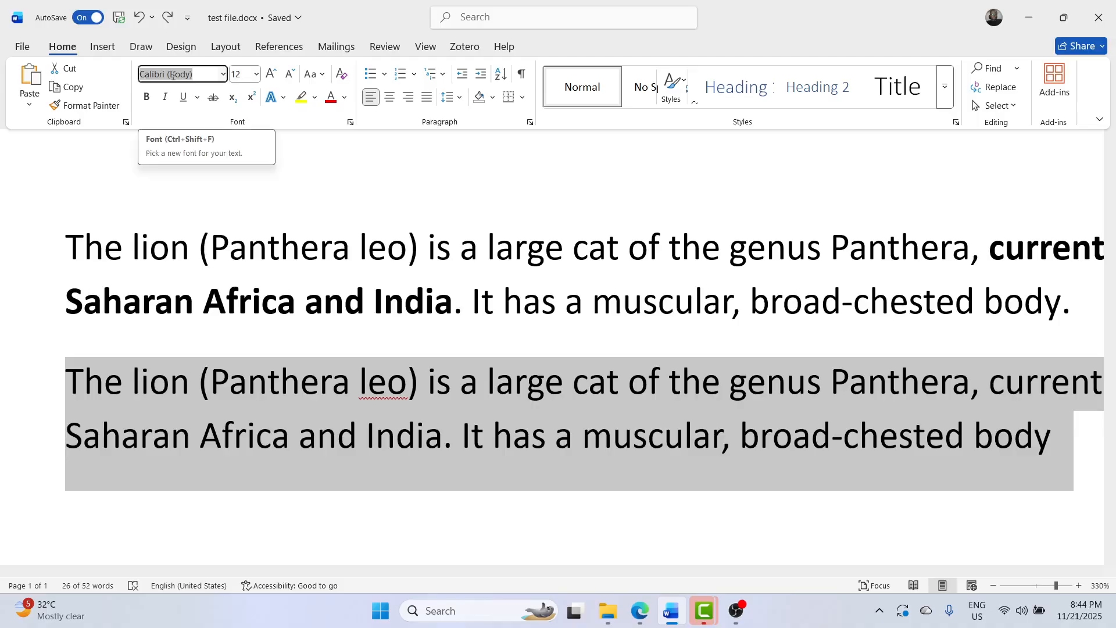
{"action": "type", "text": "Time"}
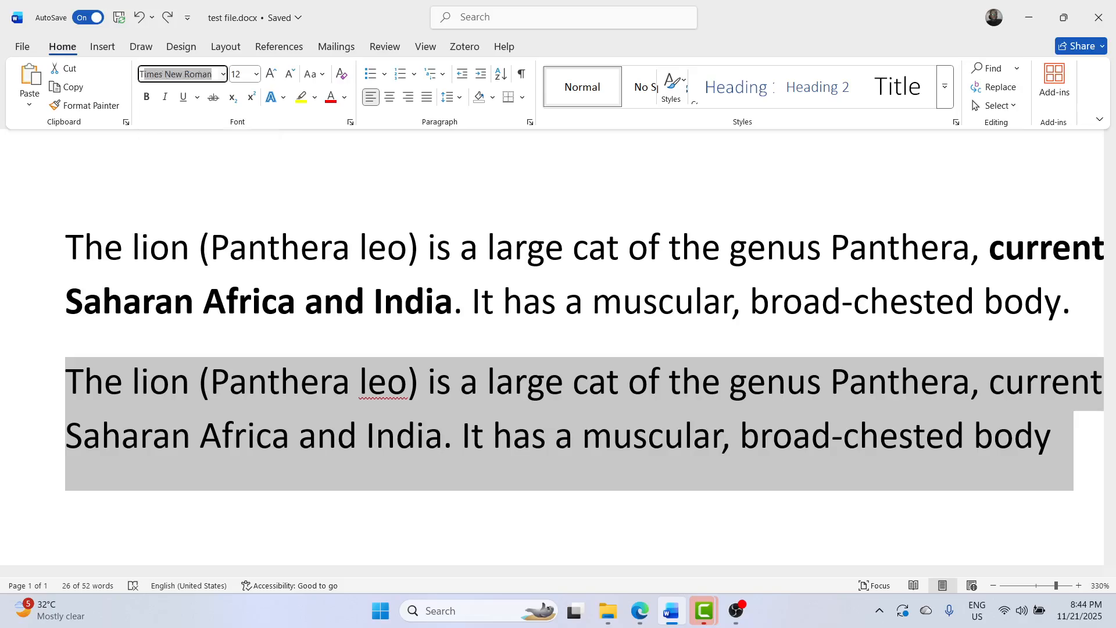
{"action": "type", "text": "s New Roman"}
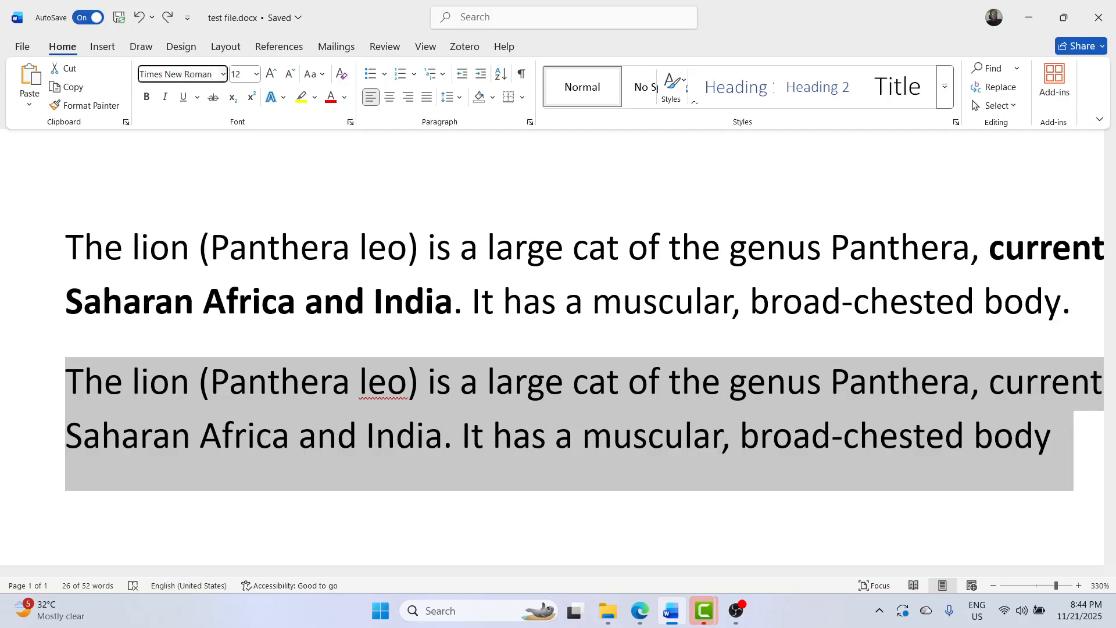
{"action": "key", "text": "Return"}
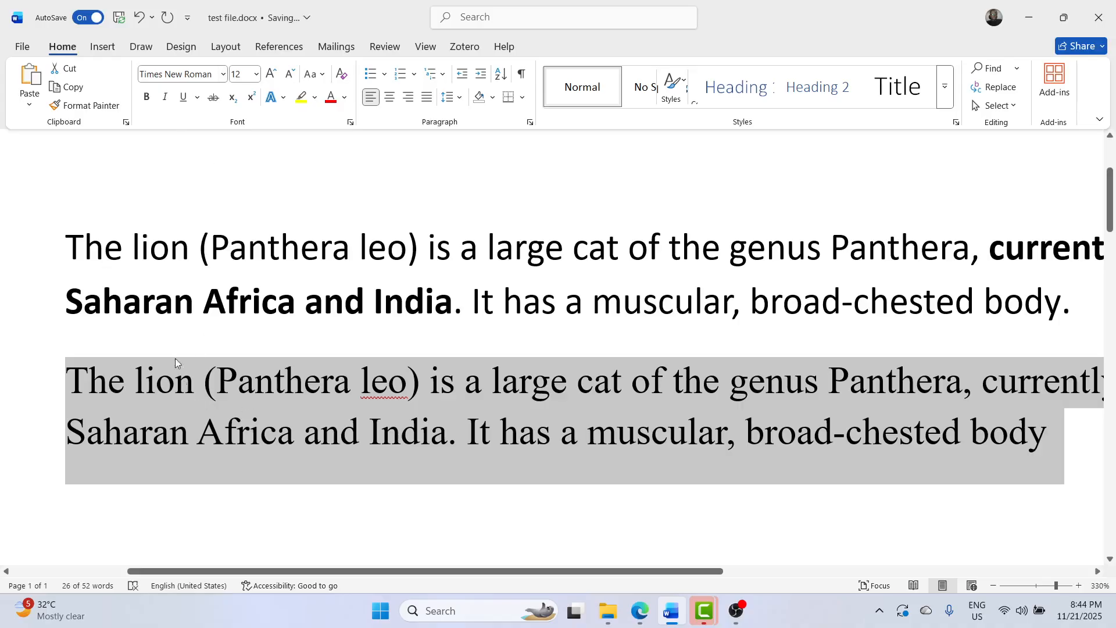
- Demonstrate selecting parts of both lion paragraphs from either direction, finishing with the whole second paragraph selected
{"action": "left_click", "coordinate": [334, 329]}
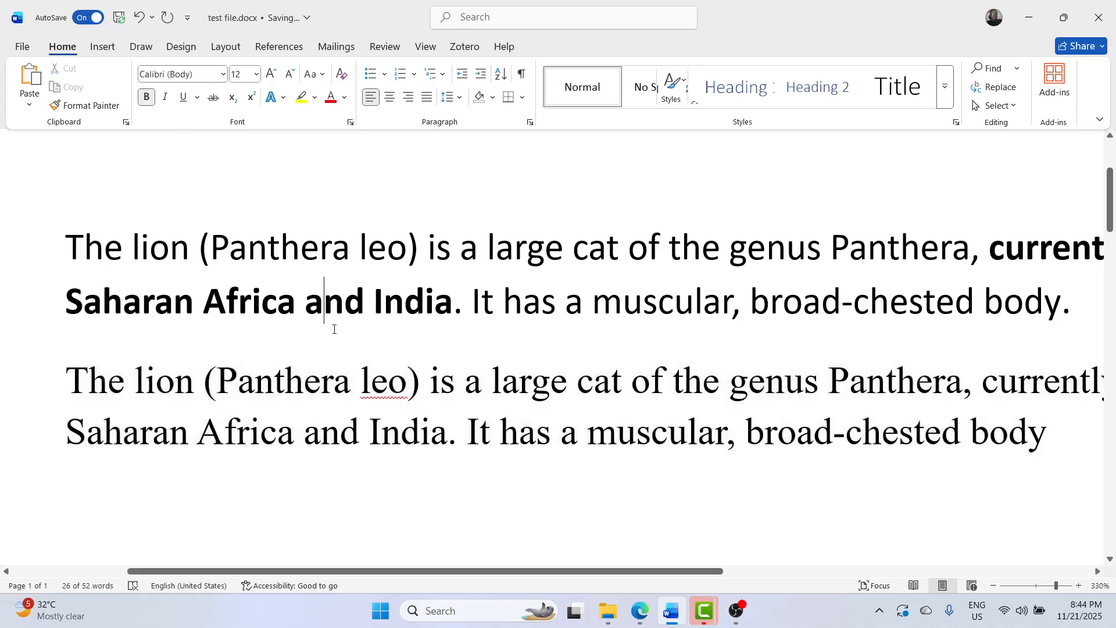
{"action": "left_click_drag", "start_coordinate": [67, 248], "coordinate": [828, 256]}
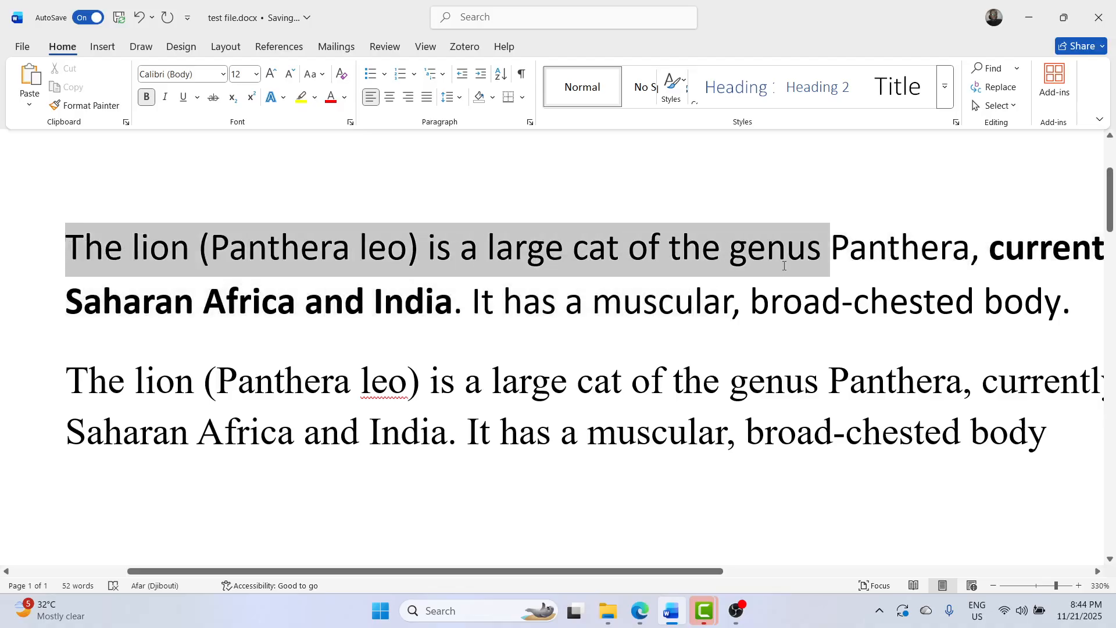
{"action": "left_click", "coordinate": [929, 296]}
{"action": "left_click_drag", "start_coordinate": [1047, 433], "coordinate": [624, 396]}
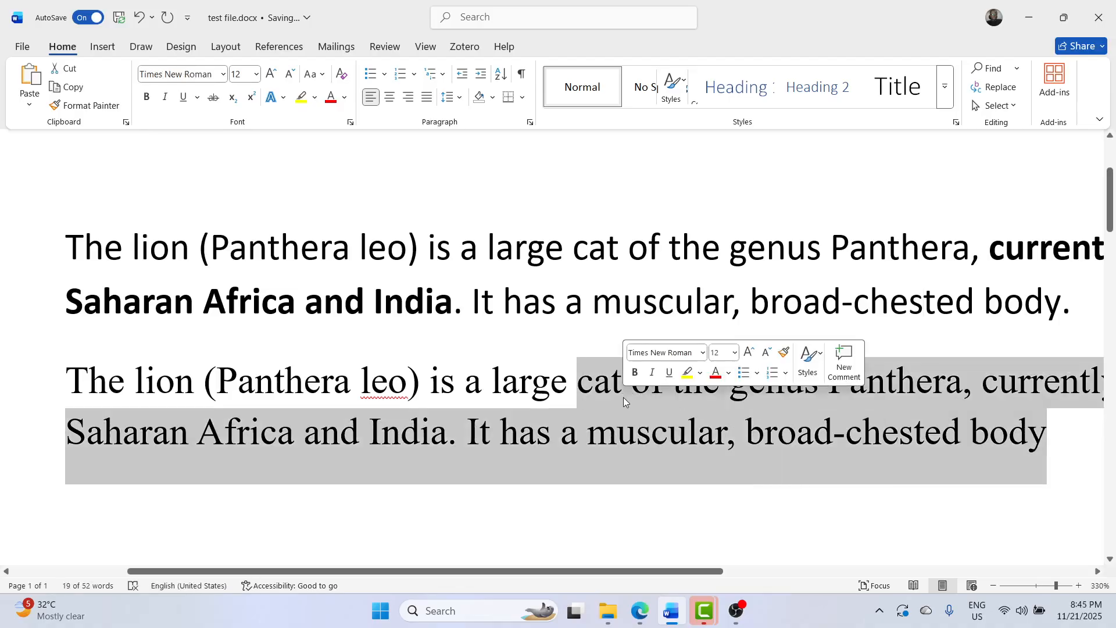
{"action": "left_click", "coordinate": [454, 302]}
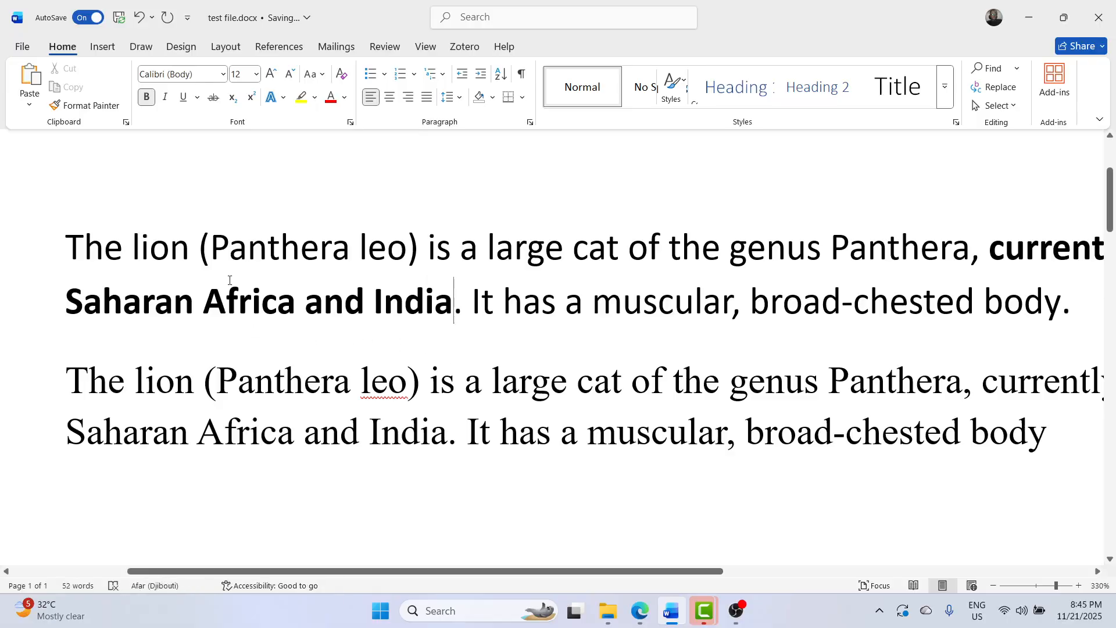
{"action": "left_click_drag", "start_coordinate": [68, 375], "coordinate": [998, 423]}
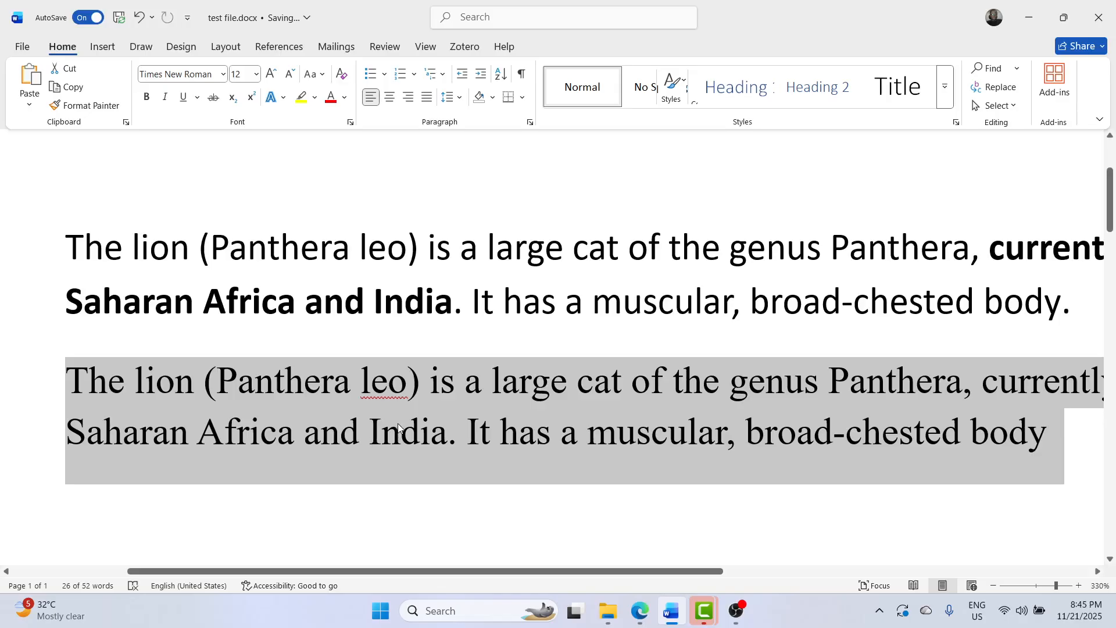
{"action": "left_click", "coordinate": [539, 431]}
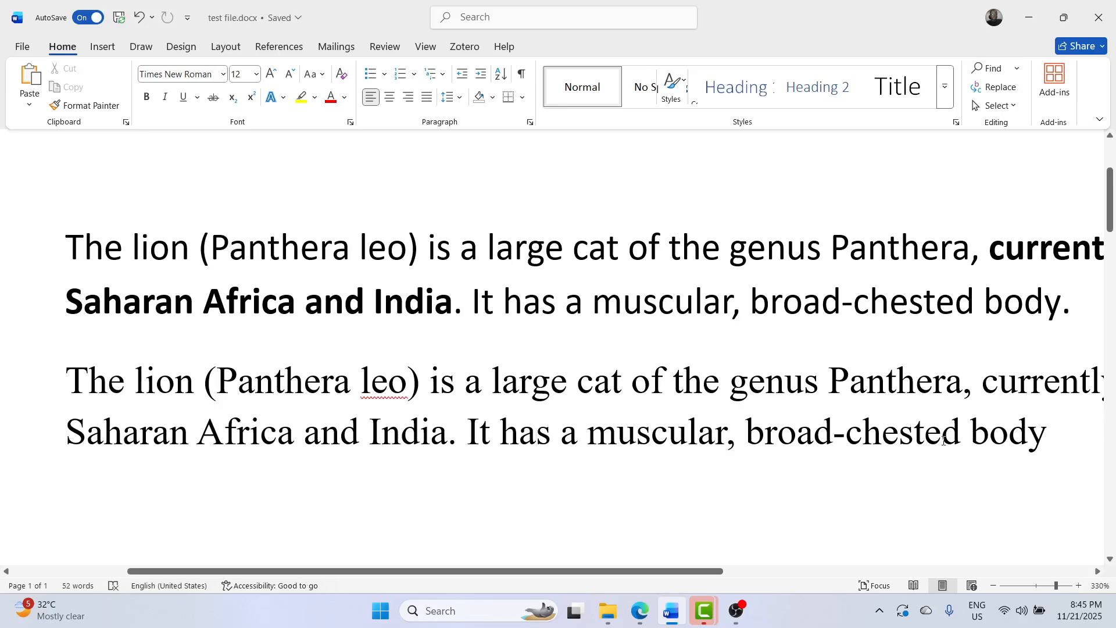
{"action": "left_click_drag", "start_coordinate": [1061, 437], "coordinate": [82, 381]}
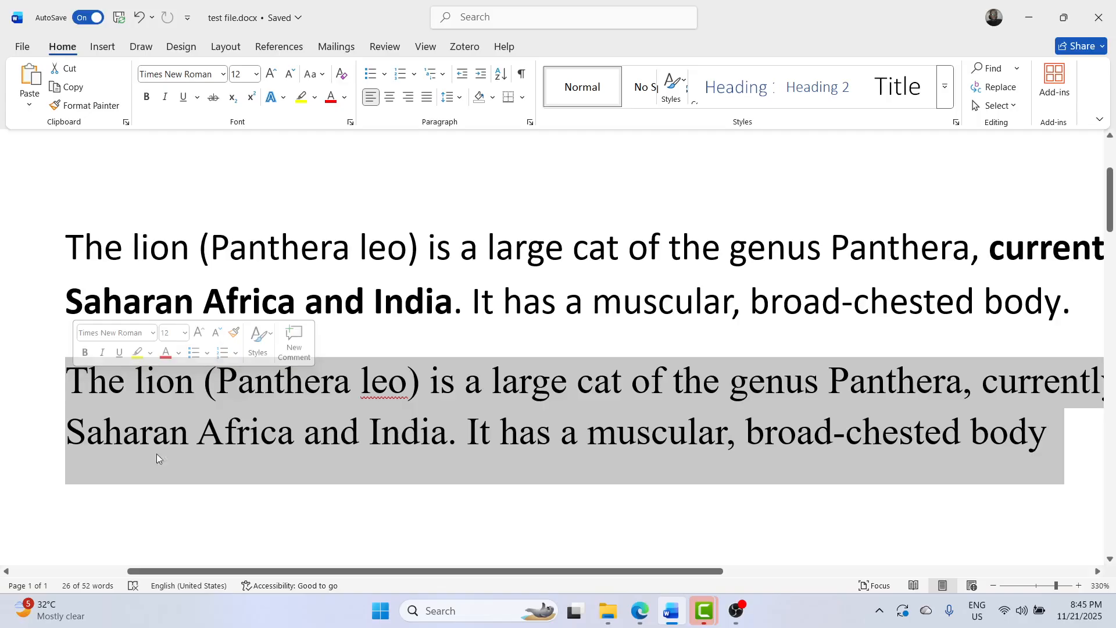
- Select the whole second lion paragraph and set its font to Algerian
{"action": "left_click", "coordinate": [96, 387]}
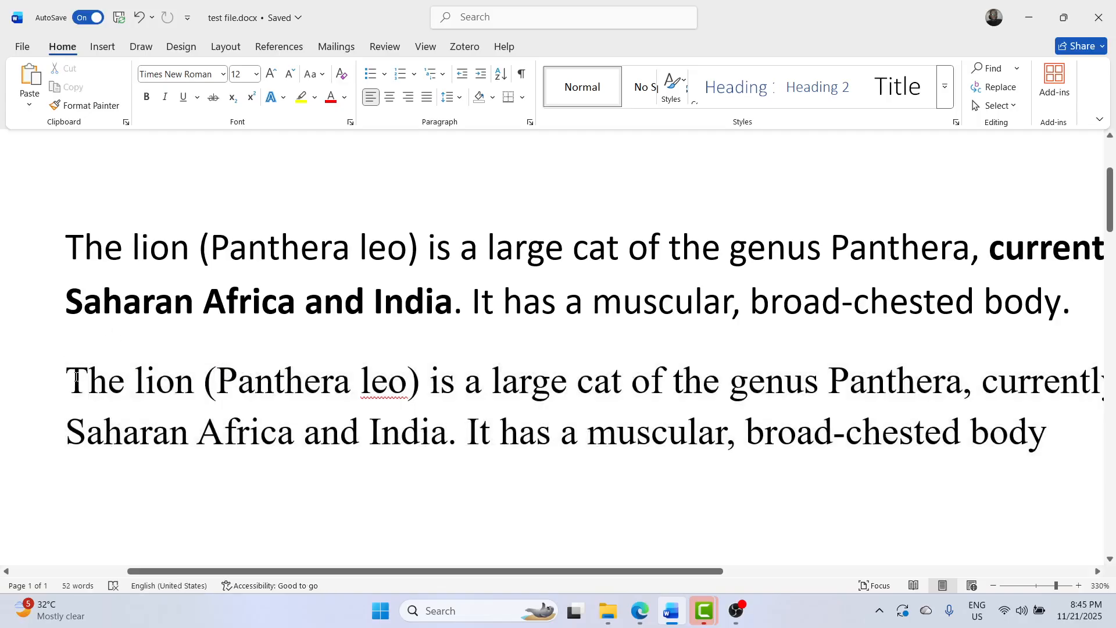
{"action": "left_click_drag", "start_coordinate": [87, 384], "coordinate": [1046, 437]}
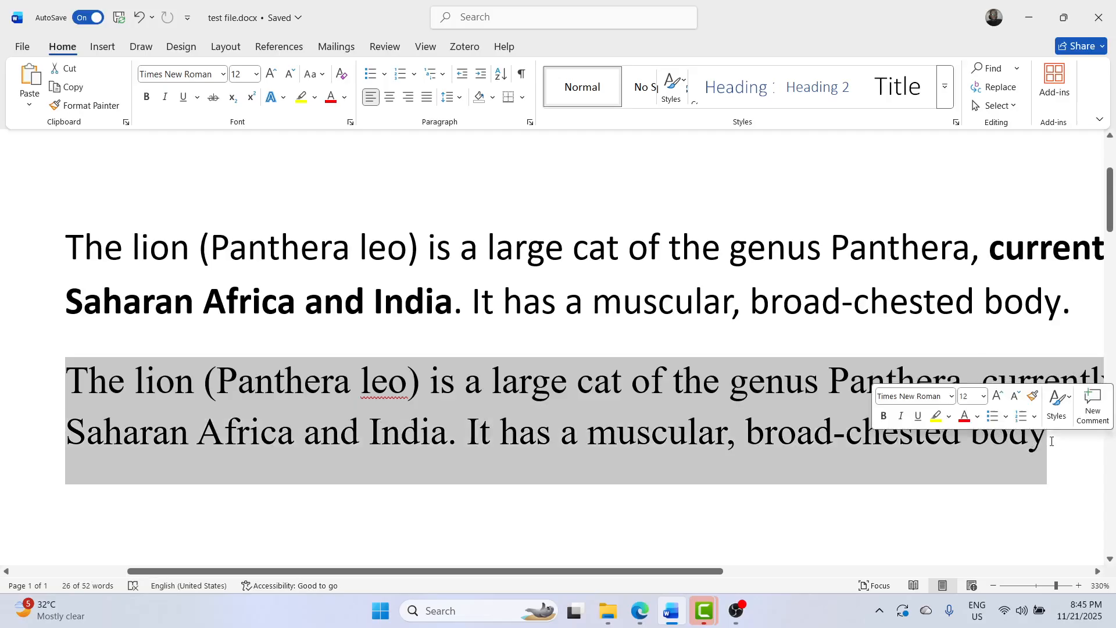
{"action": "left_click", "coordinate": [954, 401]}
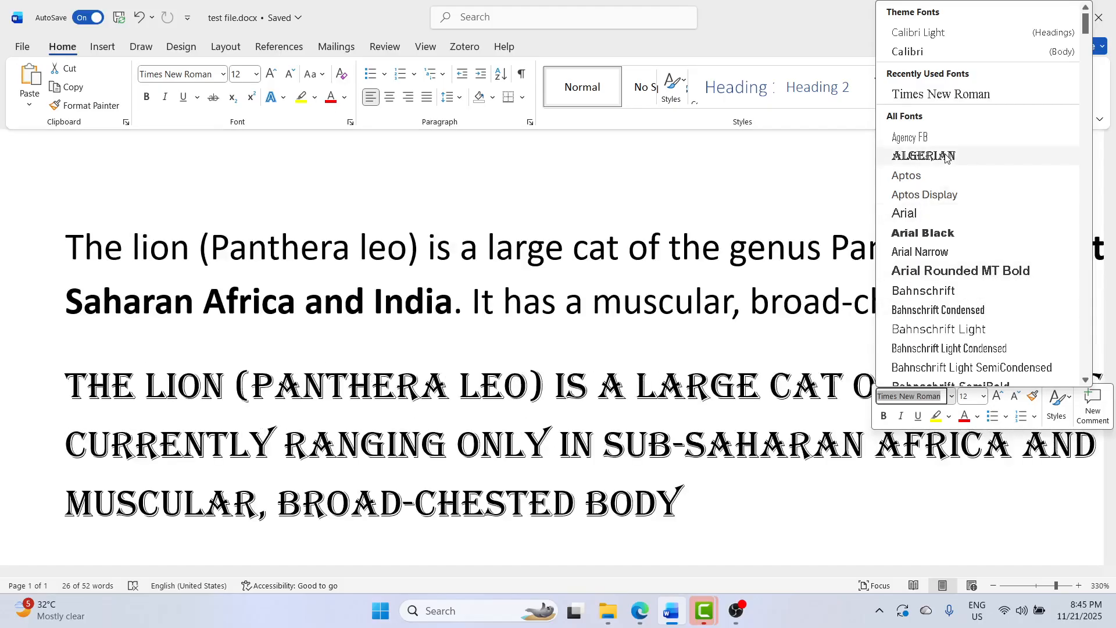
{"action": "left_click", "coordinate": [945, 156]}
{"action": "left_click", "coordinate": [692, 347]}
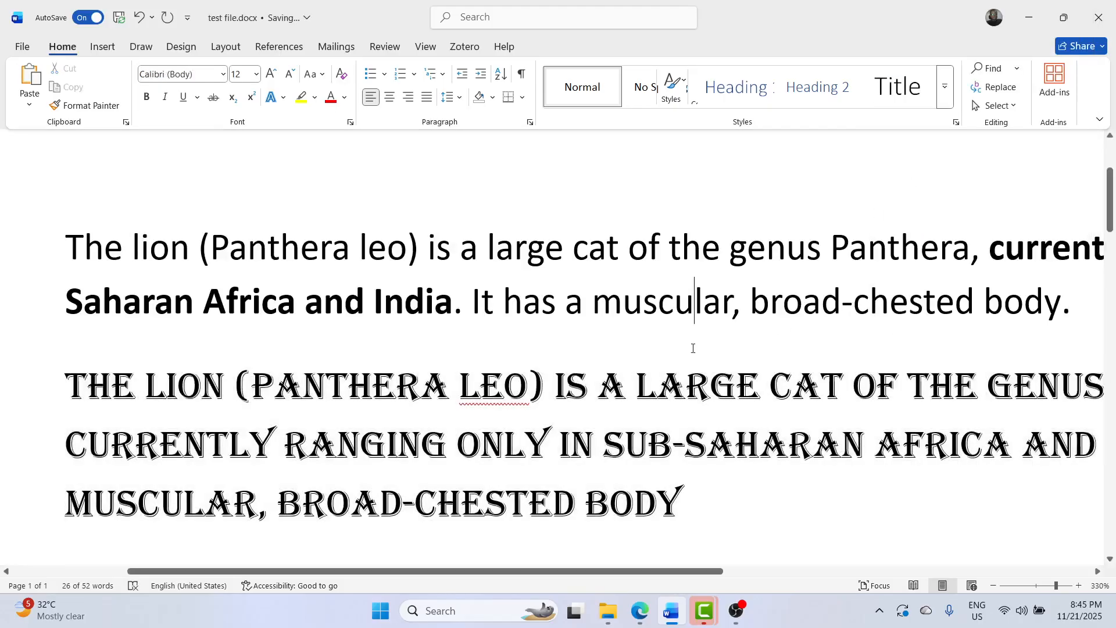
- Reselect the whole second lion paragraph and change its font to Agency FB
{"action": "left_click_drag", "start_coordinate": [705, 494], "coordinate": [132, 394]}
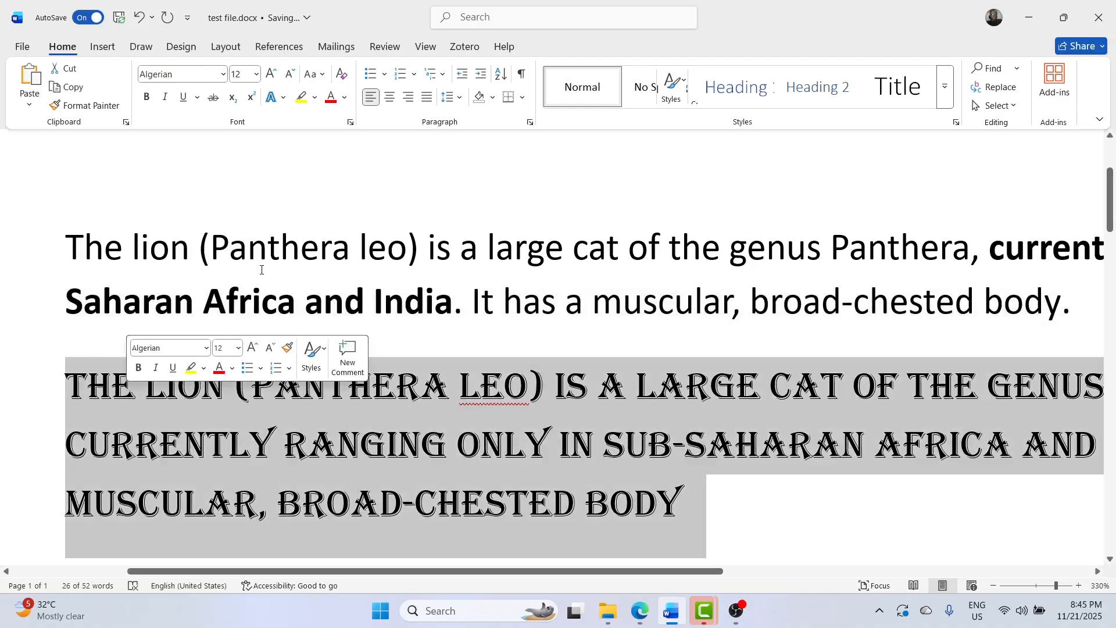
{"action": "left_click", "coordinate": [137, 265]}
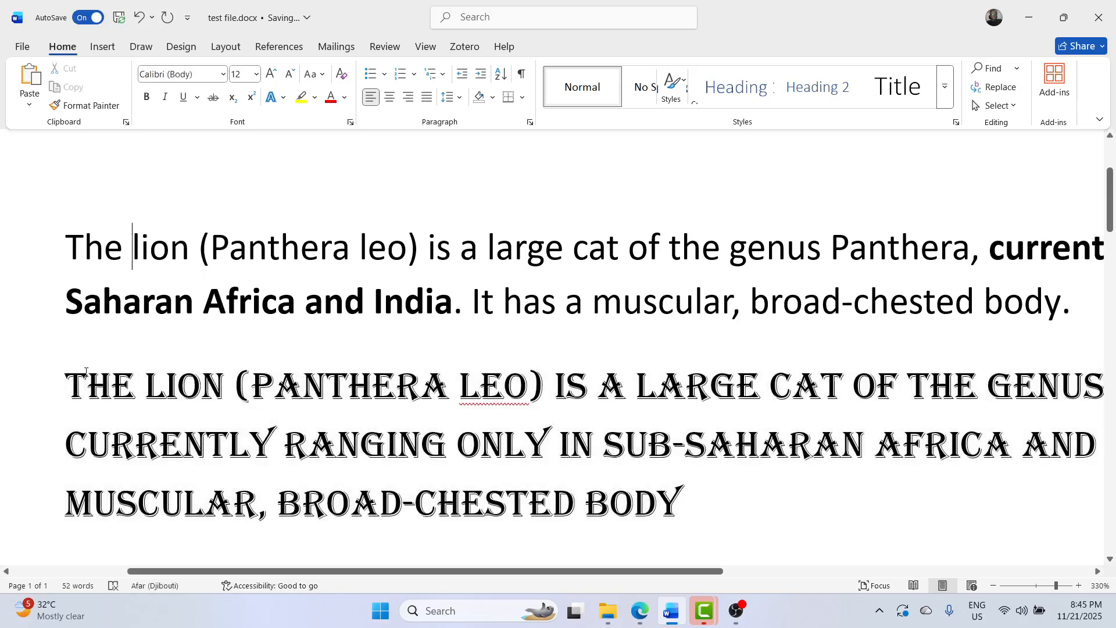
{"action": "left_click_drag", "start_coordinate": [51, 360], "coordinate": [636, 523]}
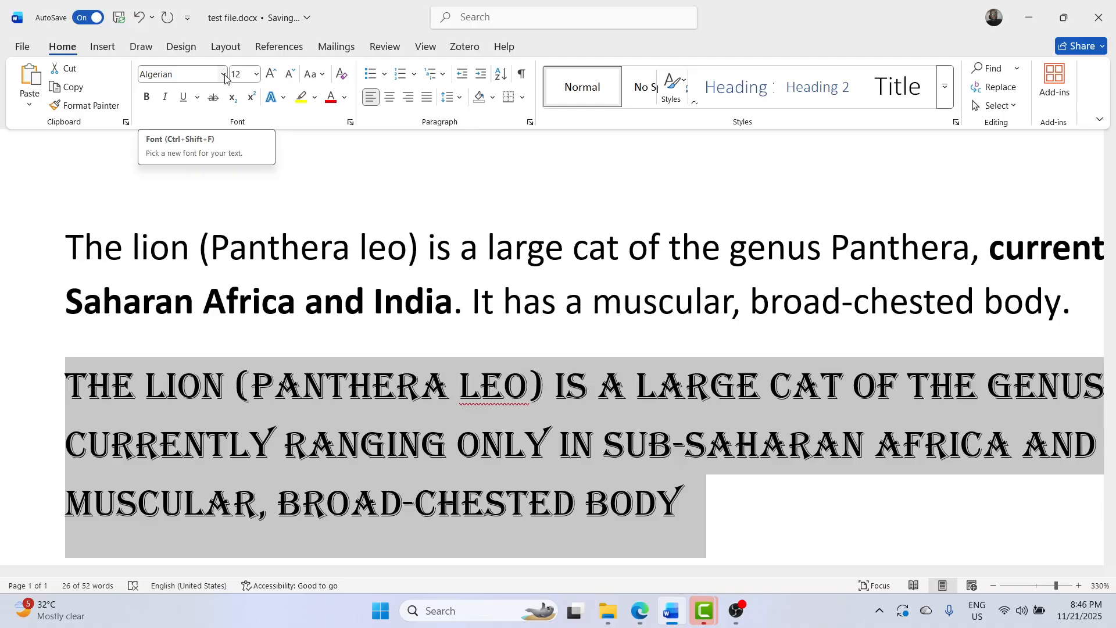
{"action": "left_click", "coordinate": [224, 75]}
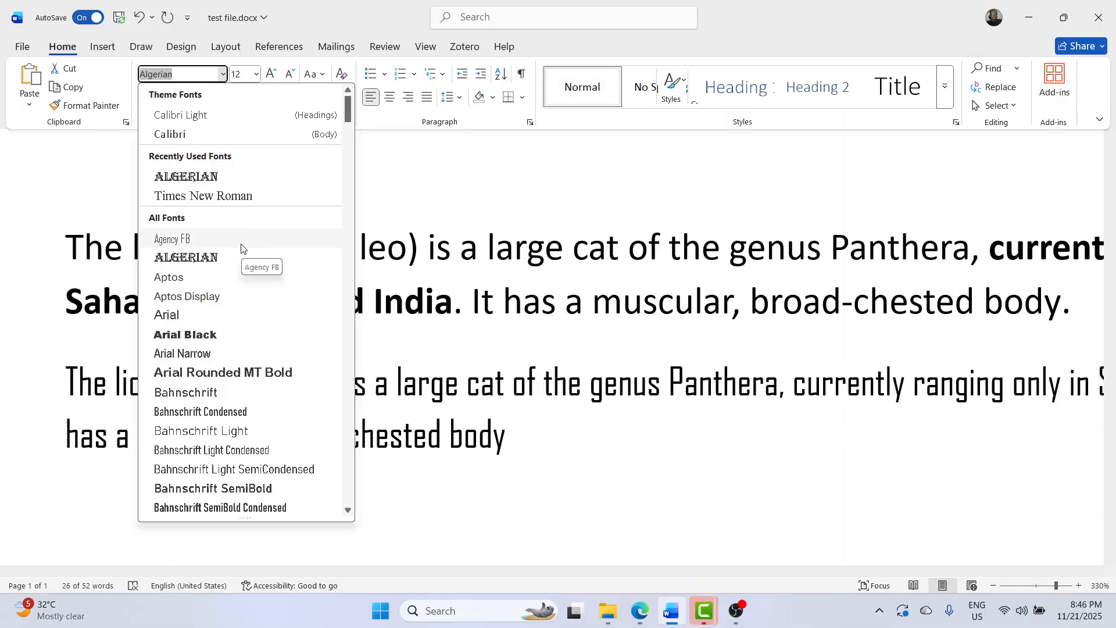
{"action": "left_click", "coordinate": [242, 244]}
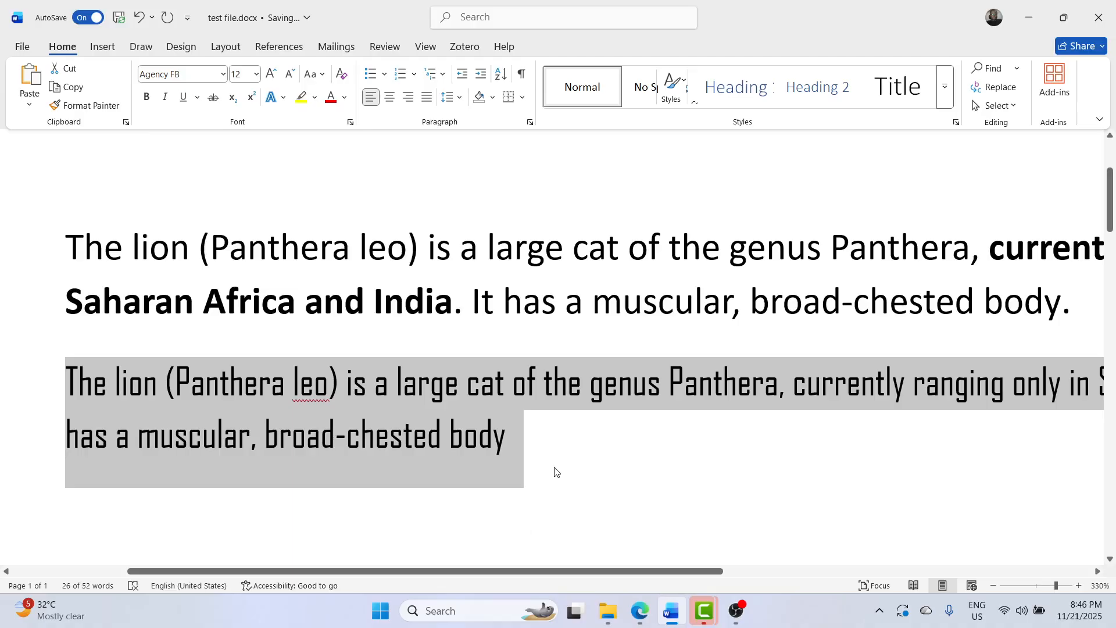
{"action": "left_click", "coordinate": [554, 472]}
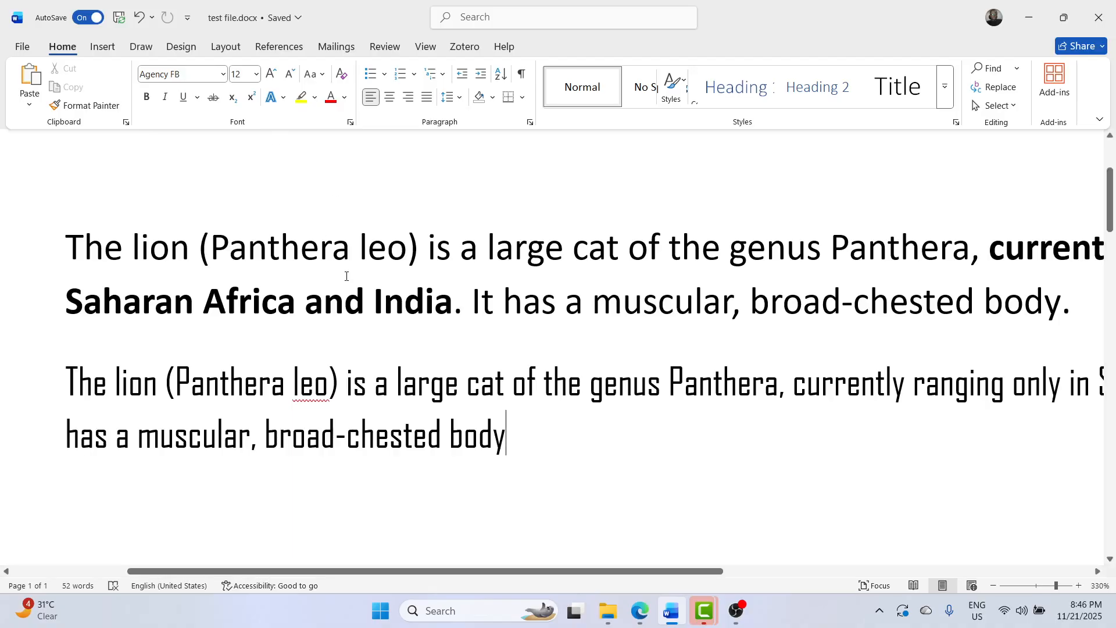
- Make "broad-chested body" bold and "muscular" italic in the second lion paragraph
{"action": "left_click_drag", "start_coordinate": [525, 436], "coordinate": [266, 440]}
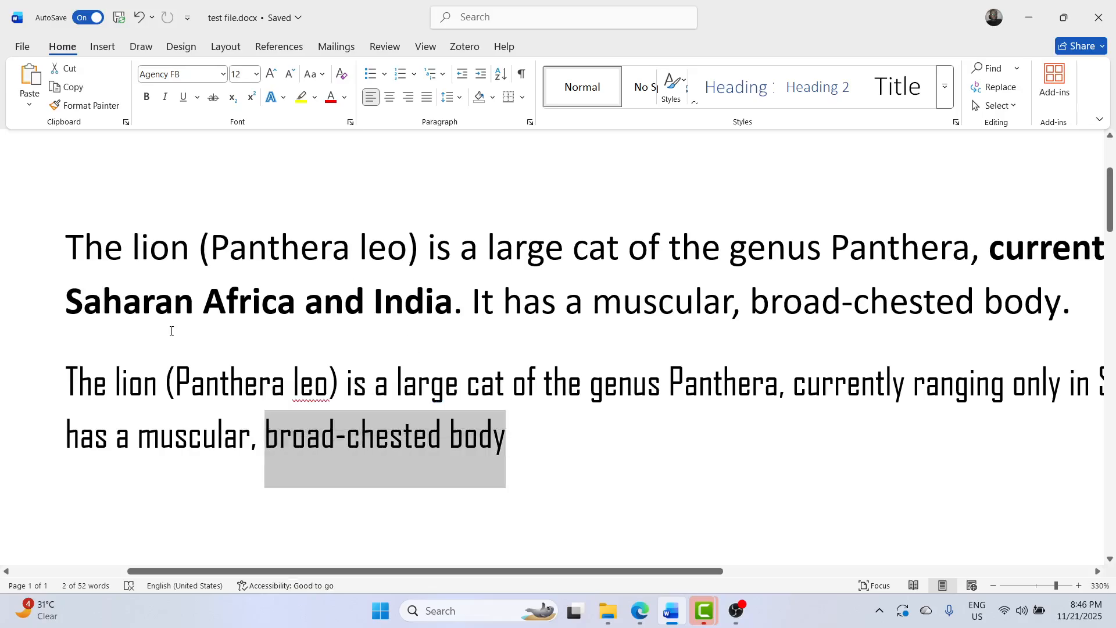
{"action": "left_click", "coordinate": [147, 99]}
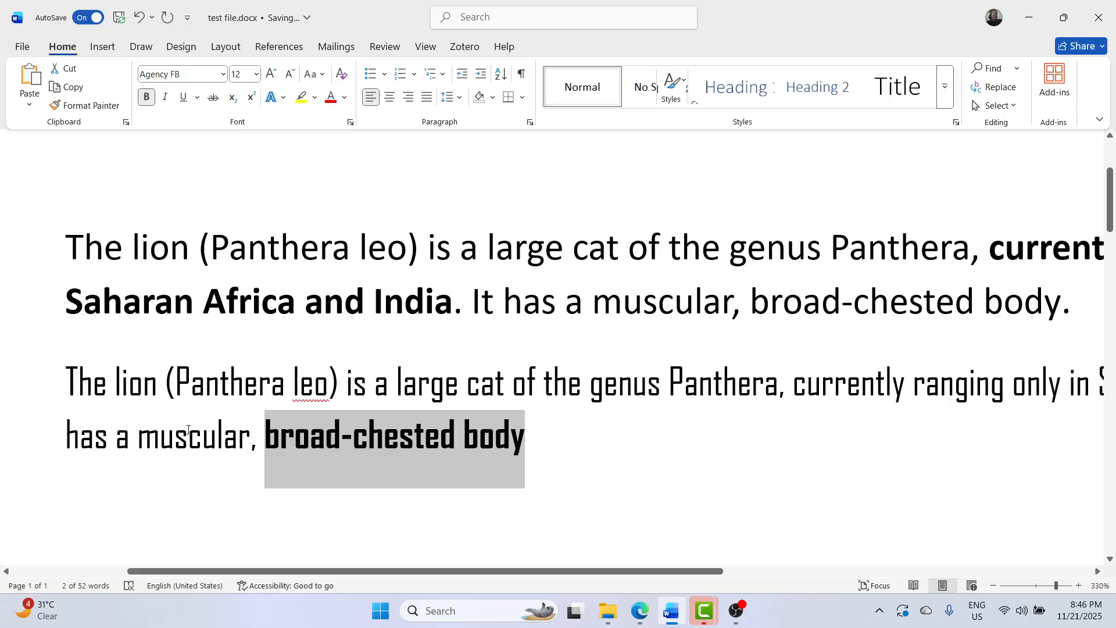
{"action": "double_click", "coordinate": [152, 436]}
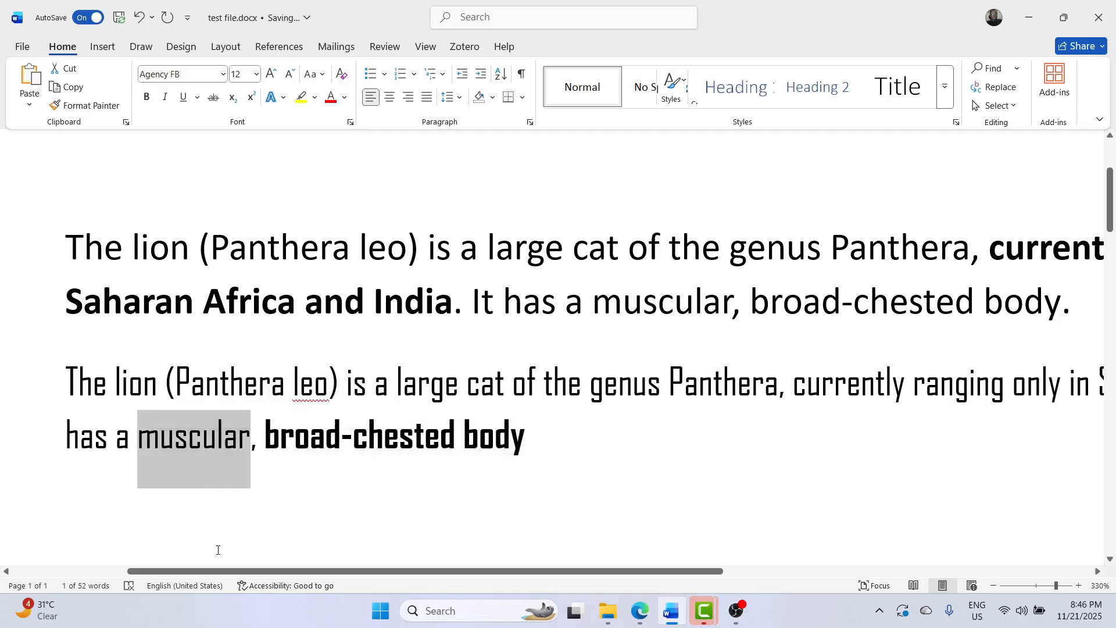
{"action": "left_click", "coordinate": [166, 97]}
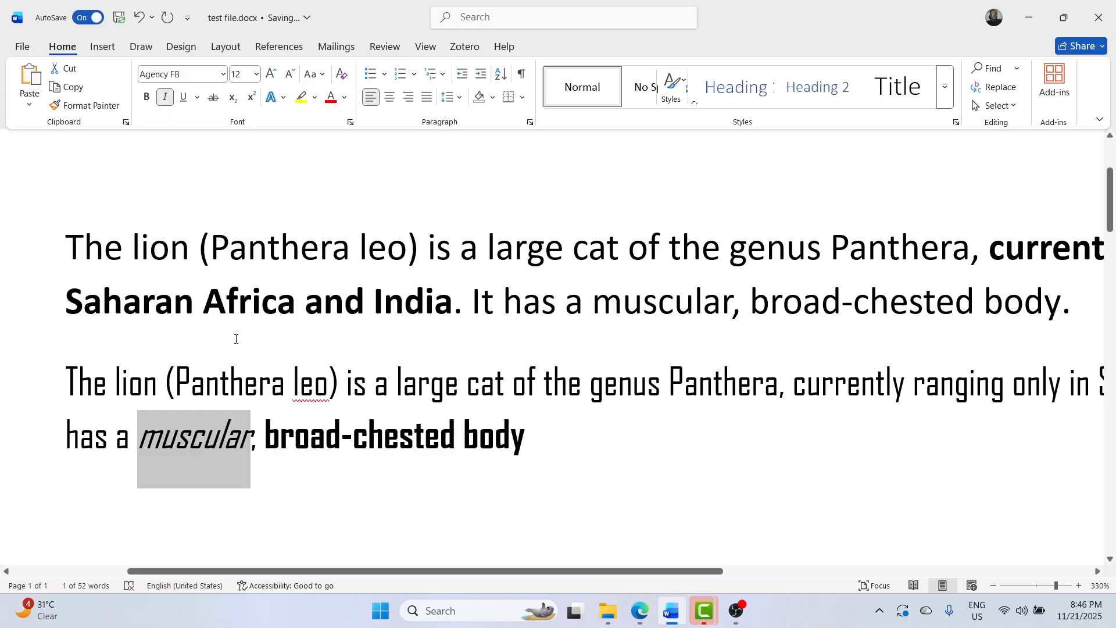
{"action": "left_click", "coordinate": [608, 461]}
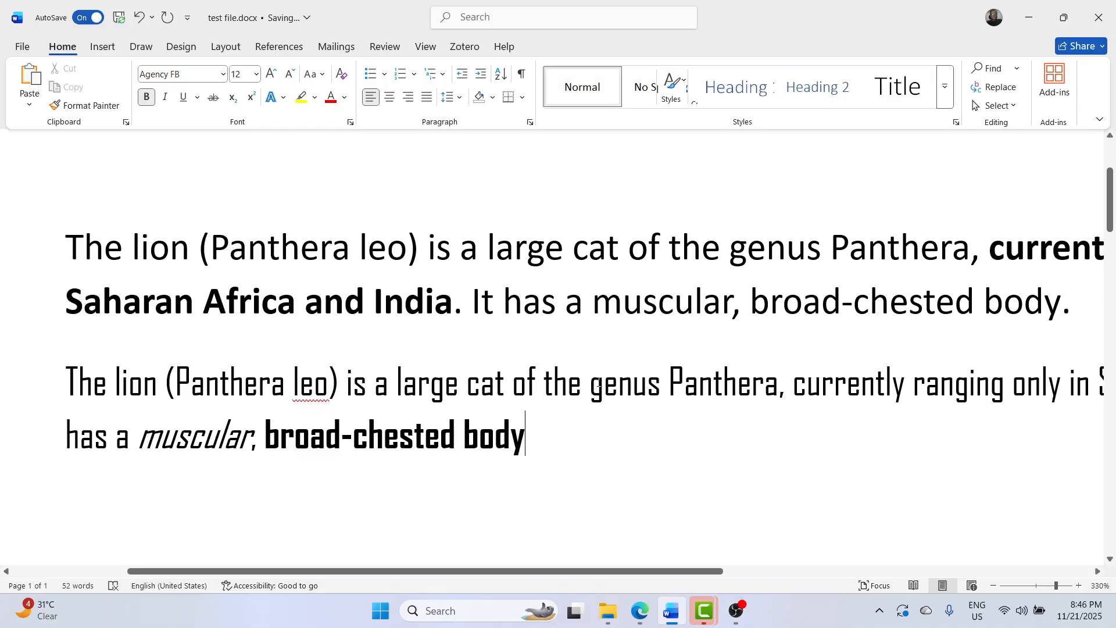
- Underline "genus Panthera" in the second lion paragraph, using the wavy underline style
{"action": "left_click_drag", "start_coordinate": [597, 385], "coordinate": [754, 385]}
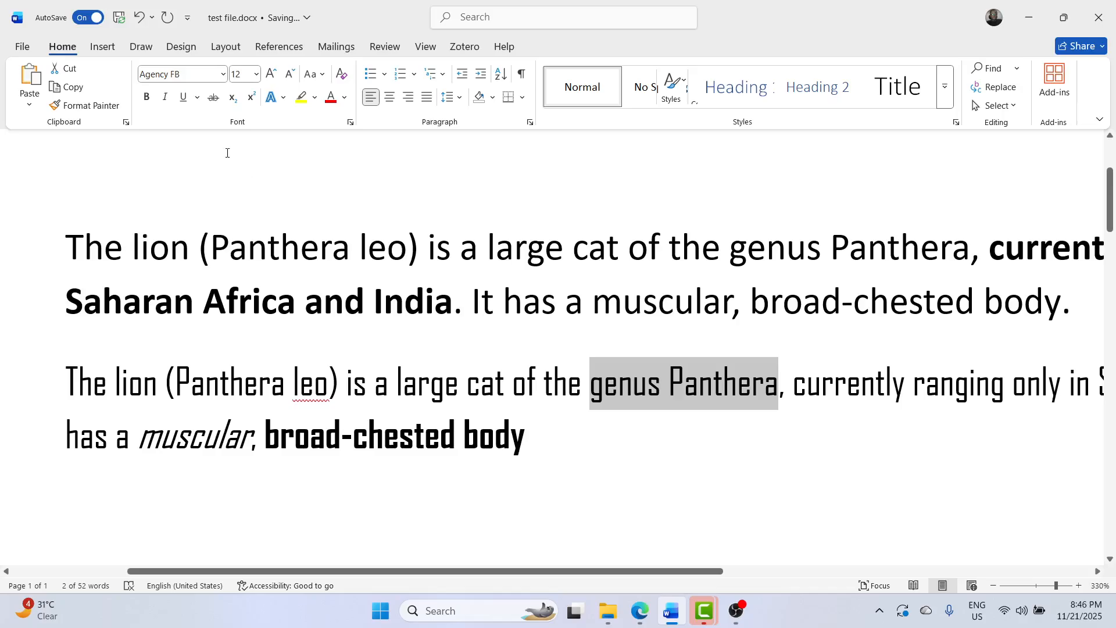
{"action": "left_click", "coordinate": [185, 98]}
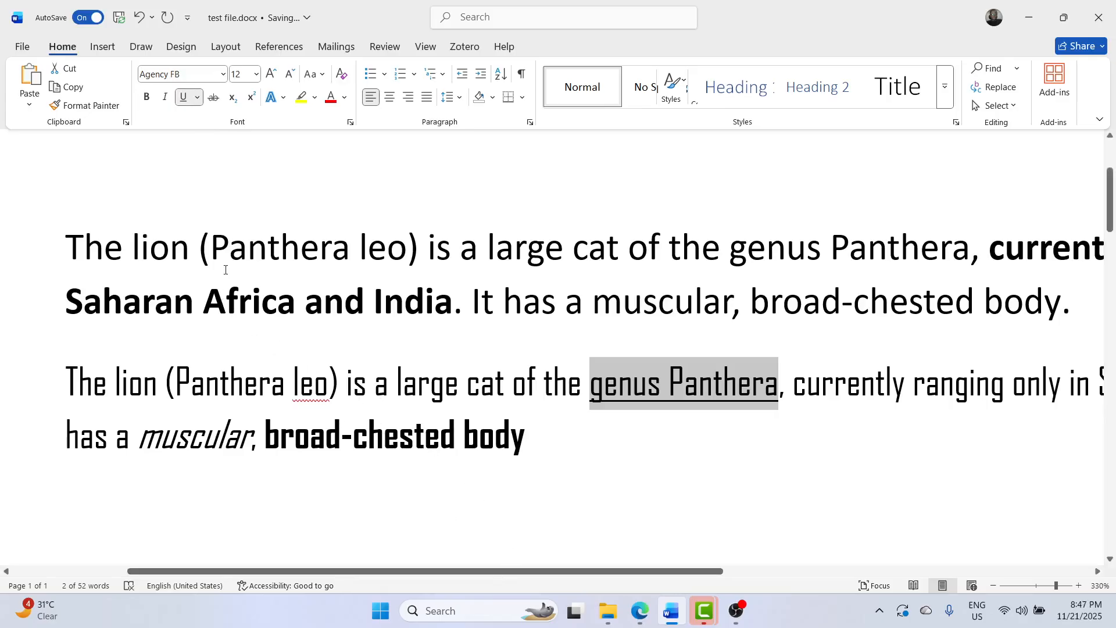
{"action": "left_click", "coordinate": [199, 98]}
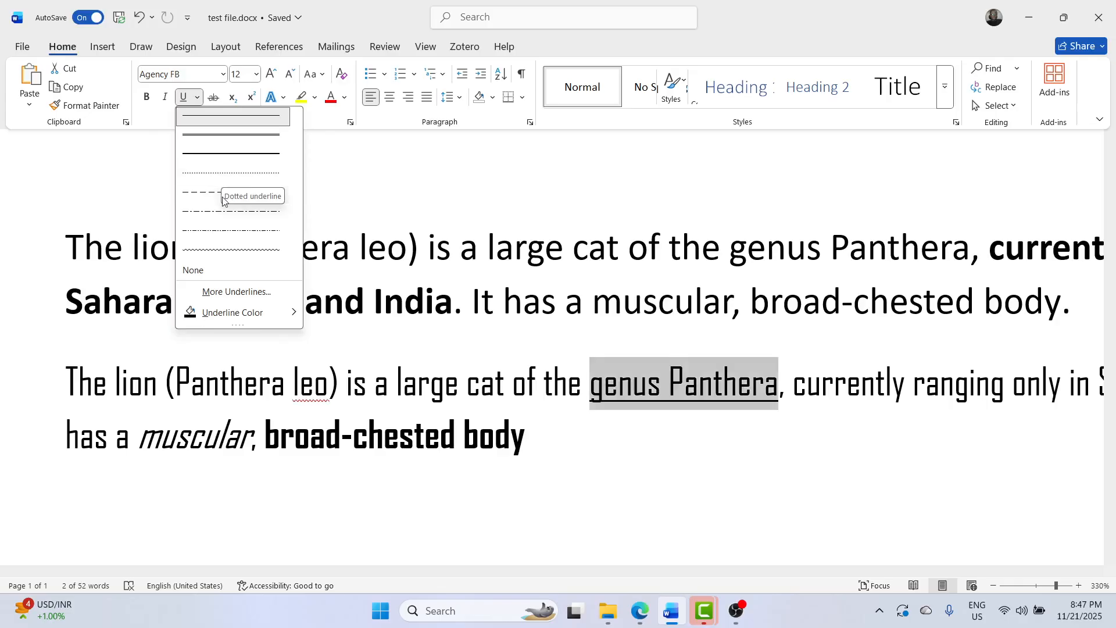
{"action": "left_click", "coordinate": [233, 251]}
{"action": "left_click", "coordinate": [743, 427]}
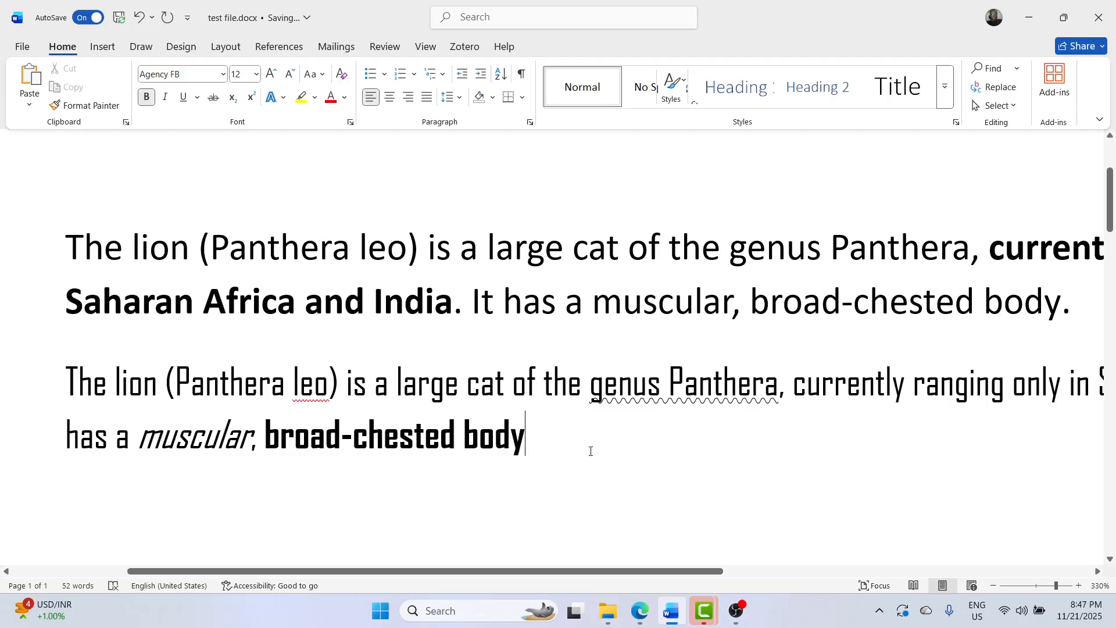
{"action": "double_click", "coordinate": [673, 400]}
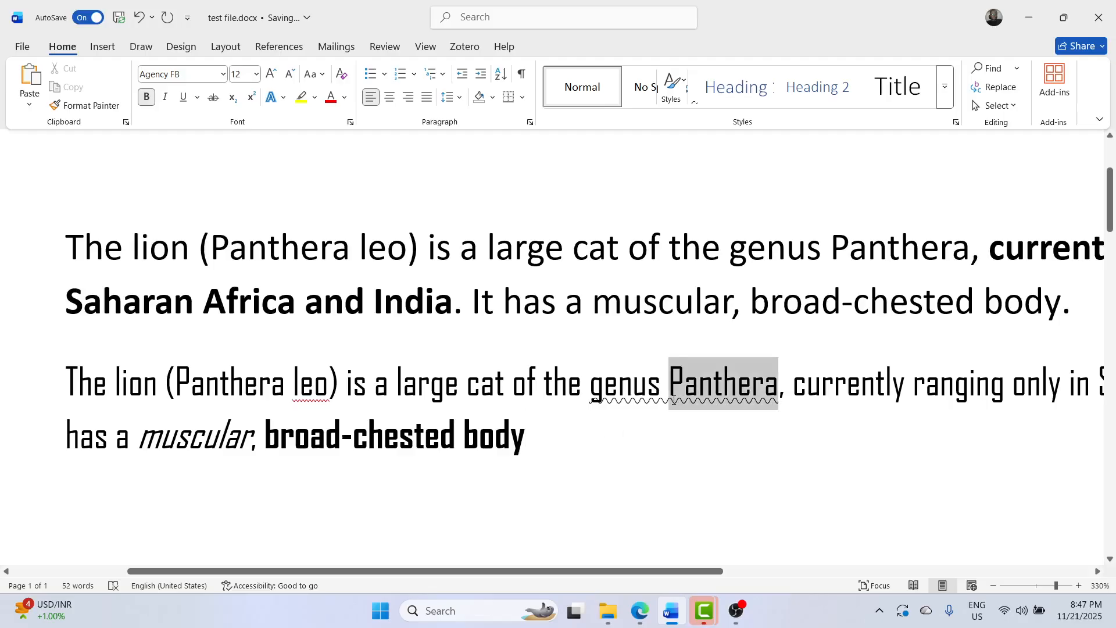
{"action": "left_click", "coordinate": [604, 397], "text": "shift"}
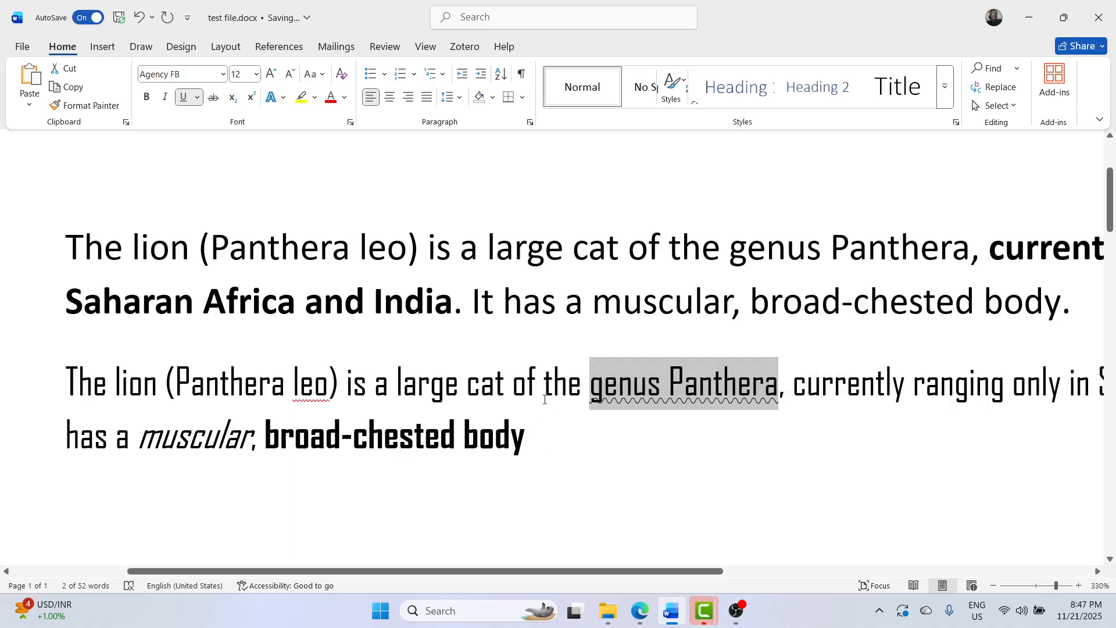
{"action": "type", "text": "d"}
{"action": "key", "text": "ctrl+z"}
{"action": "left_click_drag", "start_coordinate": [350, 389], "coordinate": [465, 388]}
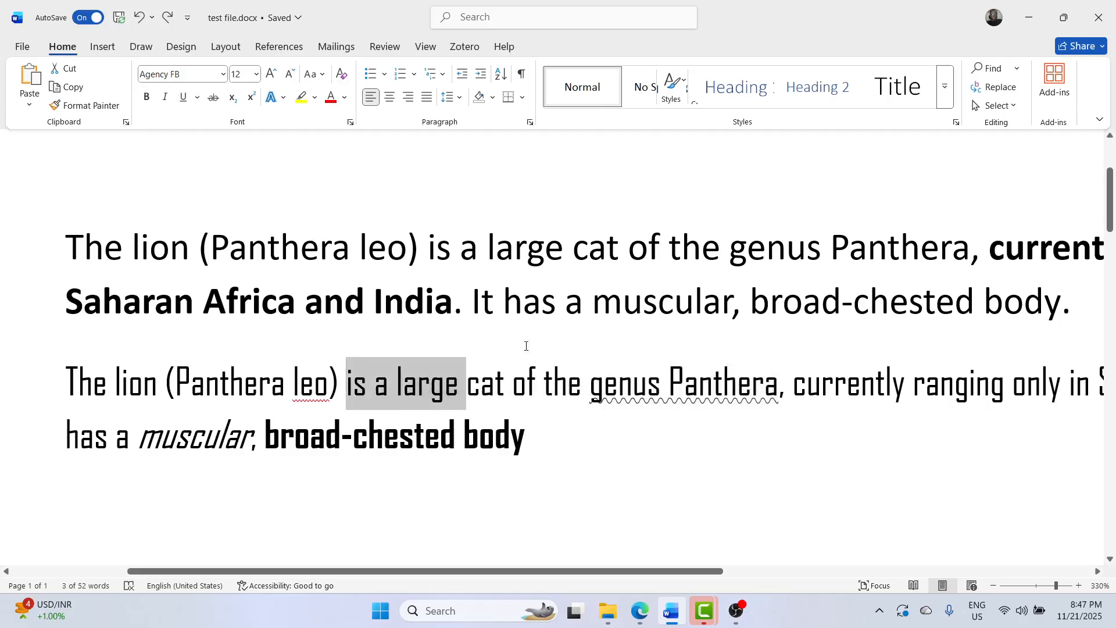
{"action": "left_click", "coordinate": [596, 441]}
- Underline the bold words "broad-chested body" in the second lion paragraph and italicize "Saharan" in the first
{"action": "left_click_drag", "start_coordinate": [592, 438], "coordinate": [300, 430]}
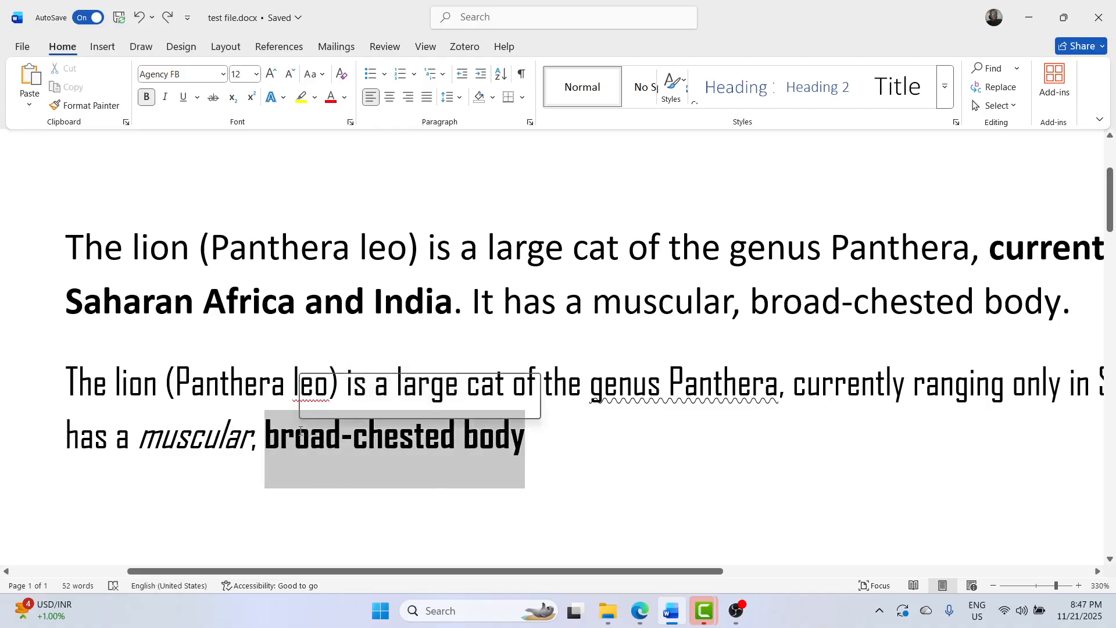
{"action": "key", "text": "ctrl+u"}
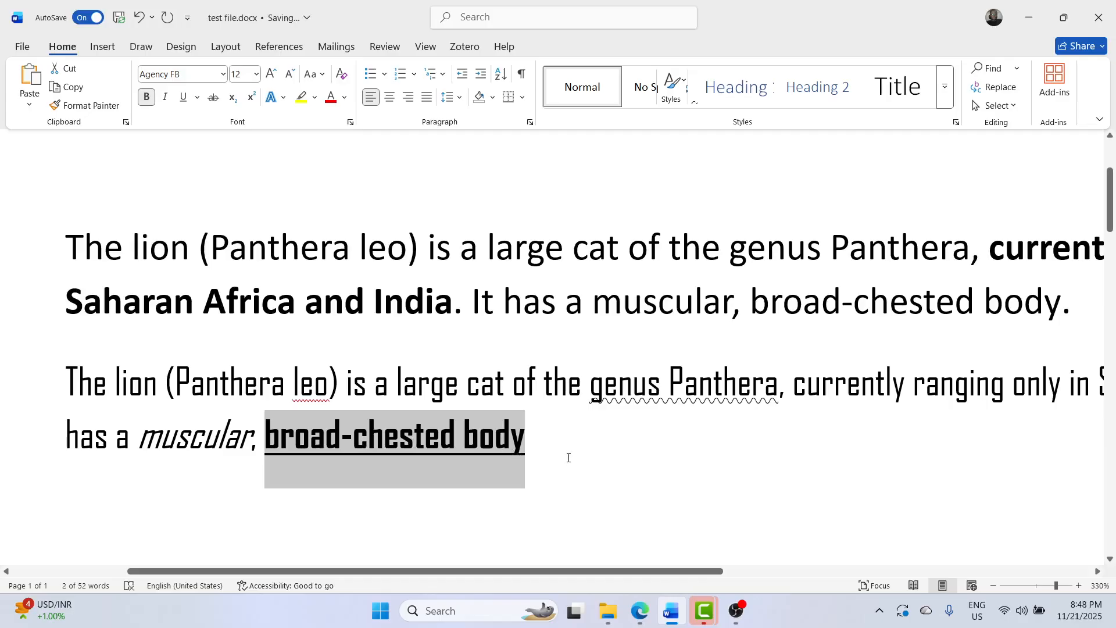
{"action": "left_click", "coordinate": [606, 456]}
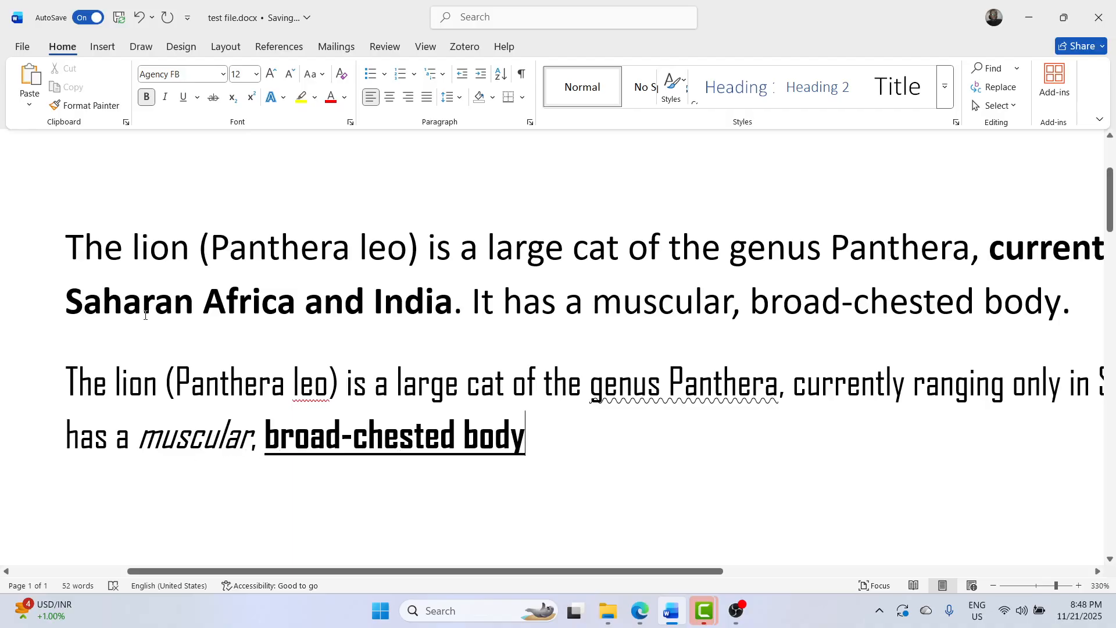
{"action": "double_click", "coordinate": [70, 291]}
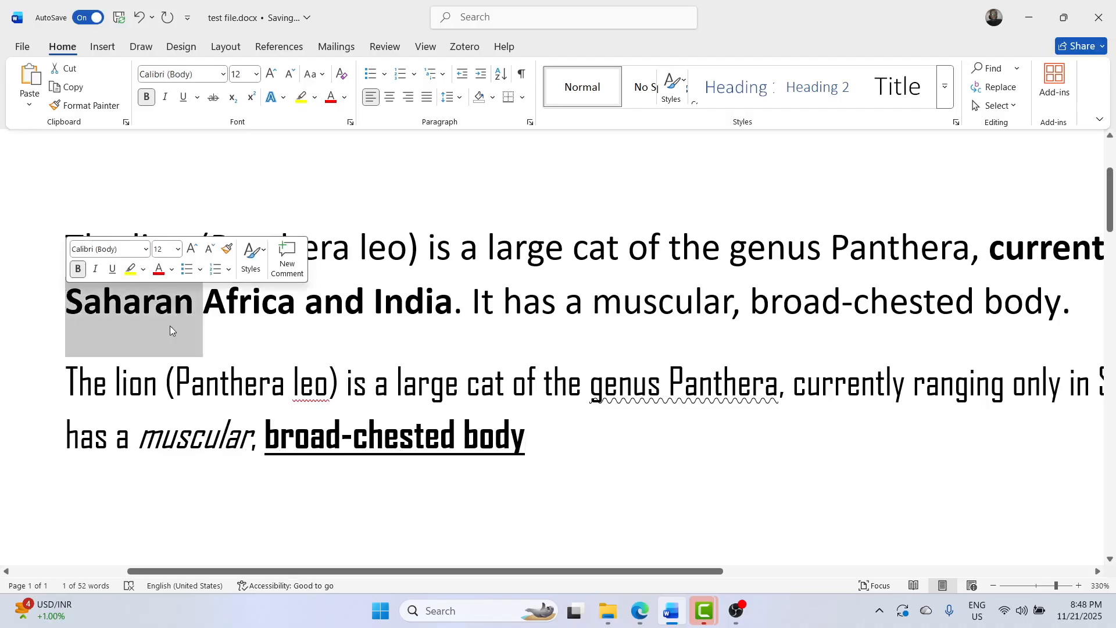
{"action": "key", "text": "ctrl+i"}
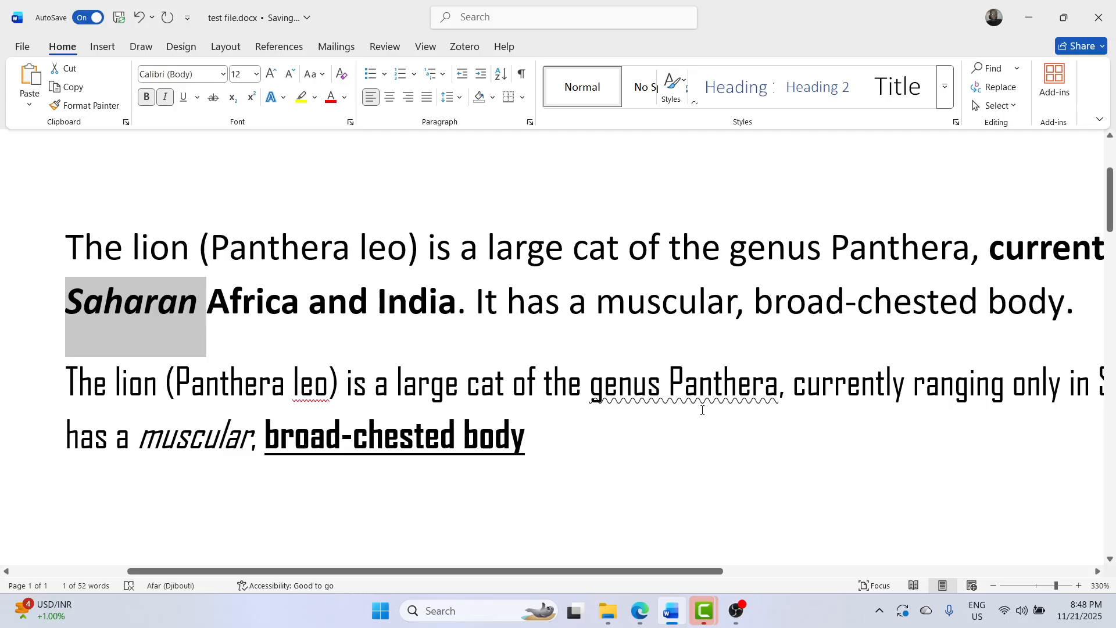
- Switch to the Google Meet window, check the in-call chat messages, and return to the Word document
{"action": "left_click", "coordinate": [629, 621]}
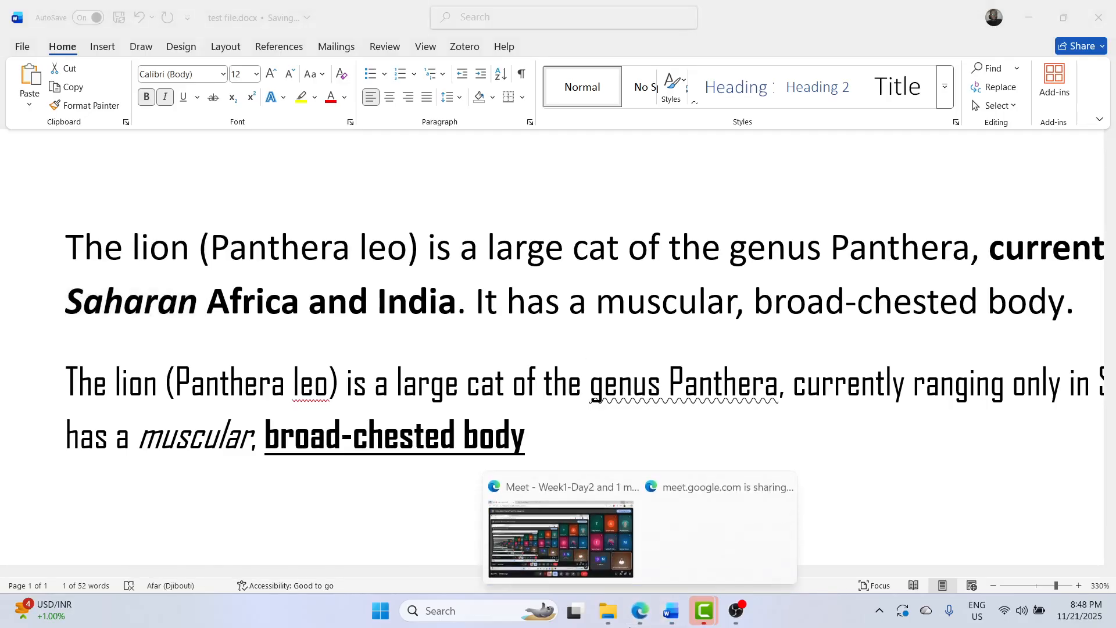
{"action": "left_click", "coordinate": [561, 537]}
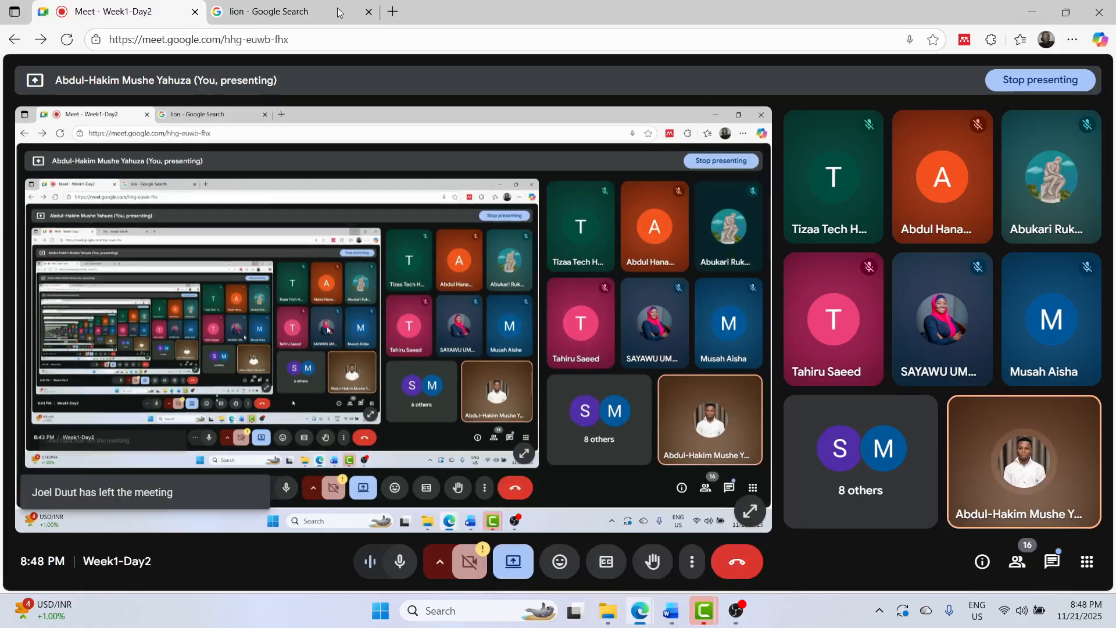
{"action": "left_click", "coordinate": [1049, 560]}
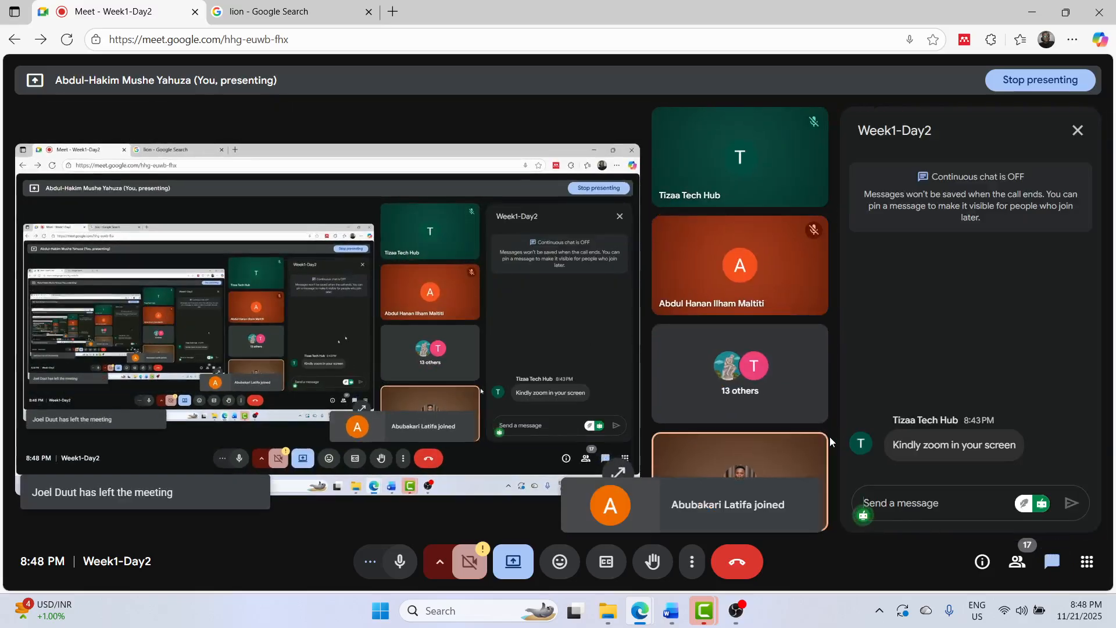
{"action": "left_click", "coordinate": [1033, 11]}
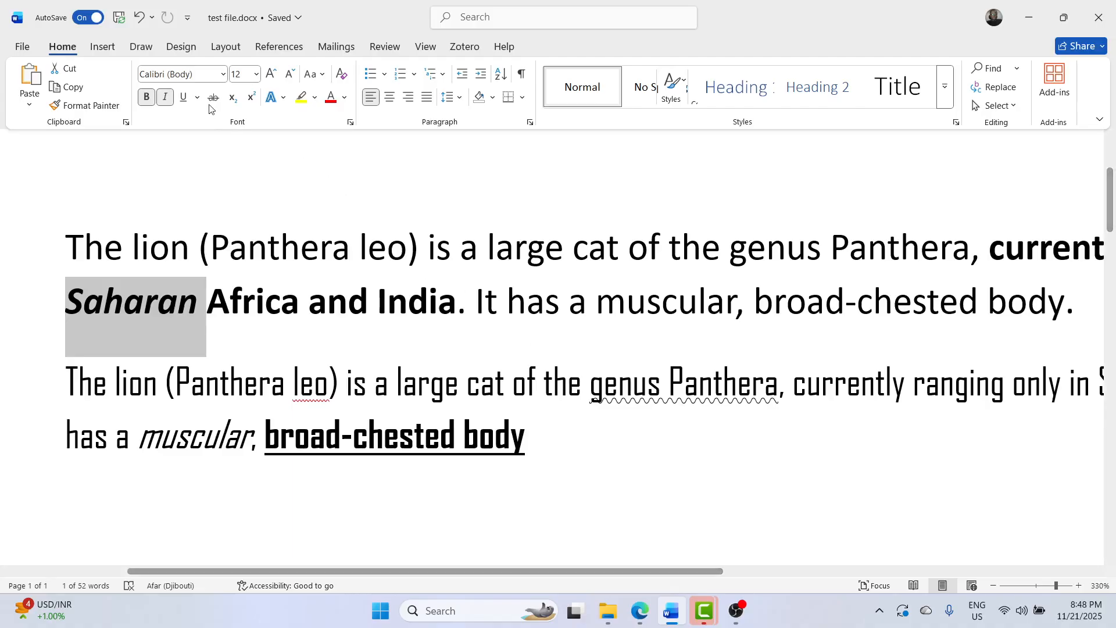
- Add the line "Font-weight: the same as Boldning of a text" below the second lion paragraph, leaving a blank line between them
{"action": "left_click", "coordinate": [186, 79]}
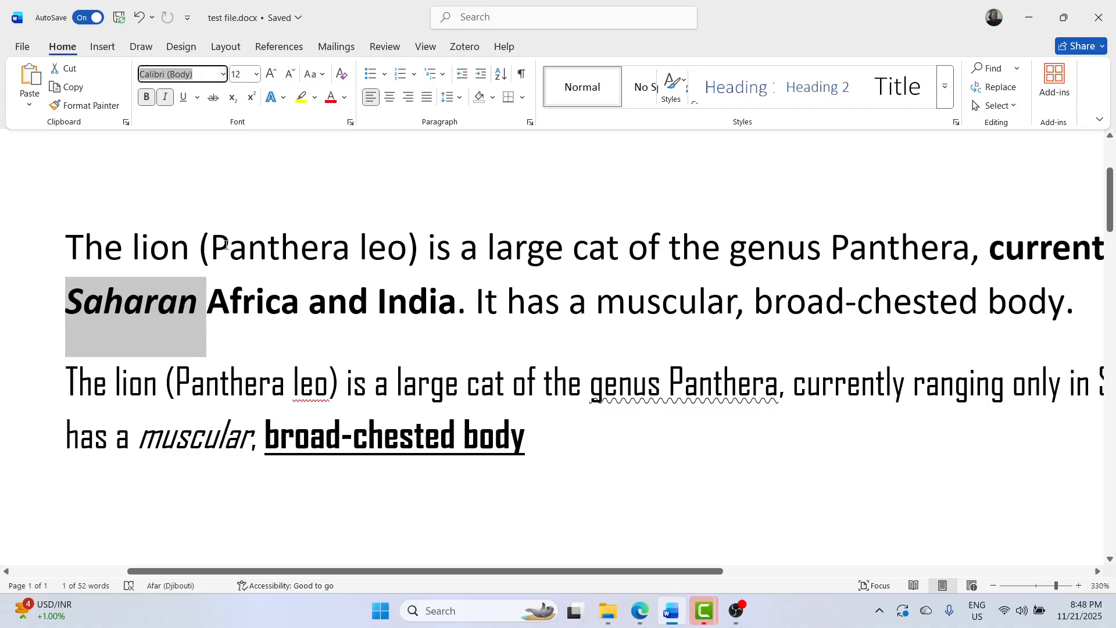
{"action": "left_click", "coordinate": [535, 470]}
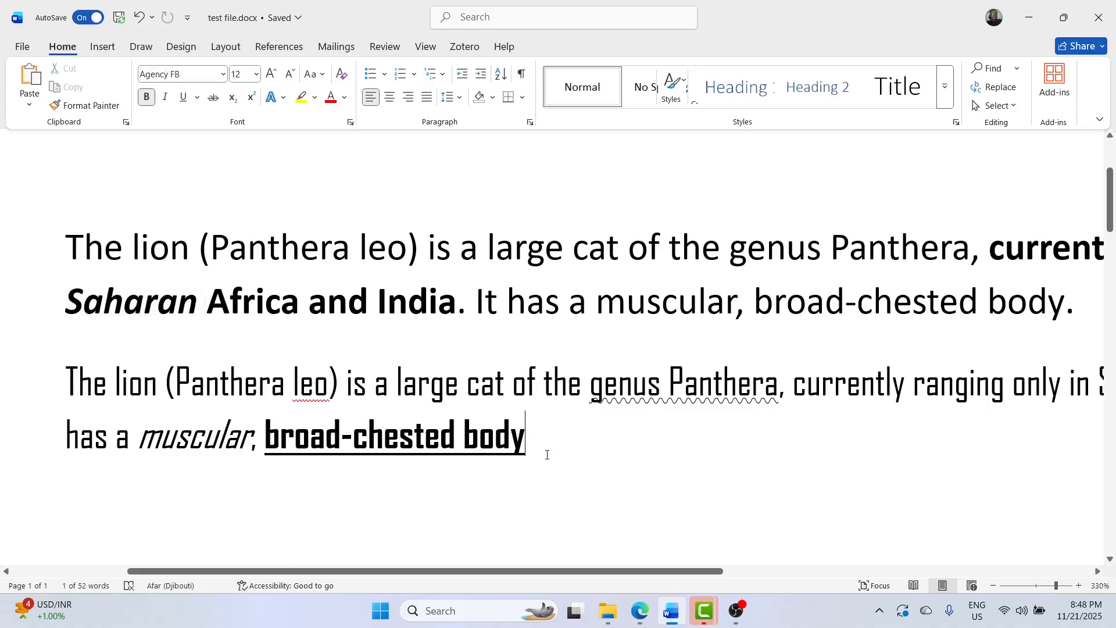
{"action": "type", "text": "'"}
{"action": "key", "text": "BackSpace"}
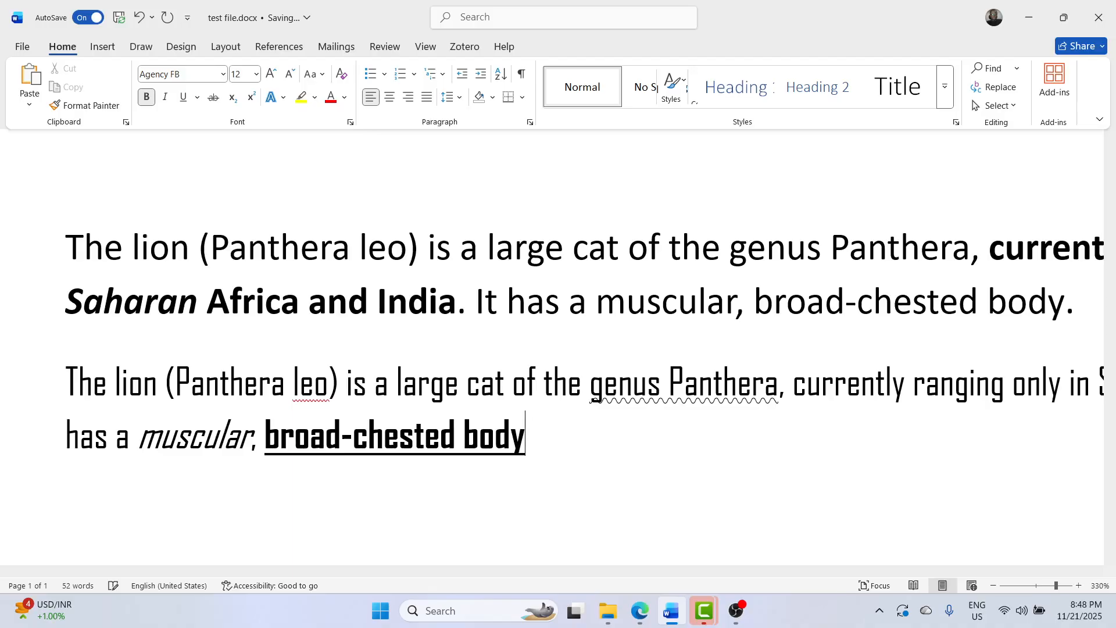
{"action": "scroll", "coordinate": [558, 348], "scroll_direction": "down", "scroll_amount": 2}
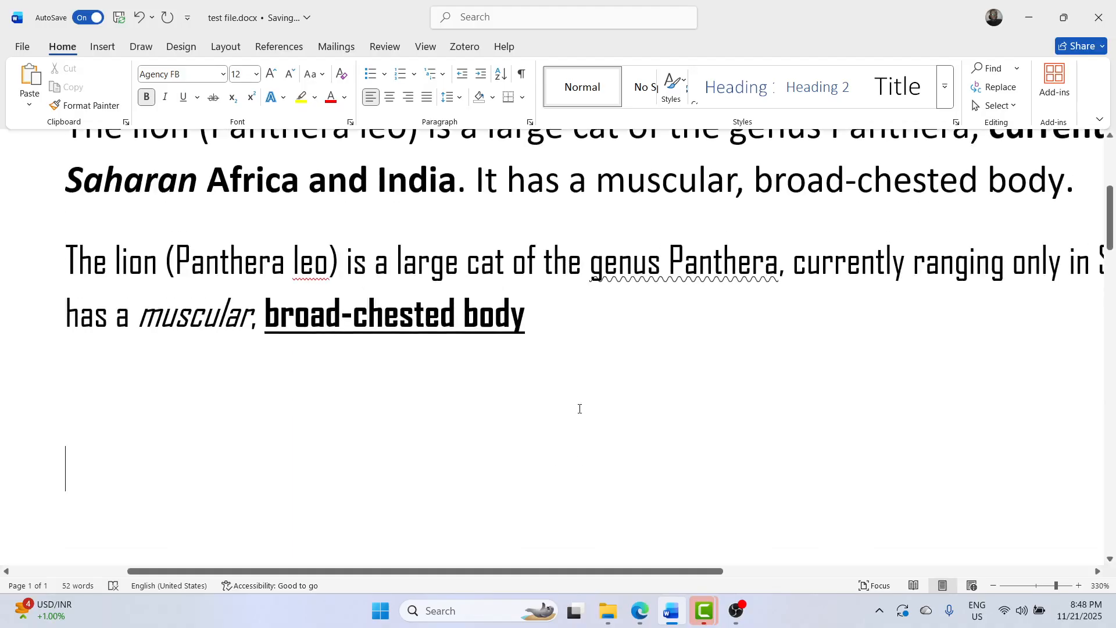
{"action": "key", "text": "Return"}
{"action": "key", "text": "Return"}
{"action": "type", "text": "Font-weight"}
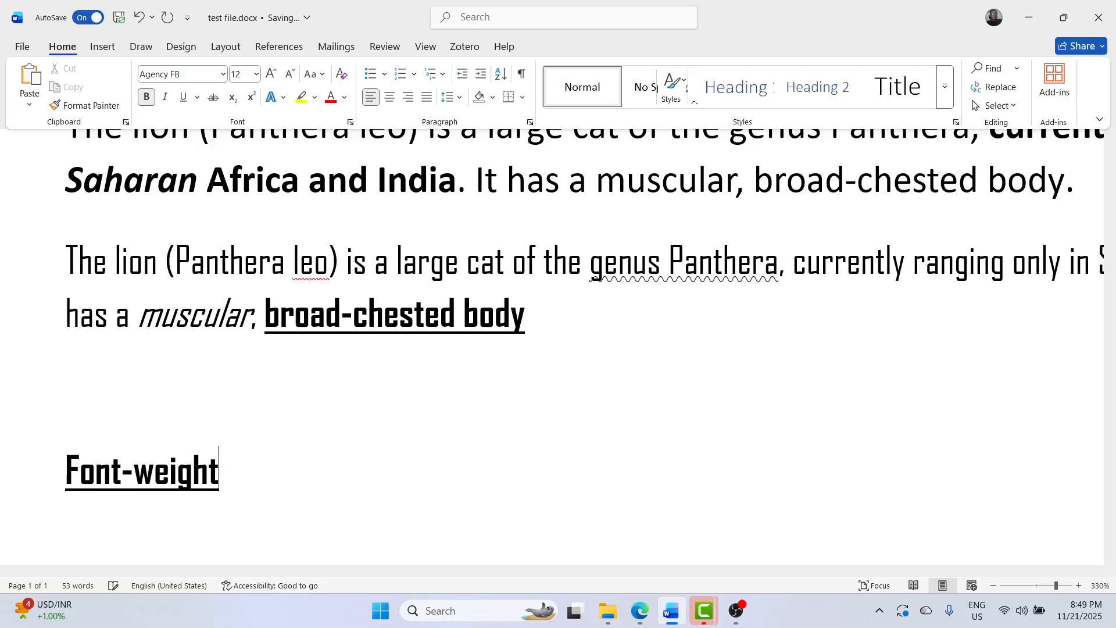
{"action": "type", "text": ": the same as "}
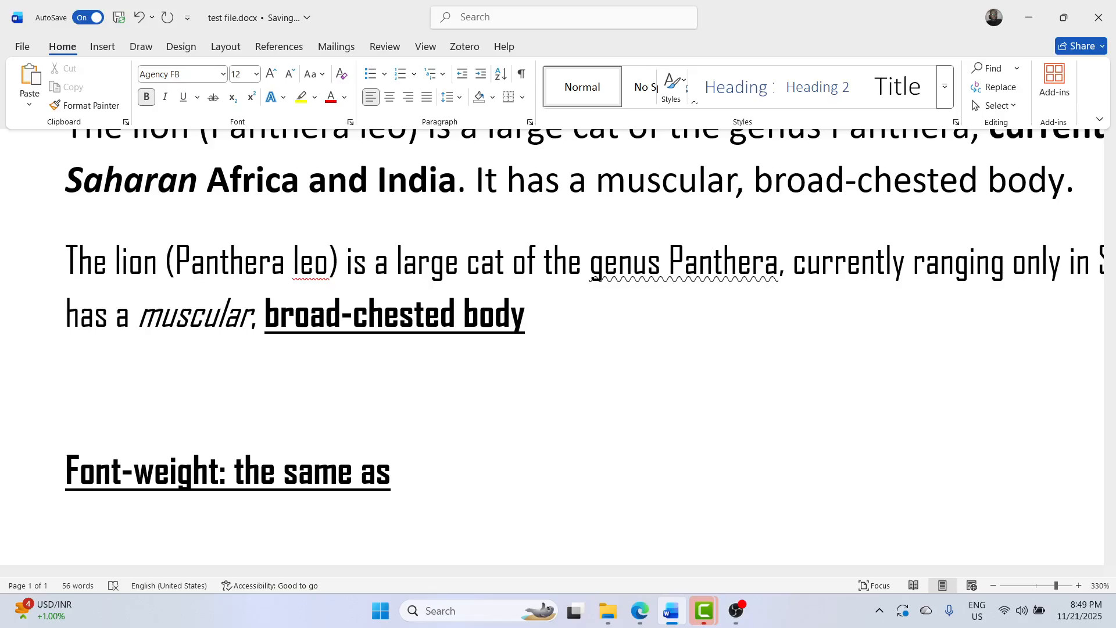
{"action": "type", "text": "Bold"}
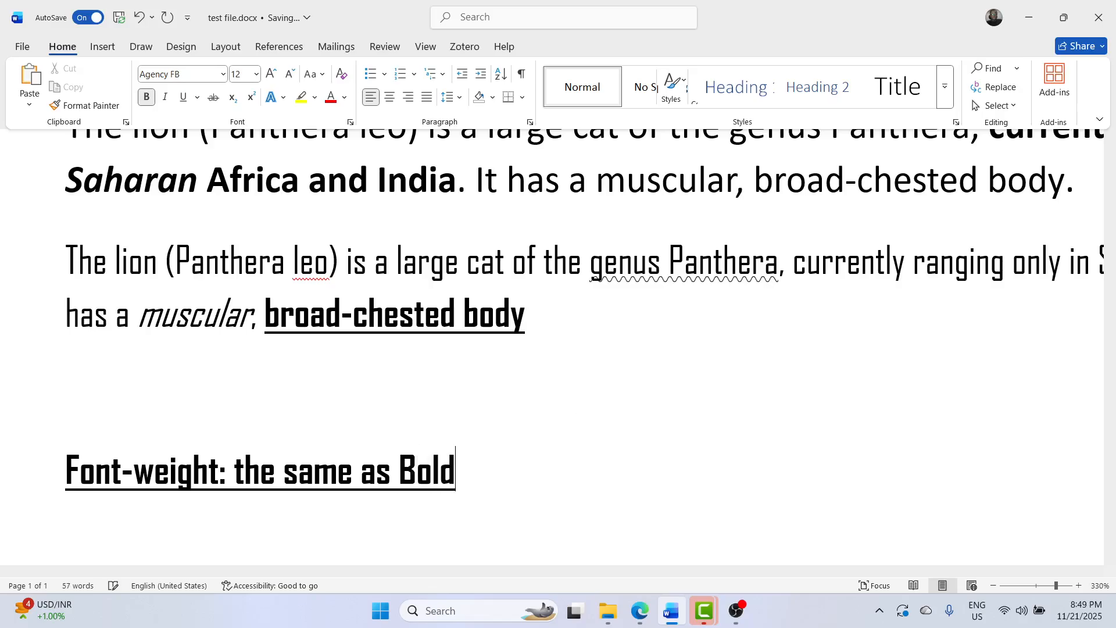
{"action": "type", "text": "ning"}
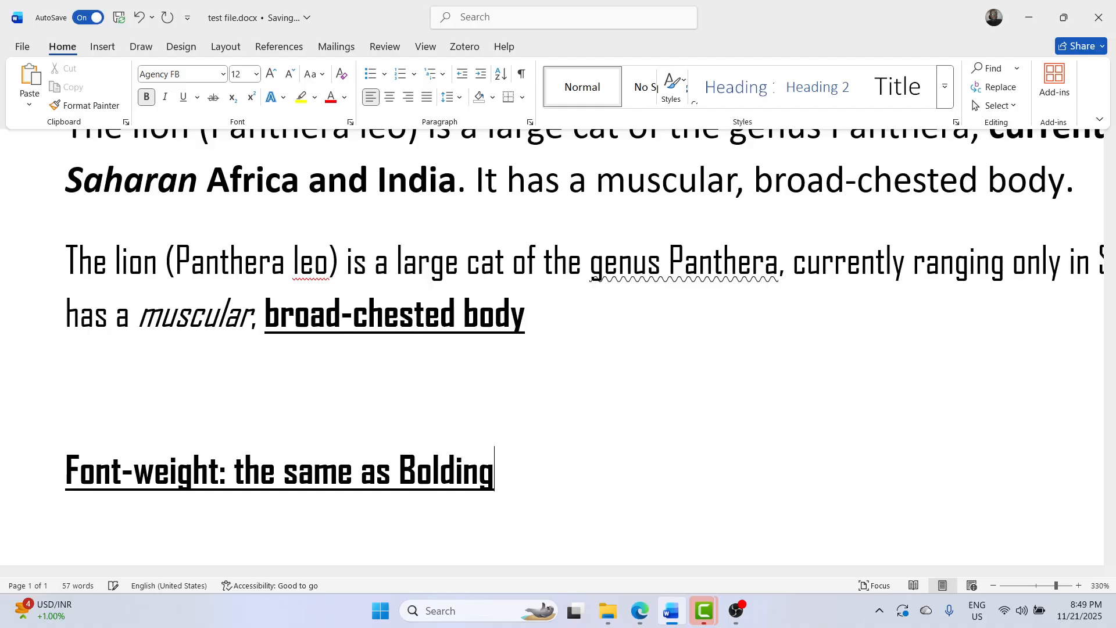
{"action": "key", "text": "BackSpace"}
{"action": "key", "text": "BackSpace"}
{"action": "key", "text": "BackSpace"}
{"action": "type", "text": "ning of a text"}
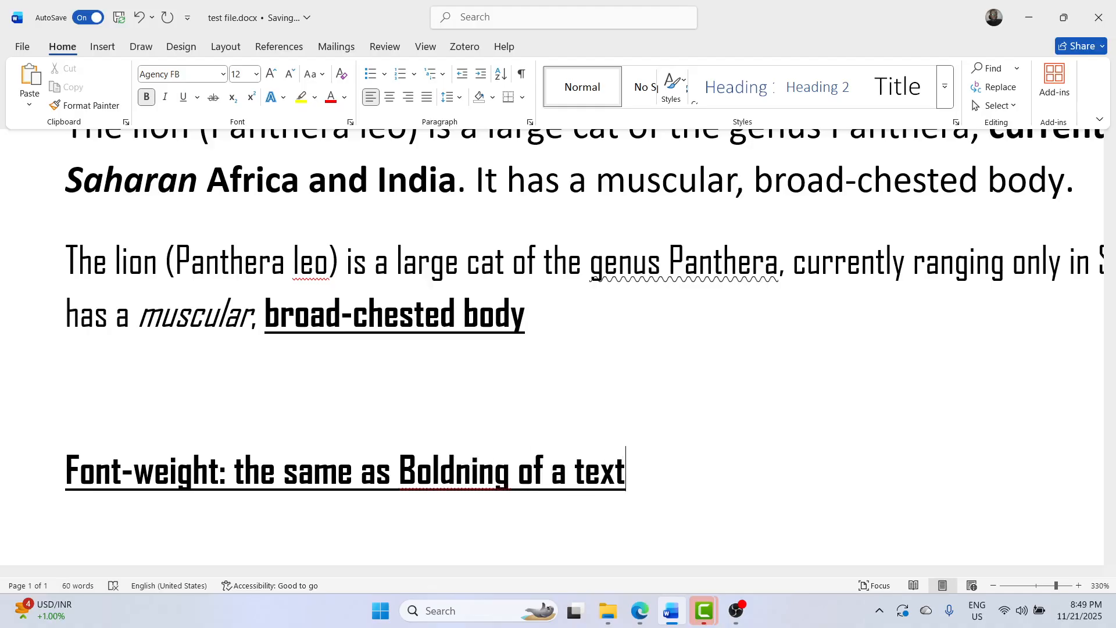
- Replace "Boldning of a text" at the end of the font-weight line with "font-weight"
{"action": "key", "text": "ctrl+BackSpace"}
{"action": "key", "text": "ctrl+BackSpace"}
{"action": "key", "text": "ctrl+BackSpace"}
{"action": "key", "text": "ctrl+BackSpace"}
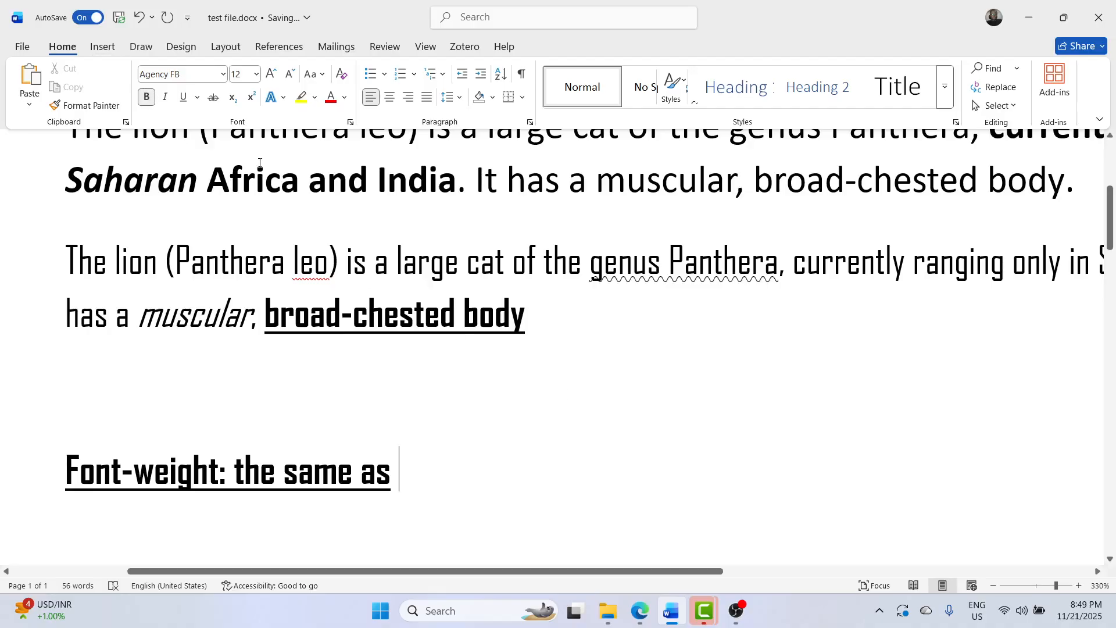
{"action": "type", "text": "font-weight"}
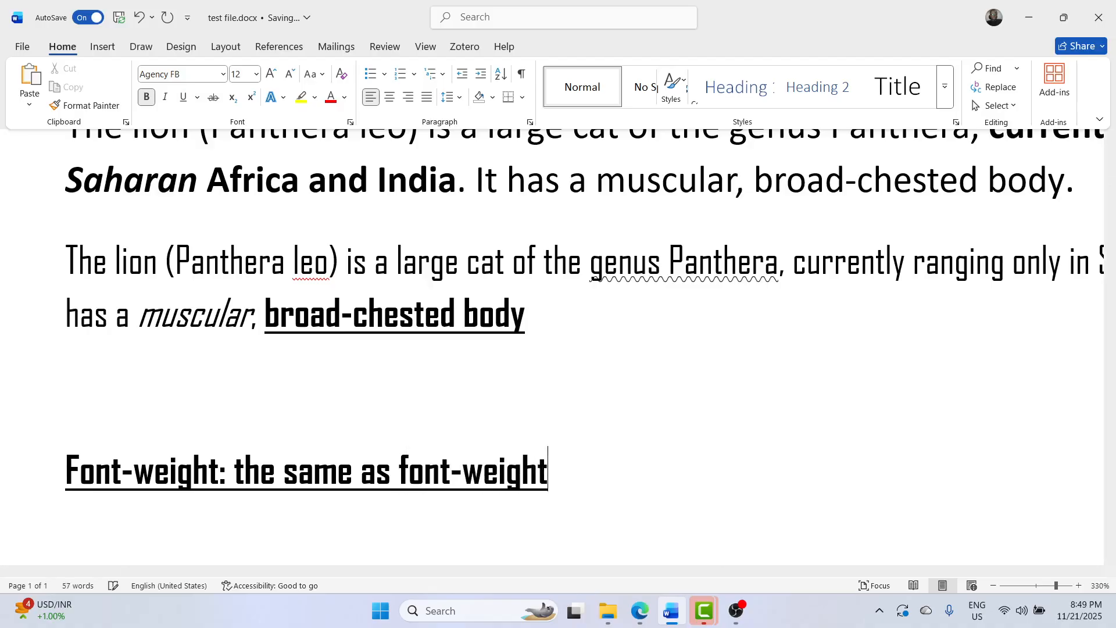
- Delete the whole font-weight line below the second lion paragraph
{"action": "key", "text": "Return"}
{"action": "key", "text": "ctrl+shift+Left"}
{"action": "key", "text": "ctrl+shift+Left"}
{"action": "key", "text": "ctrl+shift+Left"}
{"action": "key", "text": "ctrl+shift+Left"}
{"action": "key", "text": "ctrl+shift+Left"}
{"action": "key", "text": "ctrl+shift+Left"}
{"action": "key", "text": "ctrl+shift+Left"}
{"action": "key", "text": "ctrl+shift+Left"}
{"action": "key", "text": "ctrl+shift+Left"}
{"action": "key", "text": "ctrl+shift+Left"}
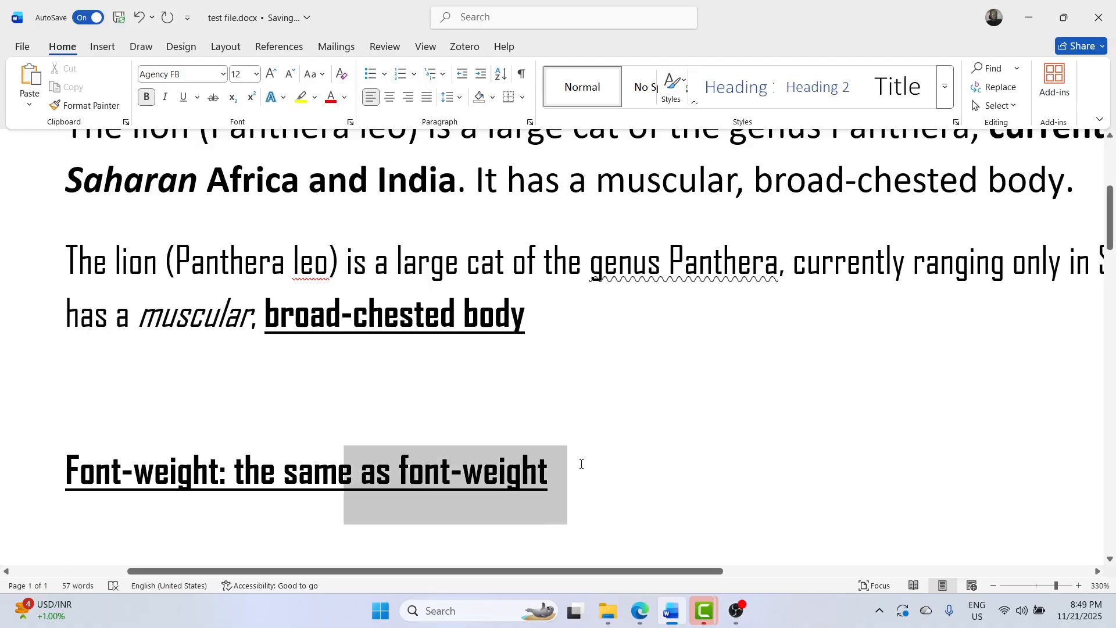
{"action": "key", "text": "BackSpace"}
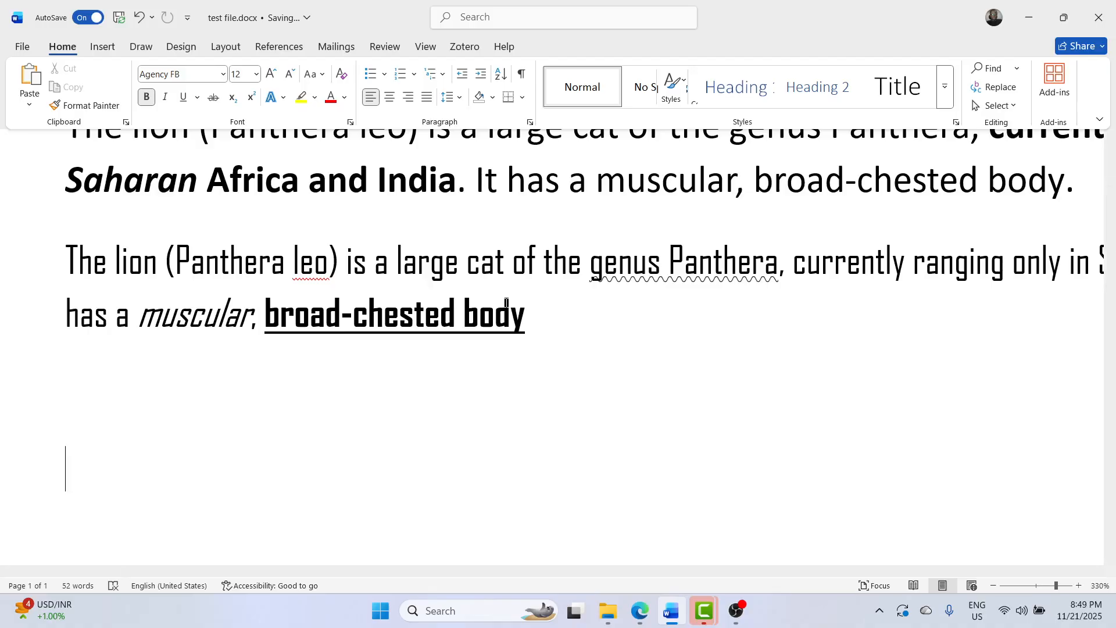
- Select "broad-chested body" in the second lion paragraph and review the formatting in both paragraphs
{"action": "left_click_drag", "start_coordinate": [593, 309], "coordinate": [305, 297]}
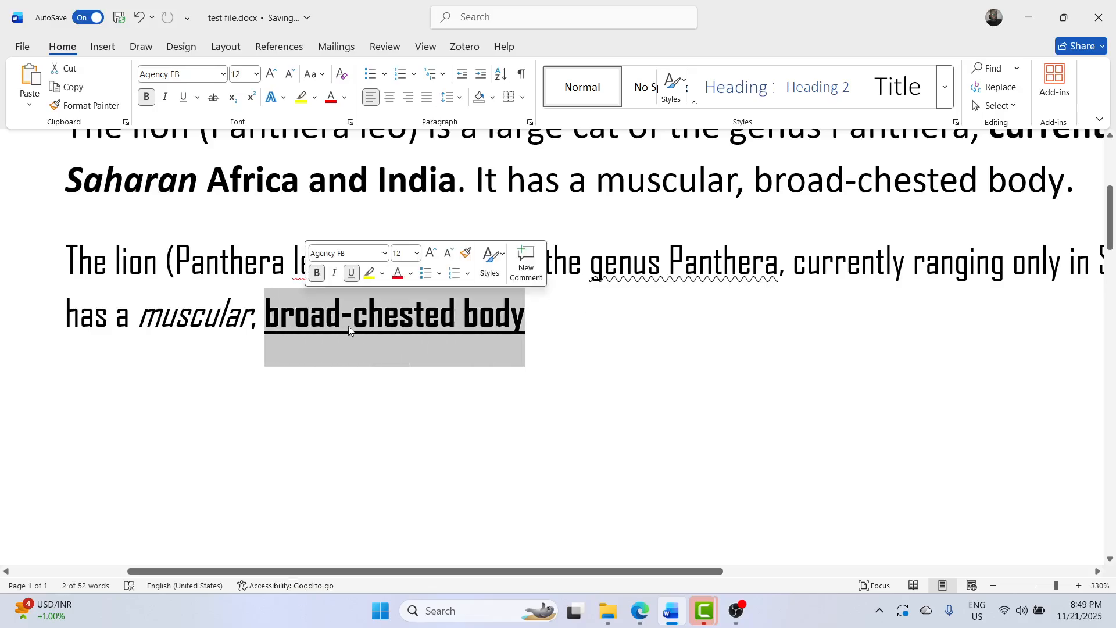
{"action": "scroll", "coordinate": [527, 381], "scroll_direction": "up", "scroll_amount": 4}
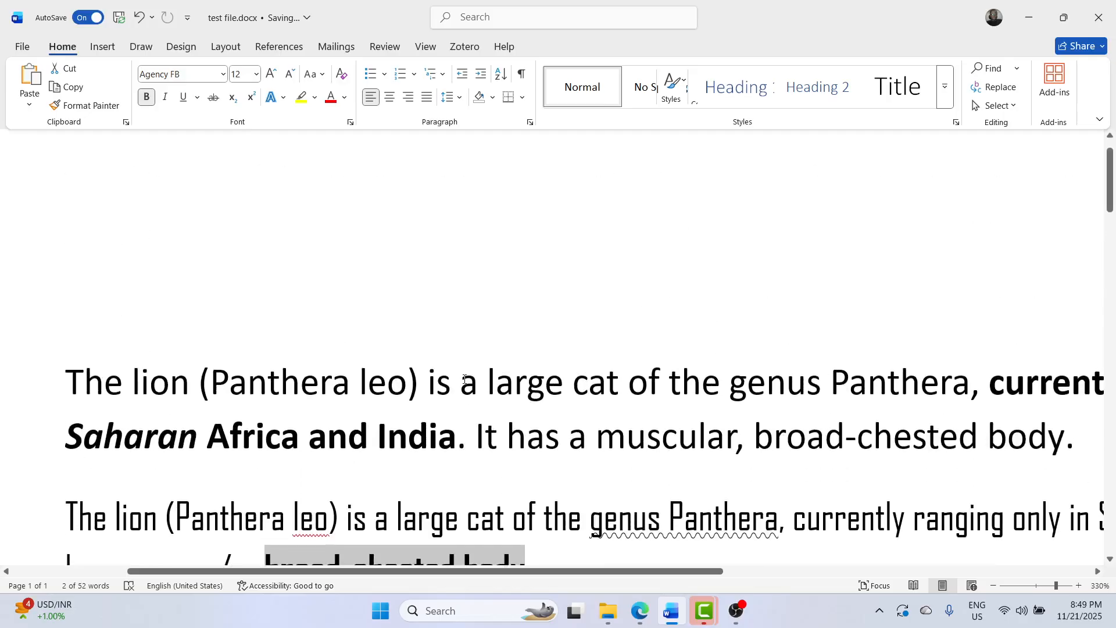
{"action": "scroll", "coordinate": [527, 382], "scroll_direction": "down", "scroll_amount": 2}
{"action": "scroll", "coordinate": [528, 382], "scroll_direction": "down", "scroll_amount": 2}
{"action": "scroll", "coordinate": [585, 414], "scroll_direction": "up", "scroll_amount": 2}
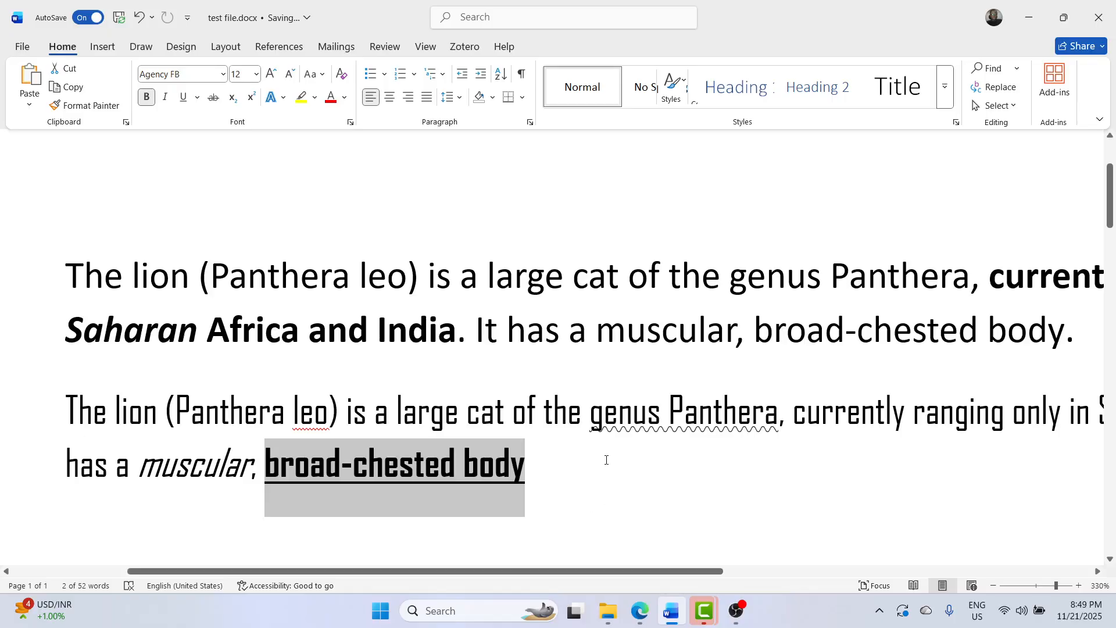
{"action": "left_click", "coordinate": [607, 460]}
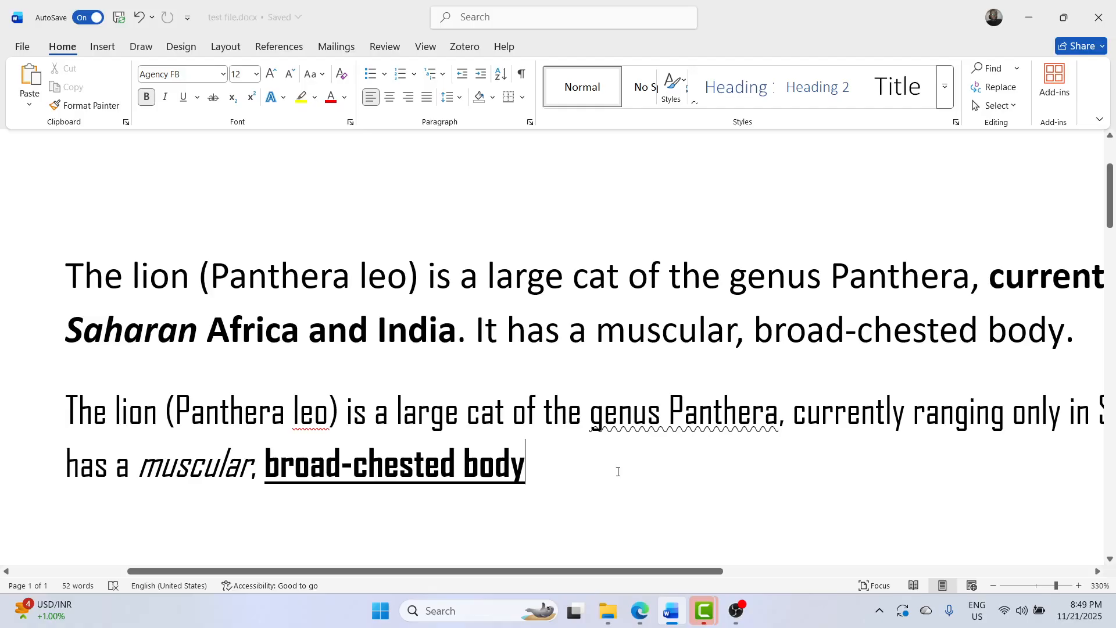
- Add the line "Font size: 12" below the second lion paragraph and start a new line after it
{"action": "key", "text": "shift+Right"}
{"action": "key", "text": "Return"}
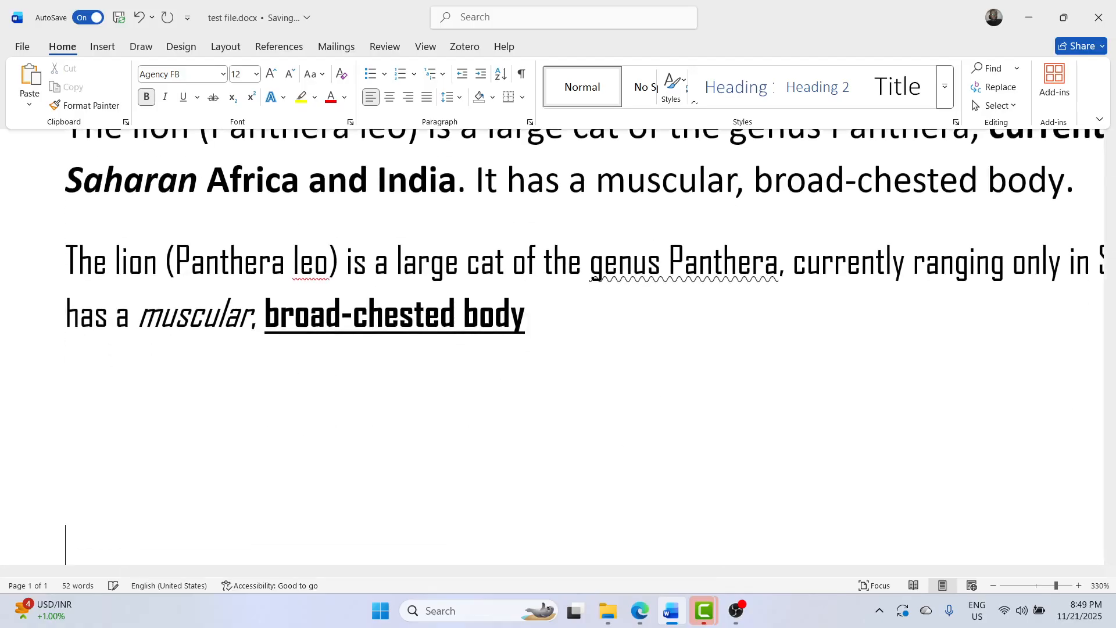
{"action": "key", "text": "BackSpace"}
{"action": "type", "text": "Time"}
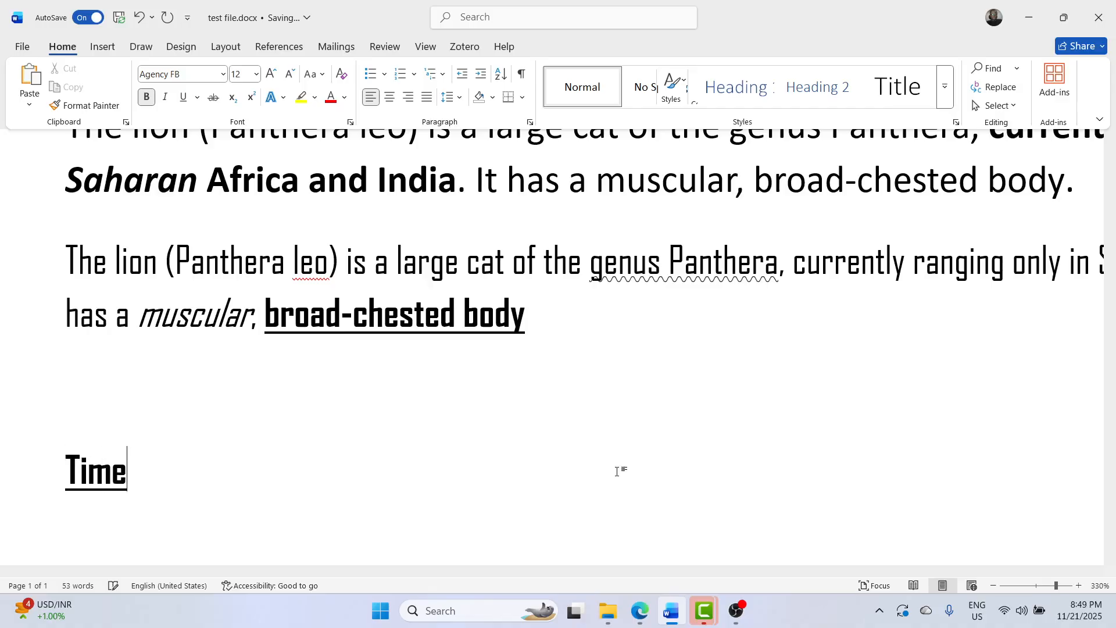
{"action": "key", "text": "ctrl+BackSpace"}
{"action": "type", "text": "Font size"}
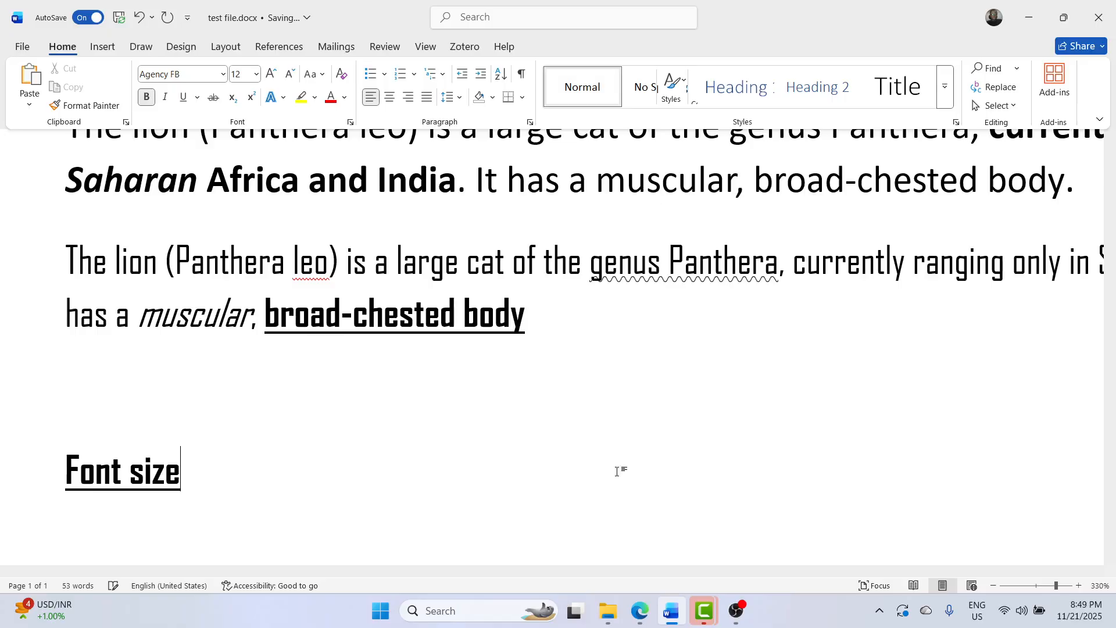
{"action": "type", "text": ": 122"}
{"action": "key", "text": "BackSpace"}
{"action": "key", "text": "Return"}
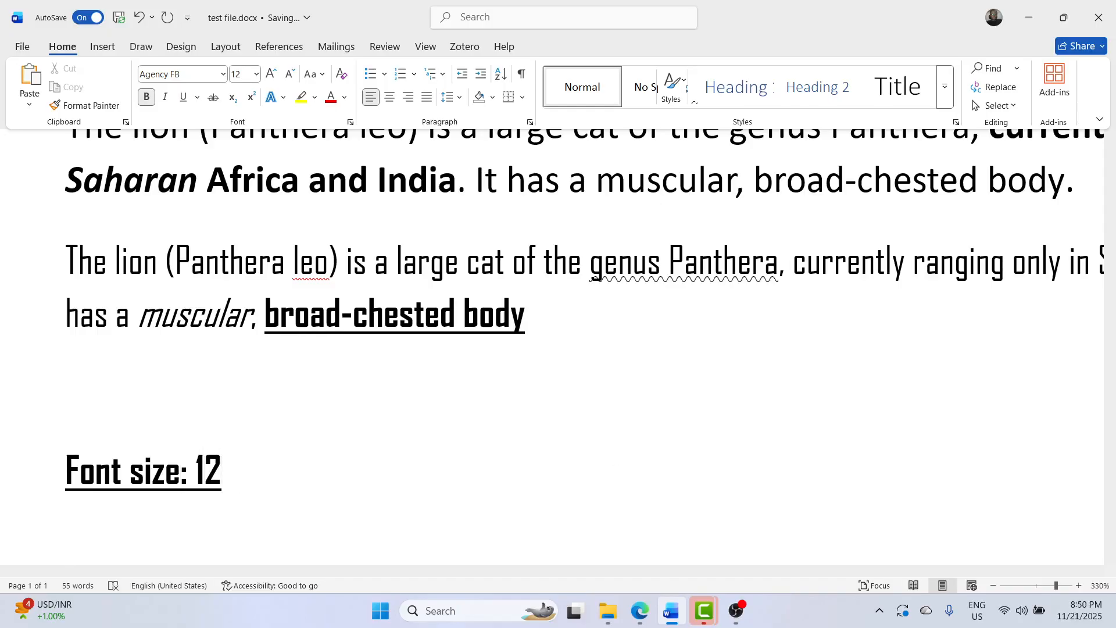
- Add the line "Font Name: Times New Roman" under the font size line
{"action": "type", "text": "Font"}
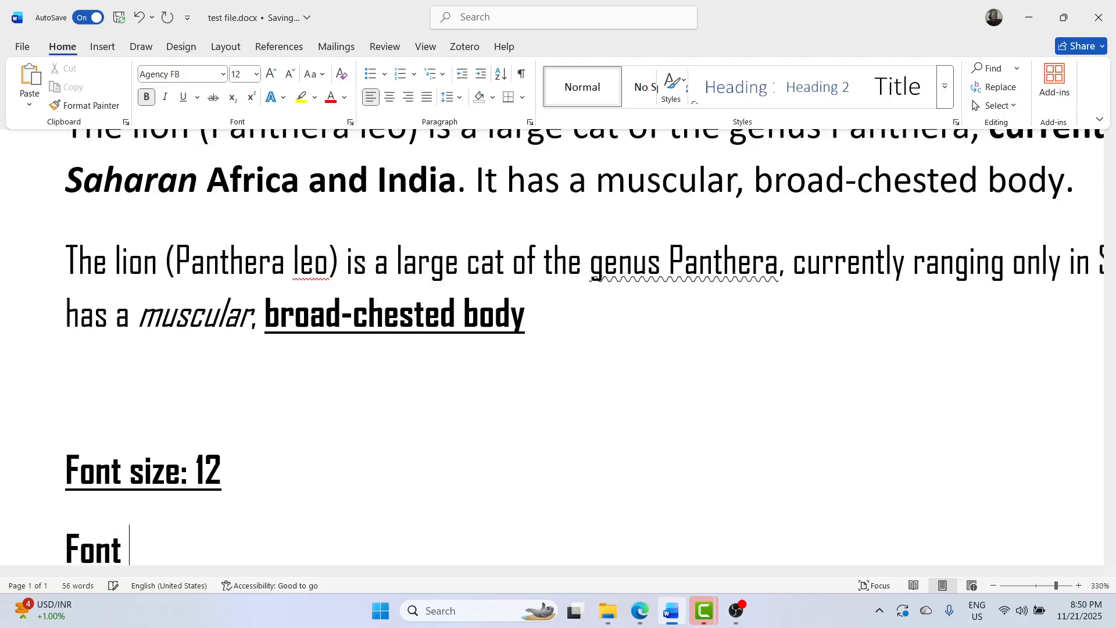
{"action": "type", "text": " Name: Times N"}
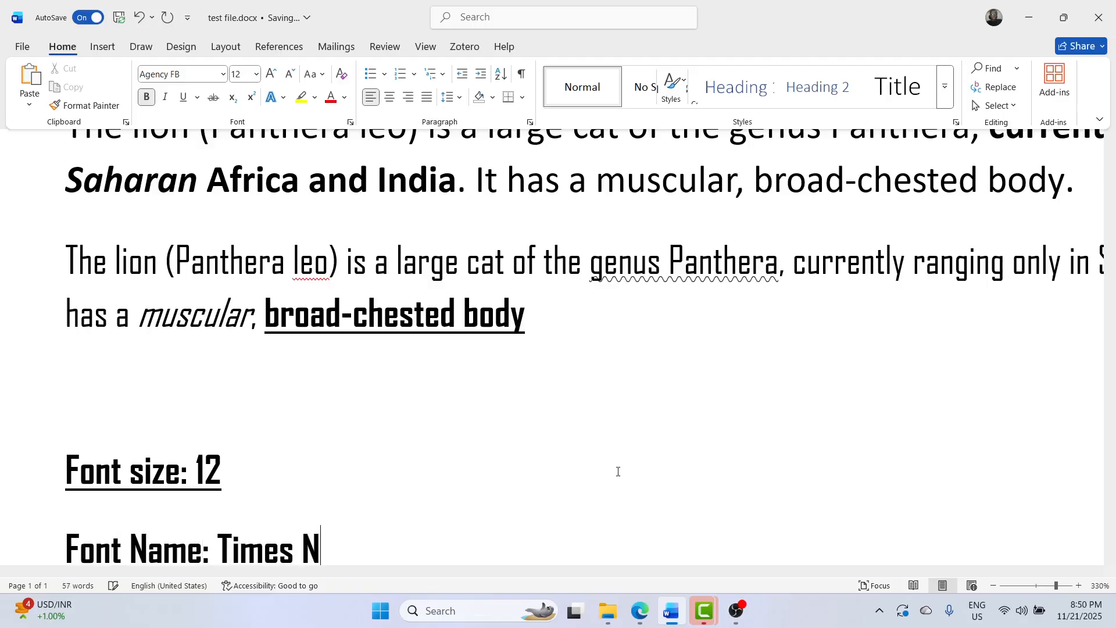
{"action": "type", "text": "ew S"}
{"action": "key", "text": "Return"}
{"action": "key", "text": "BackSpace"}
{"action": "key", "text": "BackSpace"}
{"action": "type", "text": "R"}
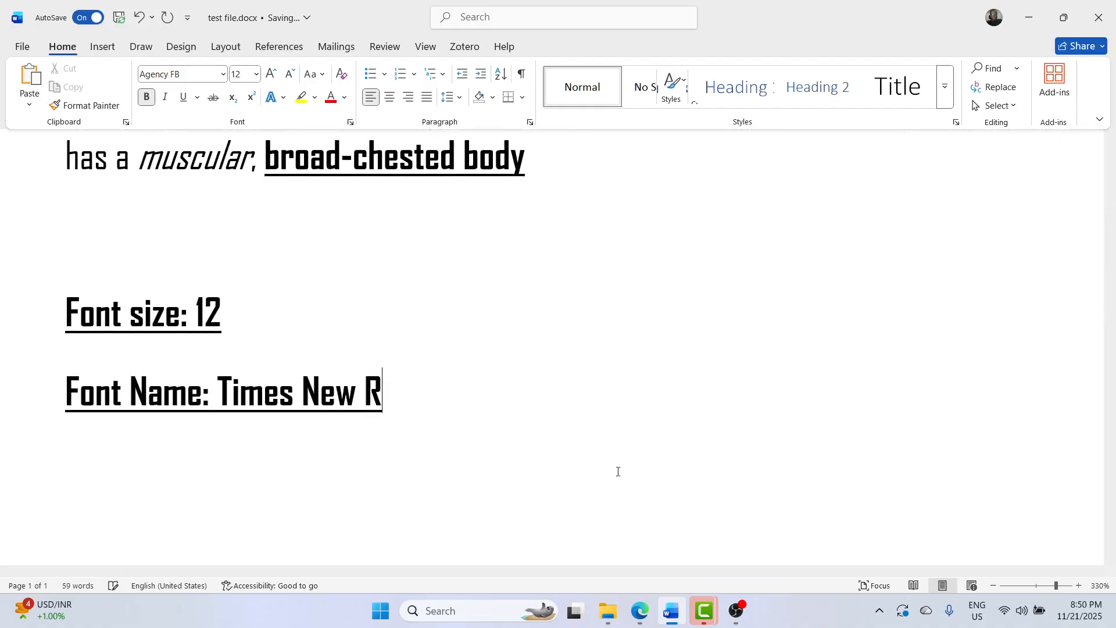
{"action": "type", "text": "oman"}
{"action": "key", "text": "Return"}
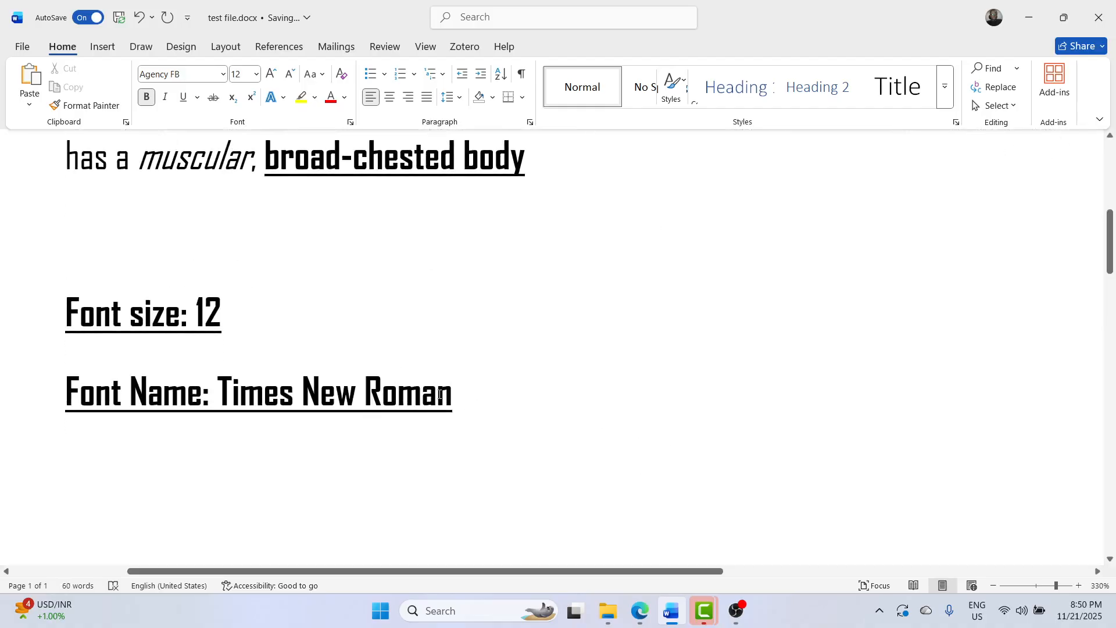
- Insert a sentence stating the instructor's full name above the font size line, set off by blank lines, and remove its underline
{"action": "left_click_drag", "start_coordinate": [459, 384], "coordinate": [113, 354]}
{"action": "left_click", "coordinate": [203, 265]}
{"action": "scroll", "coordinate": [203, 265], "scroll_direction": "up", "scroll_amount": 1}
{"action": "key", "text": "Return"}
{"action": "key", "text": "Return"}
{"action": "key", "text": "Up"}
{"action": "key", "text": "Up"}
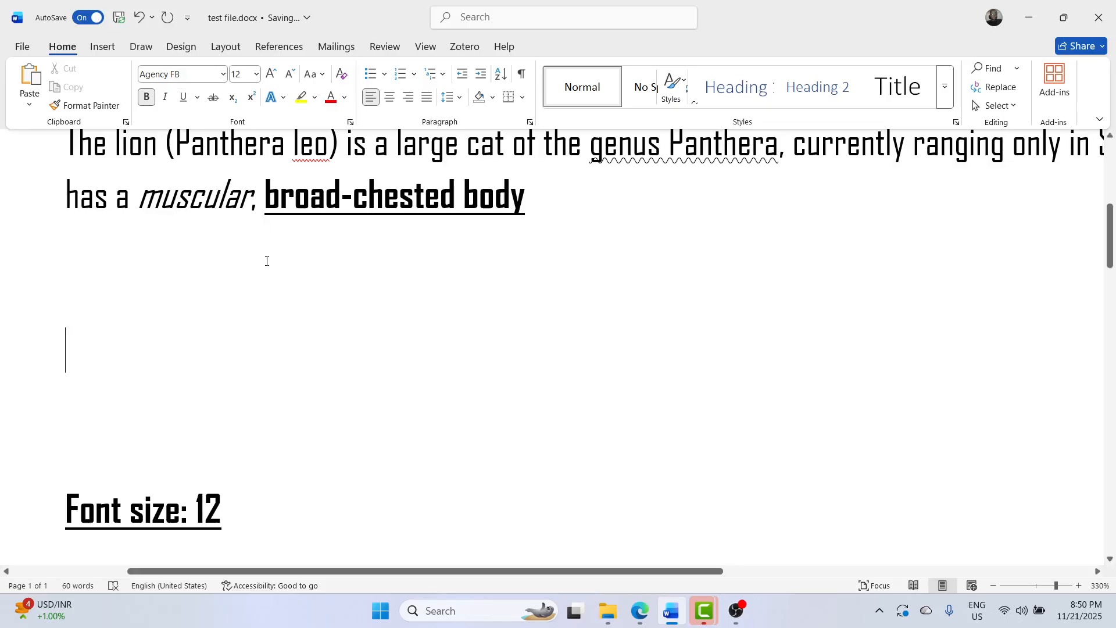
{"action": "type", "text": "My name is Mus"}
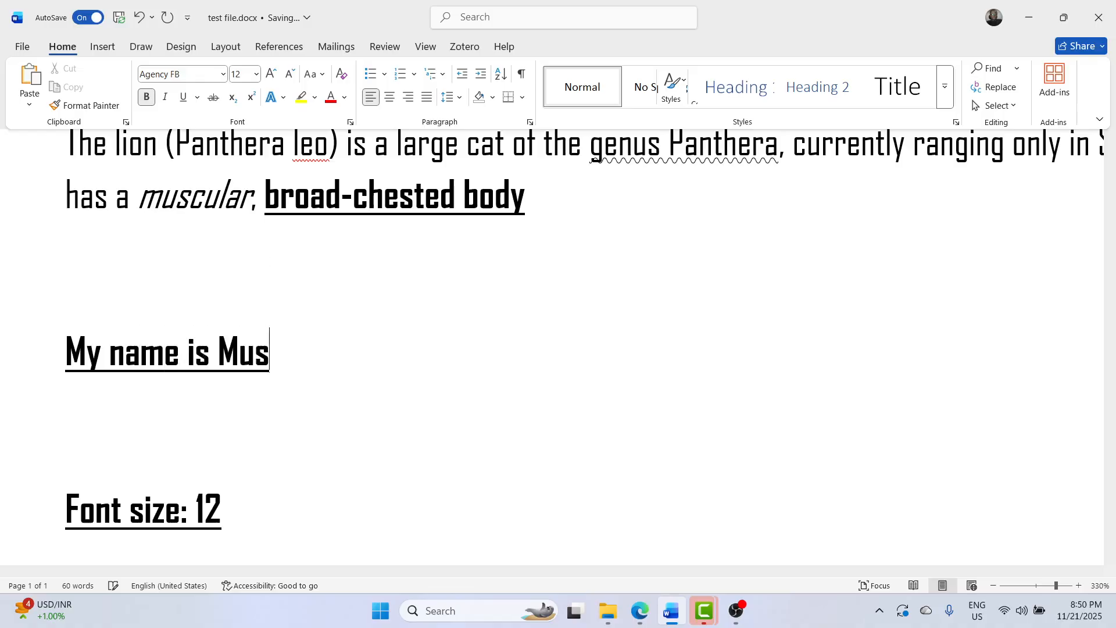
{"action": "type", "text": "he Abdul-Hakim"}
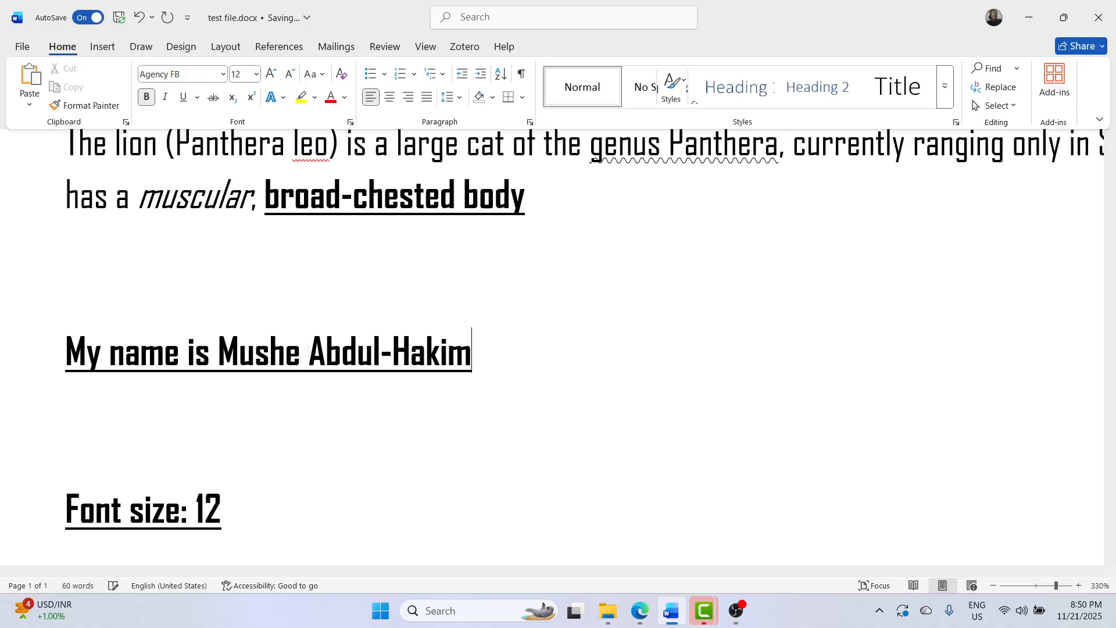
{"action": "triple_click", "coordinate": [133, 354]}
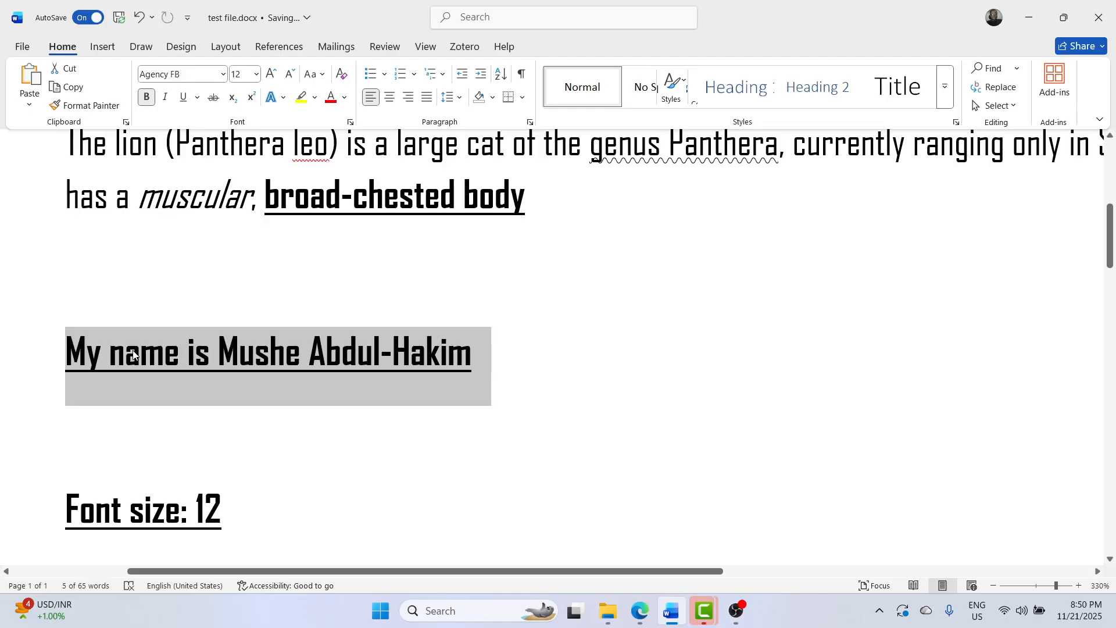
{"action": "key", "text": "ctrl+u"}
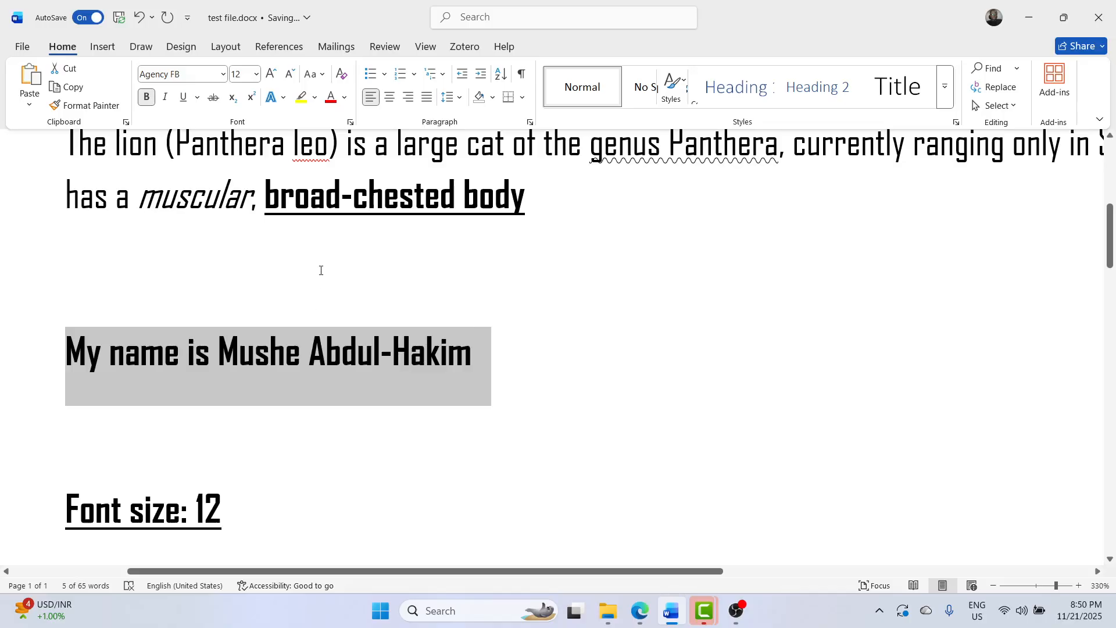
- Try font sizes 30 and 5 on the name sentence and set it back to 12
{"action": "left_click", "coordinate": [246, 74]}
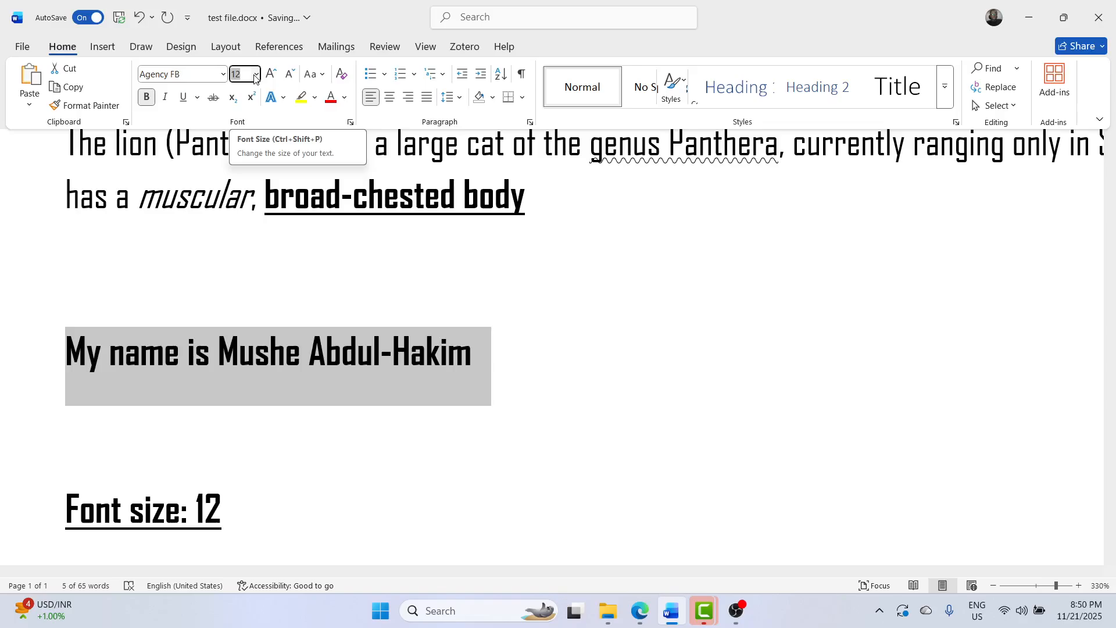
{"action": "type", "text": "30"}
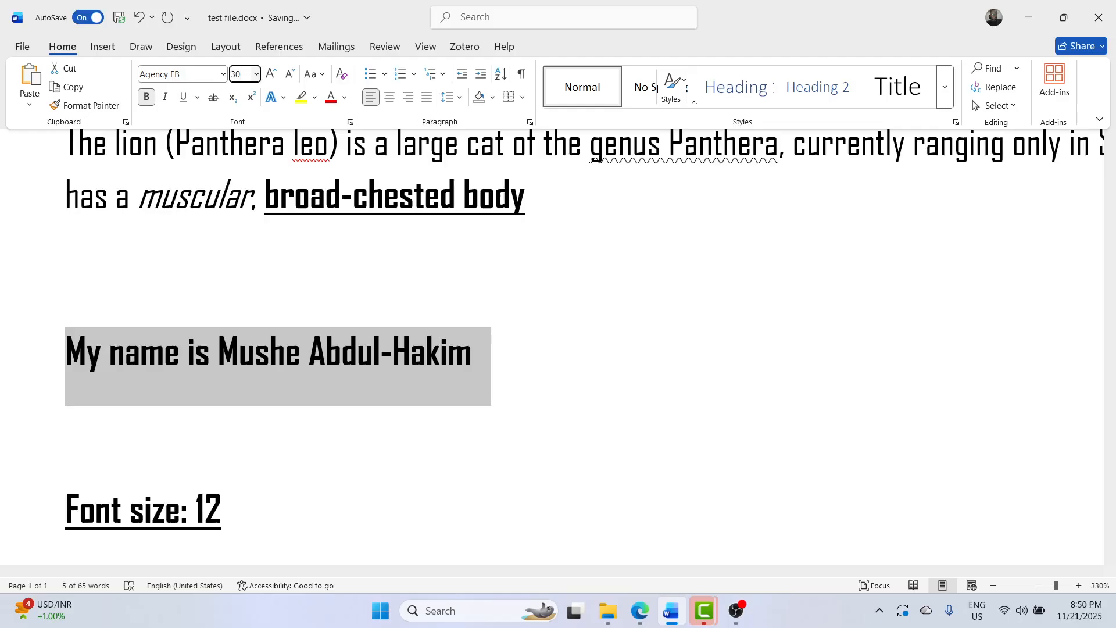
{"action": "key", "text": "Return"}
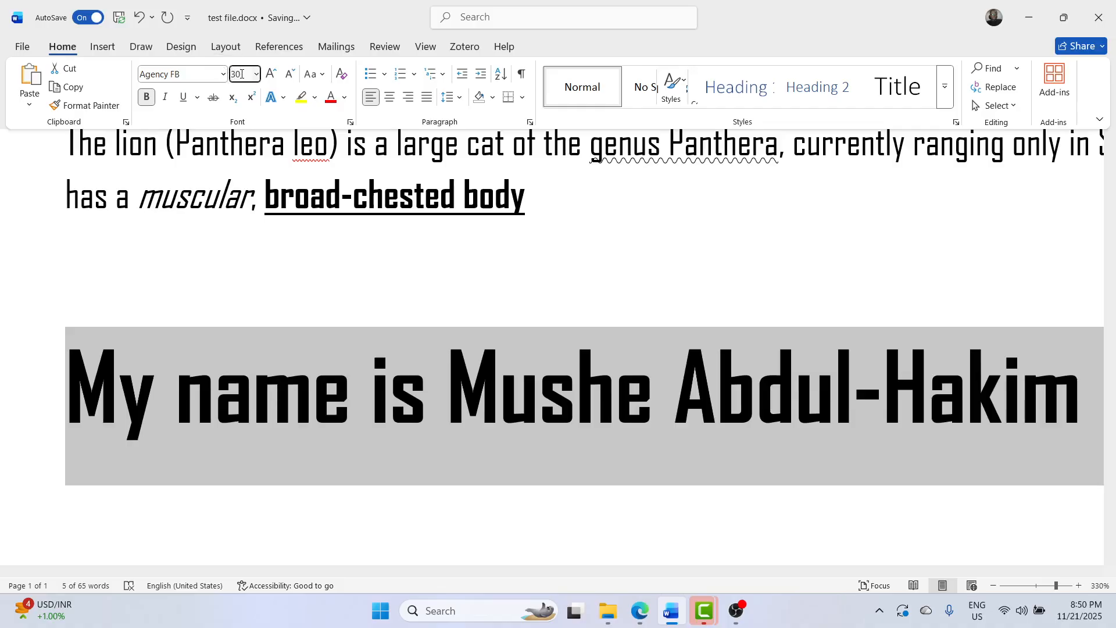
{"action": "left_click", "coordinate": [242, 74]}
{"action": "type", "text": "5"}
{"action": "key", "text": "Return"}
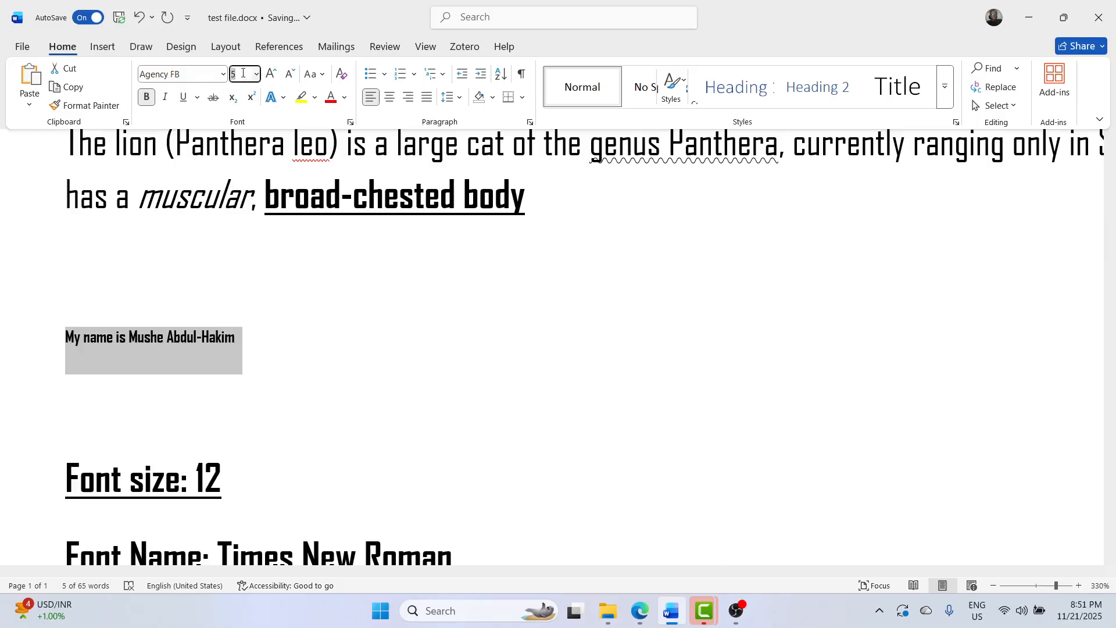
{"action": "type", "text": "12"}
{"action": "key", "text": "Return"}
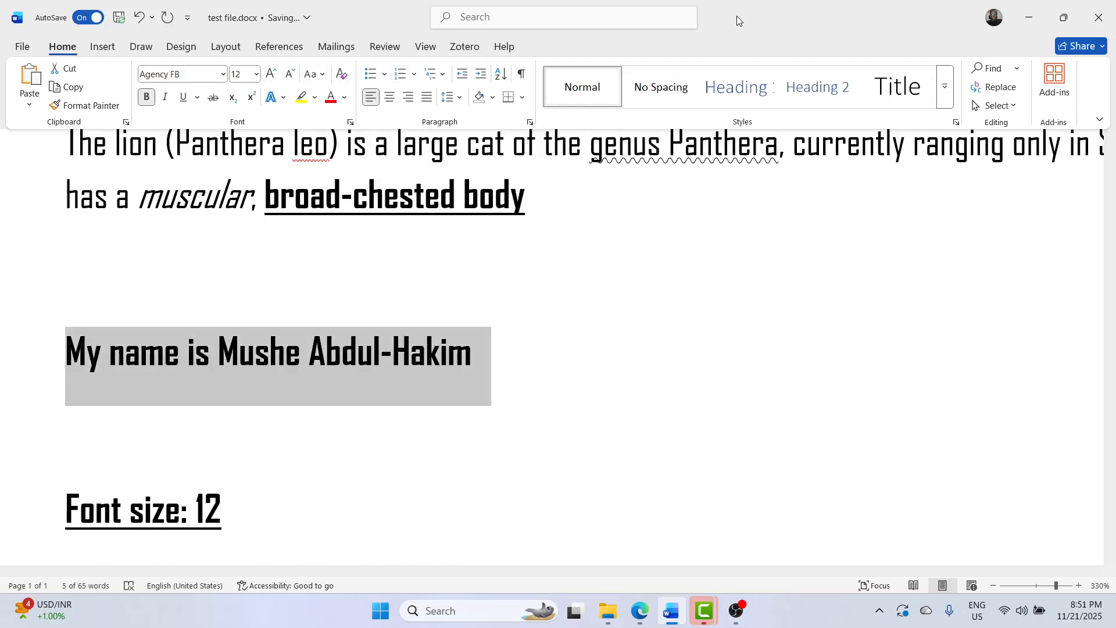
{"action": "left_click_drag", "start_coordinate": [737, 43], "coordinate": [749, 7]}
{"action": "scroll", "coordinate": [735, 23], "scroll_direction": "up", "scroll_amount": 3}
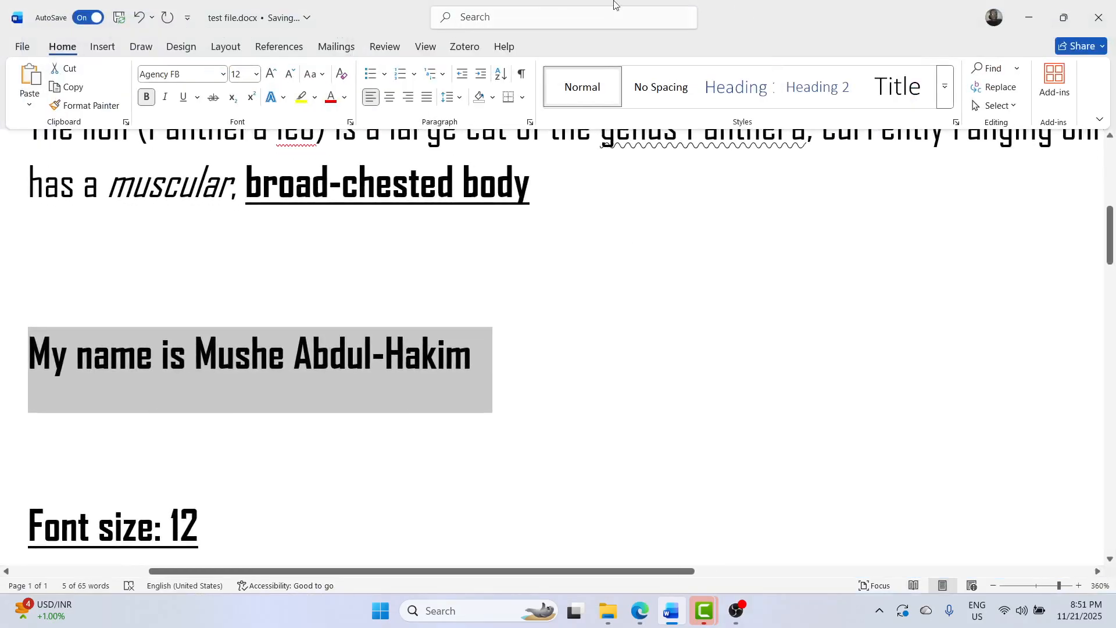
{"action": "right_click", "coordinate": [804, 9]}
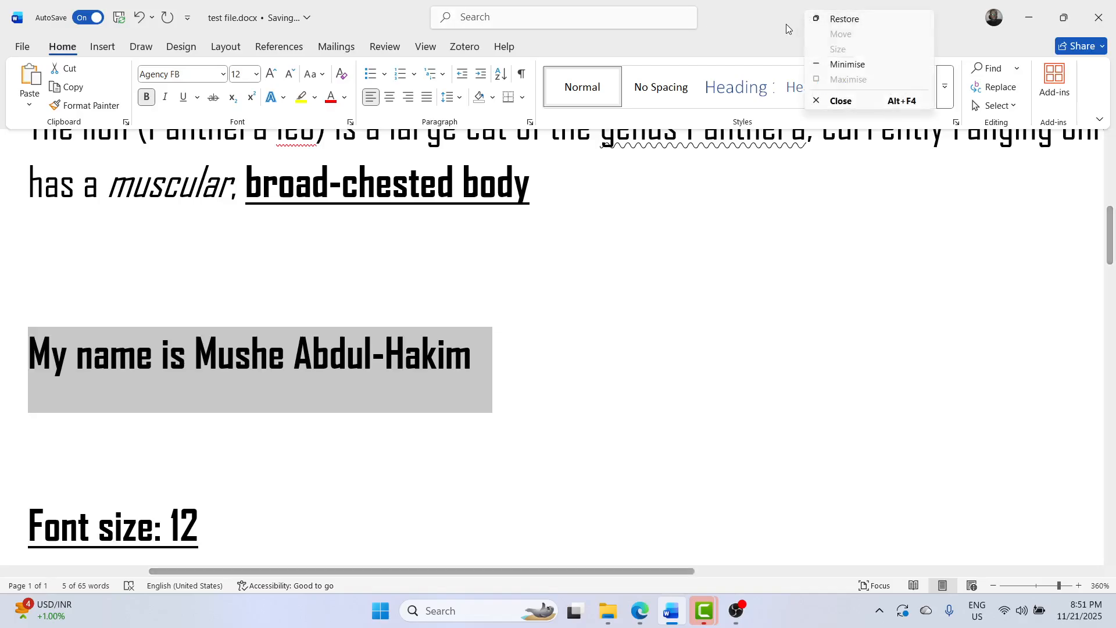
{"action": "left_click", "coordinate": [782, 27]}
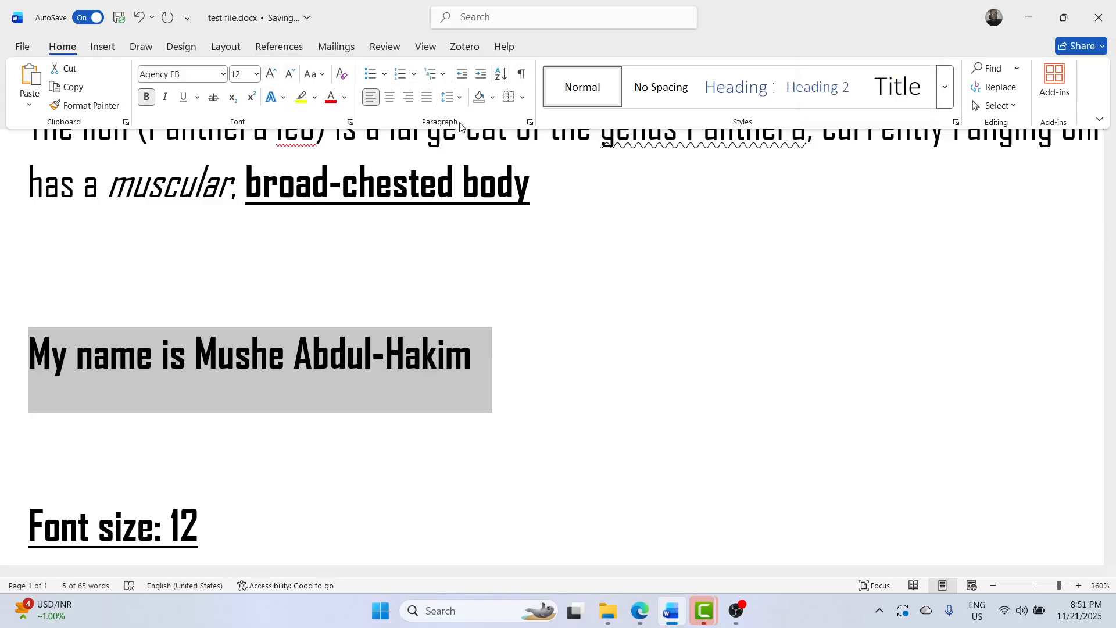
{"action": "left_click", "coordinate": [1099, 120]}
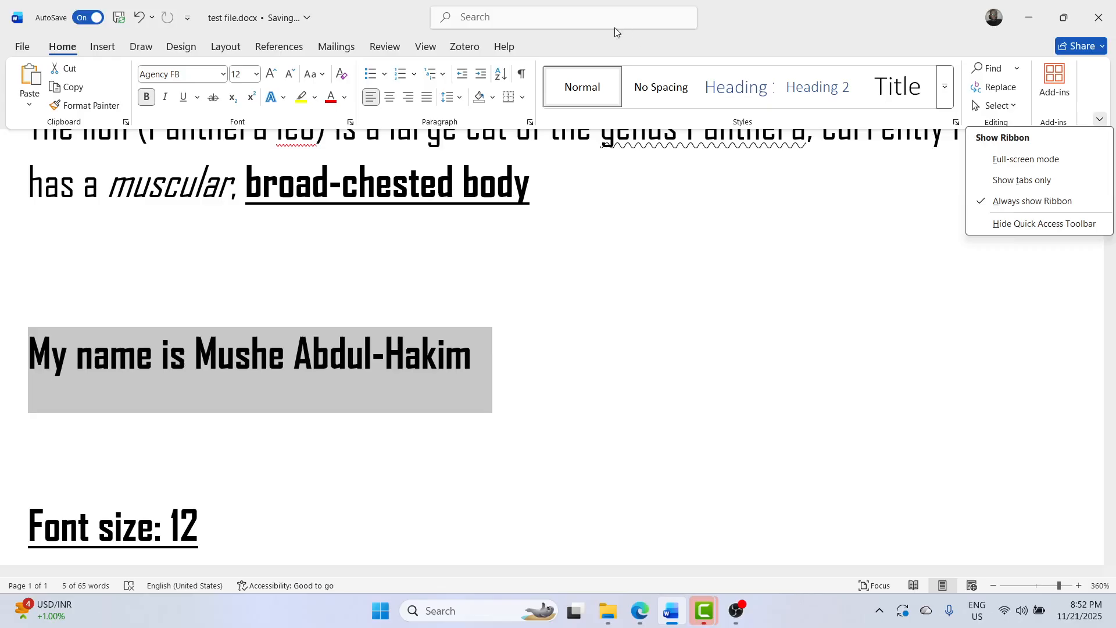
{"action": "left_click", "coordinate": [424, 47]}
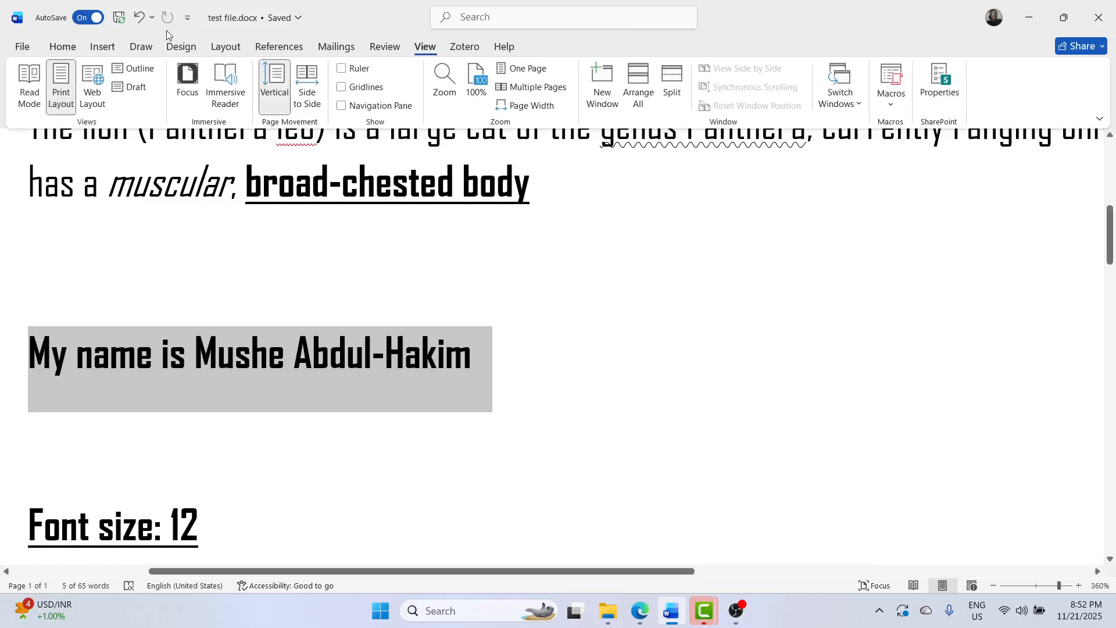
{"action": "left_click", "coordinate": [67, 50]}
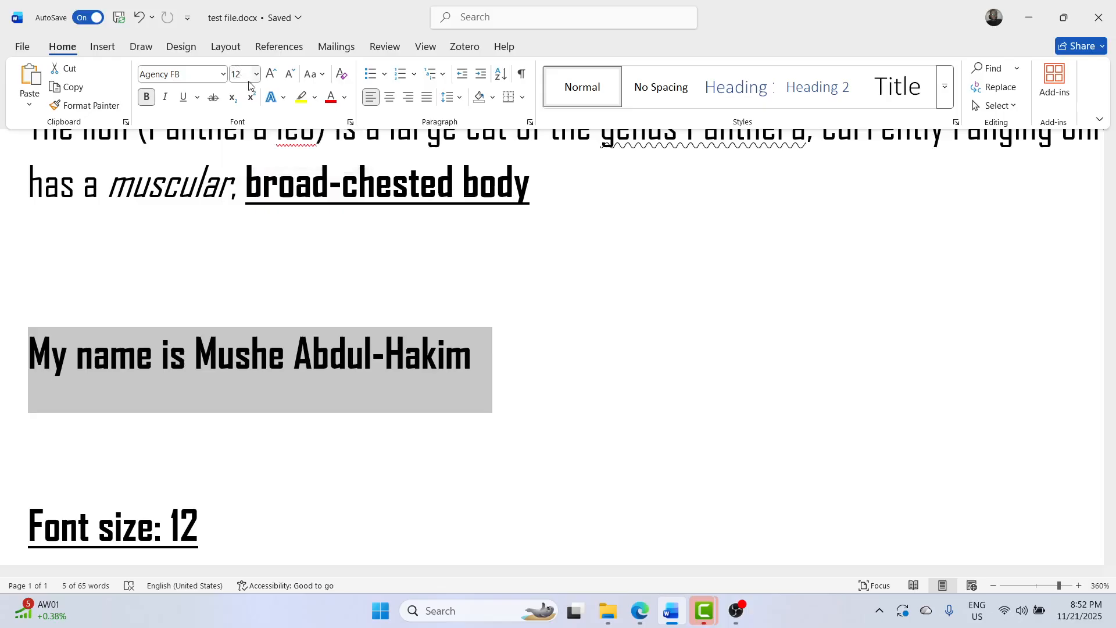
- Increase the font size of the selected name sentence in increments up to 24
{"action": "left_click", "coordinate": [270, 74]}
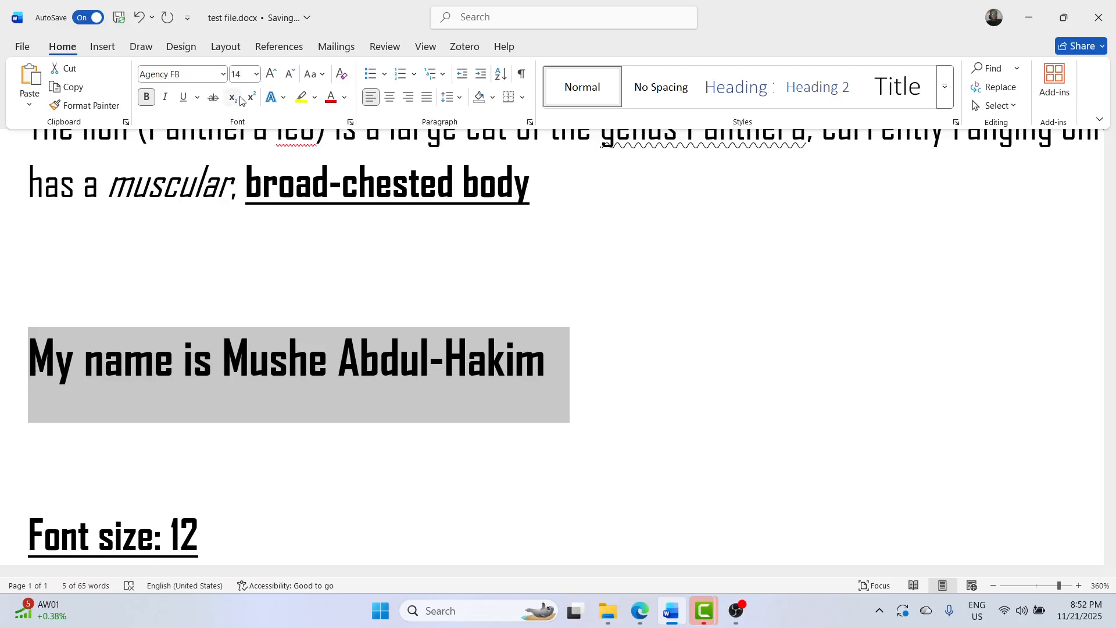
{"action": "left_click", "coordinate": [271, 73]}
{"action": "left_click", "coordinate": [271, 74]}
{"action": "left_click", "coordinate": [271, 73]}
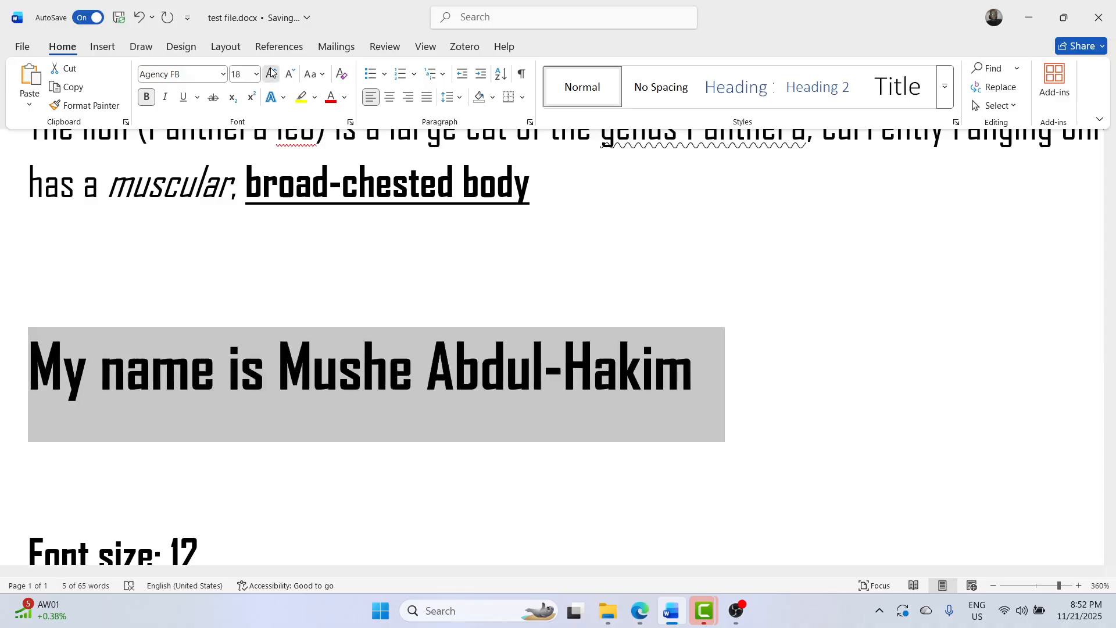
{"action": "left_click", "coordinate": [271, 73]}
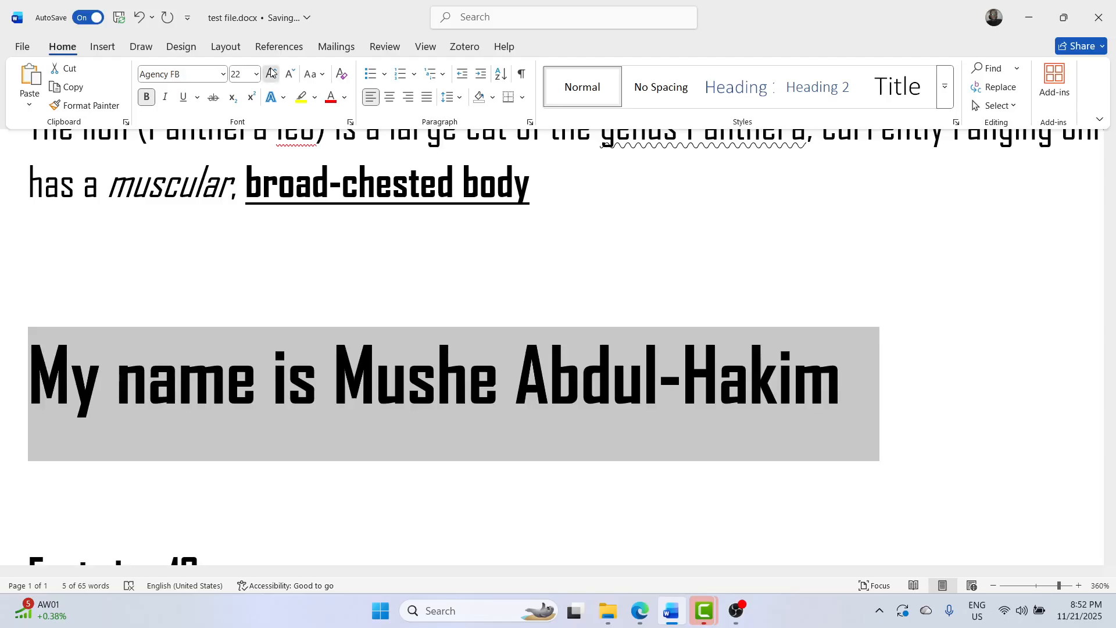
{"action": "left_click", "coordinate": [271, 73]}
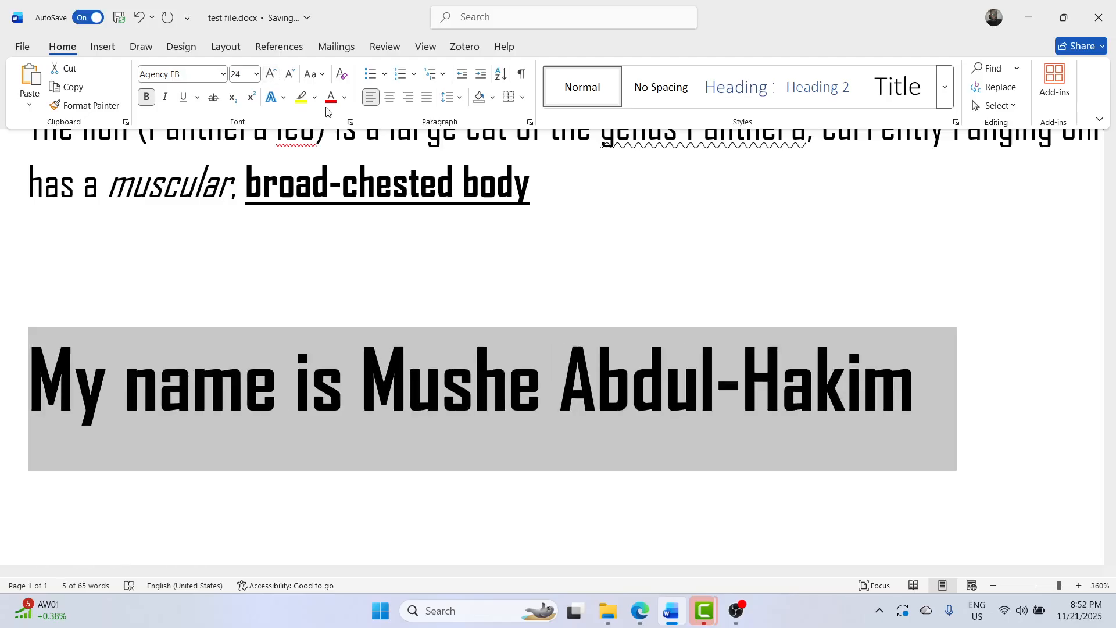
- Decrease the font size of the name sentence in increments down to 16
{"action": "left_click", "coordinate": [291, 75]}
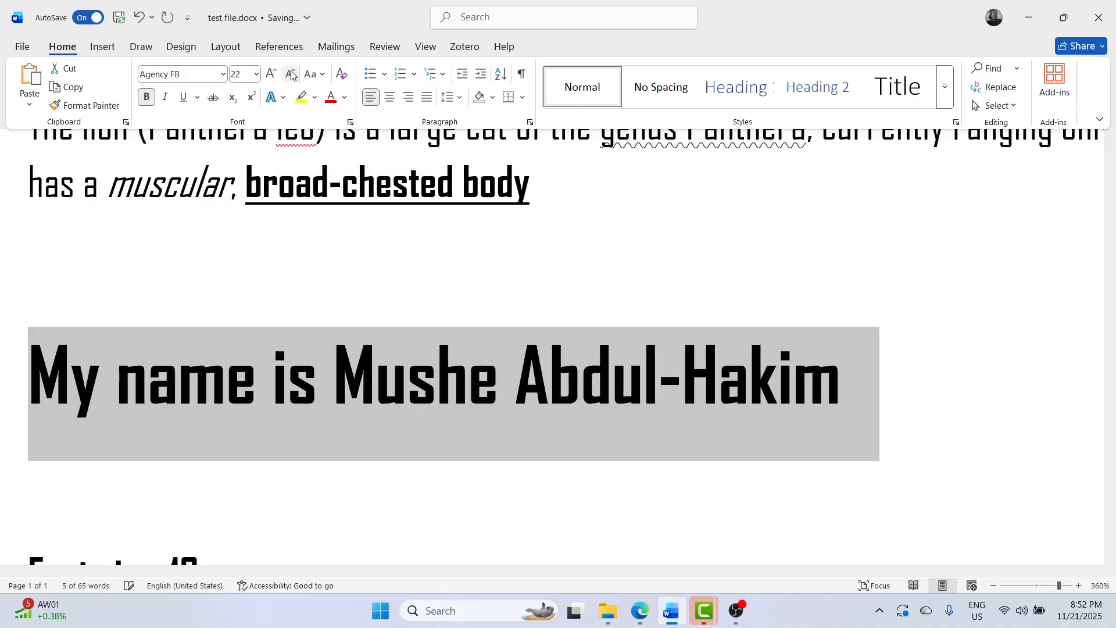
{"action": "left_click", "coordinate": [291, 75]}
{"action": "left_click", "coordinate": [291, 75]}
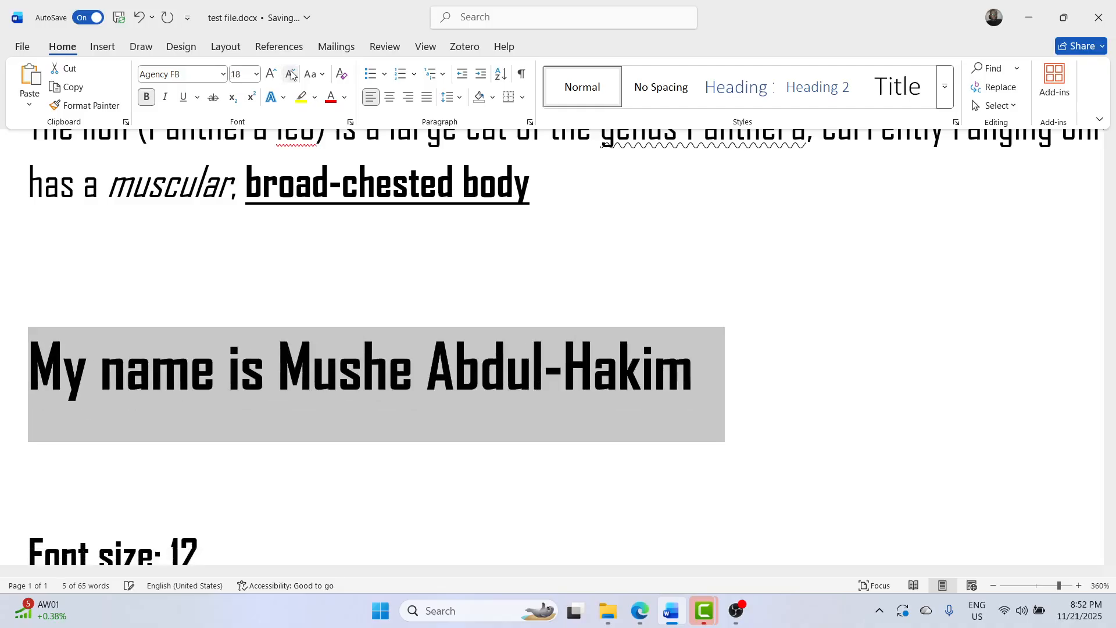
{"action": "left_click", "coordinate": [291, 74]}
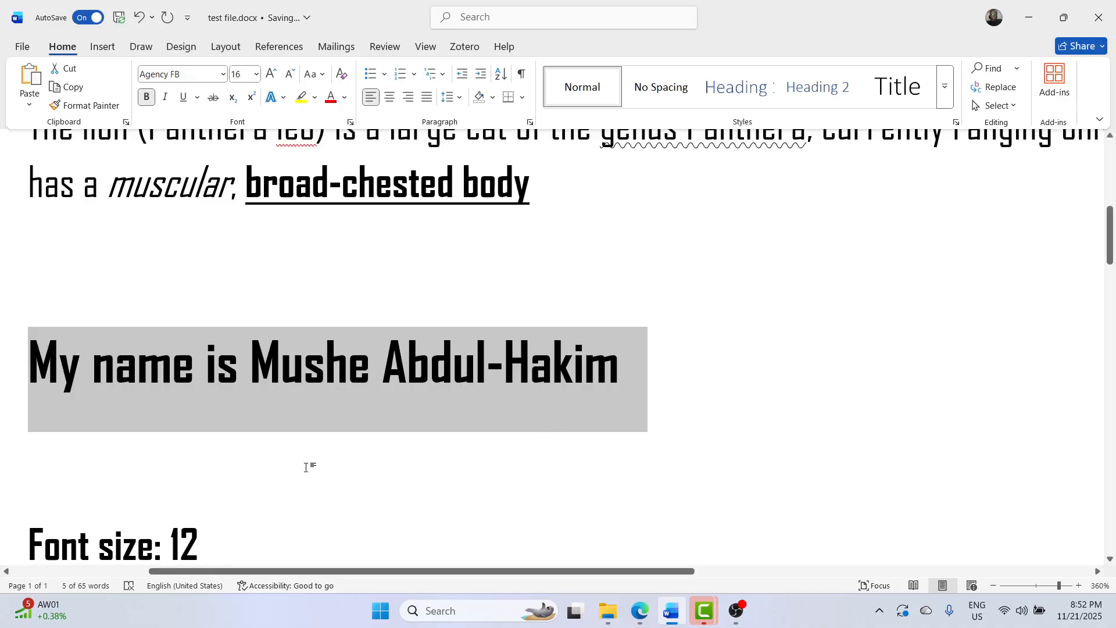
- Deselect the name sentence and add a blank line below it
{"action": "left_click", "coordinate": [396, 395]}
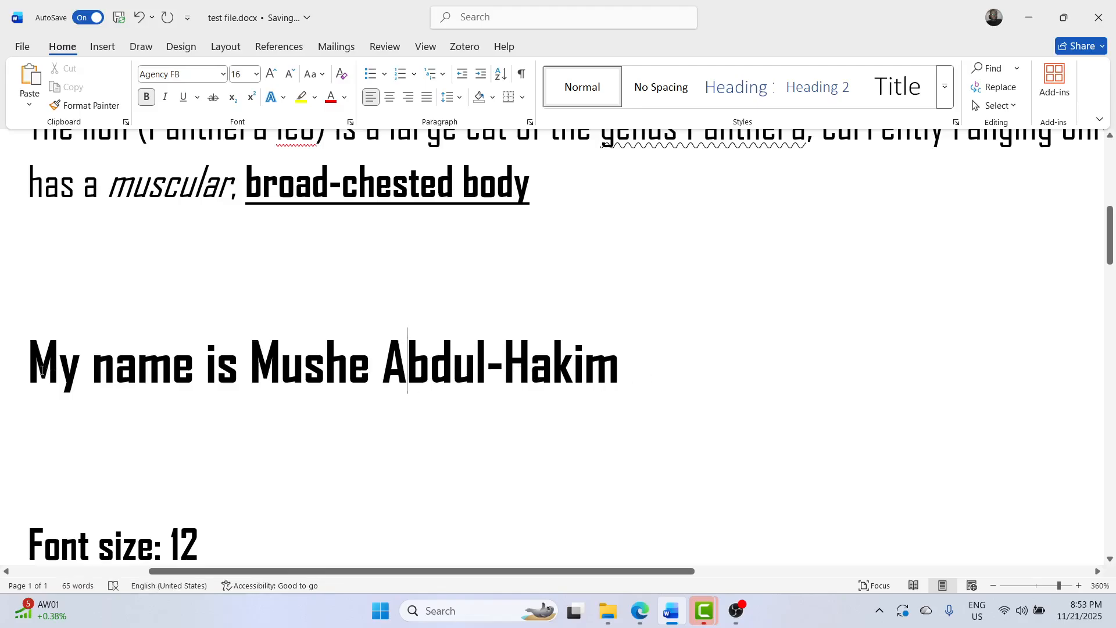
{"action": "left_click", "coordinate": [225, 471]}
{"action": "double_click", "coordinate": [625, 371]}
{"action": "key", "text": "Return"}
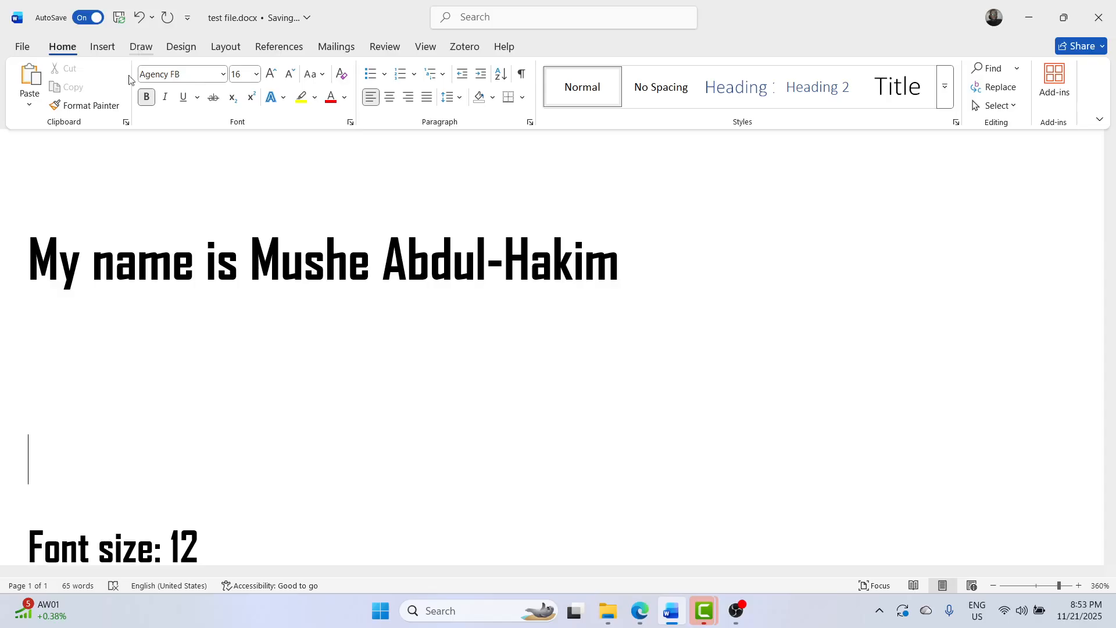
- Strike through the first half of the name sentence with a red pen stroke, undo the stroke and put the pen away
{"action": "left_click", "coordinate": [142, 47]}
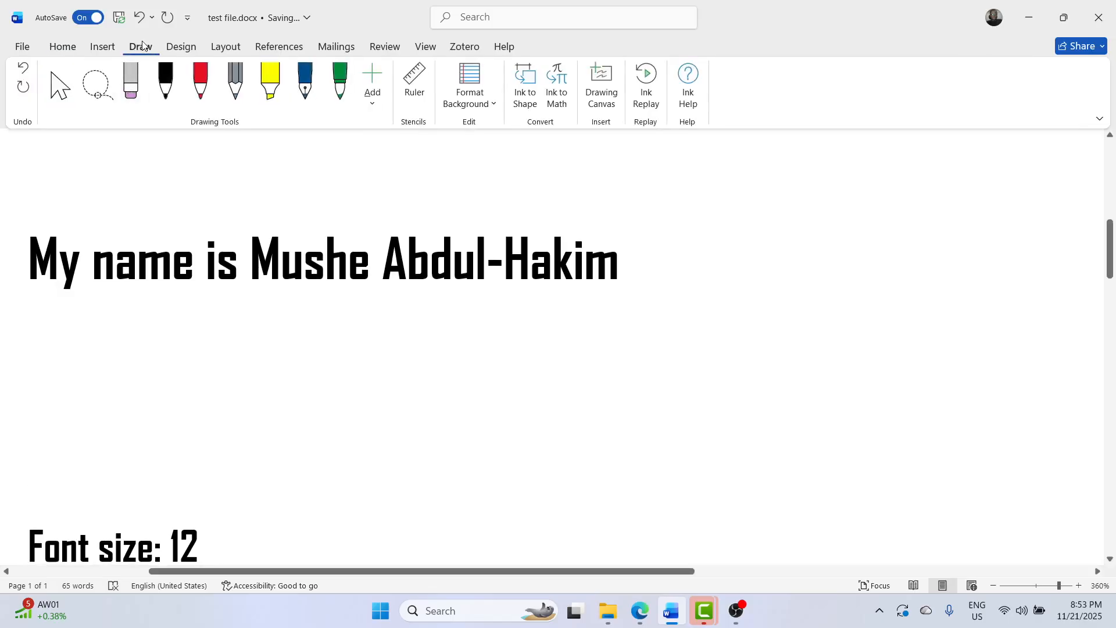
{"action": "left_click", "coordinate": [199, 84]}
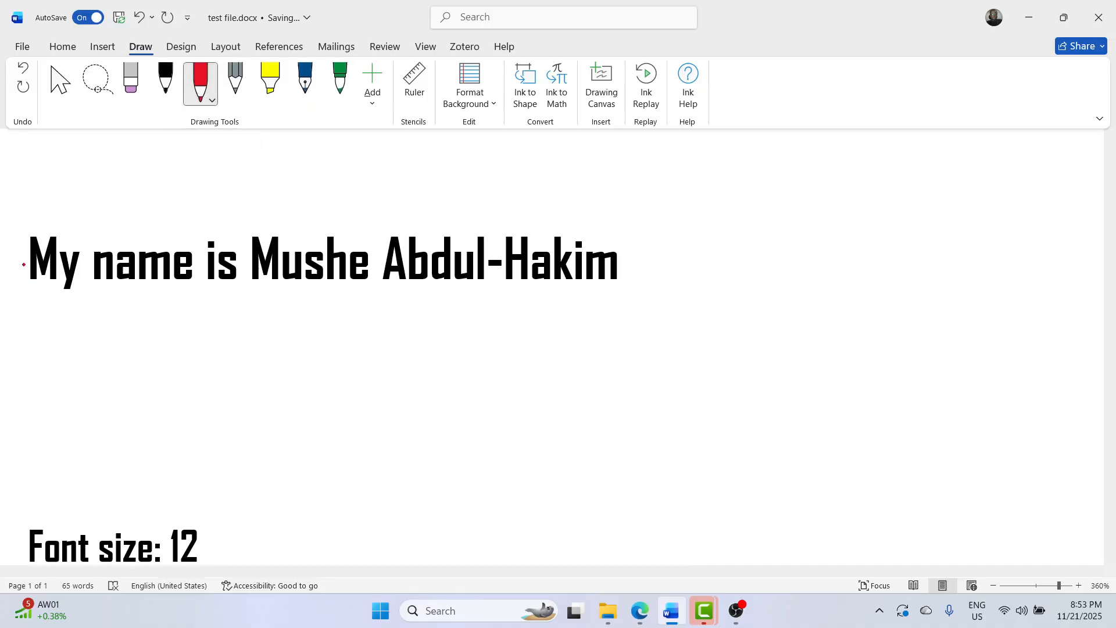
{"action": "mouse_move", "coordinate": [18, 262]}
{"action": "left_mouse_down"}
{"action": "mouse_move", "coordinate": [250, 275]}
{"action": "mouse_move", "coordinate": [309, 265]}
{"action": "left_mouse_up"}
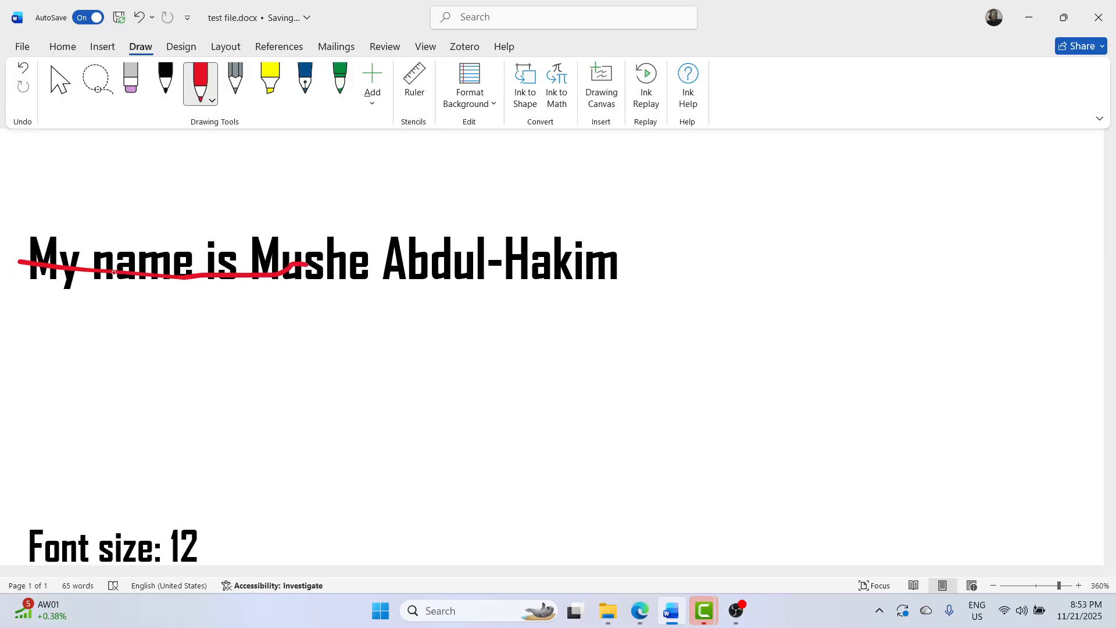
{"action": "left_click", "coordinate": [61, 47]}
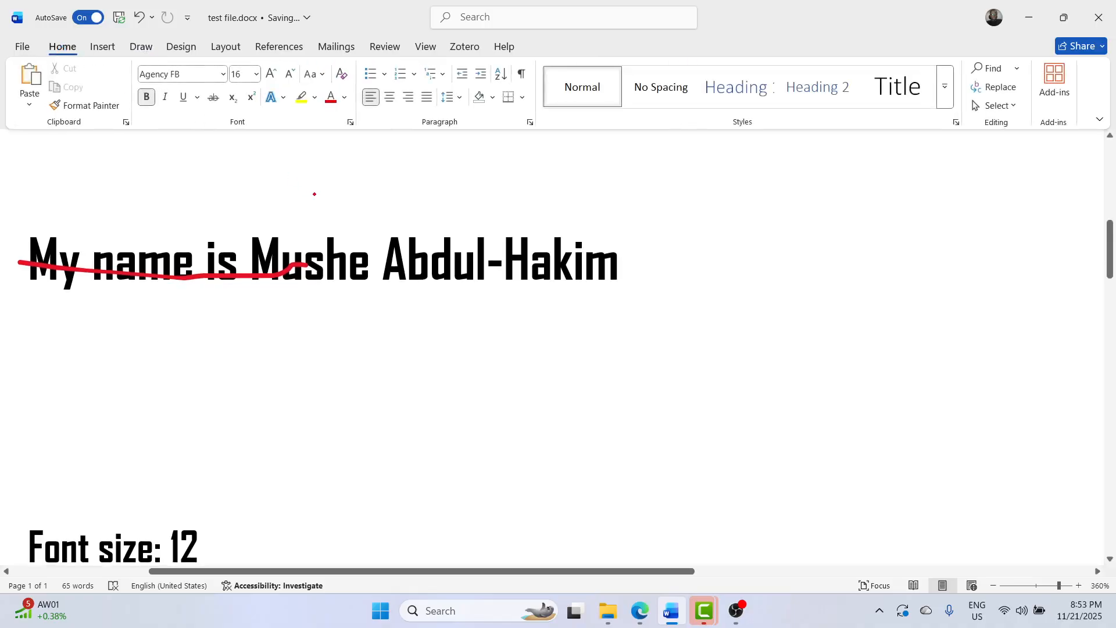
{"action": "key", "text": "ctrl+z"}
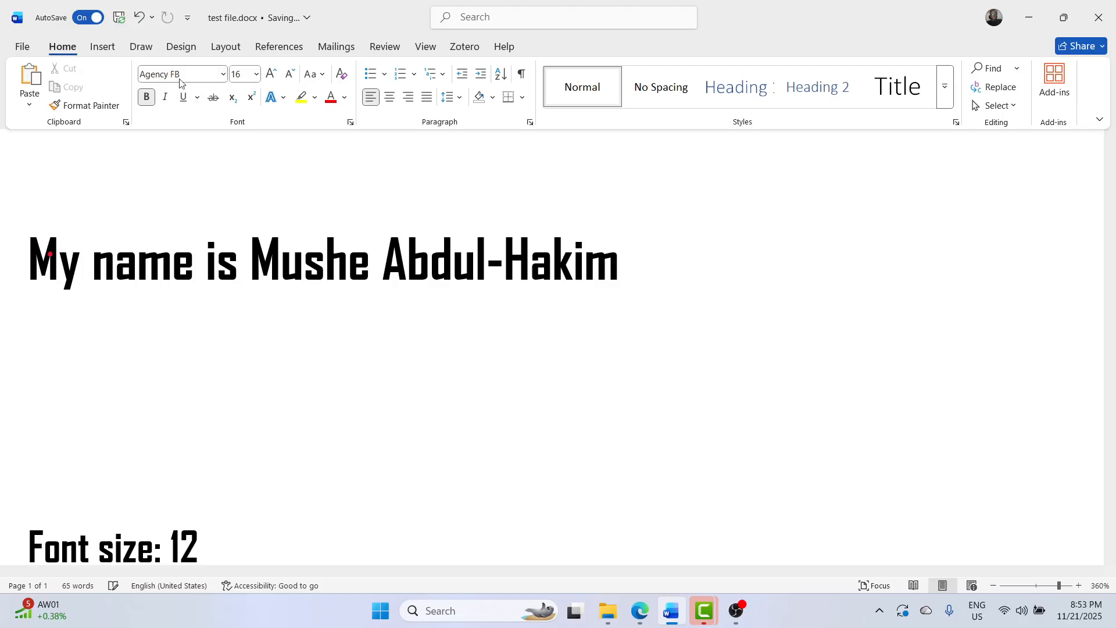
{"action": "left_click", "coordinate": [138, 48]}
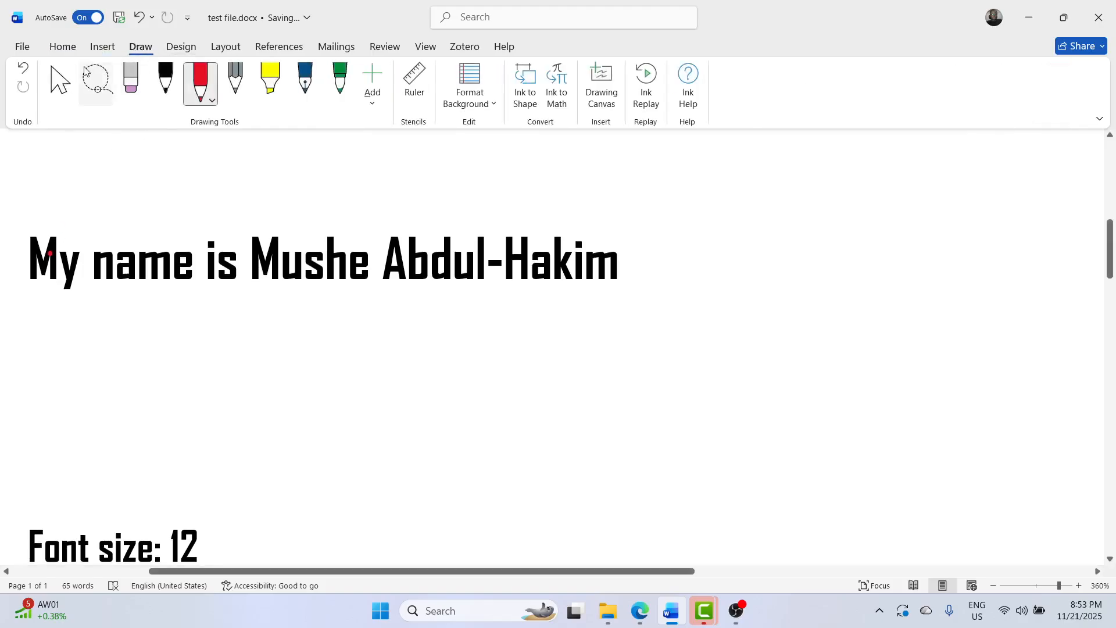
{"action": "left_click", "coordinate": [60, 82]}
{"action": "left_click", "coordinate": [63, 47]}
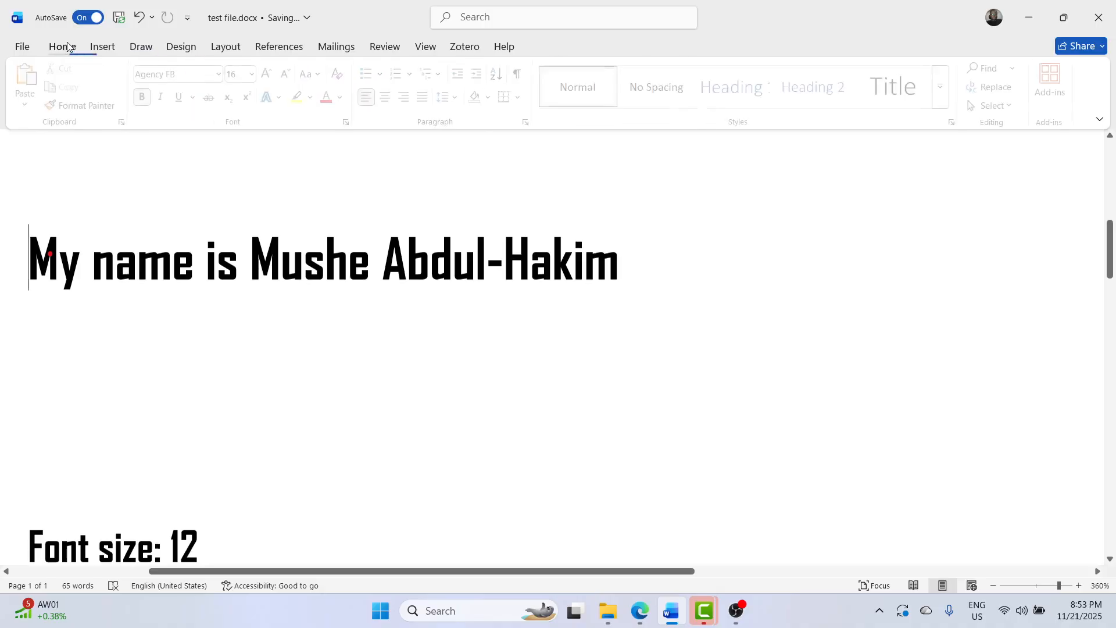
- Select the whole name sentence and clear its character formatting
{"action": "double_click", "coordinate": [37, 273]}
{"action": "triple_click", "coordinate": [37, 273]}
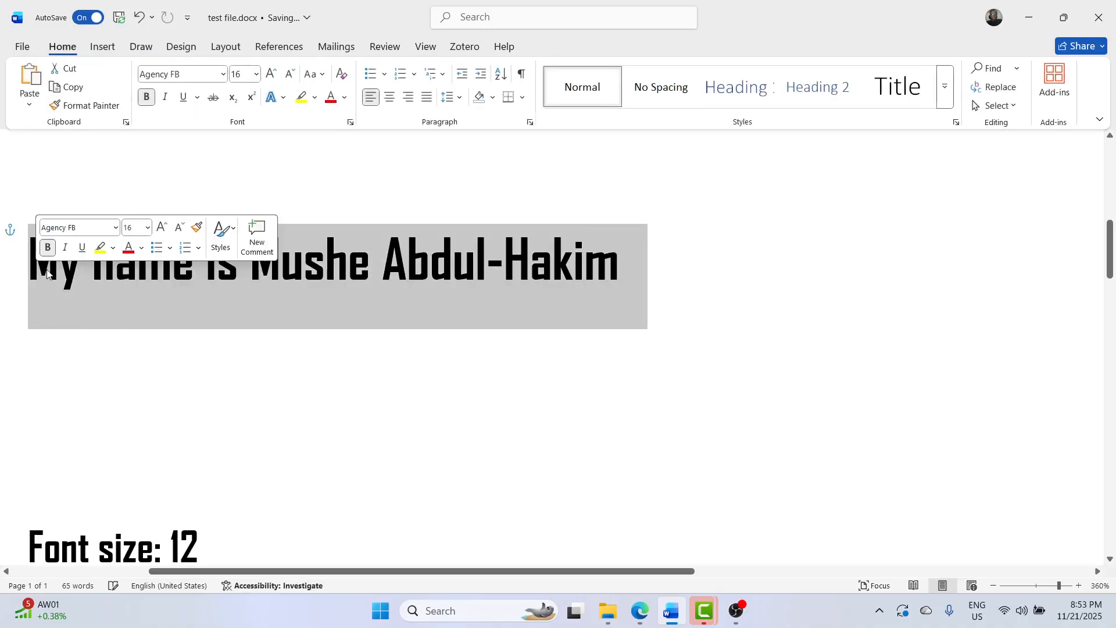
{"action": "key", "text": "ctrl+space"}
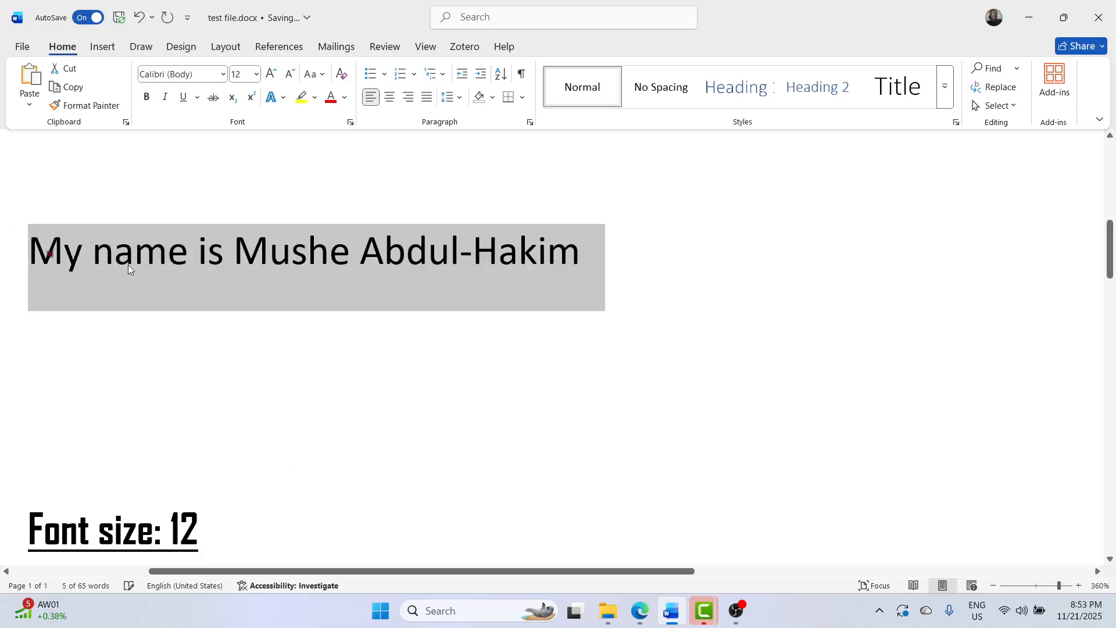
- Try strikethrough on the whole name sentence, undo it, and apply strikethrough only to the first name
{"action": "left_click", "coordinate": [213, 98]}
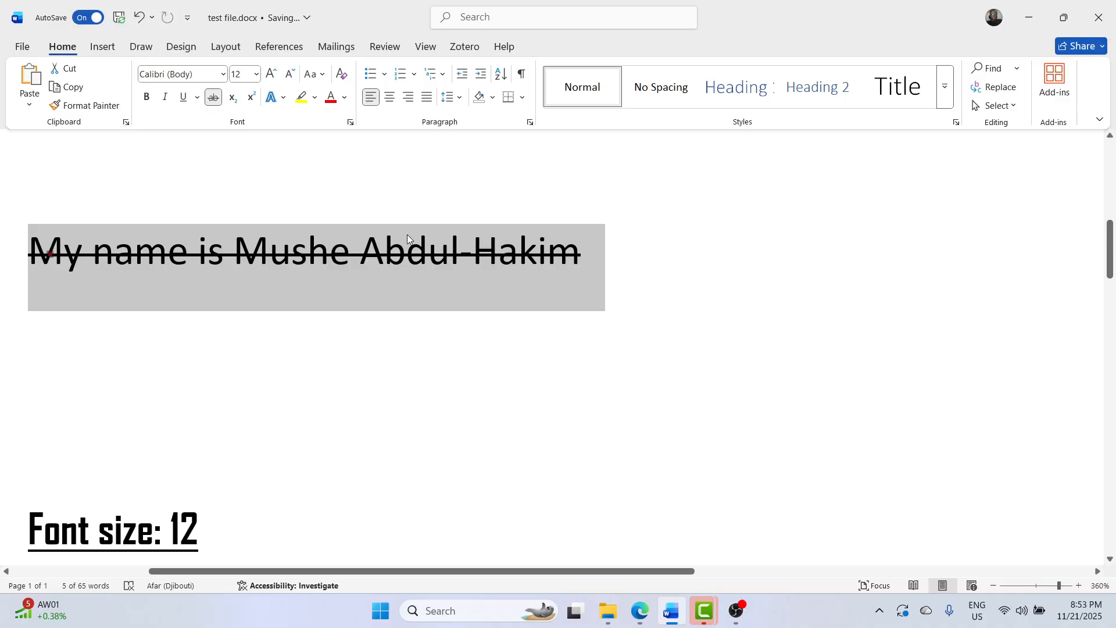
{"action": "key", "text": "ctrl+z"}
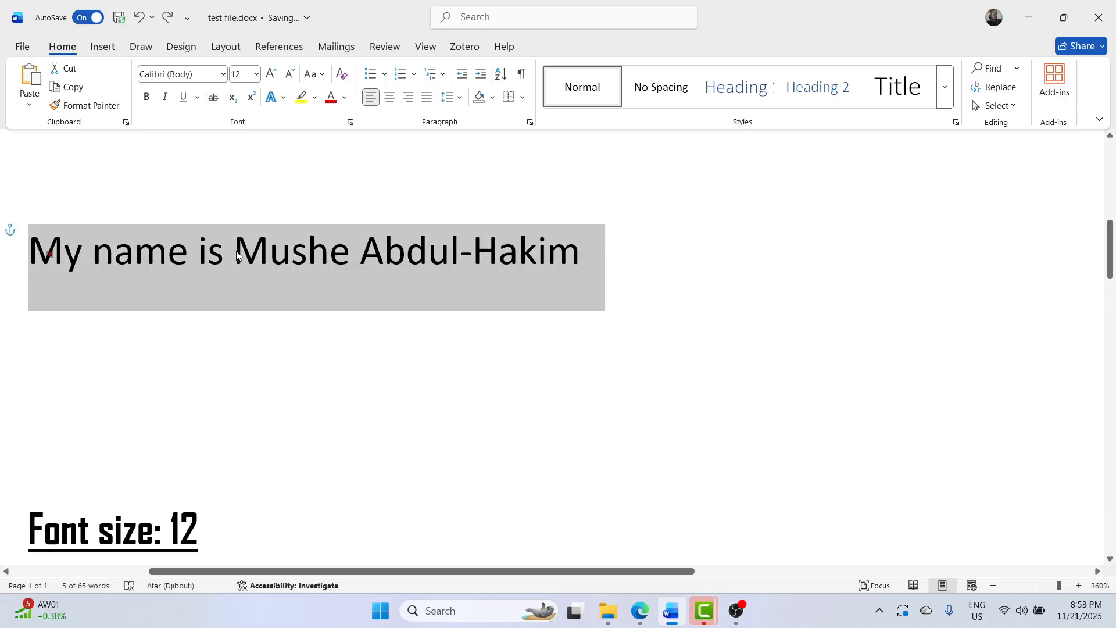
{"action": "double_click", "coordinate": [267, 254]}
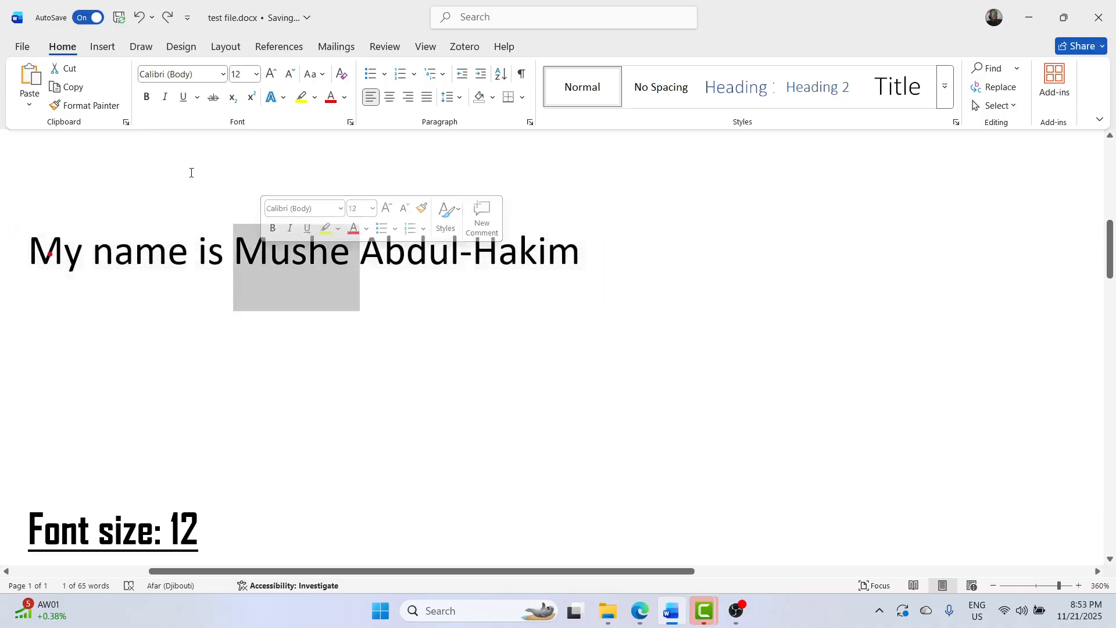
{"action": "left_click", "coordinate": [213, 102]}
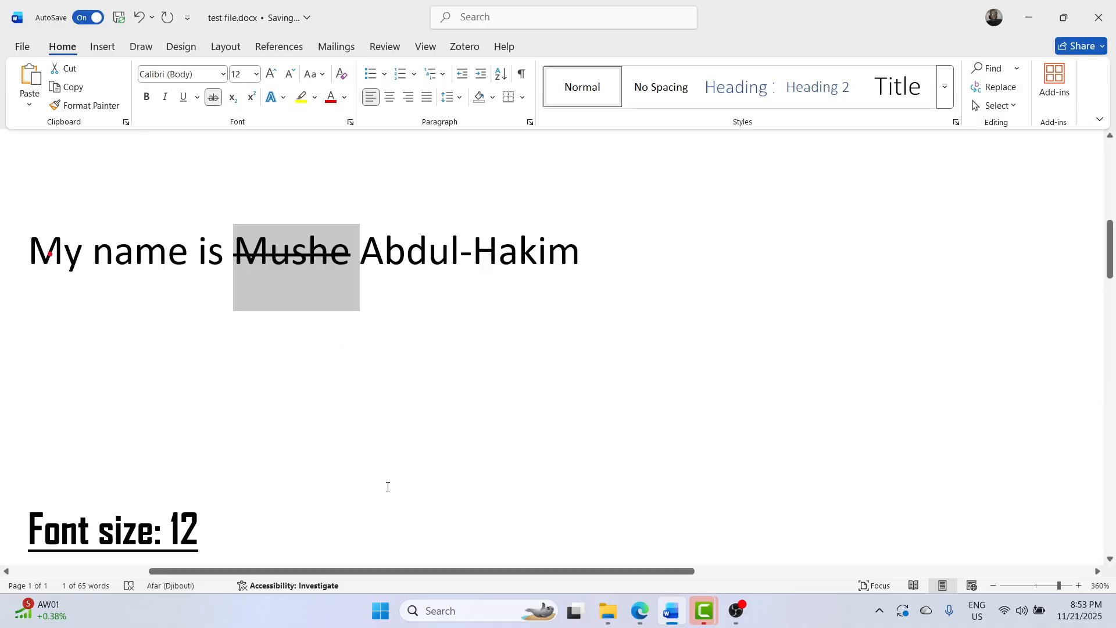
- Enter "X2 x3" at font size 16 on the empty line above the font size line
{"action": "left_click", "coordinate": [530, 440]}
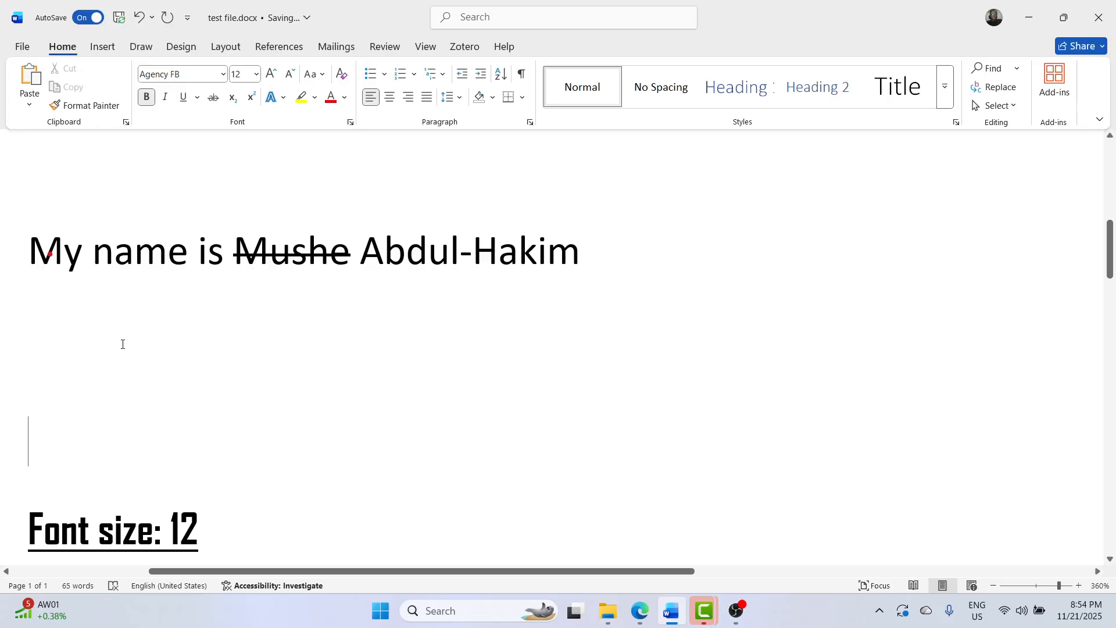
{"action": "key", "text": "ctrl+shift+period"}
{"action": "key", "text": "ctrl+shift+period"}
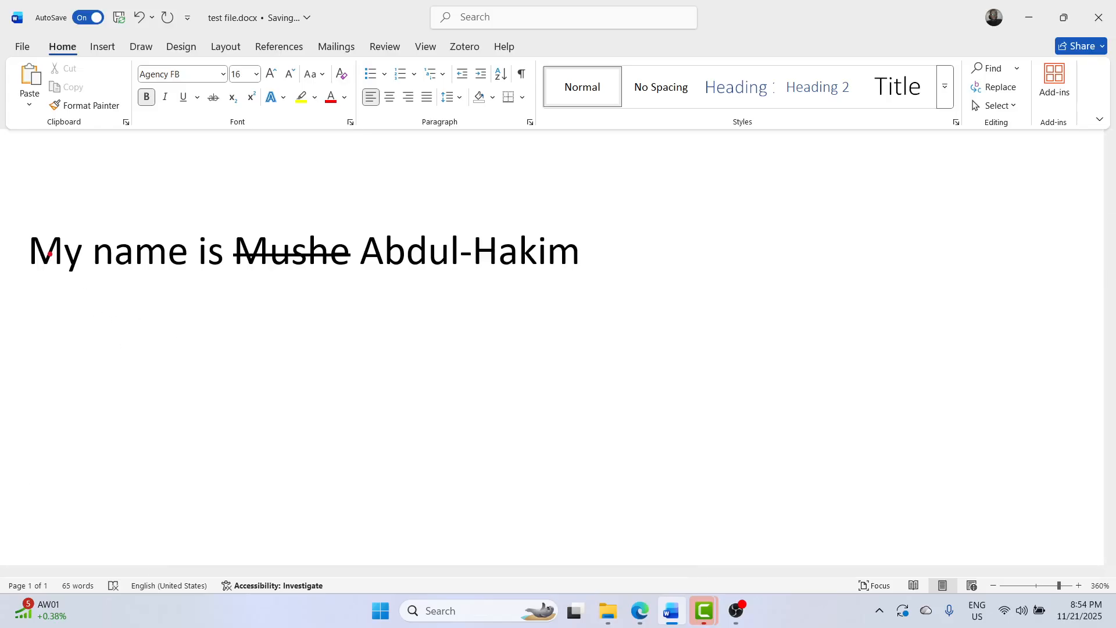
{"action": "type", "text": "X2"}
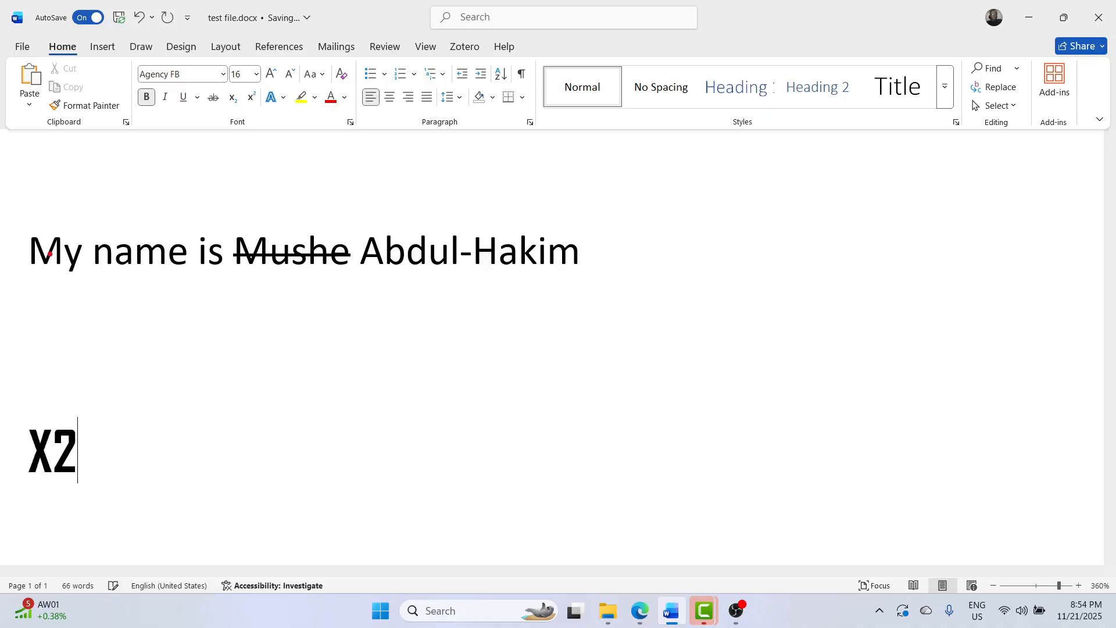
{"action": "type", "text": " x3"}
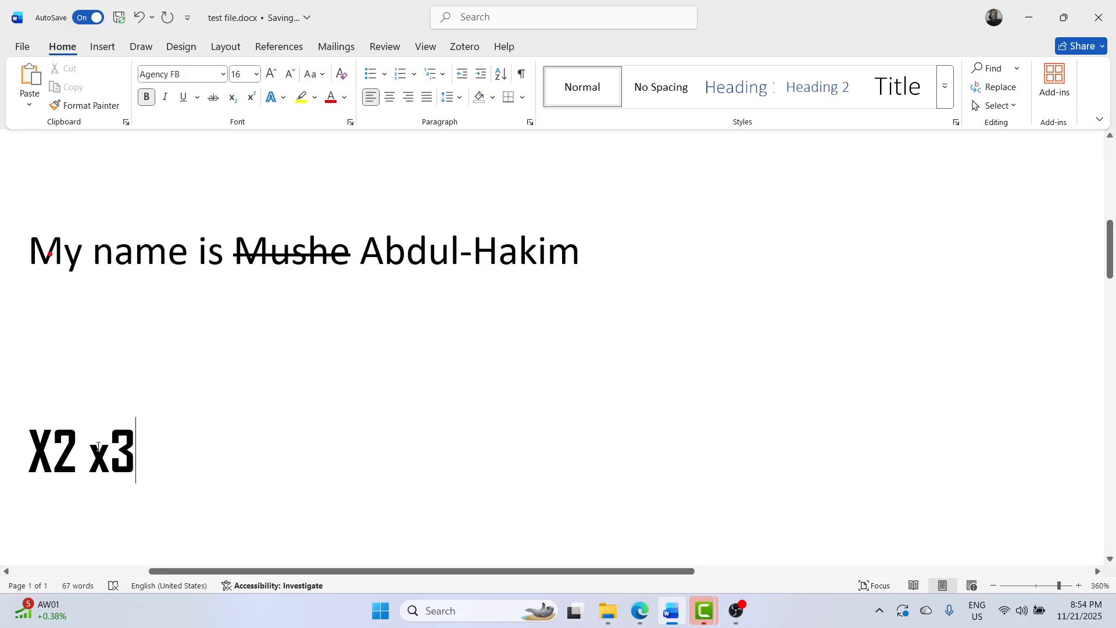
- Try subscript on the X of X2, and undo it
{"action": "left_click_drag", "start_coordinate": [71, 445], "coordinate": [48, 452]}
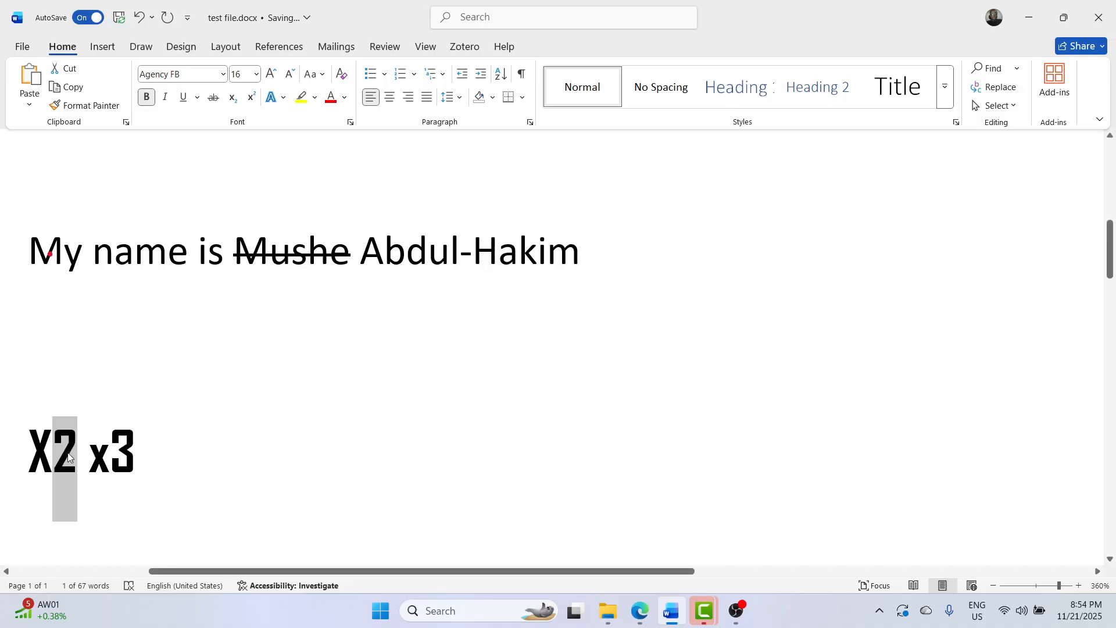
{"action": "double_click", "coordinate": [39, 442]}
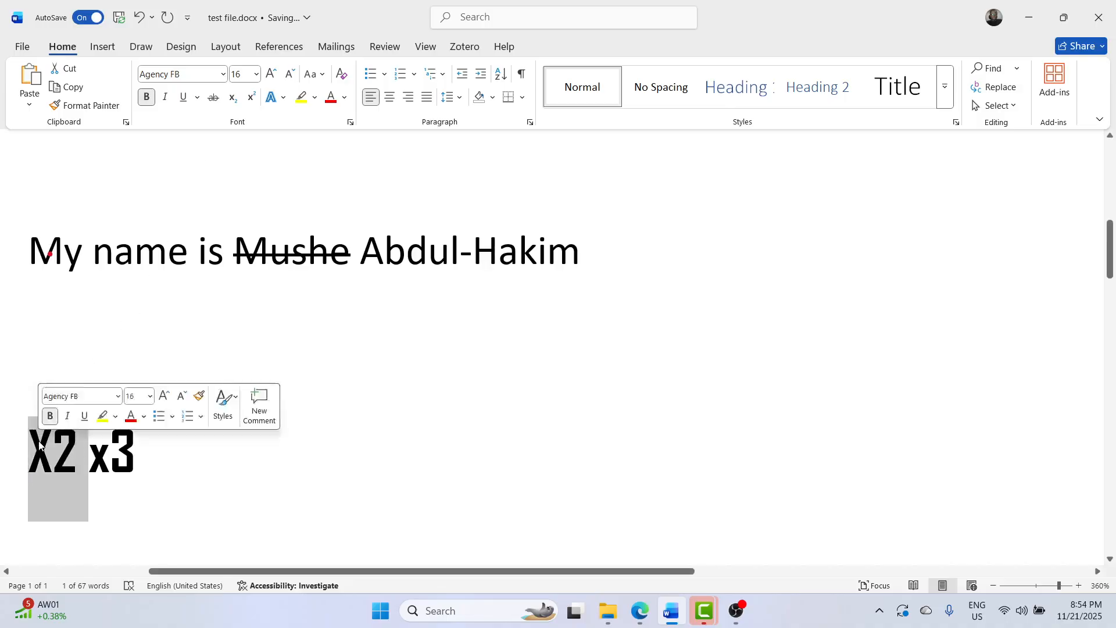
{"action": "left_click", "coordinate": [50, 447]}
{"action": "left_click_drag", "start_coordinate": [50, 448], "coordinate": [29, 448]}
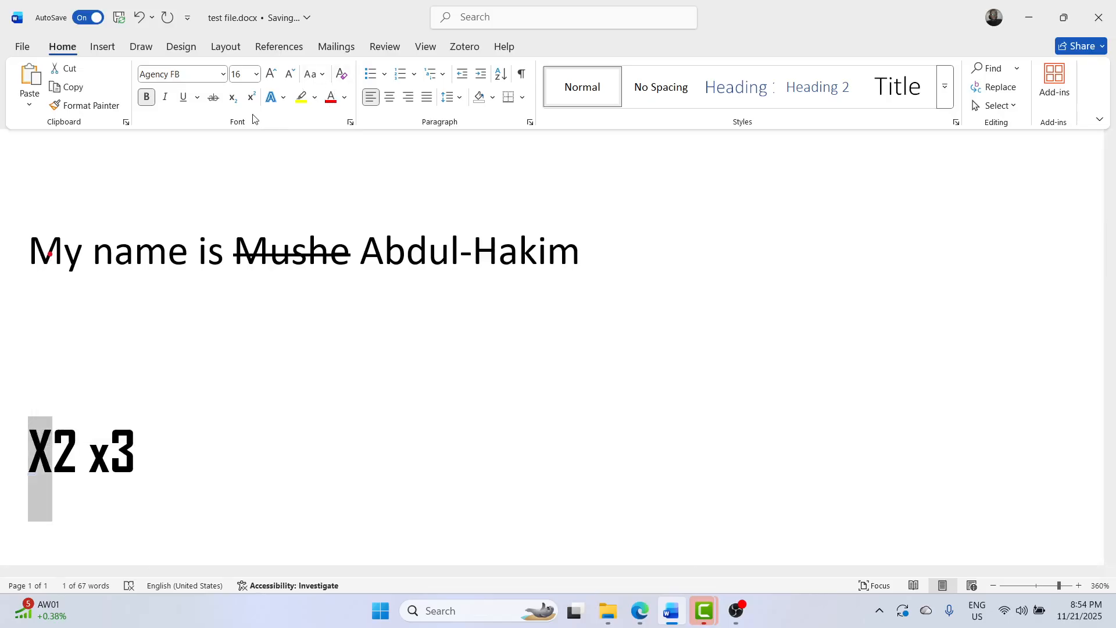
{"action": "left_click", "coordinate": [234, 103]}
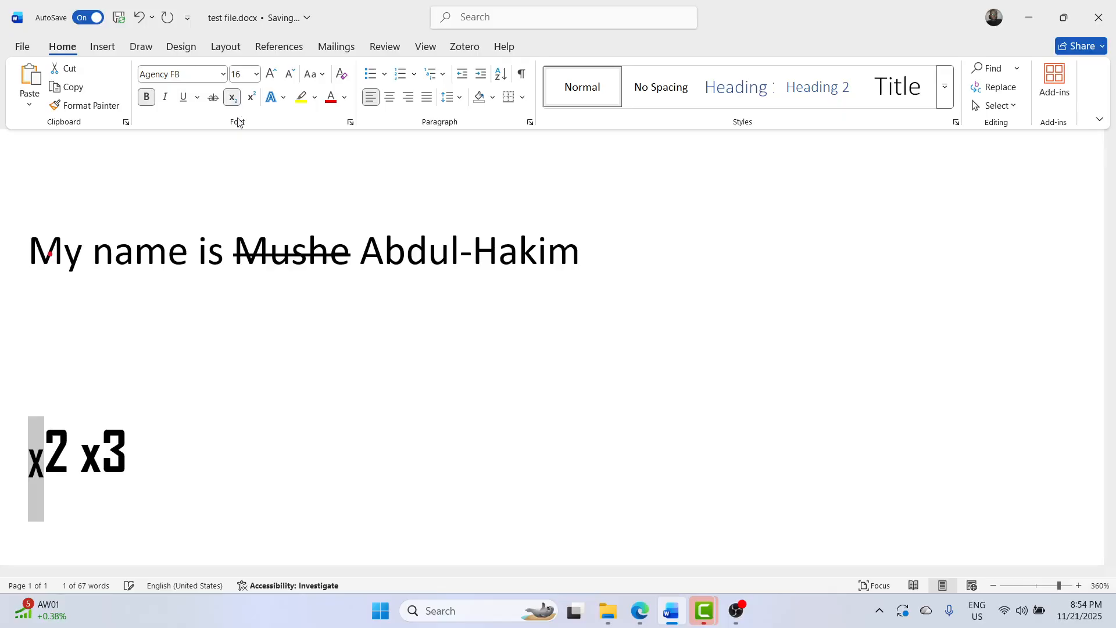
{"action": "key", "text": "ctrl+z"}
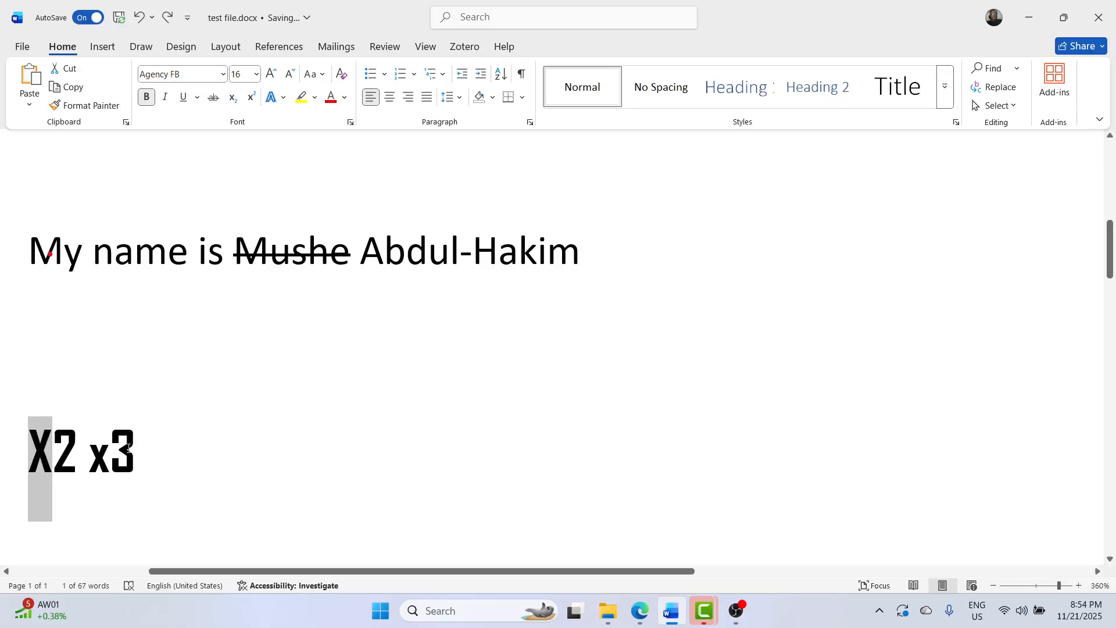
- Format the 2 in X2 as subscript
{"action": "double_click", "coordinate": [77, 457]}
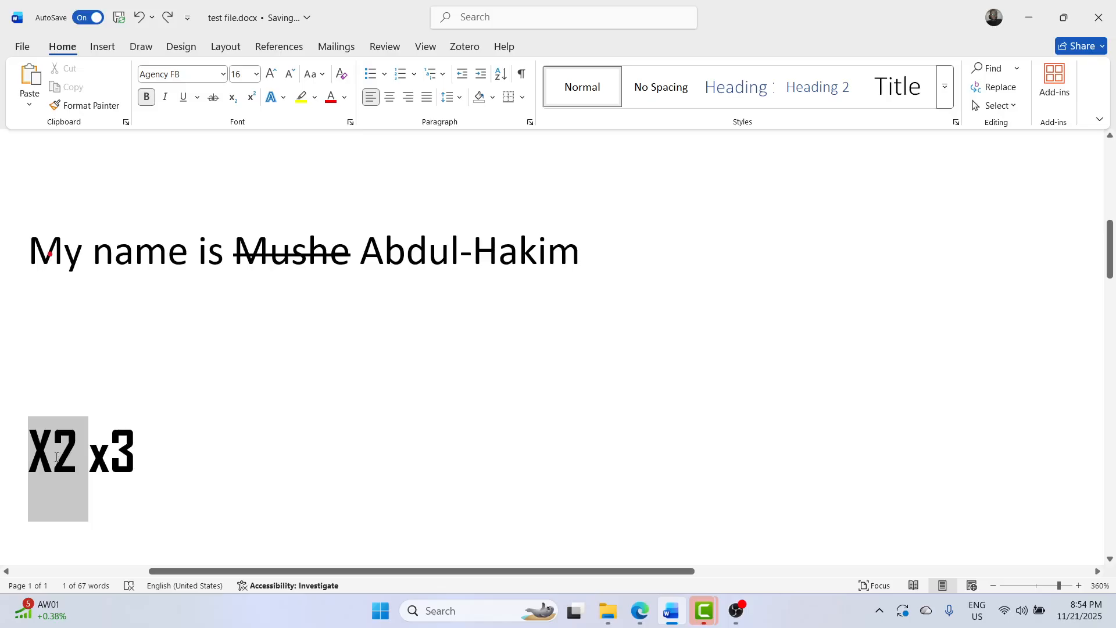
{"action": "left_click", "coordinate": [57, 458]}
{"action": "key", "text": "shift+Right"}
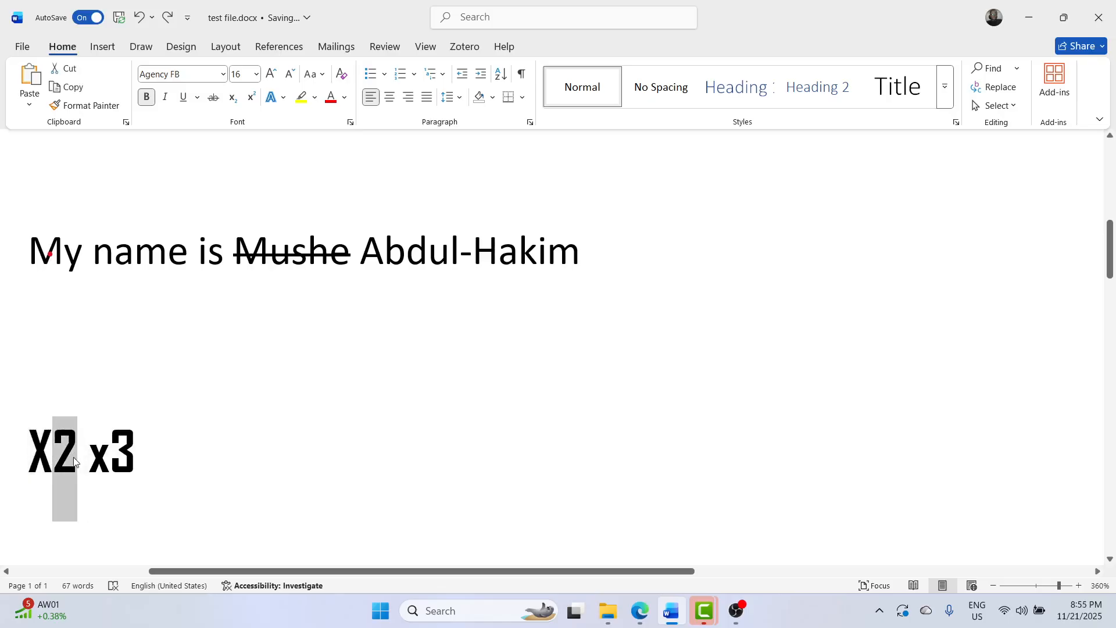
{"action": "left_click", "coordinate": [233, 97]}
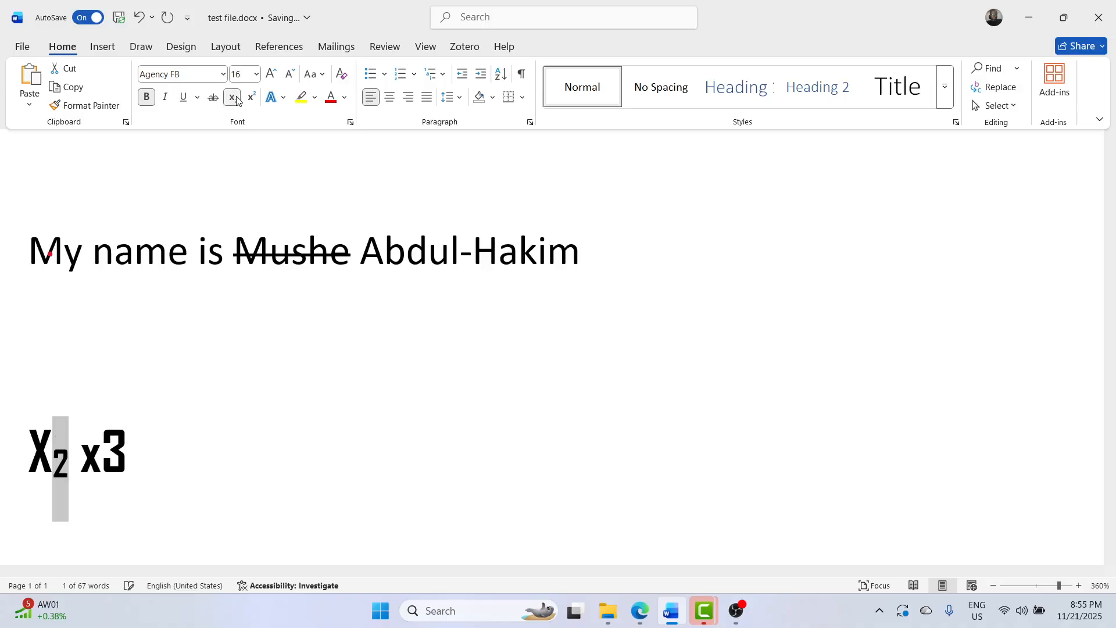
{"action": "left_click", "coordinate": [150, 443]}
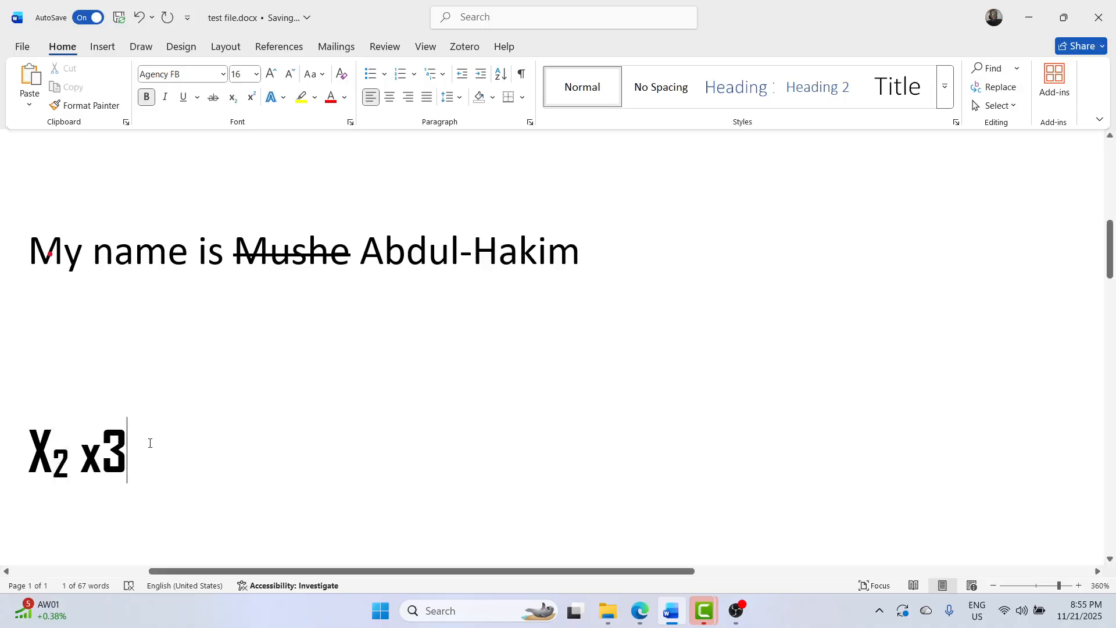
- Format the 3 in x3 as superscript
{"action": "left_click_drag", "start_coordinate": [124, 445], "coordinate": [104, 444]}
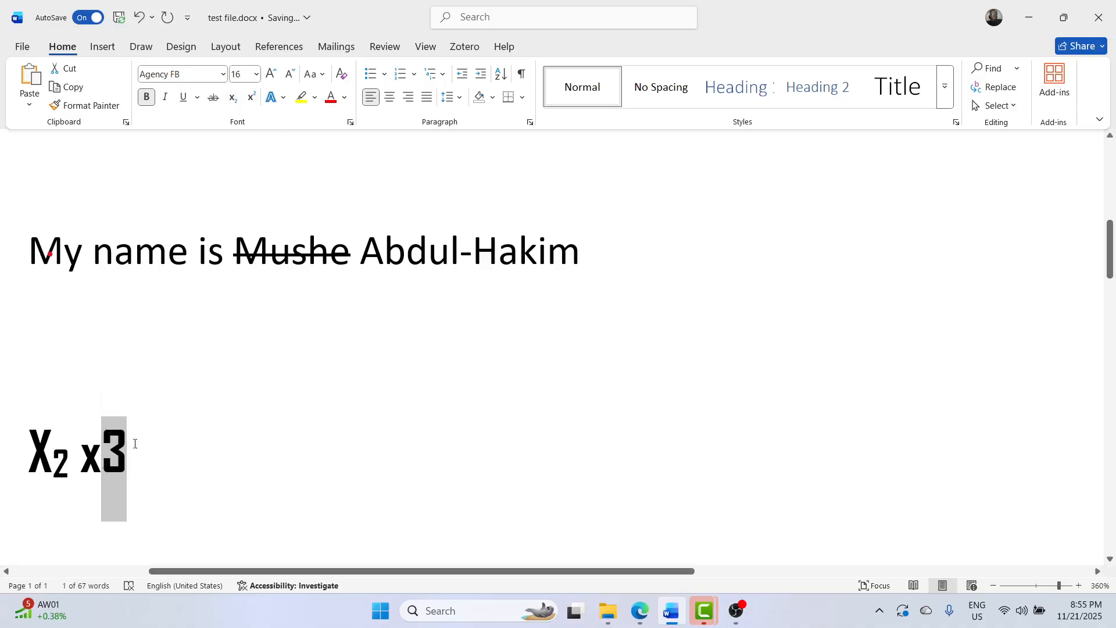
{"action": "left_click", "coordinate": [257, 101]}
{"action": "left_click", "coordinate": [320, 452]}
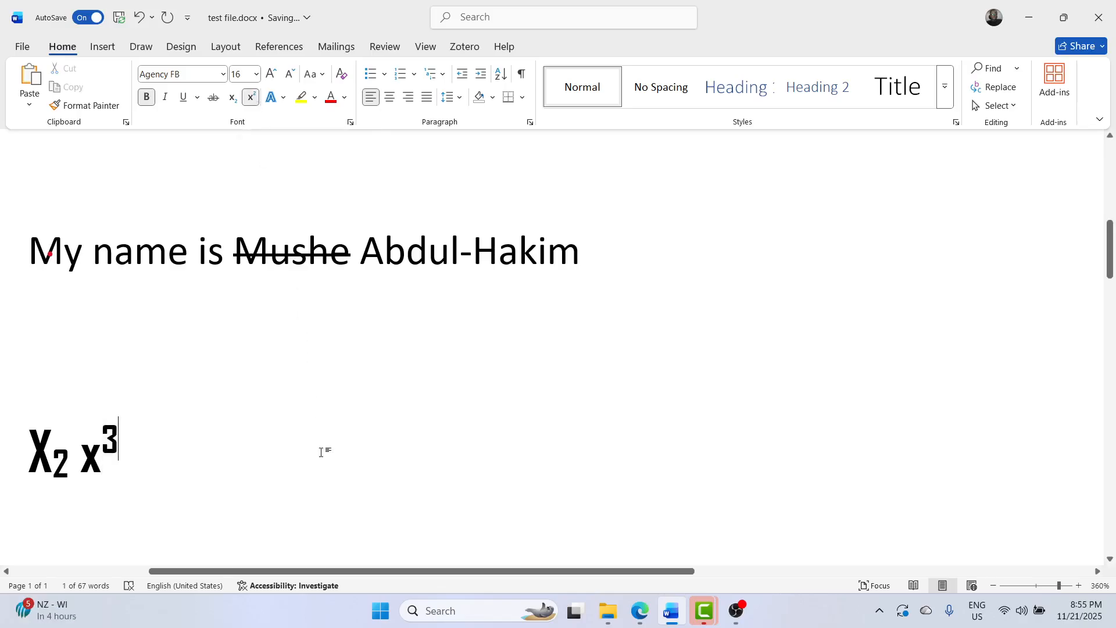
{"action": "left_click_drag", "start_coordinate": [148, 476], "coordinate": [6, 448]}
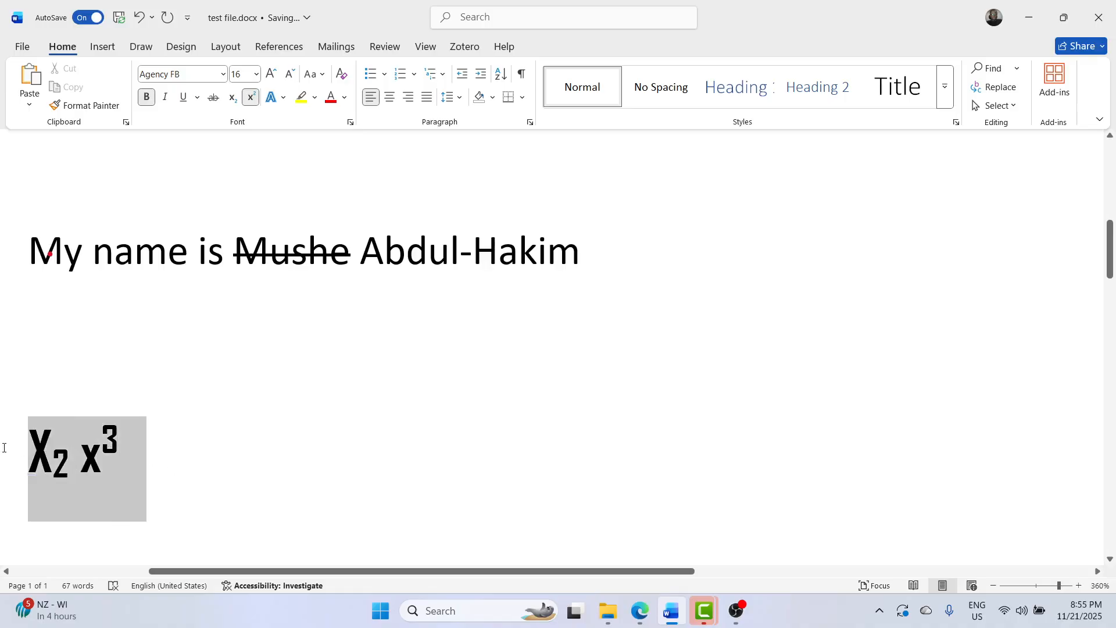
{"action": "left_click", "coordinate": [55, 465]}
{"action": "left_click_drag", "start_coordinate": [74, 469], "coordinate": [1, 460]}
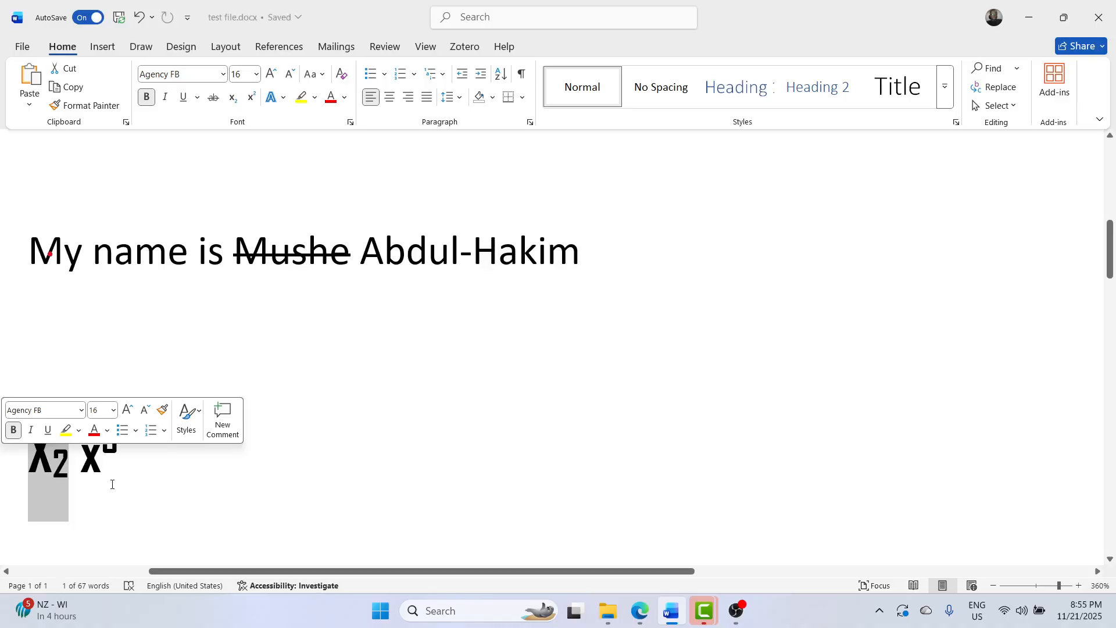
{"action": "left_click", "coordinate": [269, 469]}
{"action": "left_click_drag", "start_coordinate": [270, 469], "coordinate": [2, 251]}
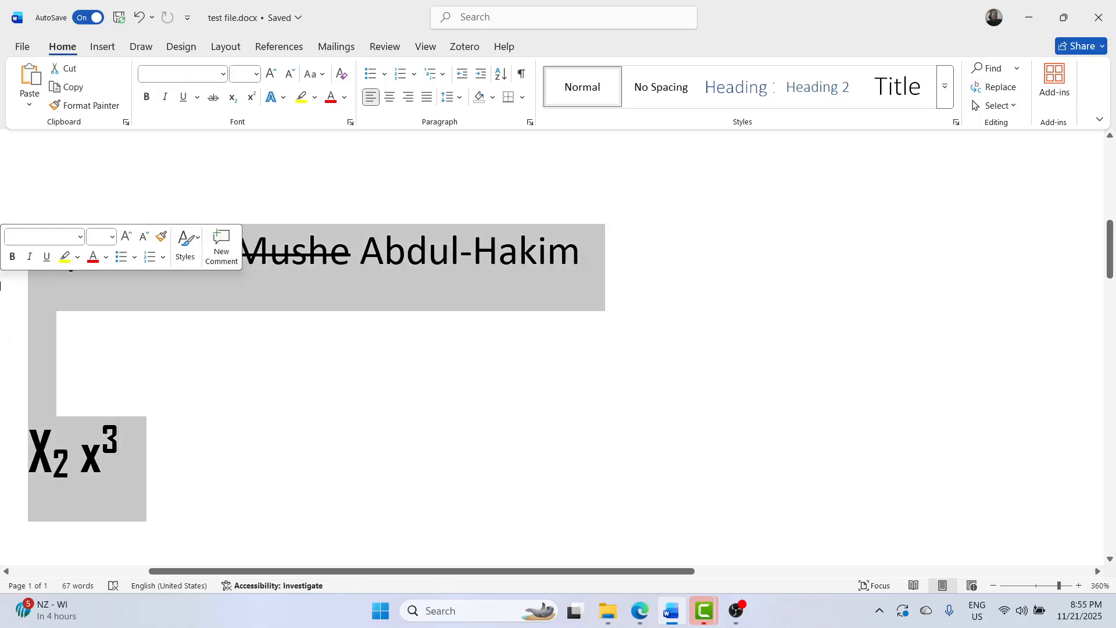
{"action": "left_click", "coordinate": [117, 395]}
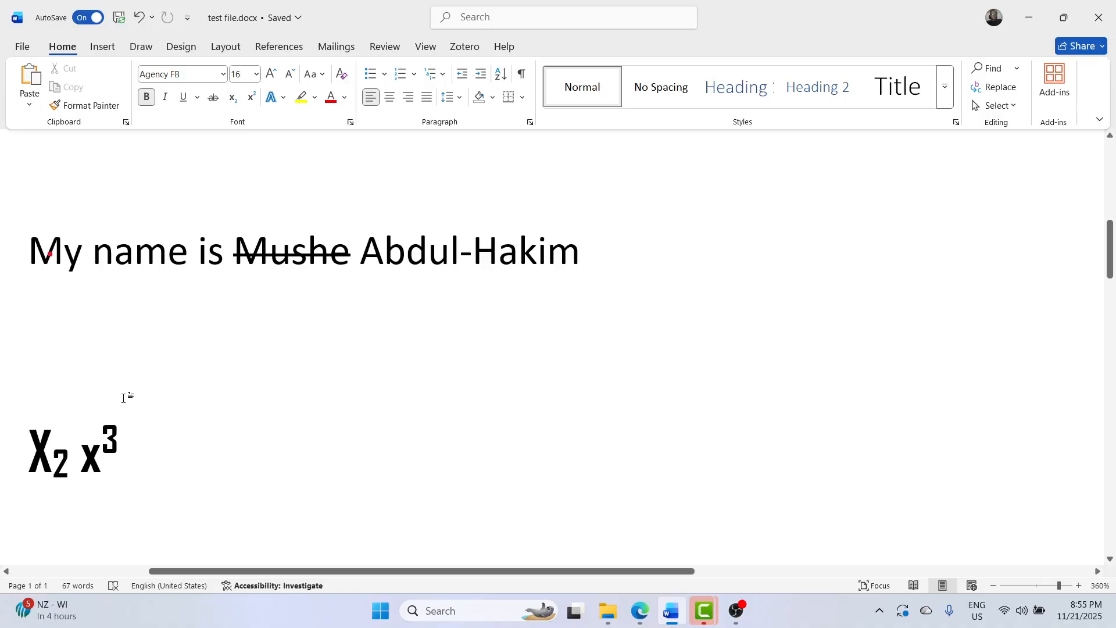
- Switch to the Google Meet call in the browser to read the chat messages, and return to the Word document
{"action": "mouse_move", "coordinate": [630, 619]}
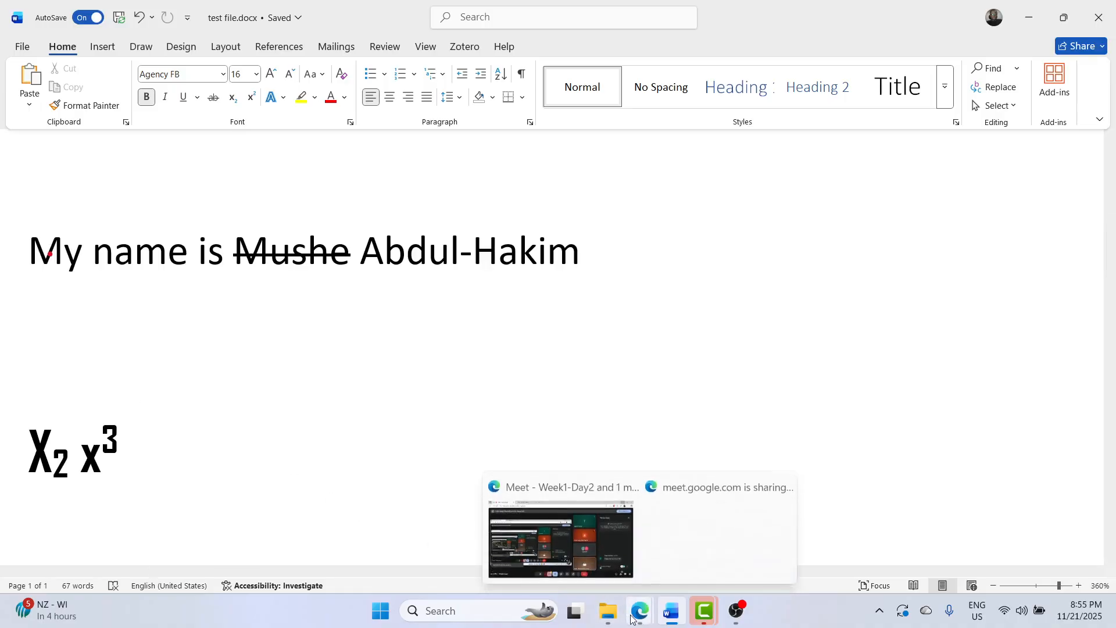
{"action": "mouse_move", "coordinate": [582, 559]}
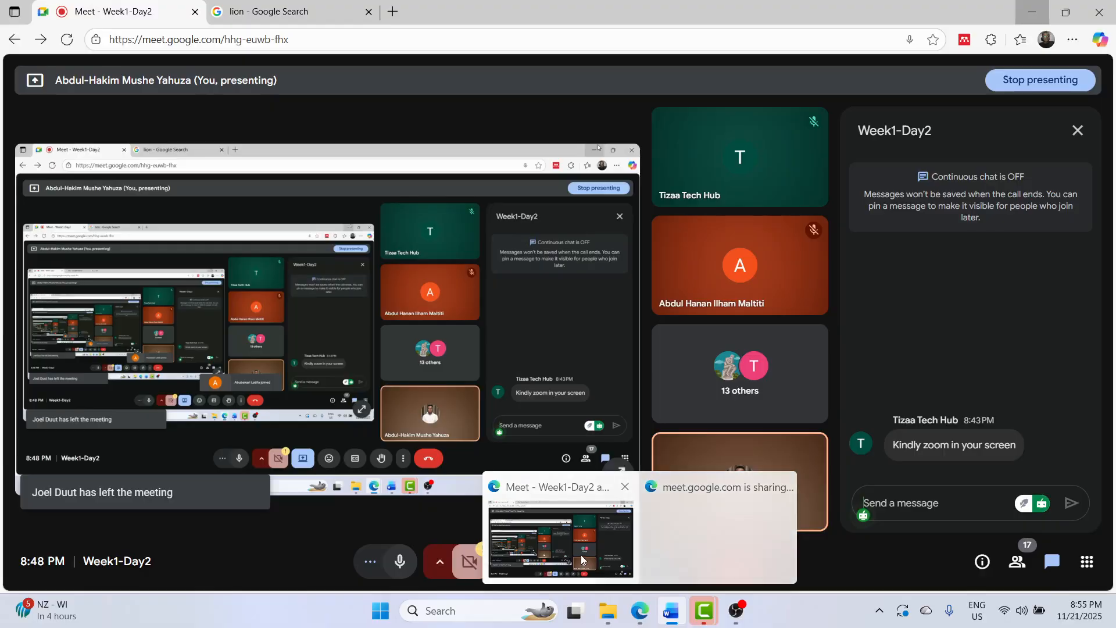
{"action": "left_click", "coordinate": [582, 560]}
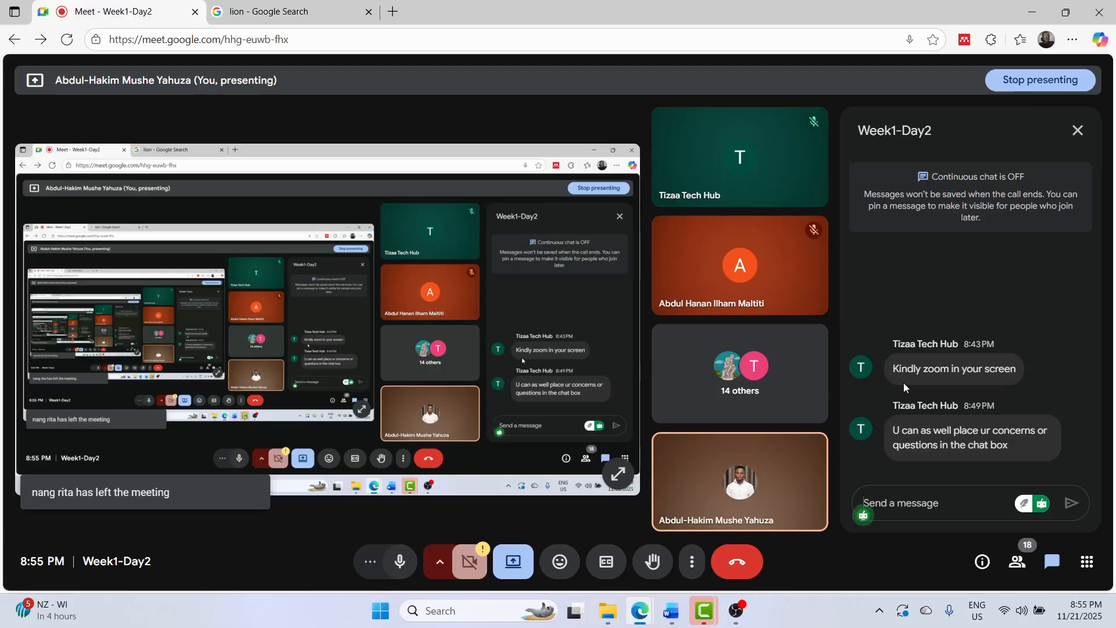
{"action": "left_click", "coordinate": [1024, 7]}
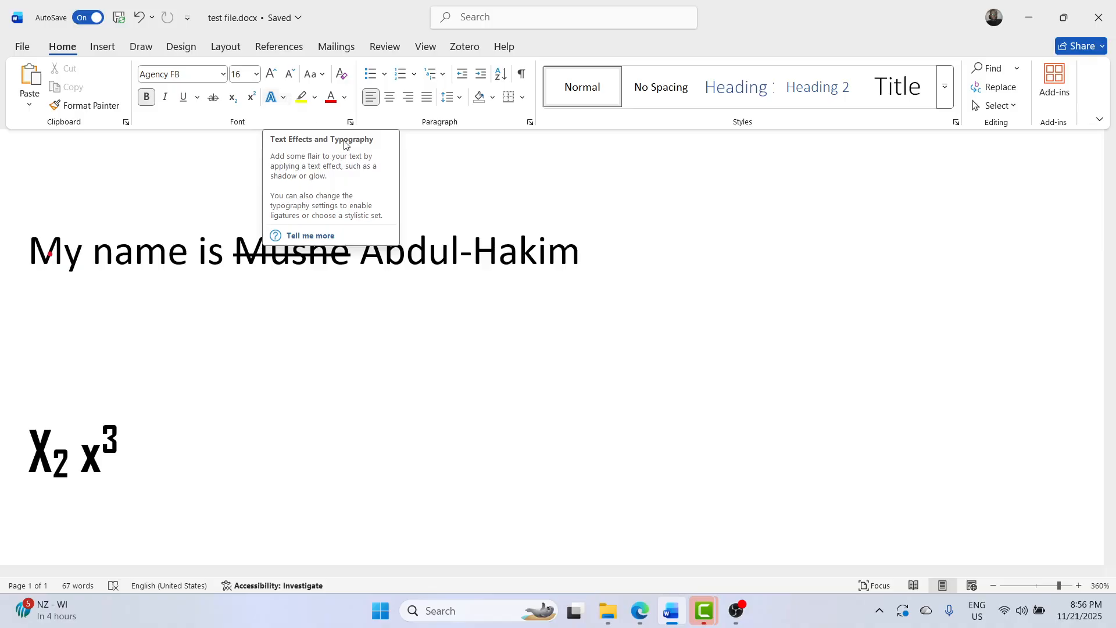
- Move the hyphenated name at the end of the name sentence onto its own line below
{"action": "left_click_drag", "start_coordinate": [559, 267], "coordinate": [361, 261]}
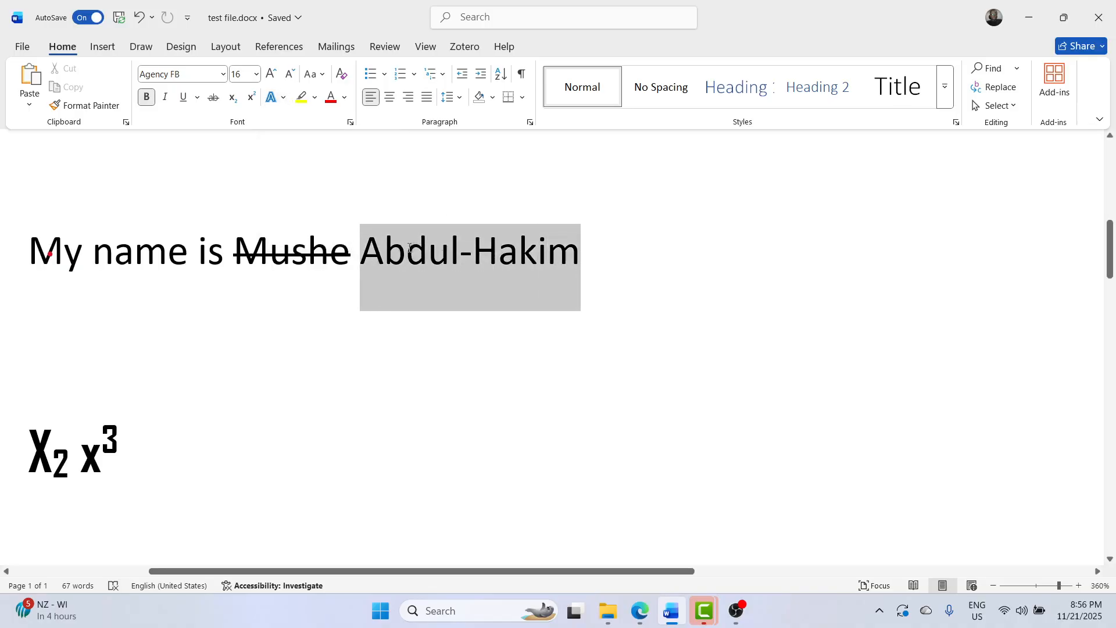
{"action": "key", "text": "Left"}
{"action": "key", "text": "Return"}
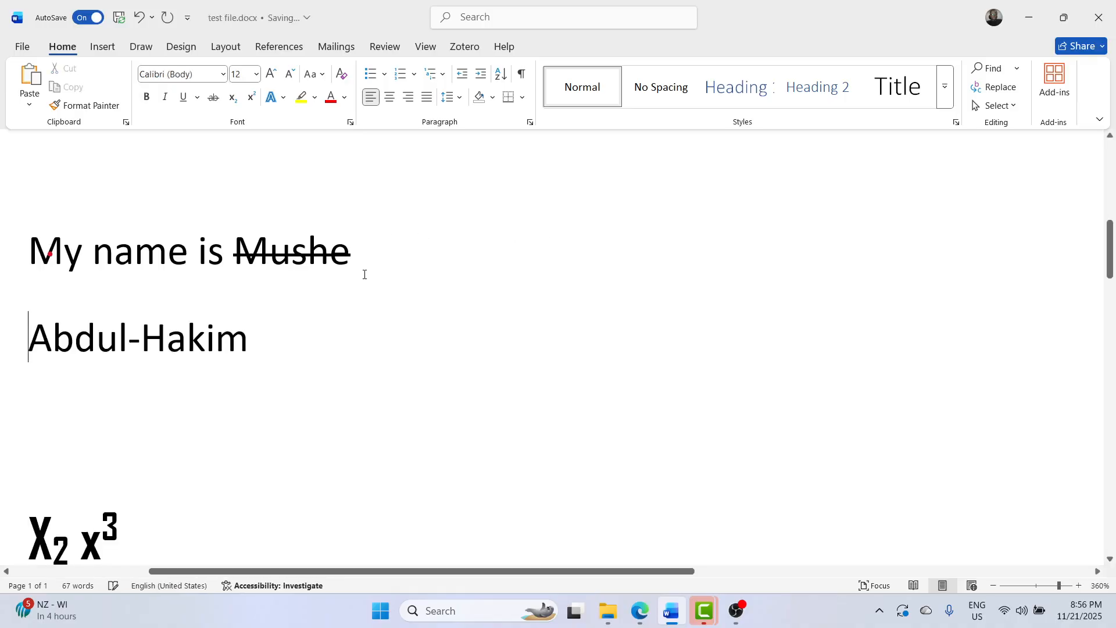
- Apply the blue gradient text effect with reflection to the hyphenated name on its own line
{"action": "left_click_drag", "start_coordinate": [267, 336], "coordinate": [42, 335]}
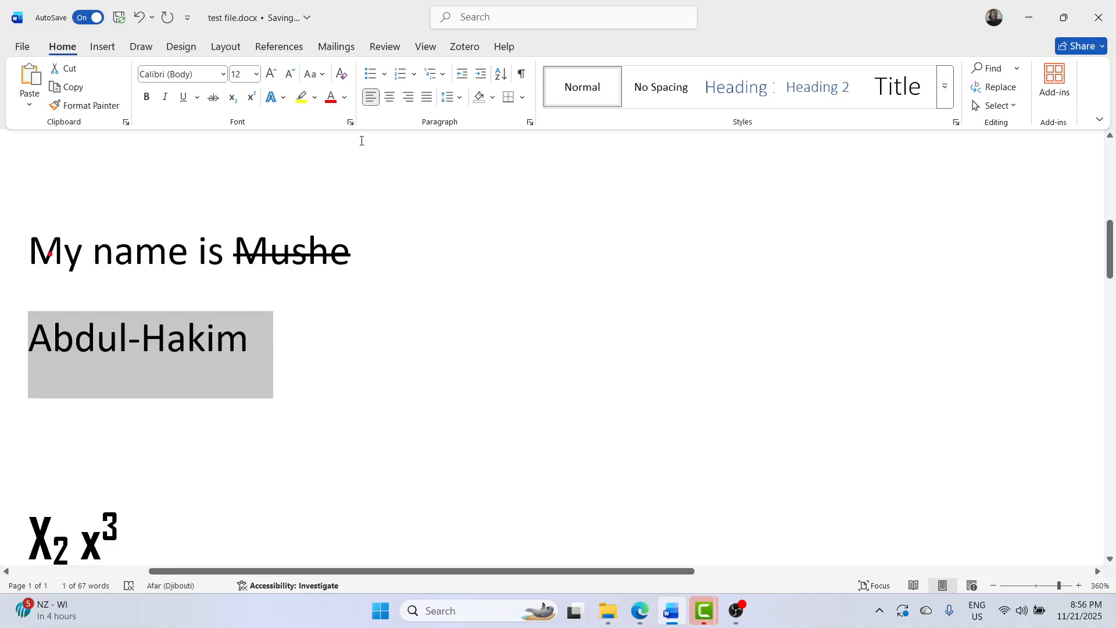
{"action": "left_click", "coordinate": [283, 103]}
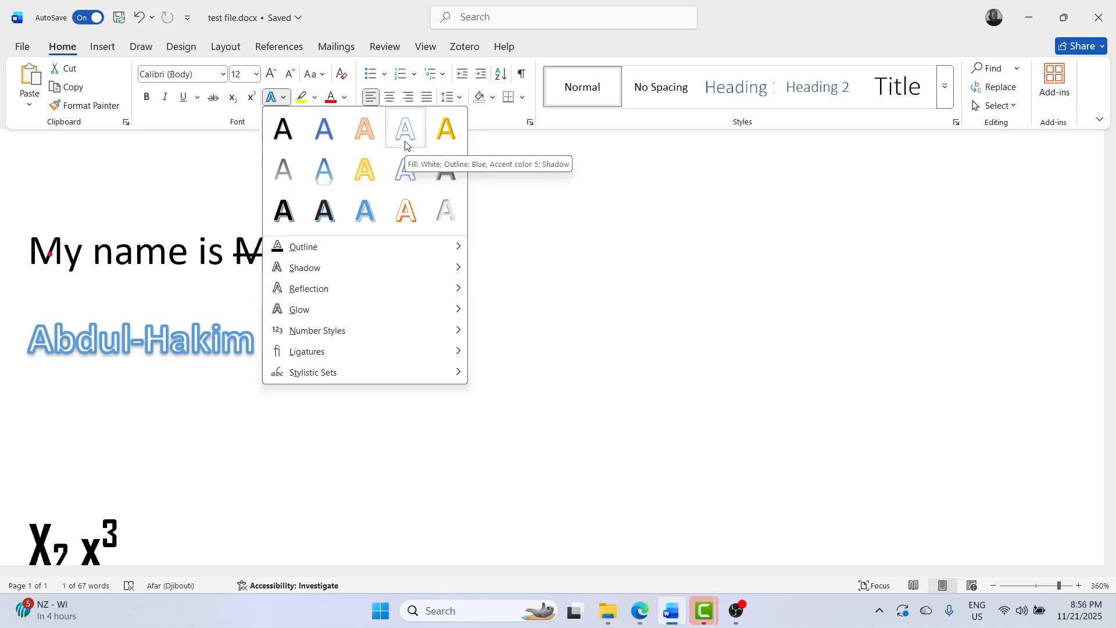
{"action": "left_click", "coordinate": [1079, 586]}
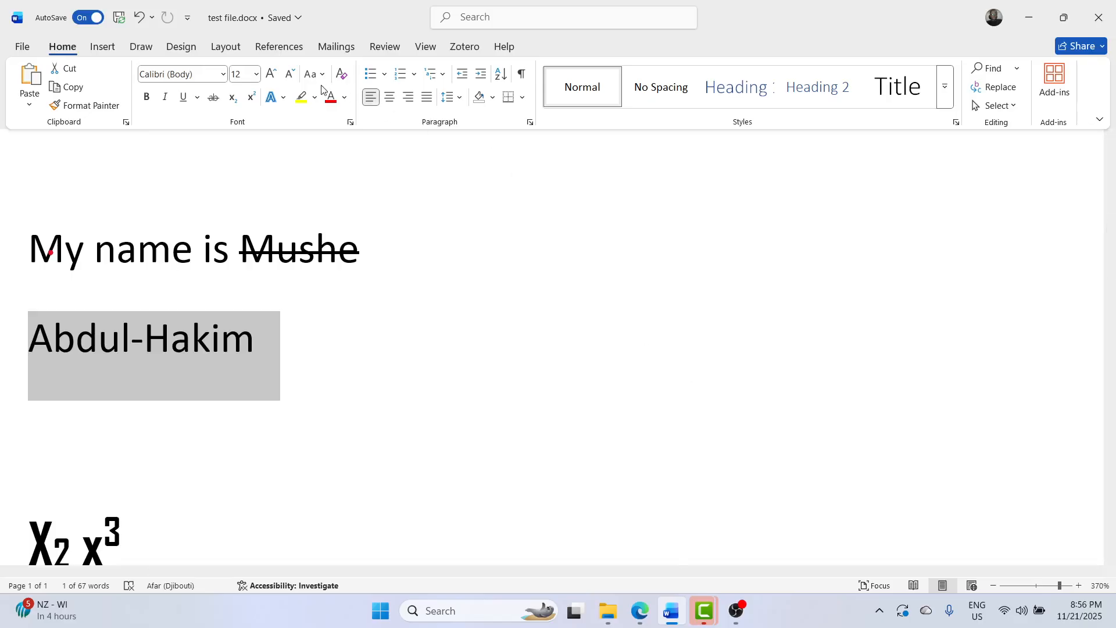
{"action": "left_click", "coordinate": [284, 97]}
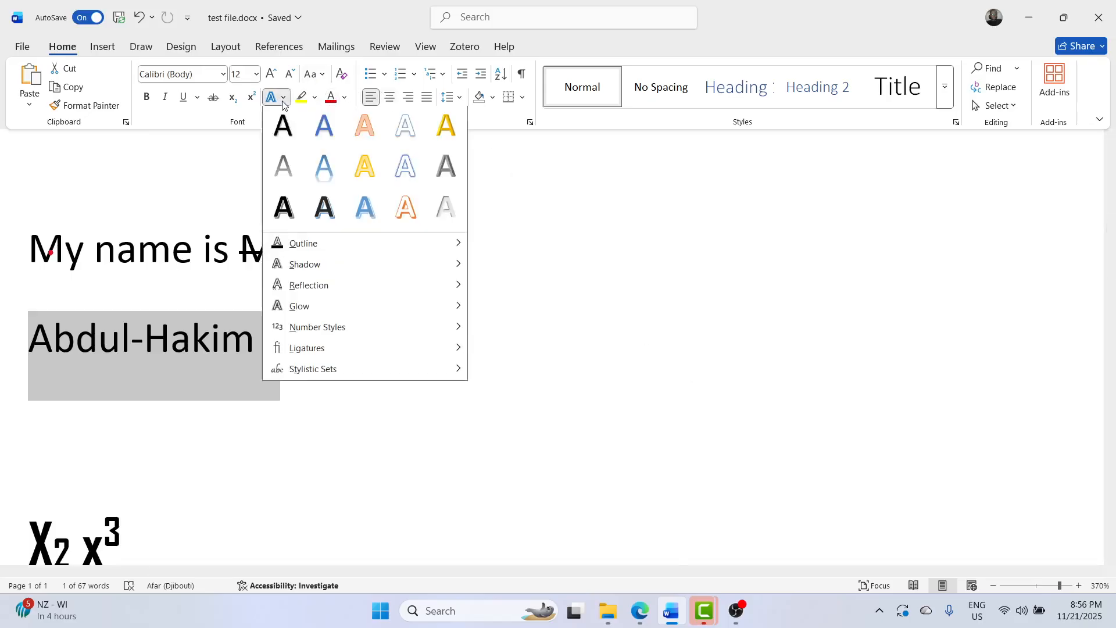
{"action": "left_click", "coordinate": [333, 168]}
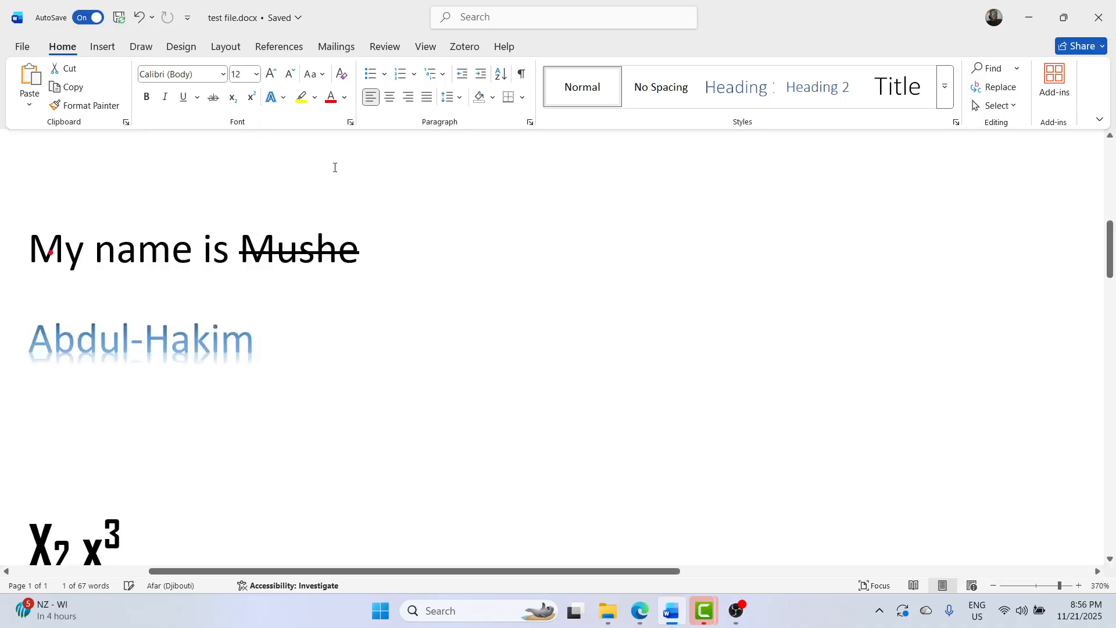
{"action": "left_click", "coordinate": [325, 419]}
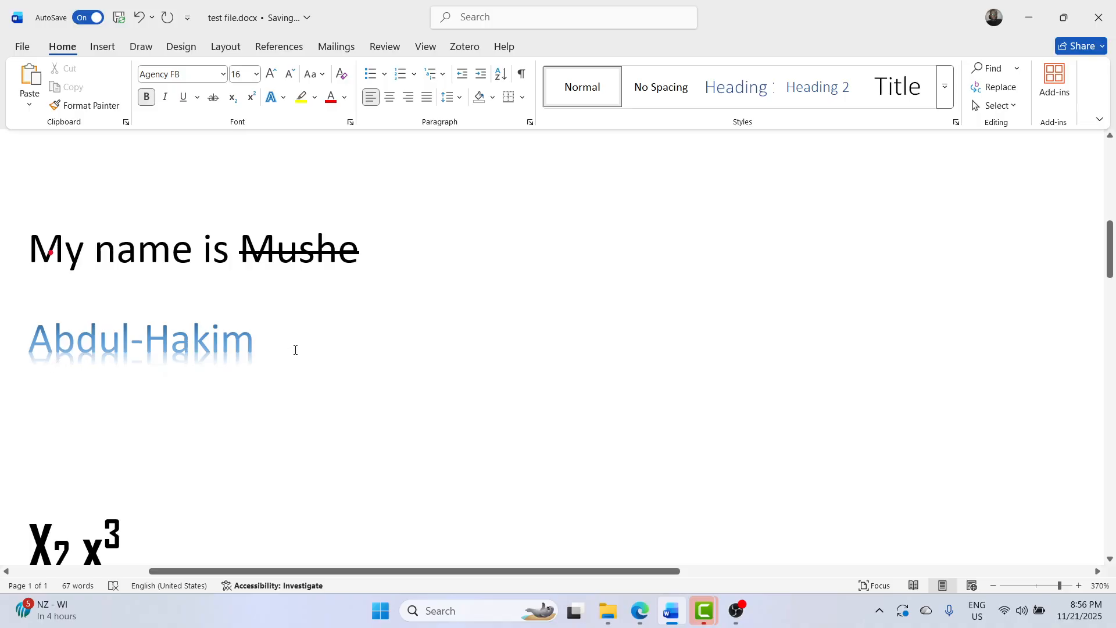
- Apply the white-filled, orange-outlined text effect with shadow to the hyphenated name
{"action": "triple_click", "coordinate": [210, 349]}
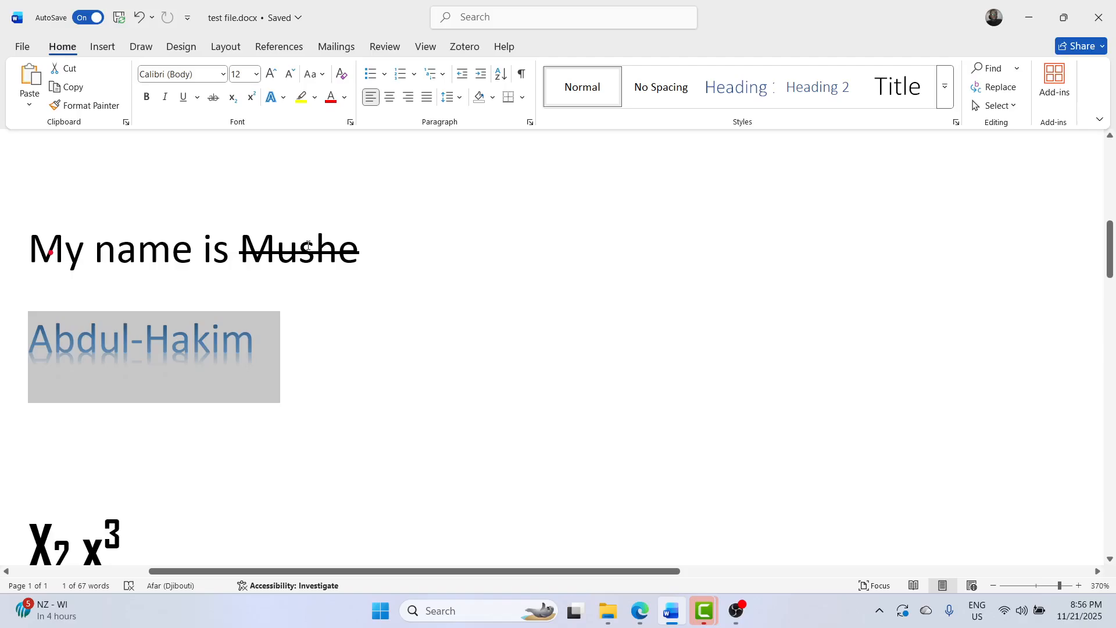
{"action": "left_click", "coordinate": [285, 98]}
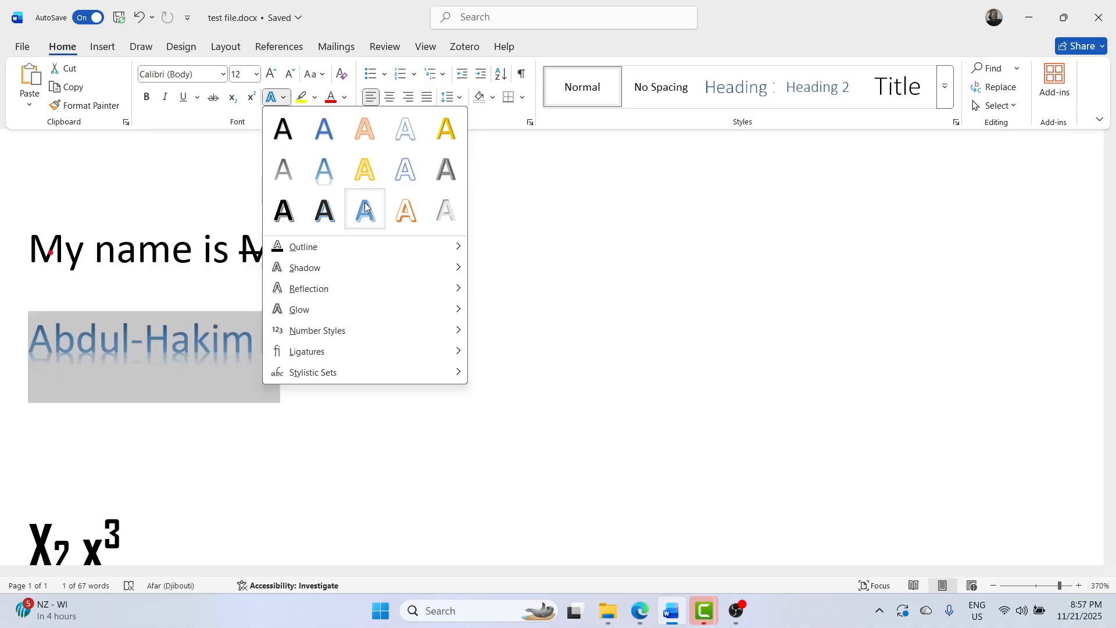
{"action": "left_click", "coordinate": [395, 208]}
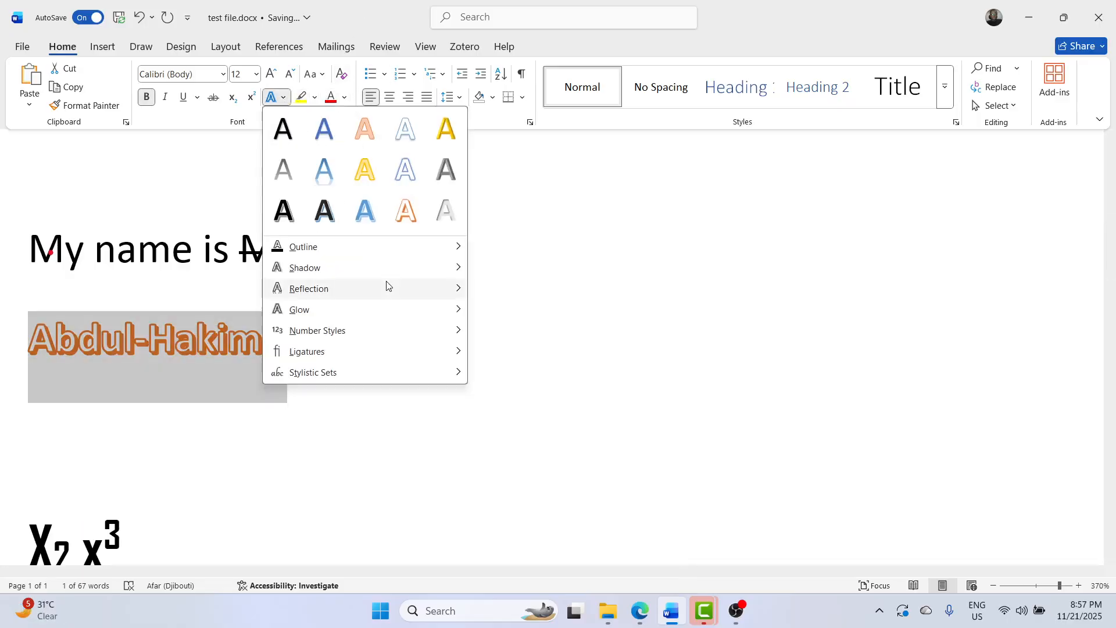
- Preview the Outline, Glow and Ligatures options on the hyphenated name, and leave the text effects without applying any of them
{"action": "mouse_move", "coordinate": [371, 244]}
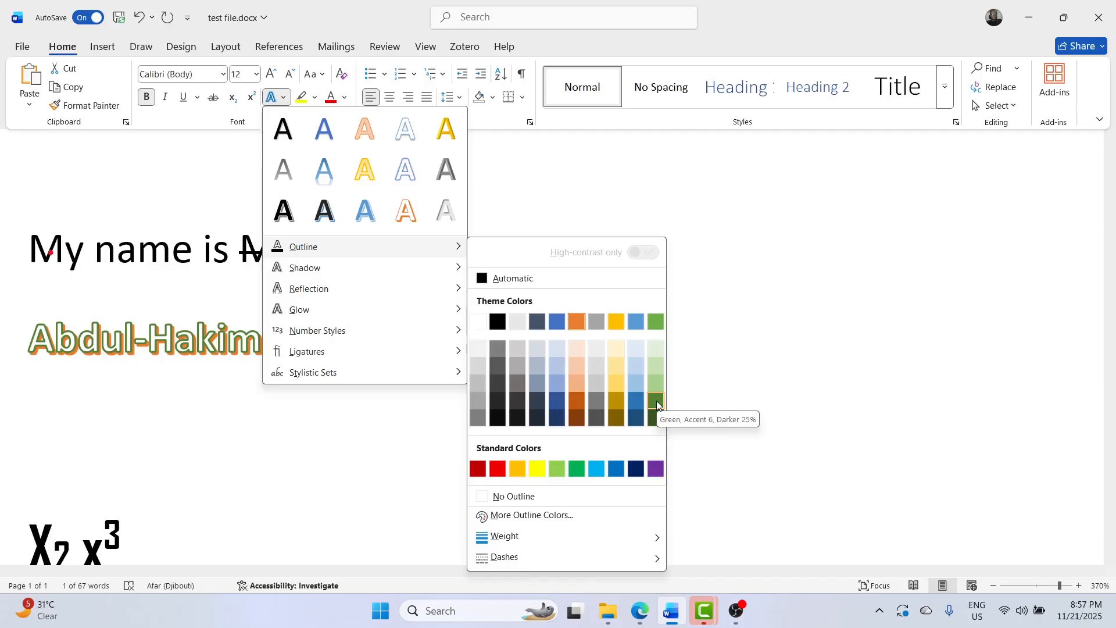
{"action": "mouse_move", "coordinate": [393, 278]}
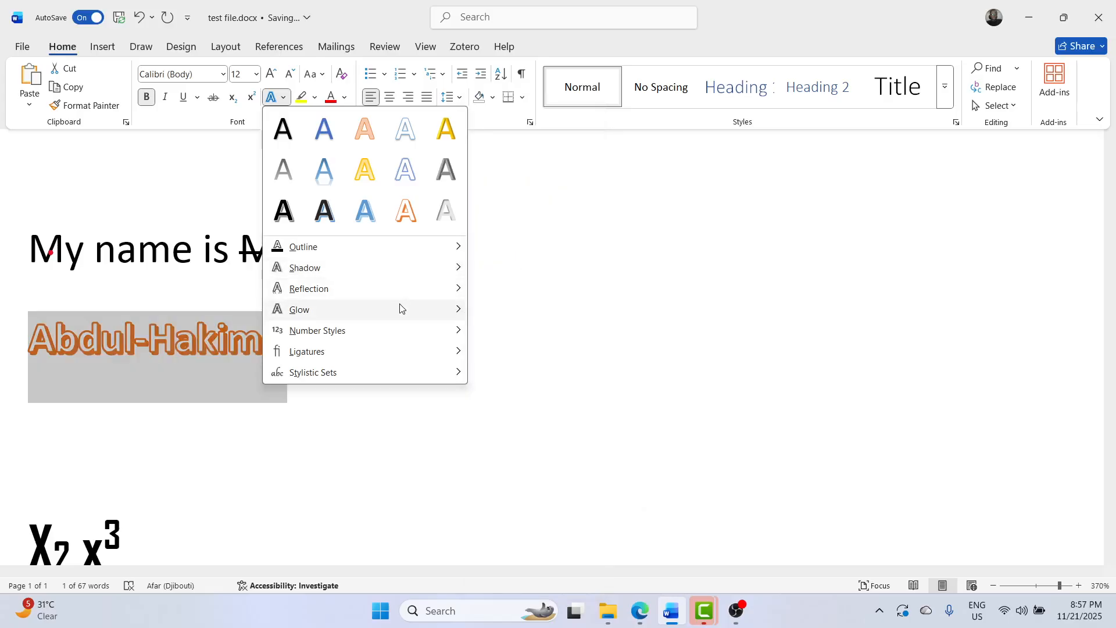
{"action": "mouse_move", "coordinate": [400, 308]}
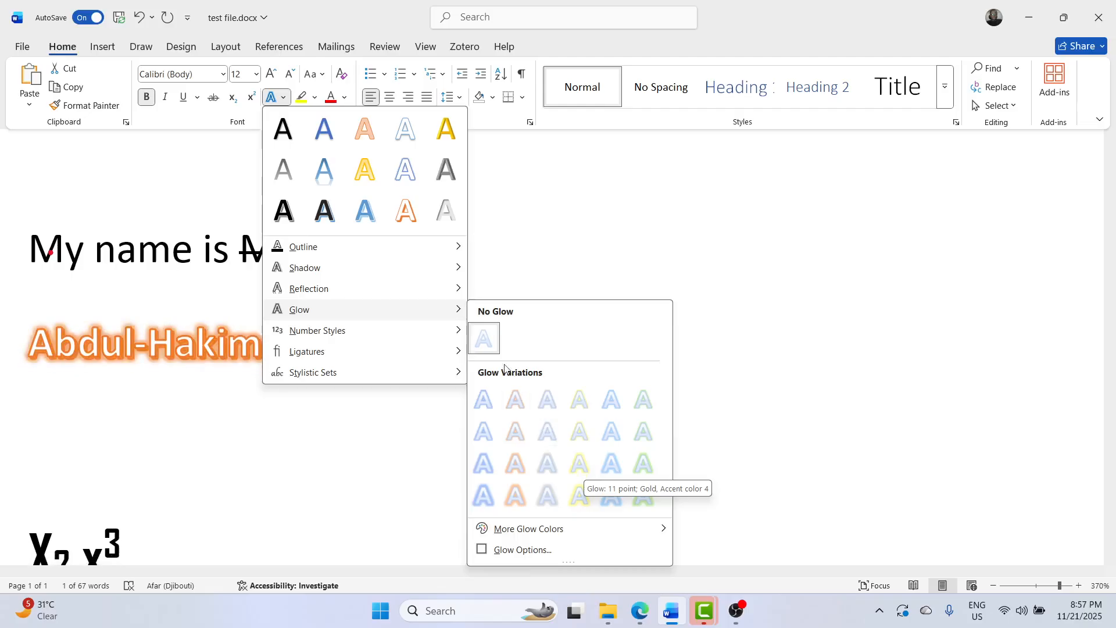
{"action": "mouse_move", "coordinate": [436, 336]}
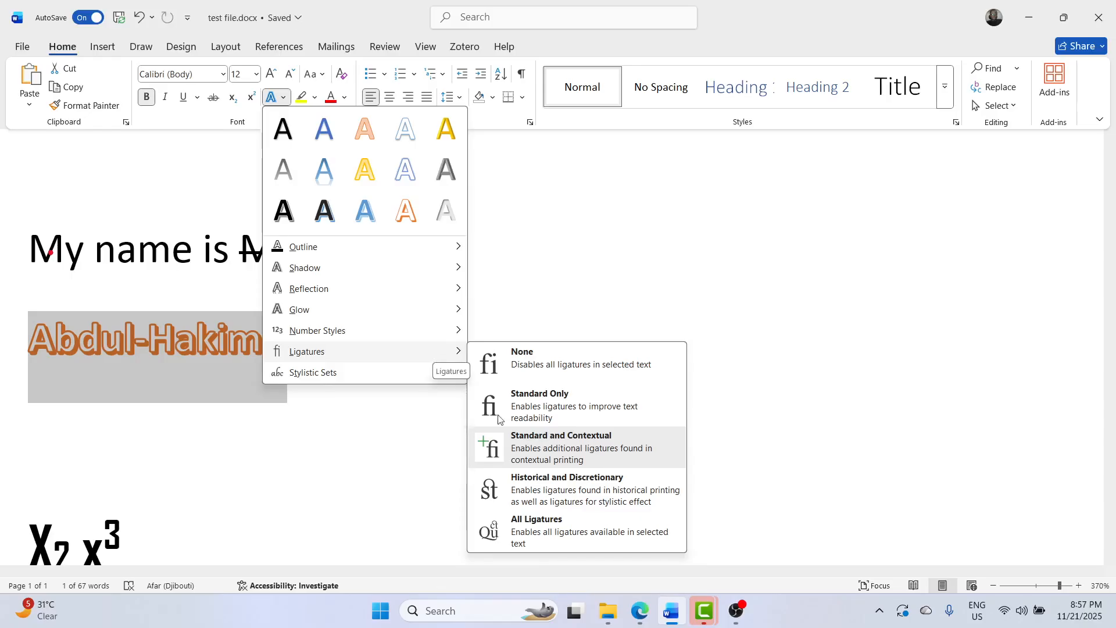
{"action": "left_click", "coordinate": [194, 305]}
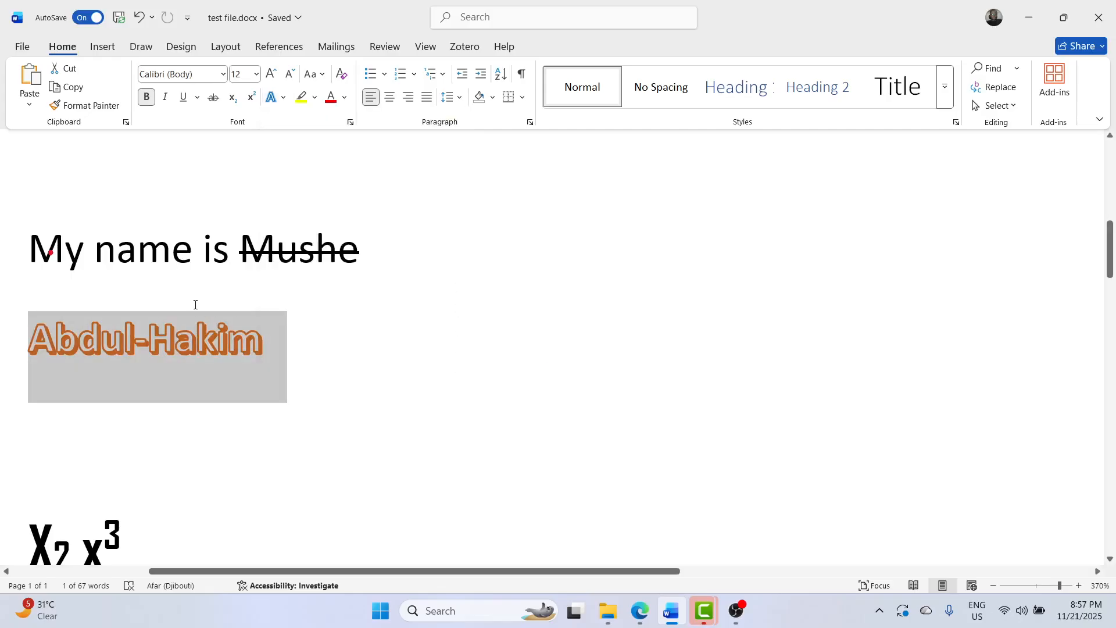
{"action": "left_click", "coordinate": [284, 99]}
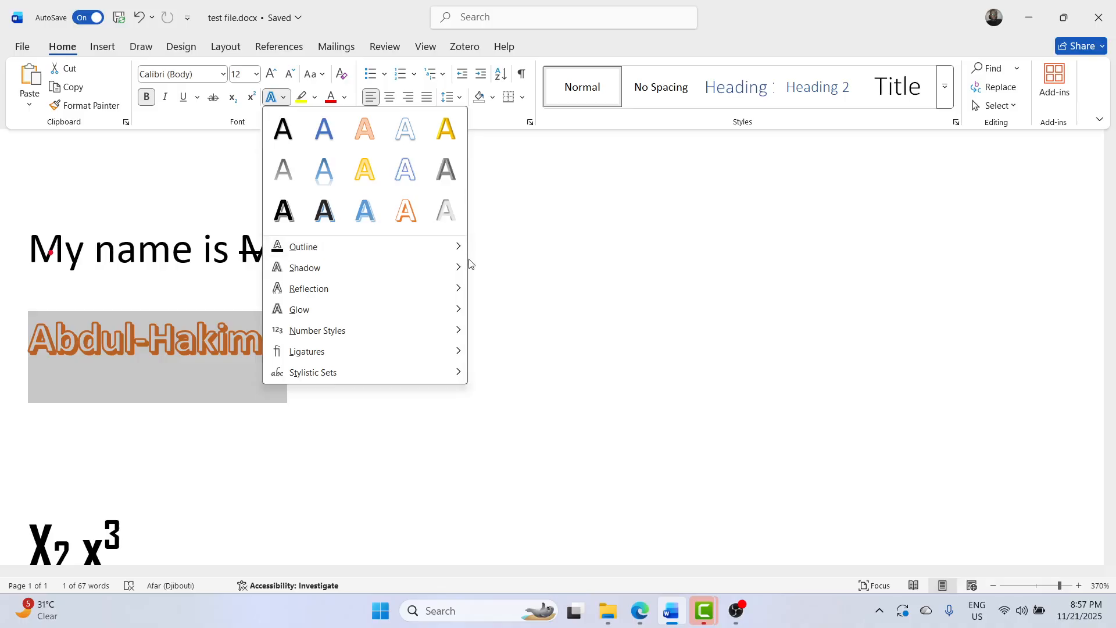
{"action": "left_click", "coordinate": [518, 325]}
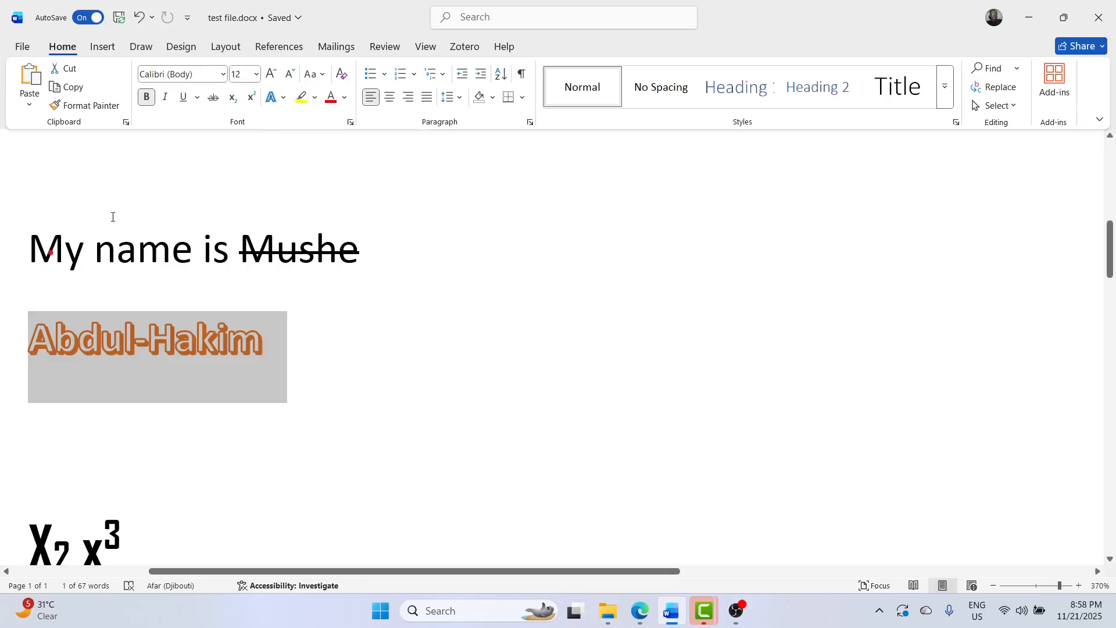
- Highlight the word "name" in the name sentence with the green text highlight color
{"action": "double_click", "coordinate": [168, 252]}
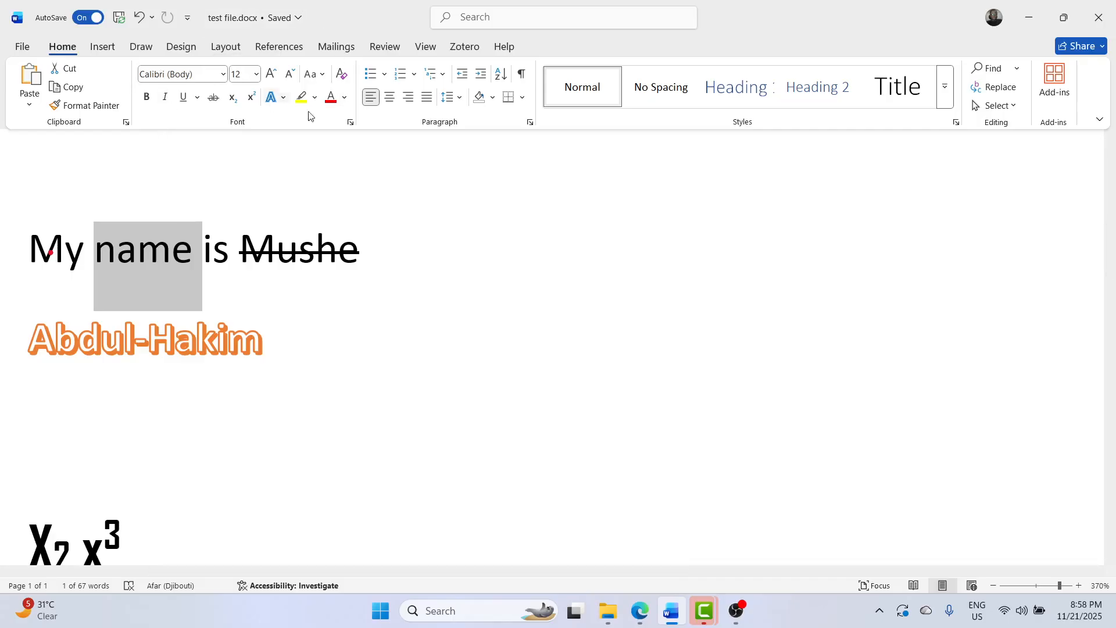
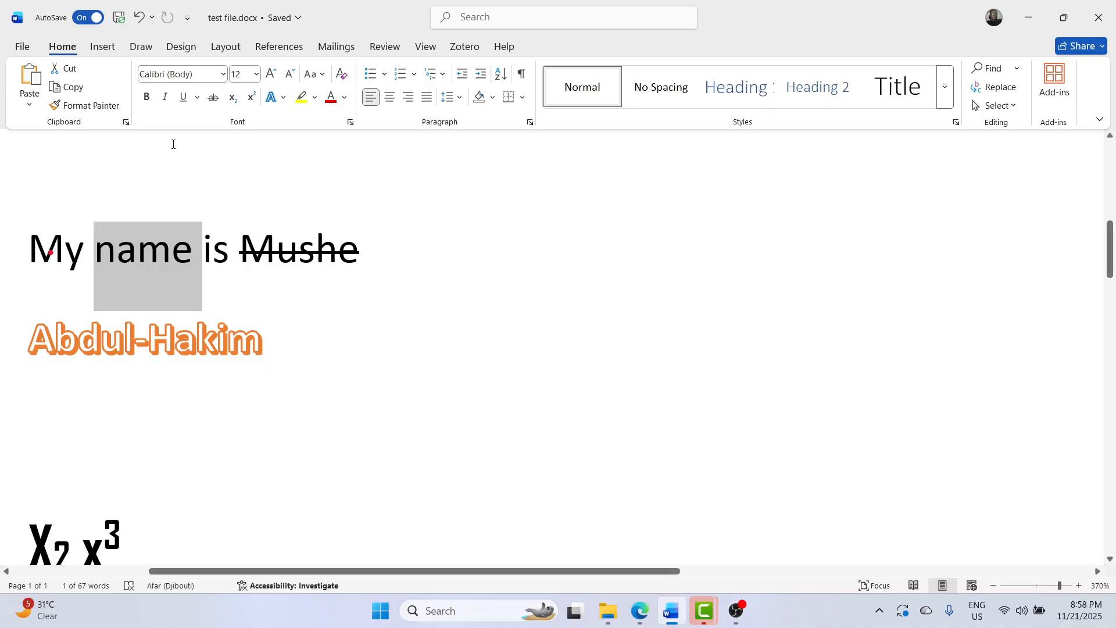
{"action": "left_click", "coordinate": [315, 98]}
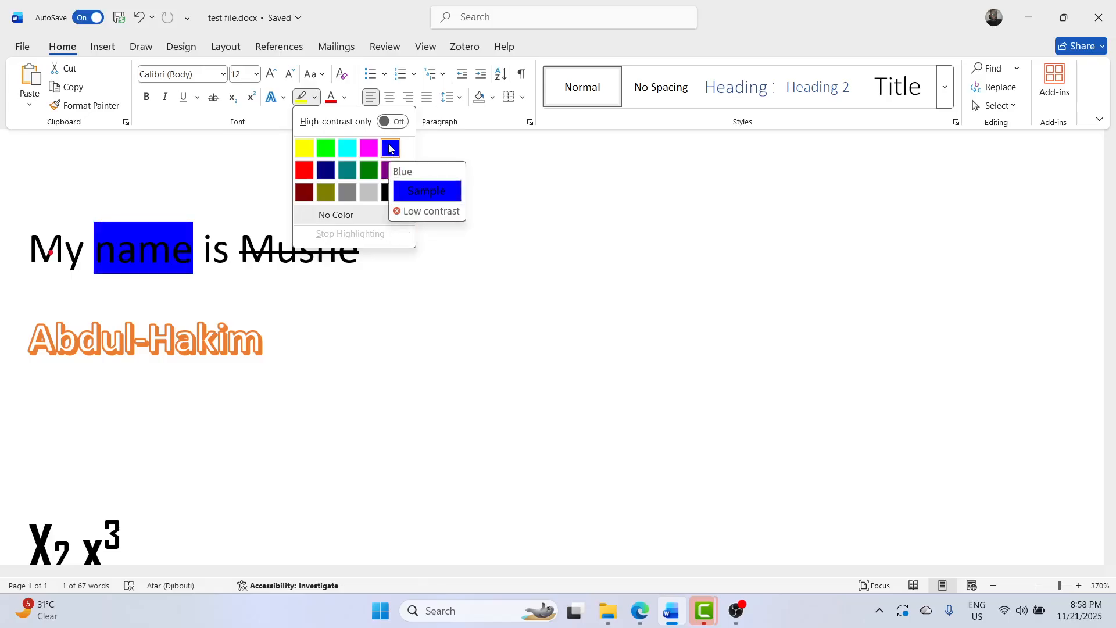
{"action": "left_click", "coordinate": [369, 171]}
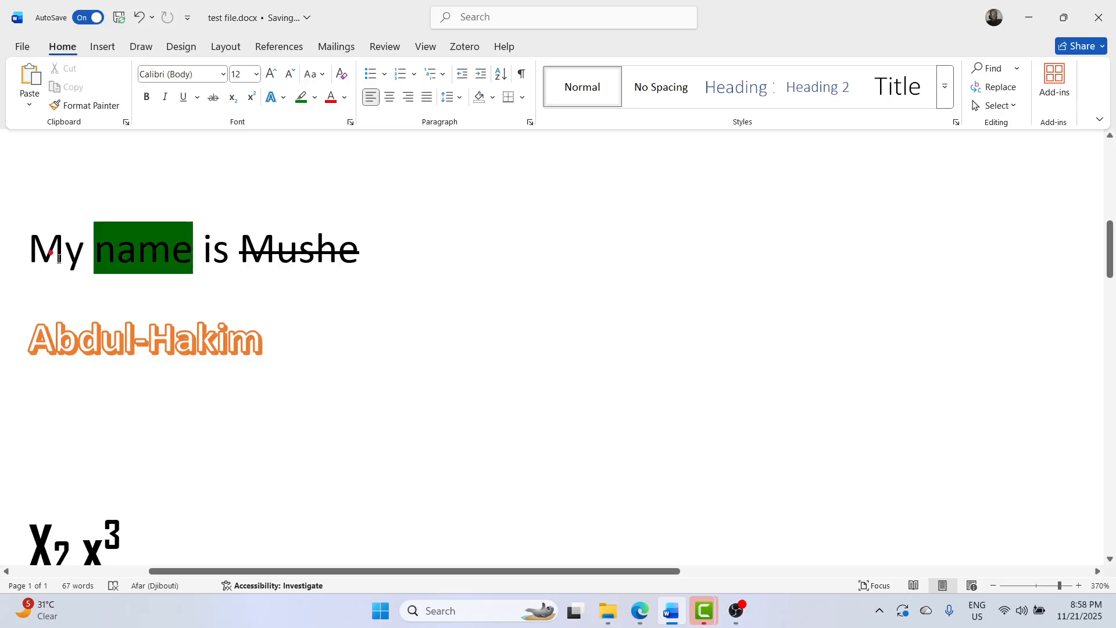
{"action": "left_click", "coordinate": [397, 346]}
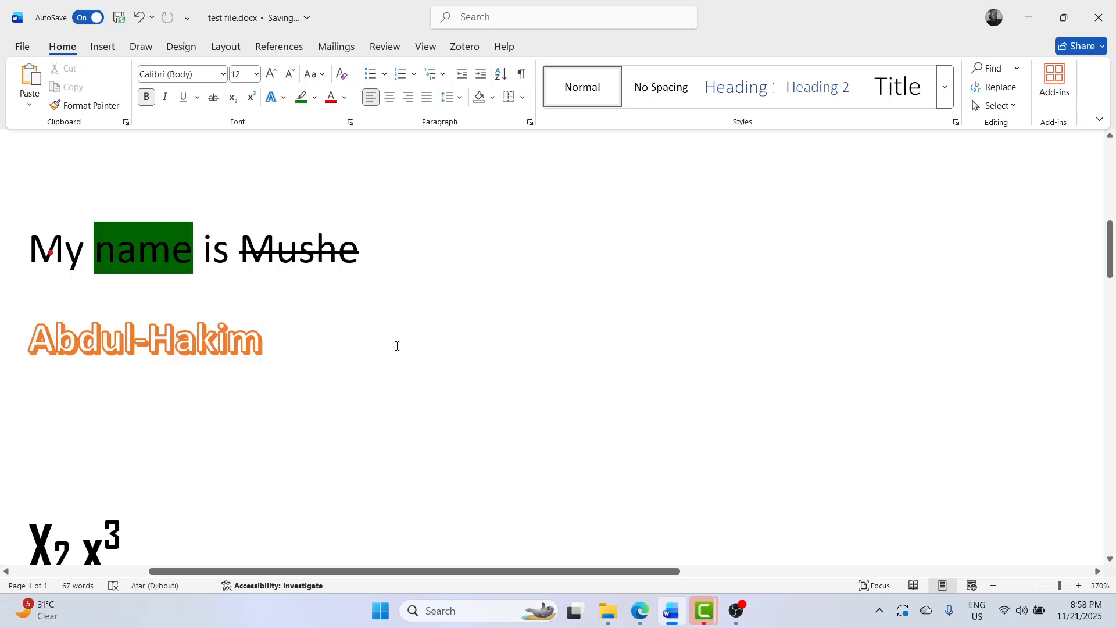
{"action": "double_click", "coordinate": [187, 250]}
{"action": "left_click", "coordinate": [187, 250]}
{"action": "left_click_drag", "start_coordinate": [94, 250], "coordinate": [135, 250]}
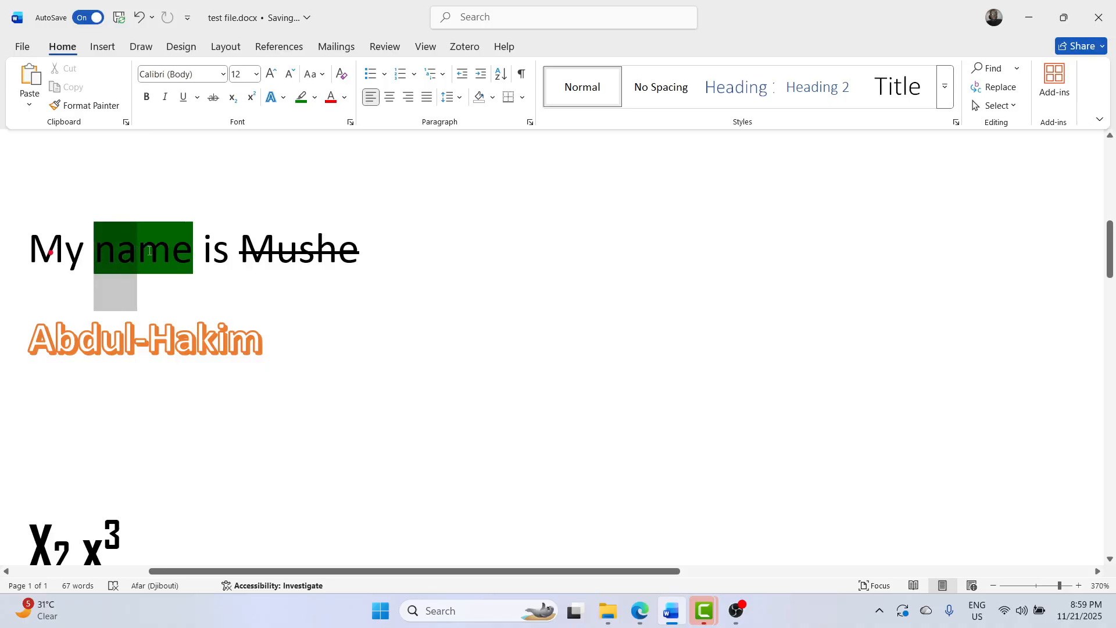
{"action": "double_click", "coordinate": [107, 253]}
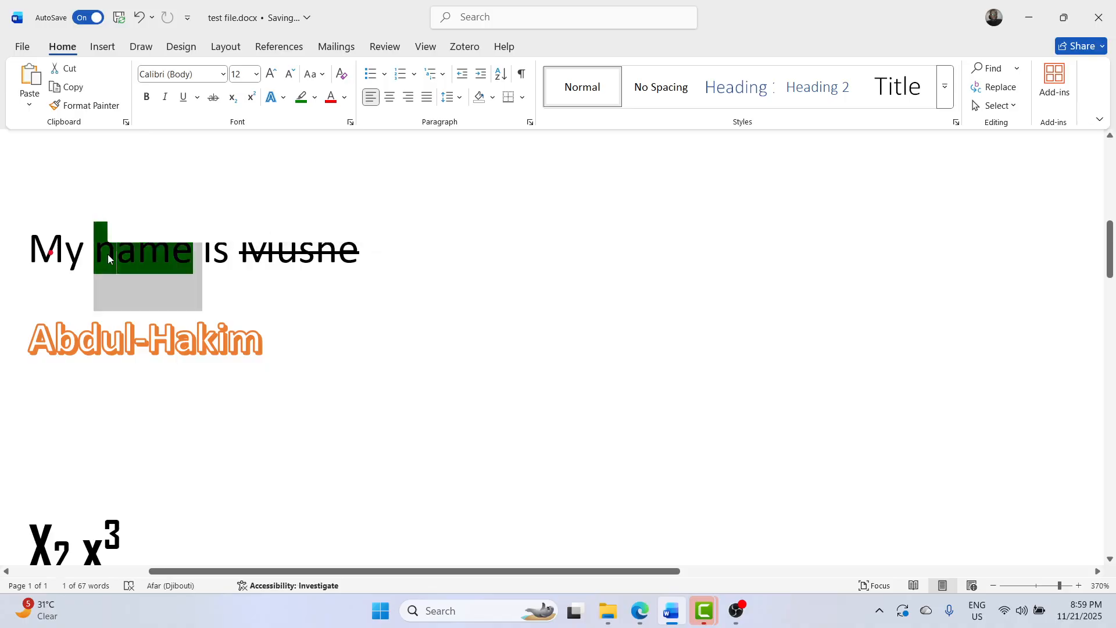
{"action": "left_click", "coordinate": [196, 307]}
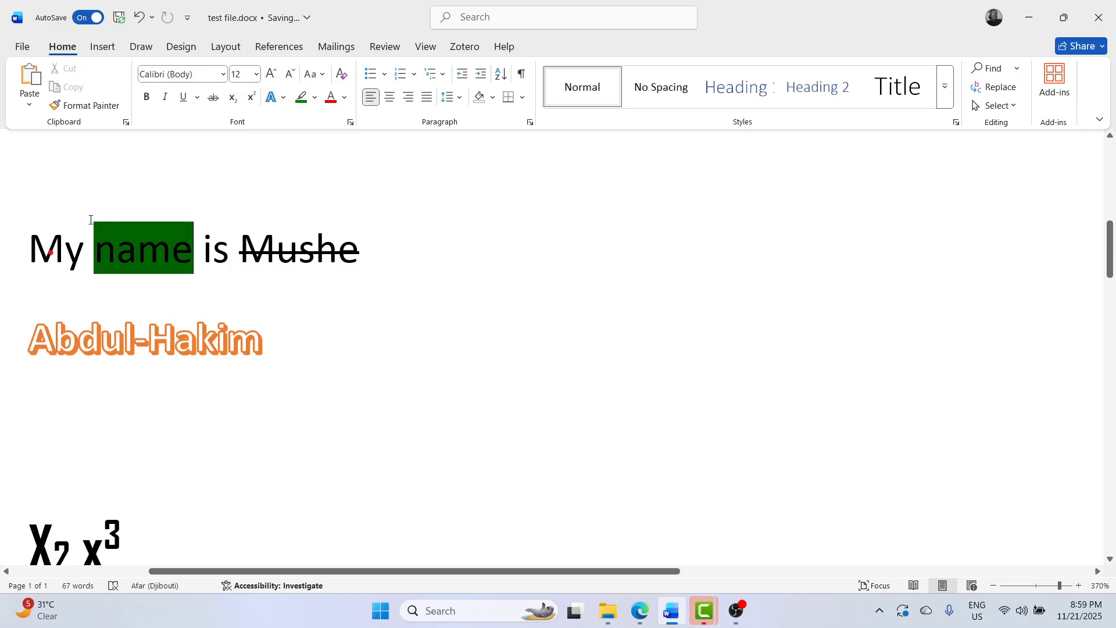
{"action": "left_click_drag", "start_coordinate": [94, 250], "coordinate": [176, 253]}
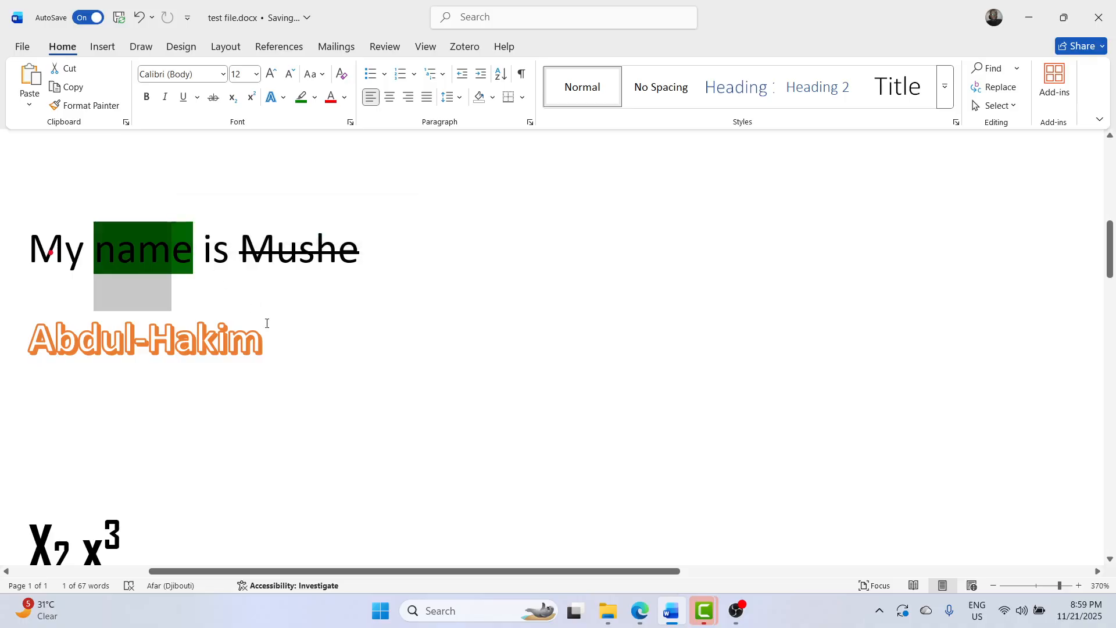
{"action": "left_click", "coordinate": [255, 268]}
{"action": "left_click", "coordinate": [543, 466]}
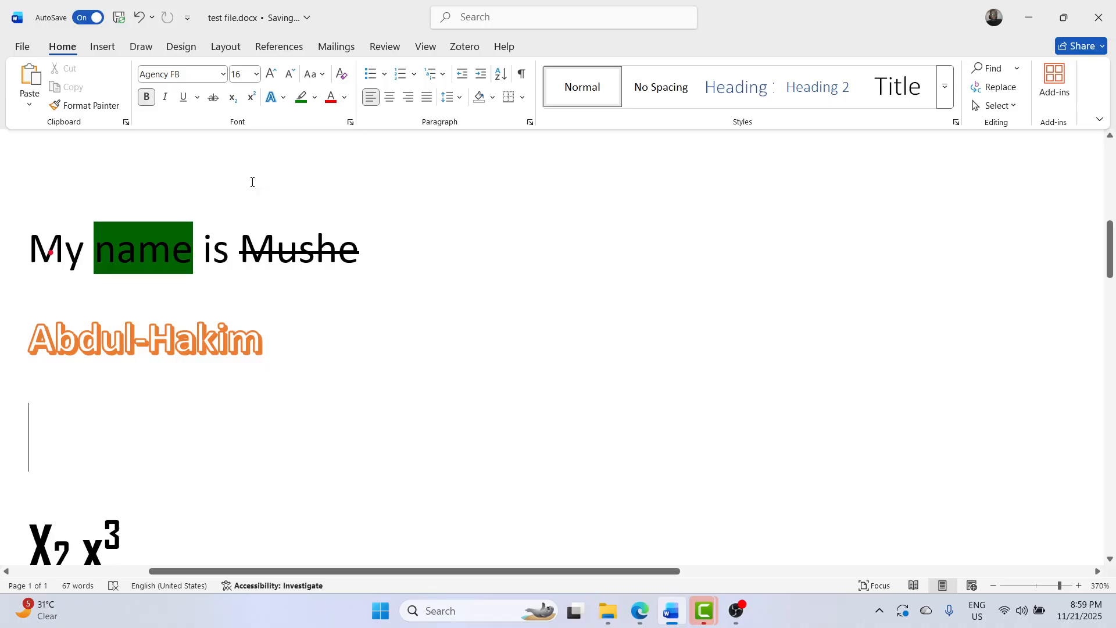
{"action": "triple_click", "coordinate": [143, 251]}
{"action": "left_click", "coordinate": [115, 230]}
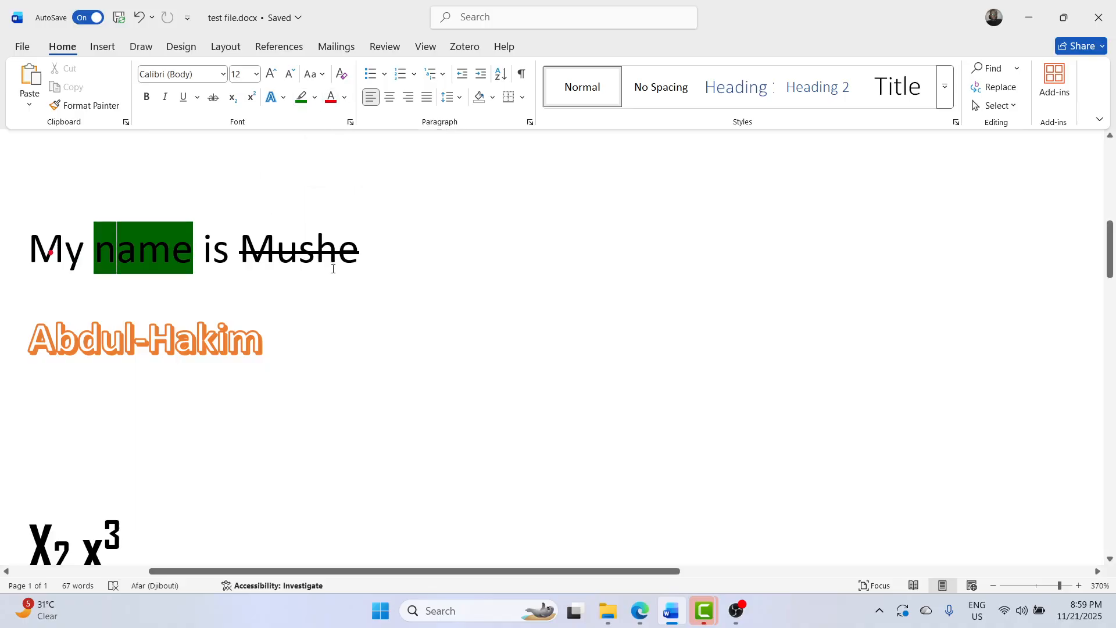
- Change the font color of the green-highlighted word "name" to white
{"action": "double_click", "coordinate": [122, 243]}
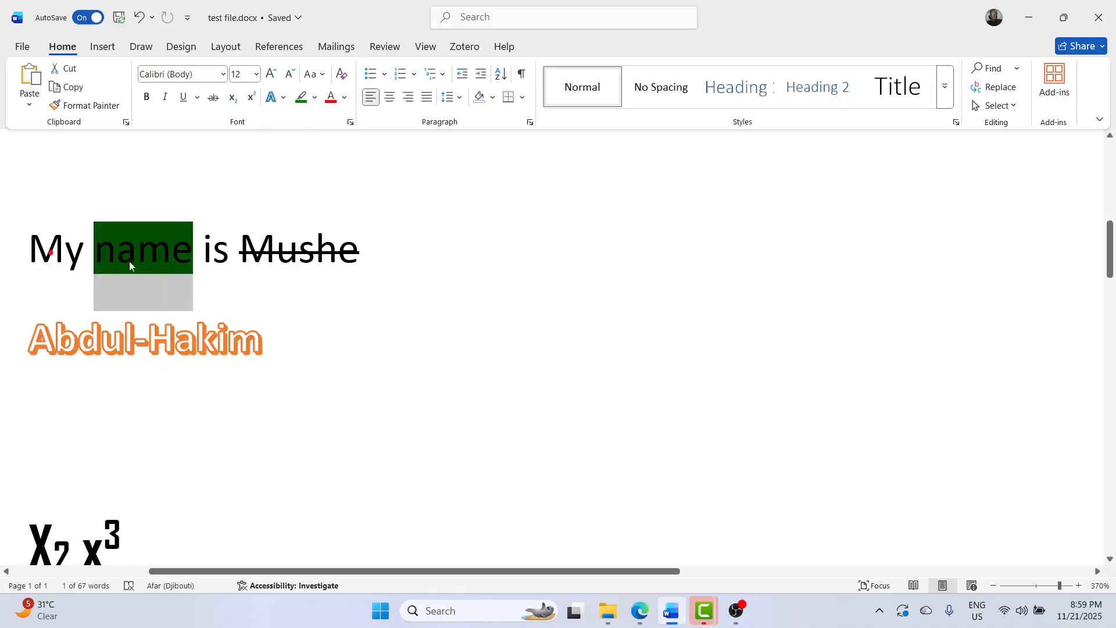
{"action": "left_click", "coordinate": [346, 98]}
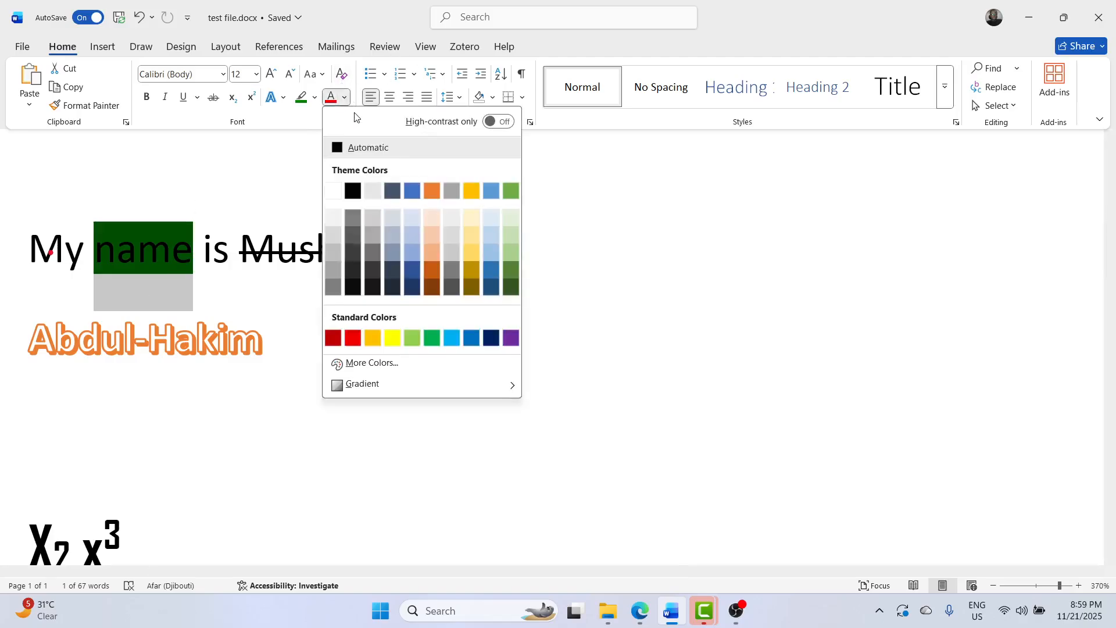
{"action": "left_click", "coordinate": [333, 198]}
{"action": "left_click", "coordinate": [209, 192]}
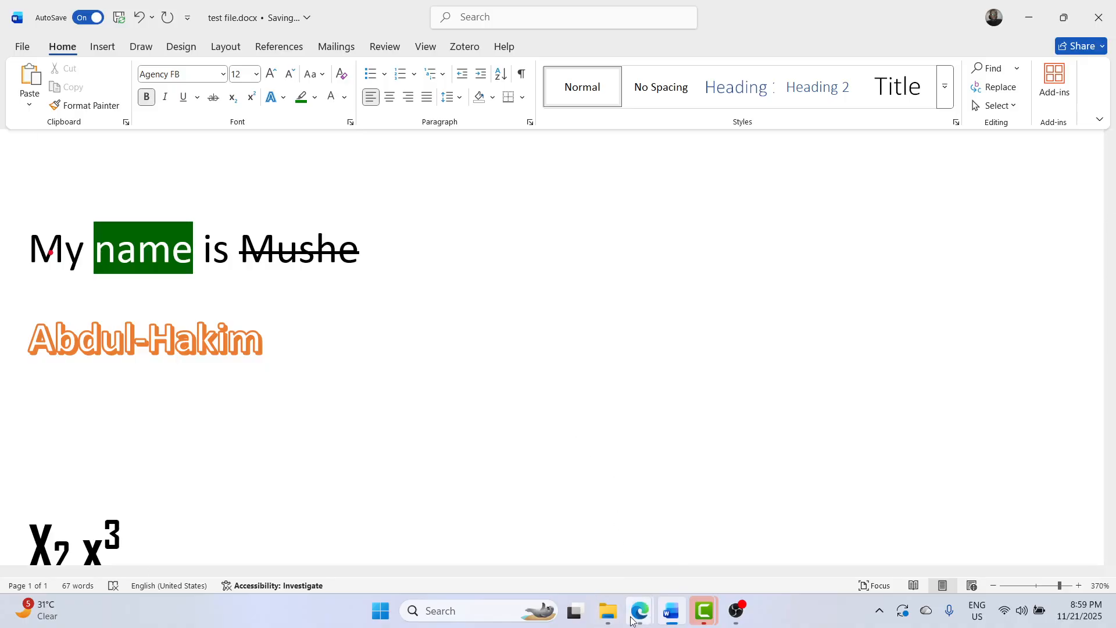
{"action": "mouse_move", "coordinate": [634, 620]}
{"action": "mouse_move", "coordinate": [584, 522]}
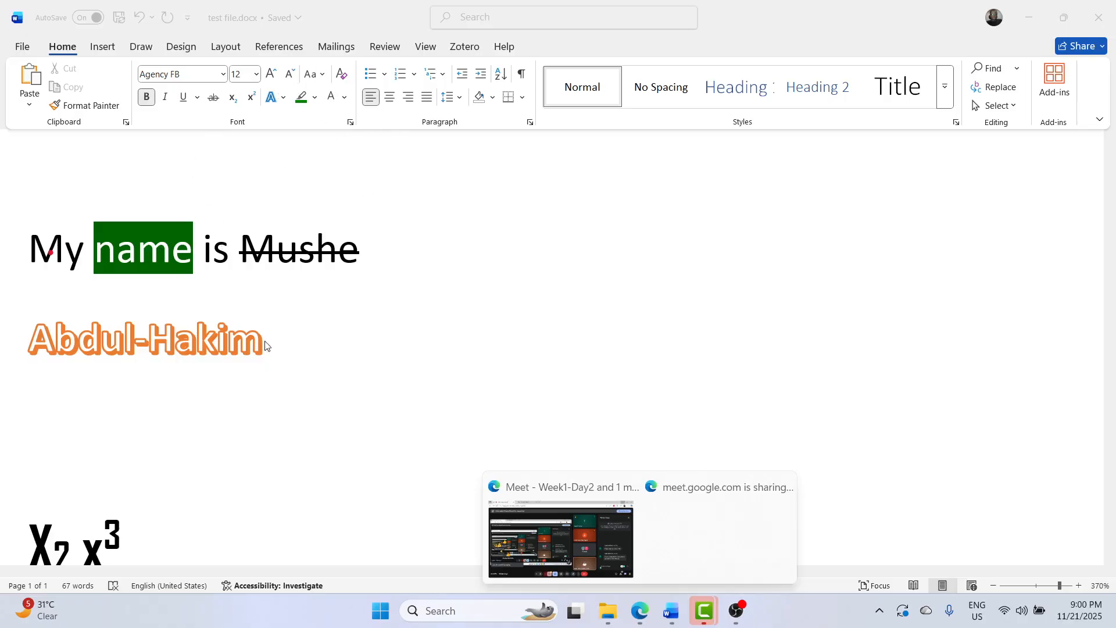
{"action": "left_click", "coordinate": [325, 415]}
{"action": "left_click", "coordinate": [207, 392]}
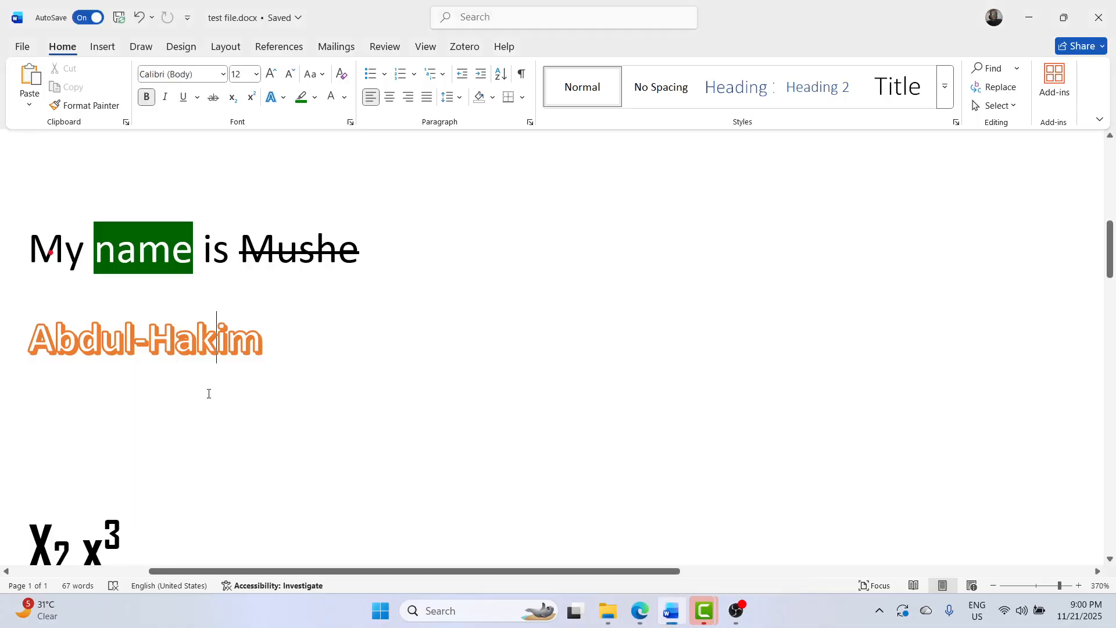
{"action": "left_click", "coordinate": [215, 405]}
{"action": "left_click_drag", "start_coordinate": [282, 340], "coordinate": [79, 325]}
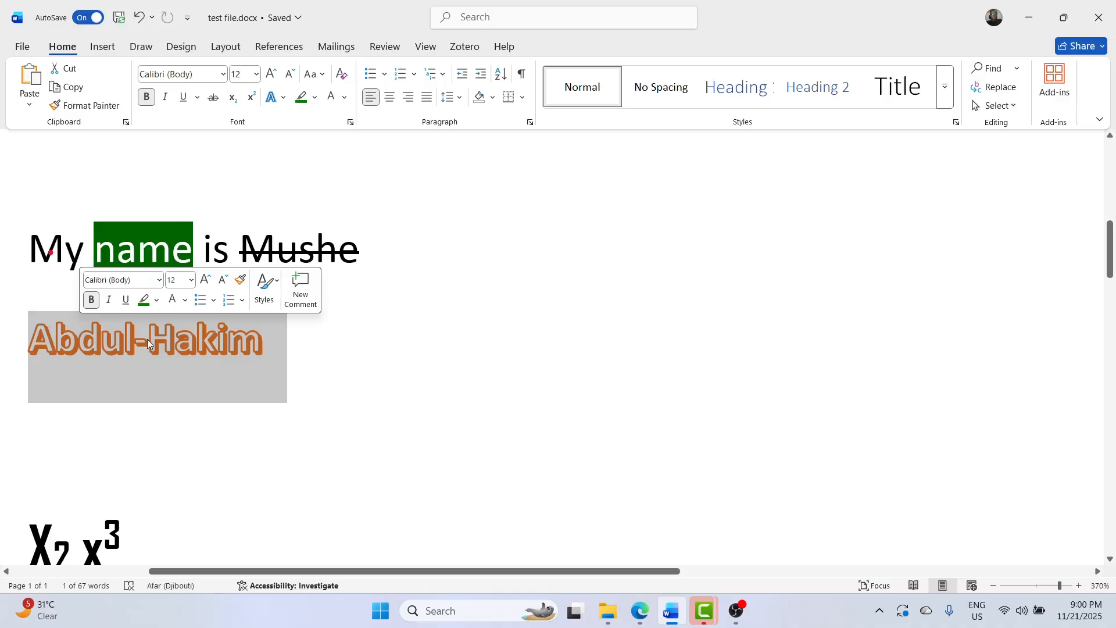
- Add a new line below the hyphenated name and enter the same name there in all capital letters
{"action": "left_click", "coordinate": [284, 342]}
{"action": "key", "text": "Down"}
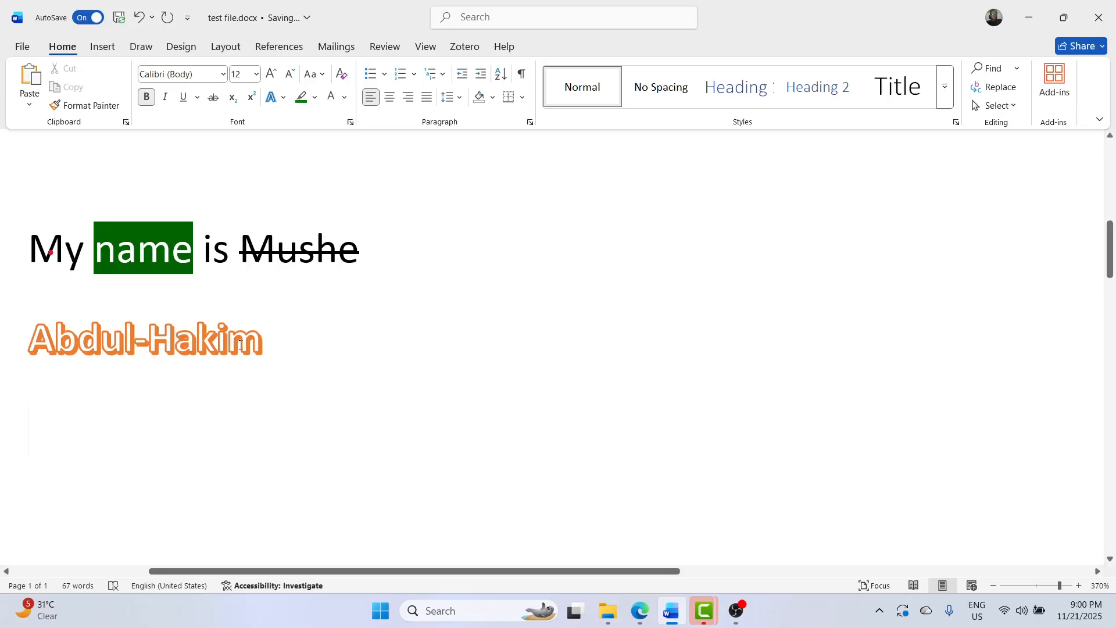
{"action": "type", "text": "ABD"}
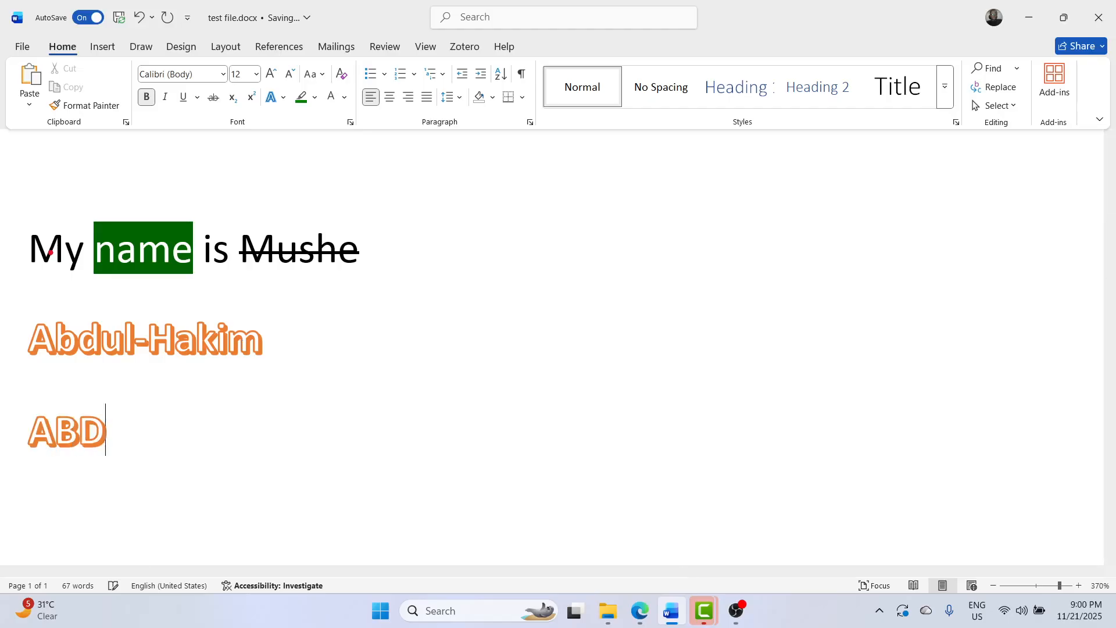
{"action": "type", "text": "UL-HAKIM"}
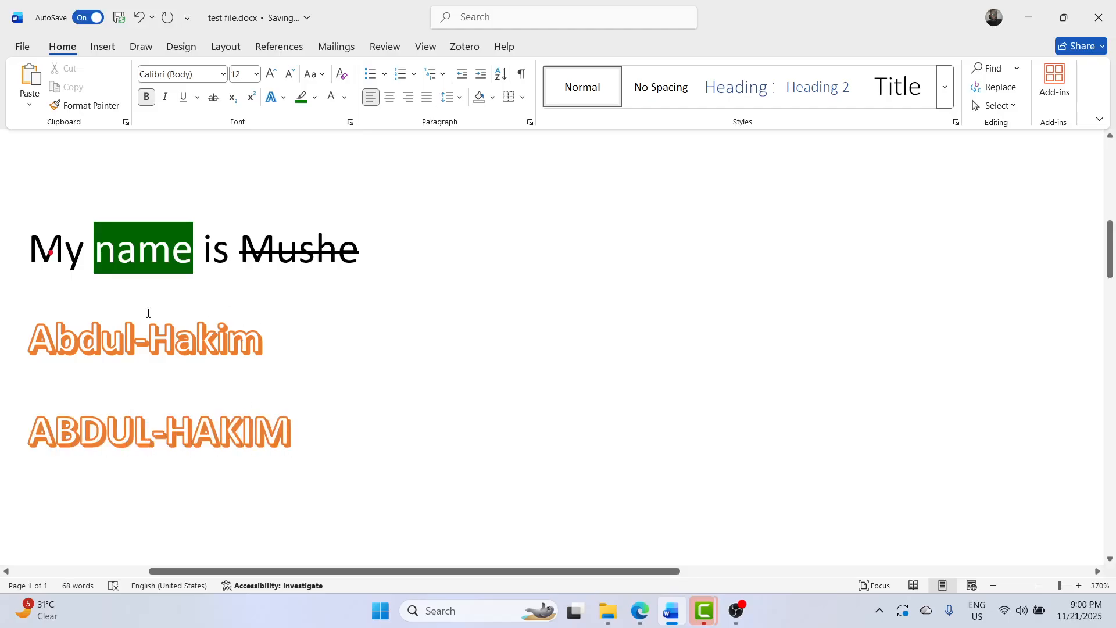
- Convert the first hyphenated name line to UPPERCASE with Change Case
{"action": "double_click", "coordinate": [155, 344]}
{"action": "left_click", "coordinate": [155, 344]}
{"action": "left_click_drag", "start_coordinate": [275, 345], "coordinate": [30, 345]}
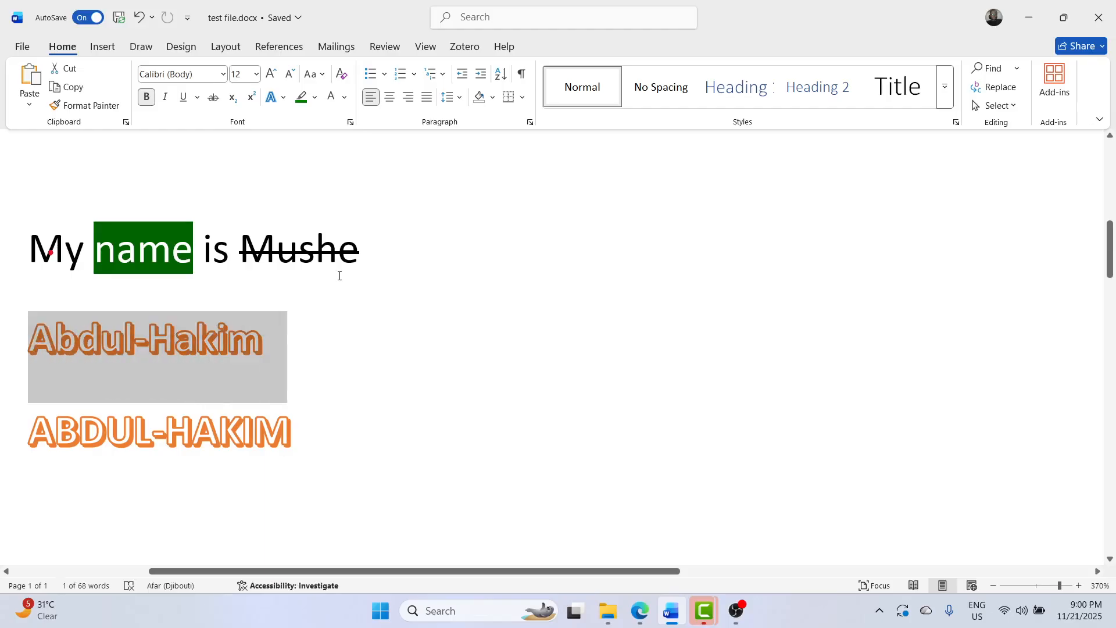
{"action": "left_click", "coordinate": [323, 80]}
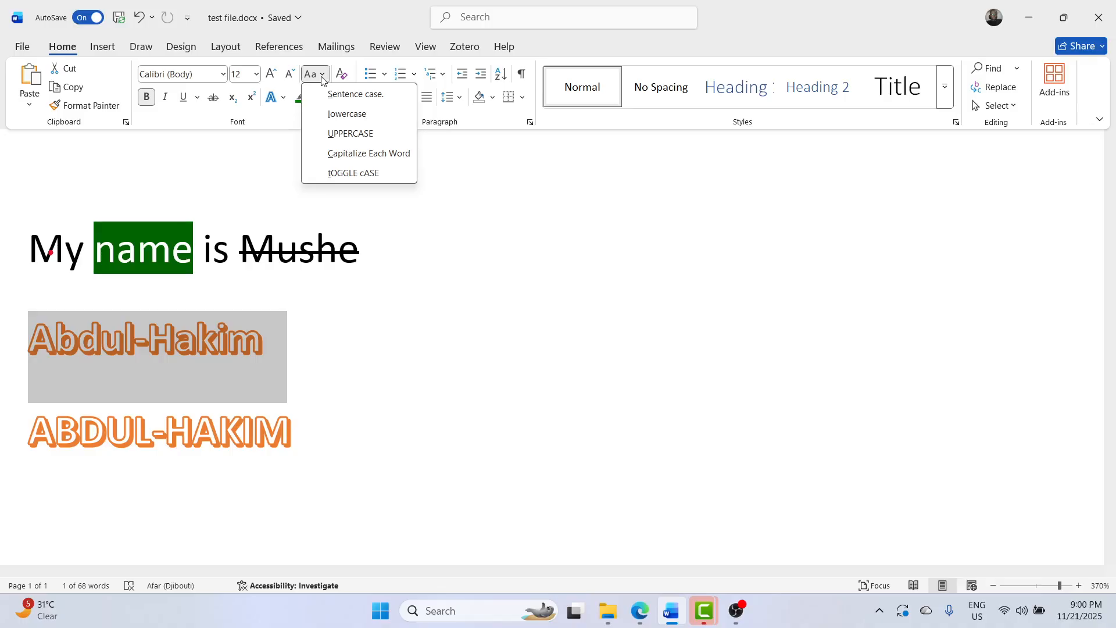
{"action": "left_click", "coordinate": [354, 132]}
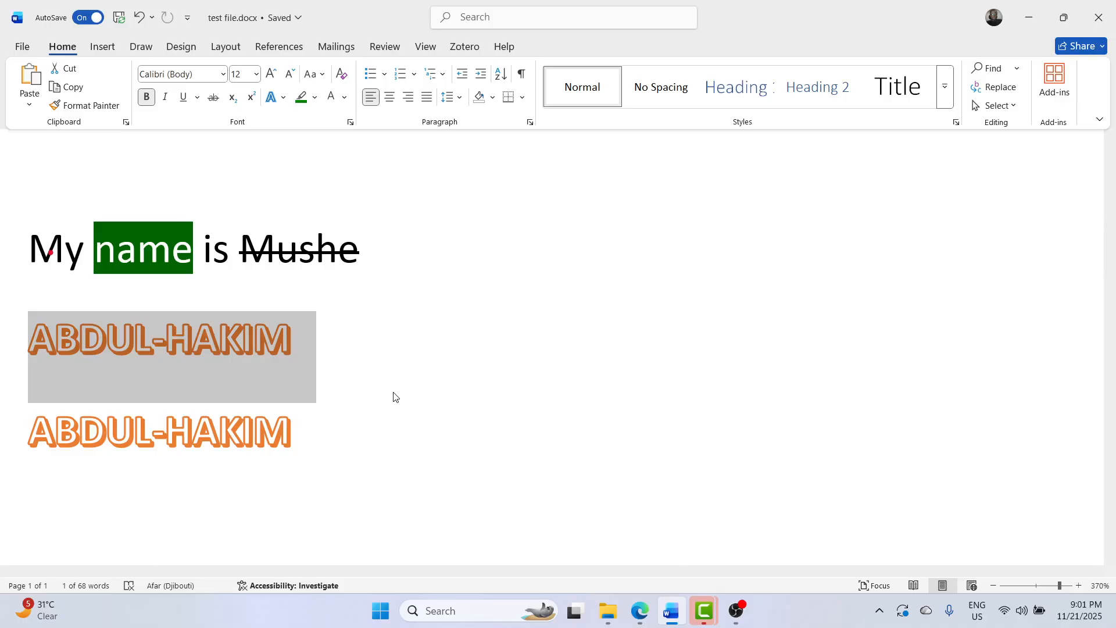
{"action": "left_click", "coordinate": [478, 394]}
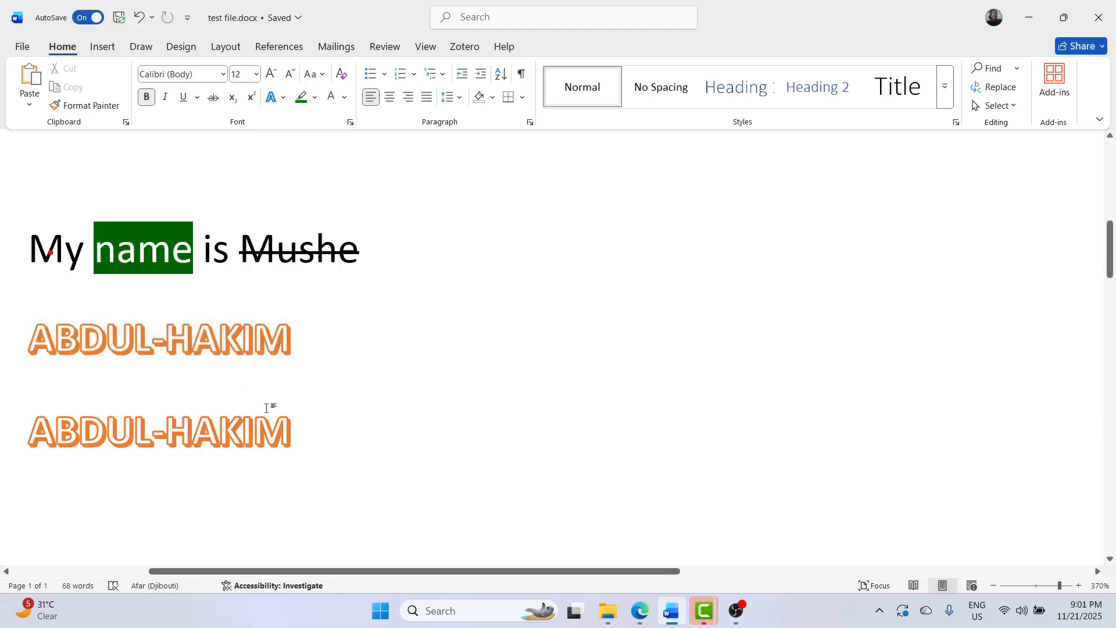
- Apply tOGGLE cASE to the name sentence and both hyphenated name lines below it
{"action": "left_click_drag", "start_coordinate": [267, 408], "coordinate": [2, 284]}
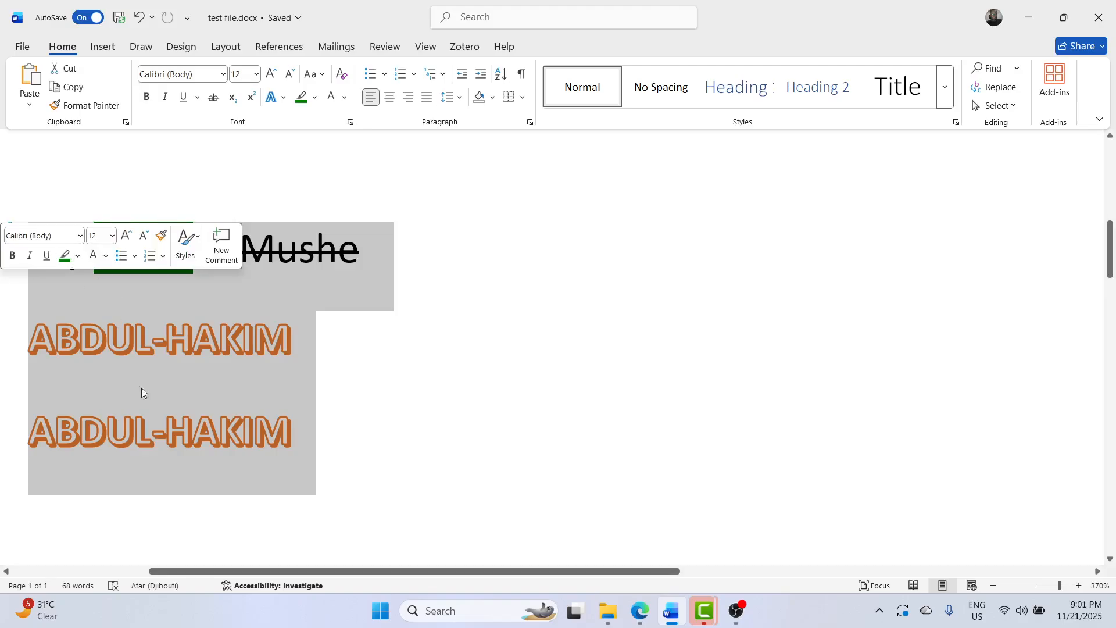
{"action": "left_click", "coordinate": [316, 78]}
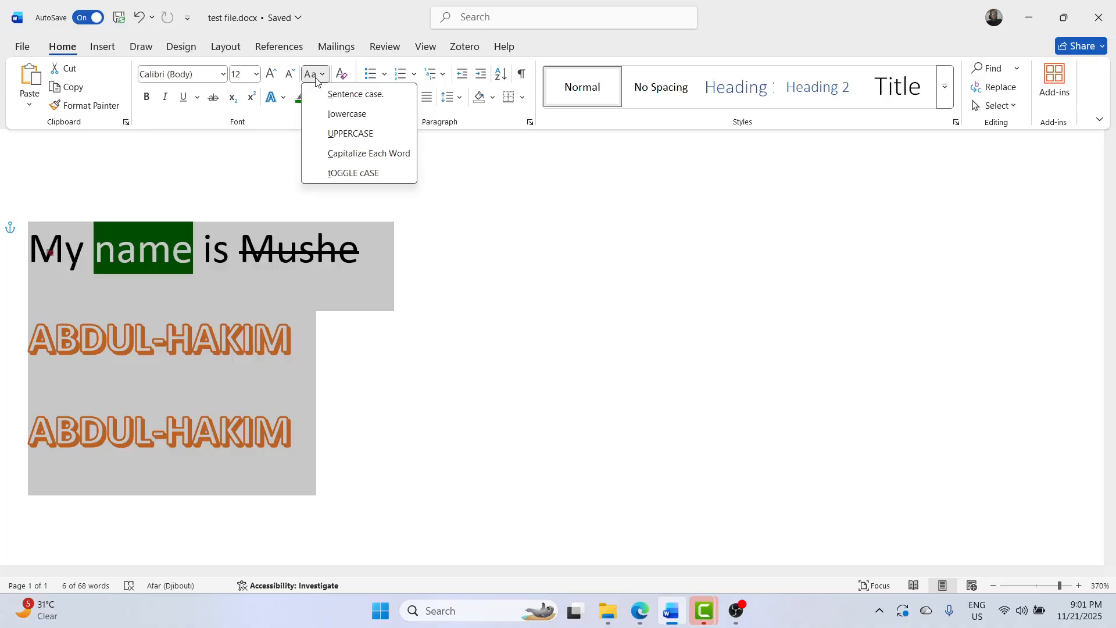
{"action": "left_click", "coordinate": [360, 173]}
{"action": "left_click", "coordinate": [514, 421]}
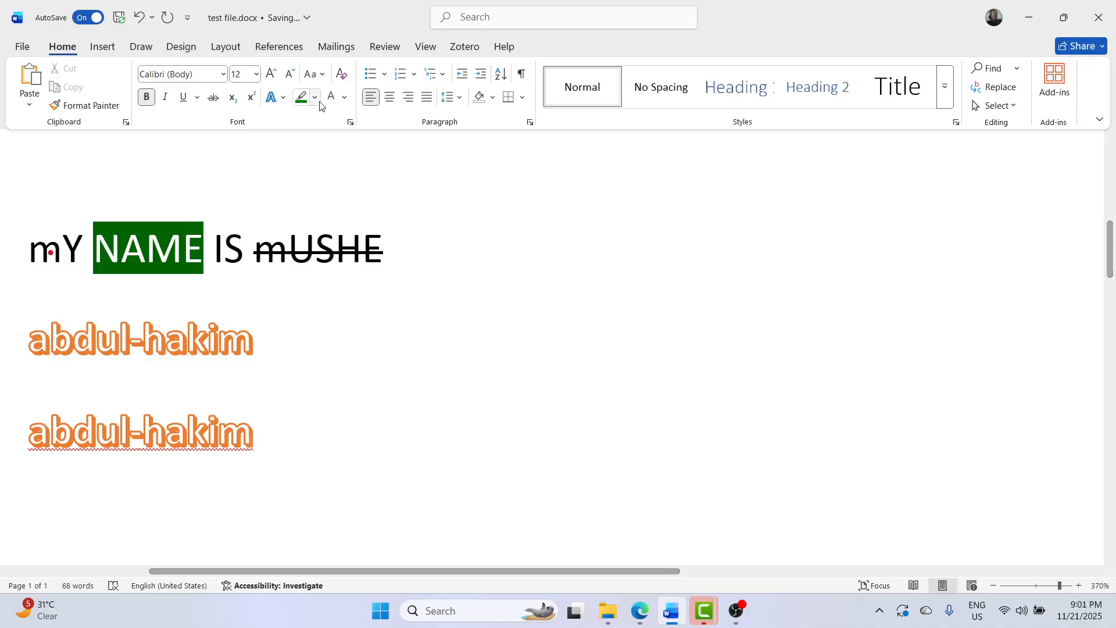
- Convert the name sentence and the two hyphenated name lines to lowercase
{"action": "left_click_drag", "start_coordinate": [275, 430], "coordinate": [29, 247]}
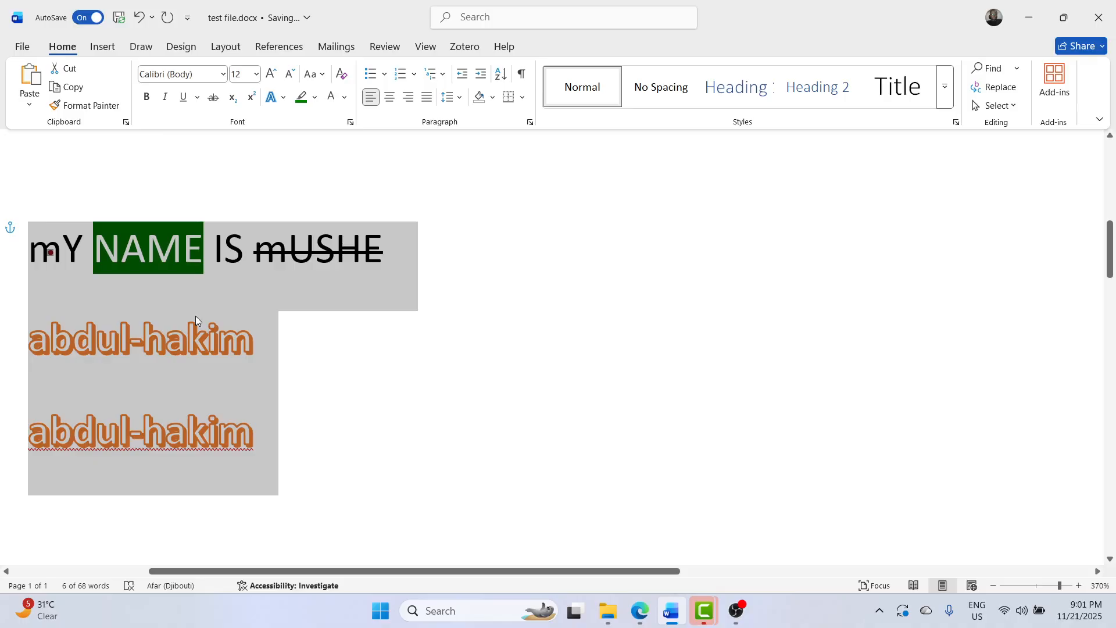
{"action": "left_click", "coordinate": [318, 79]}
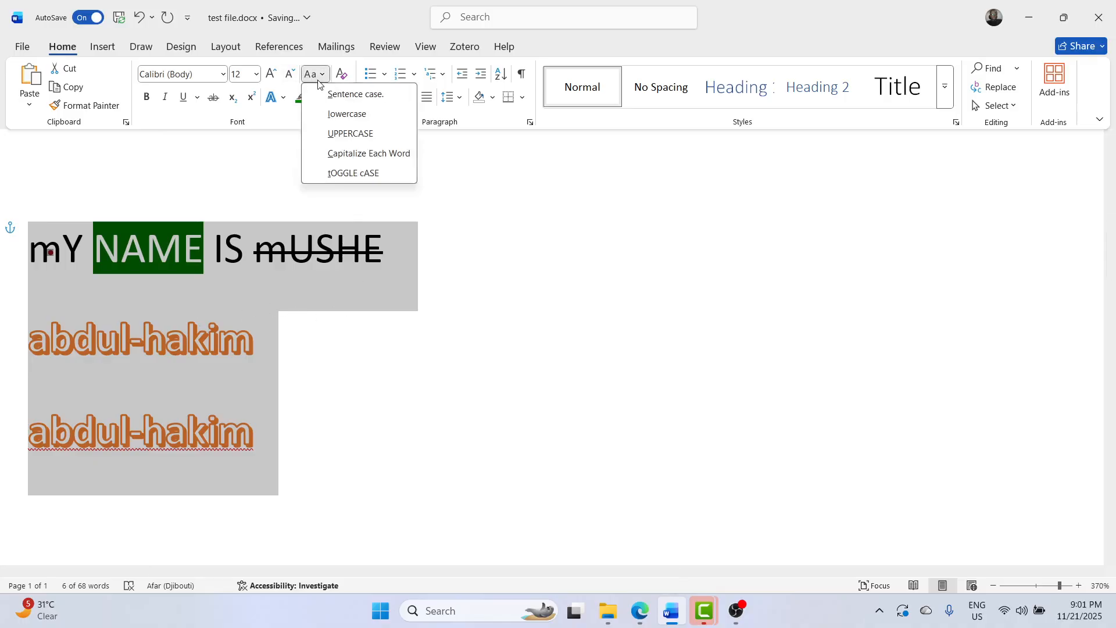
{"action": "left_click", "coordinate": [336, 116]}
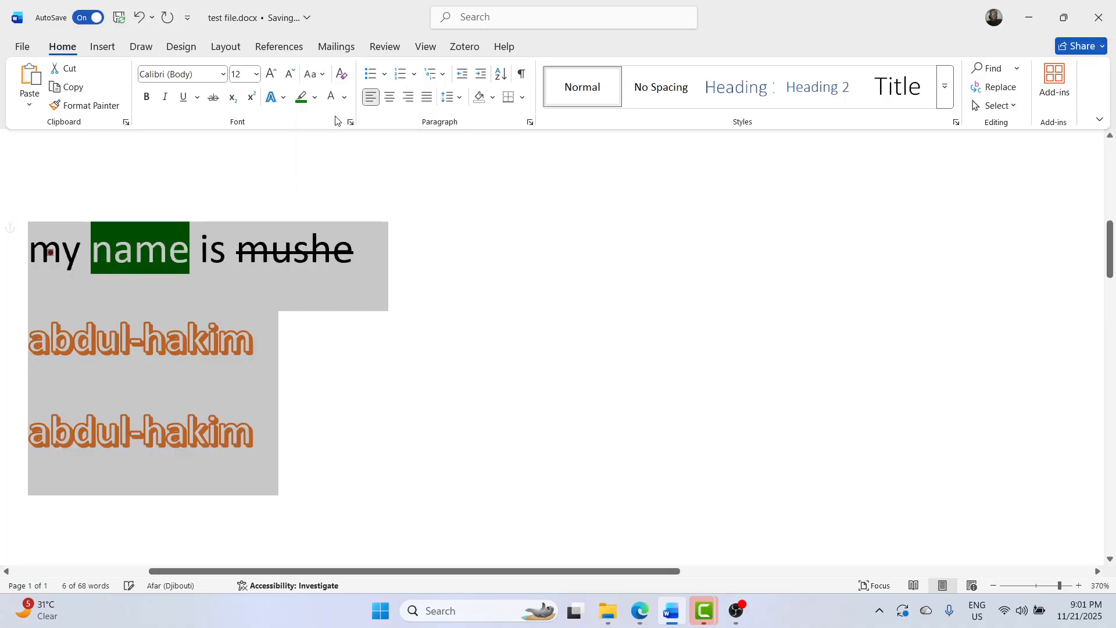
- Apply Sentence case to the three selected lines, followed by Capitalize Each Word
{"action": "left_click", "coordinate": [314, 74]}
{"action": "left_click", "coordinate": [343, 102]}
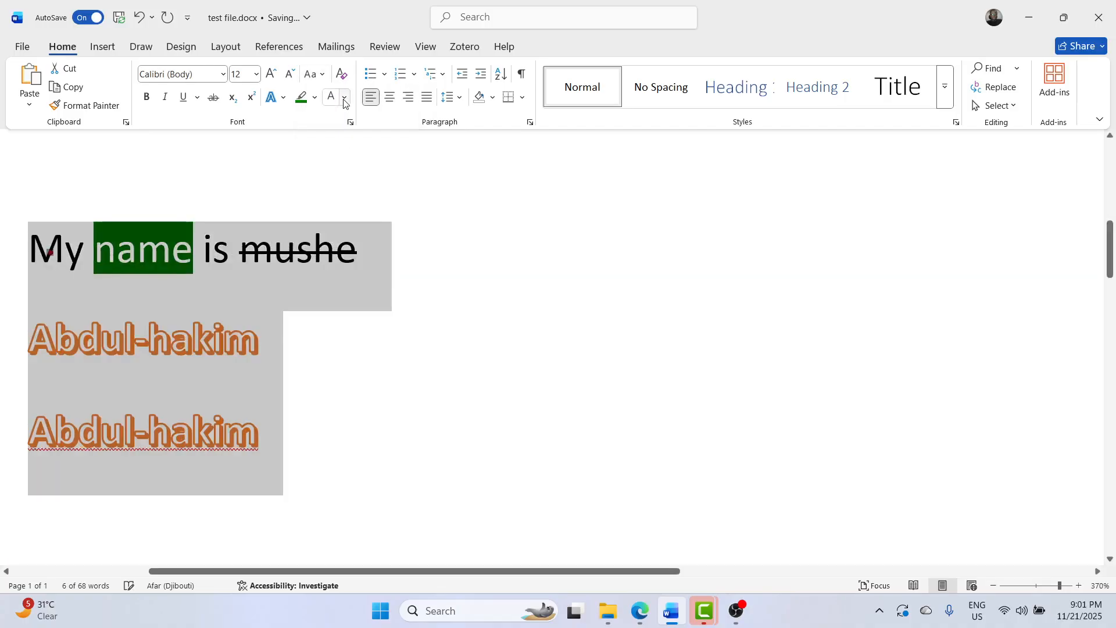
{"action": "left_click", "coordinate": [312, 75]}
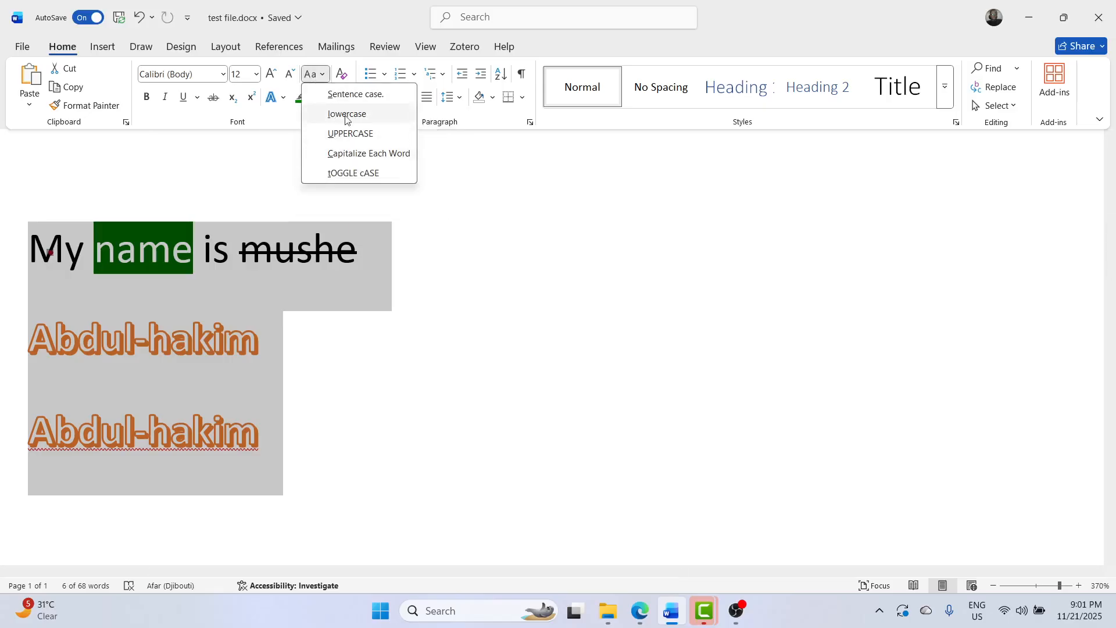
{"action": "left_click", "coordinate": [368, 154]}
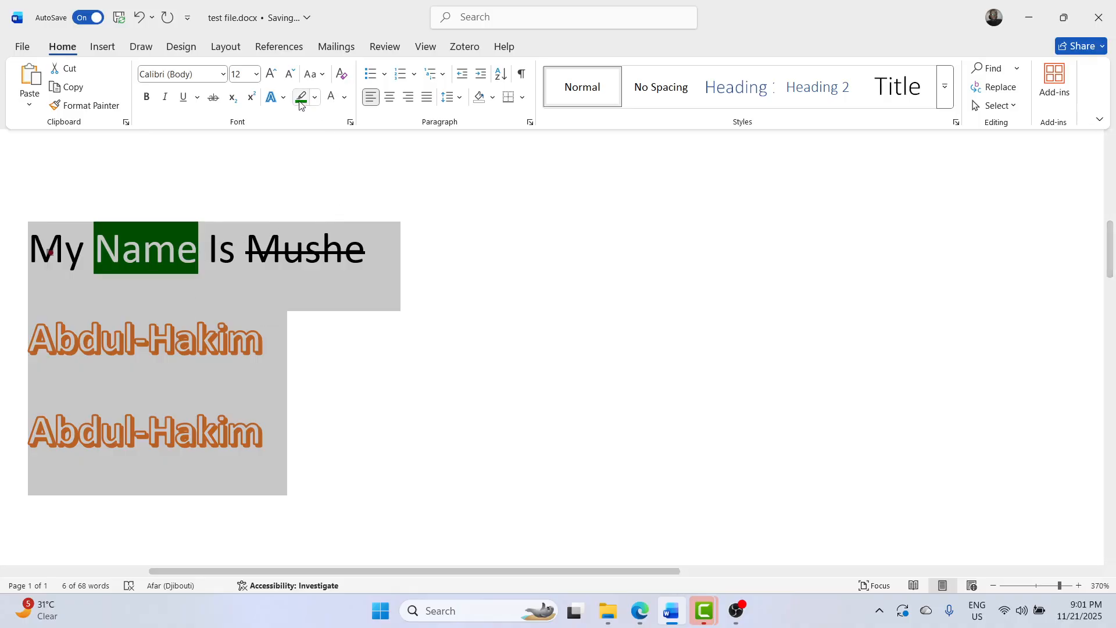
- Clear all formatting from the selected name sentence and the two hyphenated name lines below it
{"action": "left_click", "coordinate": [314, 73]}
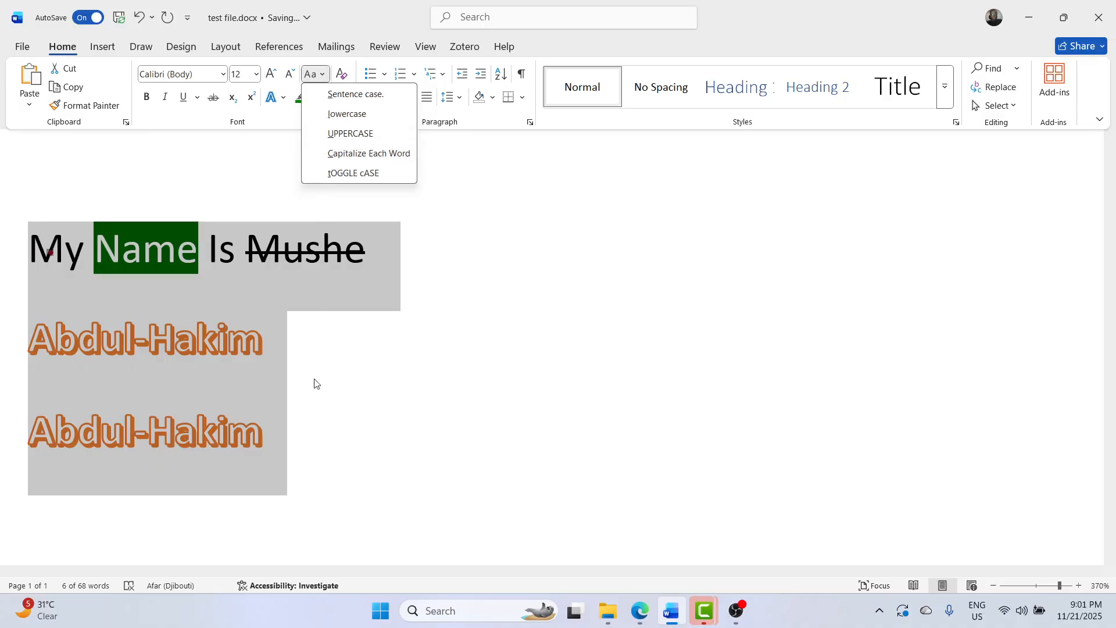
{"action": "key", "text": "Escape"}
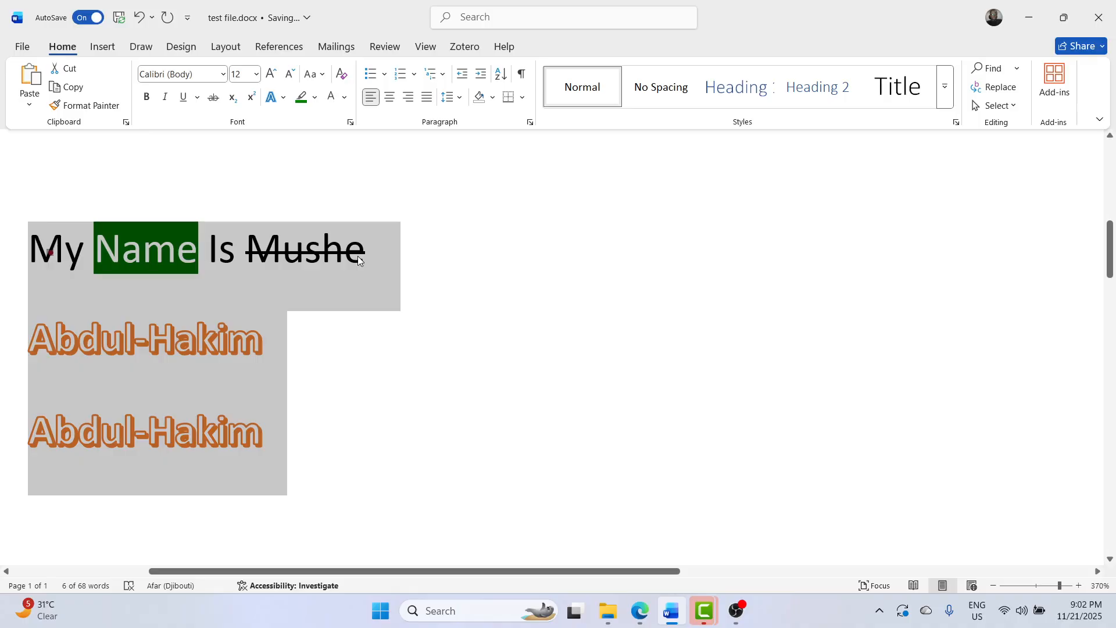
{"action": "left_click", "coordinate": [345, 100]}
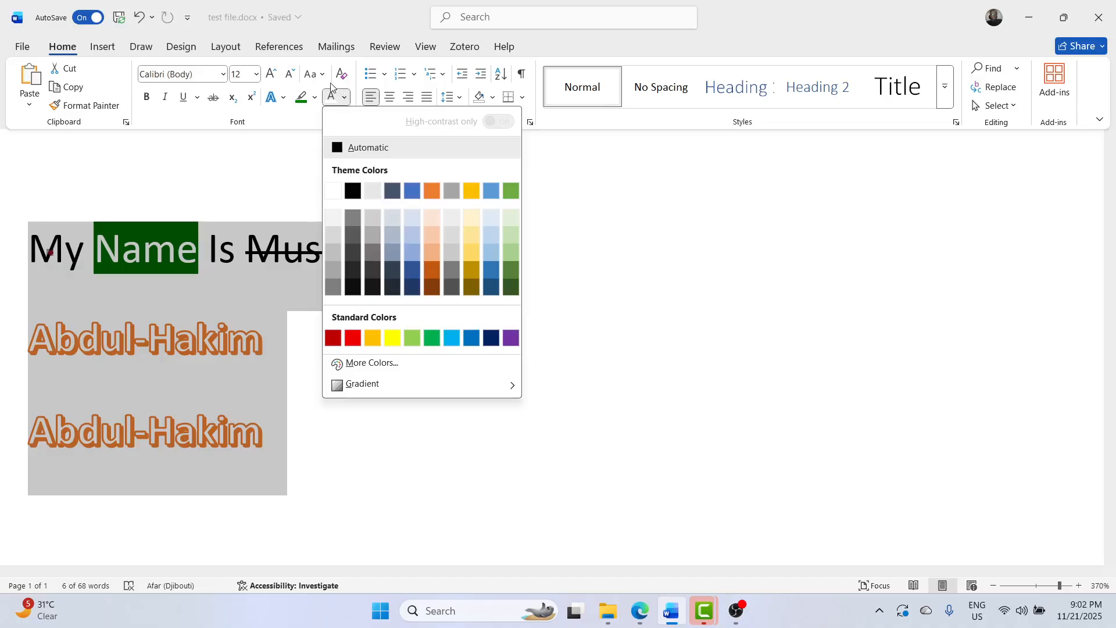
{"action": "left_click", "coordinate": [343, 72]}
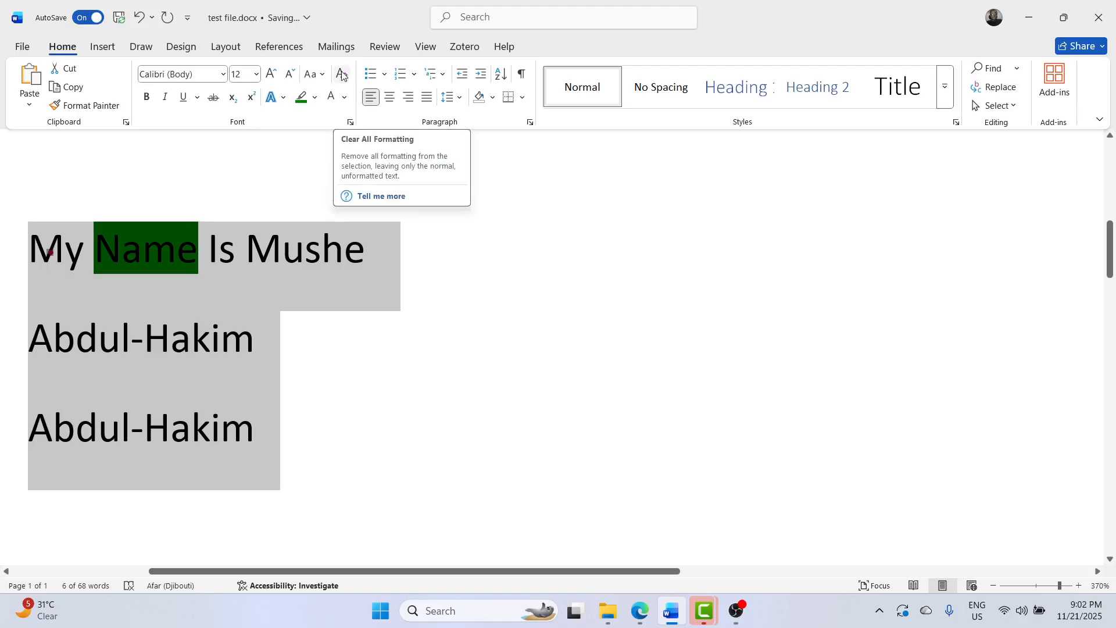
{"action": "left_click", "coordinate": [344, 74]}
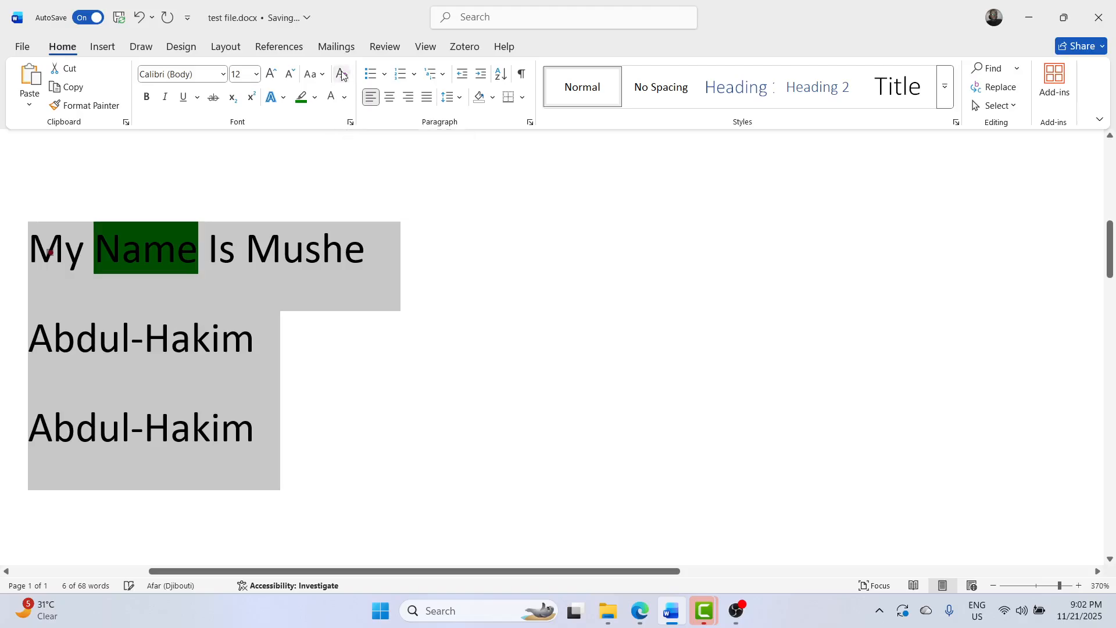
- Delete the name sentence and the two hyphenated name lines from the document
{"action": "left_click", "coordinate": [416, 331]}
{"action": "left_click", "coordinate": [8, 229], "text": "shift"}
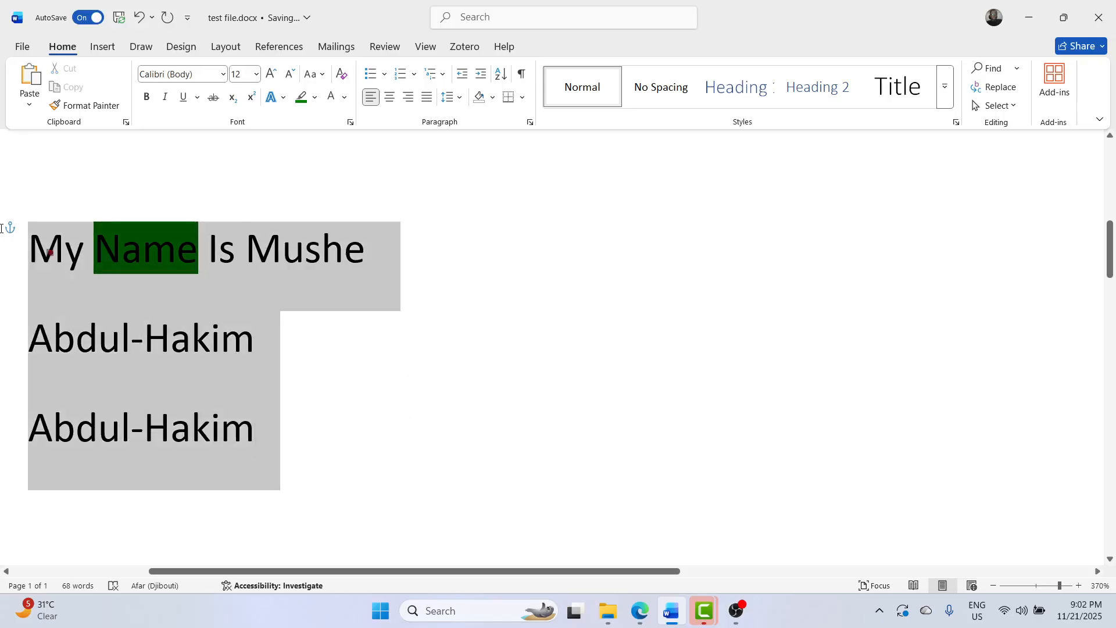
{"action": "key", "text": "Delete"}
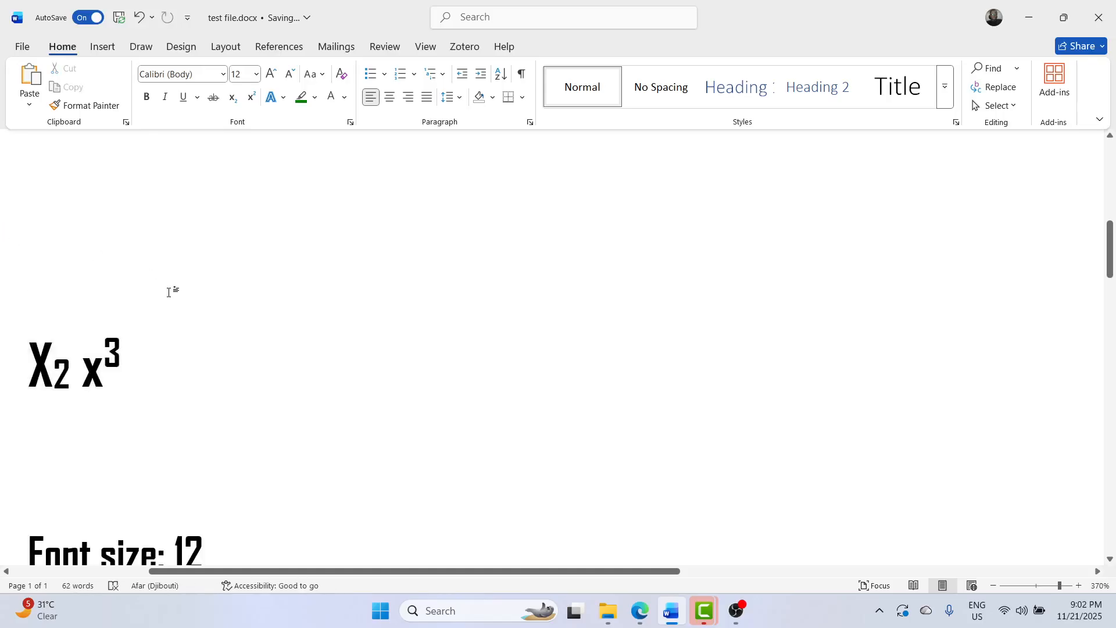
{"action": "scroll", "coordinate": [172, 291], "scroll_direction": "down", "scroll_amount": 2}
{"action": "scroll", "coordinate": [169, 293], "scroll_direction": "up", "scroll_amount": 3}
{"action": "scroll", "coordinate": [170, 292], "scroll_direction": "down", "scroll_amount": 3}
{"action": "scroll", "coordinate": [170, 292], "scroll_direction": "down", "scroll_amount": 4}
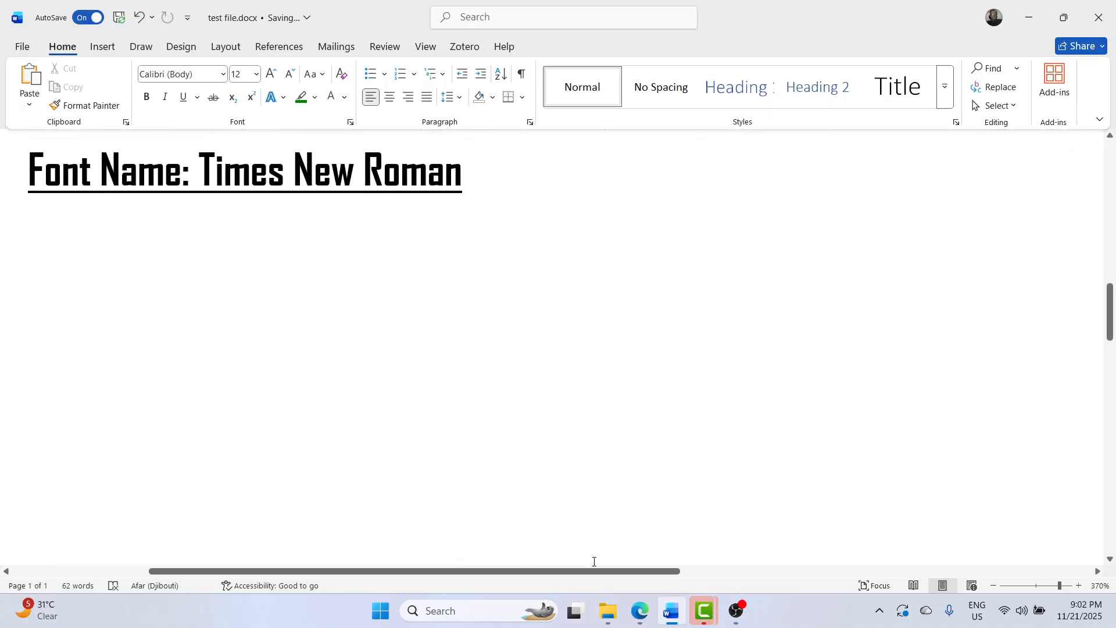
{"action": "scroll", "coordinate": [607, 540], "scroll_direction": "up", "scroll_amount": 3}
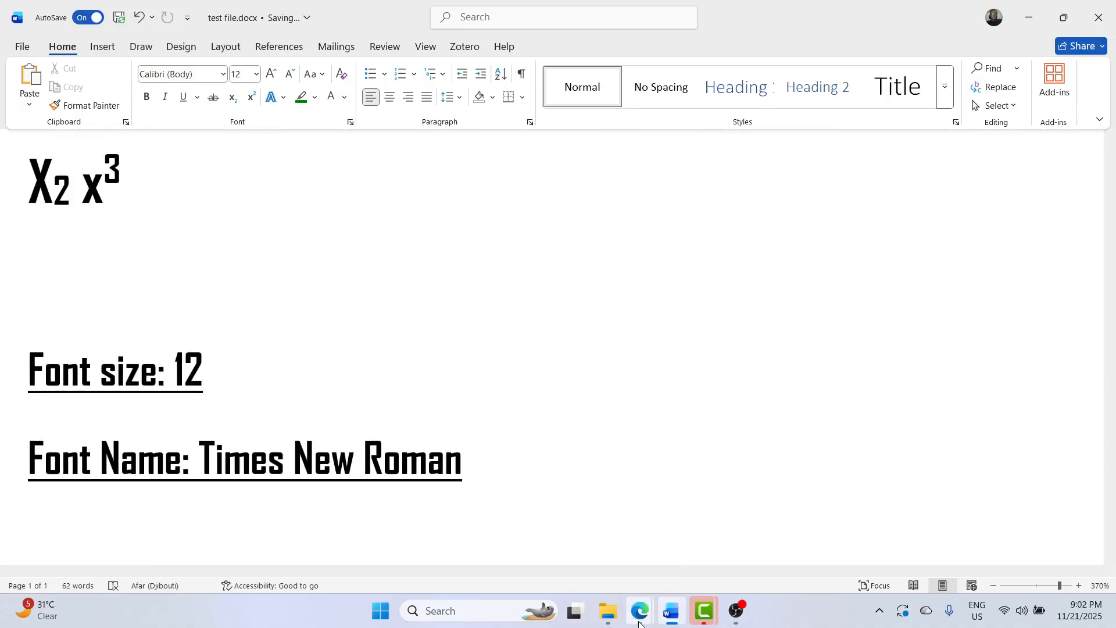
- Switch to the Edge browser and open ChatGPT in place of the lion search results
{"action": "mouse_move", "coordinate": [642, 624]}
{"action": "left_click", "coordinate": [561, 538]}
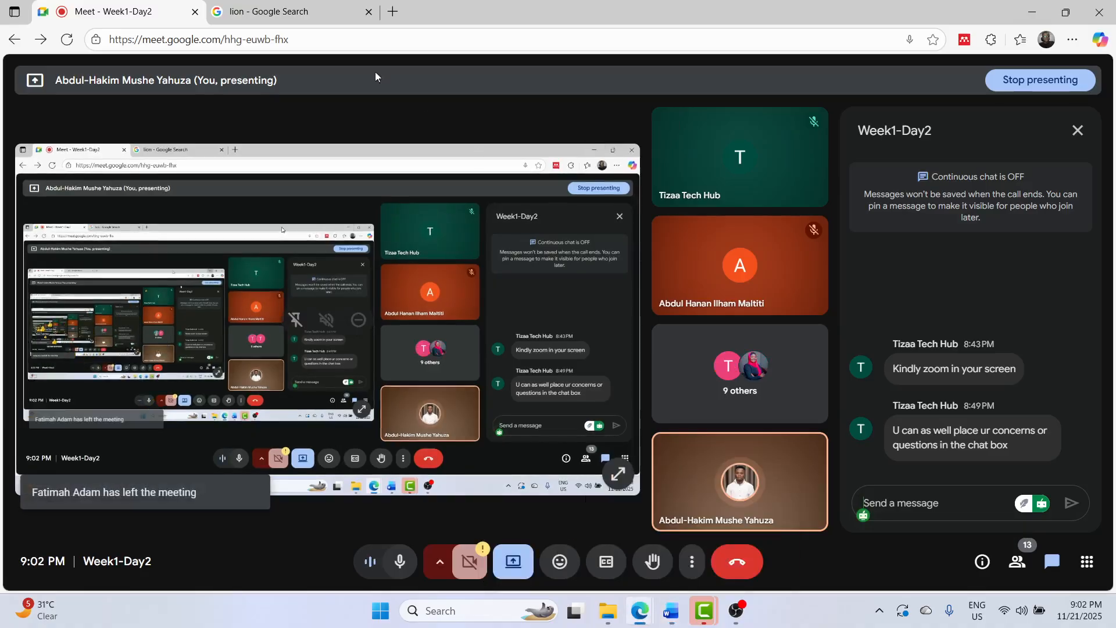
{"action": "left_click", "coordinate": [308, 7]}
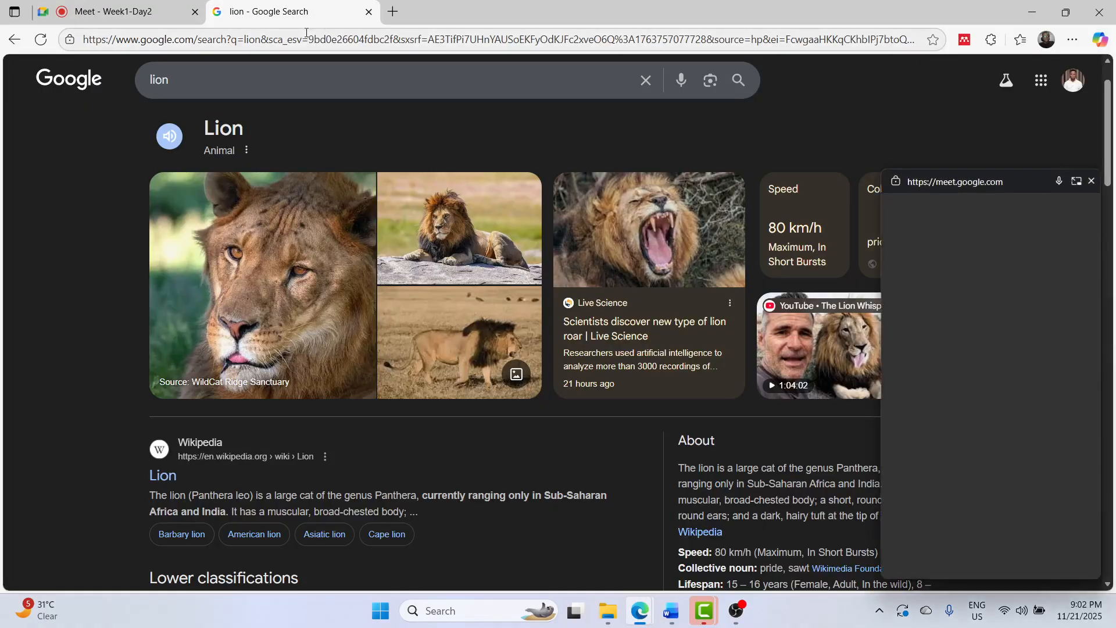
{"action": "left_click", "coordinate": [306, 33]}
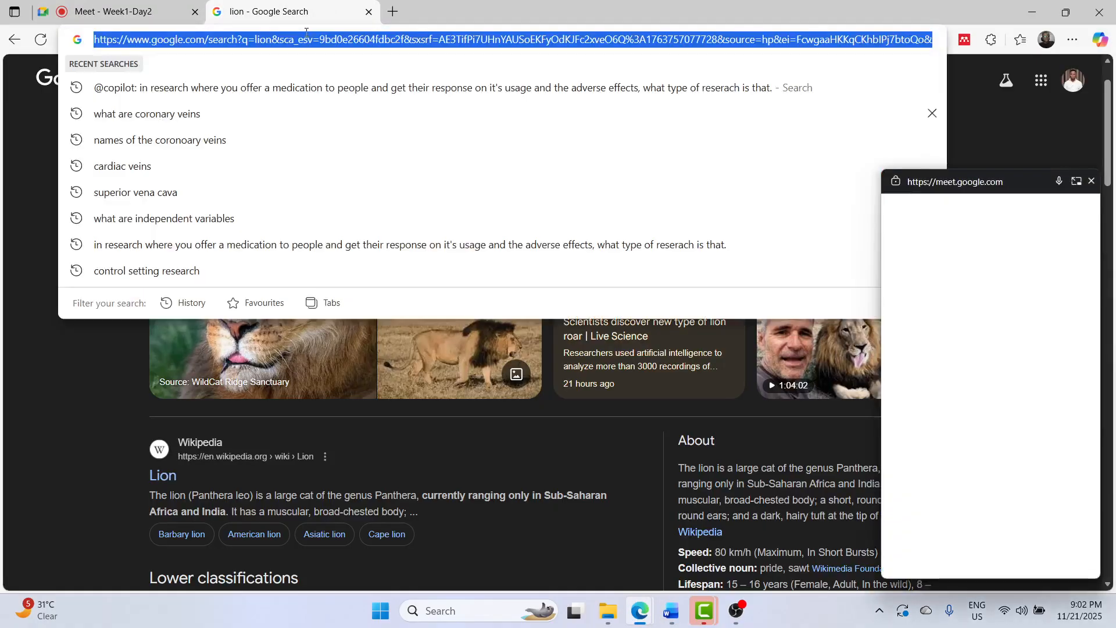
{"action": "type", "text": "chatgpt"}
{"action": "key", "text": "Return"}
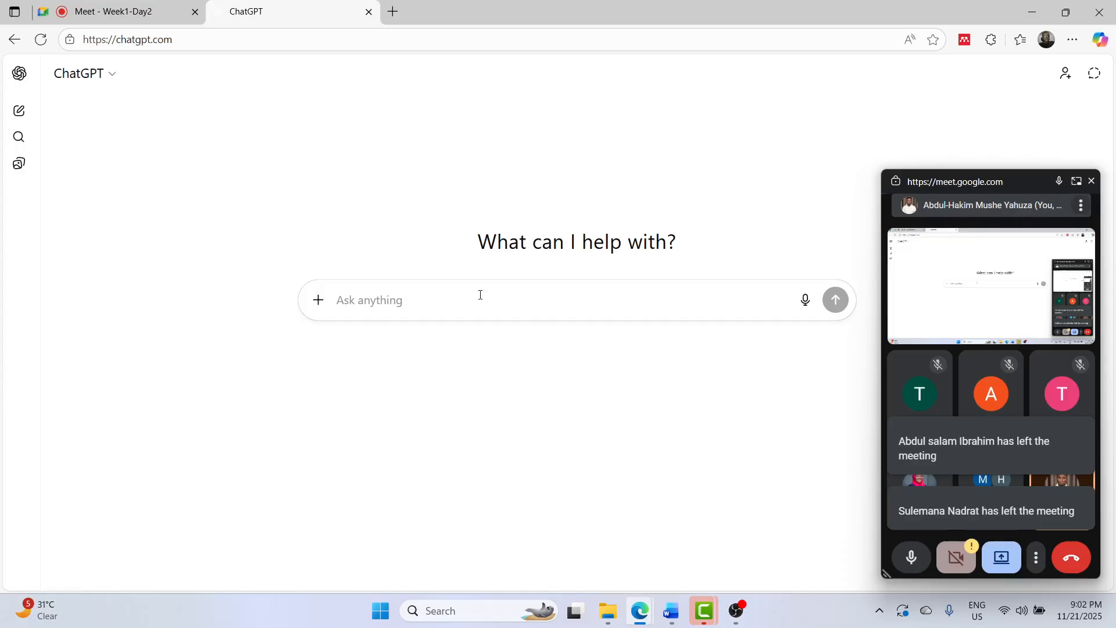
- Send ChatGPT the prompt "hello just give your favorite quote of all time"
{"action": "type", "text": "hello j"}
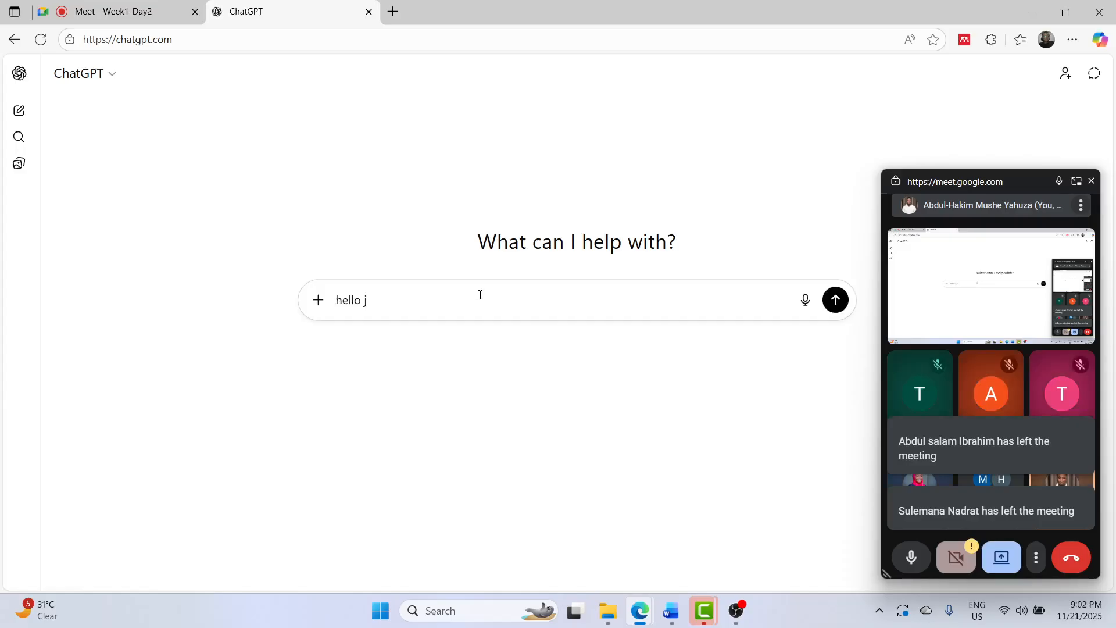
{"action": "type", "text": "ust "}
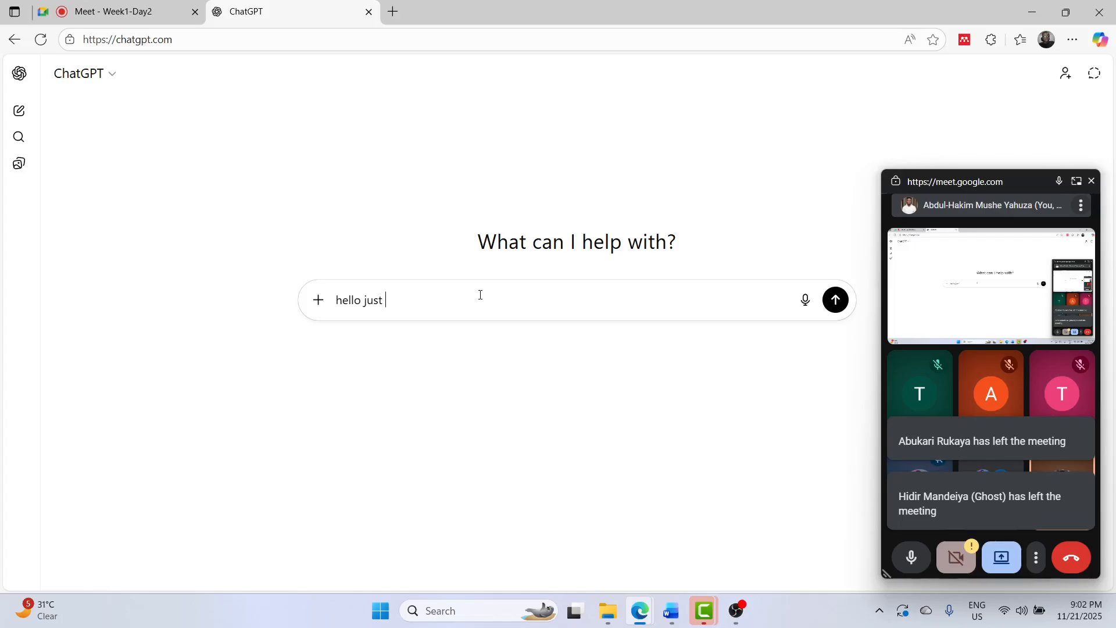
{"action": "type", "text": "give me a random te"}
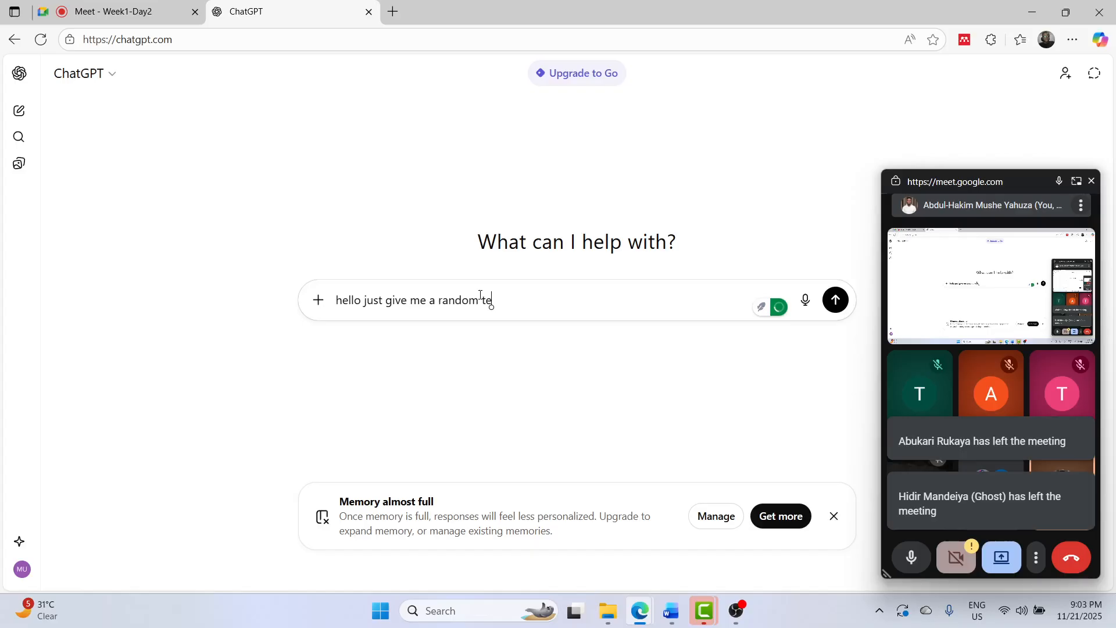
{"action": "key", "text": "BackSpace"}
{"action": "key", "text": "BackSpace"}
{"action": "key", "text": "BackSpace"}
{"action": "key", "text": "BackSpace"}
{"action": "key", "text": "BackSpace"}
{"action": "key", "text": "BackSpace"}
{"action": "key", "text": "BackSpace"}
{"action": "key", "text": "BackSpace"}
{"action": "key", "text": "BackSpace"}
{"action": "key", "text": "BackSpace"}
{"action": "key", "text": "BackSpace"}
{"action": "key", "text": "BackSpace"}
{"action": "key", "text": "BackSpace"}
{"action": "key", "text": "BackSpace"}
{"action": "type", "text": "your favorite quote"}
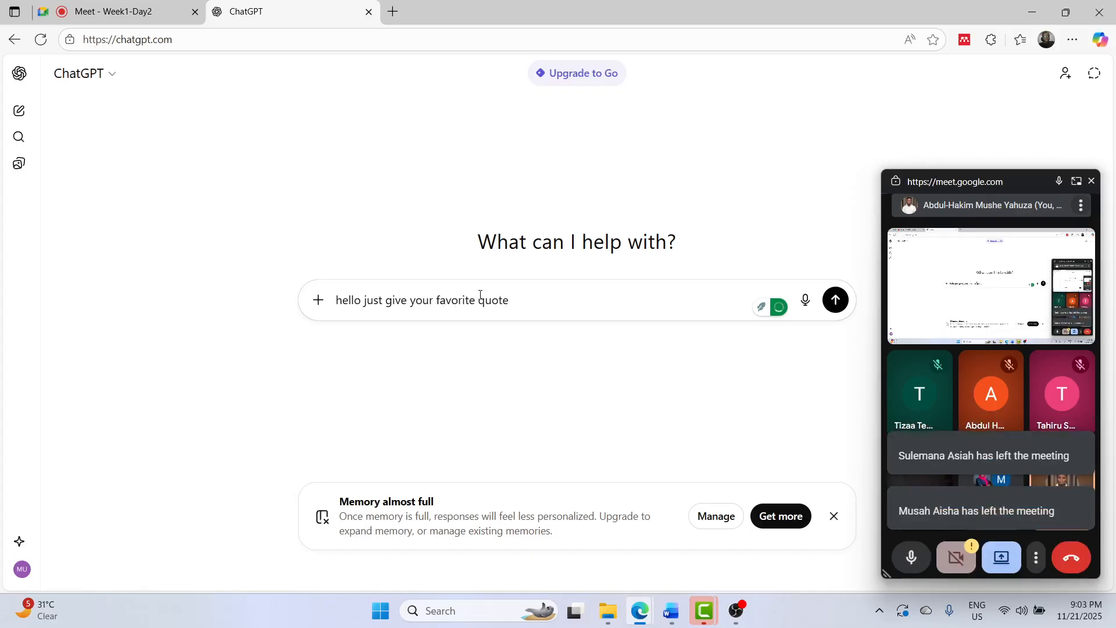
{"action": "type", "text": " of all time"}
{"action": "key", "text": "Return"}
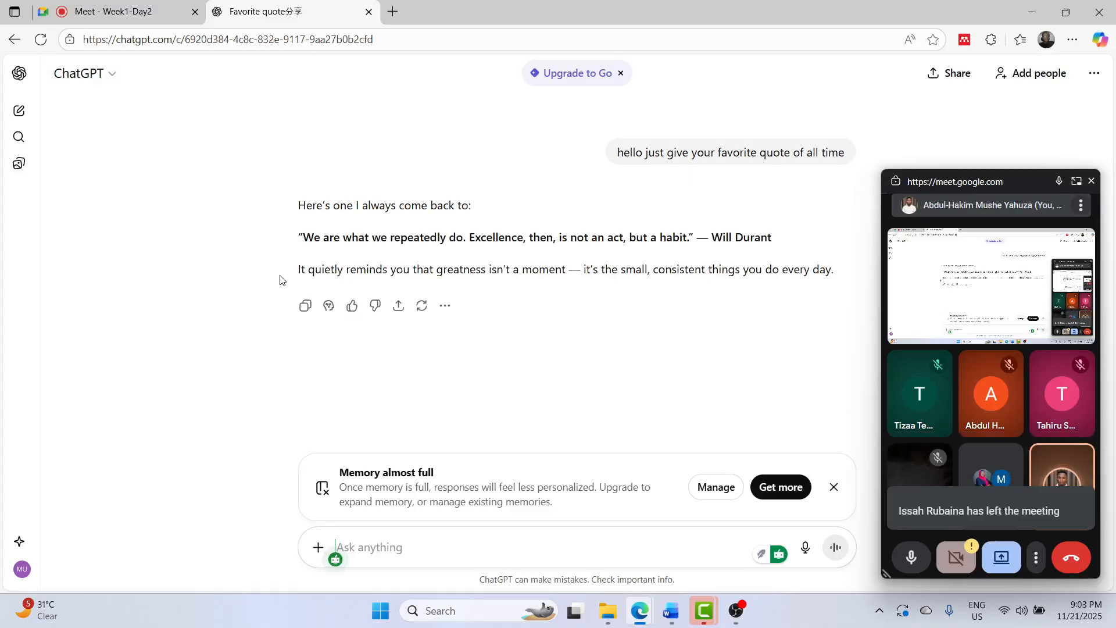
- Copy ChatGPT's reply containing the quote and switch back to the Word document
{"action": "left_click", "coordinate": [304, 308]}
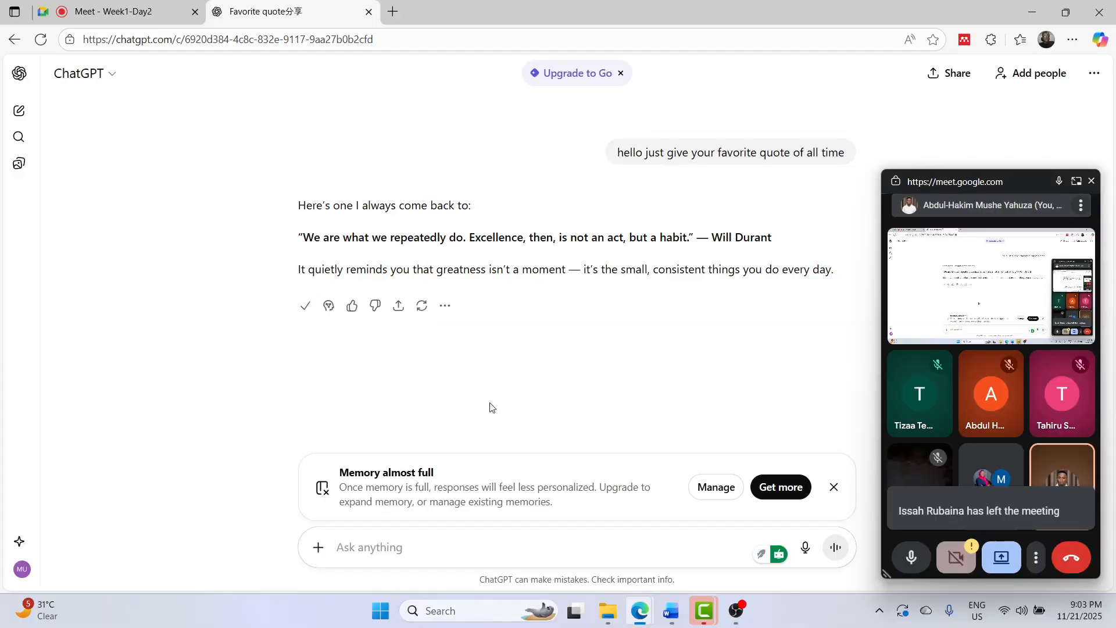
{"action": "left_click", "coordinate": [670, 613]}
{"action": "scroll", "coordinate": [363, 351], "scroll_direction": "up", "scroll_amount": 4}
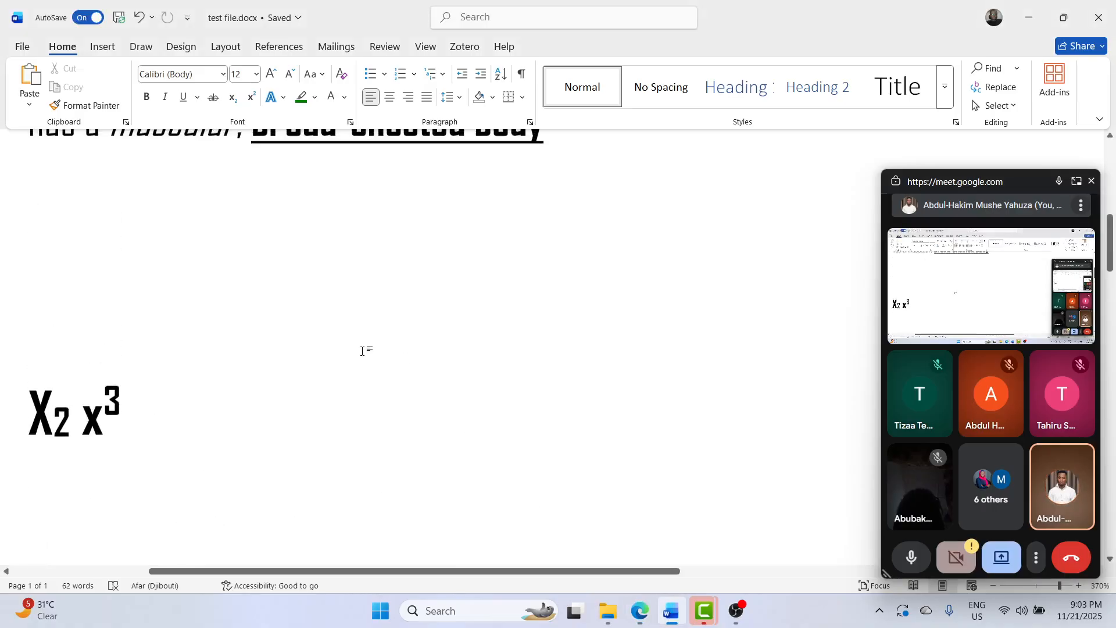
- Paste the copied reply on a new line above the X2 x3 line
{"action": "left_click", "coordinate": [332, 349]}
{"action": "key", "text": "Return"}
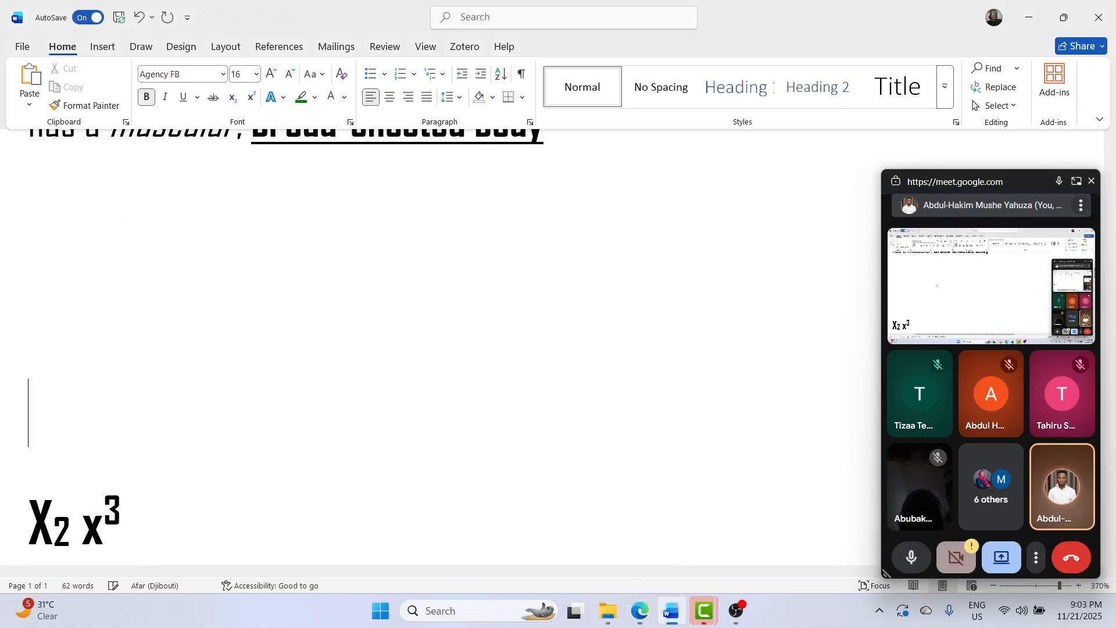
{"action": "key", "text": "Up"}
{"action": "key", "text": "ctrl+v"}
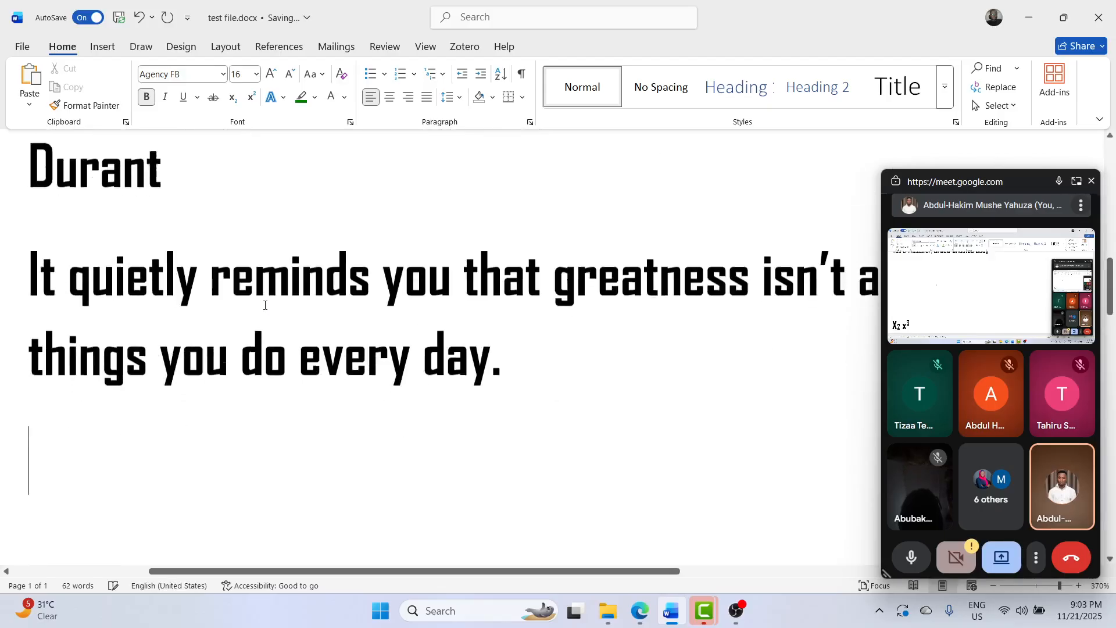
{"action": "scroll", "coordinate": [264, 305], "scroll_direction": "down", "scroll_amount": 11, "text": "ctrl"}
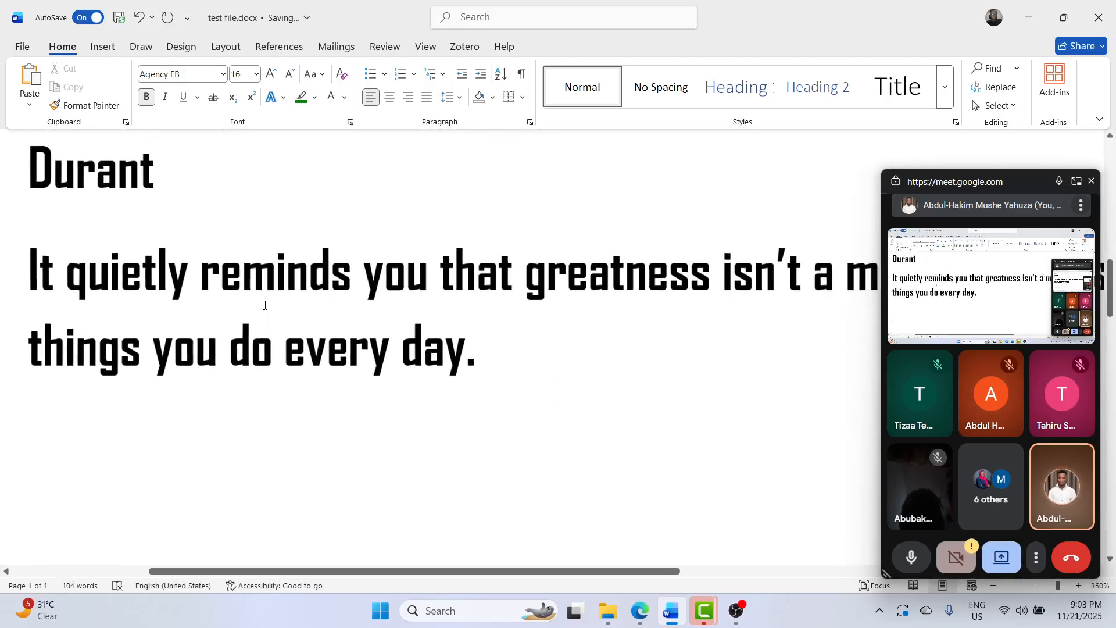
{"action": "scroll", "coordinate": [265, 306], "scroll_direction": "down", "scroll_amount": 8, "text": "ctrl"}
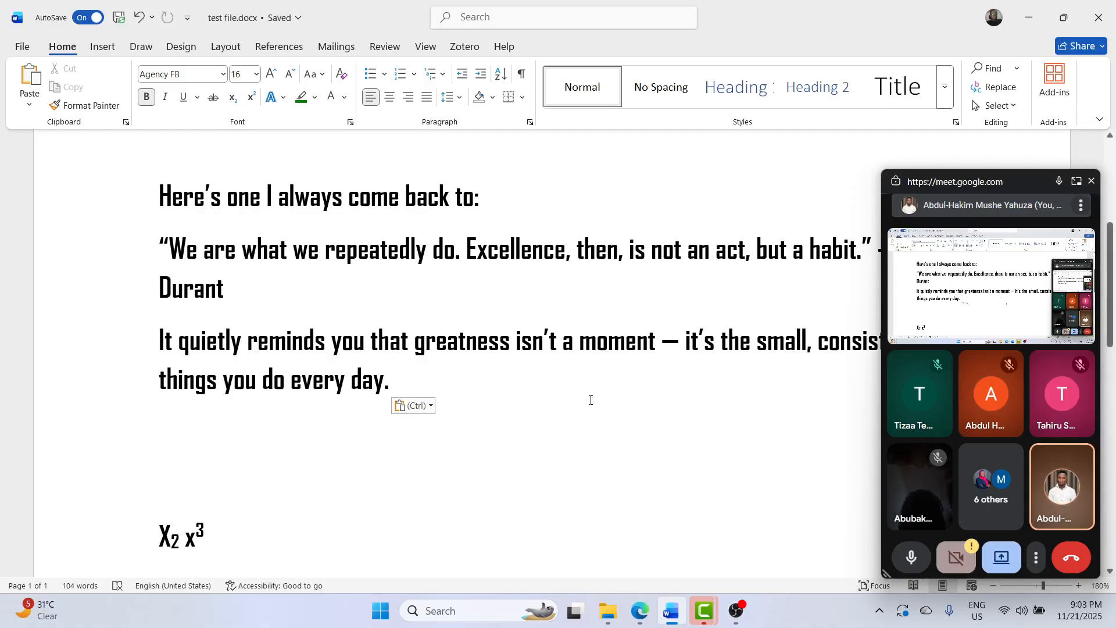
- Delete the pasted reply and the surplus empty lines above the X2 x3 line
{"action": "left_click", "coordinate": [536, 388]}
{"action": "left_click", "coordinate": [155, 187], "text": "shift"}
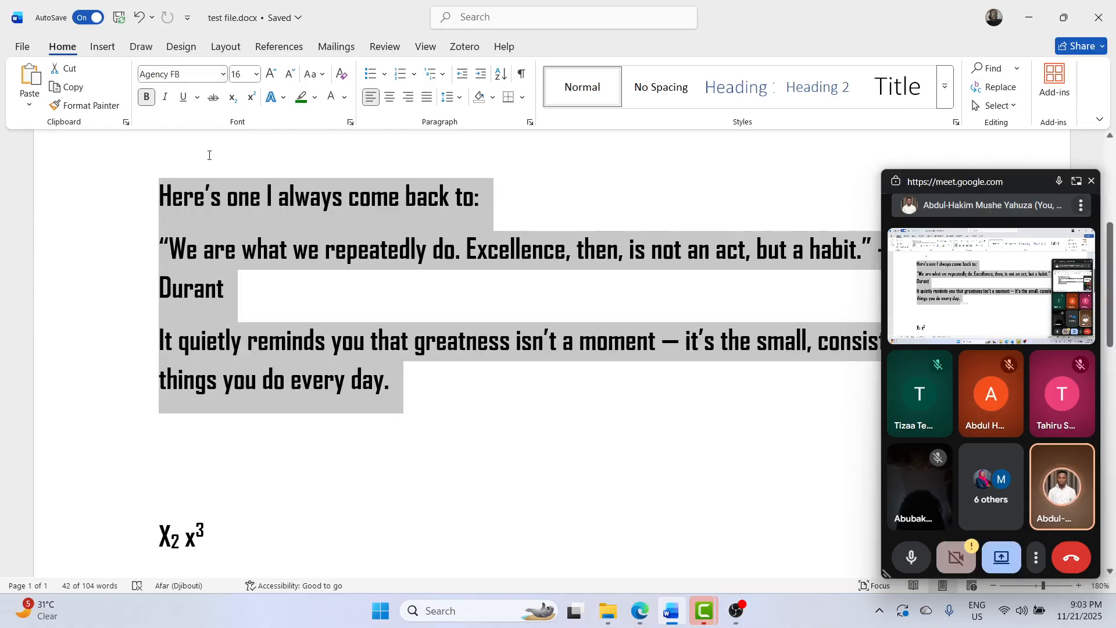
{"action": "key", "text": "BackSpace"}
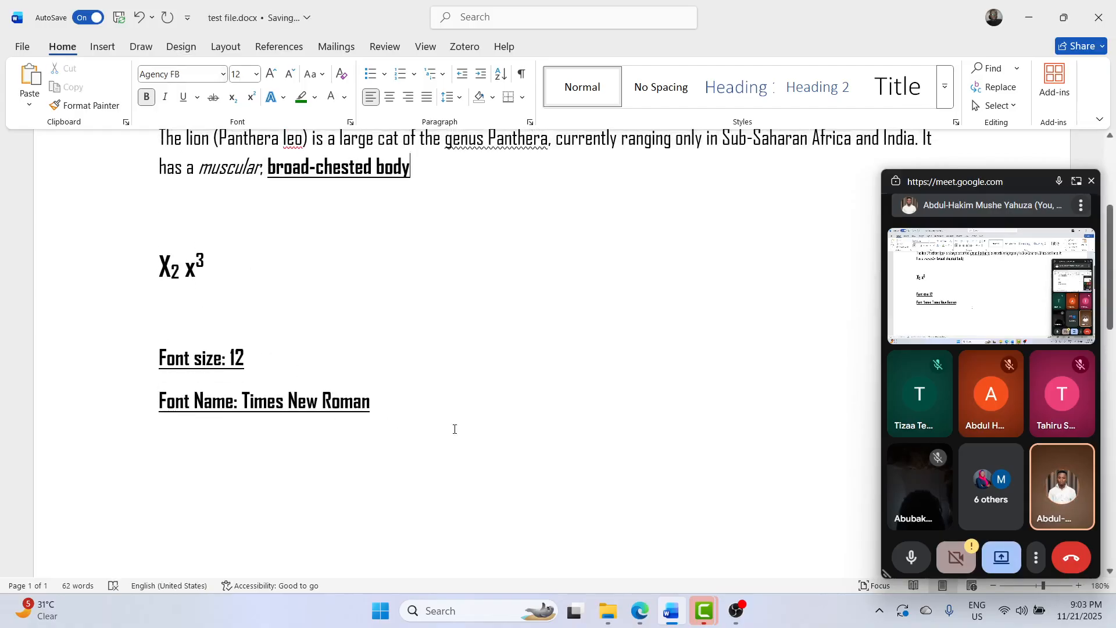
- Add four empty lines below the "Font Name: Times New Roman" line and paste the copied reply there
{"action": "left_click", "coordinate": [455, 429]}
{"action": "key", "text": "Return"}
{"action": "key", "text": "Return"}
{"action": "key", "text": "Return"}
{"action": "key", "text": "Return"}
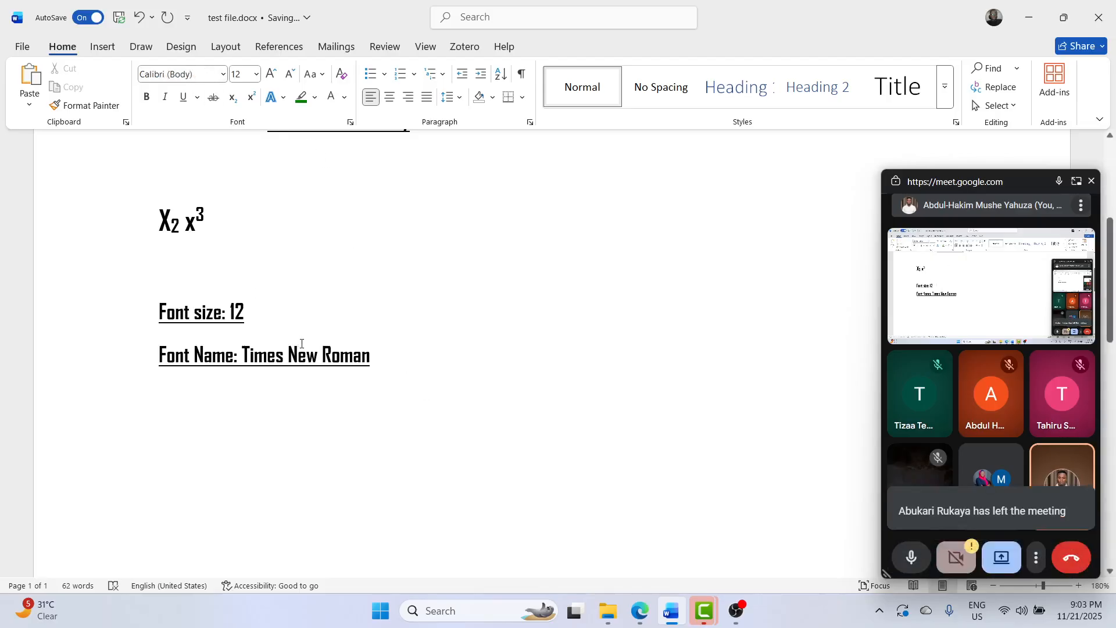
{"action": "scroll", "coordinate": [302, 344], "scroll_direction": "down", "scroll_amount": 5}
{"action": "key", "text": "ctrl+v"}
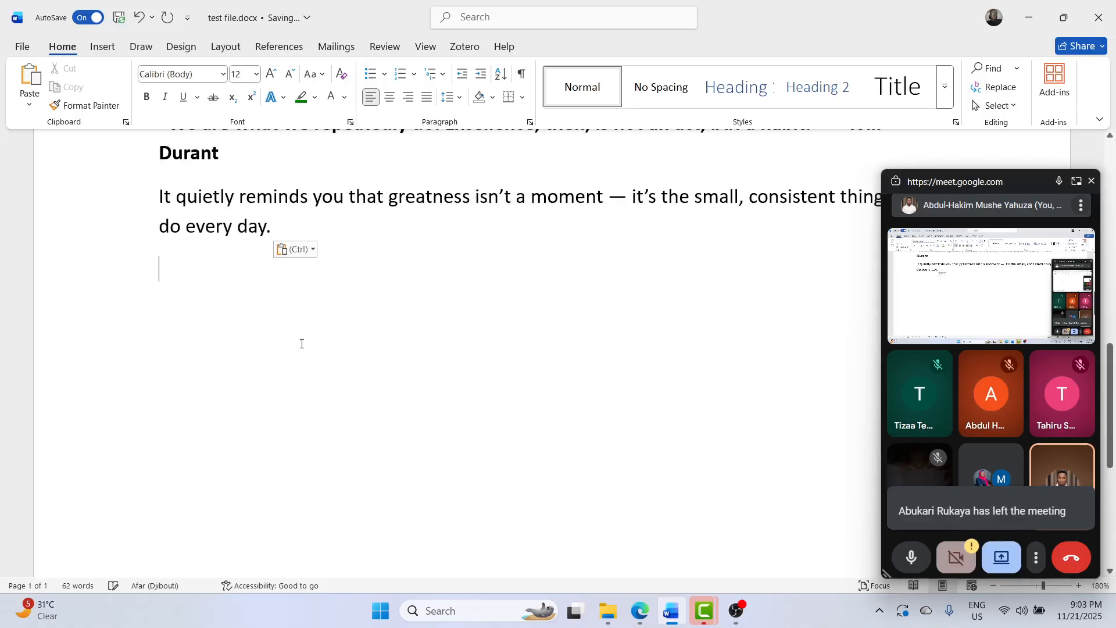
{"action": "scroll", "coordinate": [301, 343], "scroll_direction": "up", "scroll_amount": 2}
{"action": "scroll", "coordinate": [301, 343], "scroll_direction": "up", "scroll_amount": 1}
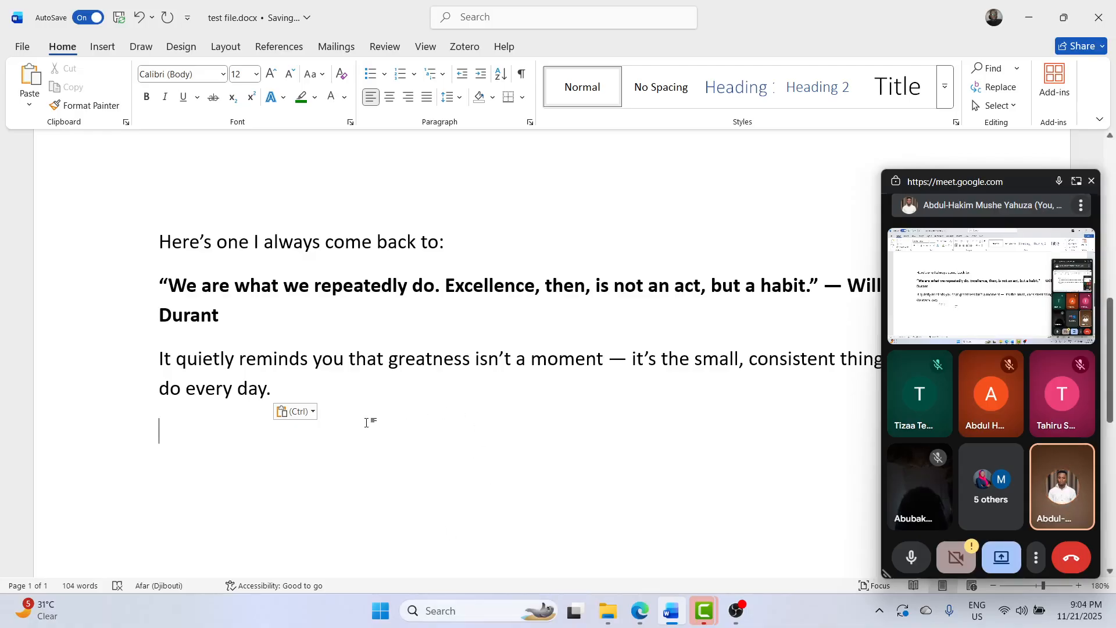
- Clear all formatting from the bold quote paragraph beginning "We are what we repeatedly do"
{"action": "double_click", "coordinate": [274, 358]}
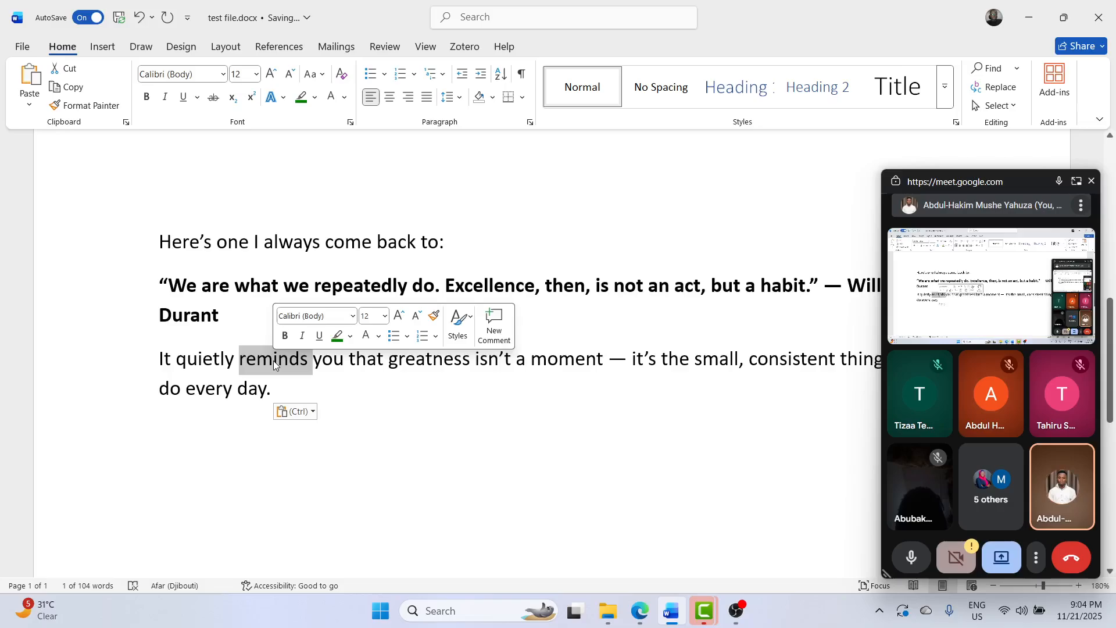
{"action": "left_click", "coordinate": [220, 358]}
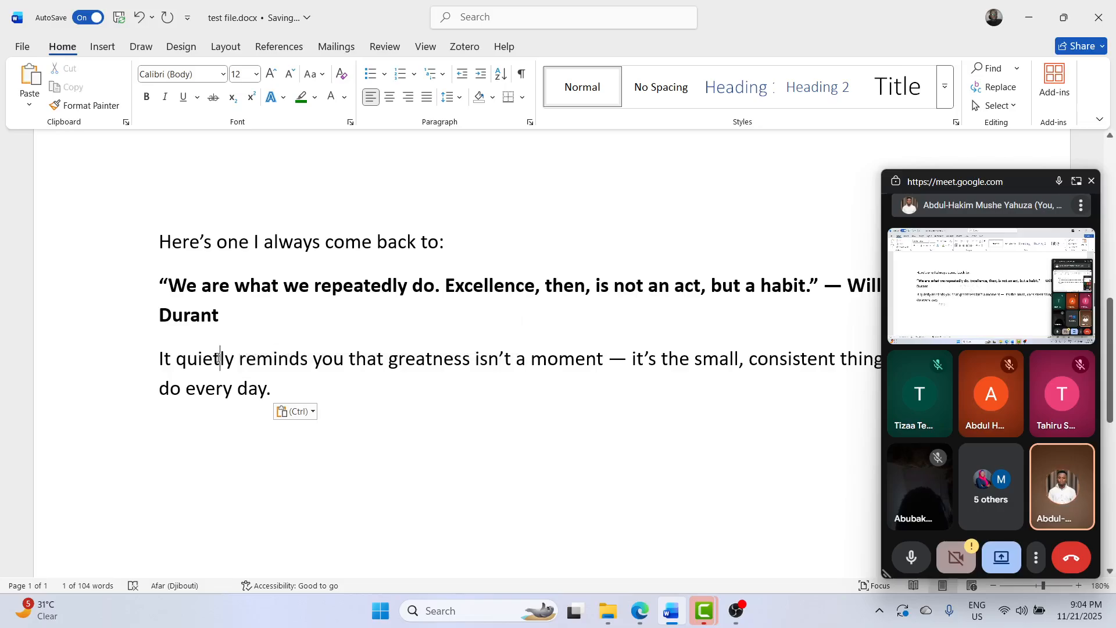
{"action": "double_click", "coordinate": [190, 287]}
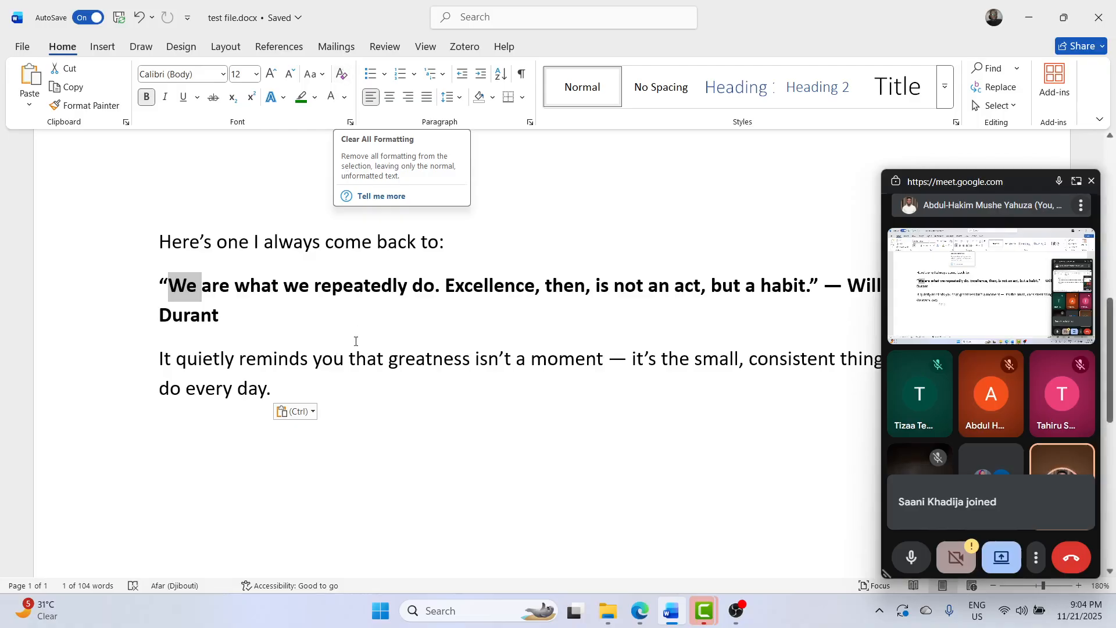
{"action": "left_click", "coordinate": [234, 309]}
{"action": "triple_click", "coordinate": [234, 309]}
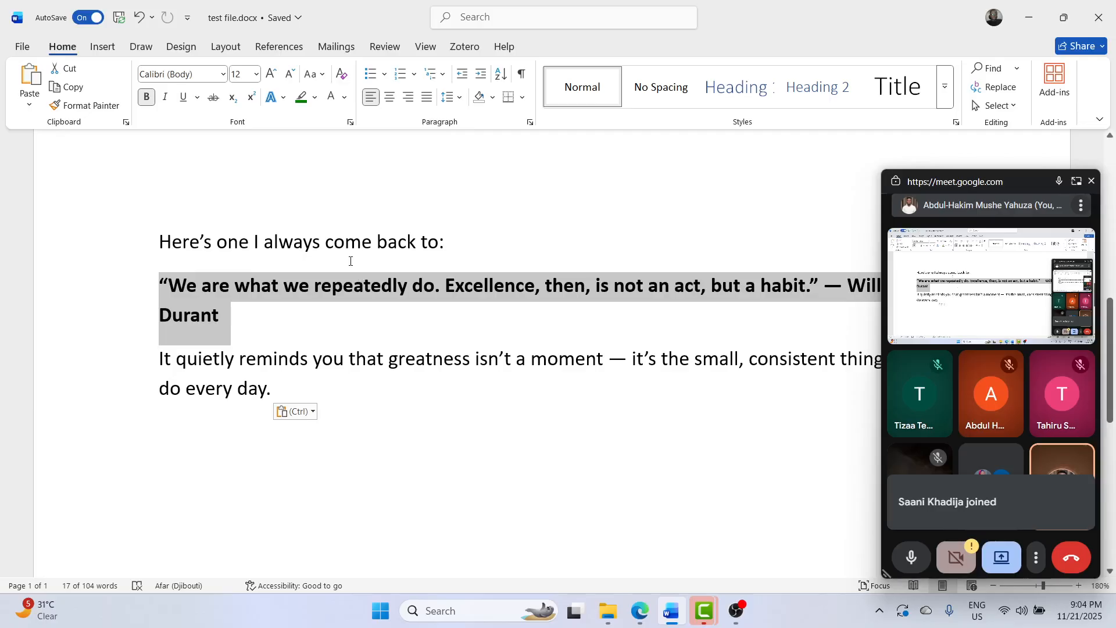
{"action": "left_click", "coordinate": [341, 74]}
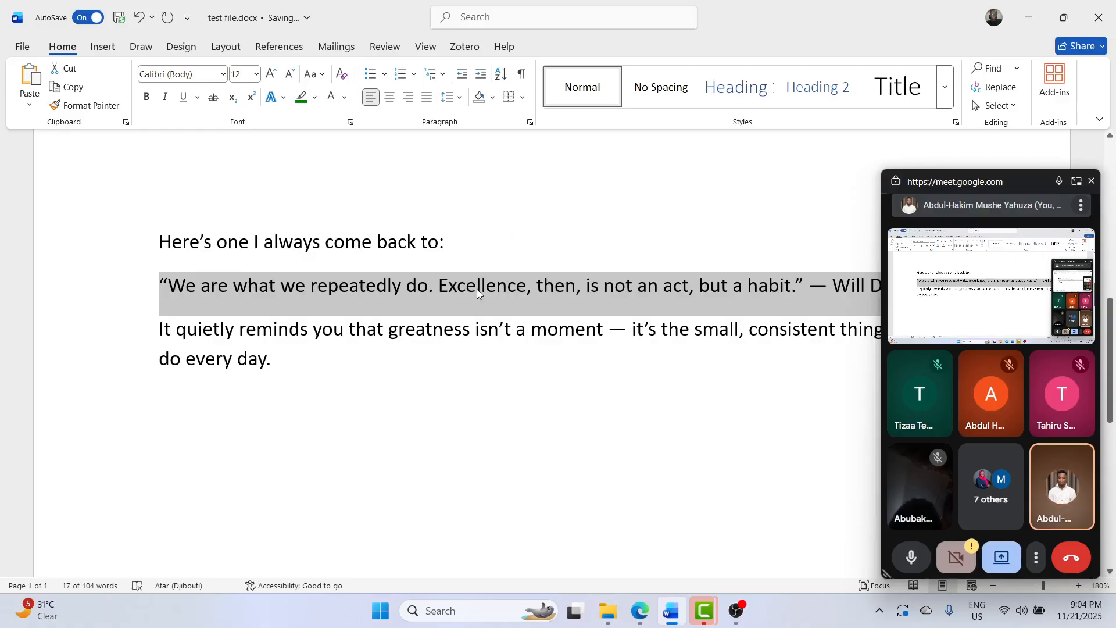
{"action": "scroll", "coordinate": [526, 329], "scroll_direction": "up", "scroll_amount": 7}
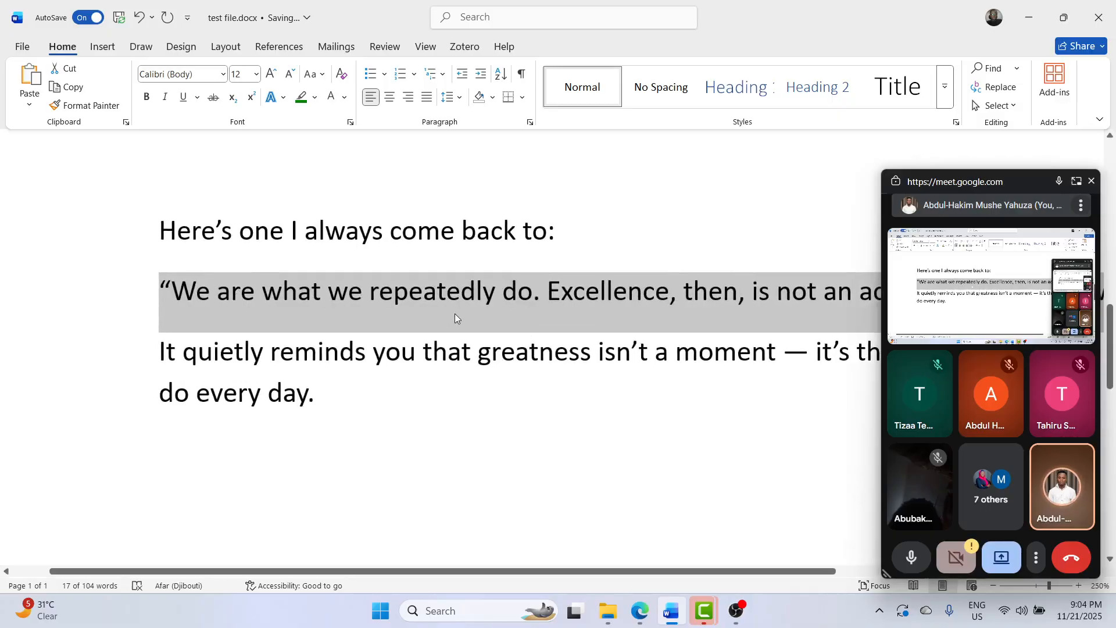
- Bold the selected quote paragraph beginning "We are what we repeatedly do", and clear all formatting from it again
{"action": "key", "text": "ctrl+b"}
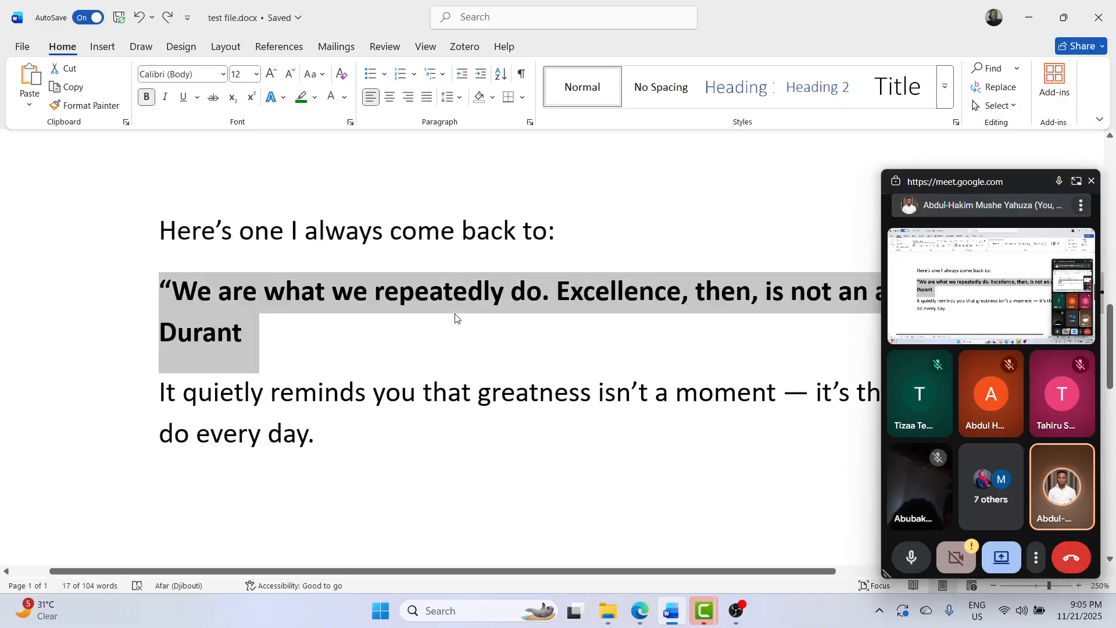
{"action": "scroll", "coordinate": [455, 318], "scroll_direction": "left", "scroll_amount": 1}
{"action": "scroll", "coordinate": [455, 318], "scroll_direction": "right", "scroll_amount": 5}
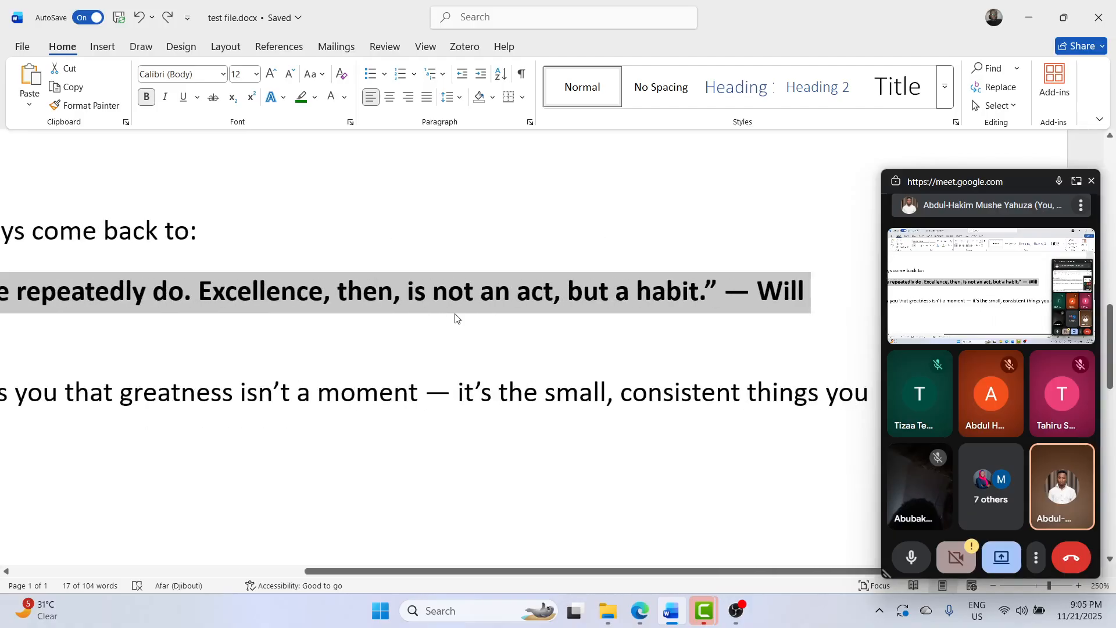
{"action": "scroll", "coordinate": [456, 318], "scroll_direction": "left", "scroll_amount": 5}
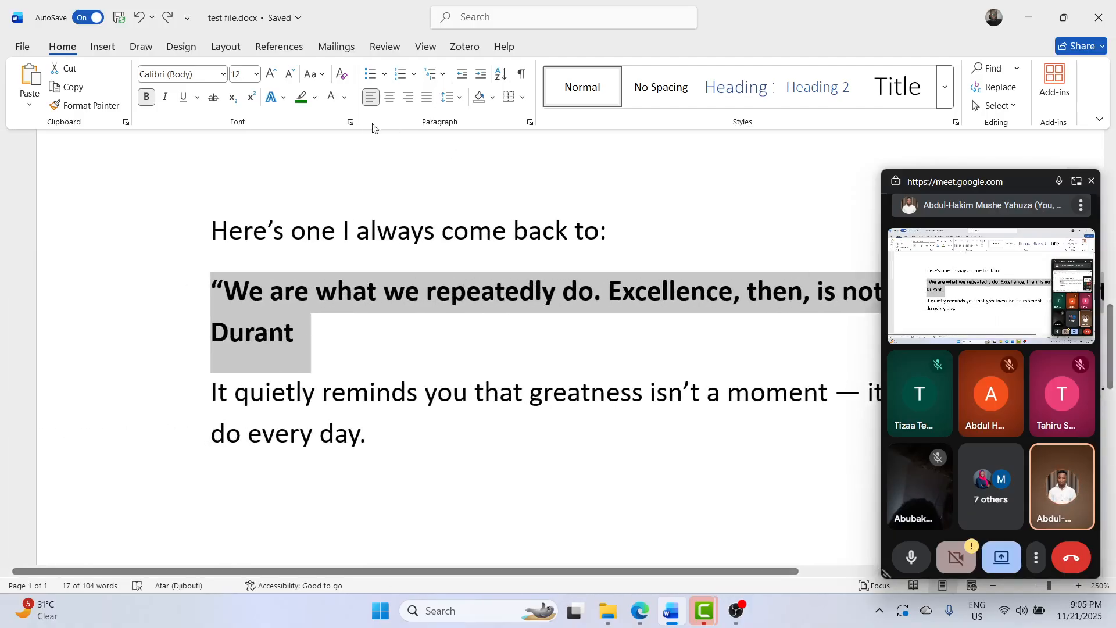
{"action": "left_click", "coordinate": [343, 75]}
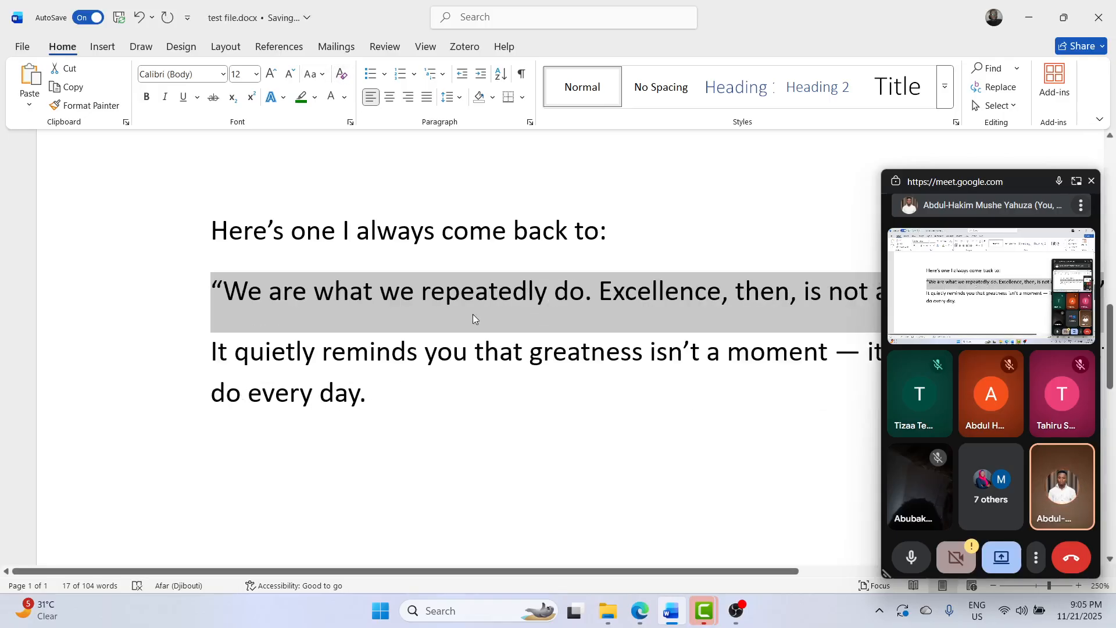
{"action": "scroll", "coordinate": [578, 403], "scroll_direction": "right", "scroll_amount": 5}
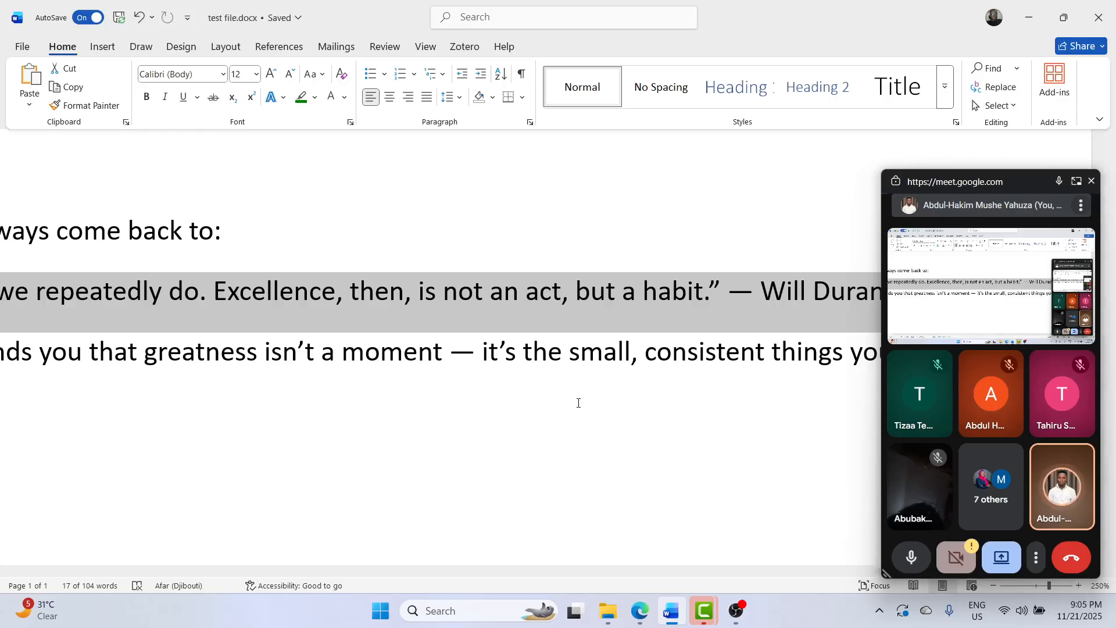
{"action": "scroll", "coordinate": [578, 403], "scroll_direction": "left", "scroll_amount": 2}
{"action": "scroll", "coordinate": [402, 374], "scroll_direction": "left", "scroll_amount": 10}
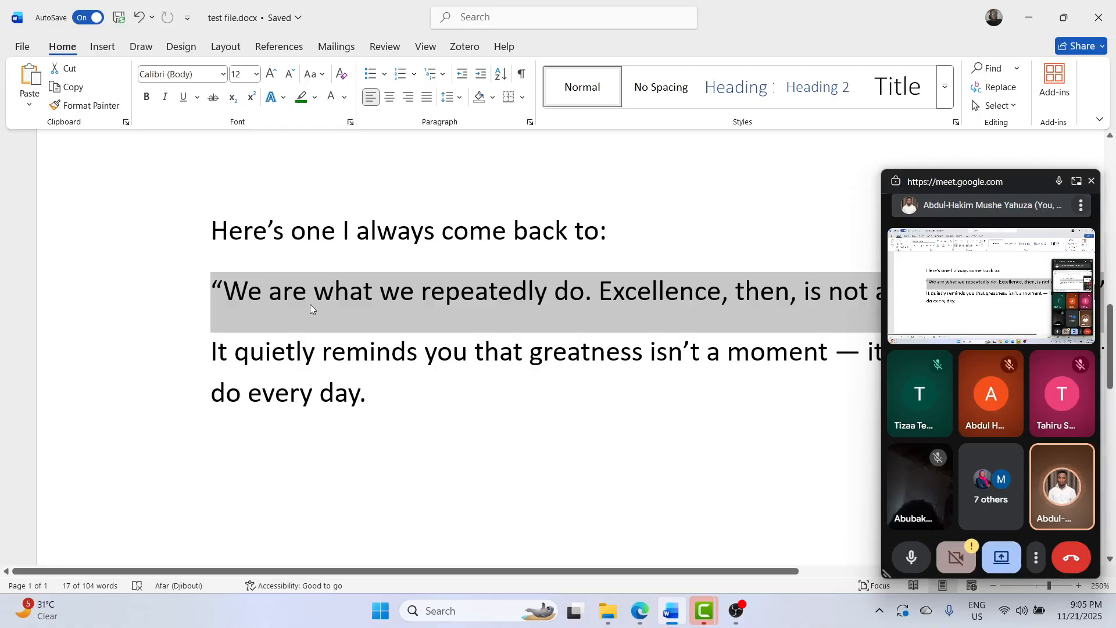
- Paste the copied reply as text only on the empty line below the formatted copy
{"action": "left_click", "coordinate": [413, 407]}
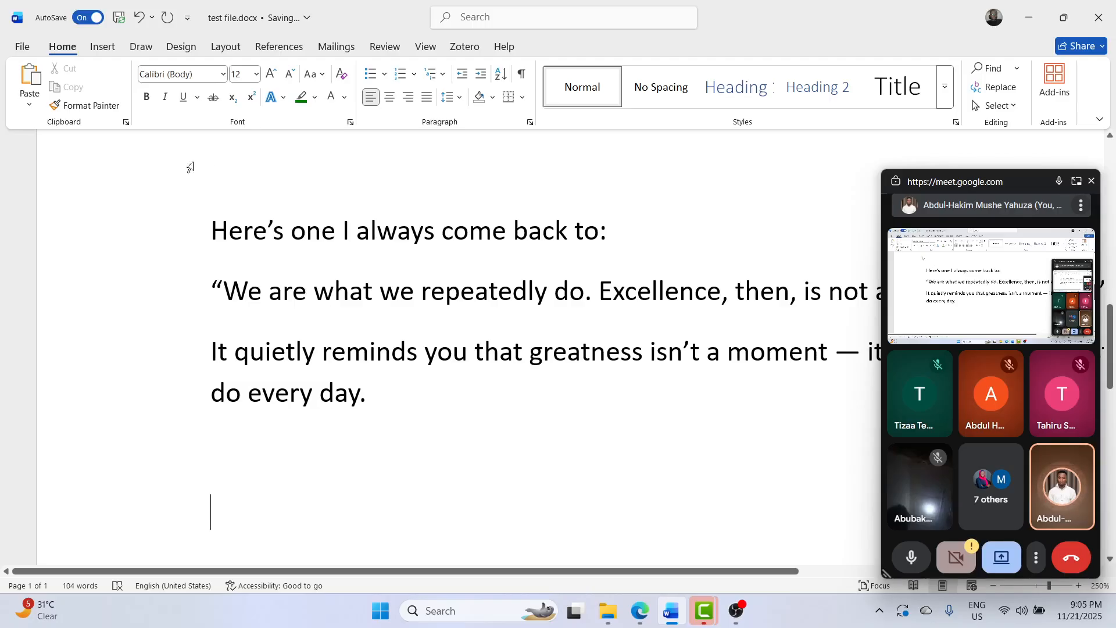
{"action": "left_click", "coordinate": [33, 116]}
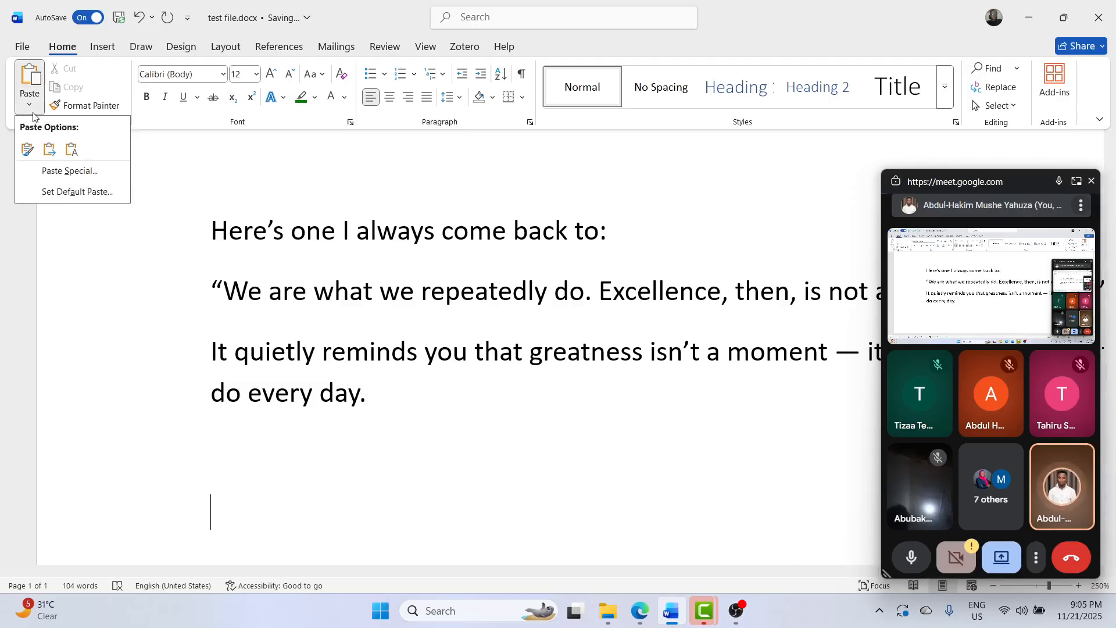
{"action": "left_click", "coordinate": [71, 149]}
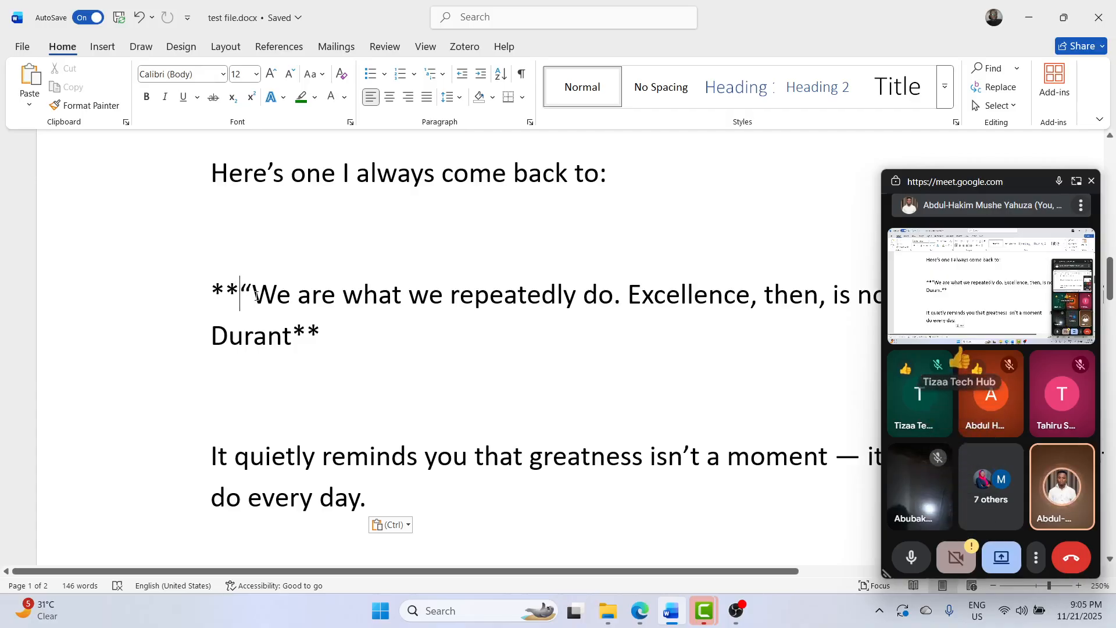
- Delete the two asterisks at the end of the quote in the text-only copy
{"action": "left_click_drag", "start_coordinate": [245, 292], "coordinate": [231, 289]}
{"action": "left_click", "coordinate": [219, 289]}
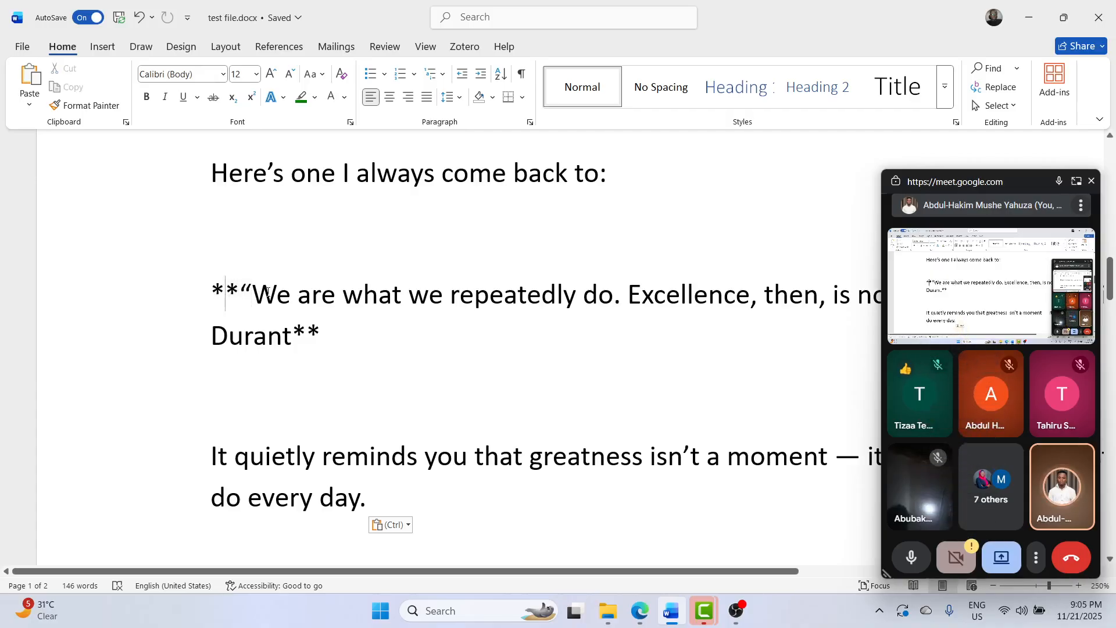
{"action": "scroll", "coordinate": [267, 290], "scroll_direction": "up", "scroll_amount": 3}
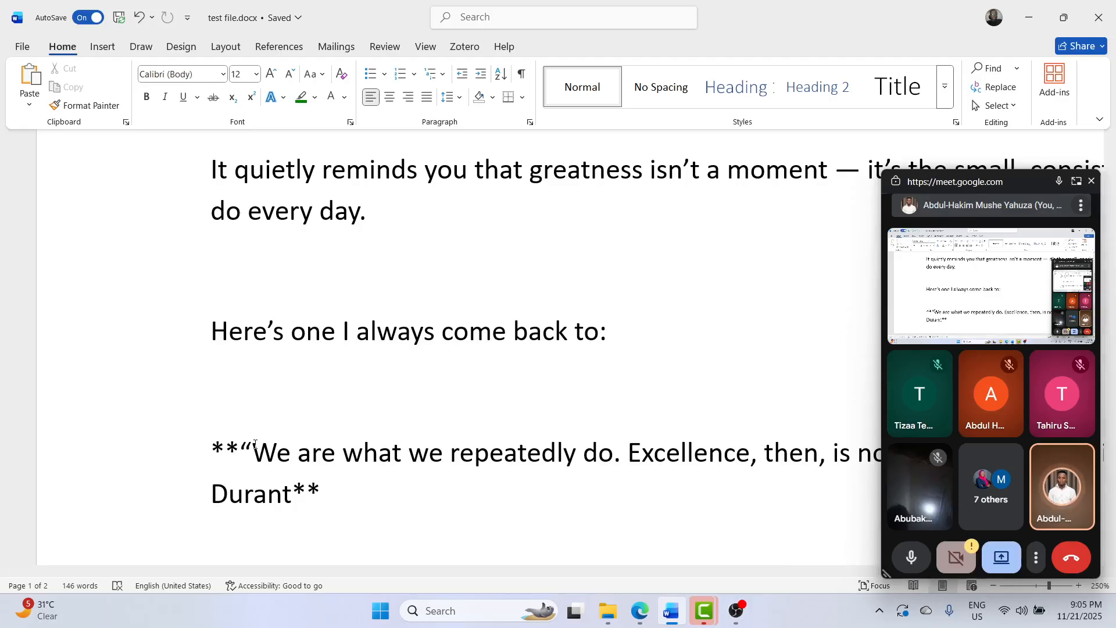
{"action": "scroll", "coordinate": [255, 445], "scroll_direction": "down", "scroll_amount": 2}
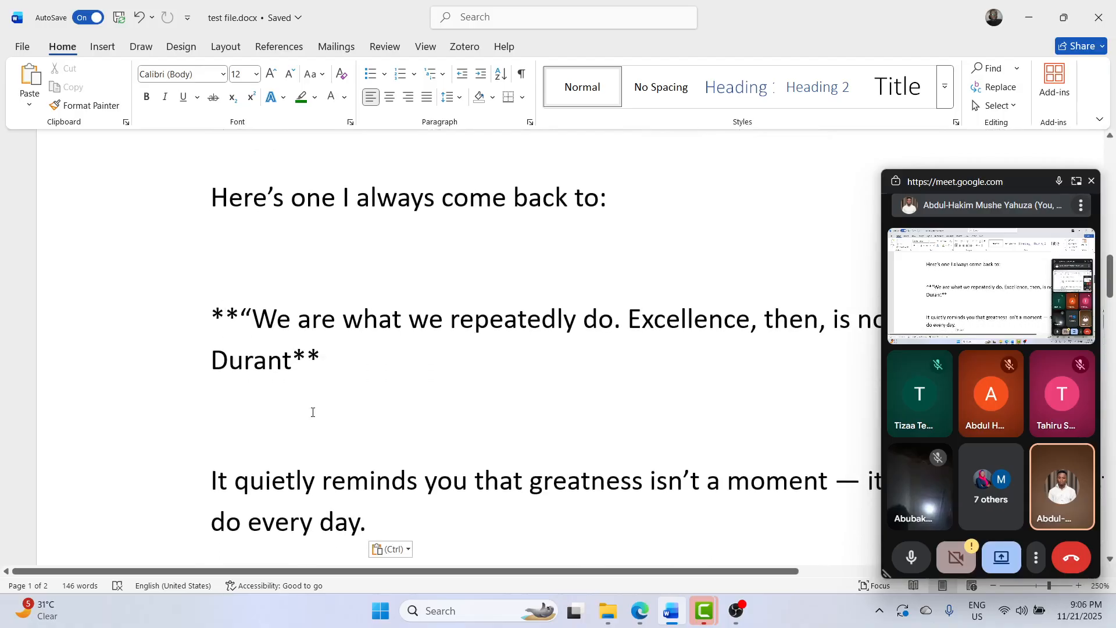
{"action": "scroll", "coordinate": [319, 384], "scroll_direction": "up", "scroll_amount": 1}
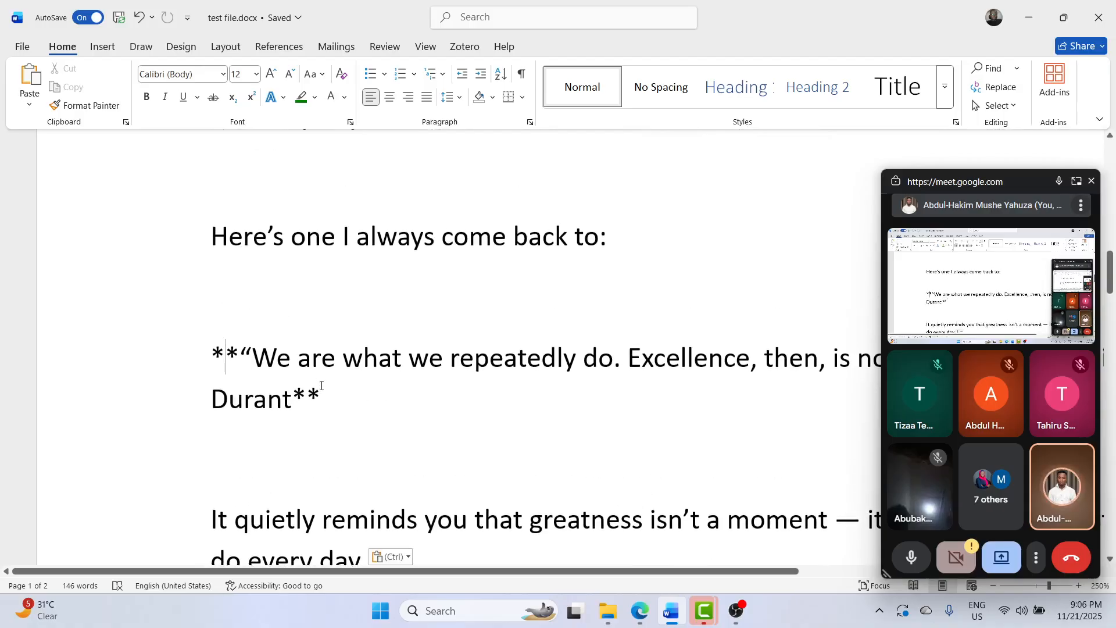
{"action": "key", "text": "BackSpace"}
{"action": "key", "text": "BackSpace"}
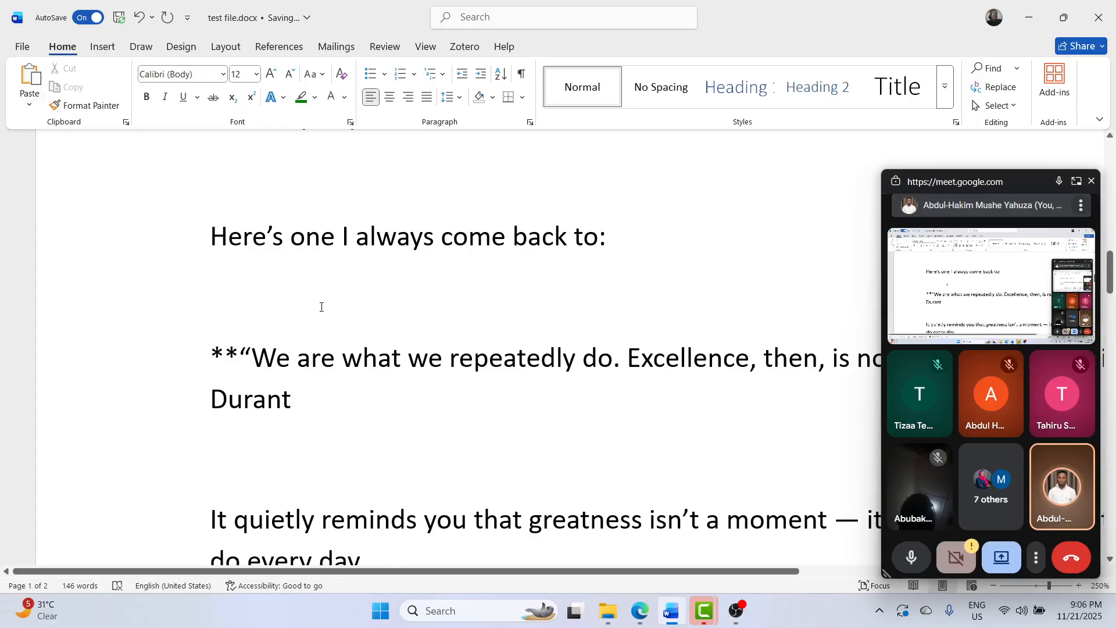
- Paste the copied reply with its formatting on the empty line between "Here's one I always come back to:" and the text-only quote
{"action": "key", "text": "ctrl+v"}
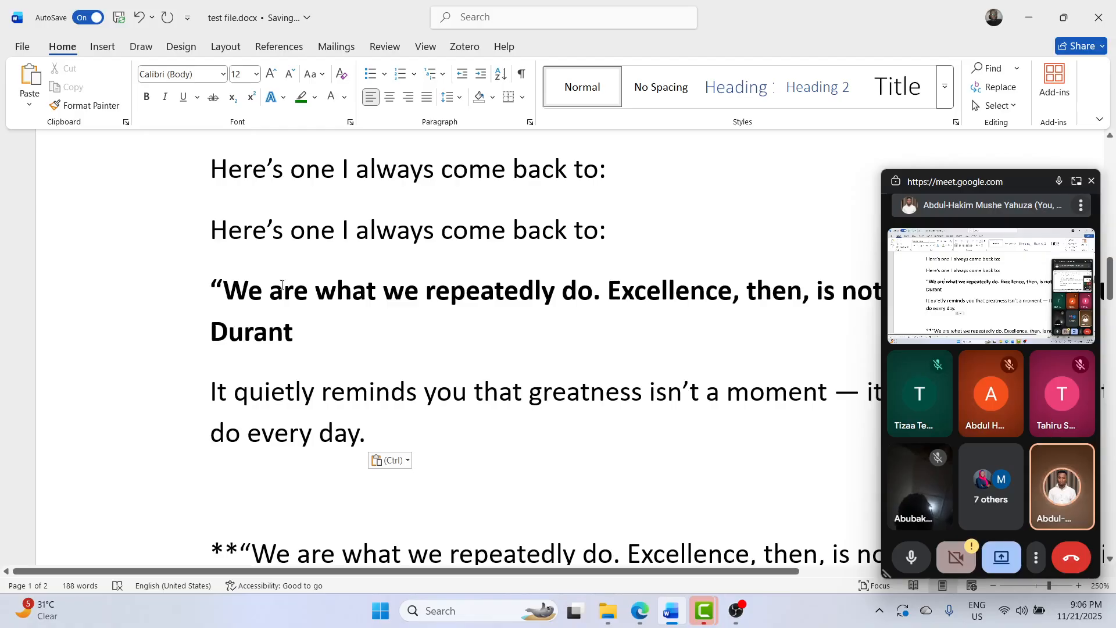
{"action": "left_click_drag", "start_coordinate": [307, 326], "coordinate": [225, 291]}
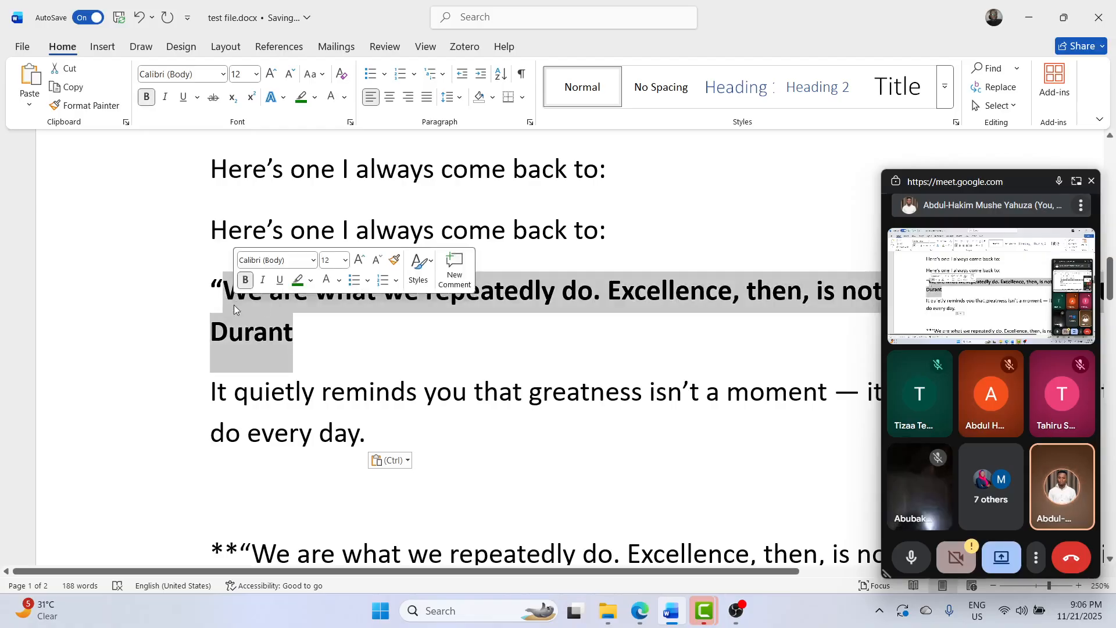
{"action": "scroll", "coordinate": [232, 299], "scroll_direction": "down", "scroll_amount": 3}
{"action": "left_click", "coordinate": [234, 304]}
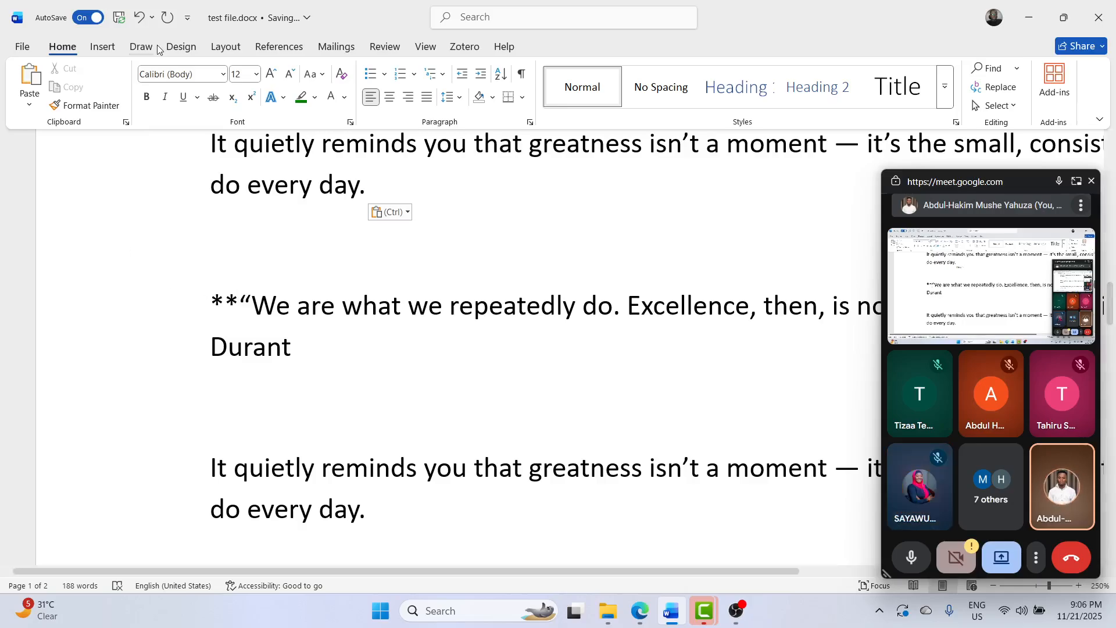
- Delete the text-only quote paragraph starting with asterisks, together with the empty lines around it
{"action": "left_click_drag", "start_coordinate": [343, 340], "coordinate": [210, 305]}
{"action": "key", "text": "BackSpace"}
{"action": "key", "text": "BackSpace"}
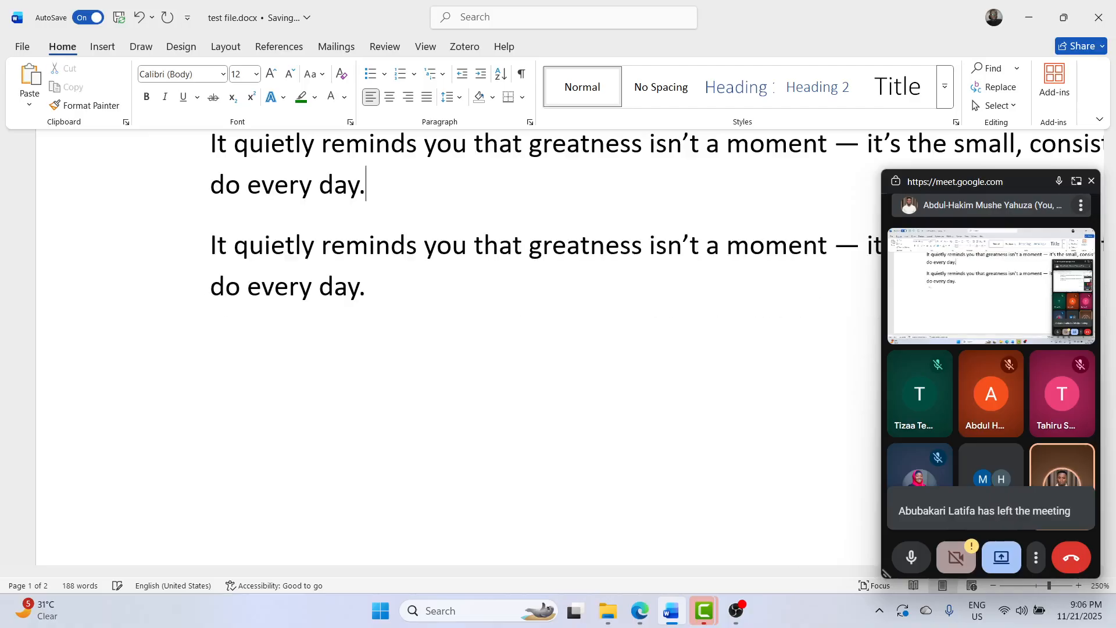
- Replace the repeated "Here's one I always come back to:" lines and the bold quote passage below them with the copied passage
{"action": "scroll", "coordinate": [312, 465], "scroll_direction": "up", "scroll_amount": 5}
{"action": "left_click", "coordinate": [376, 506]}
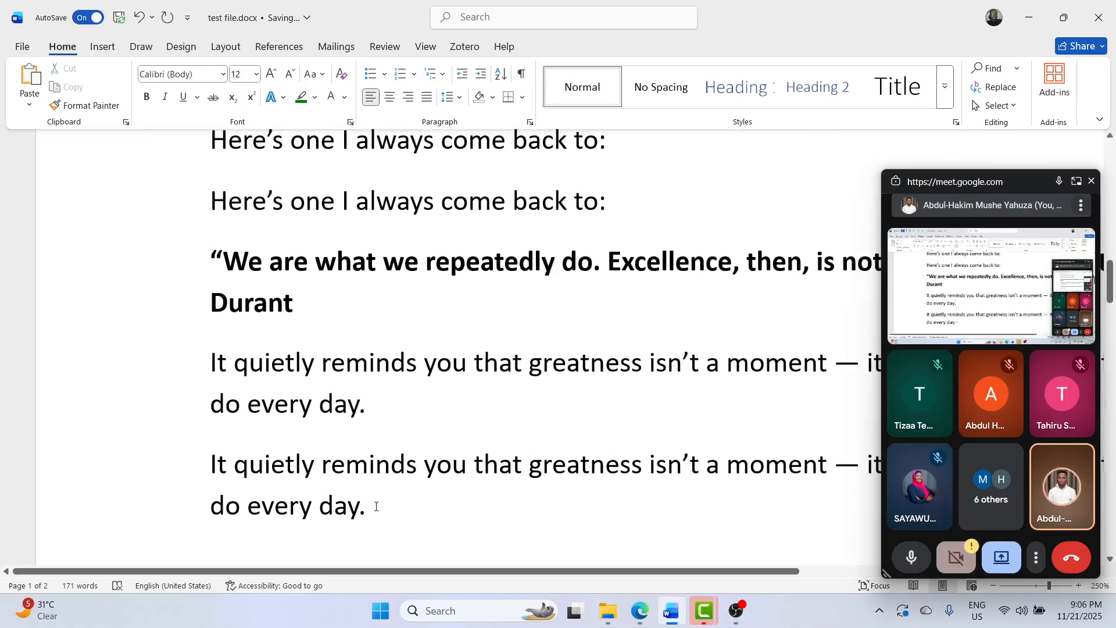
{"action": "left_click_drag", "start_coordinate": [294, 446], "coordinate": [211, 264]}
{"action": "scroll", "coordinate": [211, 263], "scroll_direction": "up", "scroll_amount": 2}
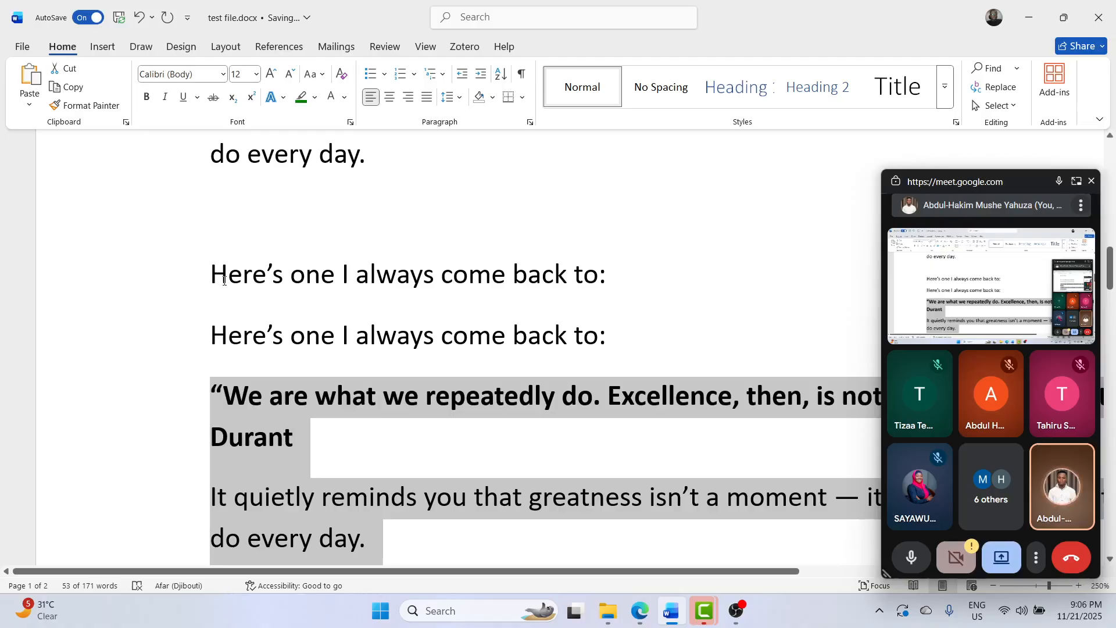
{"action": "left_click", "coordinate": [218, 276], "text": "shift"}
{"action": "key", "text": "BackSpace"}
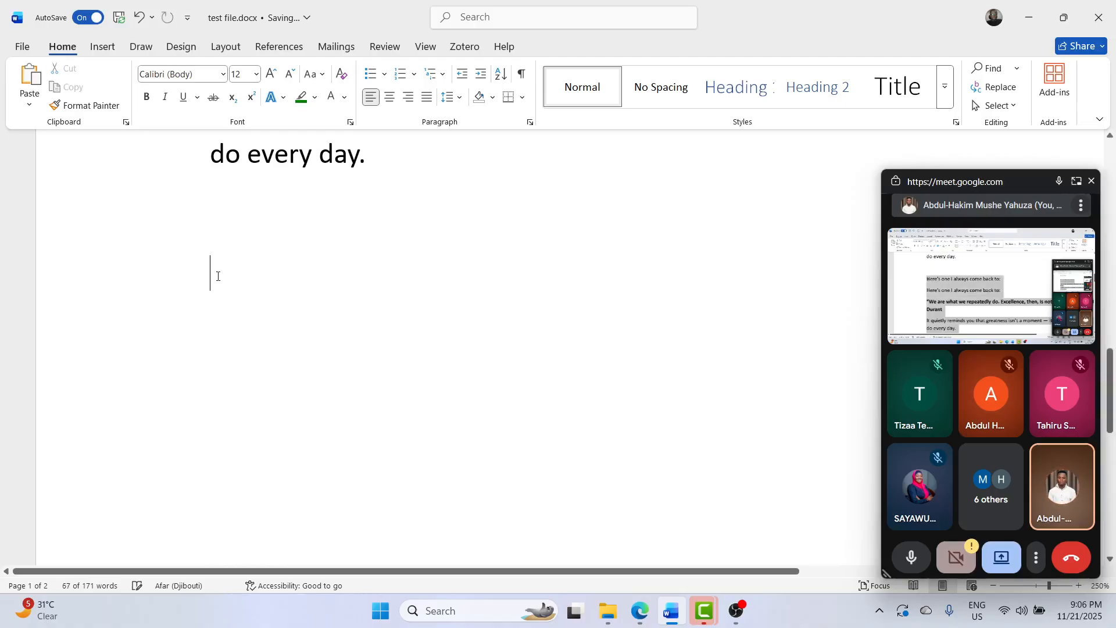
{"action": "key", "text": "ctrl+v"}
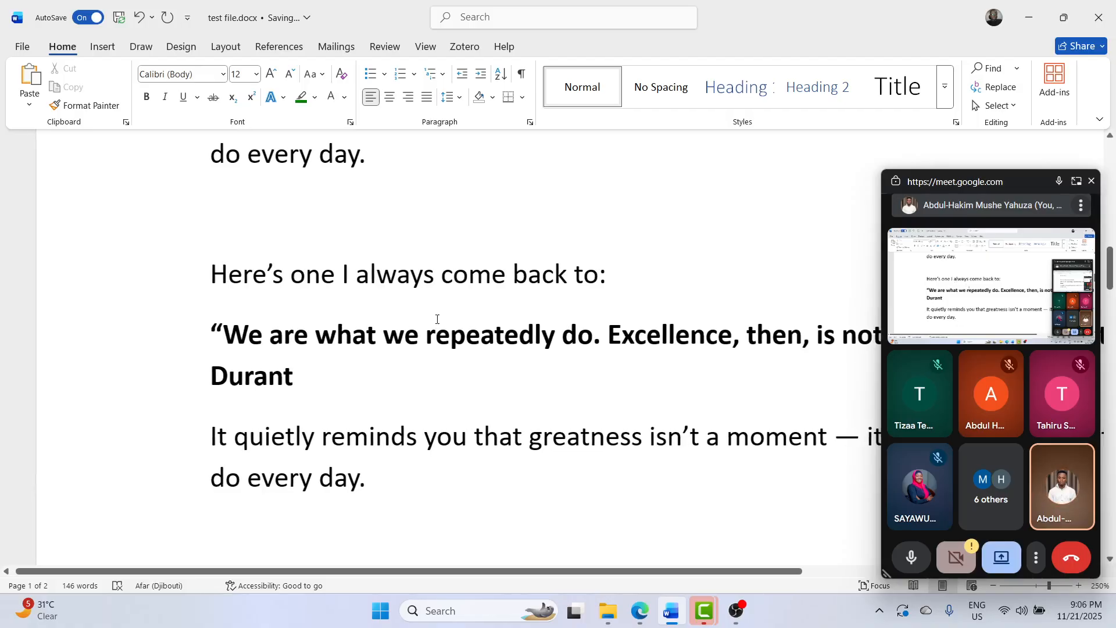
- Compare the pasted bold quote passage with the plain version of the same passage above it
{"action": "scroll", "coordinate": [437, 319], "scroll_direction": "right", "scroll_amount": 1}
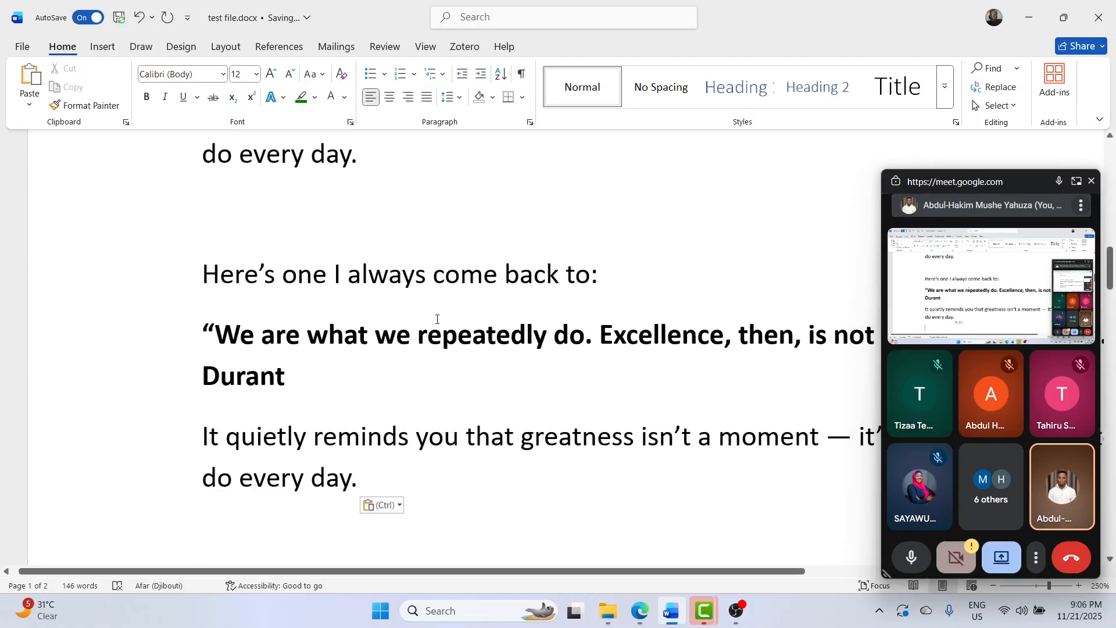
{"action": "scroll", "coordinate": [437, 319], "scroll_direction": "right", "scroll_amount": 5}
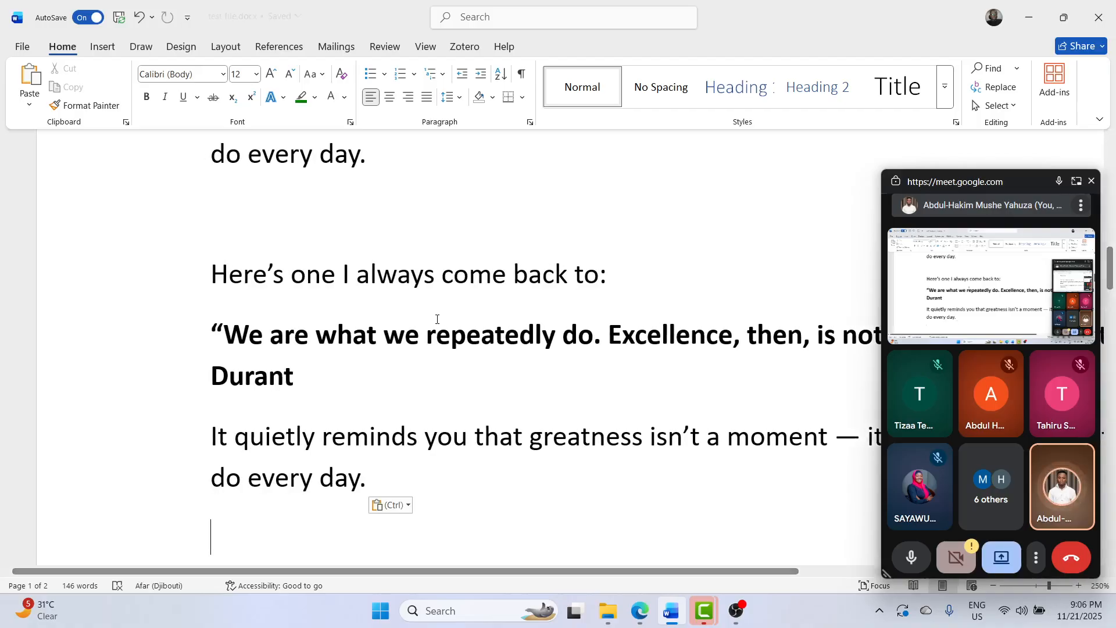
{"action": "scroll", "coordinate": [438, 319], "scroll_direction": "left", "scroll_amount": 5}
{"action": "scroll", "coordinate": [437, 319], "scroll_direction": "up", "scroll_amount": 1}
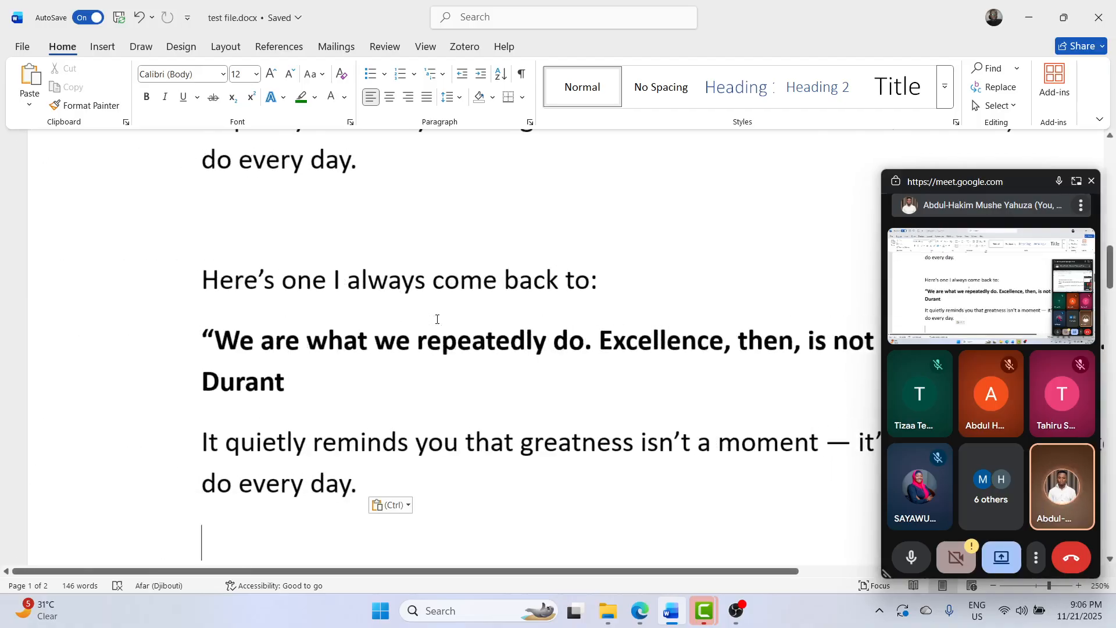
{"action": "scroll", "coordinate": [437, 320], "scroll_direction": "down", "scroll_amount": 1}
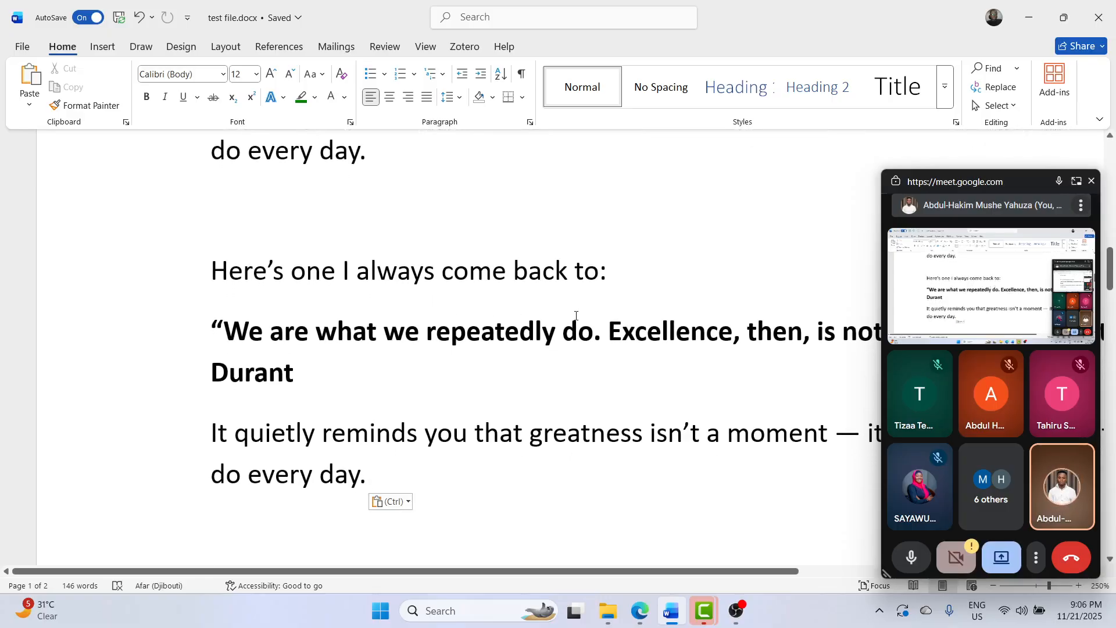
{"action": "scroll", "coordinate": [576, 317], "scroll_direction": "right", "scroll_amount": 1}
{"action": "scroll", "coordinate": [576, 315], "scroll_direction": "right", "scroll_amount": 5}
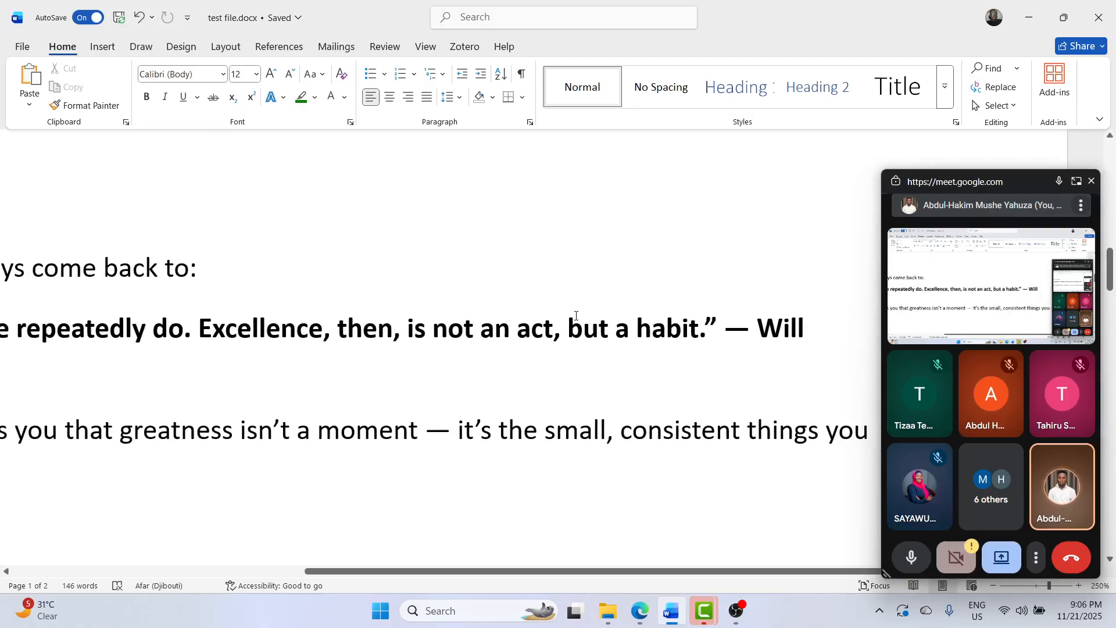
{"action": "scroll", "coordinate": [576, 316], "scroll_direction": "left", "scroll_amount": 5}
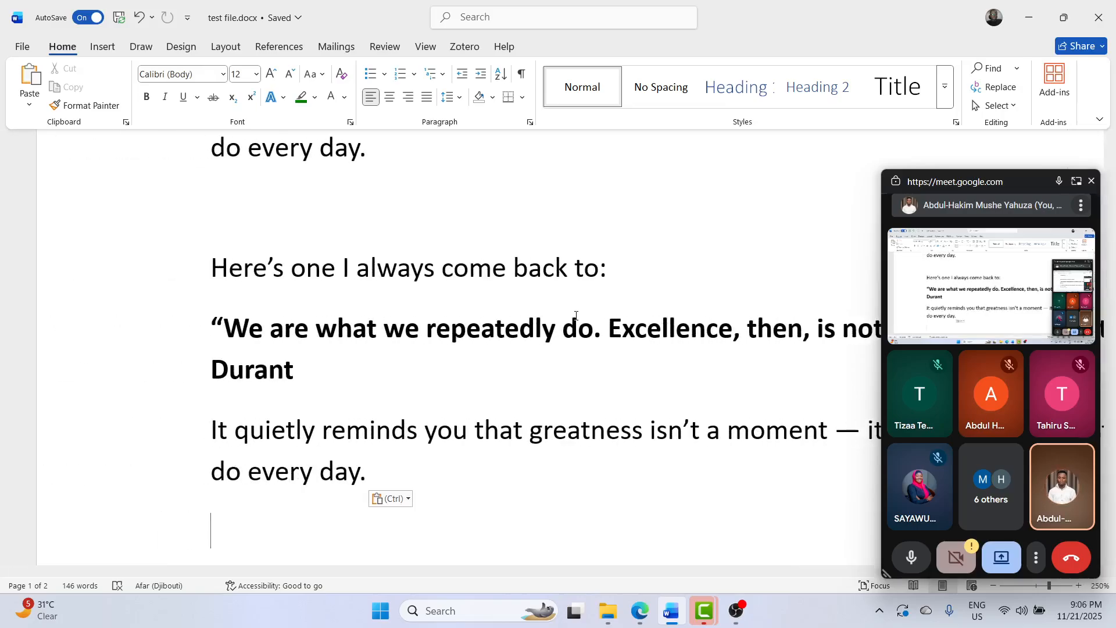
{"action": "scroll", "coordinate": [576, 315], "scroll_direction": "up", "scroll_amount": 4}
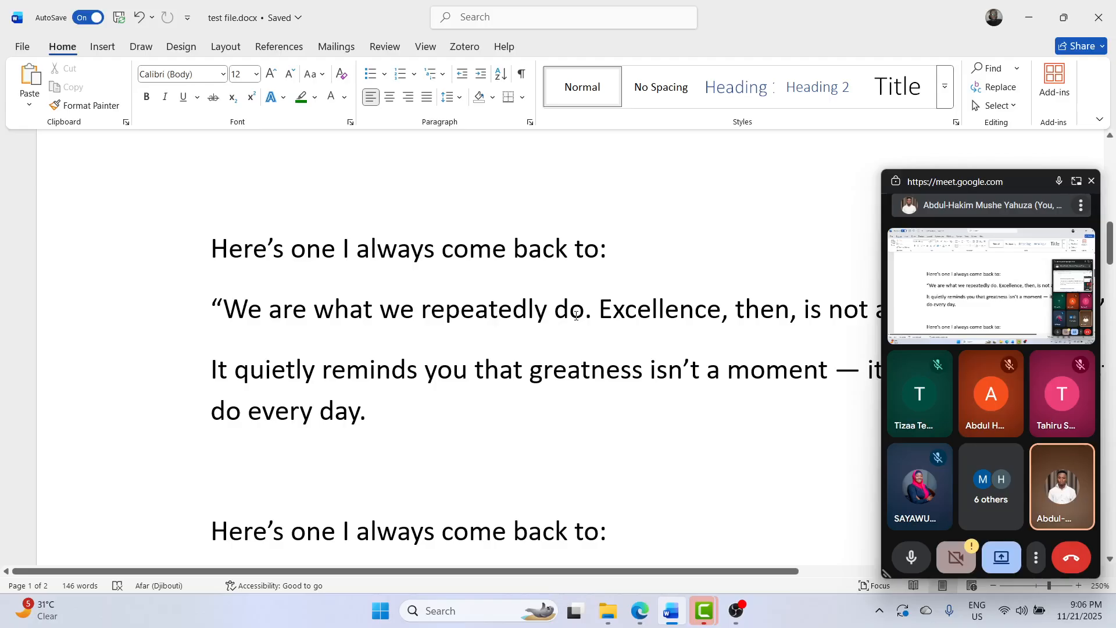
{"action": "scroll", "coordinate": [576, 316], "scroll_direction": "down", "scroll_amount": 4}
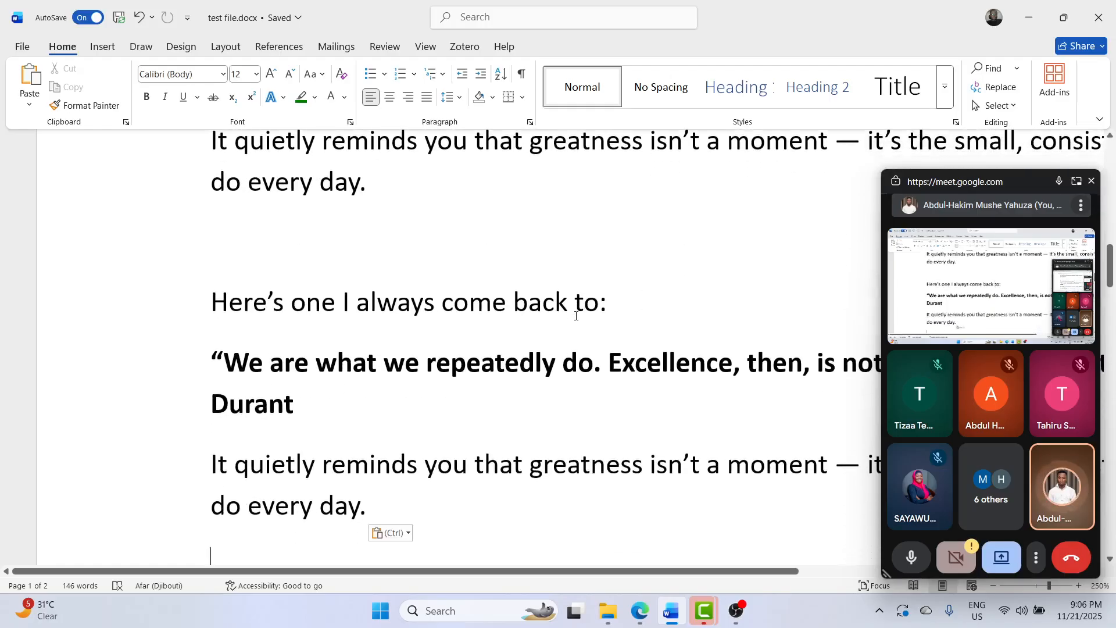
- Delete the pasted bold quote passage together with the blank line above it
{"action": "key", "text": "shift+Up"}
{"action": "key", "text": "shift+Up"}
{"action": "key", "text": "shift+Up"}
{"action": "key", "text": "shift+Up"}
{"action": "key", "text": "shift+Up"}
{"action": "key", "text": "shift+Up"}
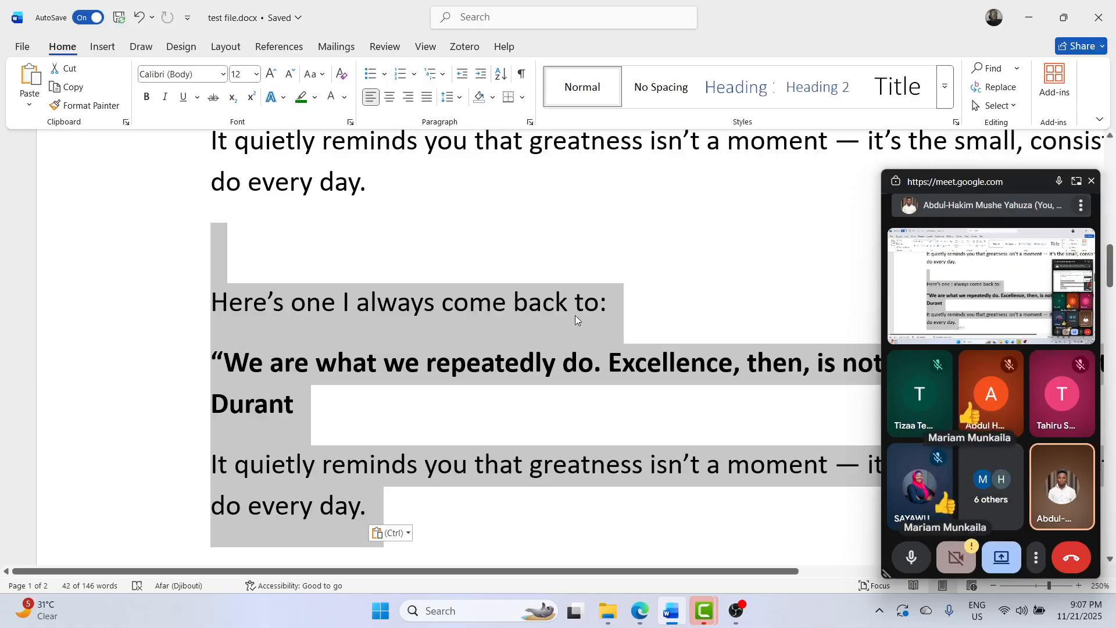
{"action": "scroll", "coordinate": [575, 319], "scroll_direction": "up", "scroll_amount": 4}
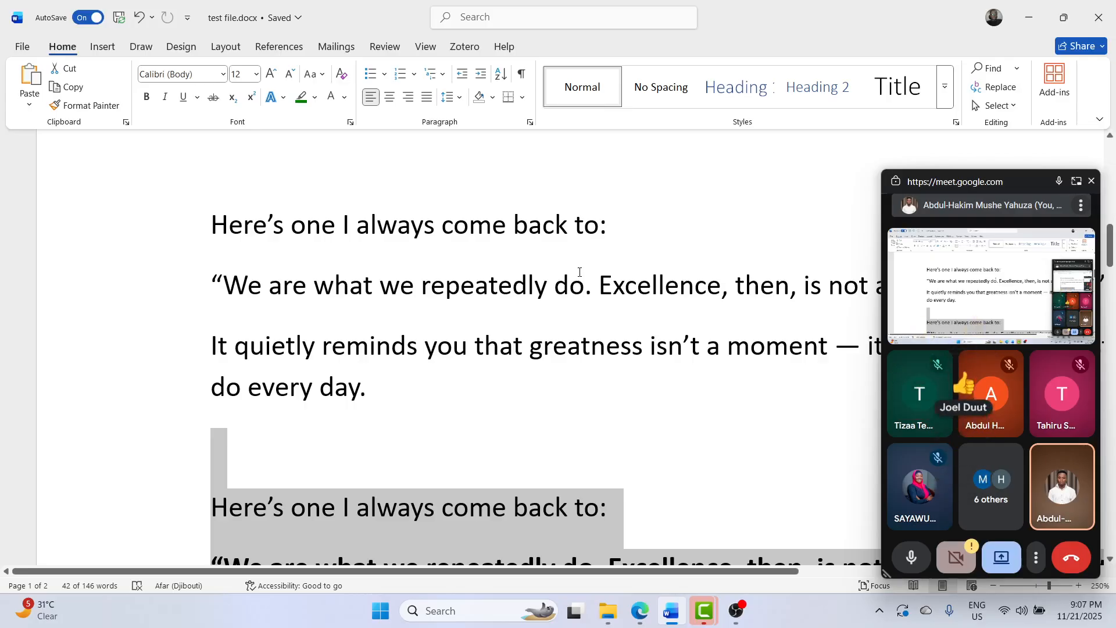
{"action": "key", "text": "Delete"}
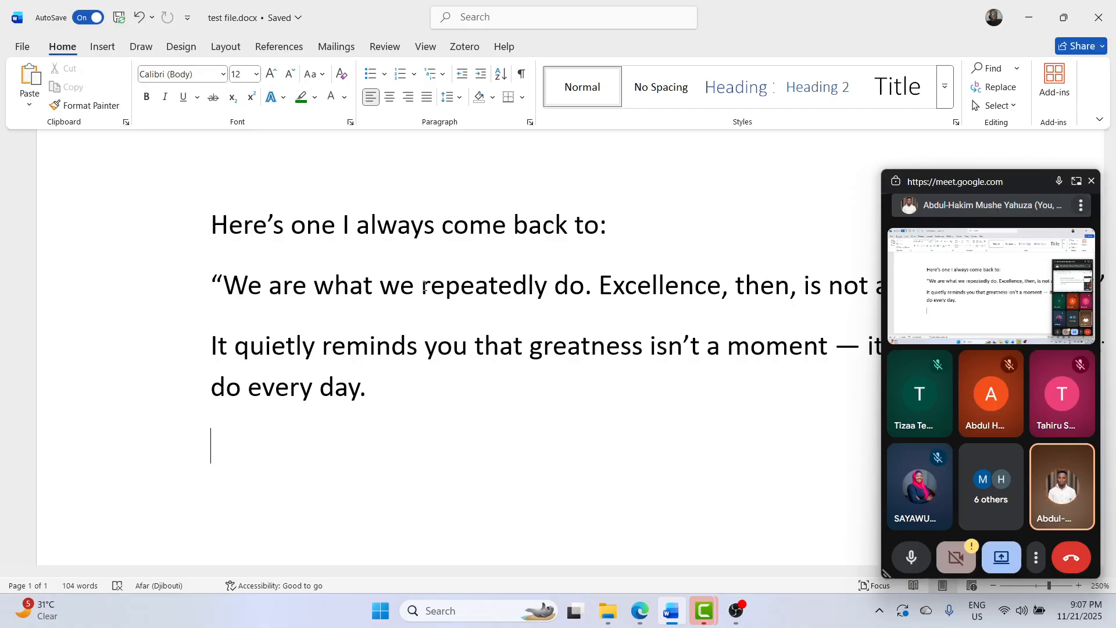
- Delete the plain quote passage and all remaining text, leaving the document empty
{"action": "left_click_drag", "start_coordinate": [404, 410], "coordinate": [195, 219]}
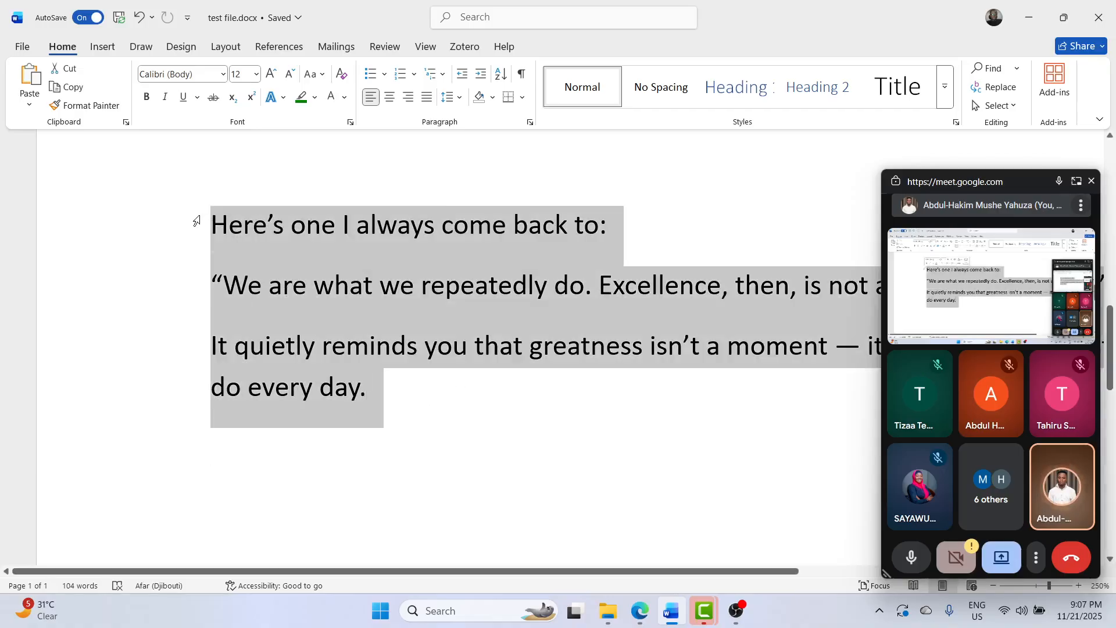
{"action": "scroll", "coordinate": [197, 221], "scroll_direction": "up", "scroll_amount": 5}
{"action": "key", "text": "Delete"}
{"action": "scroll", "coordinate": [196, 220], "scroll_direction": "up", "scroll_amount": 10}
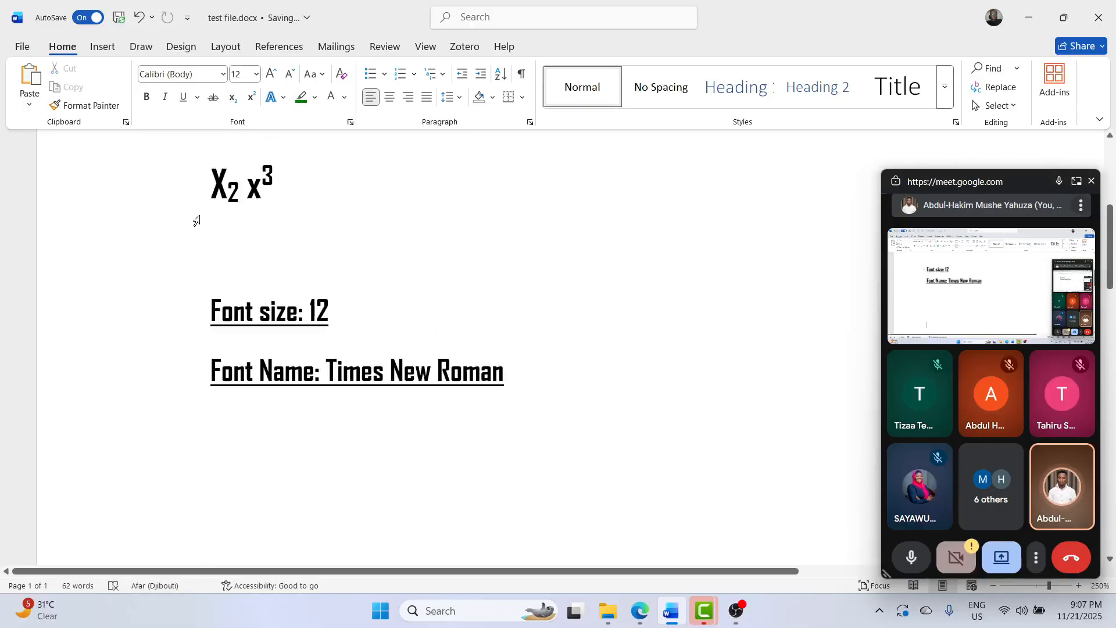
{"action": "key", "text": "ctrl+a"}
{"action": "key", "text": "Delete"}
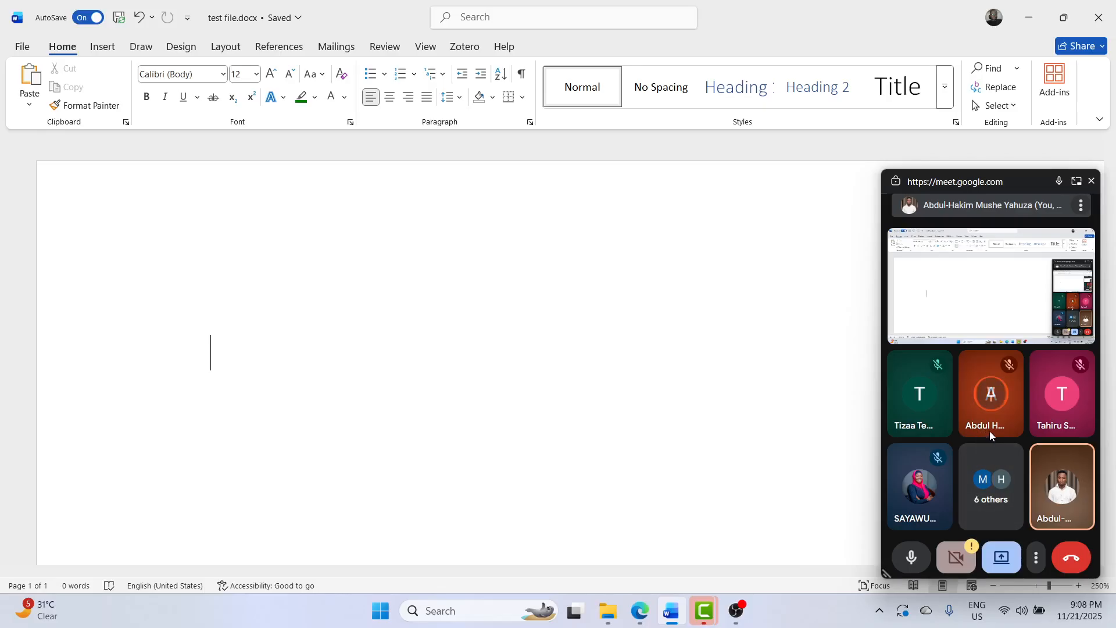
- Check the participant list and the chat in the Google Meet call, and return to test file.docx in Word
{"action": "left_click", "coordinate": [1003, 502]}
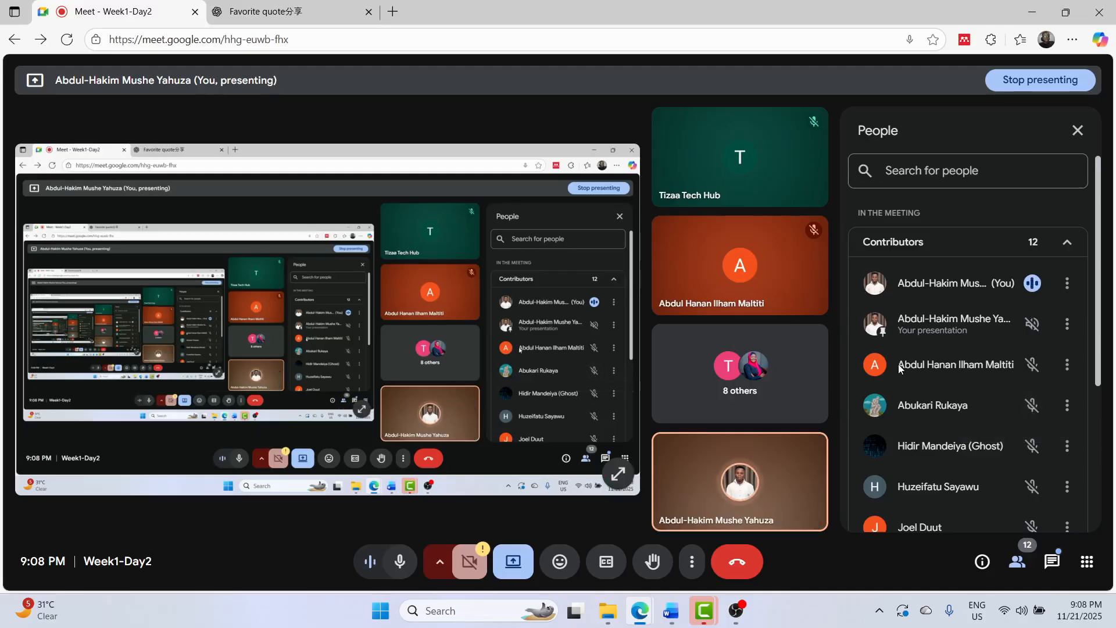
{"action": "left_click", "coordinate": [1058, 569]}
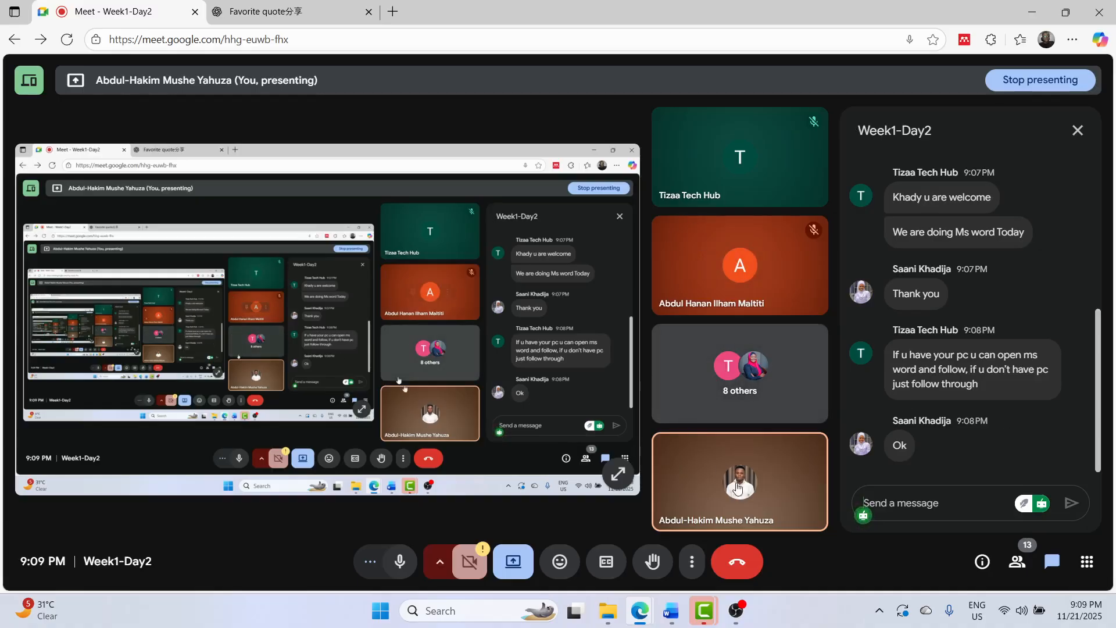
{"action": "mouse_move", "coordinate": [668, 612]}
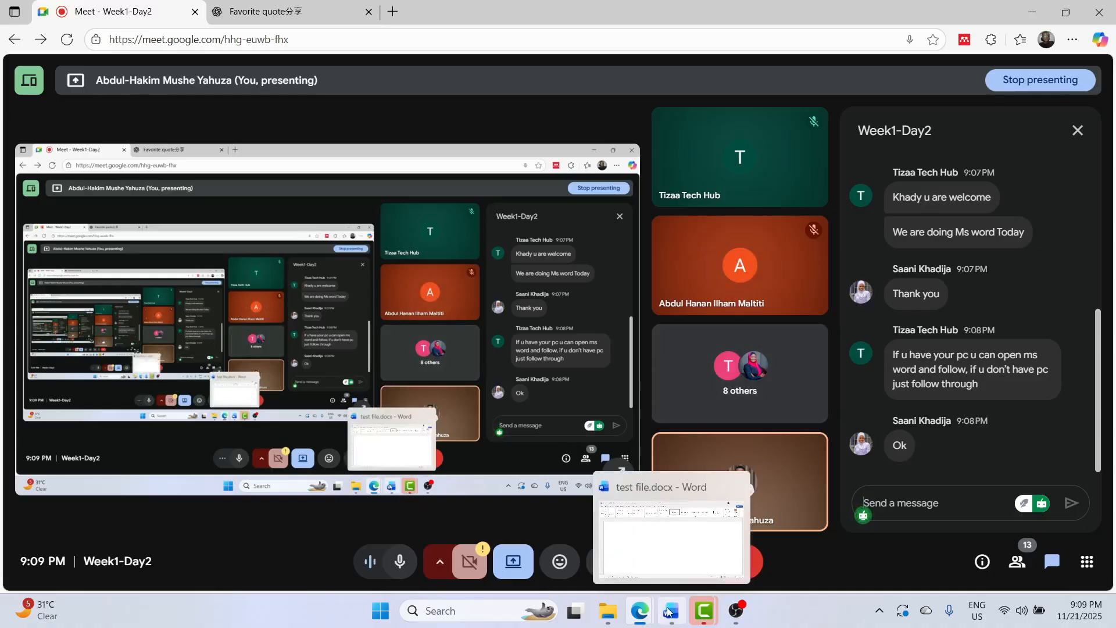
{"action": "left_click", "coordinate": [665, 555]}
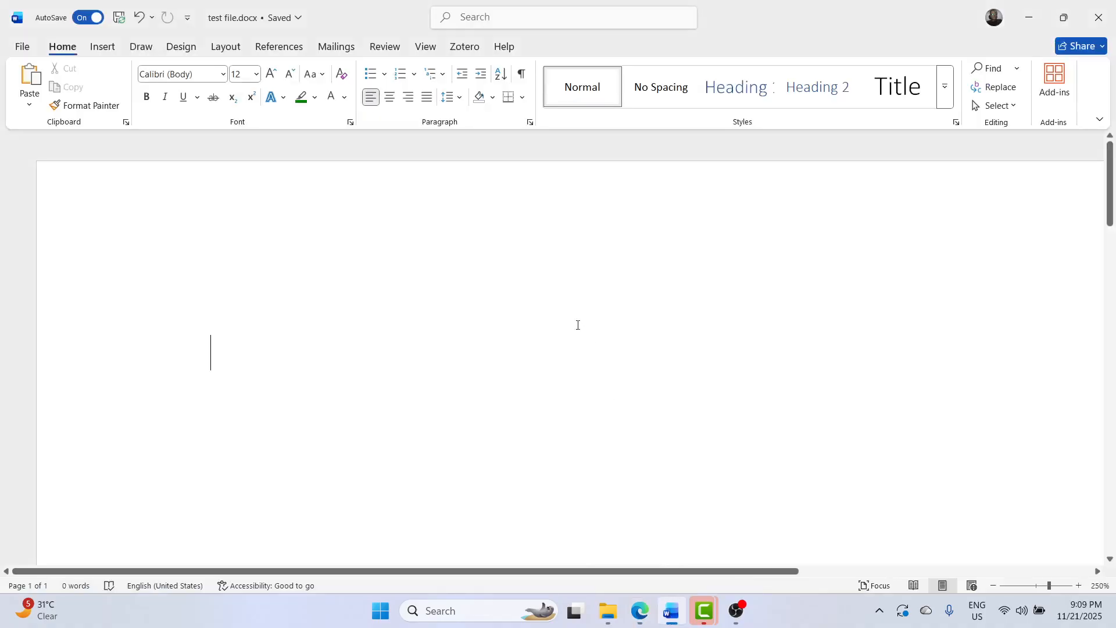
- Review the available underline styles and the symbols in the bullet library
{"action": "scroll", "coordinate": [569, 297], "scroll_direction": "down", "scroll_amount": 5}
{"action": "scroll", "coordinate": [569, 297], "scroll_direction": "up", "scroll_amount": 2}
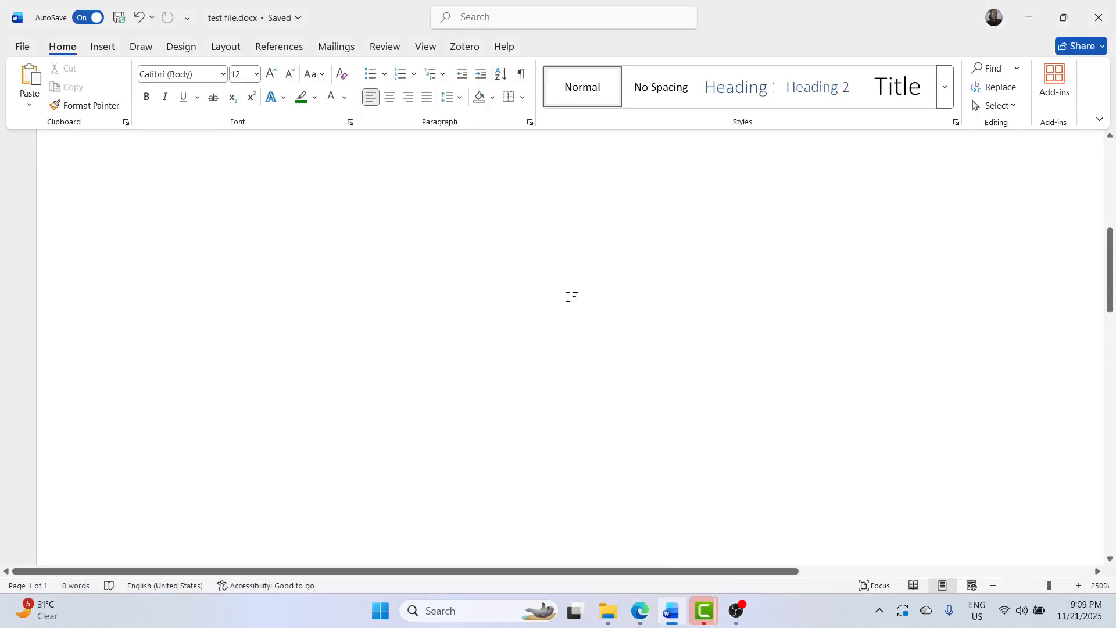
{"action": "scroll", "coordinate": [569, 297], "scroll_direction": "up", "scroll_amount": 5}
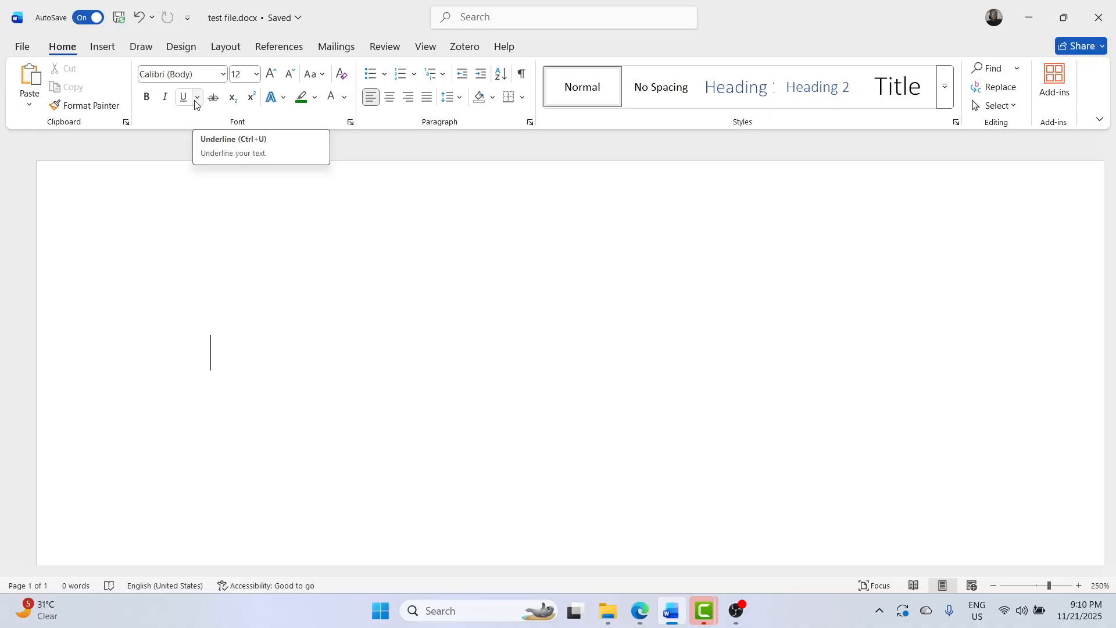
{"action": "left_click", "coordinate": [197, 98]}
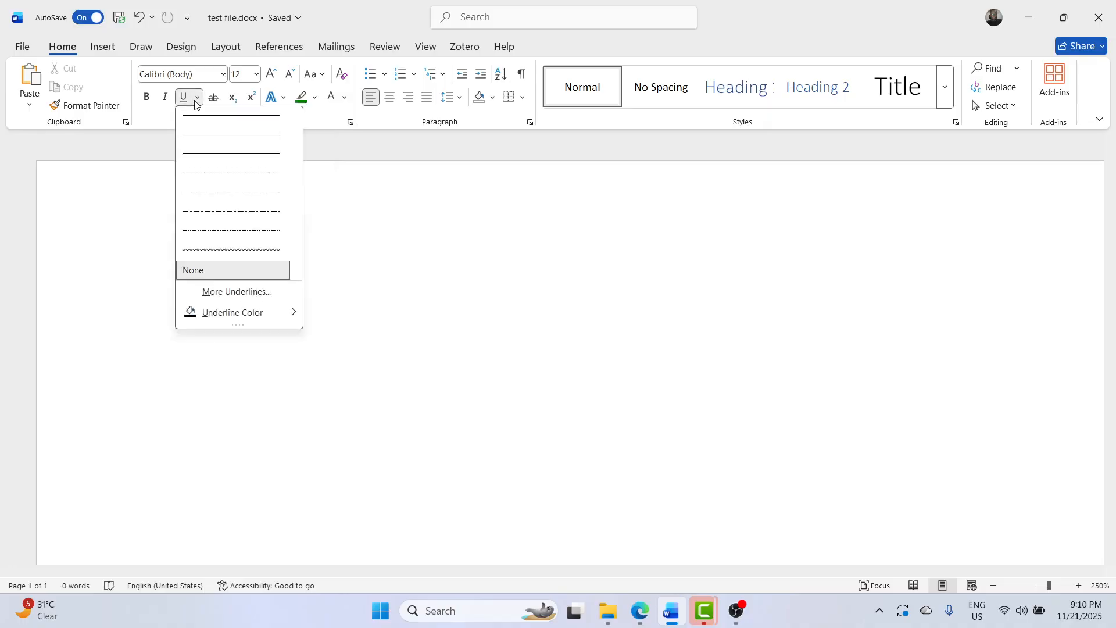
{"action": "left_click", "coordinate": [445, 197]}
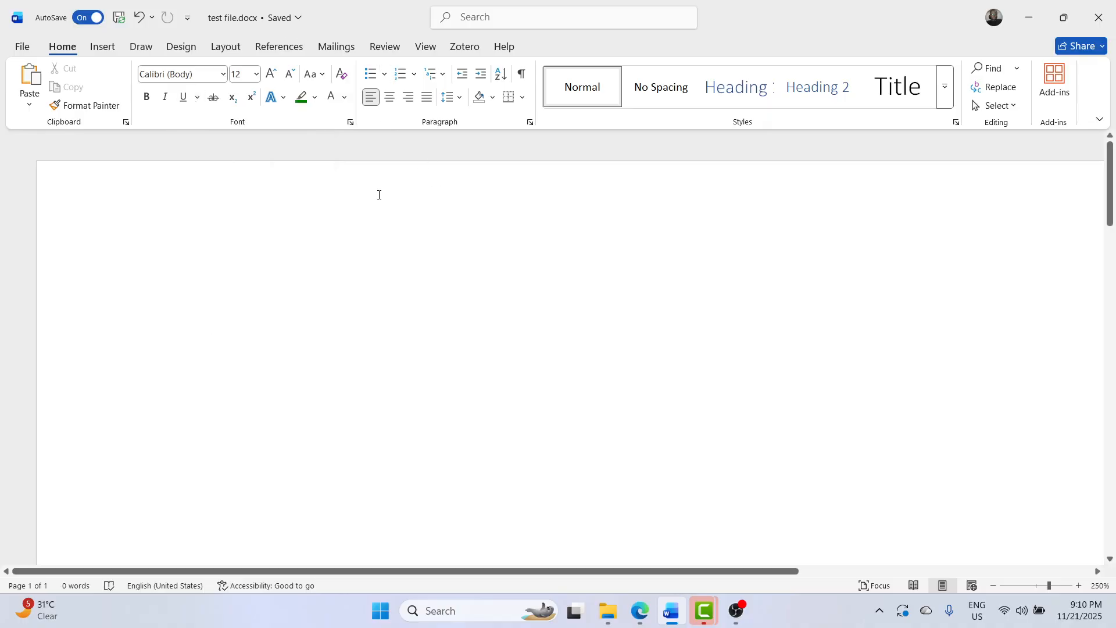
{"action": "left_click", "coordinate": [384, 74]}
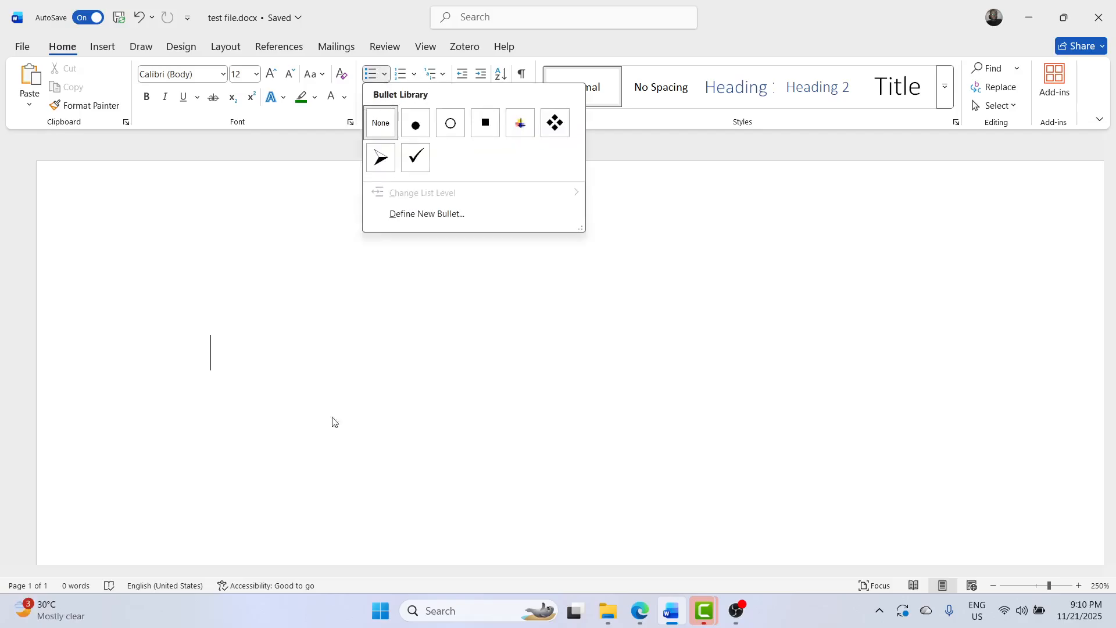
{"action": "left_click", "coordinate": [623, 428]}
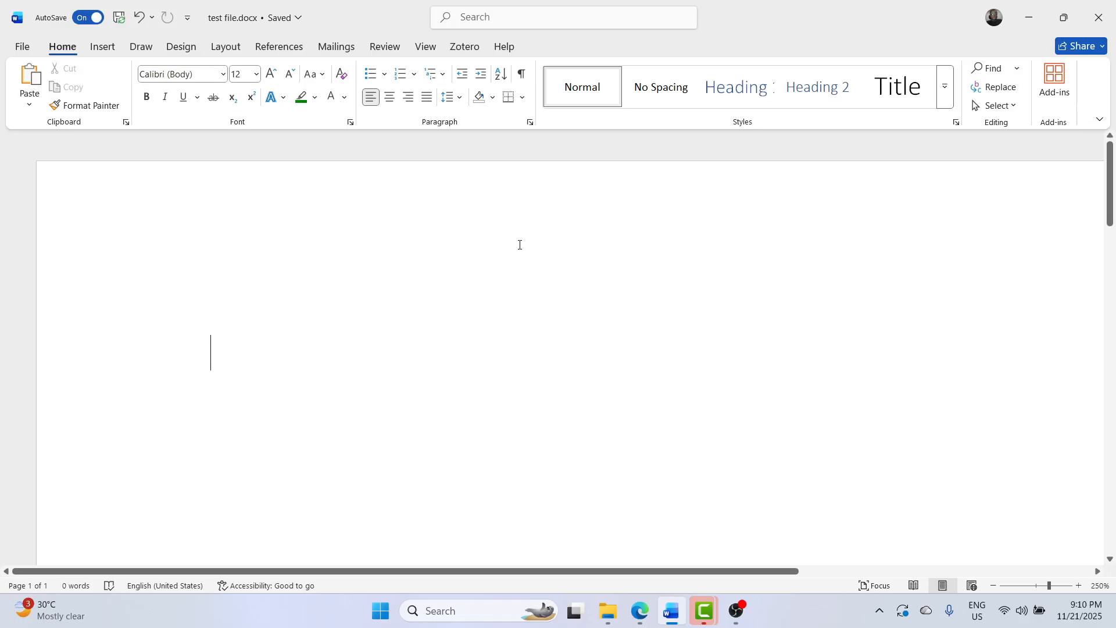
- Write "This is a sentence" and "This is another one" as two separate paragraphs at the start of the document
{"action": "type", "text": "This"}
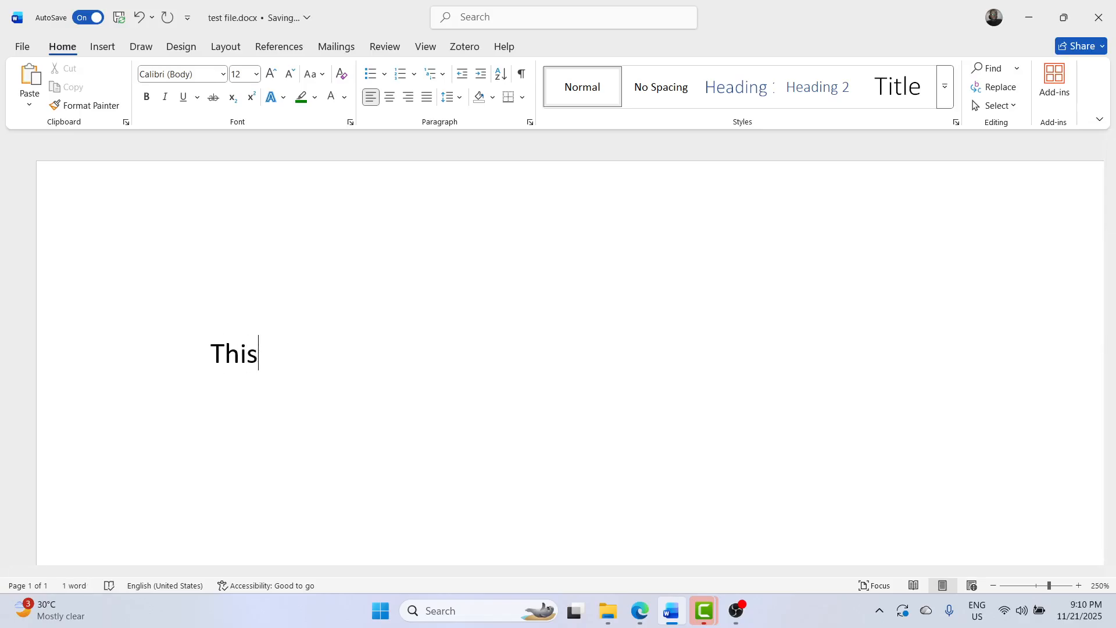
{"action": "type", "text": " is a sentence"}
{"action": "key", "text": "Return"}
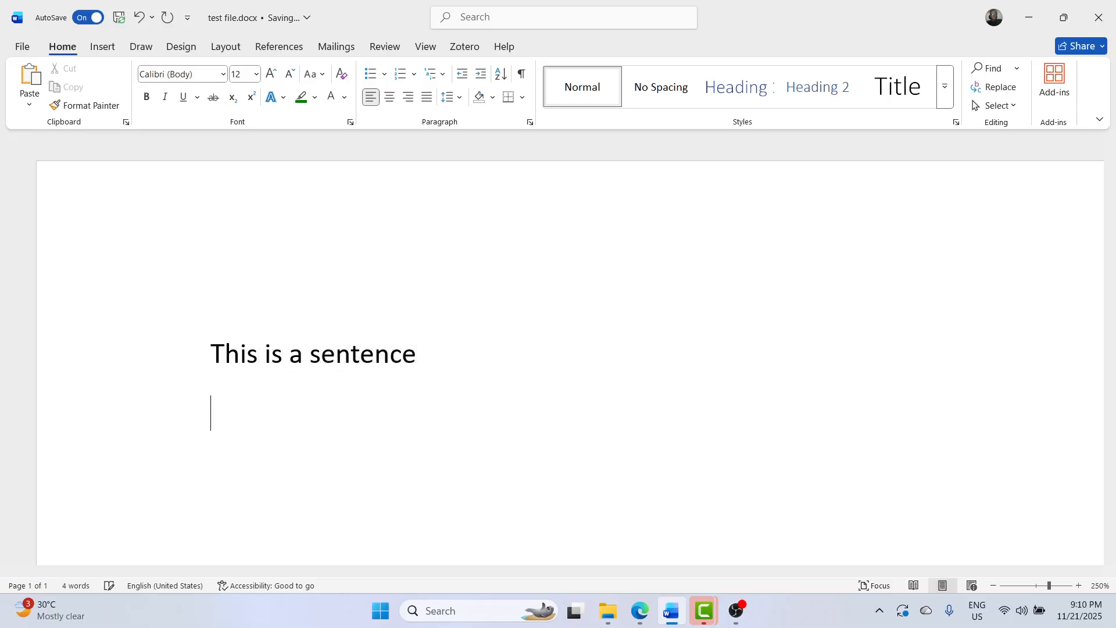
{"action": "type", "text": "This is another one"}
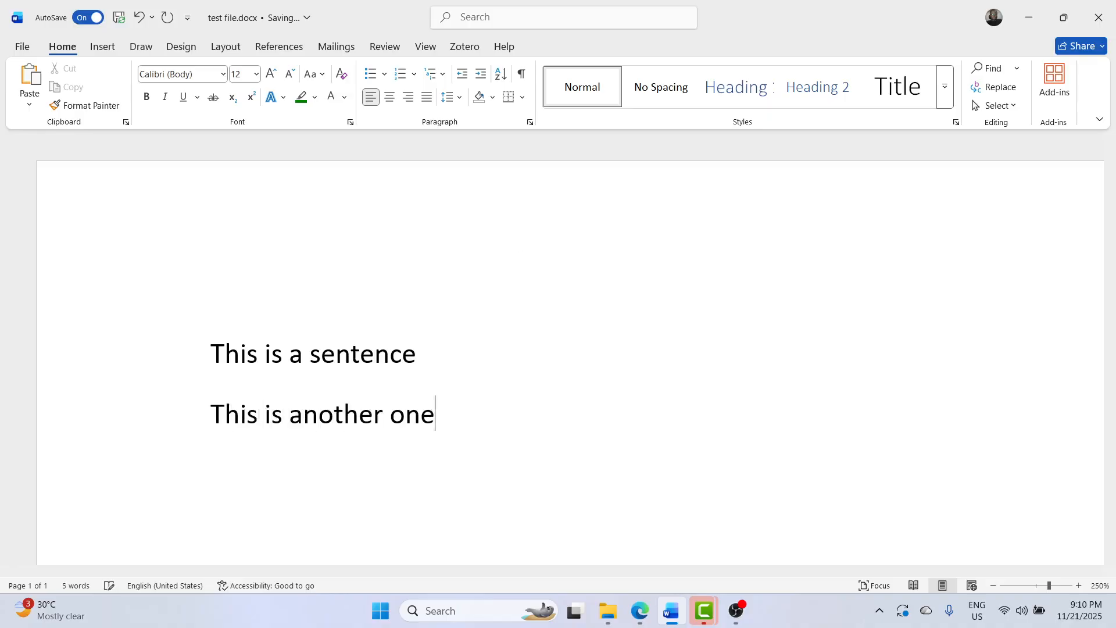
{"action": "key", "text": "Return"}
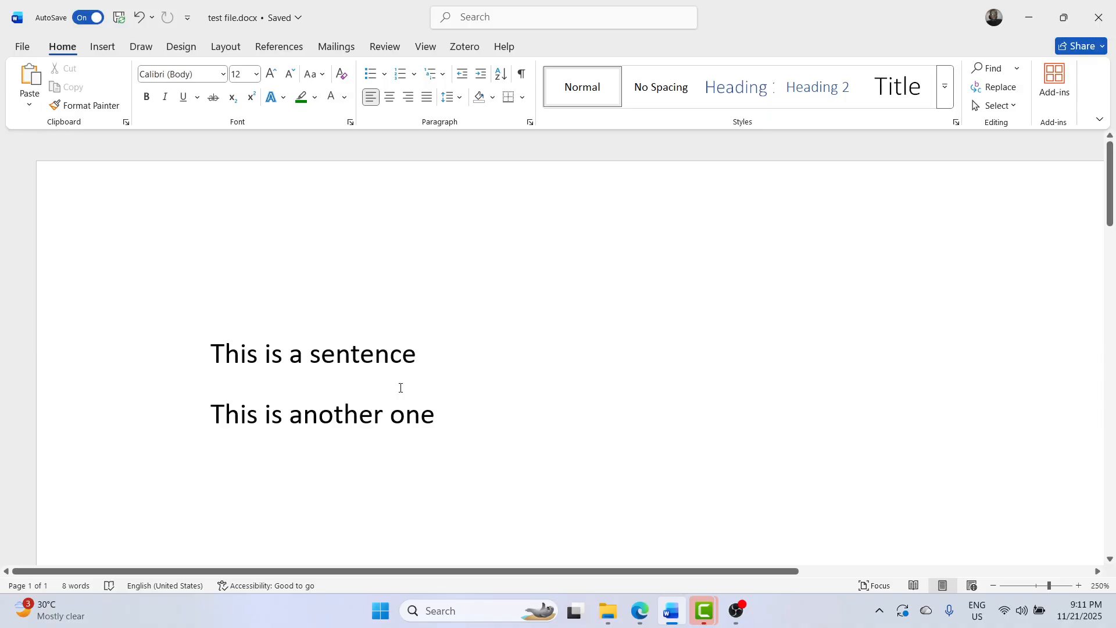
- Leave an empty paragraph below "This is another one" and write "Dear sir/madam" as a new paragraph
{"action": "scroll", "coordinate": [536, 369], "scroll_direction": "down", "scroll_amount": 2}
{"action": "key", "text": "Return"}
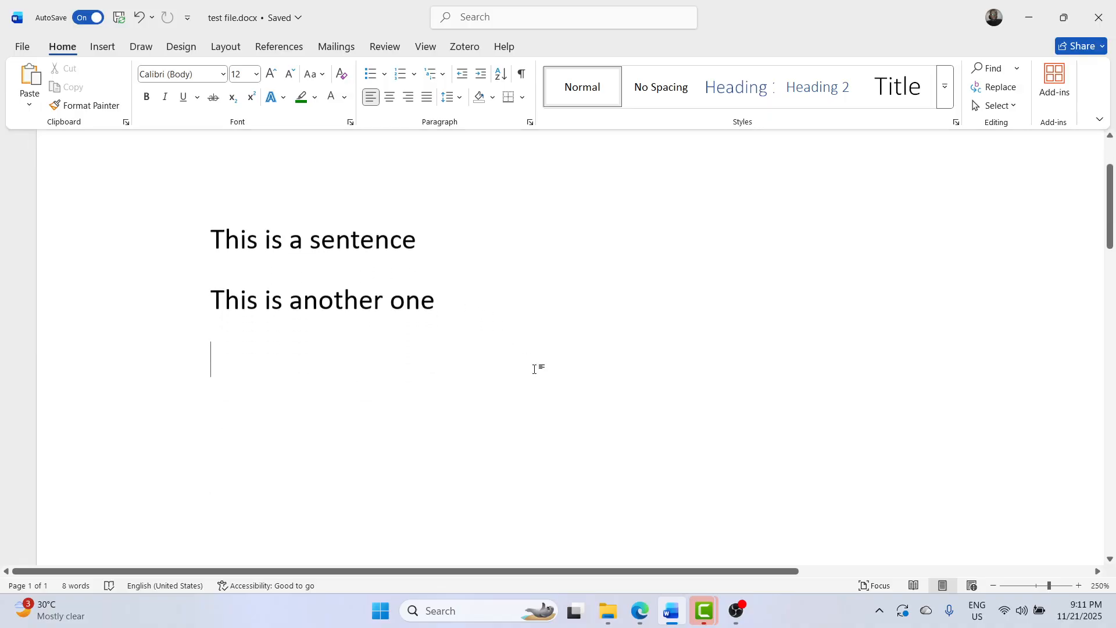
{"action": "key", "text": "Return"}
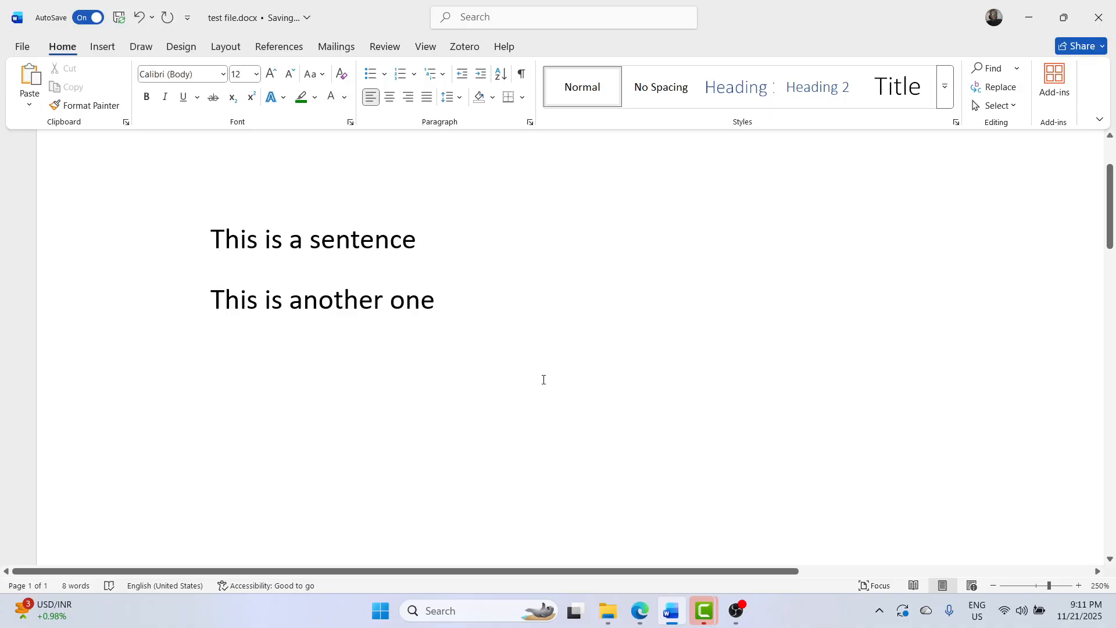
{"action": "type", "text": "Dear si"}
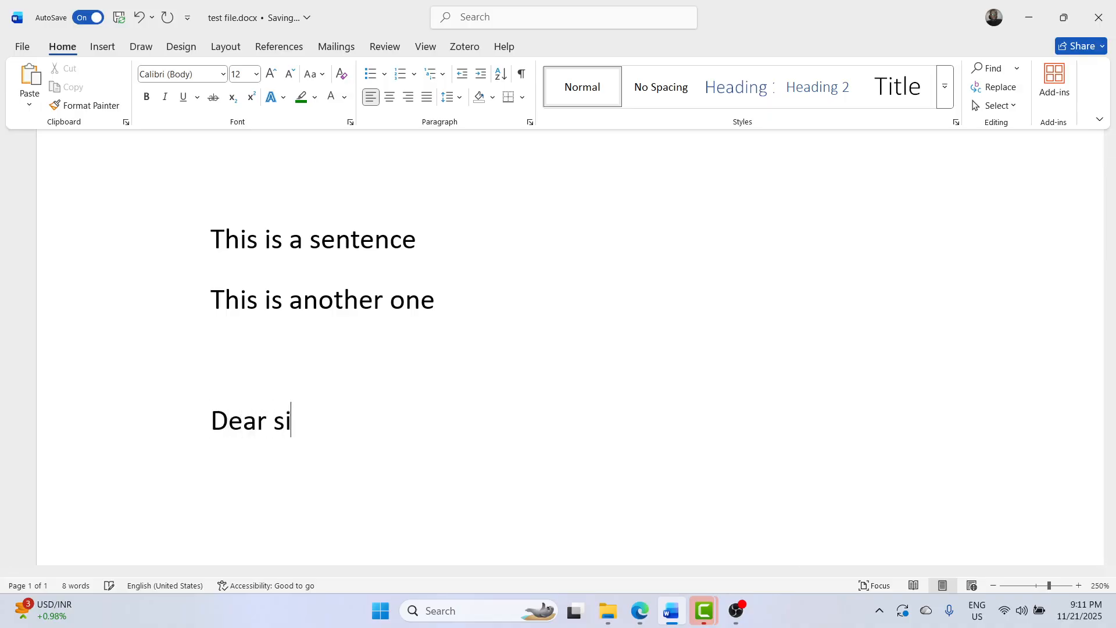
{"action": "type", "text": "r/madam"}
{"action": "key", "text": "Return"}
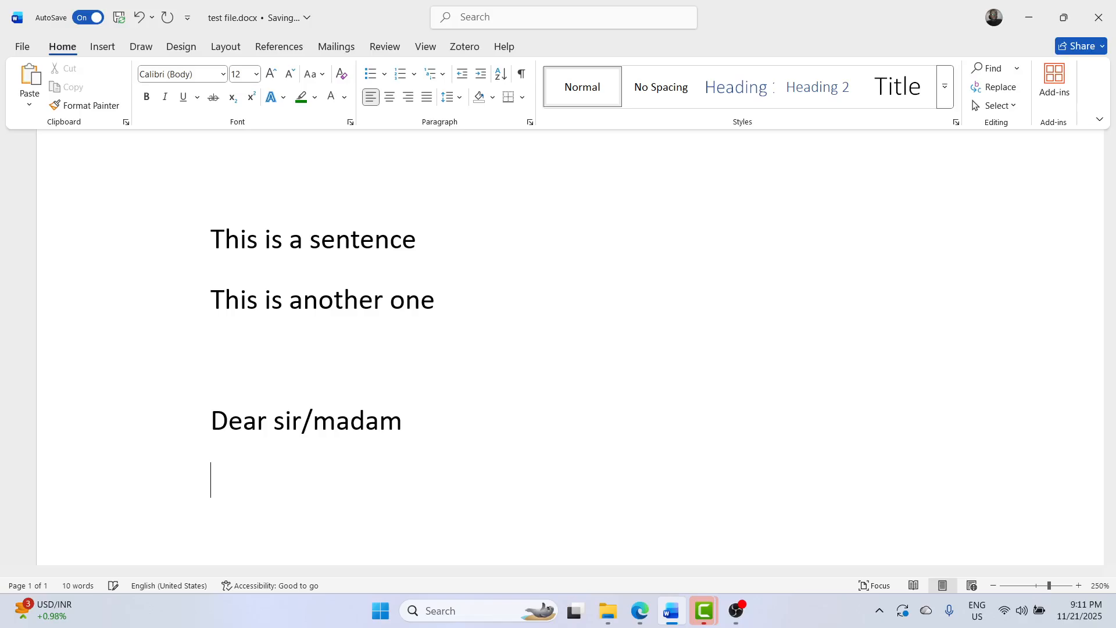
- Write "Application for employment" below "Dear sir/madam" and center that paragraph
{"action": "type", "text": "Applicat"}
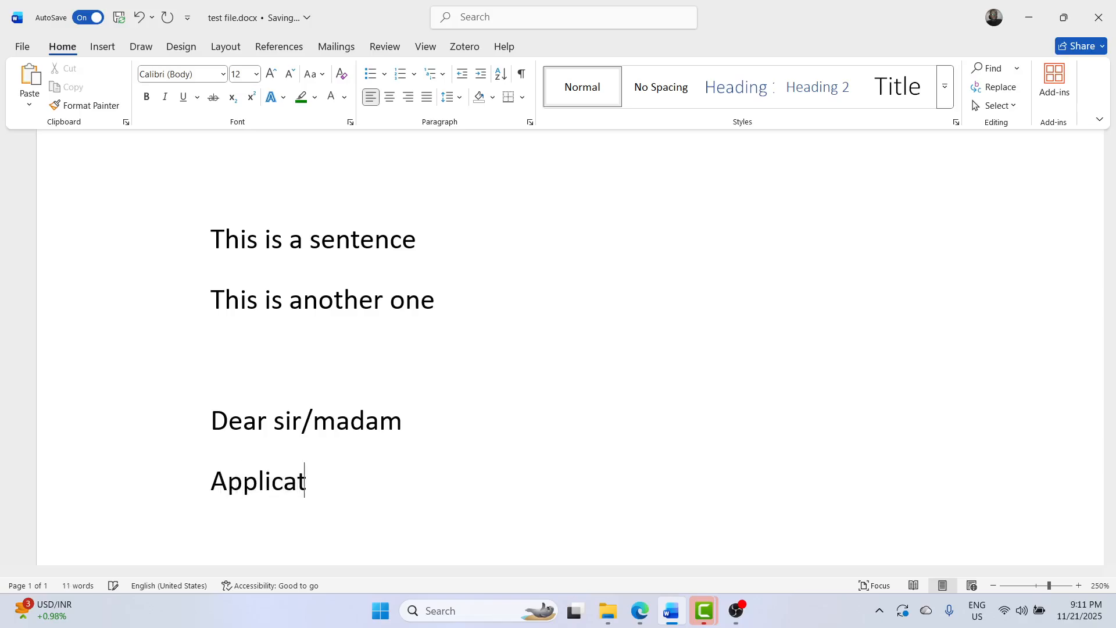
{"action": "type", "text": "ion for emplo"}
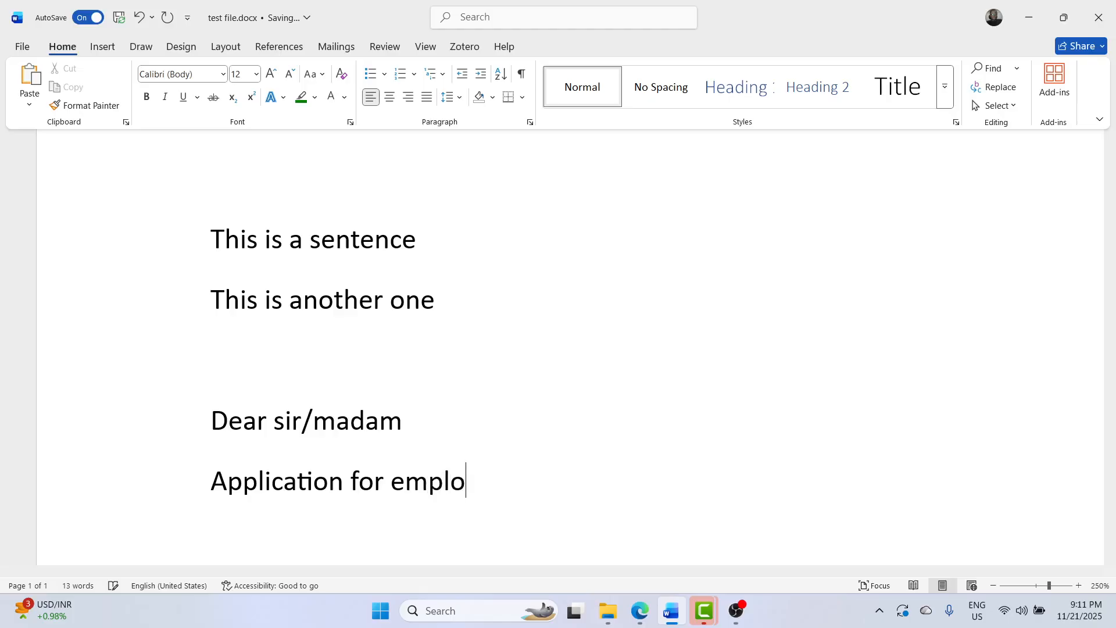
{"action": "type", "text": "yment"}
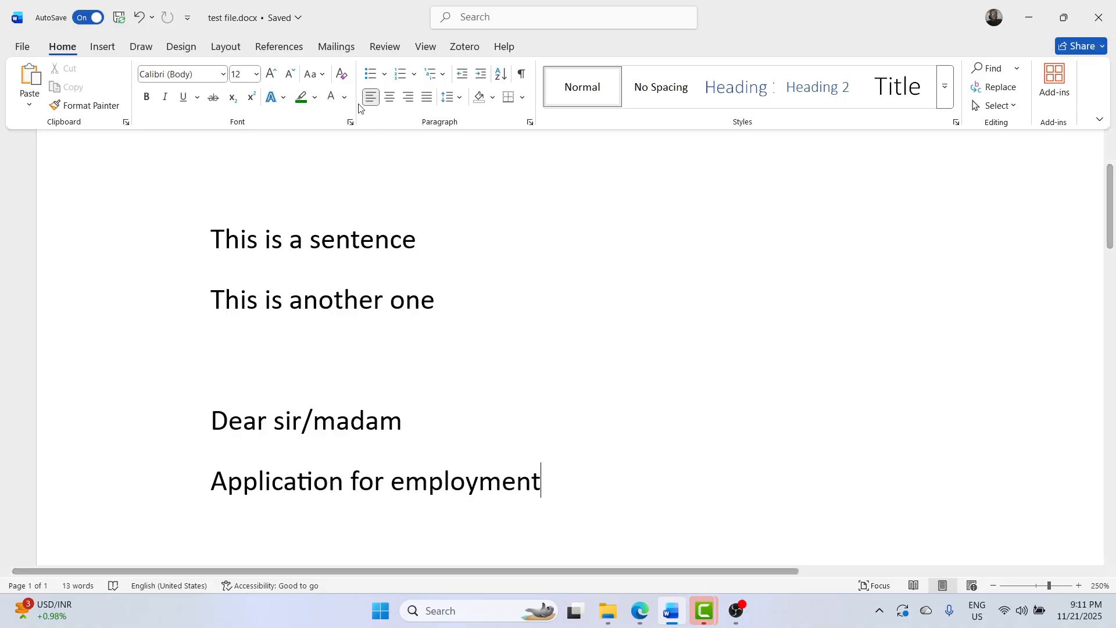
{"action": "left_click", "coordinate": [390, 100]}
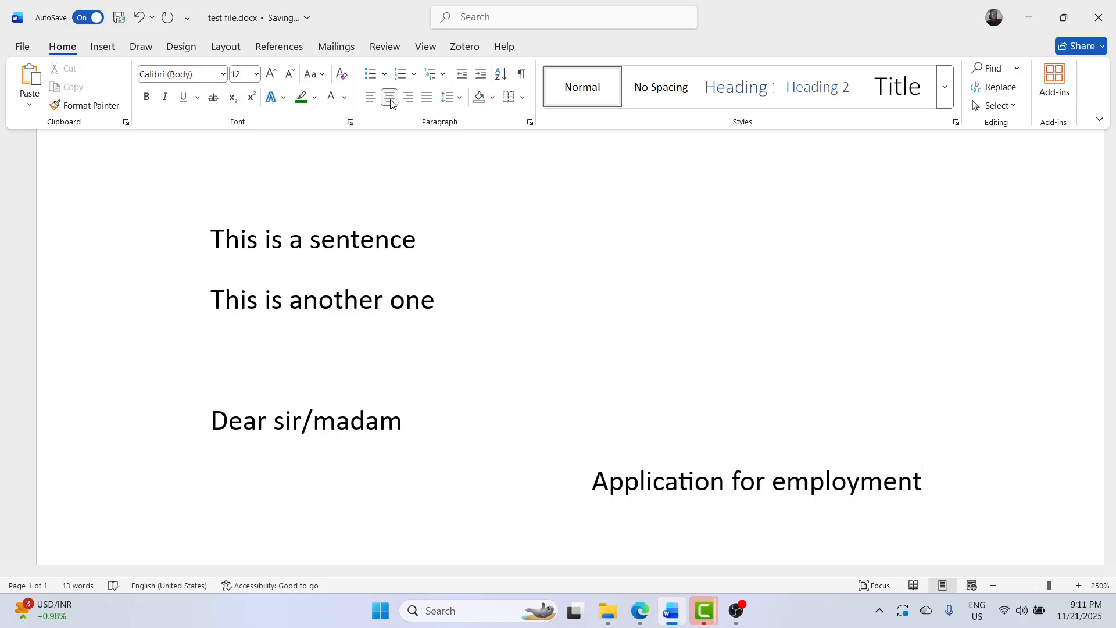
- Switch to the Google Meet call to check the participants and the newest chat message, and return to the Word document
{"action": "key", "text": "alt+Tab"}
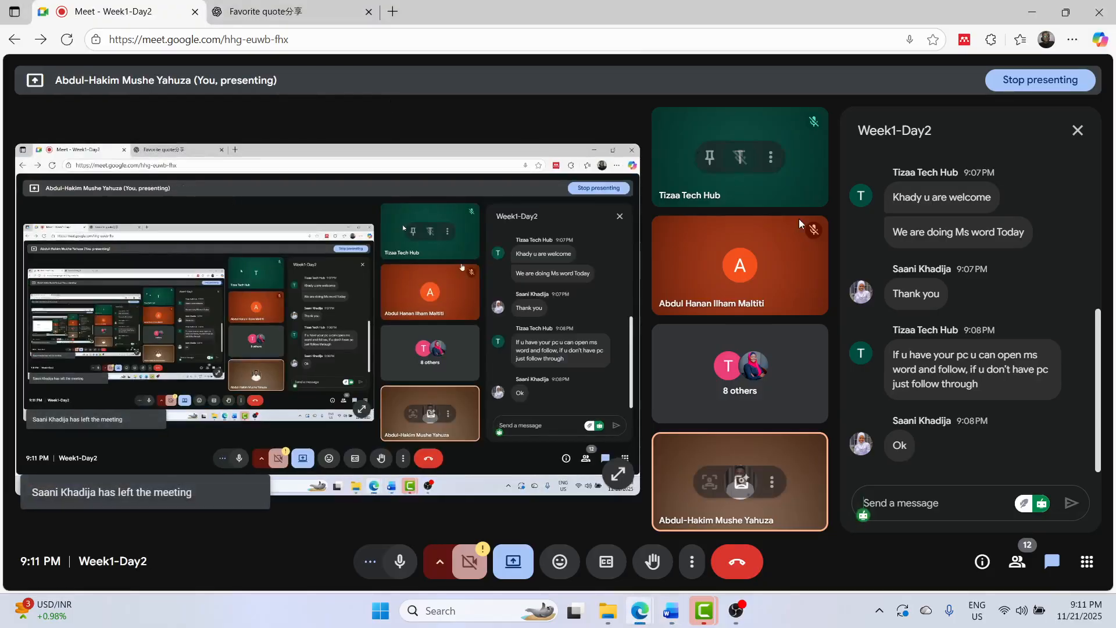
{"action": "left_click", "coordinate": [1077, 132]}
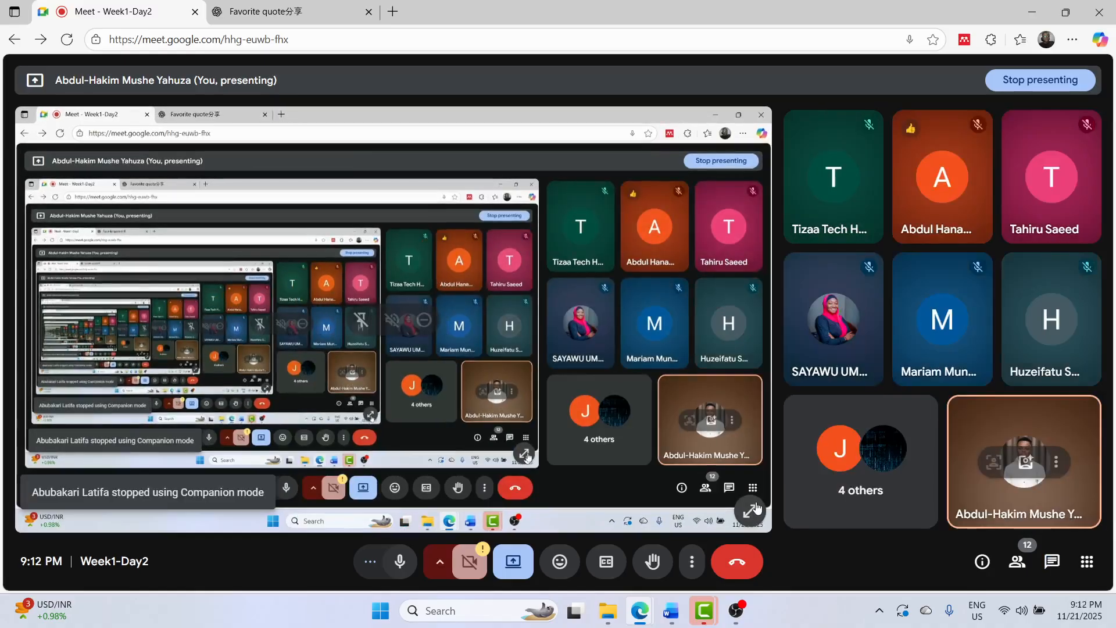
{"action": "left_click", "coordinate": [749, 505]}
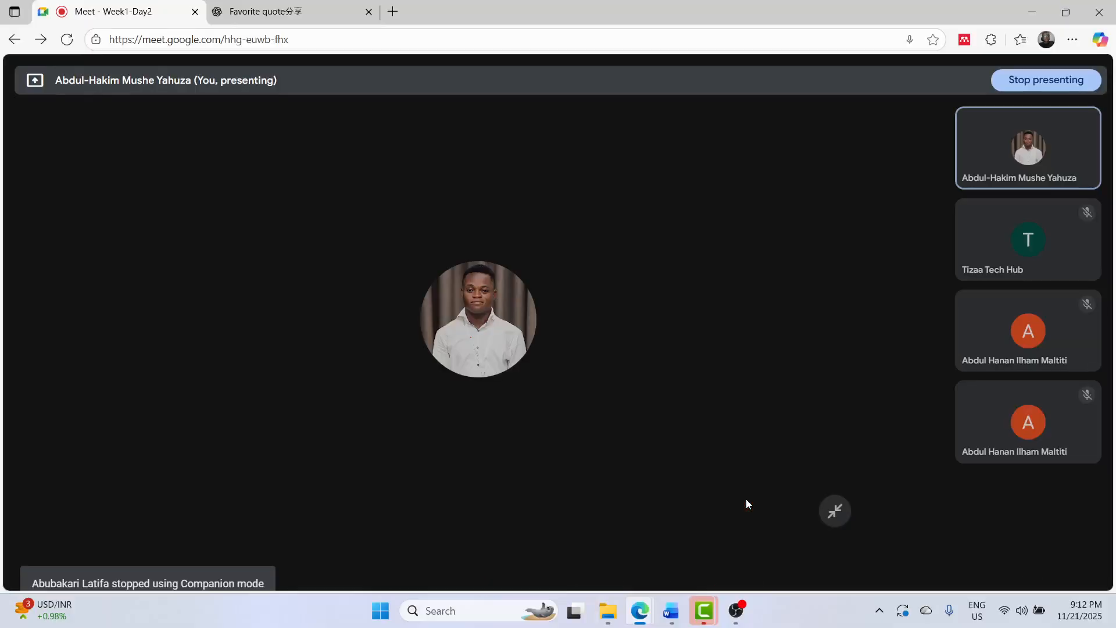
{"action": "key", "text": "alt+Tab"}
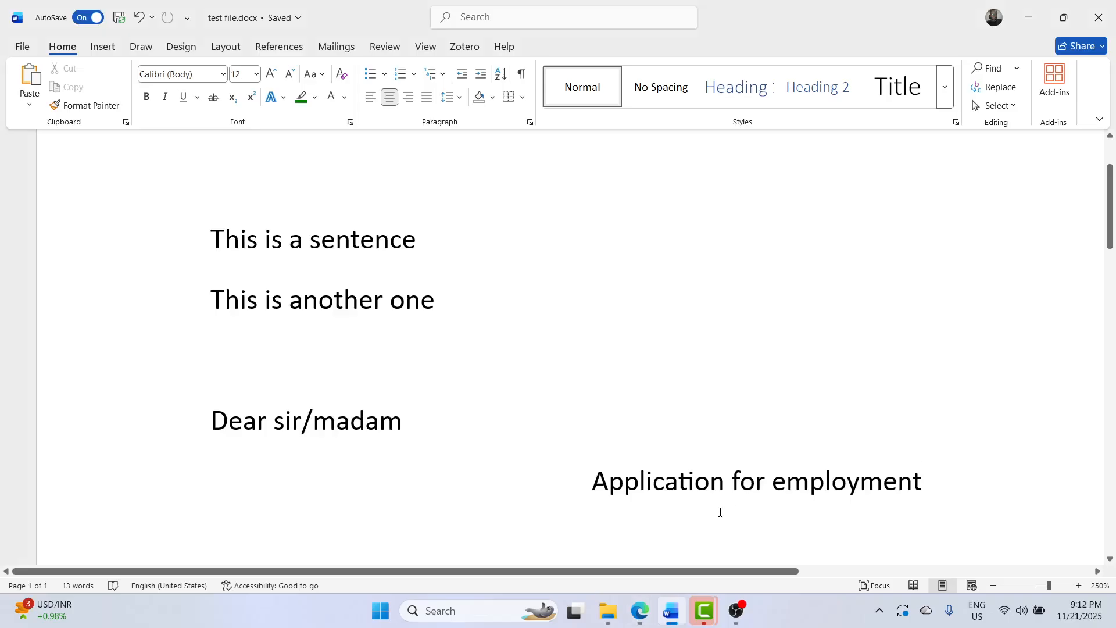
{"action": "key", "text": "alt+Tab"}
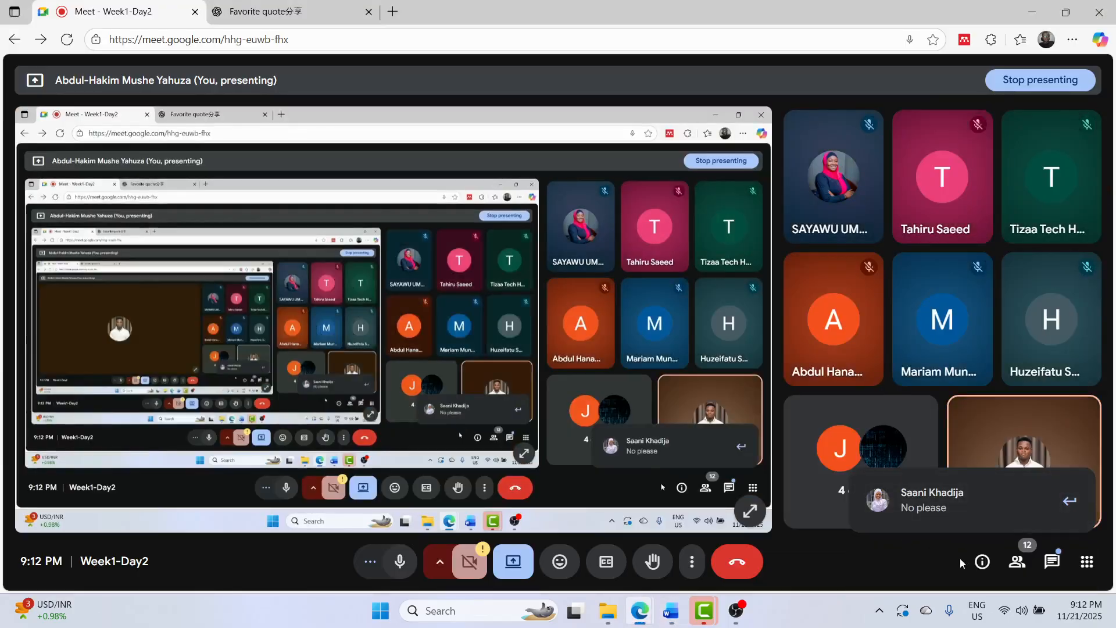
{"action": "left_click", "coordinate": [1053, 561]}
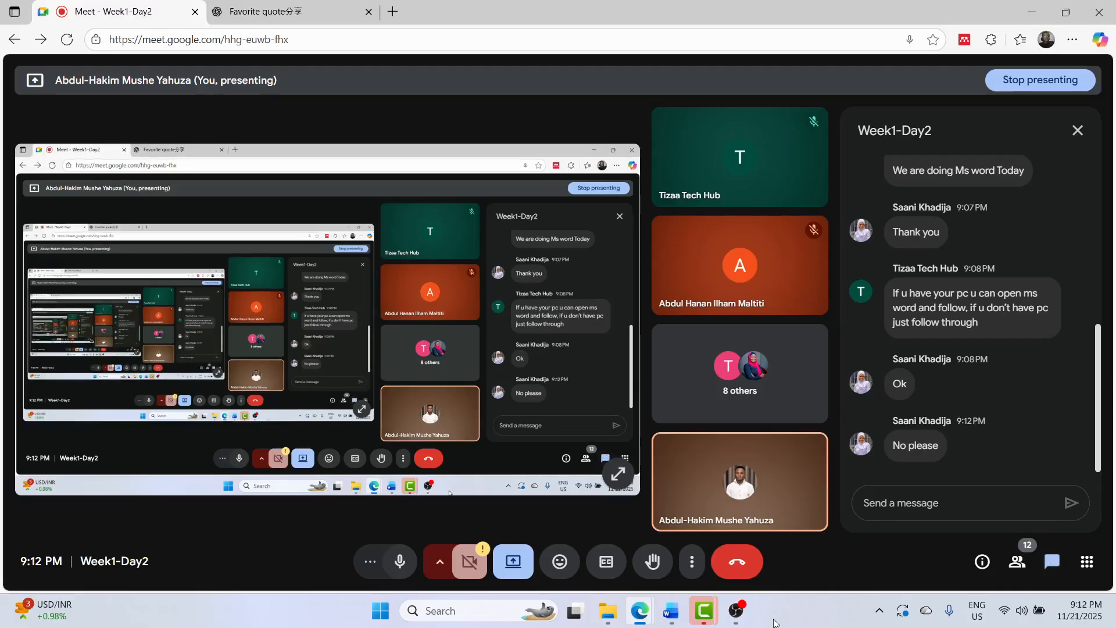
{"action": "key", "text": "alt+Tab"}
- Left-align the "Application for employment" paragraph and try out selecting single words and the whole line
{"action": "key", "text": "ctrl+l"}
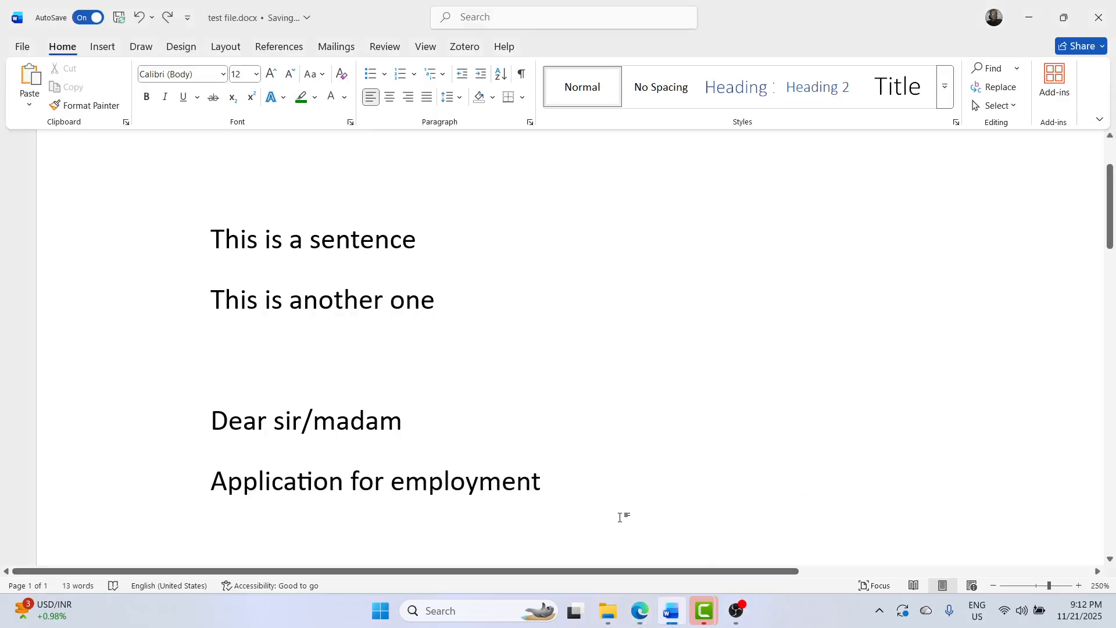
{"action": "double_click", "coordinate": [465, 481]}
{"action": "left_click_drag", "start_coordinate": [465, 481], "coordinate": [541, 485]}
{"action": "double_click", "coordinate": [239, 483]}
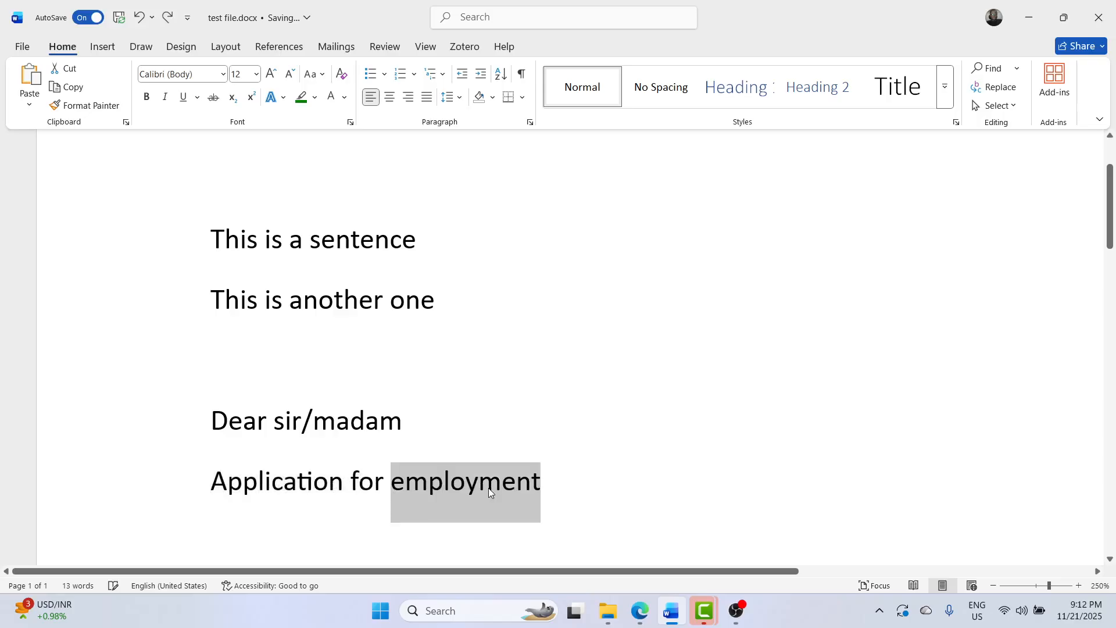
{"action": "left_click", "coordinate": [274, 537]}
{"action": "double_click", "coordinate": [544, 486]}
{"action": "left_click", "coordinate": [199, 484]}
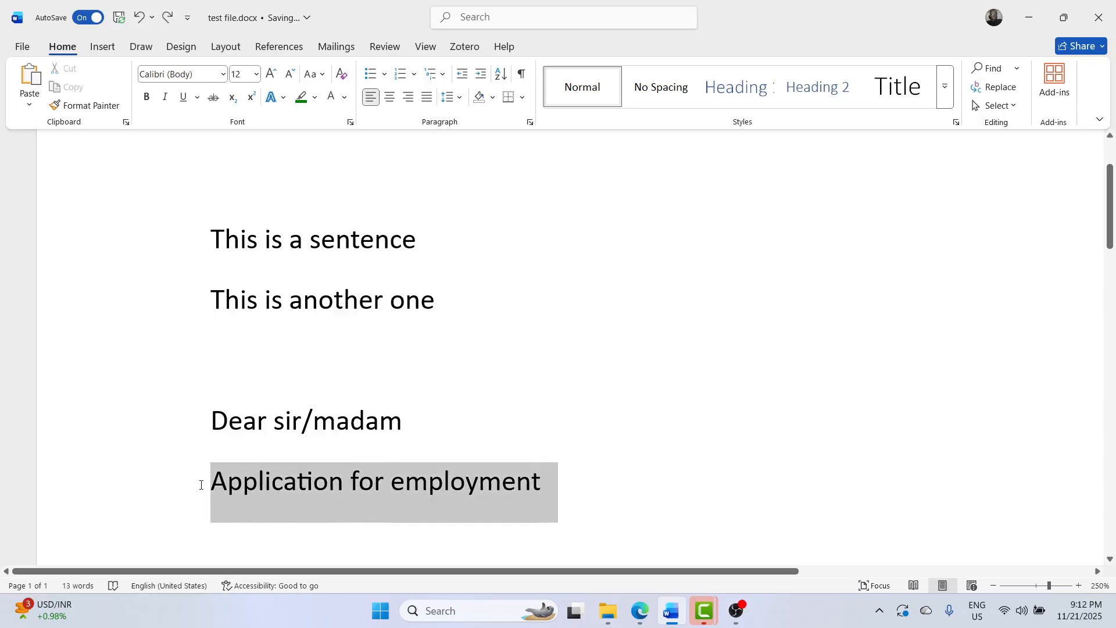
{"action": "left_click", "coordinate": [565, 488]}
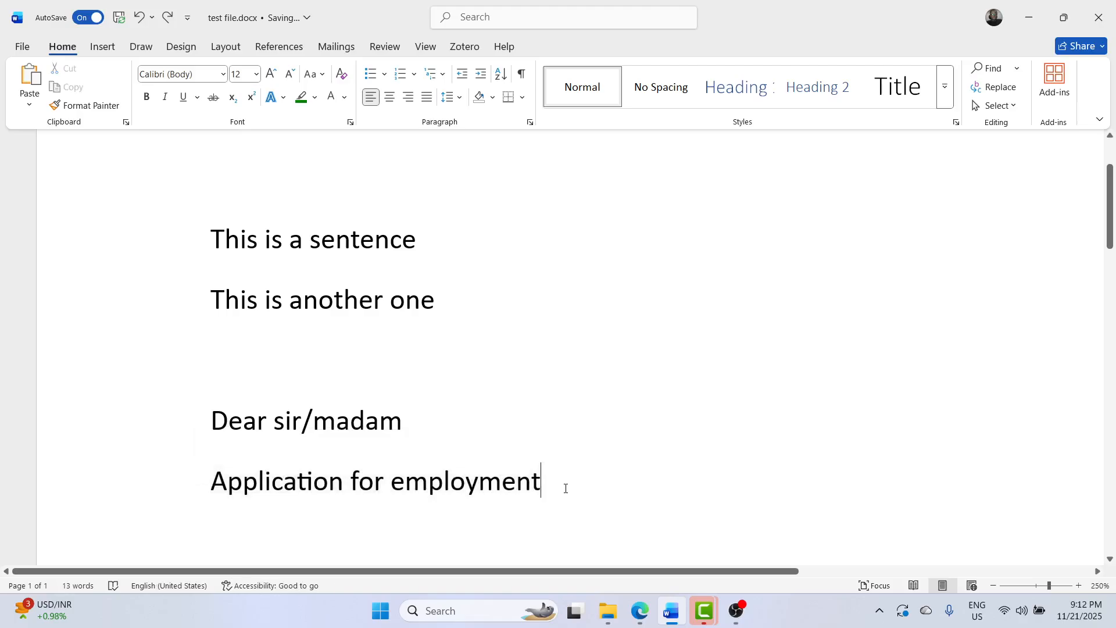
- Delete the last line word by word and write "Application for employment" again in its place
{"action": "key", "text": "ctrl+BackSpace"}
{"action": "key", "text": "ctrl+BackSpace"}
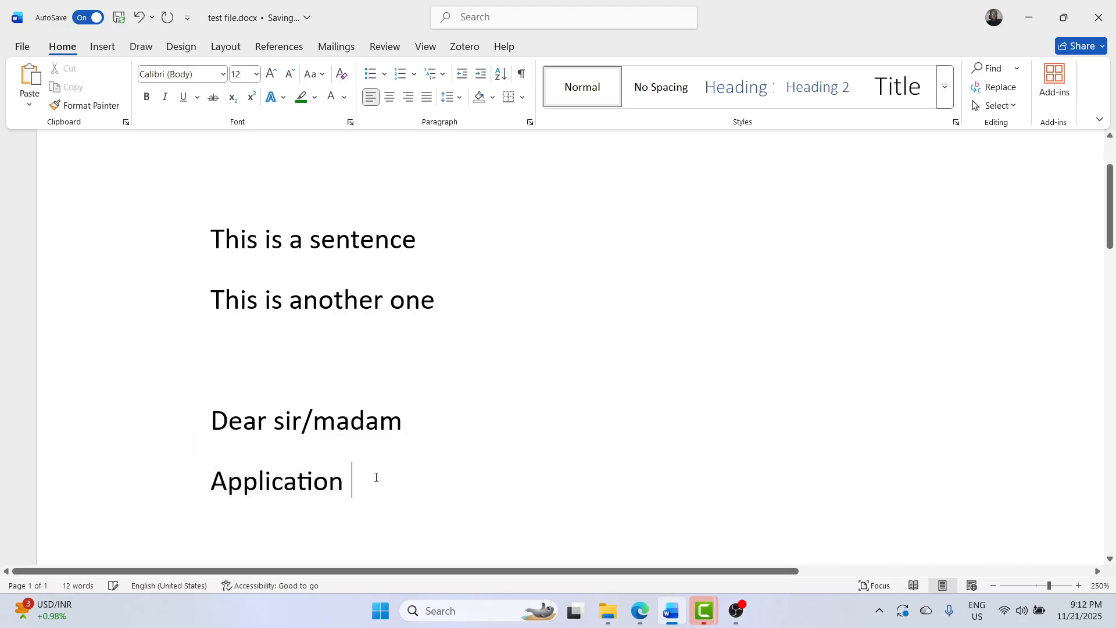
{"action": "key", "text": "ctrl+BackSpace"}
{"action": "type", "text": "Appl"}
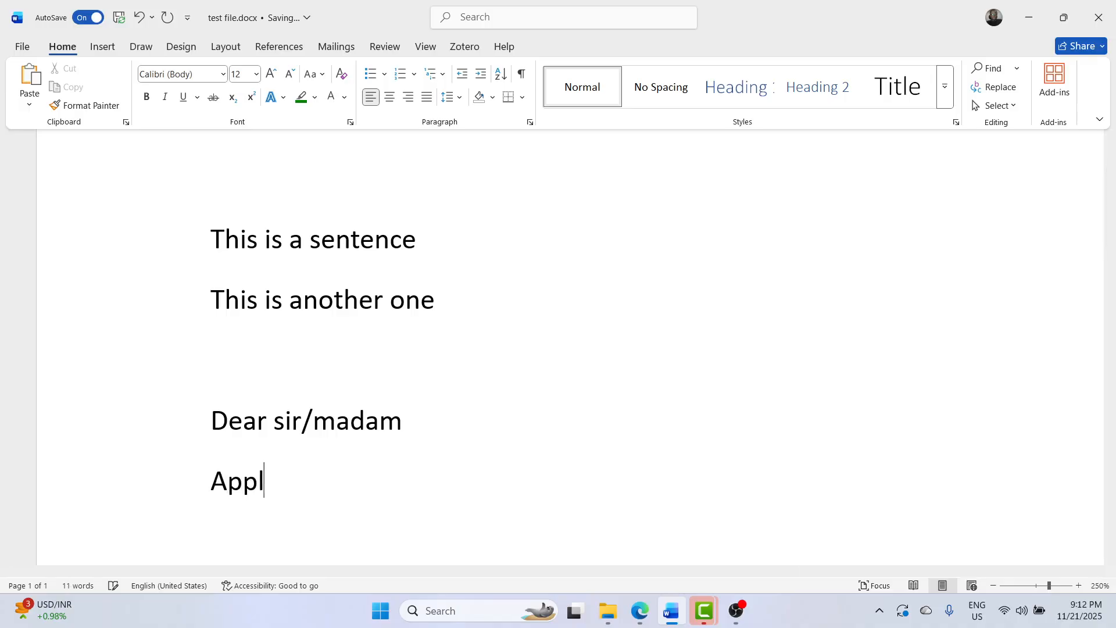
{"action": "type", "text": "ication for emplo"}
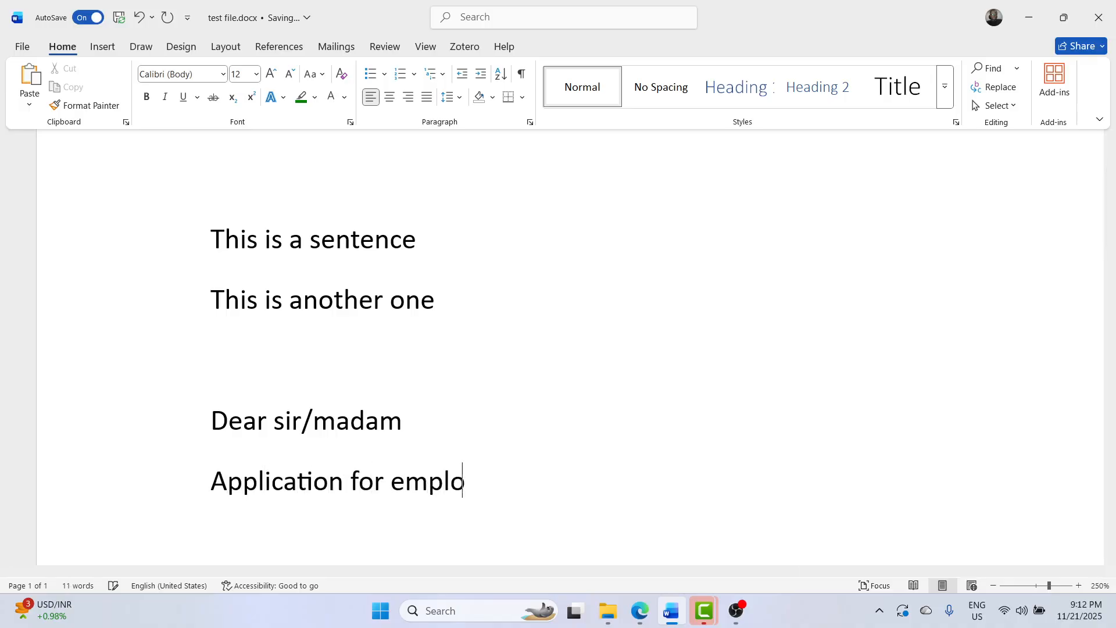
{"action": "type", "text": "yment"}
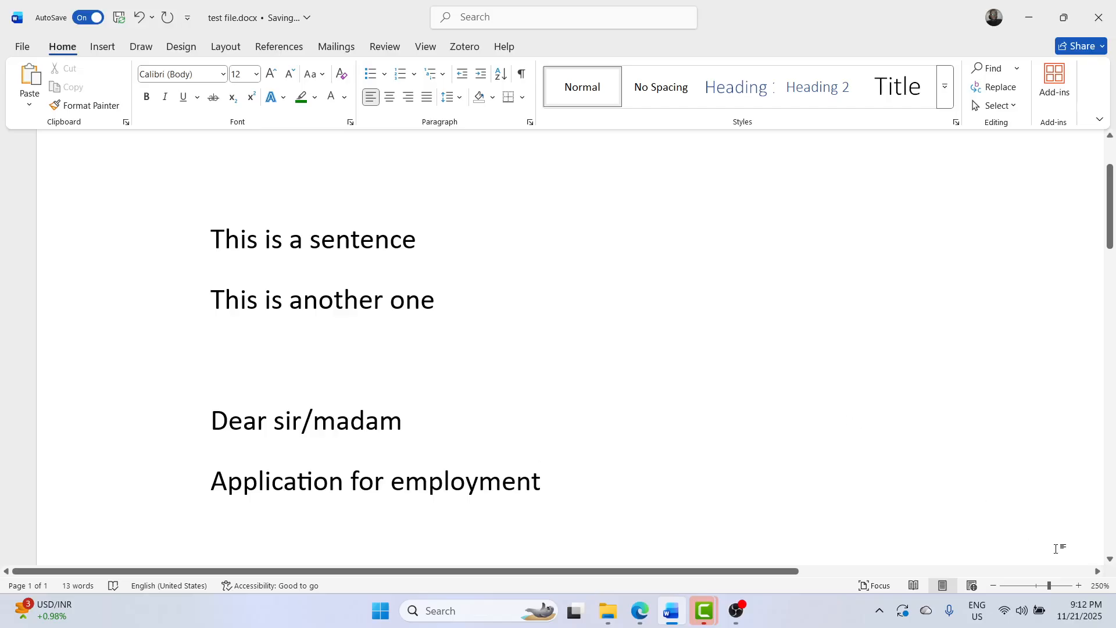
- Center the "Application for employment" paragraph and examine its position across the width of the page
{"action": "left_click", "coordinate": [1079, 586]}
{"action": "left_click", "coordinate": [1079, 585]}
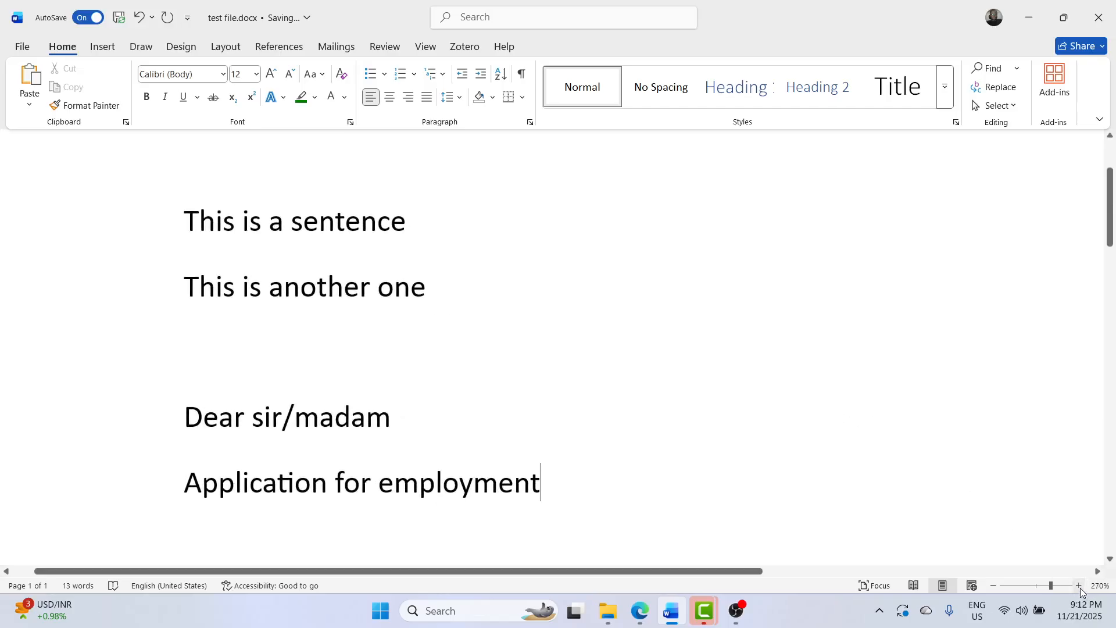
{"action": "left_click", "coordinate": [1079, 586]}
{"action": "left_click", "coordinate": [1079, 586]}
{"action": "left_click", "coordinate": [1079, 586]}
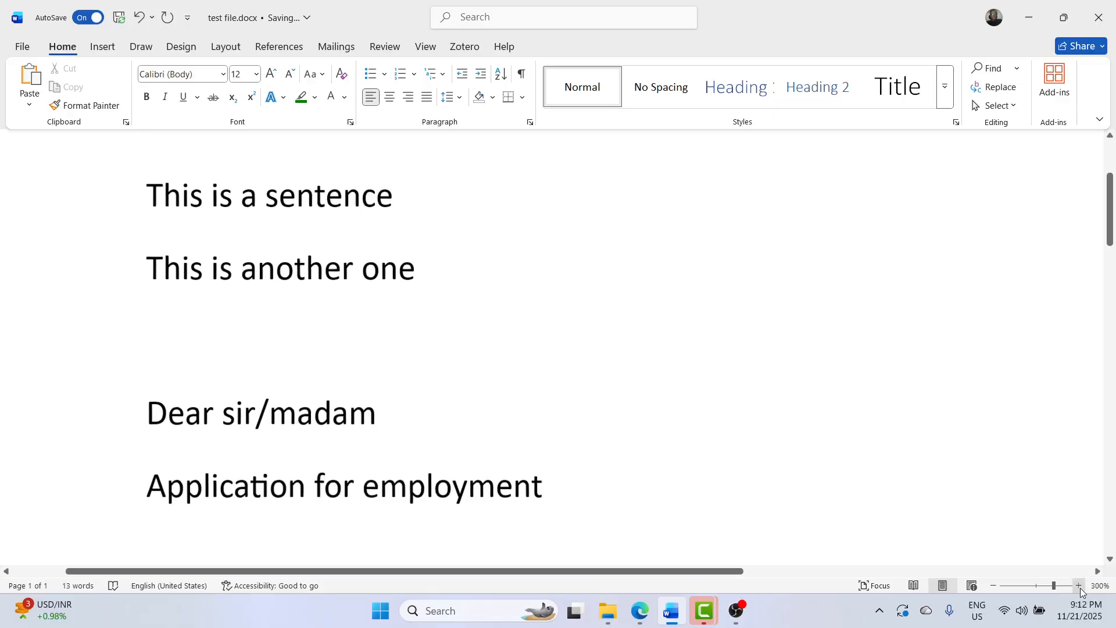
{"action": "left_click", "coordinate": [390, 100]}
{"action": "scroll", "coordinate": [494, 315], "scroll_direction": "left", "scroll_amount": 2}
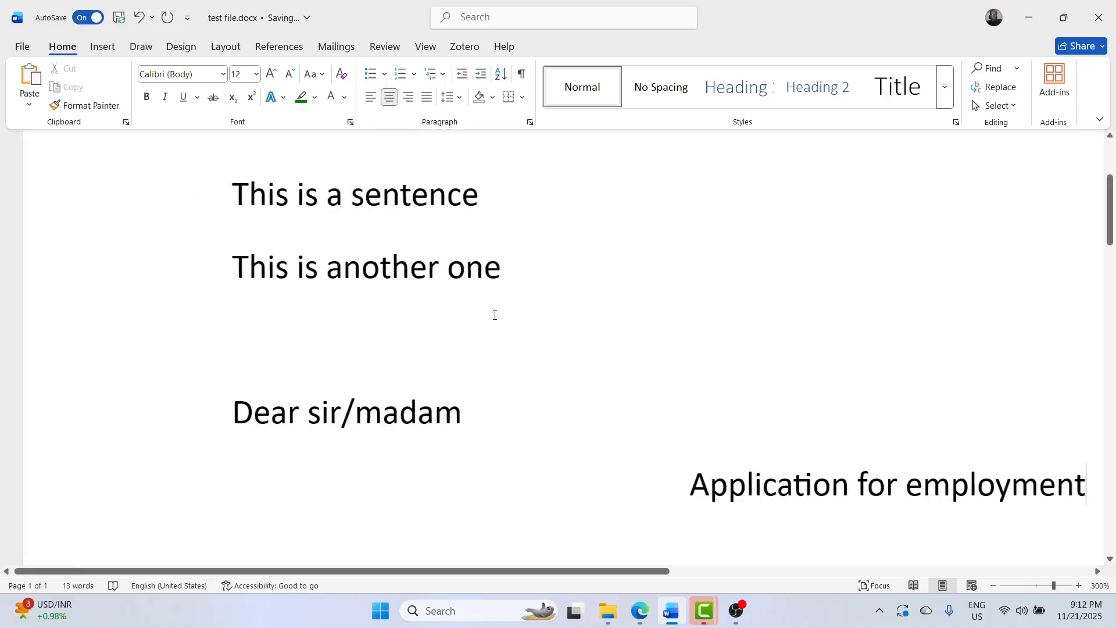
{"action": "scroll", "coordinate": [494, 314], "scroll_direction": "right", "scroll_amount": 10}
{"action": "scroll", "coordinate": [494, 314], "scroll_direction": "left", "scroll_amount": 5}
{"action": "scroll", "coordinate": [494, 315], "scroll_direction": "right", "scroll_amount": 5}
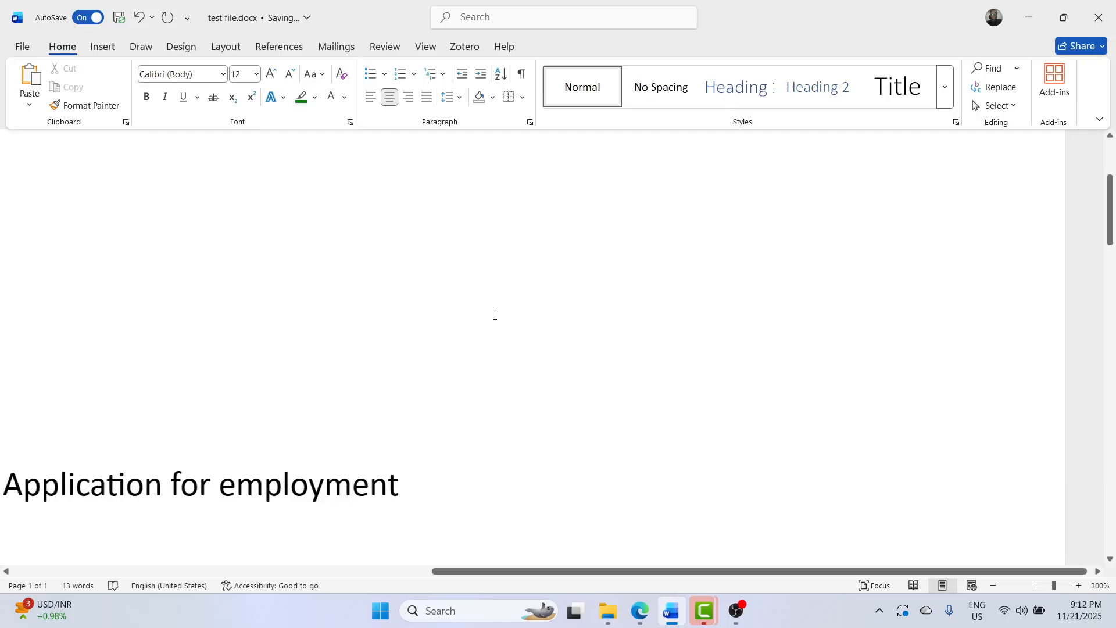
{"action": "scroll", "coordinate": [495, 314], "scroll_direction": "left", "scroll_amount": 12}
{"action": "scroll", "coordinate": [494, 315], "scroll_direction": "down", "scroll_amount": 3, "text": "ctrl"}
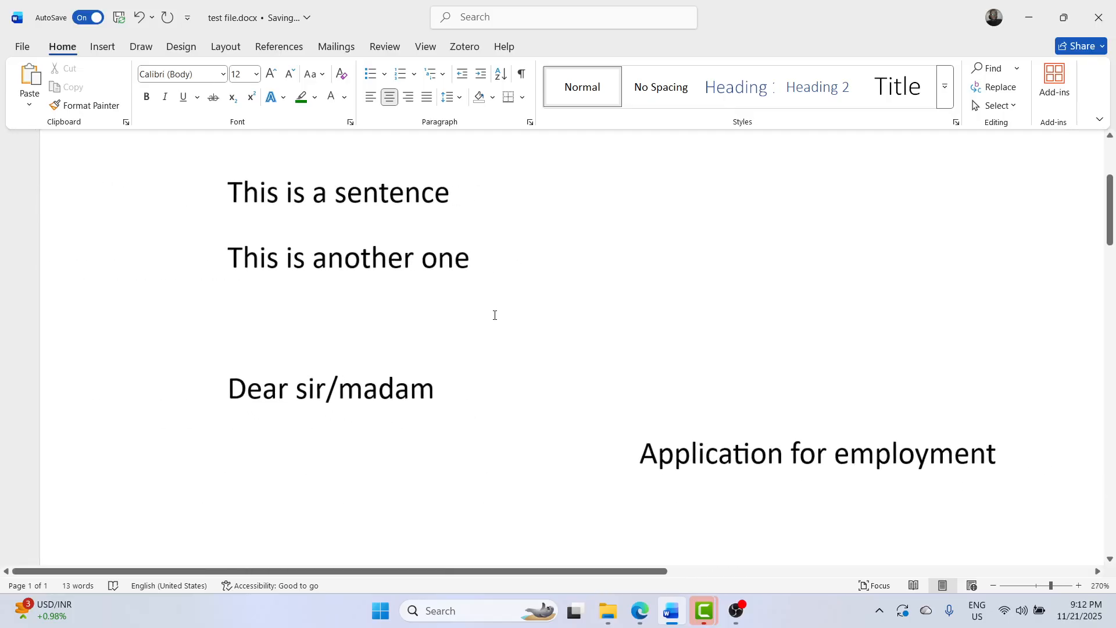
- Check the participants' replies about the alignment in the Google Meet chat, returning to the Word document each time
{"action": "key", "text": "alt+Tab"}
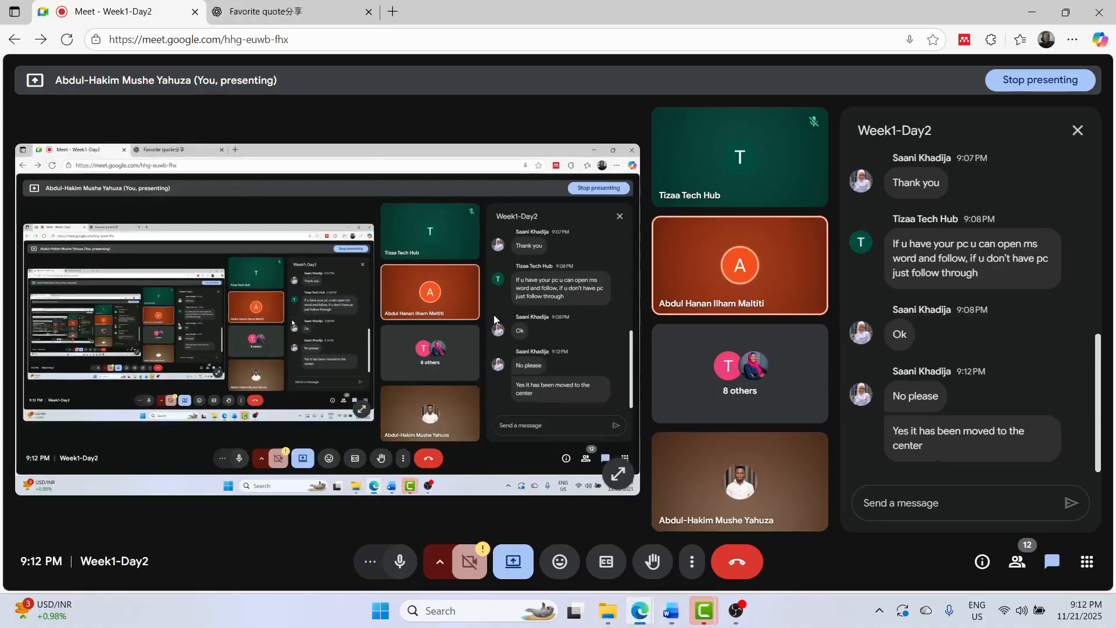
{"action": "key", "text": "alt+Tab"}
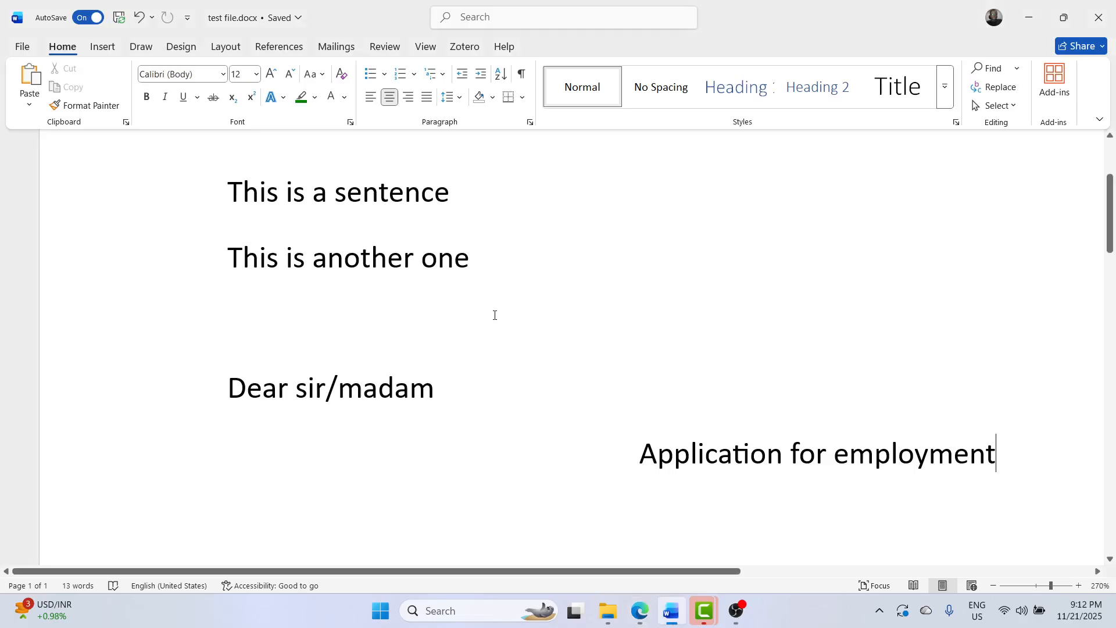
{"action": "key", "text": "alt+Tab"}
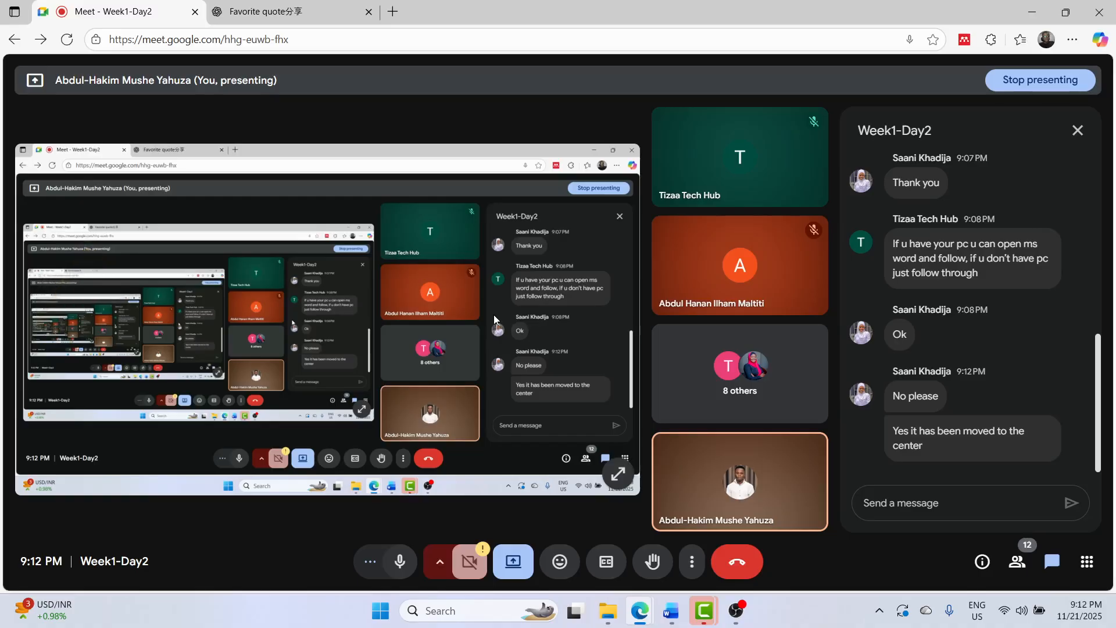
{"action": "key", "text": "alt+Tab"}
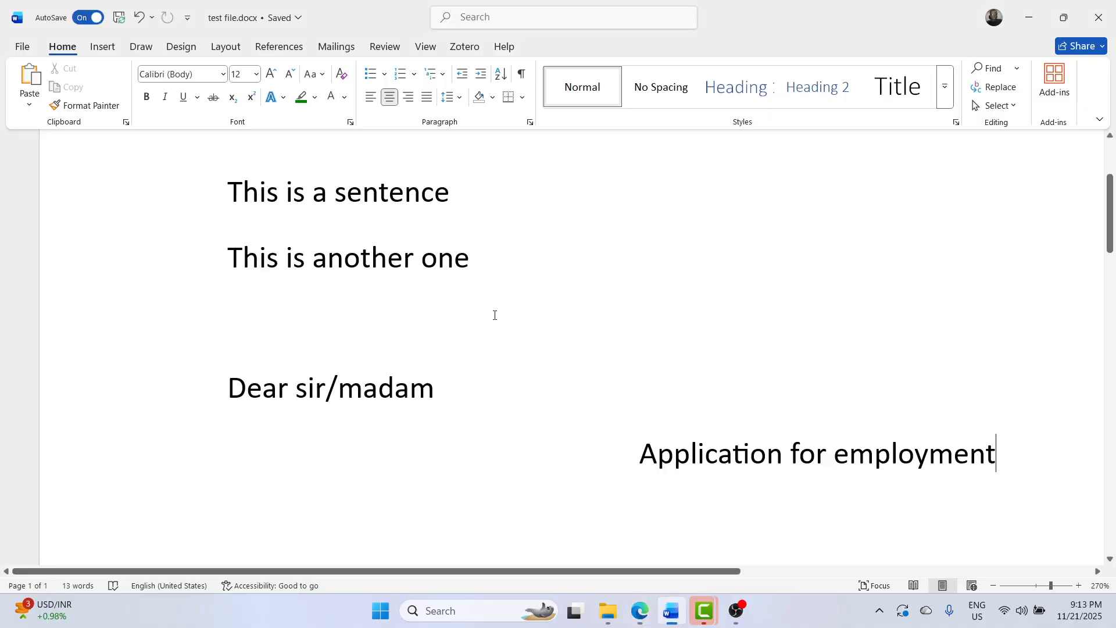
- Left-align the "Application for employment" paragraph, add and remove an empty line after it, and center the paragraph again
{"action": "key", "text": "ctrl+l"}
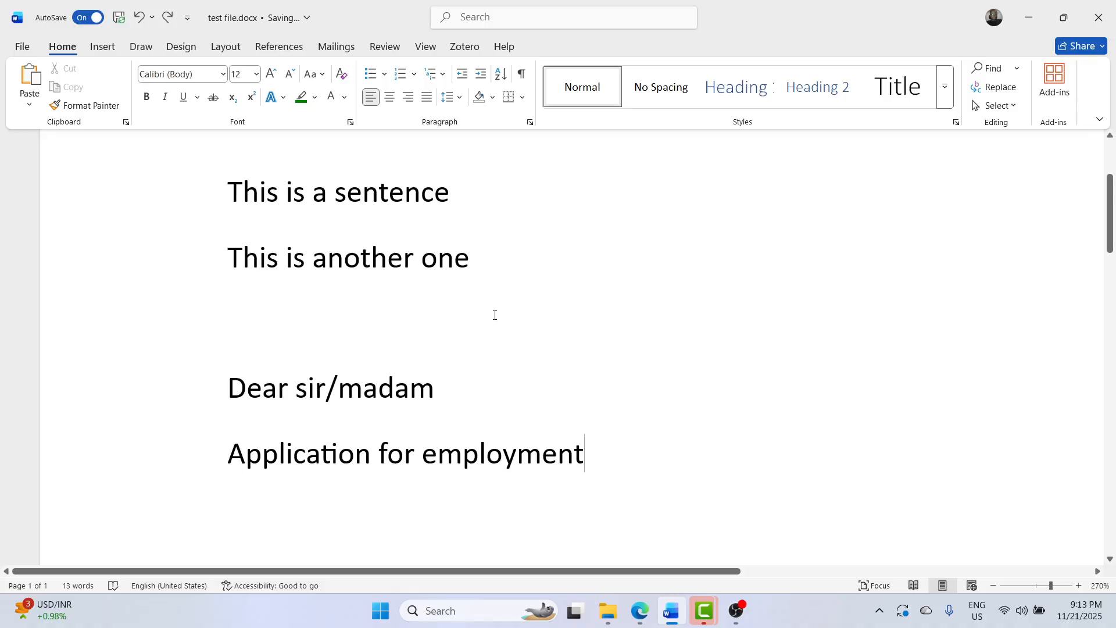
{"action": "key", "text": "Return"}
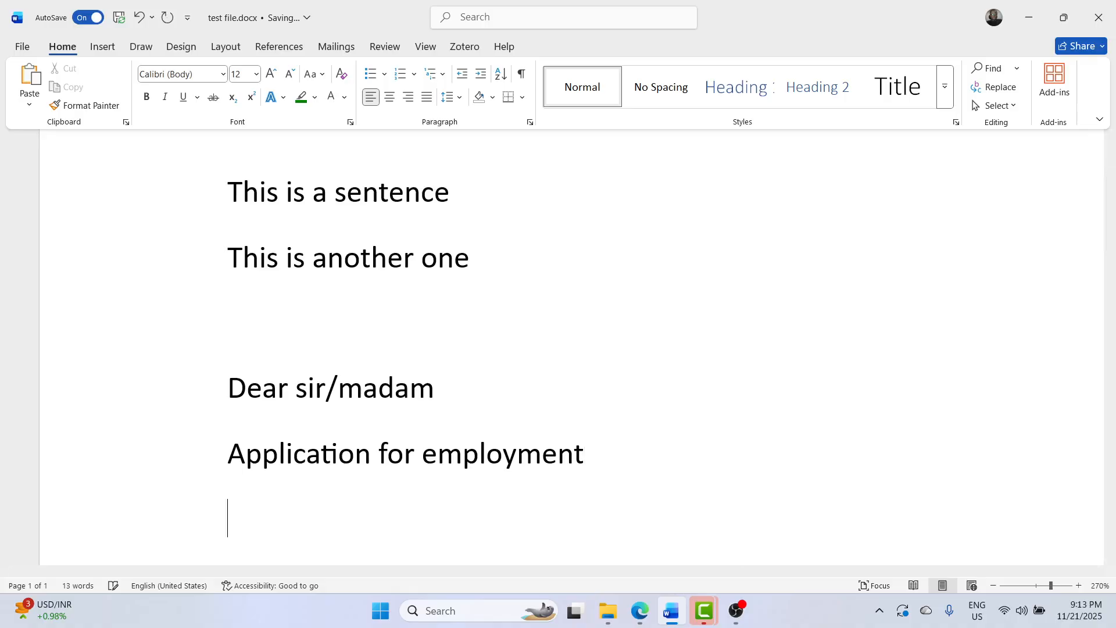
{"action": "key", "text": "BackSpace"}
{"action": "key", "text": "ctrl+r"}
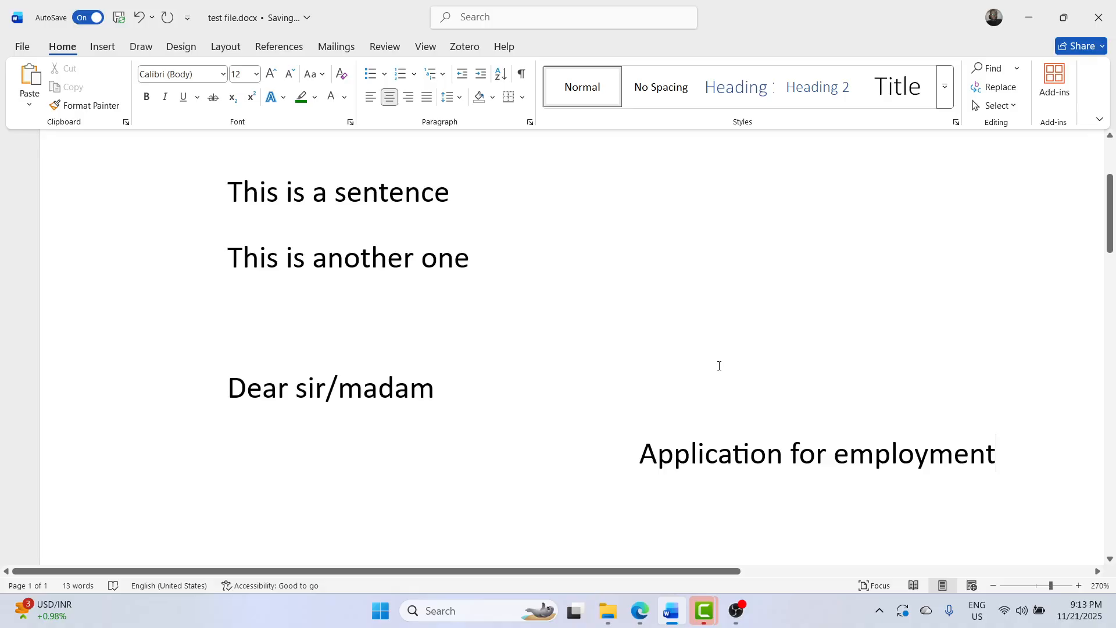
{"action": "scroll", "coordinate": [648, 271], "scroll_direction": "up", "scroll_amount": 3}
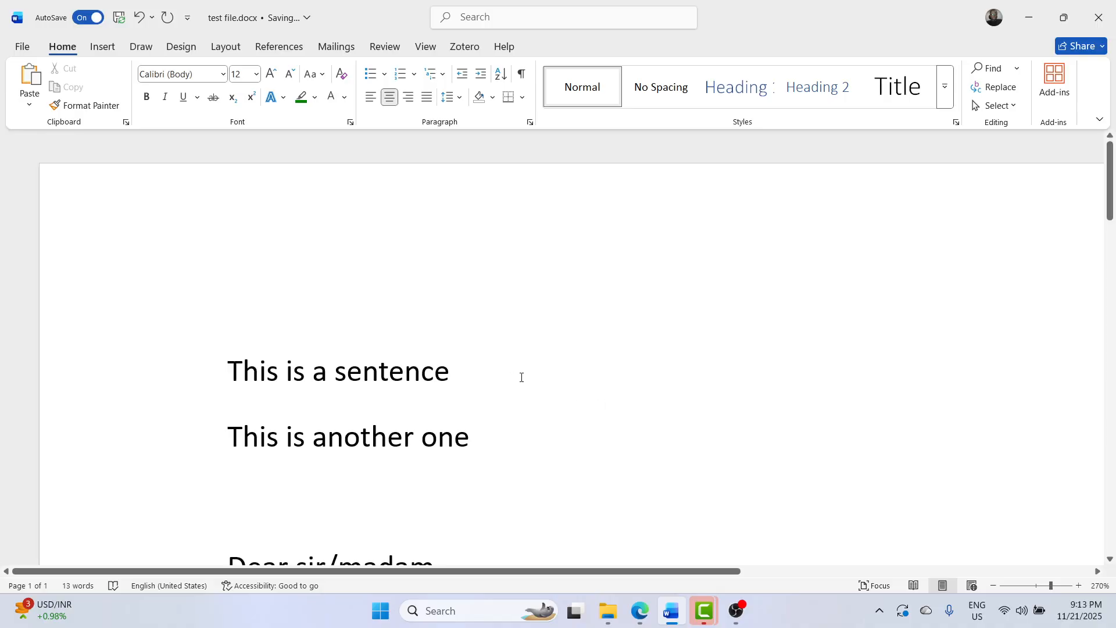
- Make the line "This is a sentence" bold and italic
{"action": "left_click_drag", "start_coordinate": [521, 378], "coordinate": [228, 375]}
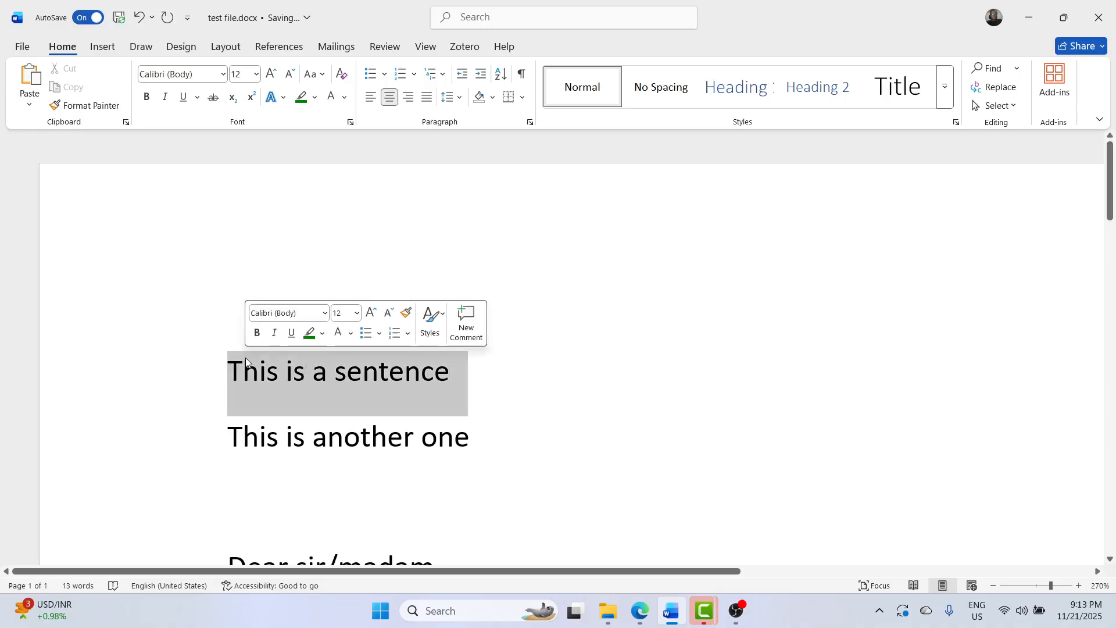
{"action": "left_click", "coordinate": [148, 97]}
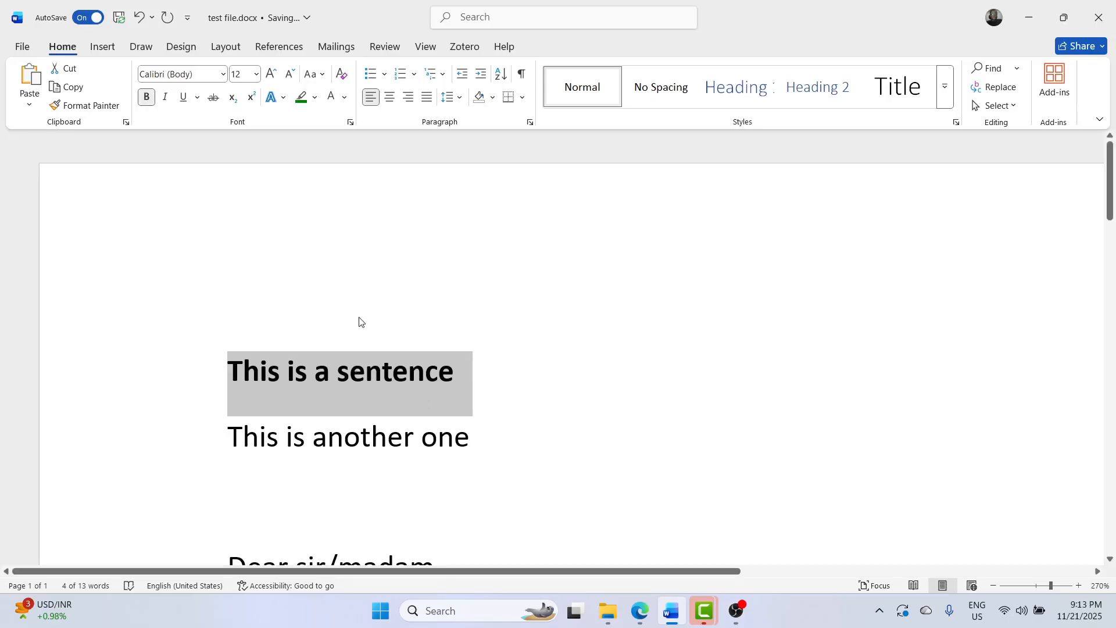
{"action": "left_click", "coordinate": [165, 99]}
- Switch the "Application for employment" paragraph to left alignment and back to centered
{"action": "scroll", "coordinate": [639, 430], "scroll_direction": "down", "scroll_amount": 4}
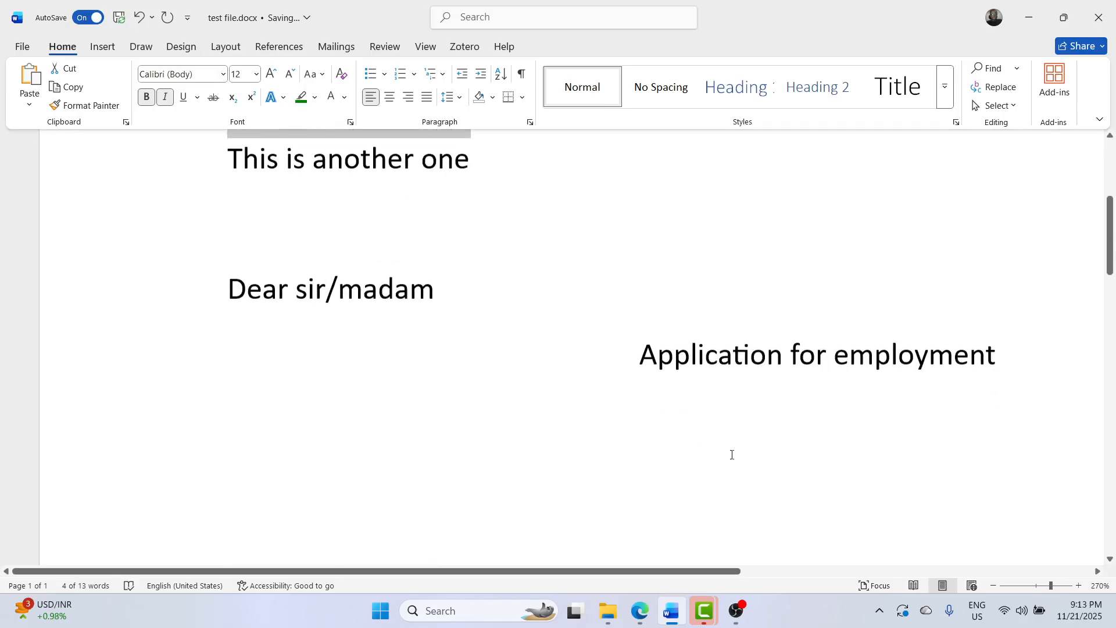
{"action": "left_click", "coordinate": [1024, 333]}
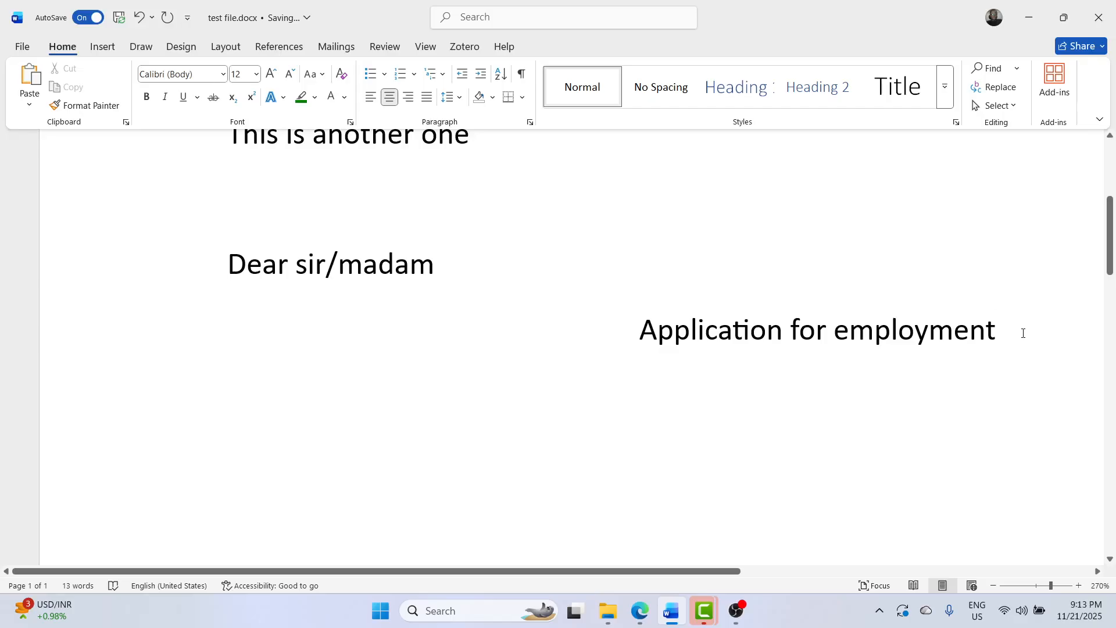
{"action": "left_click", "coordinate": [372, 97]}
{"action": "left_click", "coordinate": [390, 97]}
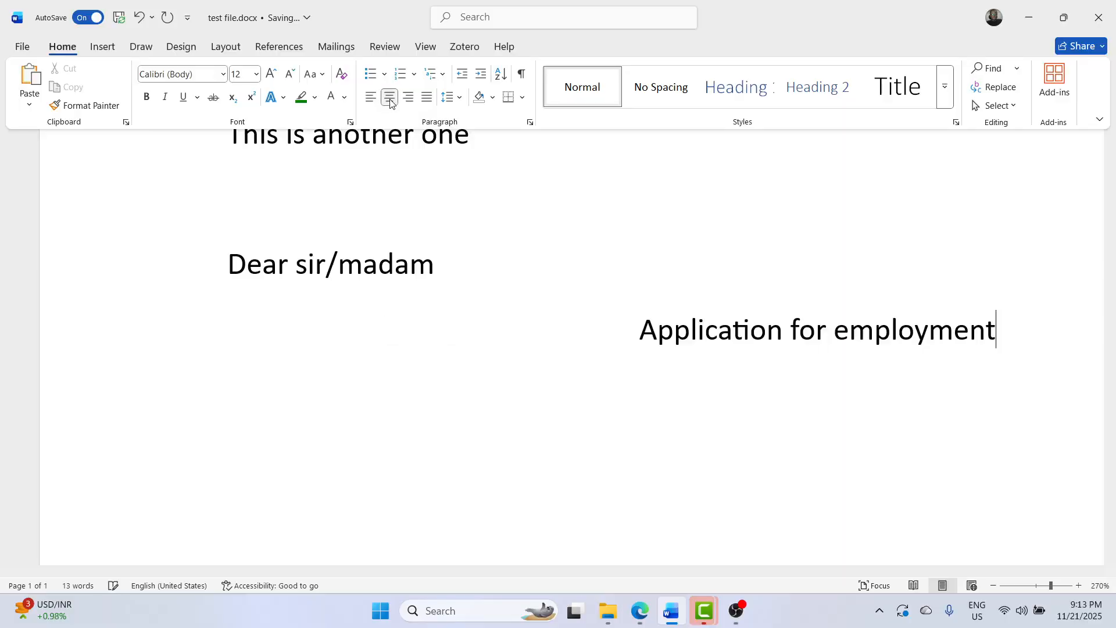
- Turn bold and italic on and off again at the end of the line "This is another one"
{"action": "scroll", "coordinate": [407, 175], "scroll_direction": "up", "scroll_amount": 2}
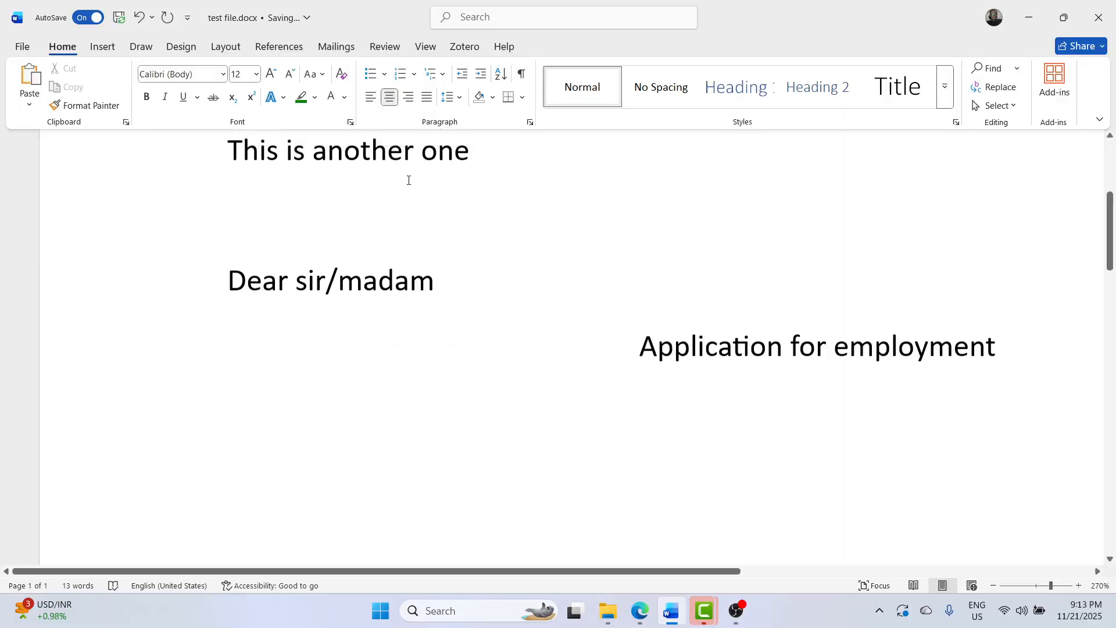
{"action": "left_click", "coordinate": [528, 200]}
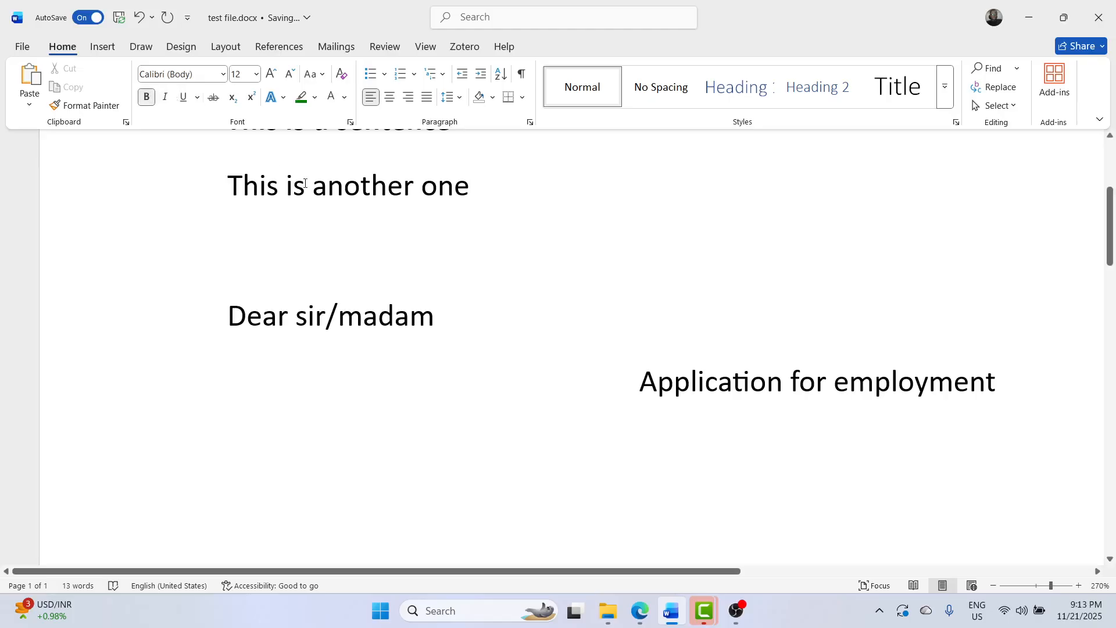
{"action": "left_click", "coordinate": [167, 99]}
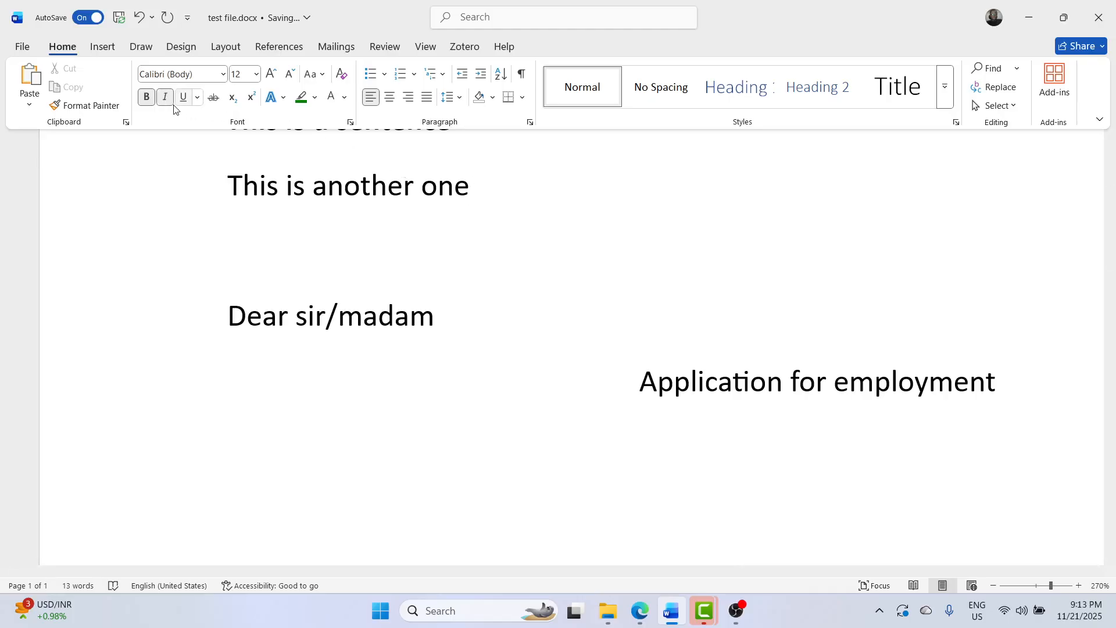
{"action": "left_click", "coordinate": [165, 98]}
{"action": "left_click", "coordinate": [147, 98]}
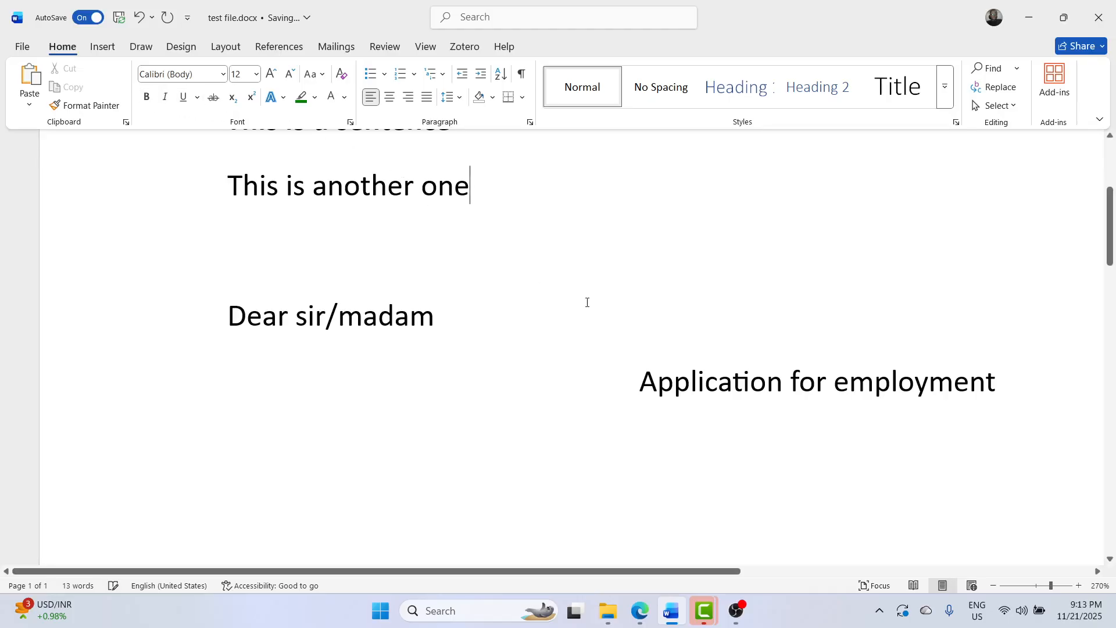
- Check the participants' replies in the Google Meet chat and return to the centered paragraph in the Word document
{"action": "key", "text": "alt+Tab"}
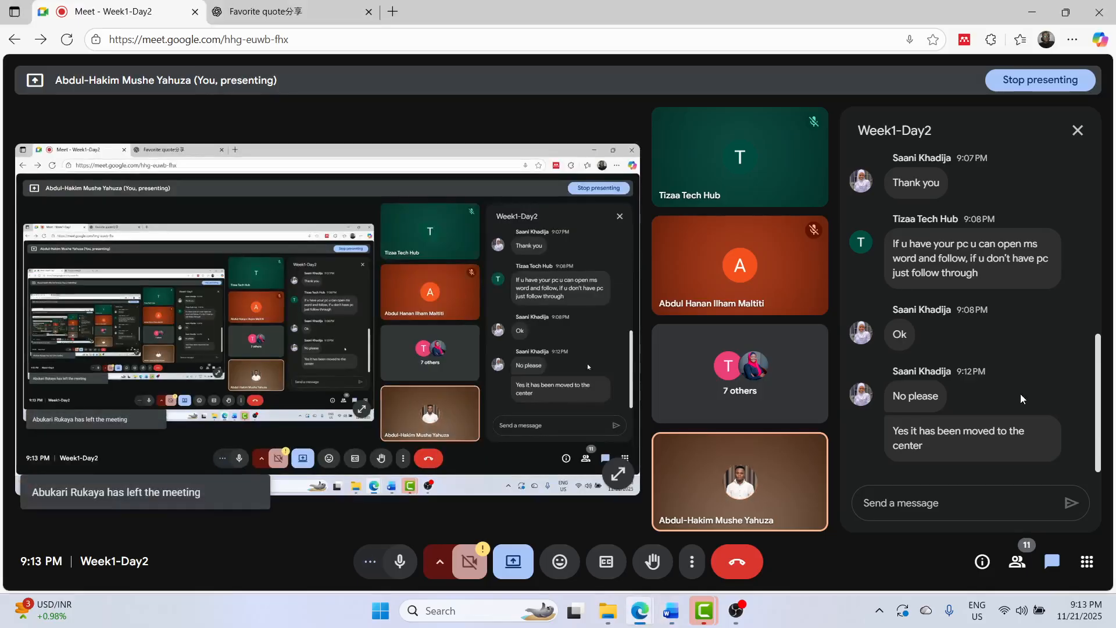
{"action": "key", "text": "alt+Tab"}
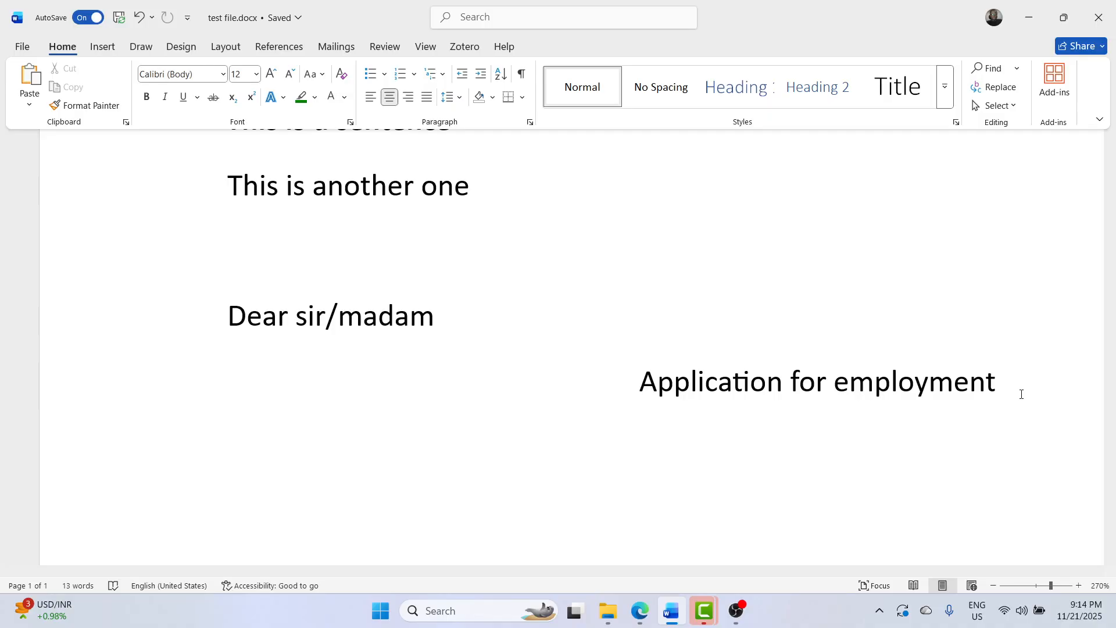
{"action": "scroll", "coordinate": [1021, 394], "scroll_direction": "right", "scroll_amount": 5}
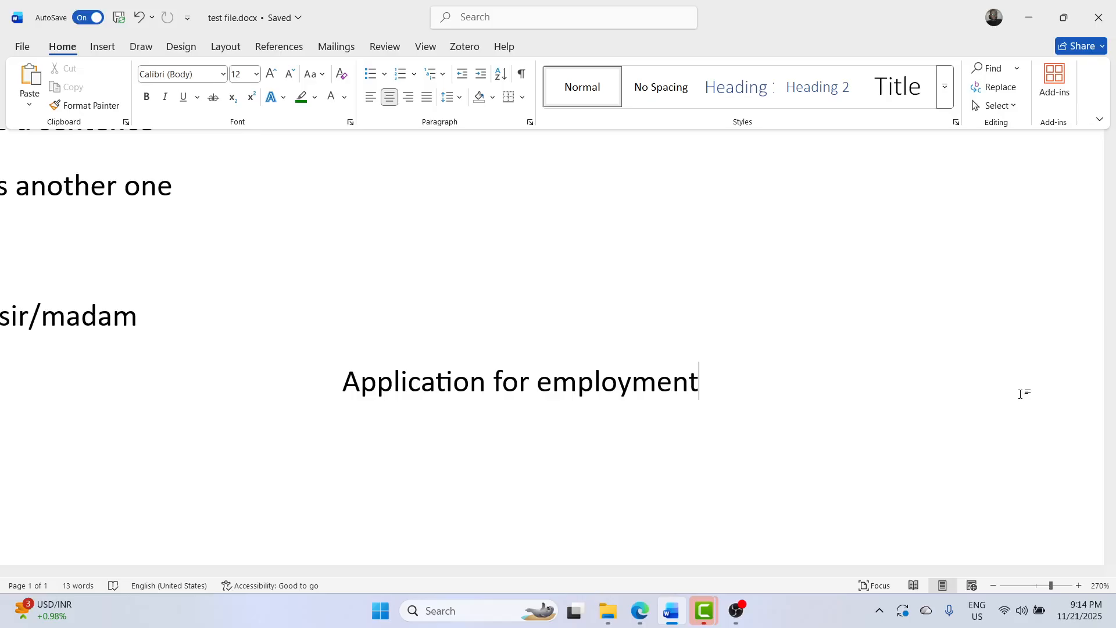
- Append a few spaces and the filler word "dadfaklsfdkasfsa" to the centered "Application for employment" paragraph
{"action": "double_click", "coordinate": [753, 383]}
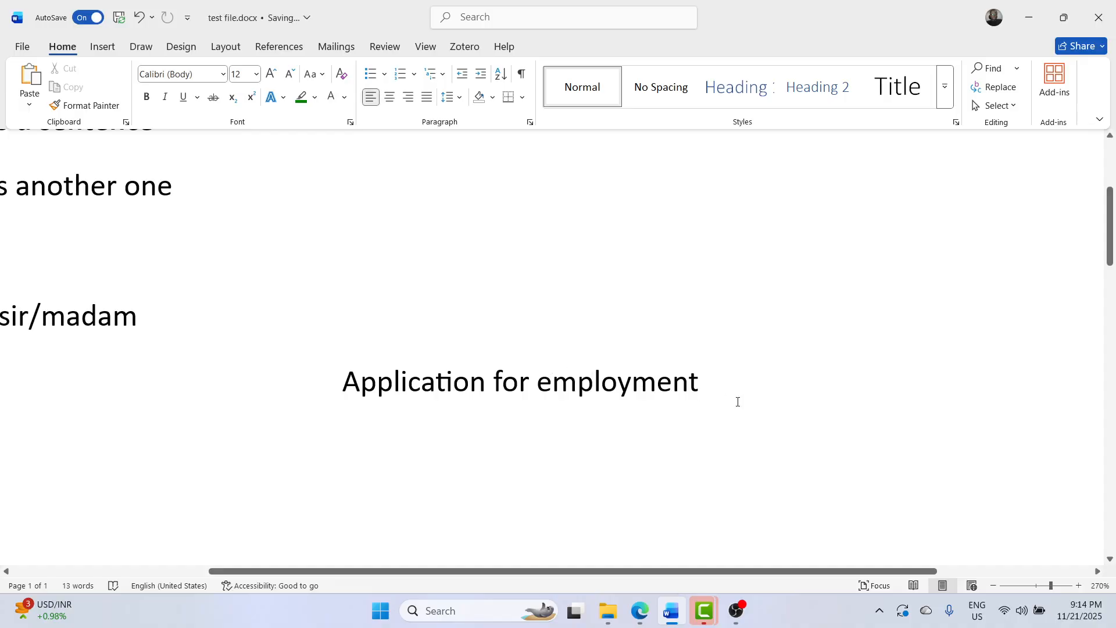
{"action": "key", "text": "ctrl+z"}
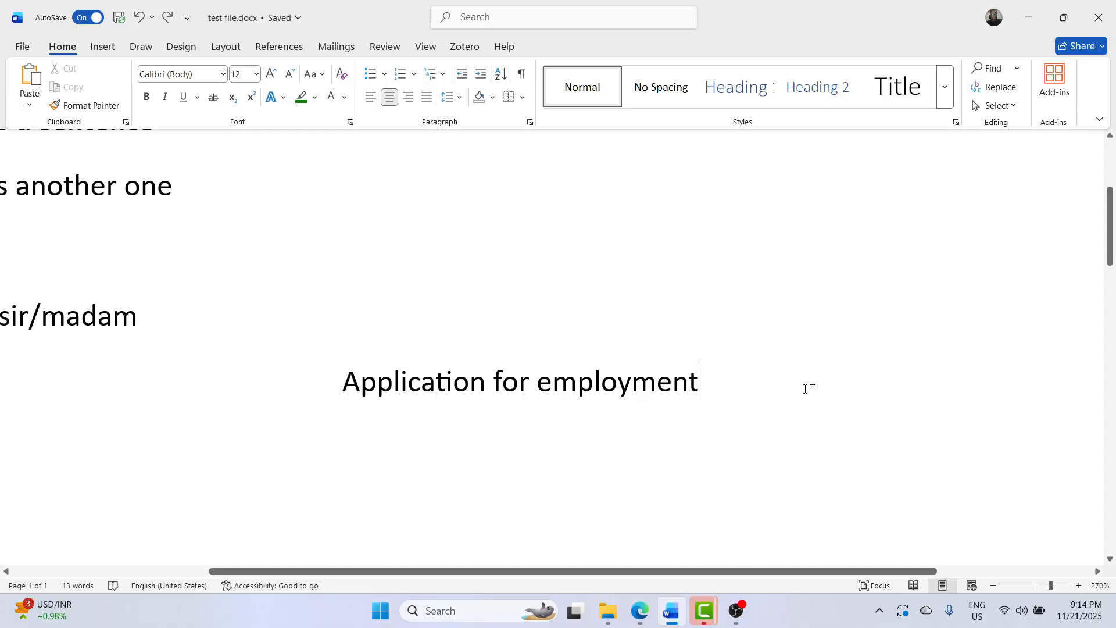
{"action": "type", "text": "dadfaklsfdkasfsa"}
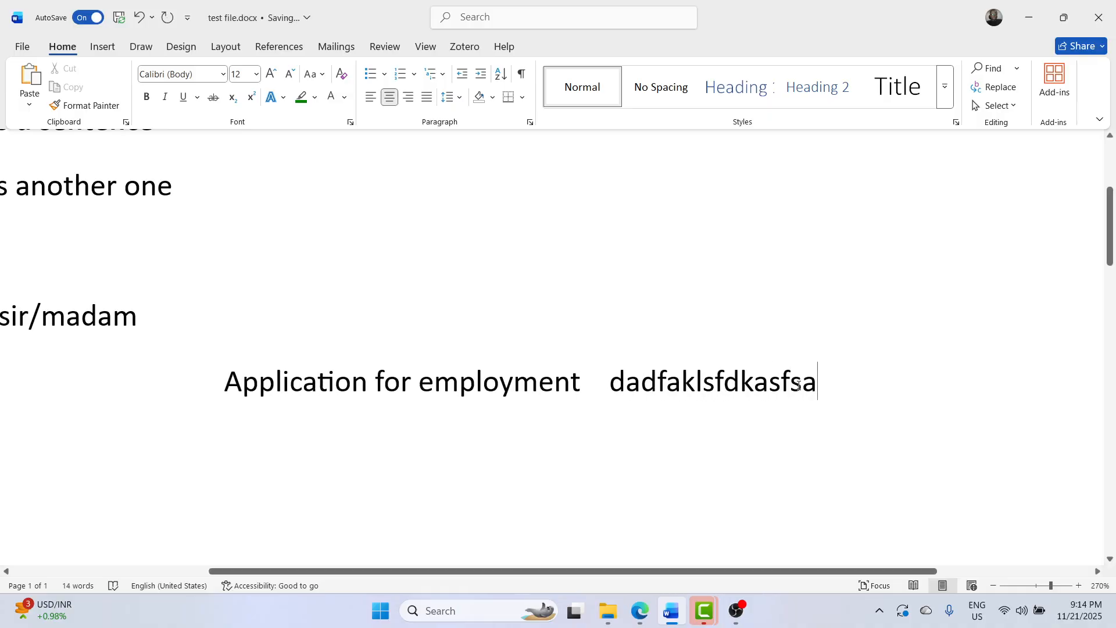
- Replace the filler word after "Application for employment" with "dsalfkadslfsalfk"
{"action": "left_click_drag", "start_coordinate": [580, 387], "coordinate": [255, 385]}
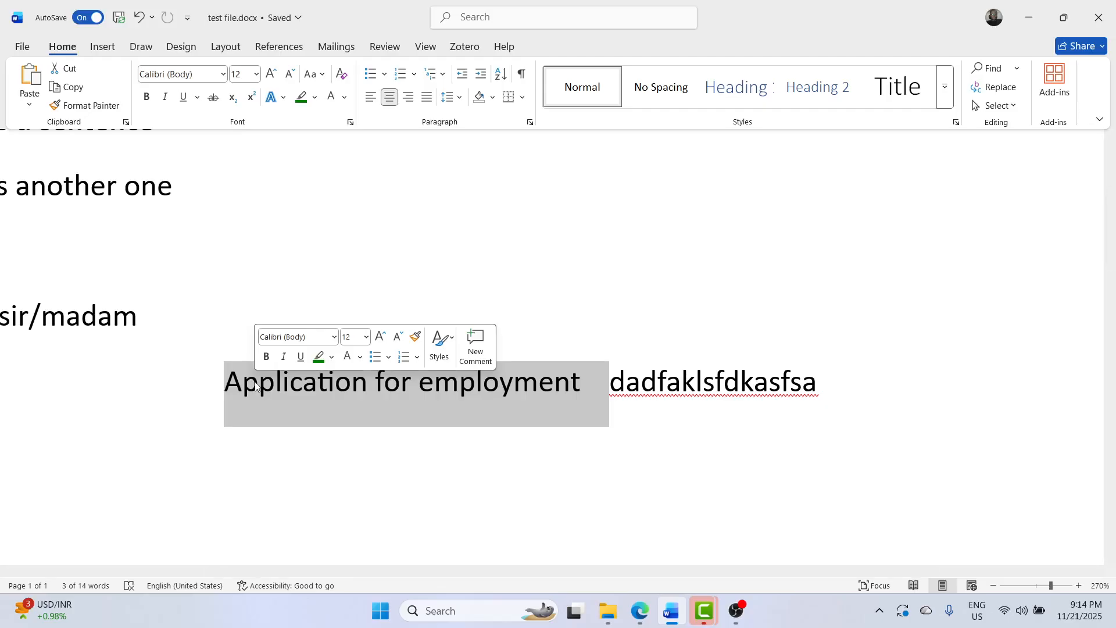
{"action": "triple_click", "coordinate": [756, 380]}
{"action": "double_click", "coordinate": [757, 383]}
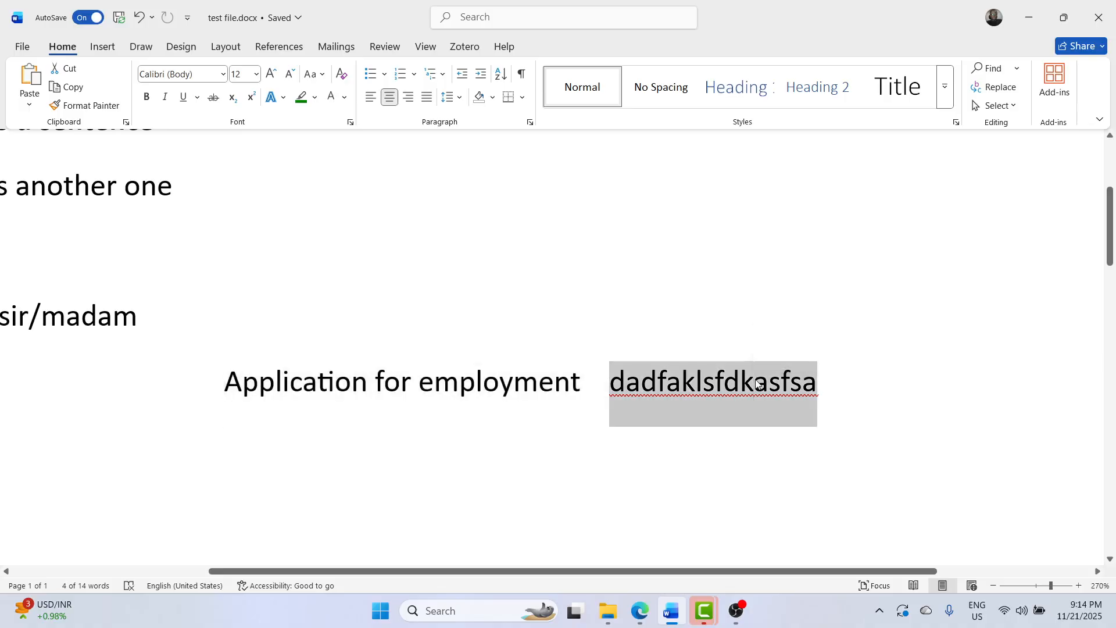
{"action": "key", "text": "BackSpace"}
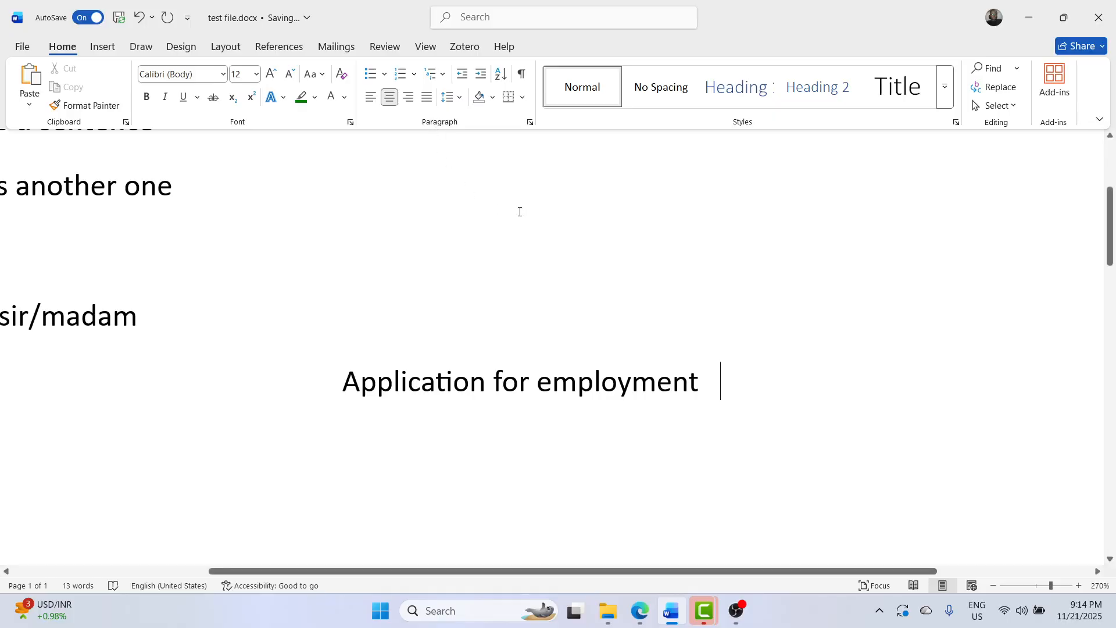
{"action": "type", "text": "dsalfkadslfsalfk"}
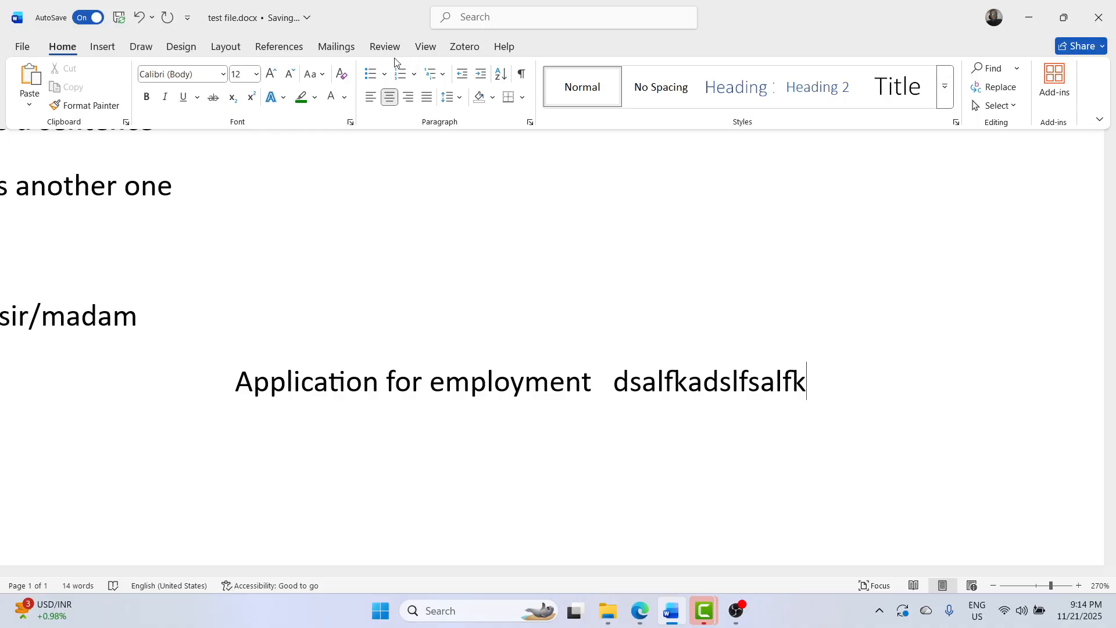
- Show the ruler and gridlines, and examine the centered line's position between the page margins
{"action": "left_click", "coordinate": [425, 46]}
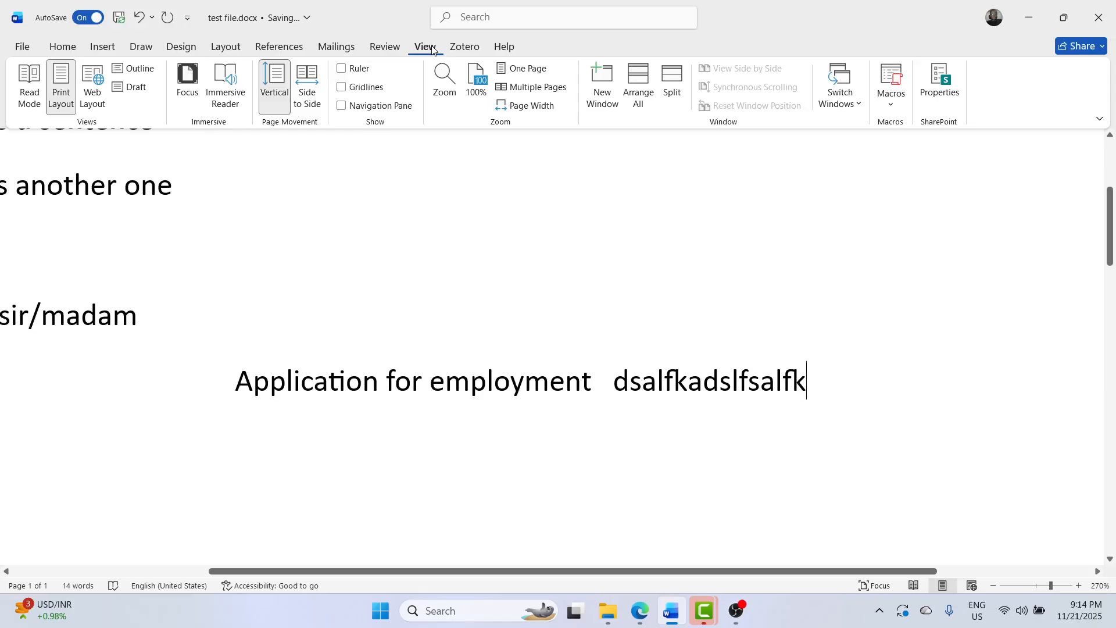
{"action": "left_click", "coordinate": [354, 71]}
{"action": "left_click", "coordinate": [354, 93]}
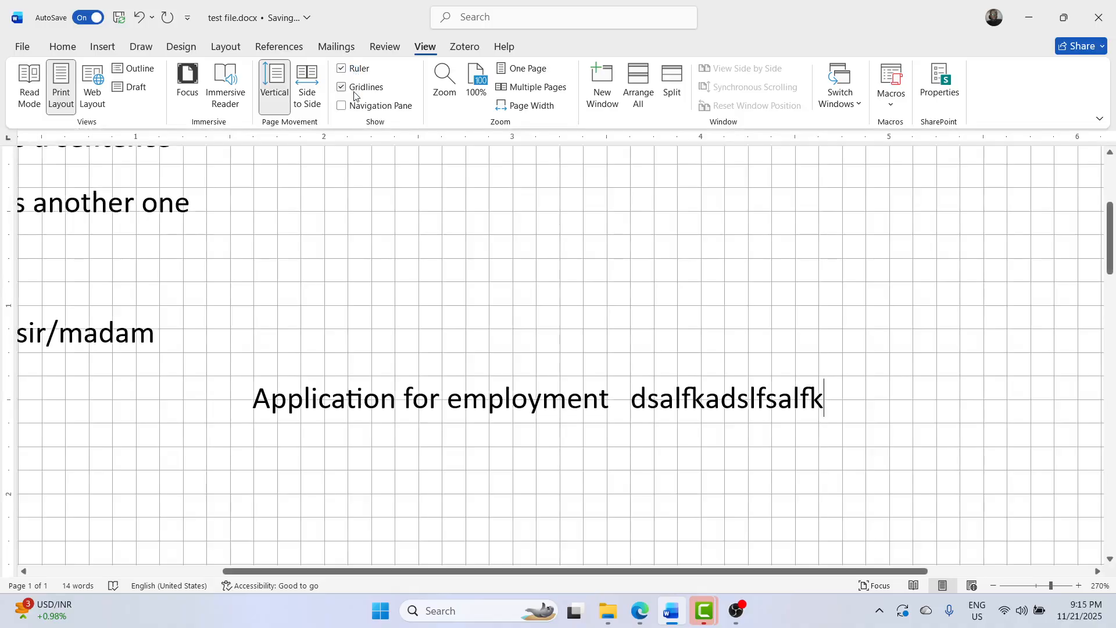
{"action": "scroll", "coordinate": [532, 330], "scroll_direction": "right", "scroll_amount": 5}
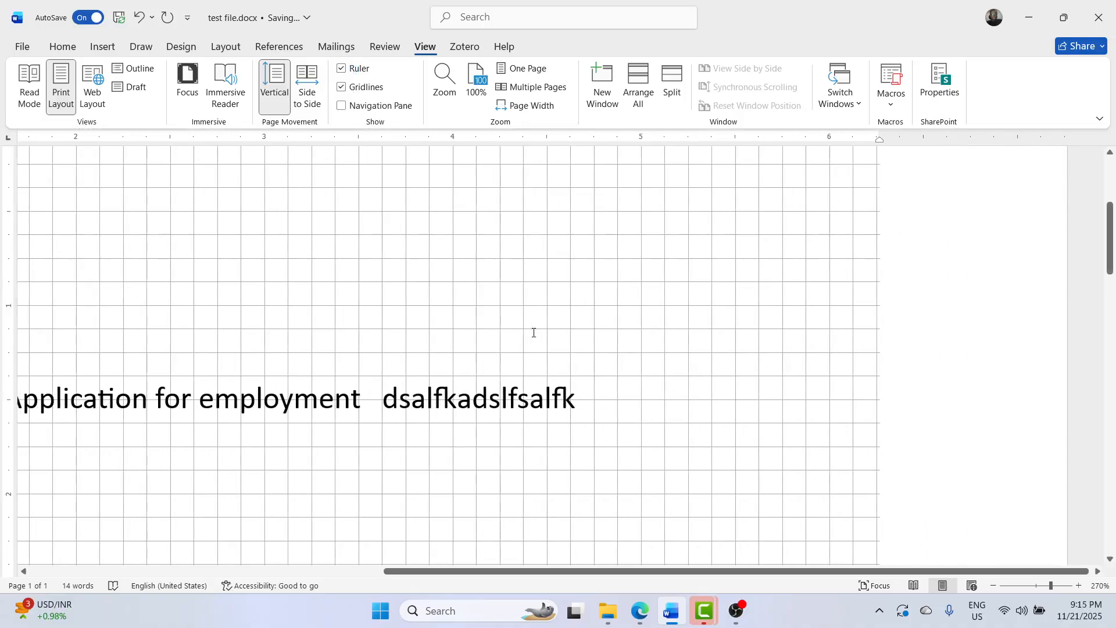
{"action": "scroll", "coordinate": [533, 332], "scroll_direction": "left", "scroll_amount": 8}
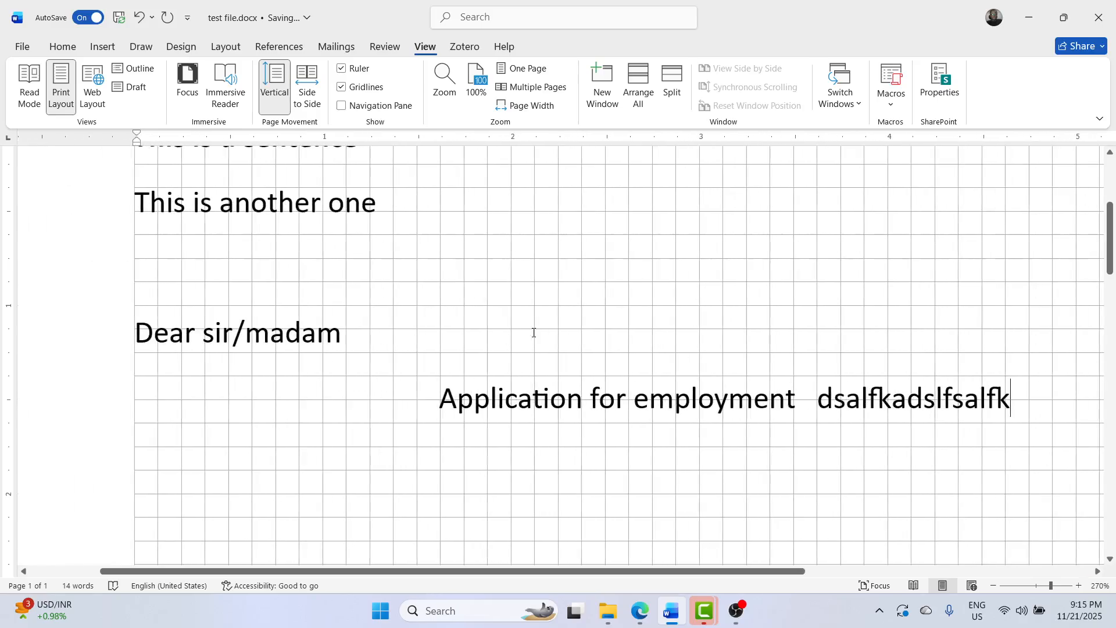
{"action": "scroll", "coordinate": [613, 353], "scroll_direction": "right", "scroll_amount": 4}
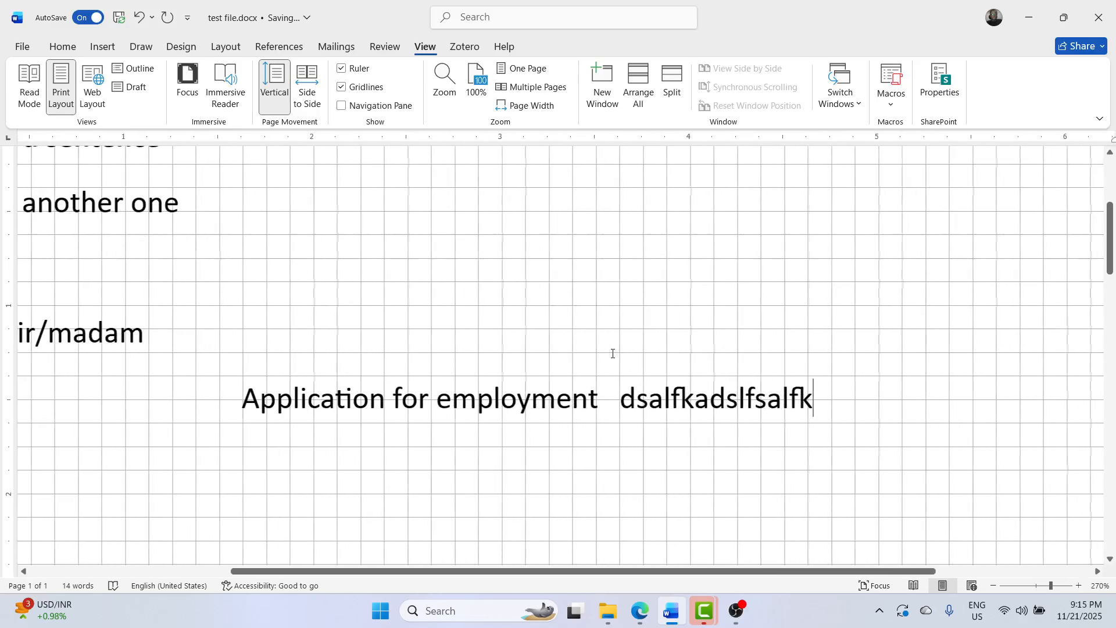
{"action": "scroll", "coordinate": [612, 353], "scroll_direction": "left", "scroll_amount": 1}
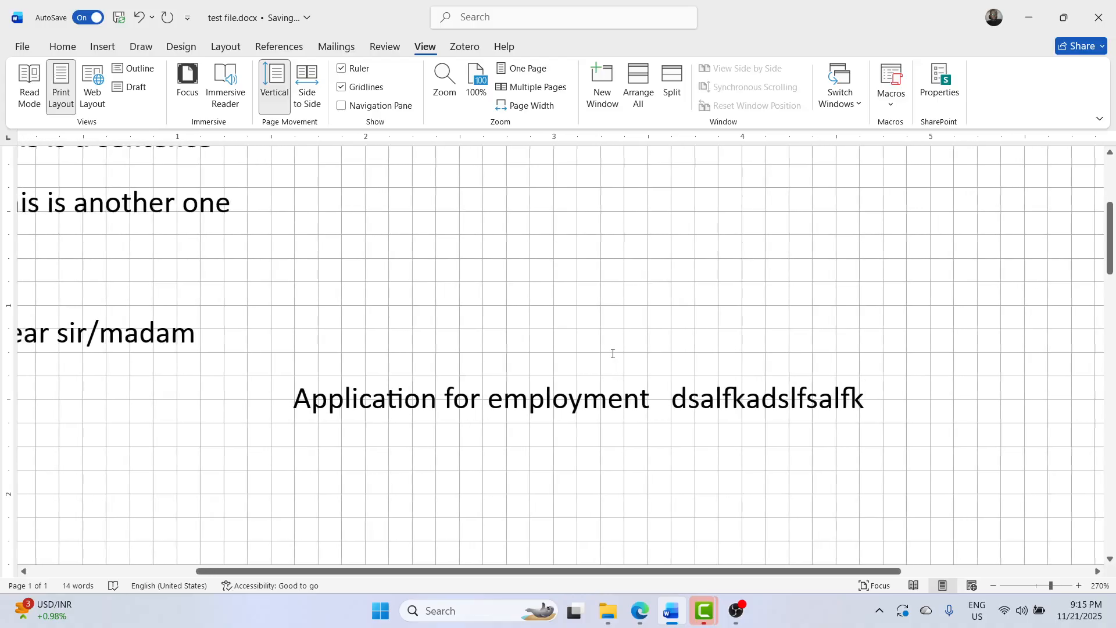
- Append a second filler word, "dasfdaslfk", to the centered "Application for employment" line
{"action": "left_click", "coordinate": [62, 47]}
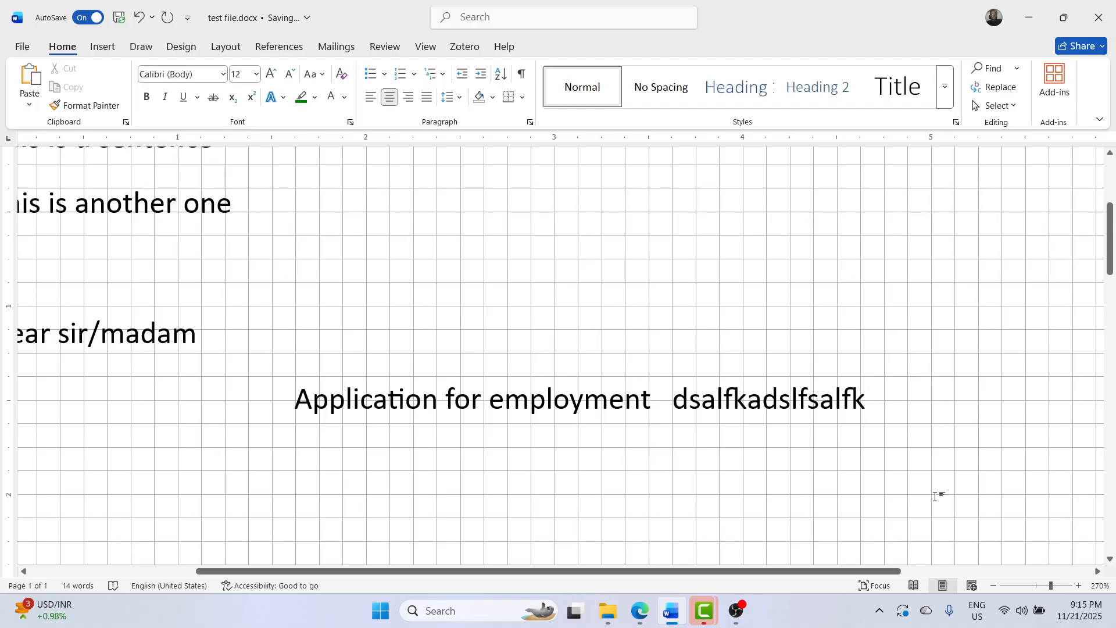
{"action": "scroll", "coordinate": [1040, 411], "scroll_direction": "up", "scroll_amount": 3, "text": "ctrl"}
{"action": "scroll", "coordinate": [1040, 411], "scroll_direction": "up", "scroll_amount": 6, "text": "ctrl"}
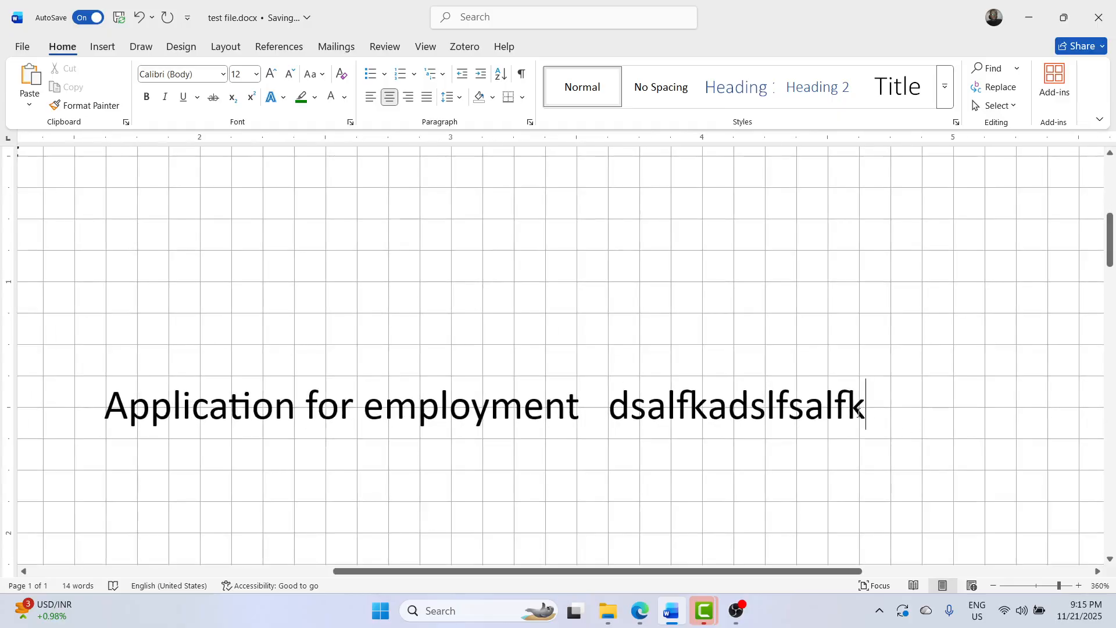
{"action": "type", "text": "dasfdas"}
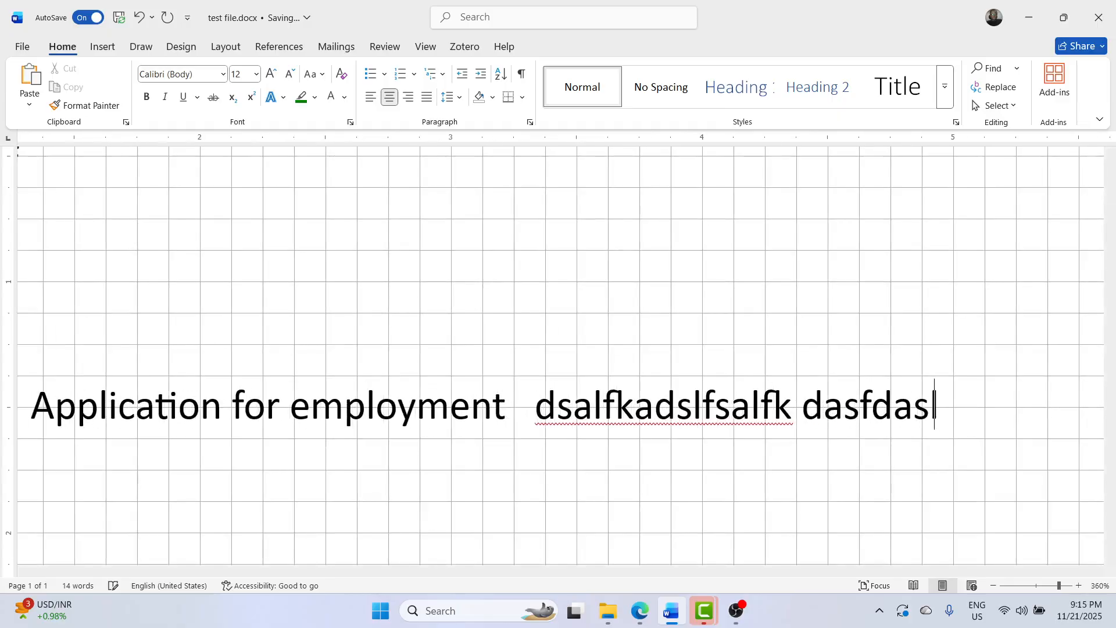
{"action": "type", "text": "lfk"}
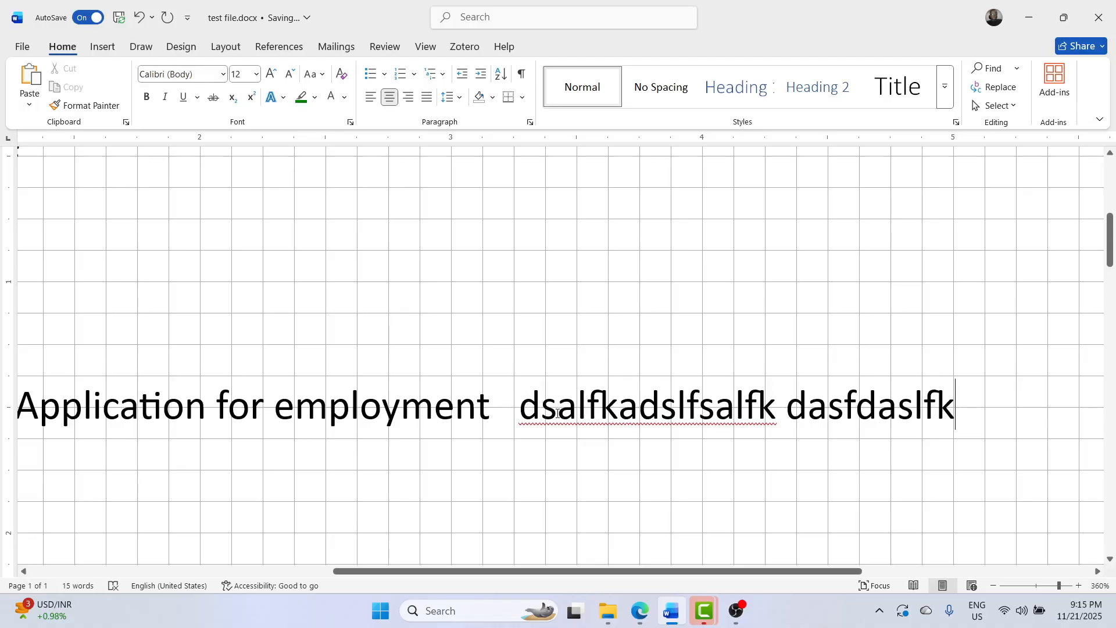
- Look for new participant responses in the Google Meet call and return to the Word document
{"action": "left_click", "coordinate": [639, 610]}
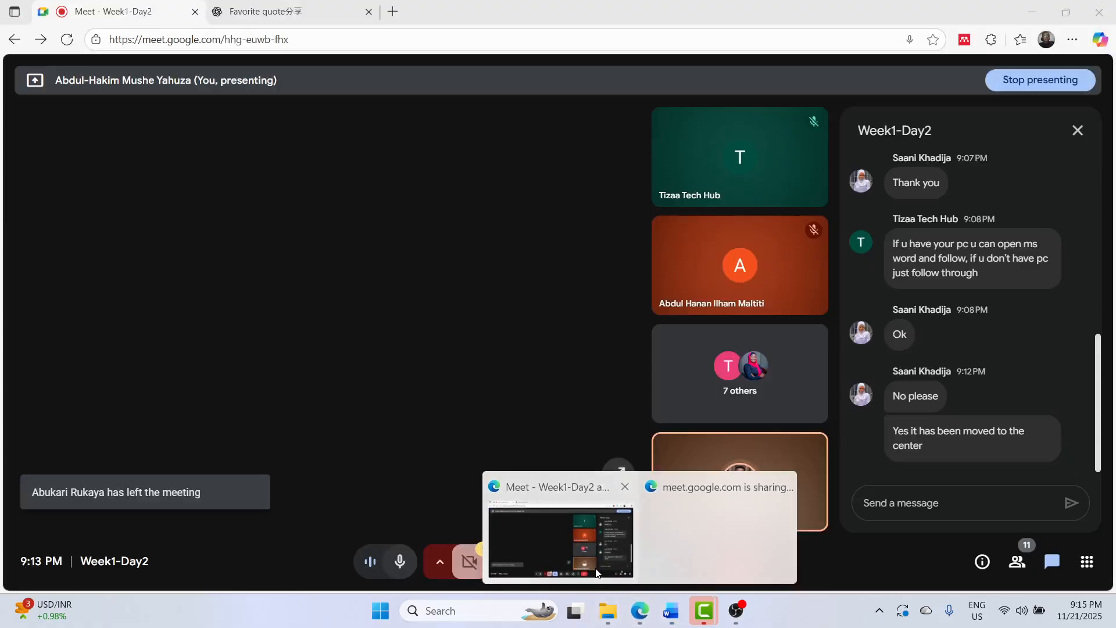
{"action": "left_click", "coordinate": [604, 572]}
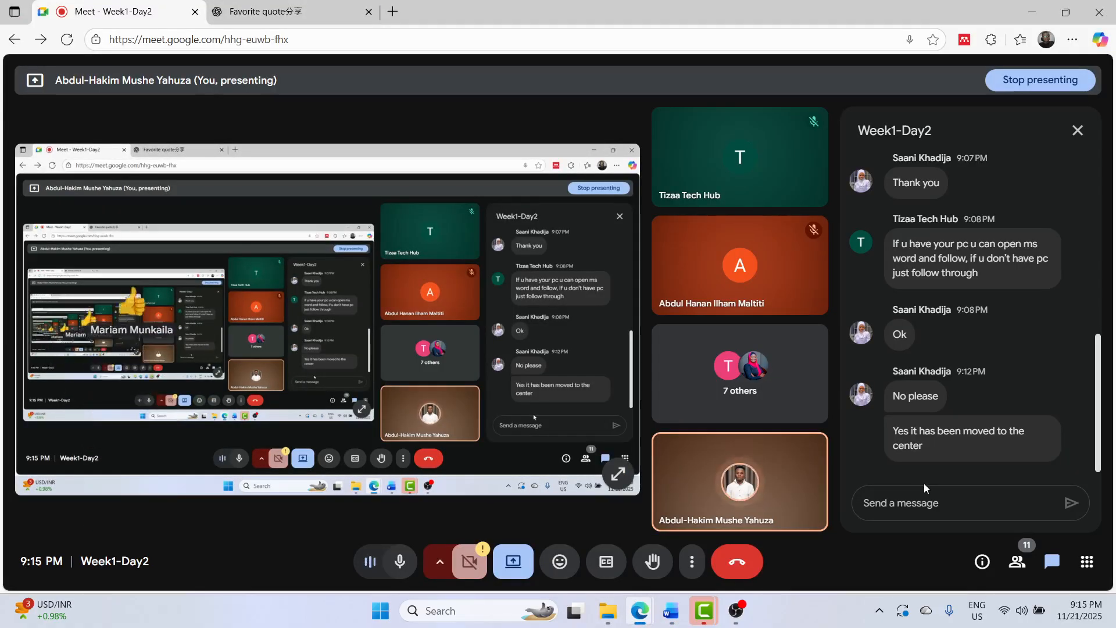
{"action": "key", "text": "alt+Tab"}
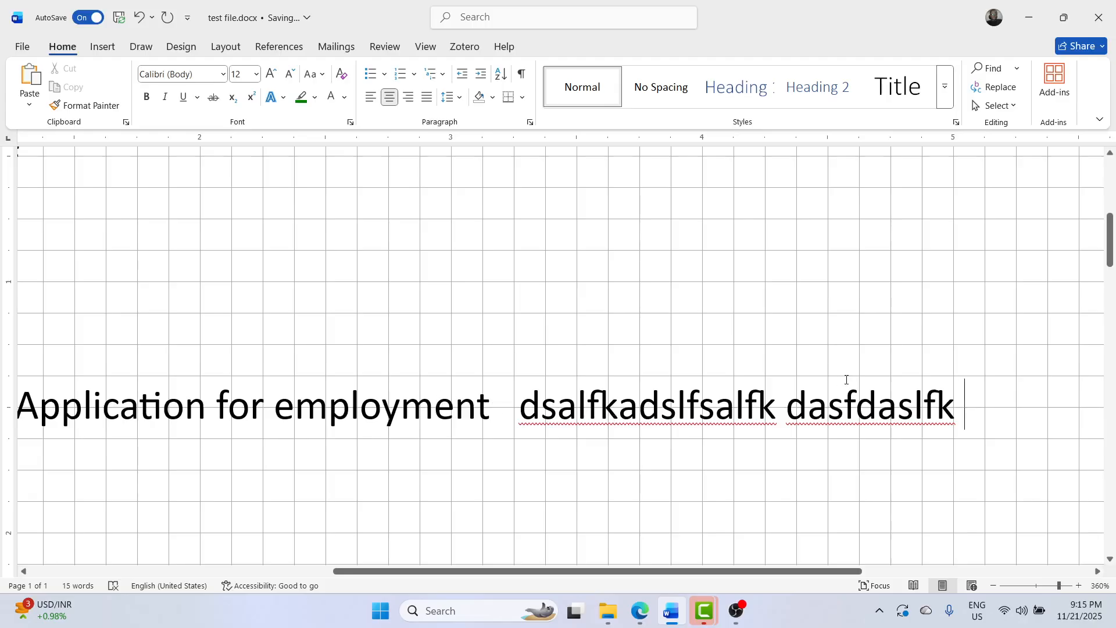
- Append "lasdfldksalfds" to the centered line and add a left-aligned paragraph below it reading "dsalfkjdsalfjadslkfaslfdsaklfksalkfsa"
{"action": "type", "text": "lasdfldksalfds"}
{"action": "key", "text": "Return"}
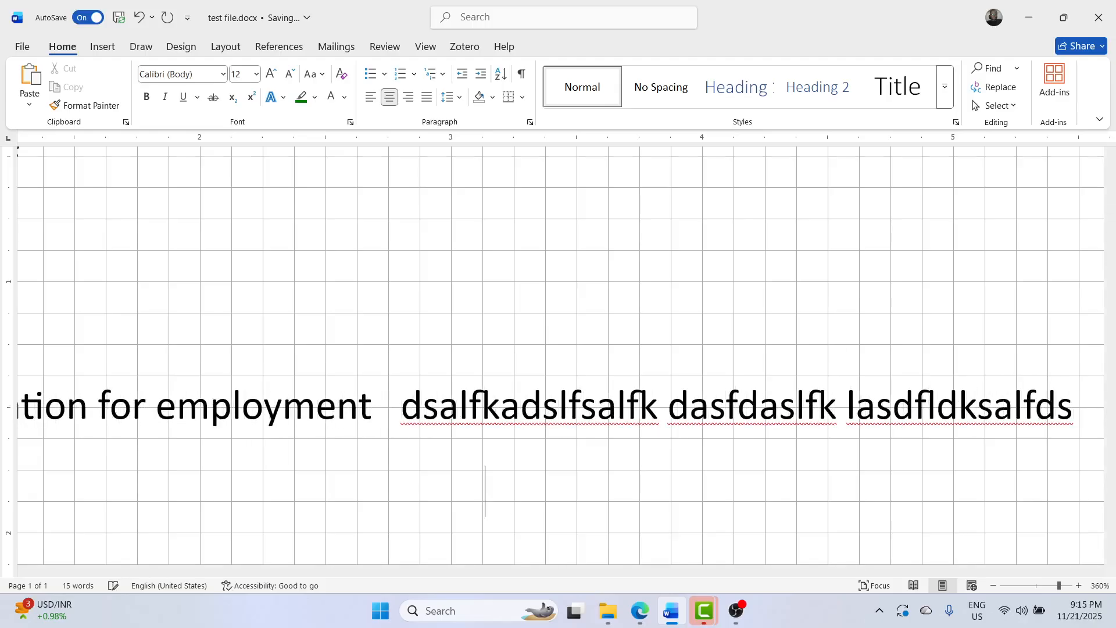
{"action": "type", "text": "dsalfkjdsalfjadslkfaslfdsaklfksalkfsa"}
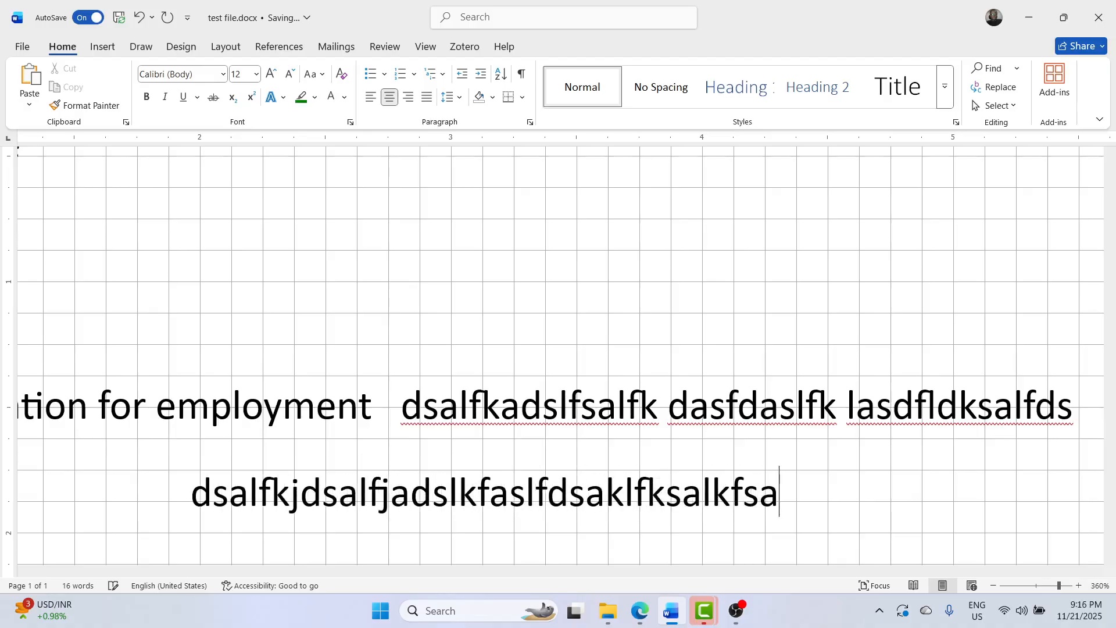
{"action": "left_click", "coordinate": [371, 103]}
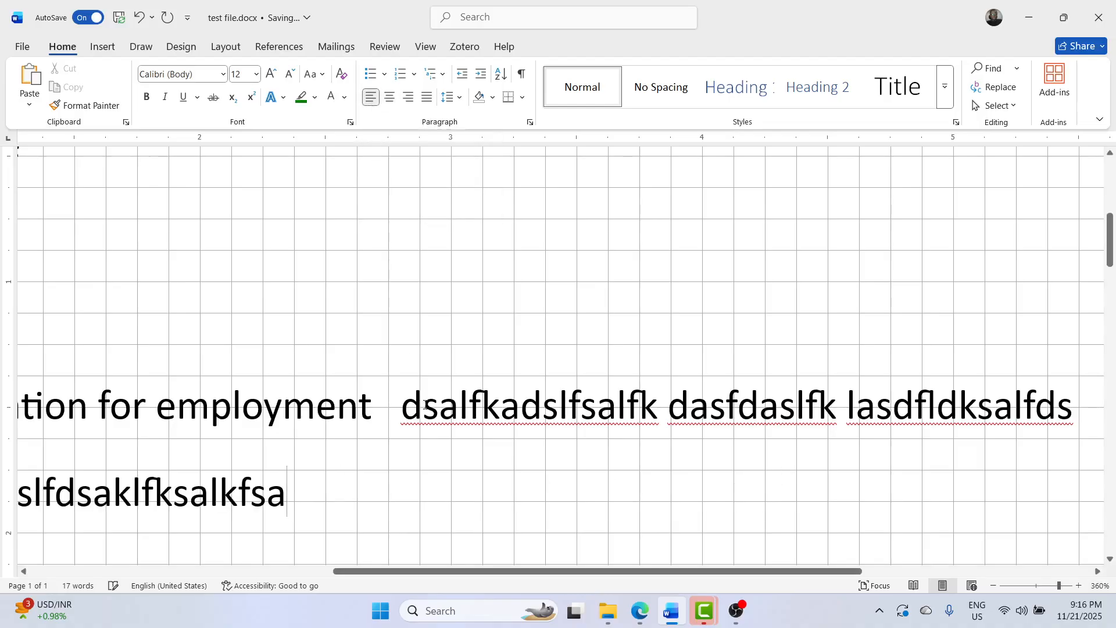
- Left-align the "Application for employment" line from its first filler word, and center it again from the second filler word
{"action": "scroll", "coordinate": [426, 406], "scroll_direction": "right", "scroll_amount": 3}
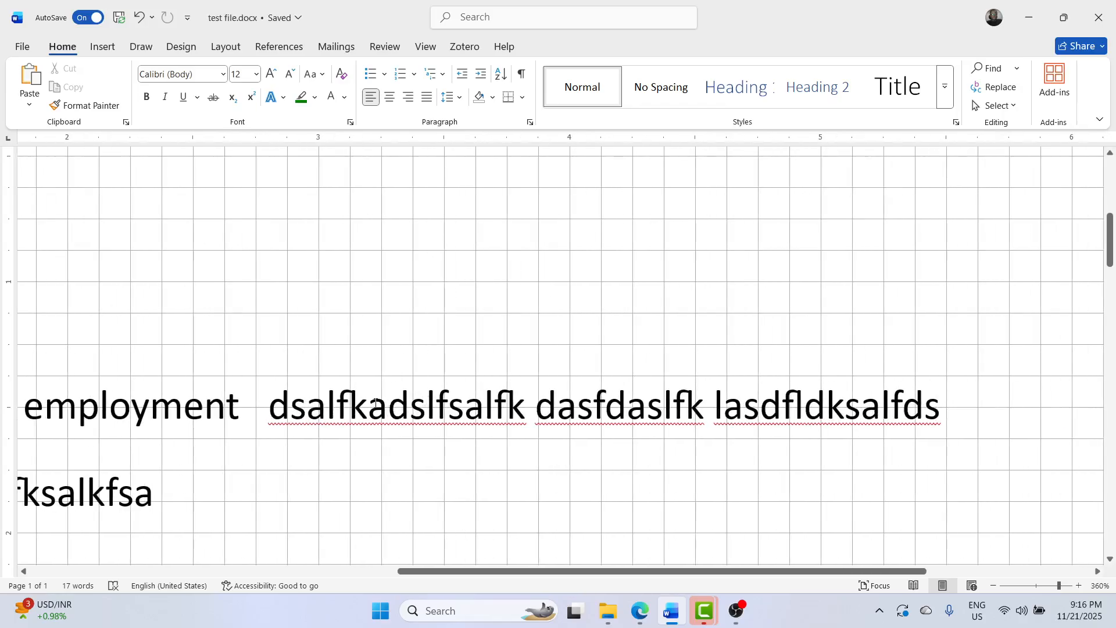
{"action": "left_click", "coordinate": [372, 406]}
{"action": "double_click", "coordinate": [375, 403]}
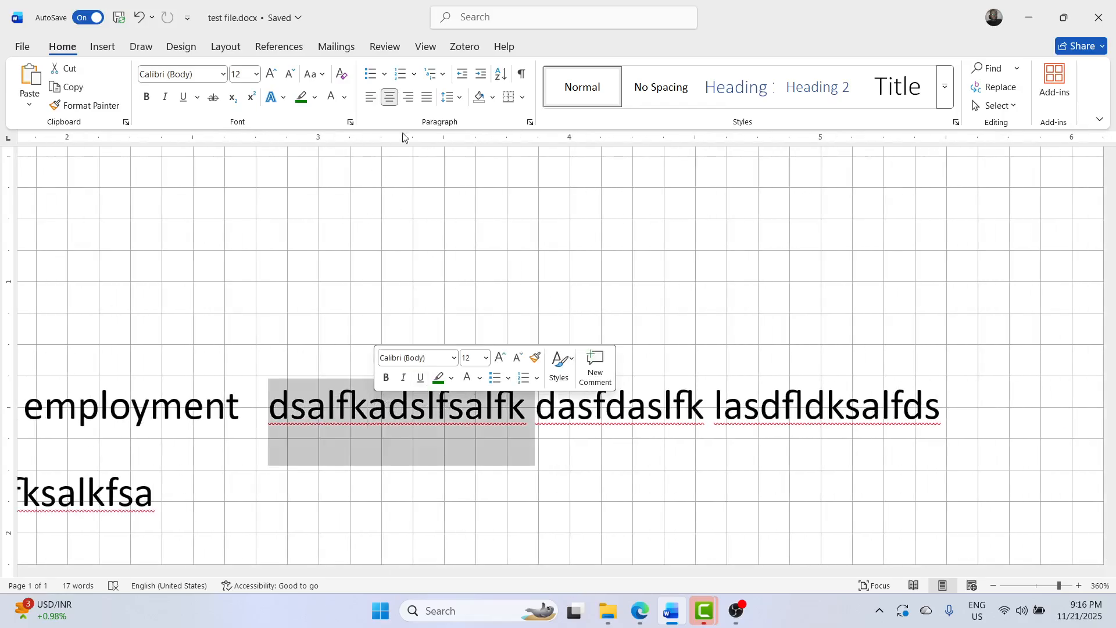
{"action": "left_click", "coordinate": [371, 97]}
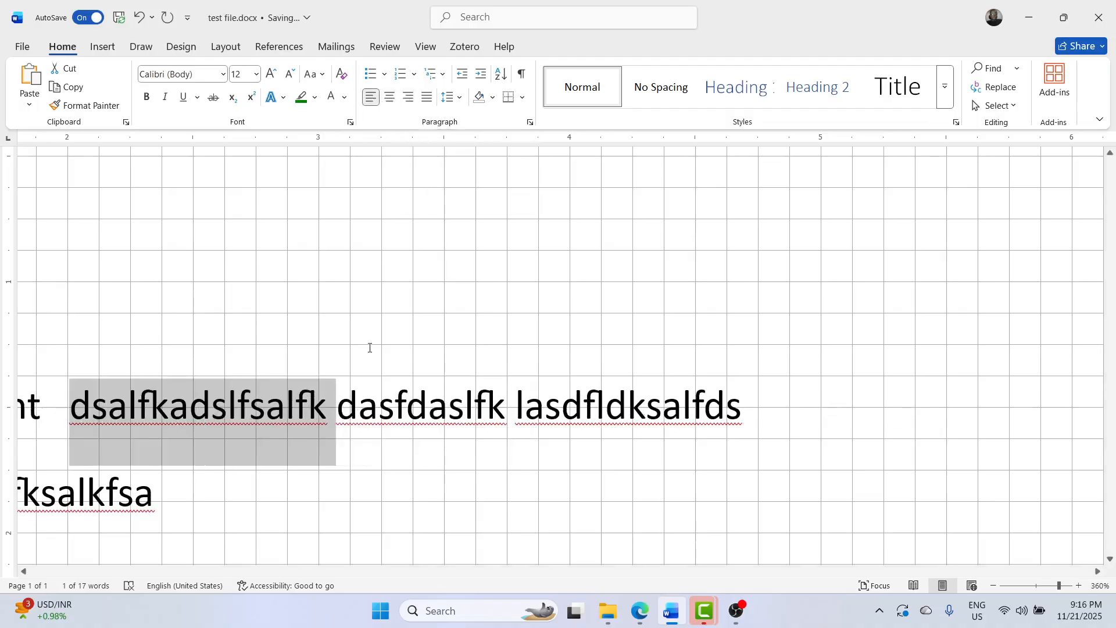
{"action": "double_click", "coordinate": [399, 406]}
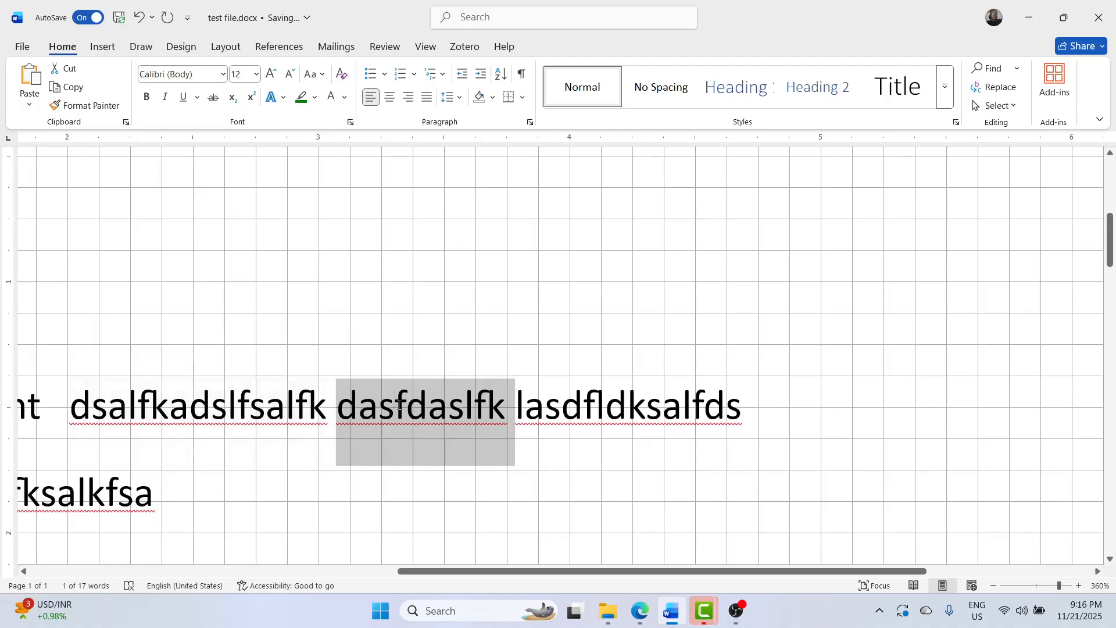
{"action": "left_click", "coordinate": [390, 97]}
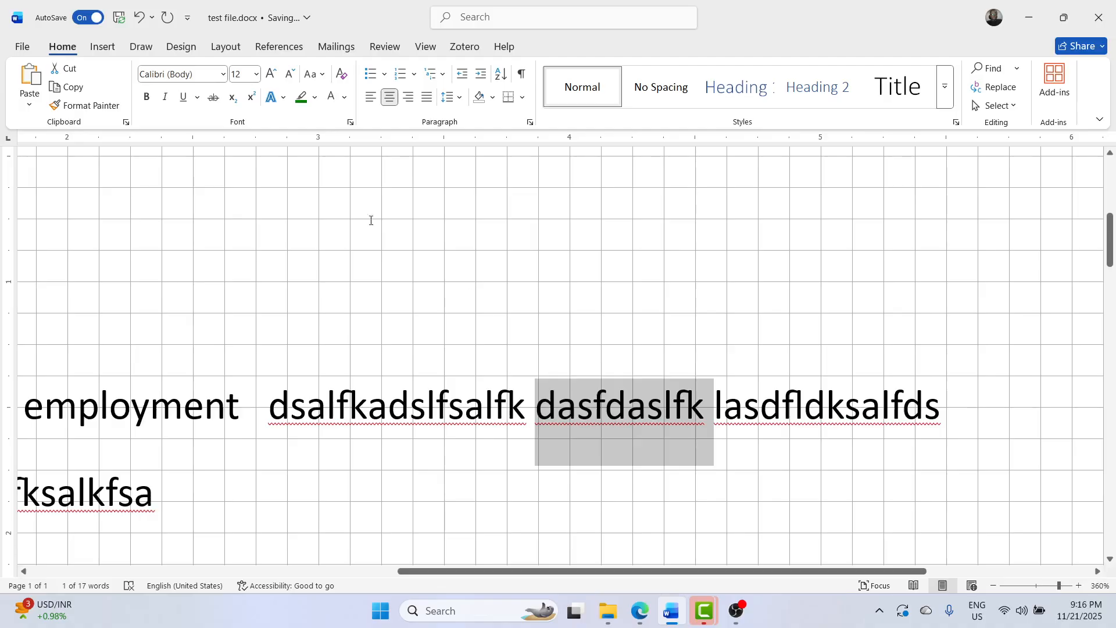
- Make the filler word "dasfdaslfk" bold and the filler word "dsalfkadslfsalfk" italic
{"action": "left_click", "coordinate": [147, 100]}
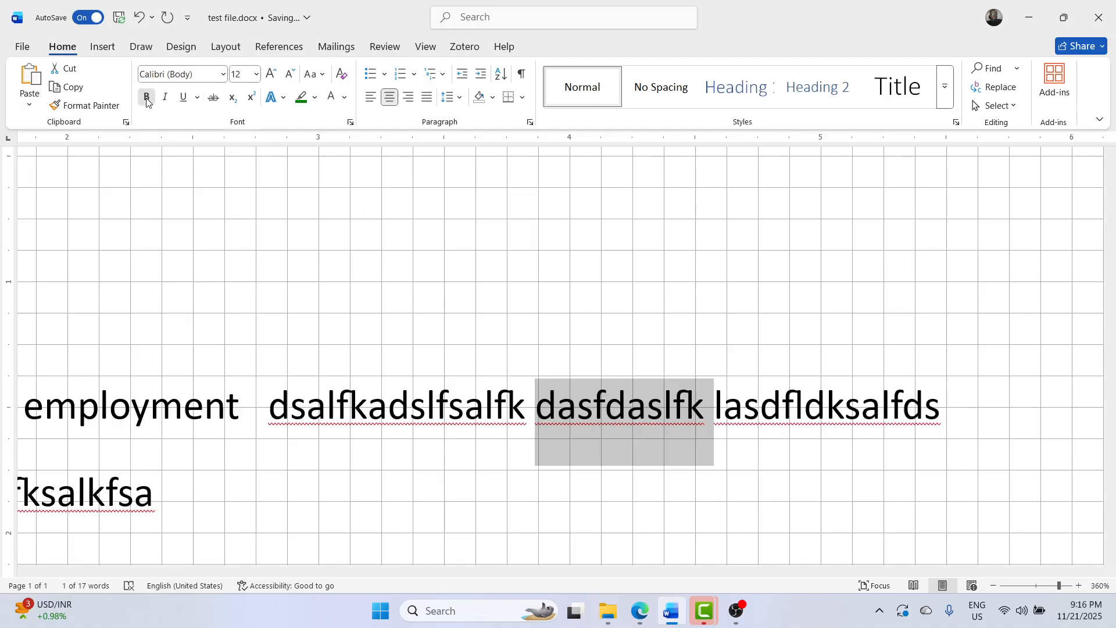
{"action": "double_click", "coordinate": [336, 396]}
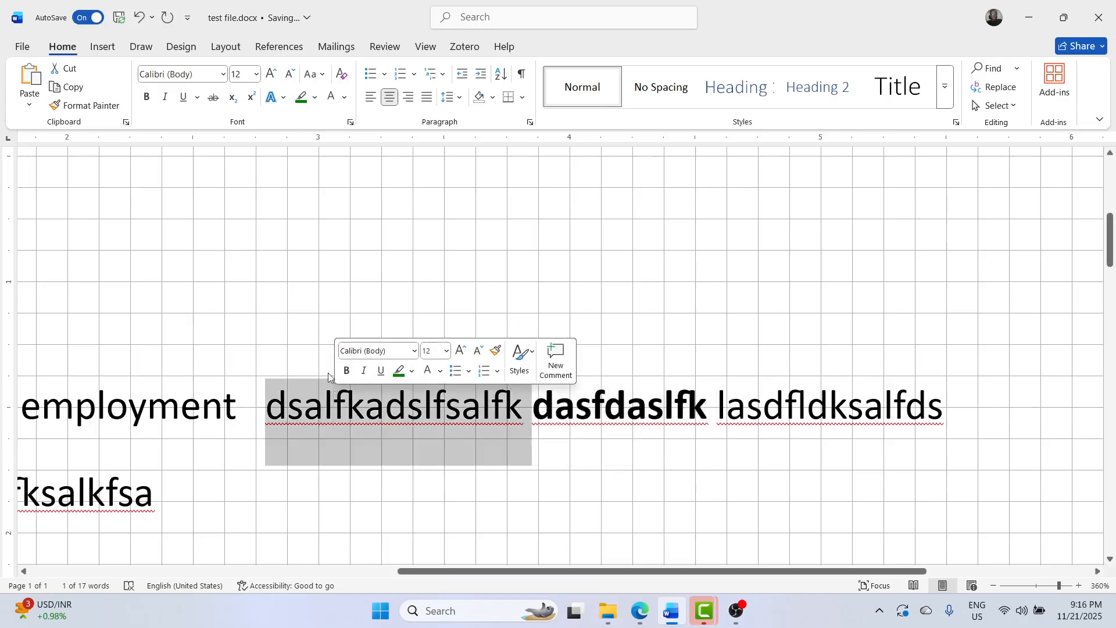
{"action": "left_click", "coordinate": [167, 98]}
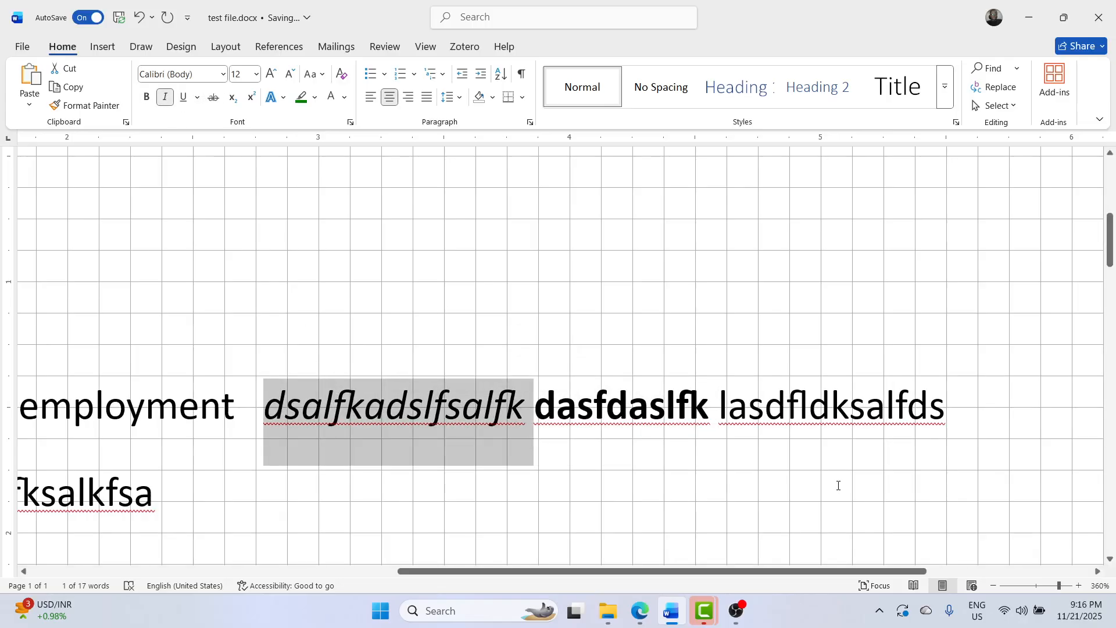
- Check the Google Meet call for participant reactions and chat replies, and return to the Word document
{"action": "key", "text": "alt+Tab"}
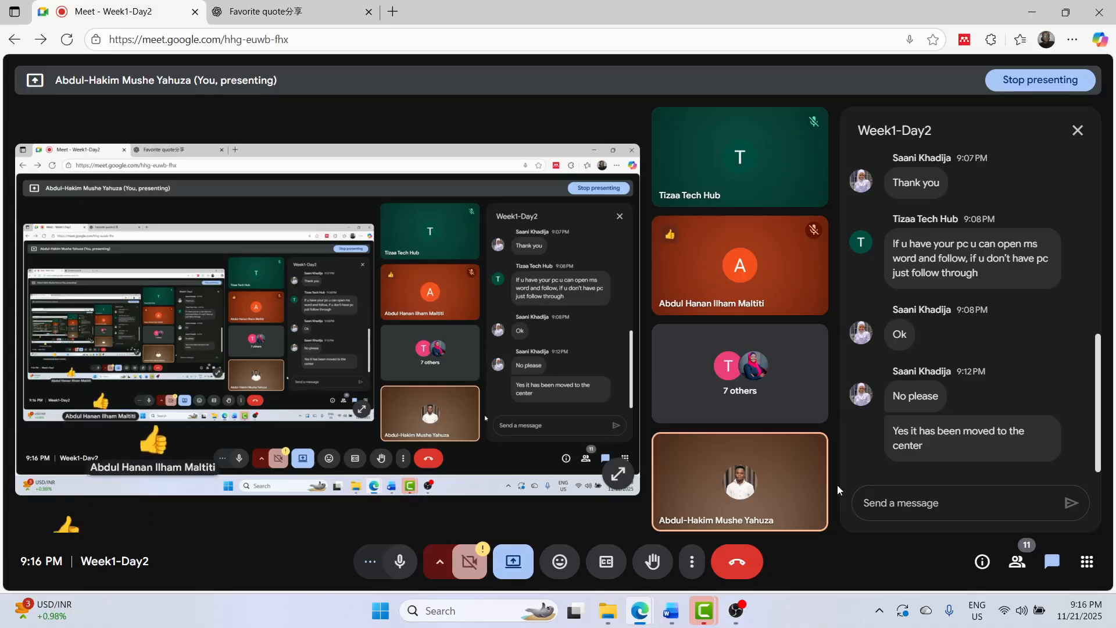
{"action": "key", "text": "alt+Tab"}
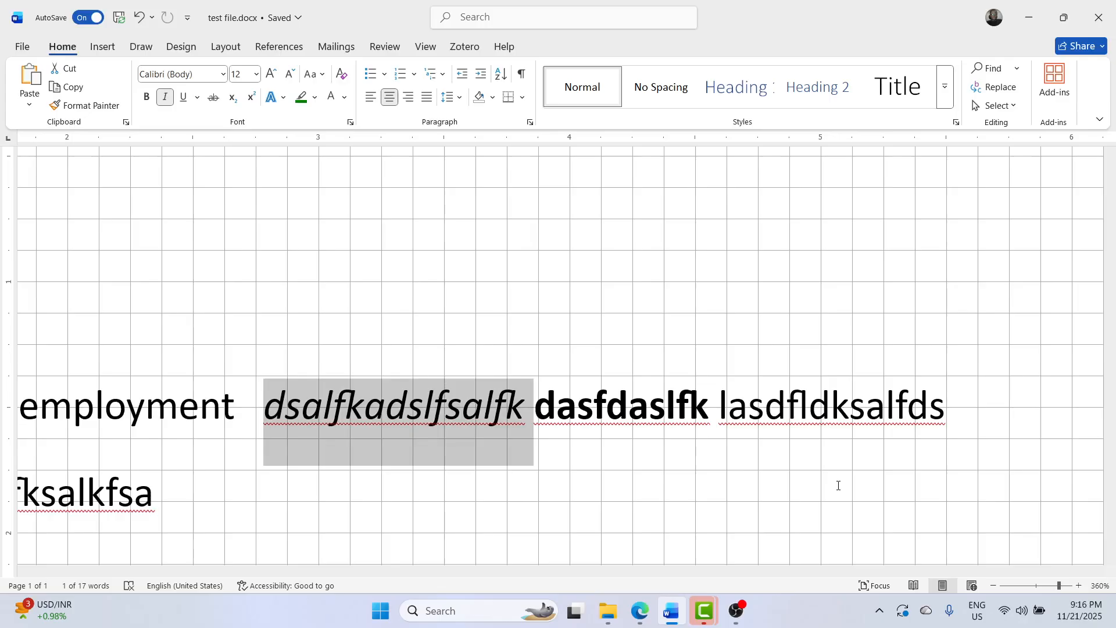
- Hide the gridlines and the ruler in the document
{"action": "left_click", "coordinate": [426, 48]}
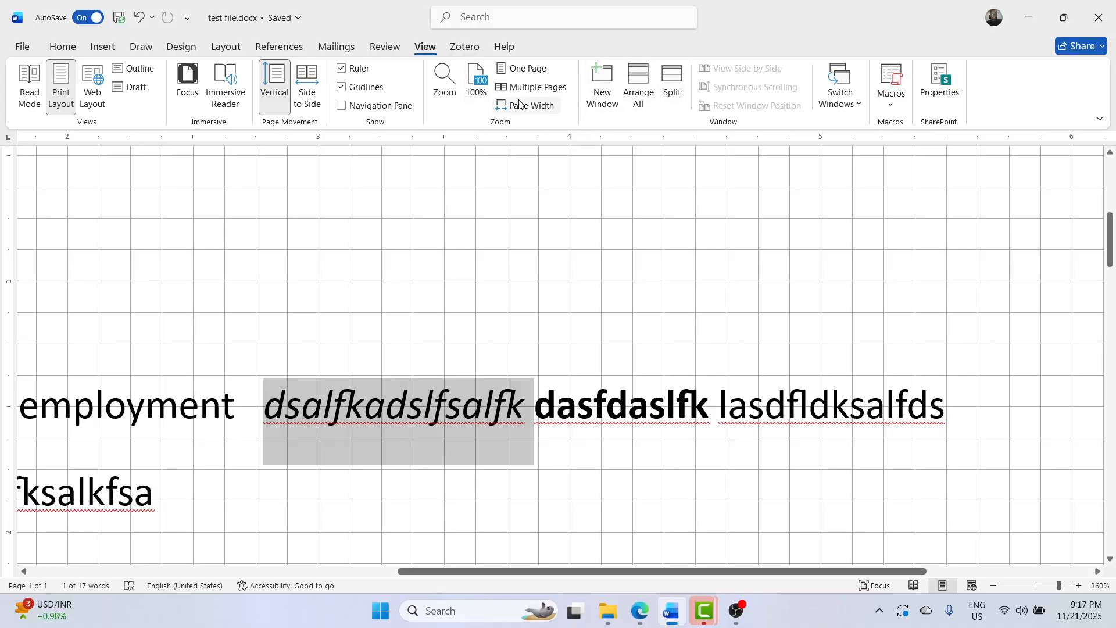
{"action": "left_click", "coordinate": [349, 89]}
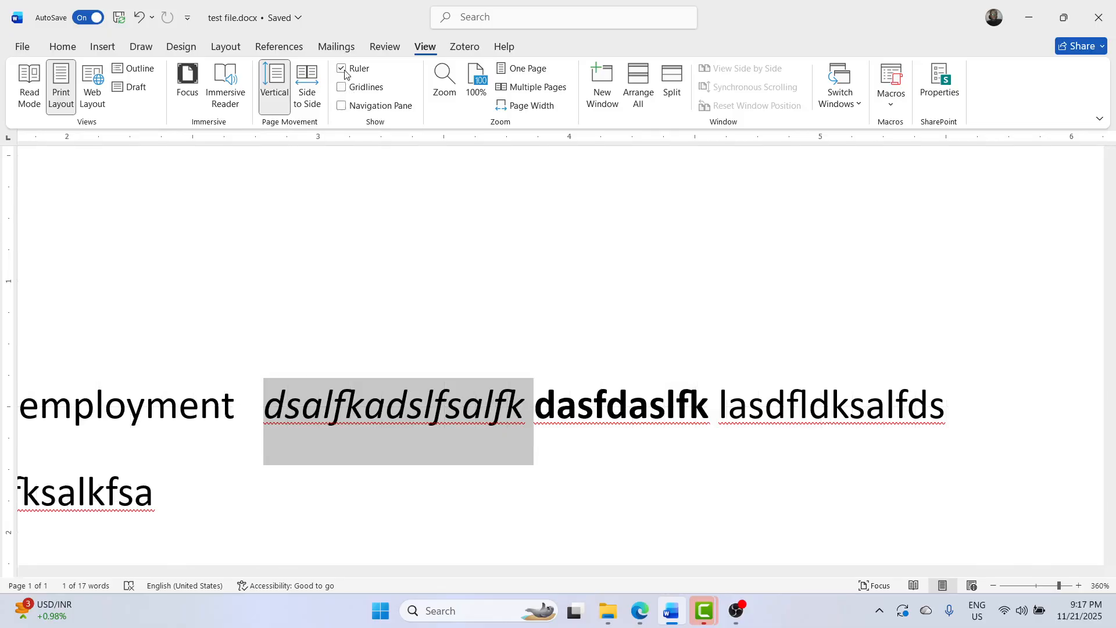
{"action": "left_click", "coordinate": [343, 68]}
{"action": "scroll", "coordinate": [488, 314], "scroll_direction": "right", "scroll_amount": 3}
{"action": "scroll", "coordinate": [494, 318], "scroll_direction": "left", "scroll_amount": 10}
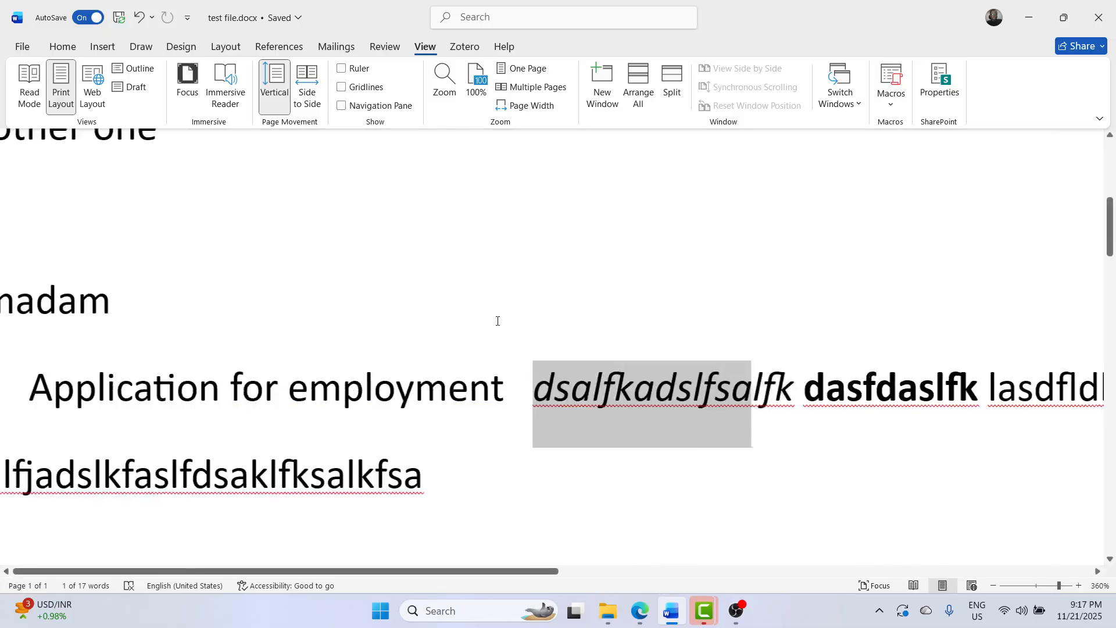
{"action": "scroll", "coordinate": [496, 319], "scroll_direction": "right", "scroll_amount": 4}
{"action": "scroll", "coordinate": [498, 321], "scroll_direction": "right", "scroll_amount": 3}
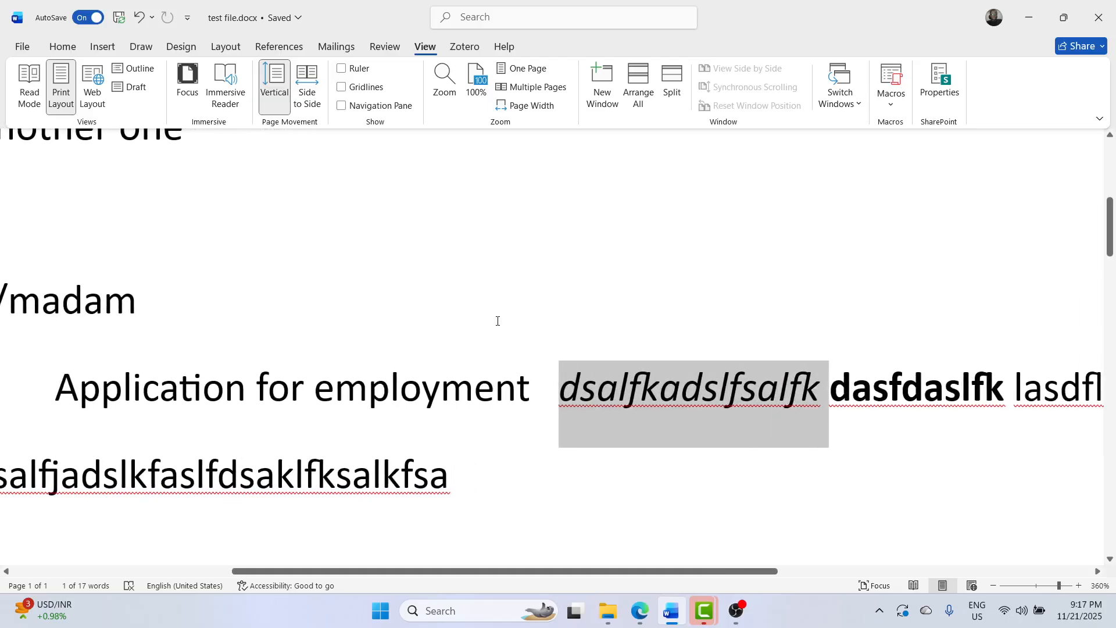
{"action": "scroll", "coordinate": [498, 320], "scroll_direction": "down", "scroll_amount": 8}
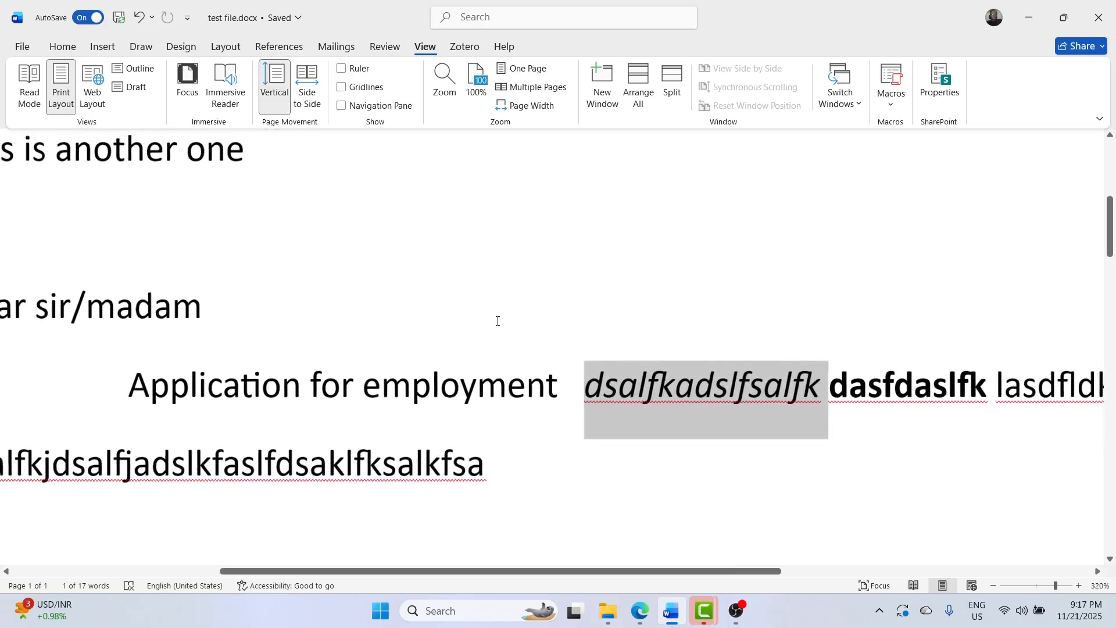
{"action": "scroll", "coordinate": [498, 321], "scroll_direction": "down", "scroll_amount": 4}
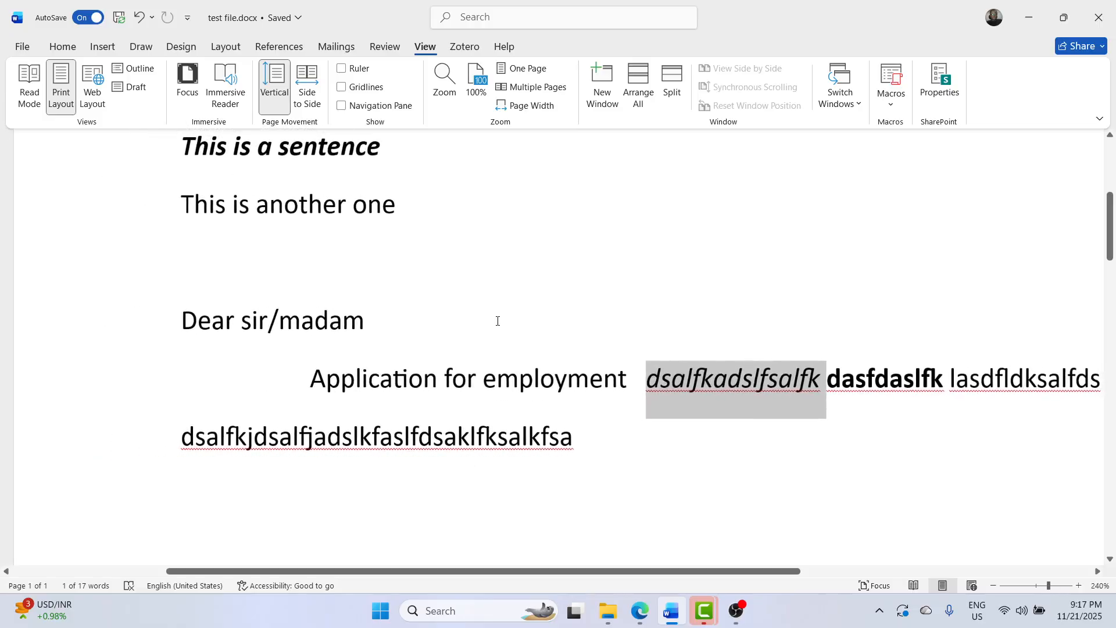
- Delete the three filler words from the centered line, leaving only "Application for employment"
{"action": "left_click", "coordinate": [62, 47]}
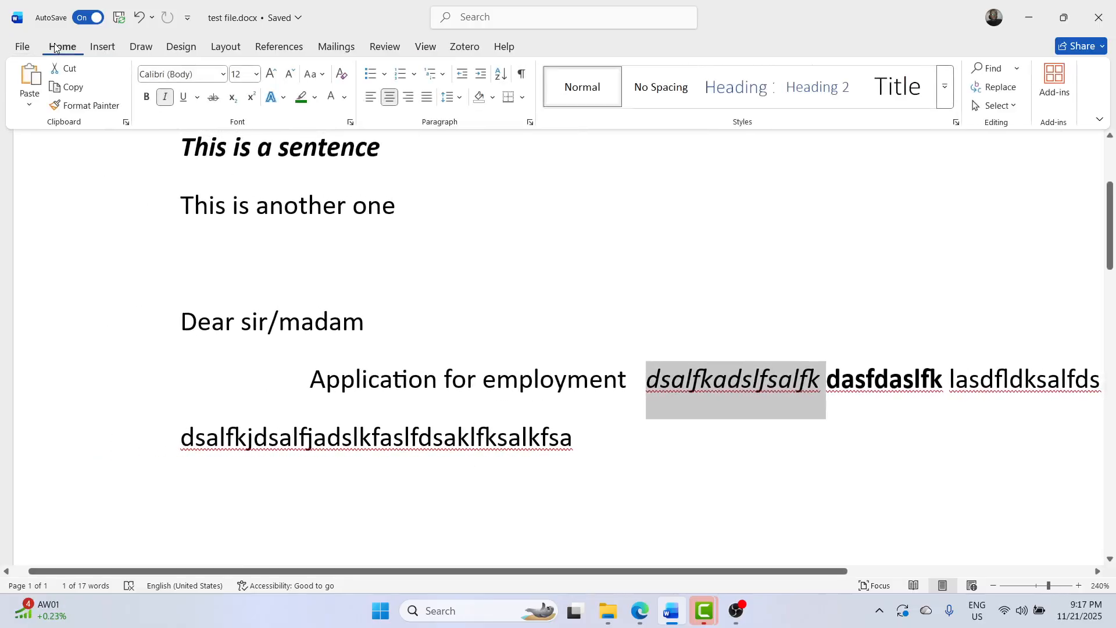
{"action": "scroll", "coordinate": [441, 367], "scroll_direction": "right", "scroll_amount": 3}
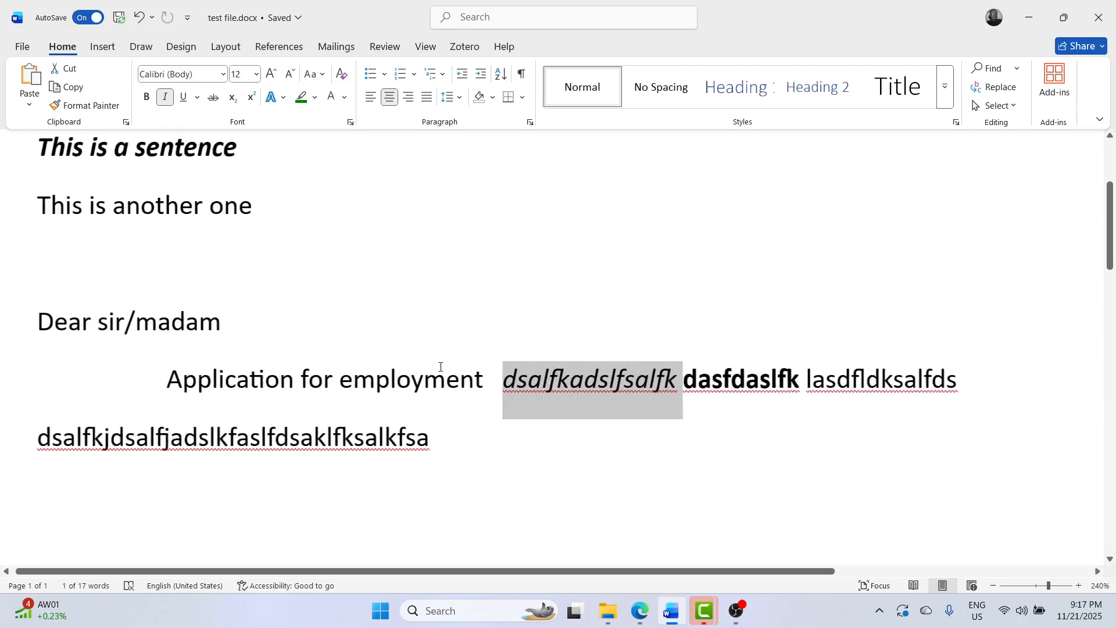
{"action": "scroll", "coordinate": [444, 368], "scroll_direction": "left", "scroll_amount": 2}
{"action": "scroll", "coordinate": [438, 368], "scroll_direction": "right", "scroll_amount": 2}
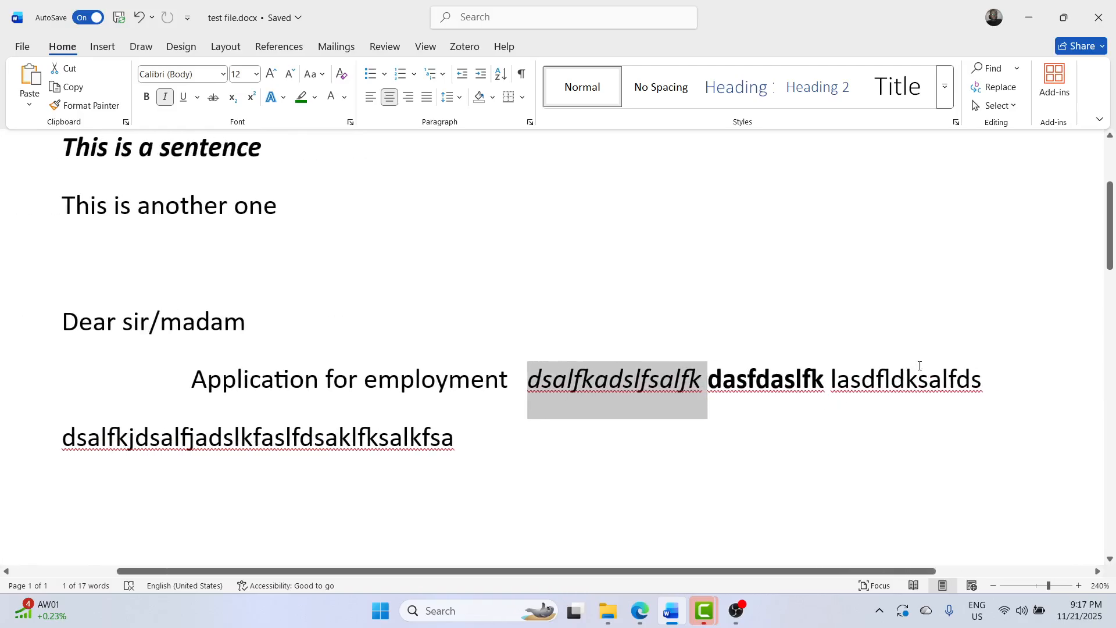
{"action": "left_click", "coordinate": [906, 378]}
{"action": "key", "text": "ctrl+Left"}
{"action": "key", "text": "ctrl+BackSpace"}
{"action": "key", "text": "ctrl+BackSpace"}
{"action": "key", "text": "ctrl+BackSpace"}
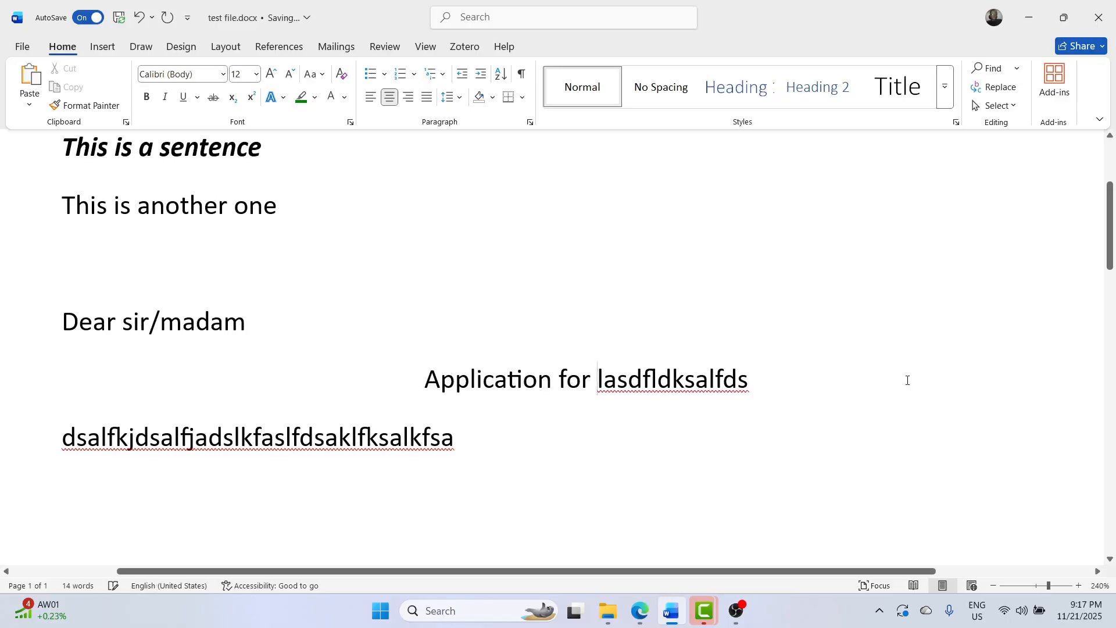
{"action": "key", "text": "ctrl+z"}
{"action": "key", "text": "ctrl+Delete"}
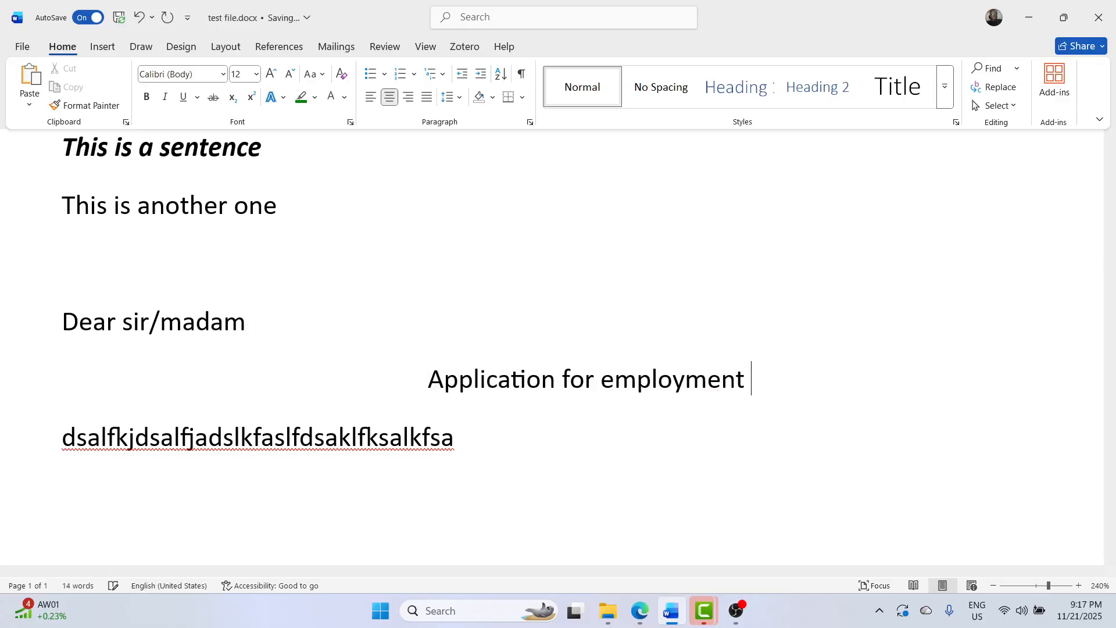
{"action": "key", "text": "BackSpace"}
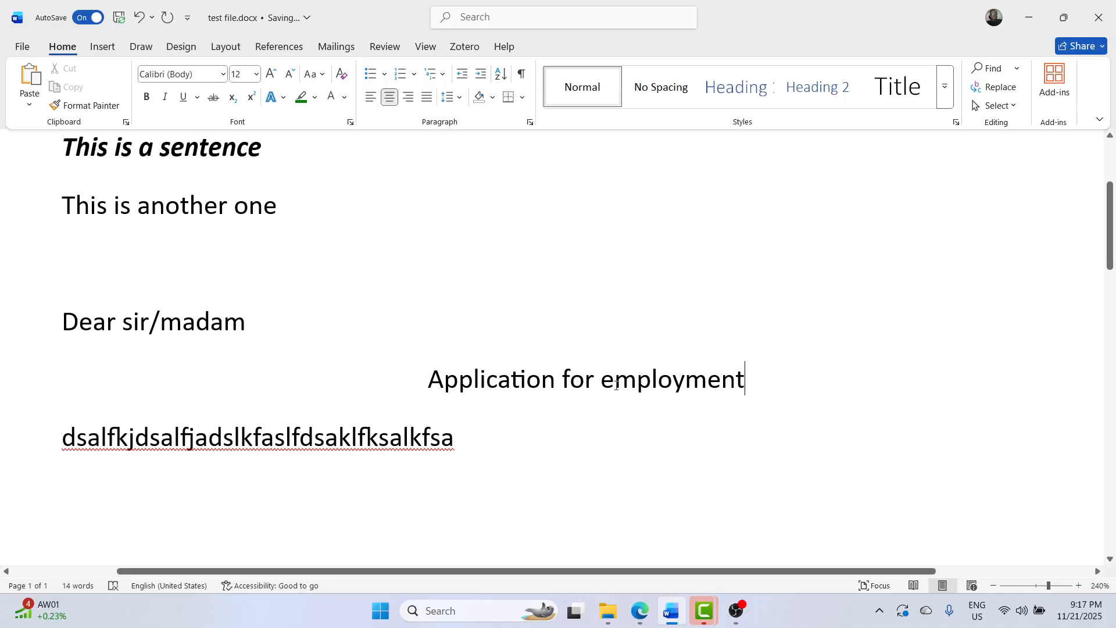
- Right-align the "Application for employment" line, and change its alignment to justified
{"action": "triple_click", "coordinate": [608, 384]}
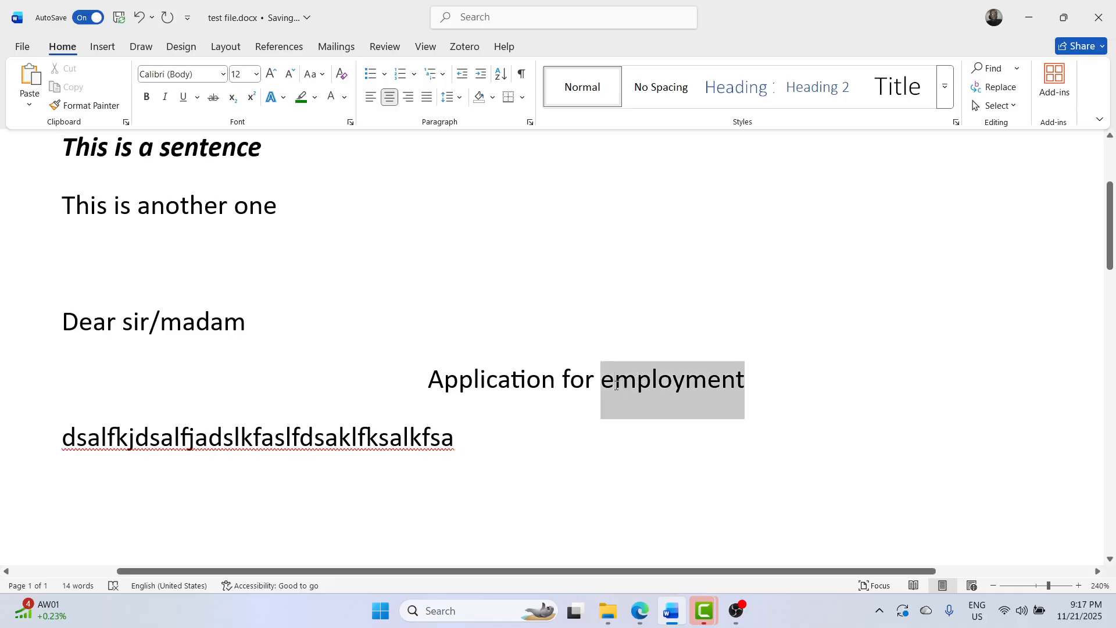
{"action": "left_click", "coordinate": [408, 97]}
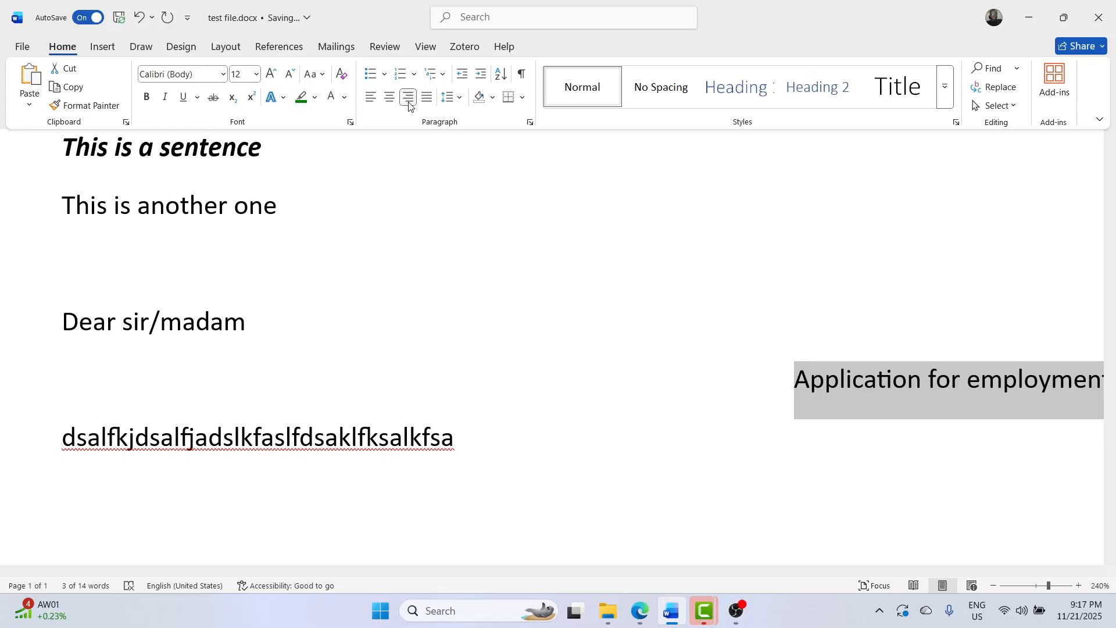
{"action": "scroll", "coordinate": [506, 257], "scroll_direction": "right", "scroll_amount": 5}
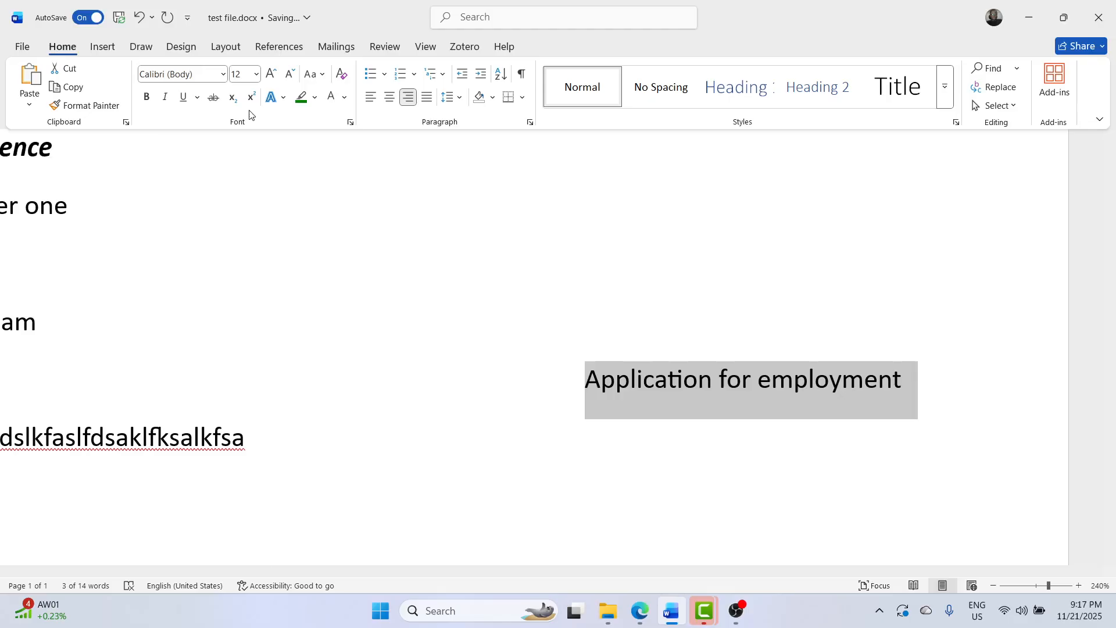
{"action": "left_click", "coordinate": [427, 97]}
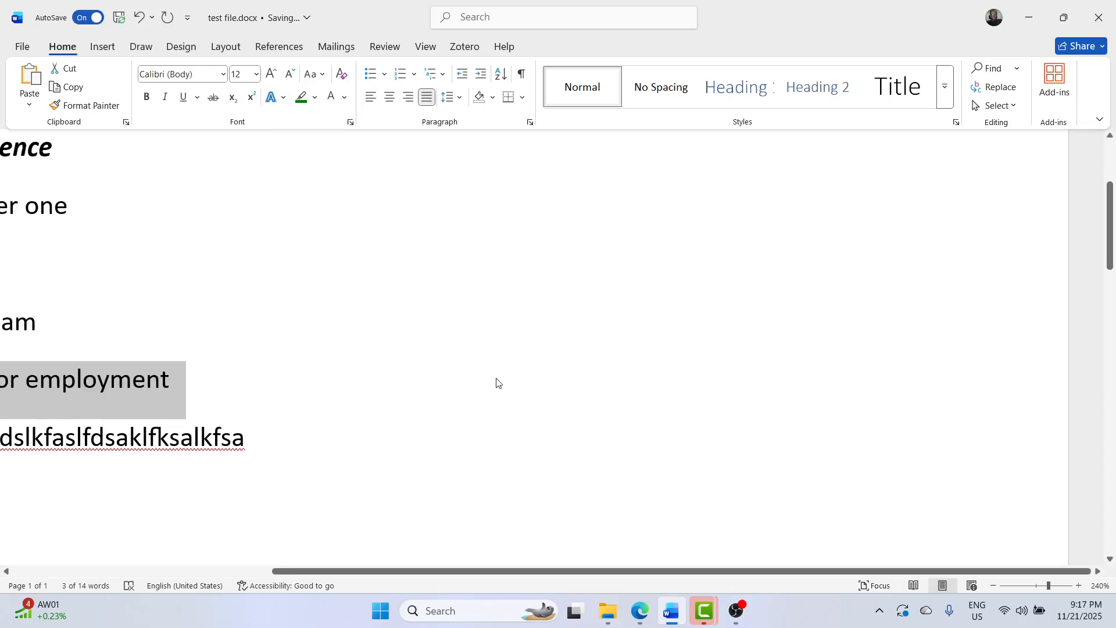
{"action": "scroll", "coordinate": [496, 382], "scroll_direction": "left", "scroll_amount": 5}
{"action": "scroll", "coordinate": [496, 383], "scroll_direction": "right", "scroll_amount": 2}
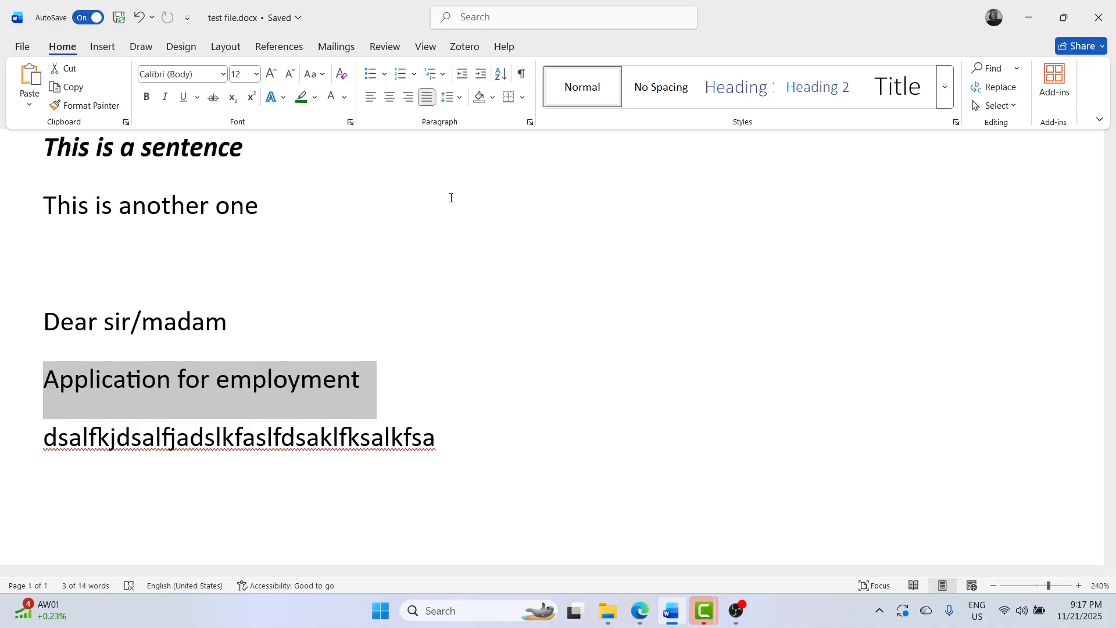
- Underline "Application for employment" and cycle its alignment through left, centered and right, ending with justified
{"action": "key", "text": "ctrl+u"}
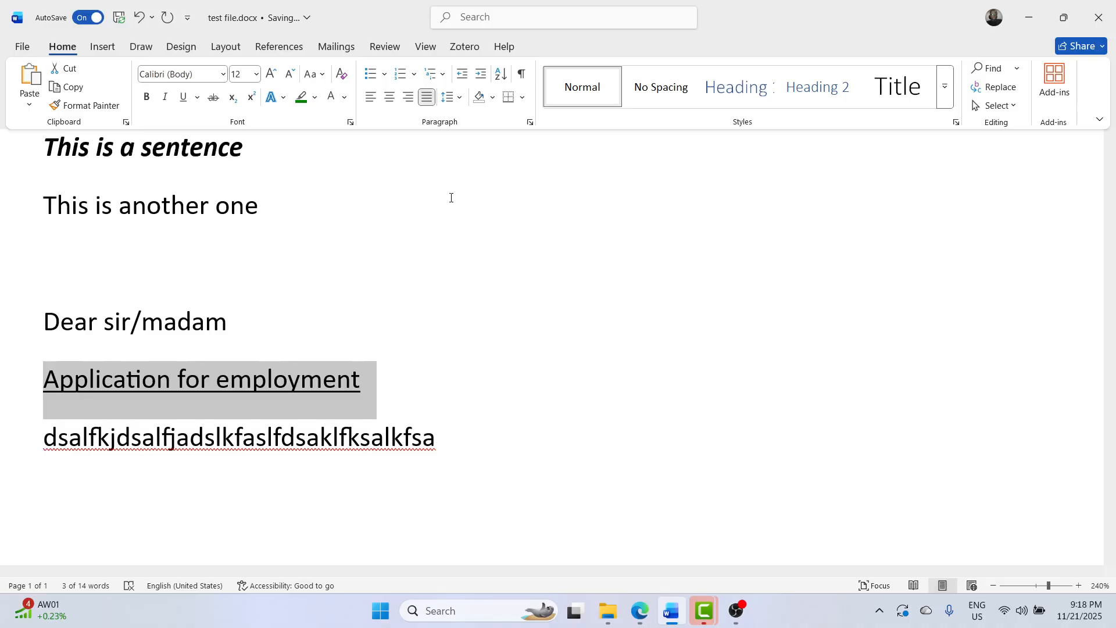
{"action": "key", "text": "ctrl+l"}
{"action": "key", "text": "ctrl+e"}
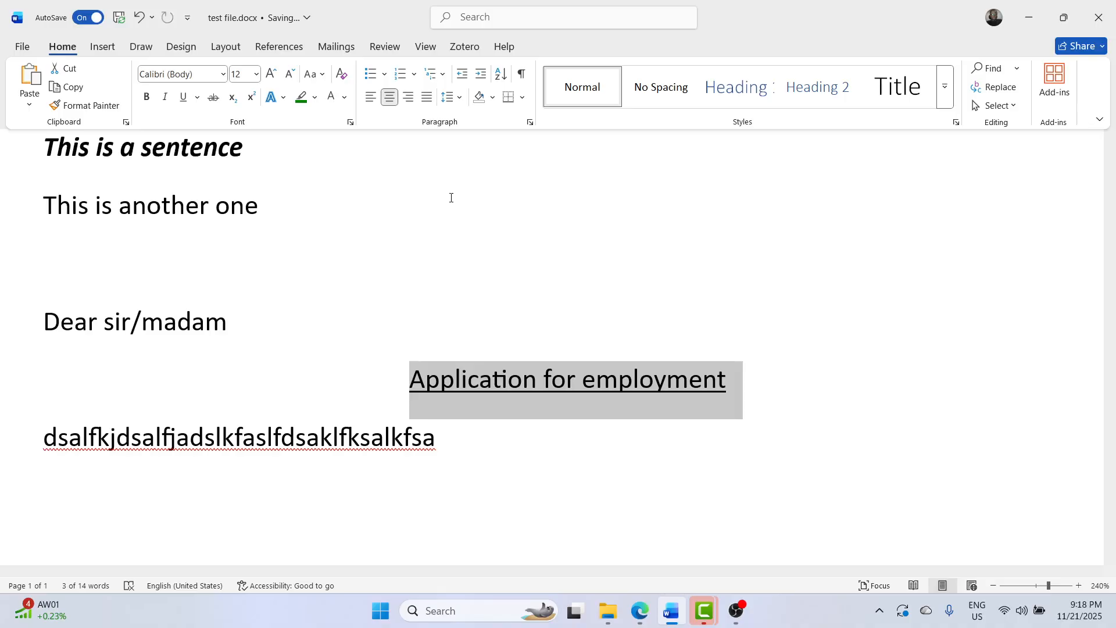
{"action": "key", "text": "ctrl+j"}
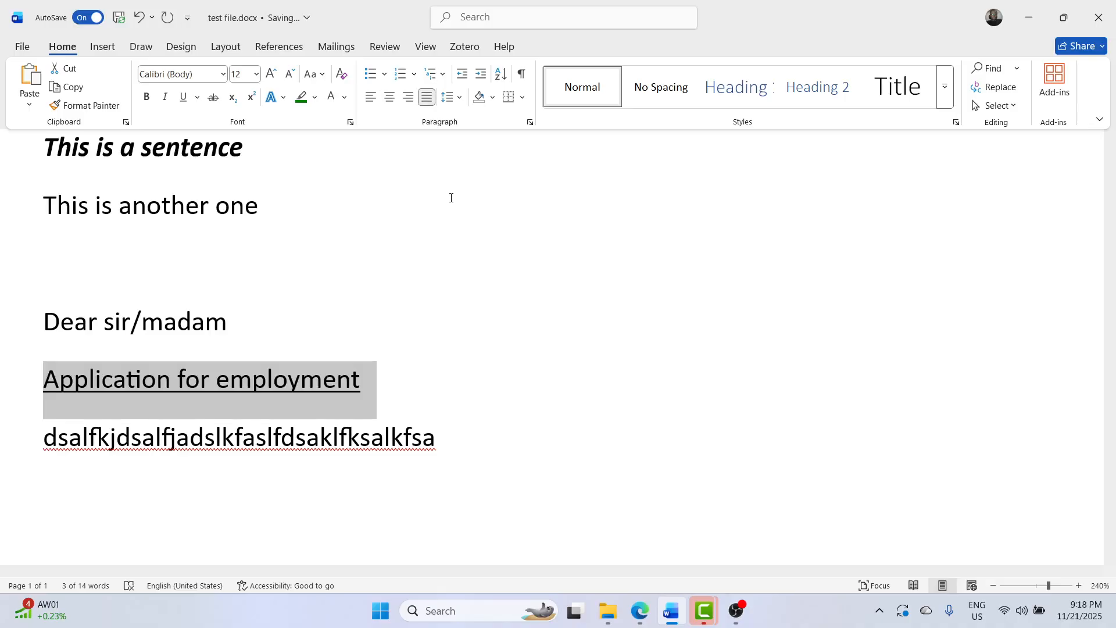
{"action": "key", "text": "ctrl+e"}
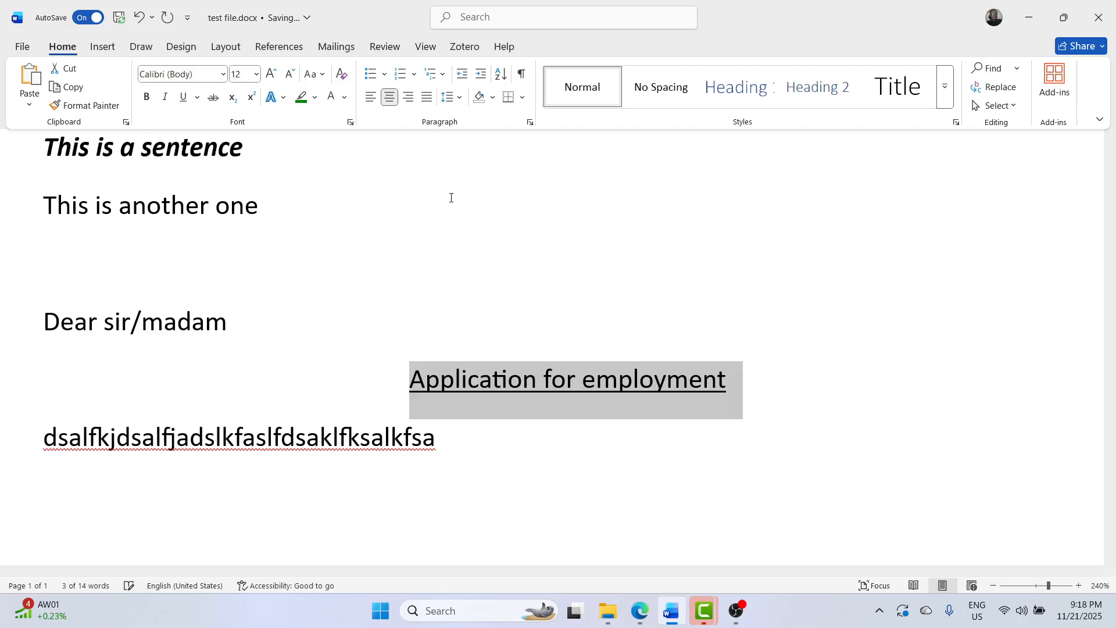
{"action": "key", "text": "ctrl+r"}
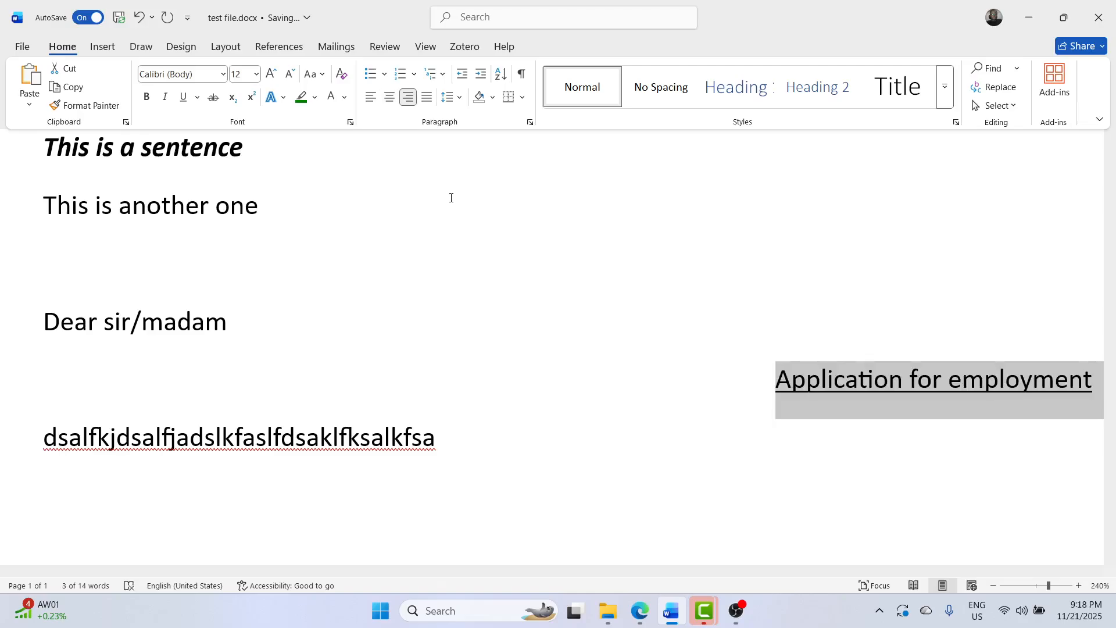
{"action": "key", "text": "ctrl+l"}
{"action": "key", "text": "ctrl+r"}
{"action": "key", "text": "ctrl+e"}
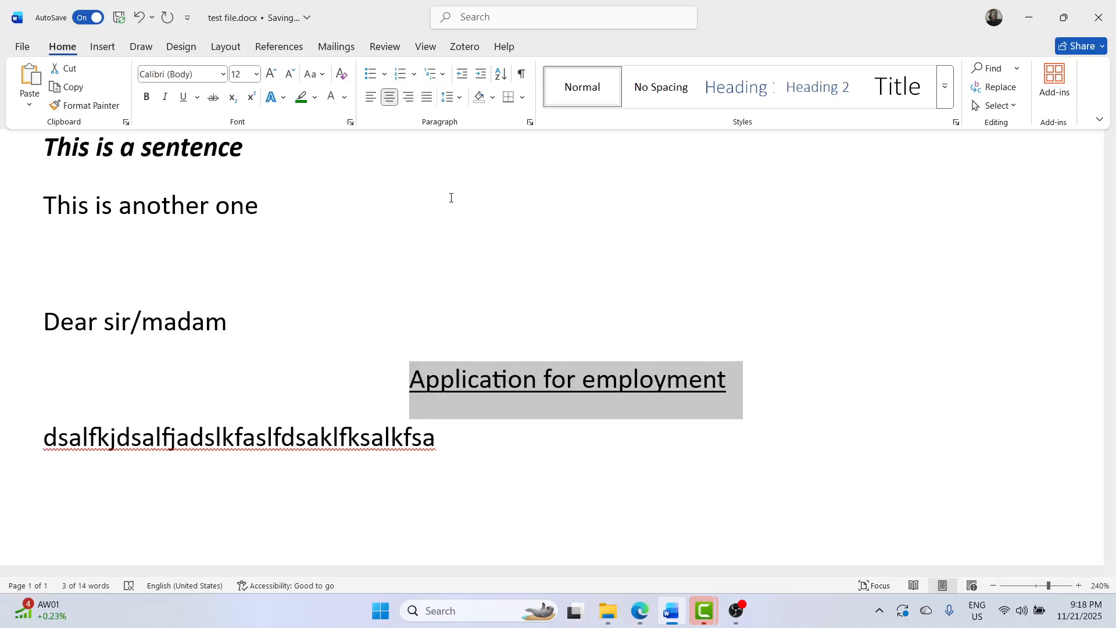
{"action": "key", "text": "ctrl+j"}
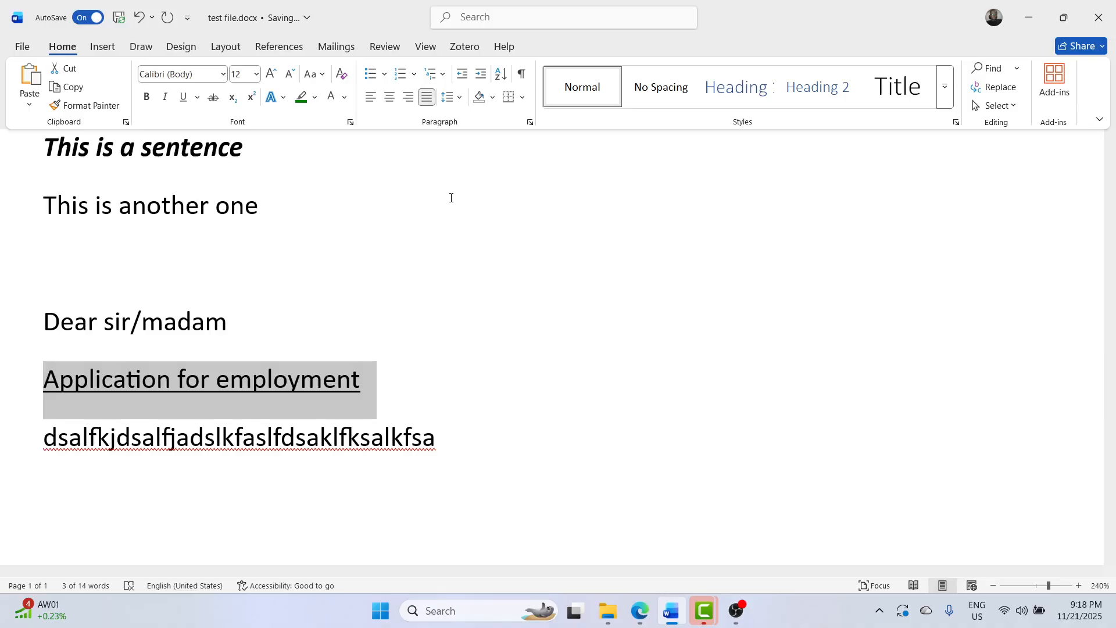
- Delete the line of random filler characters below "Application for employment"
{"action": "left_click_drag", "start_coordinate": [506, 448], "coordinate": [56, 423]}
{"action": "key", "text": "BackSpace"}
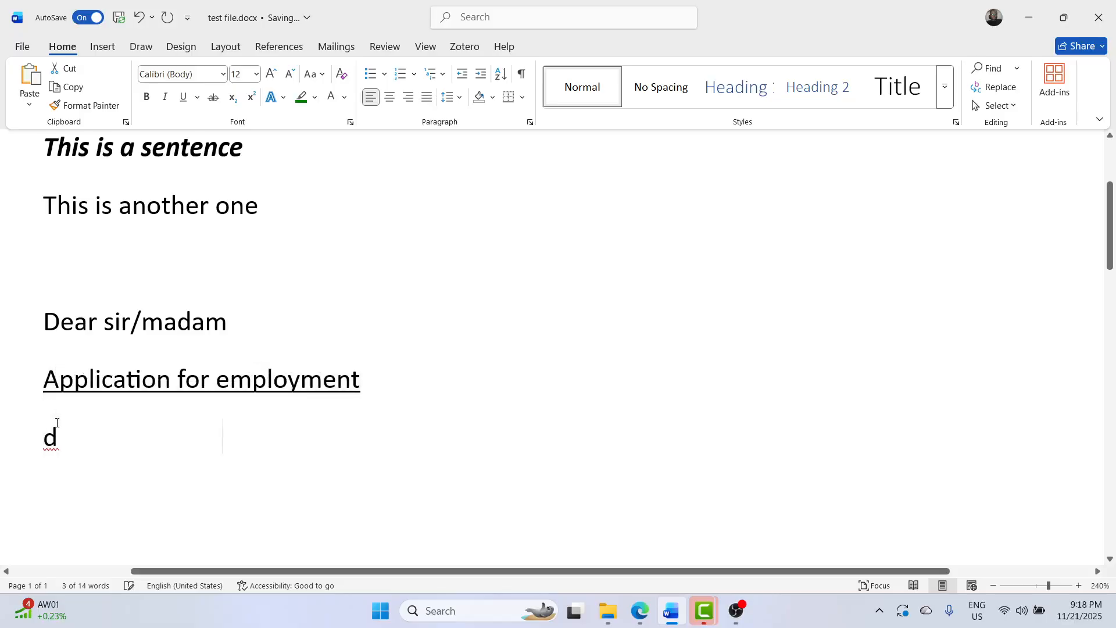
{"action": "key", "text": "BackSpace"}
{"action": "key", "text": "BackSpace"}
{"action": "key", "text": "BackSpace"}
{"action": "type", "text": "t"}
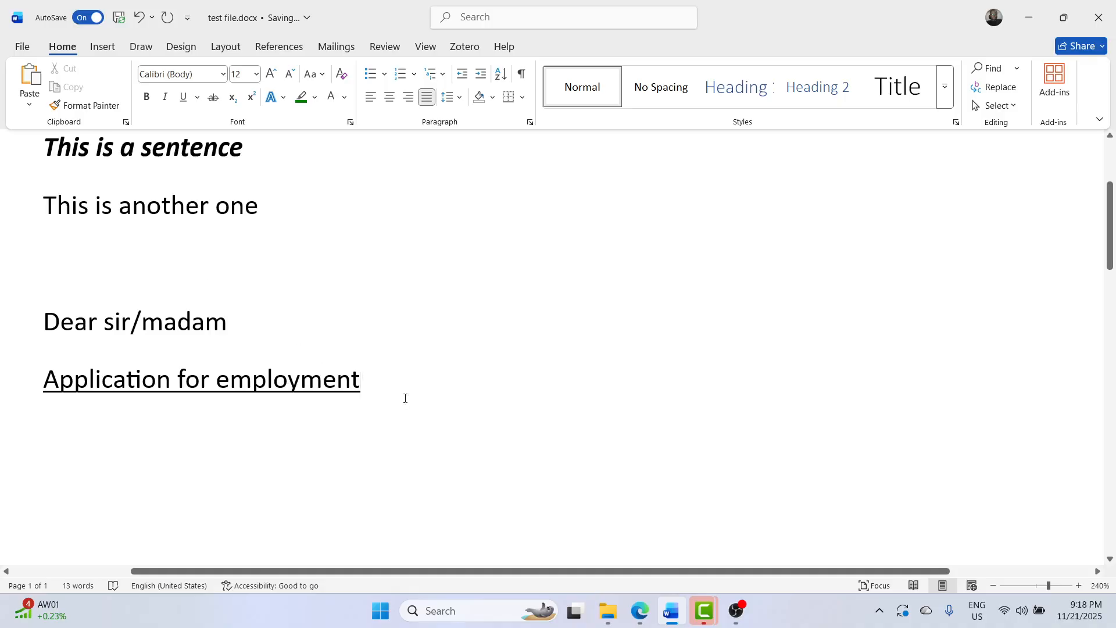
{"action": "key", "text": "Return"}
- Center the "Application for employment" line and start a new left-aligned line beneath it
{"action": "left_click", "coordinate": [352, 376]}
{"action": "key", "text": "ctrl+e"}
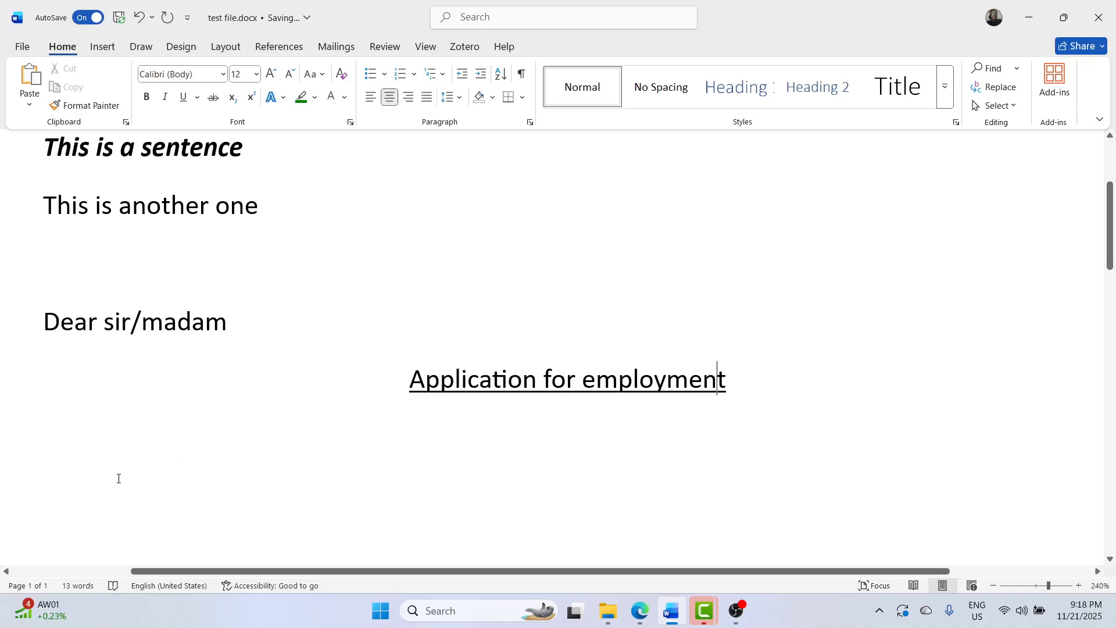
{"action": "key", "text": "Return"}
{"action": "key", "text": "BackSpace"}
{"action": "key", "text": "End"}
{"action": "key", "text": "Return"}
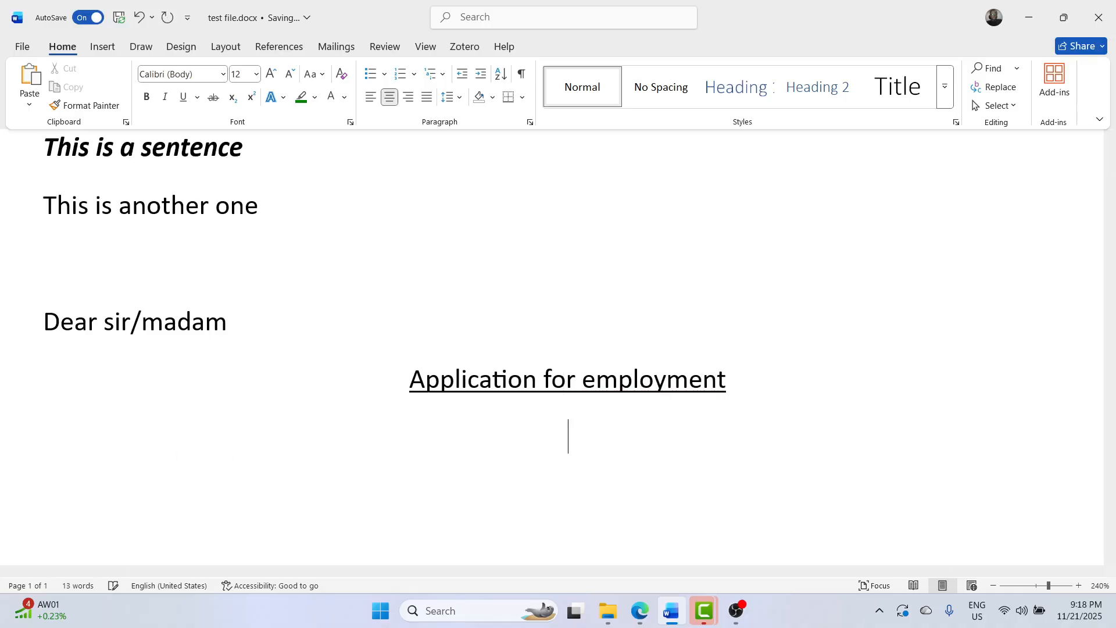
{"action": "key", "text": "ctrl+l"}
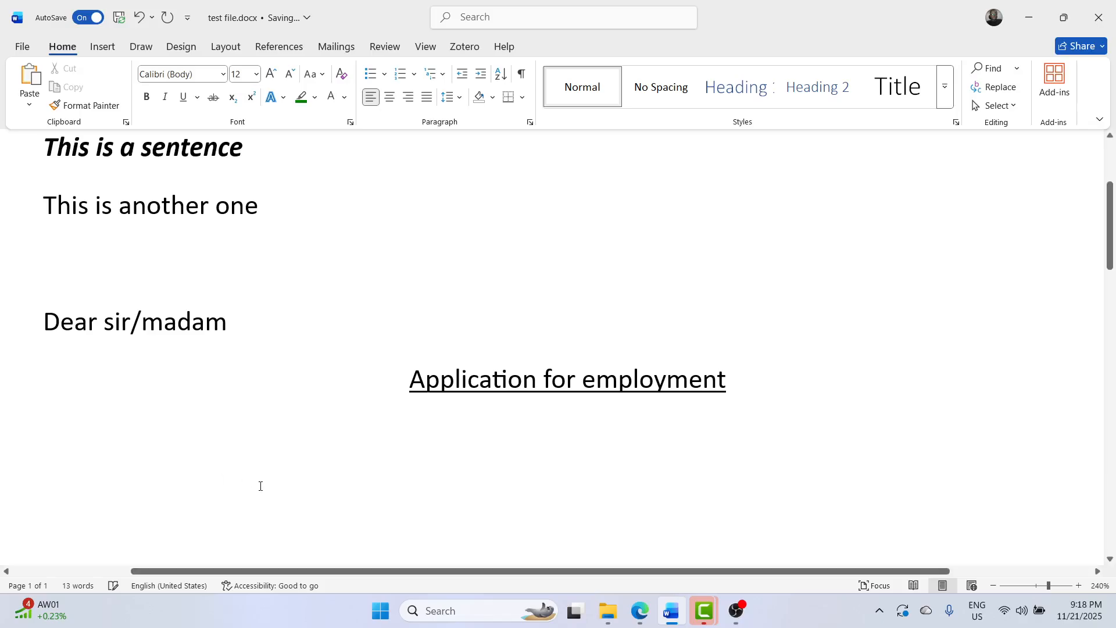
- Create a bulleted list with the items "This is our first item" and "Number two", and end the list with blank space below
{"action": "left_click", "coordinate": [369, 78]}
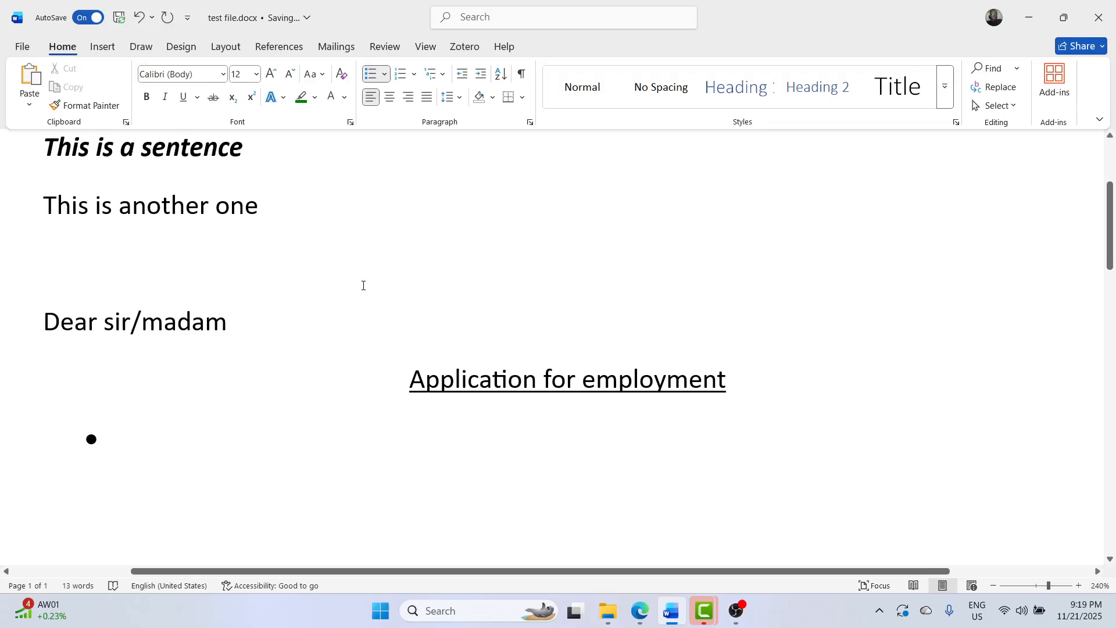
{"action": "type", "text": "This is our"}
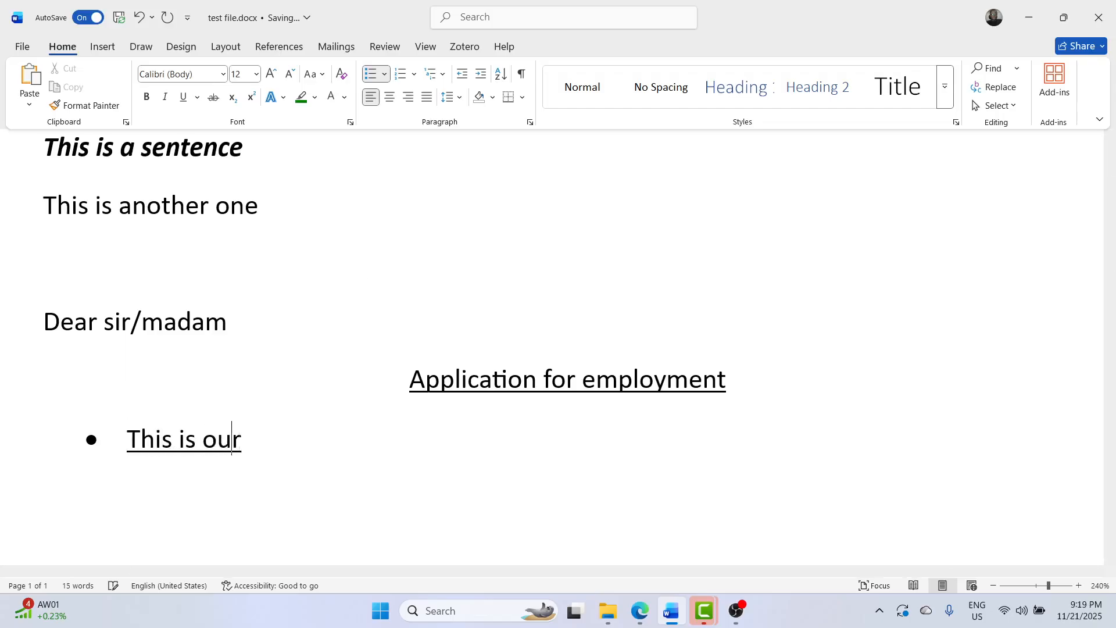
{"action": "type", "text": " first item"}
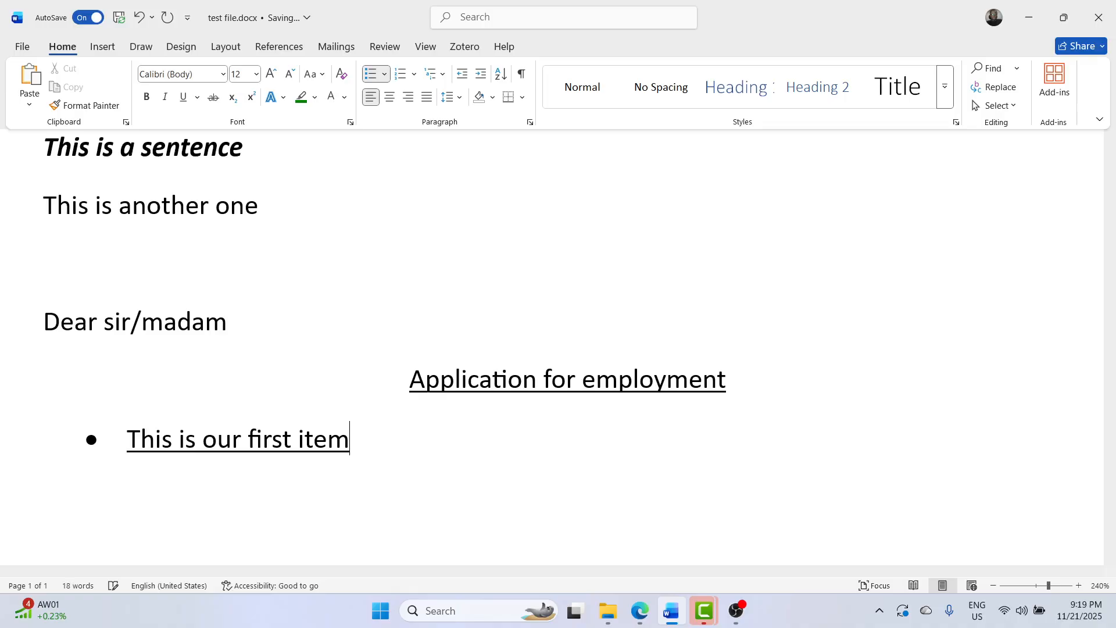
{"action": "key", "text": "Return"}
{"action": "type", "text": "Number two"}
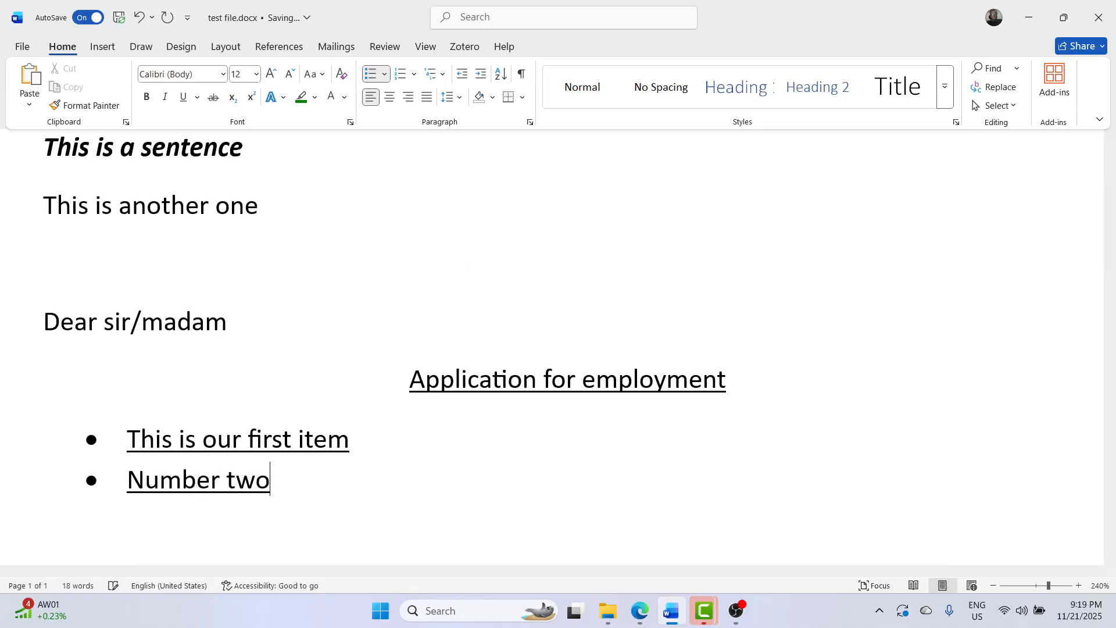
{"action": "key", "text": "Return"}
{"action": "key", "text": "Return"}
{"action": "key", "text": "Return"}
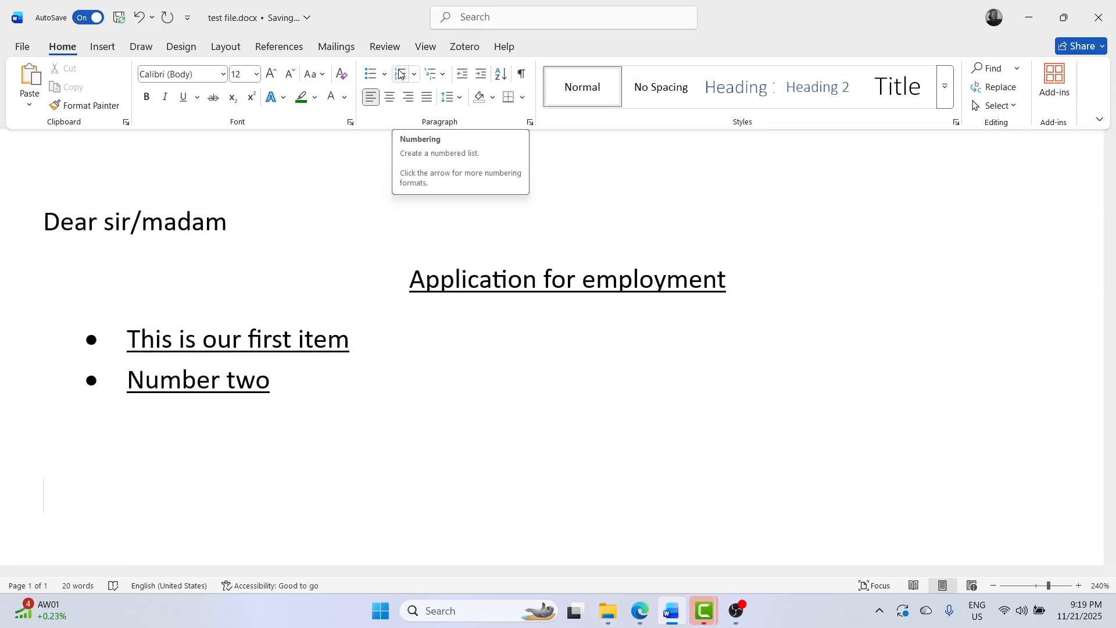
- Create a numbered list below the bullets with two people's full names, and start a third item
{"action": "left_click", "coordinate": [399, 73]}
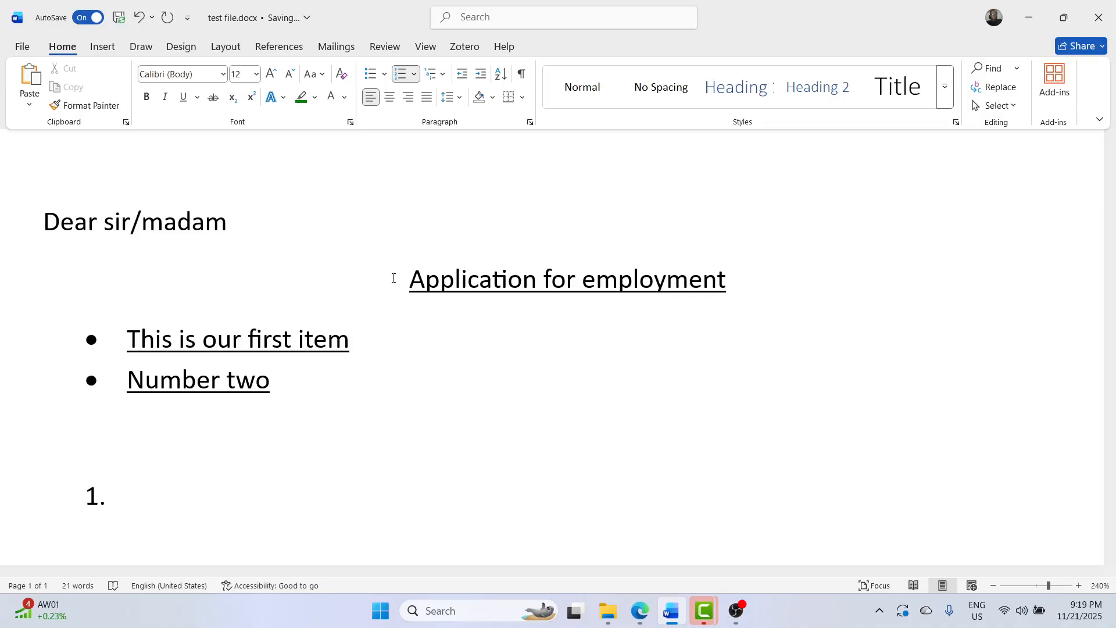
{"action": "type", "text": "Mushe "}
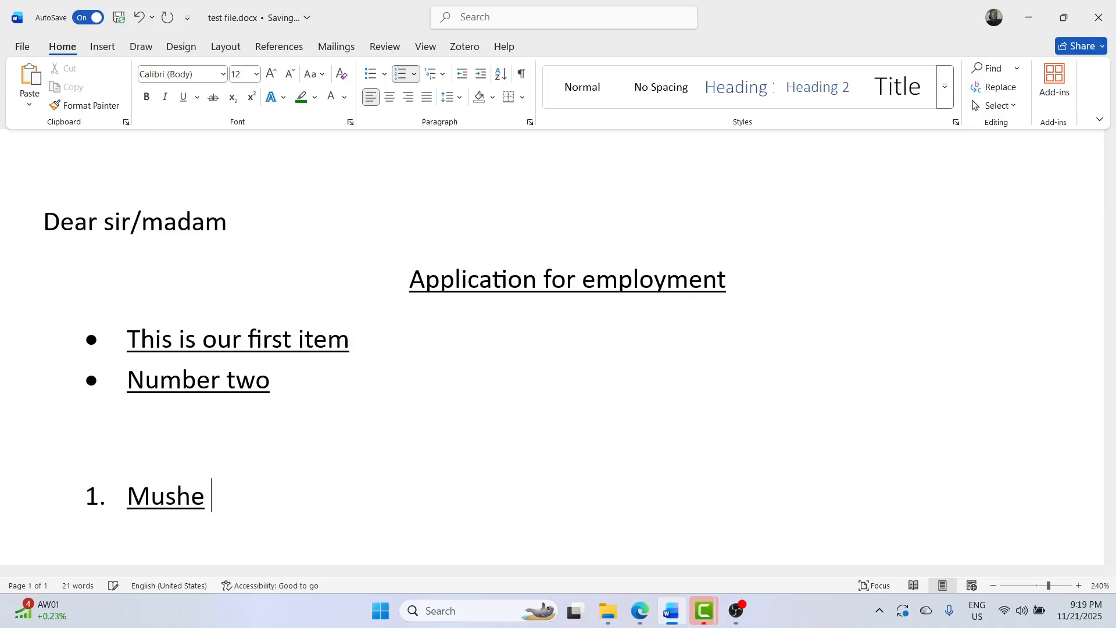
{"action": "type", "text": "Abdu-Hakim"}
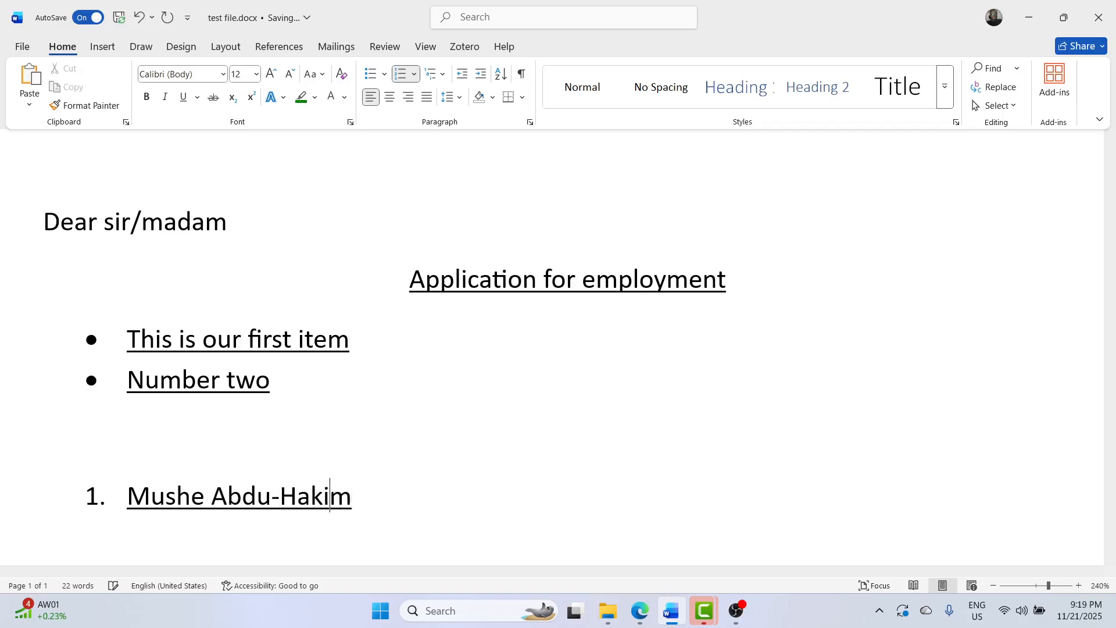
{"action": "key", "text": "Return"}
{"action": "type", "text": "John Doe"}
{"action": "key", "text": "Return"}
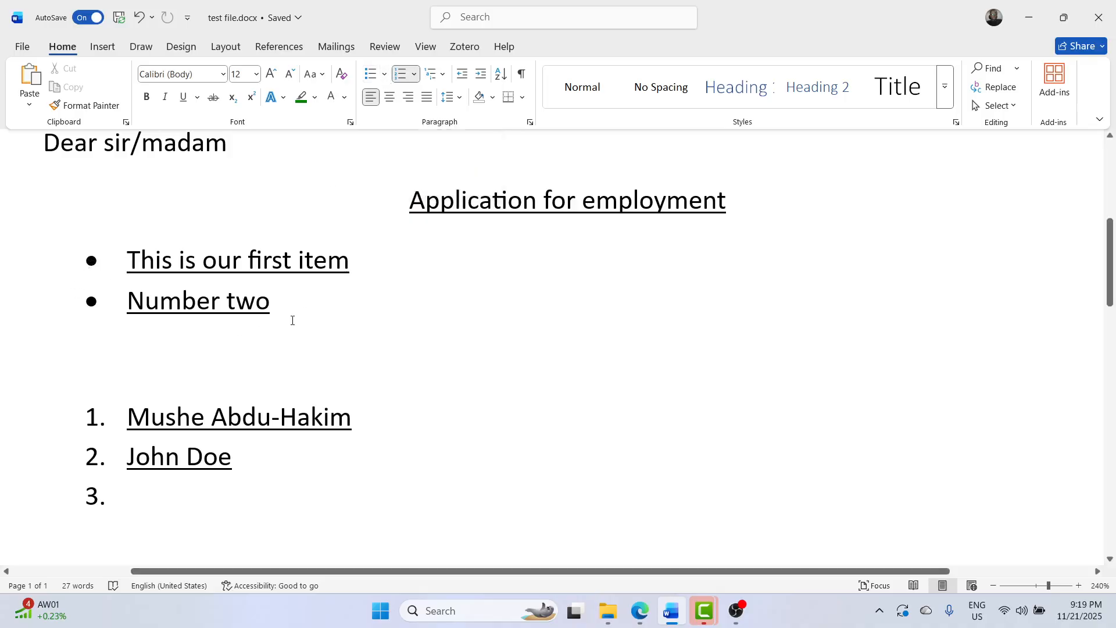
- Change the bullets of "This is our first item" and "Number two" to check marks
{"action": "left_click_drag", "start_coordinate": [291, 319], "coordinate": [120, 269]}
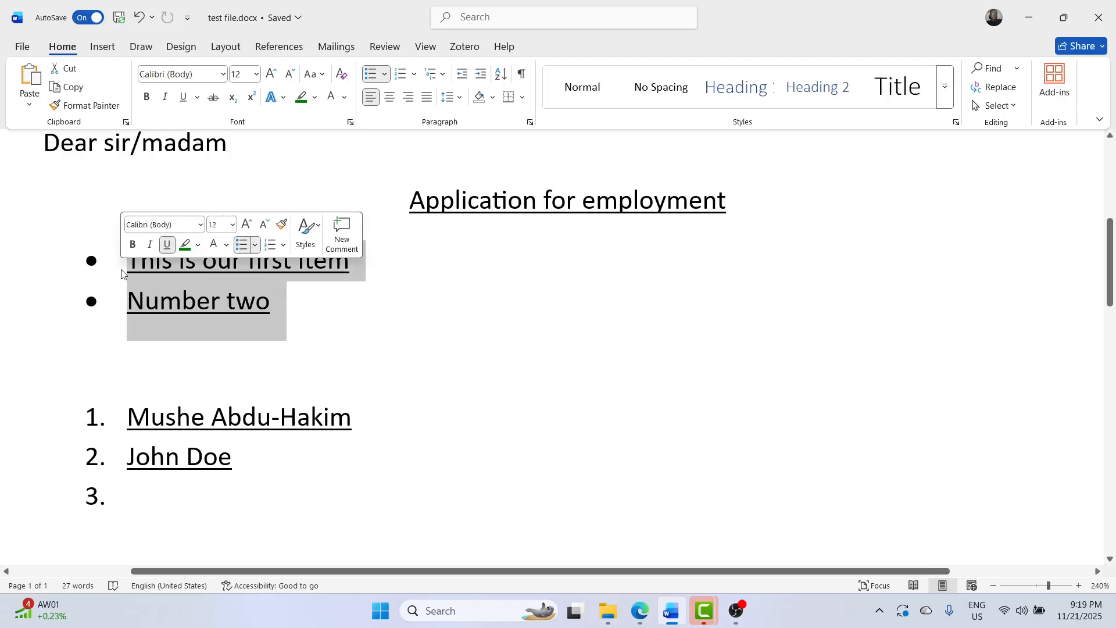
{"action": "left_click", "coordinate": [384, 76]}
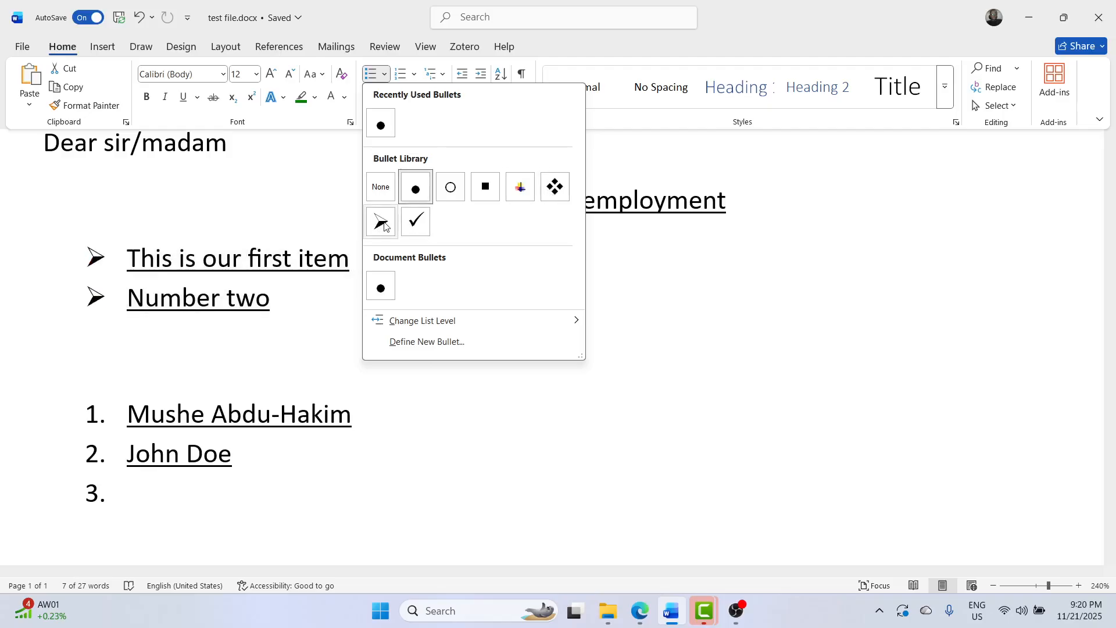
{"action": "left_click", "coordinate": [416, 221]}
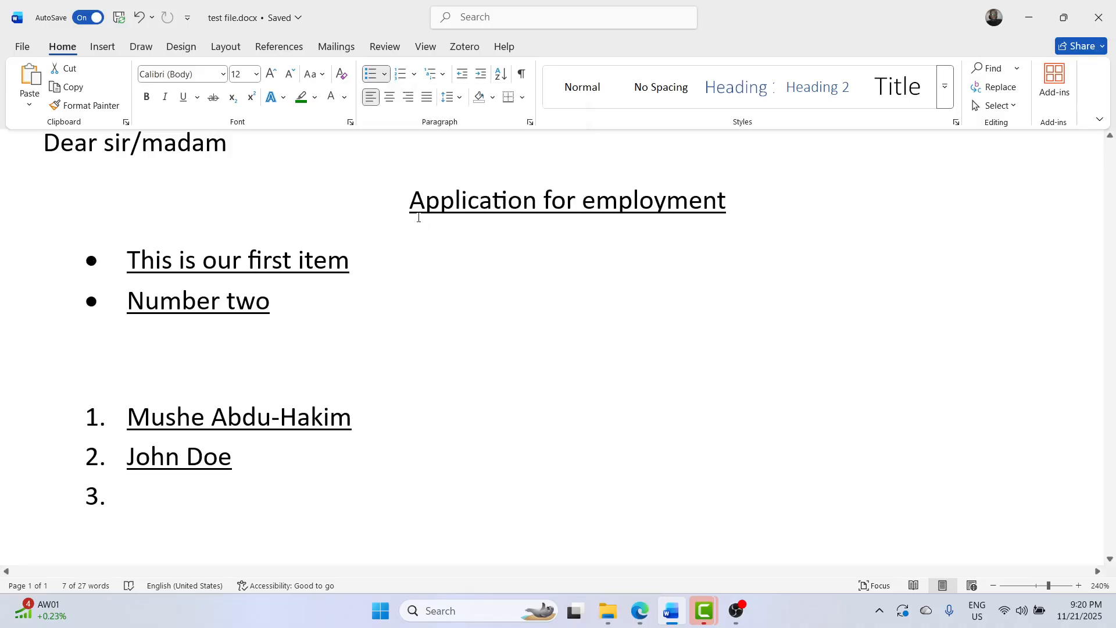
{"action": "left_click", "coordinate": [385, 75]}
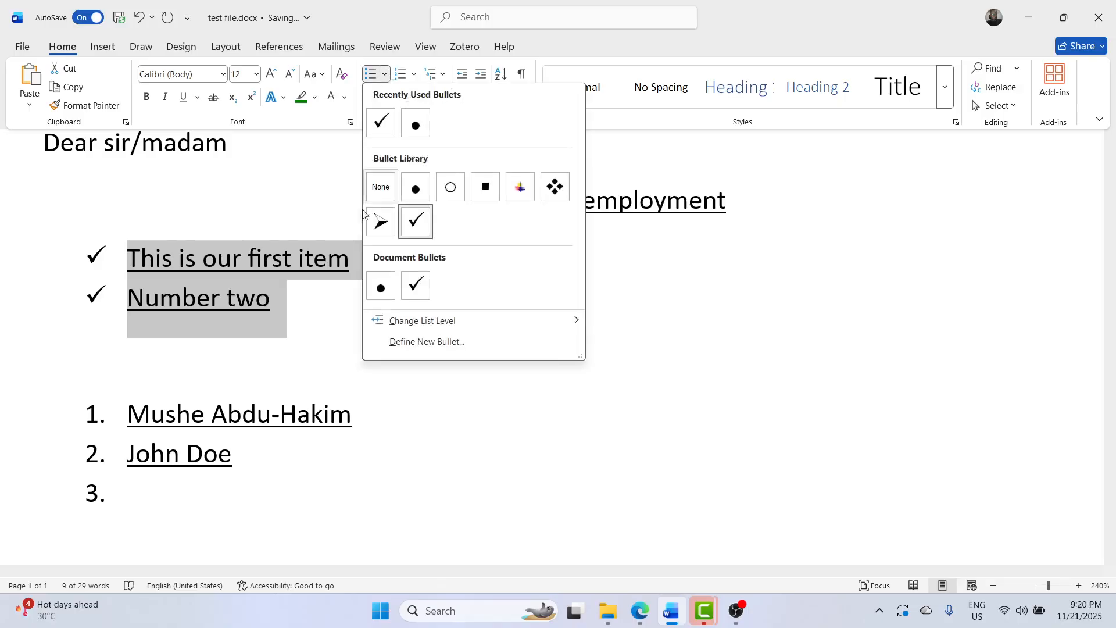
{"action": "left_click", "coordinate": [340, 304]}
{"action": "left_click", "coordinate": [340, 304]}
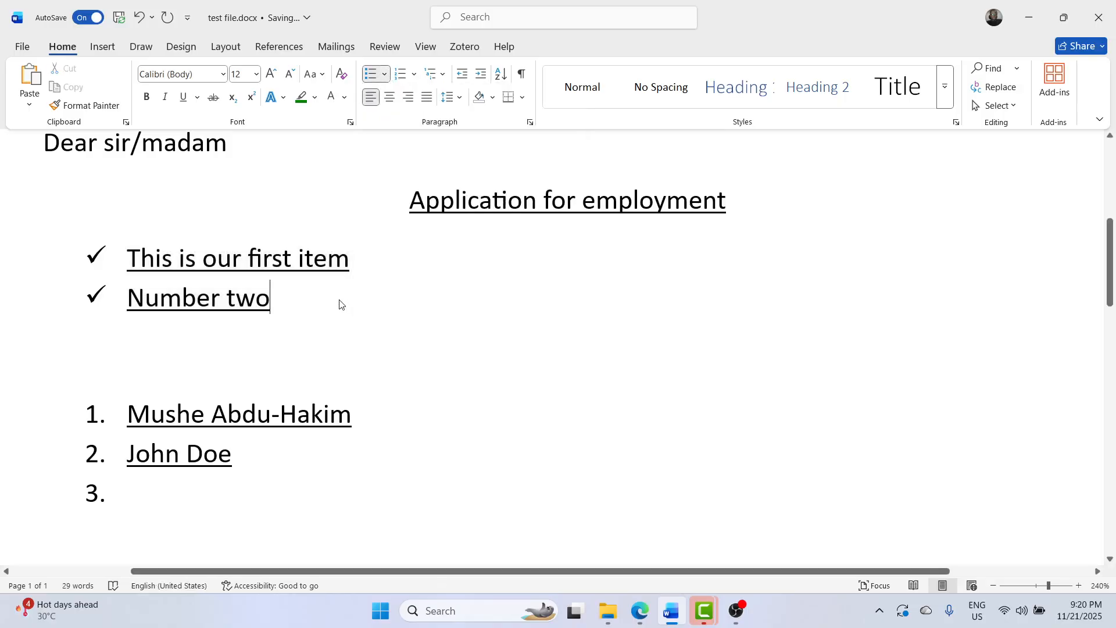
- Add a third item "Three" to the check-mark list and end the list with blank lines below it
{"action": "key", "text": "Return"}
{"action": "key", "text": "Return"}
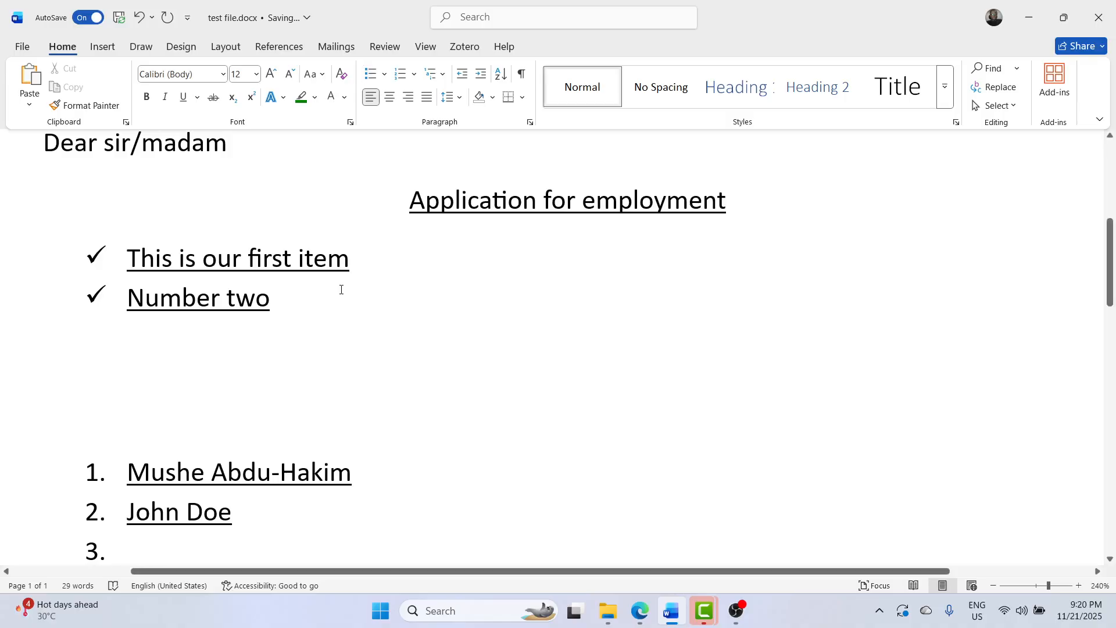
{"action": "left_click", "coordinate": [337, 298]}
{"action": "key", "text": "Return"}
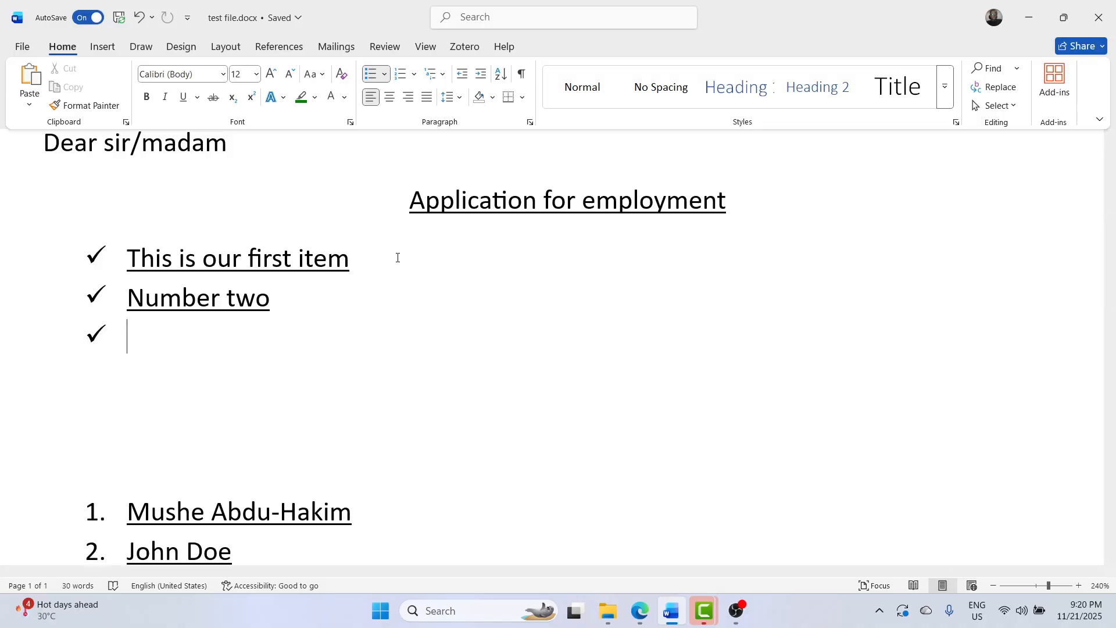
{"action": "type", "text": "Three"}
{"action": "key", "text": "Return"}
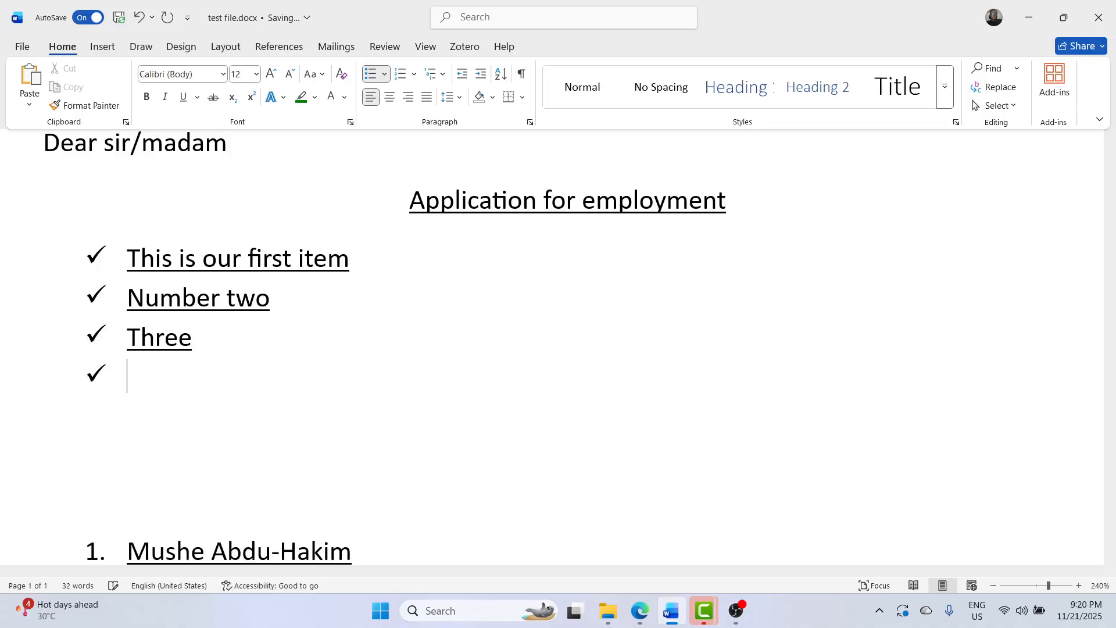
{"action": "key", "text": "Return"}
{"action": "key", "text": "Return"}
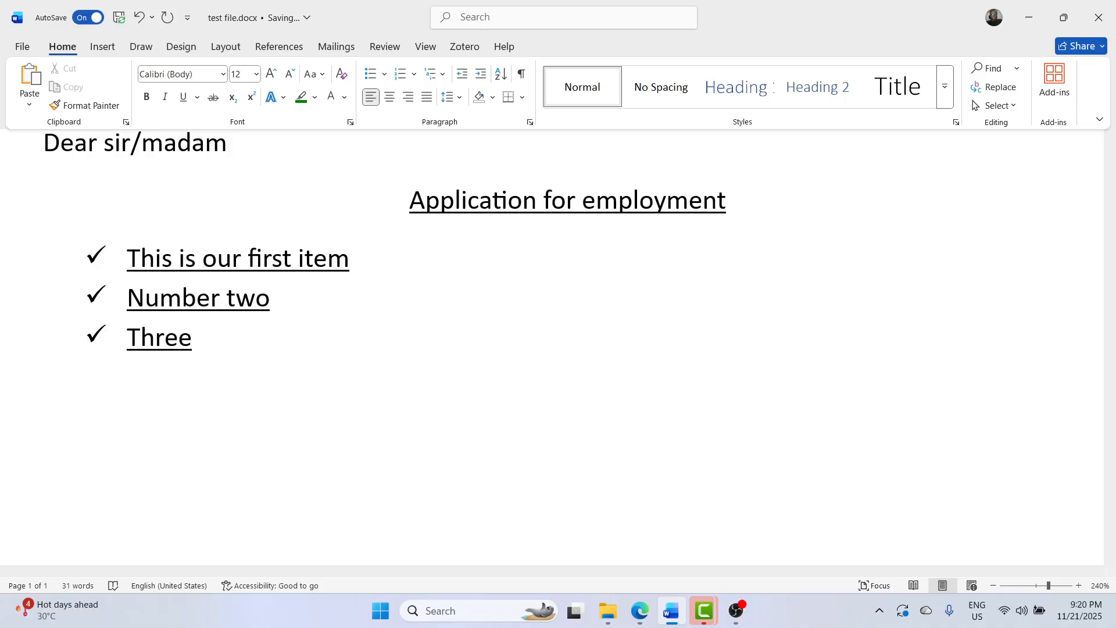
- Write two plain lines with hand-typed periods as bullets, ". Number one" and ". Number", below the check-mark list
{"action": "type", "text": "."}
{"action": "key", "text": "BackSpace"}
{"action": "key", "text": "BackSpace"}
{"action": "type", "text": ". Numb"}
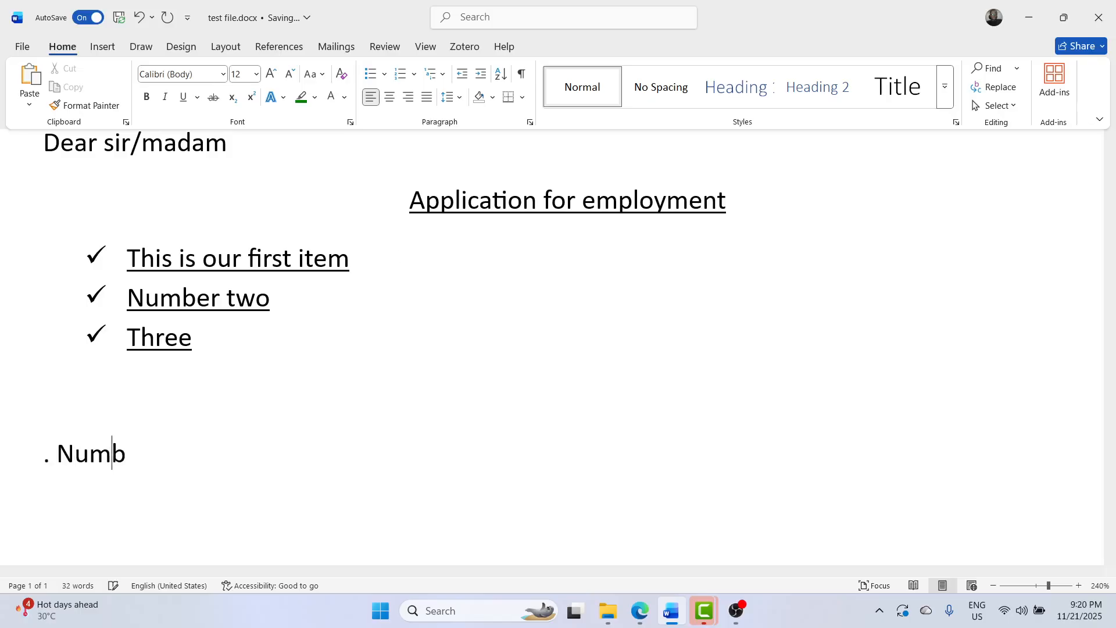
{"action": "type", "text": "er one"}
{"action": "key", "text": "Return"}
{"action": "type", "text": ". "}
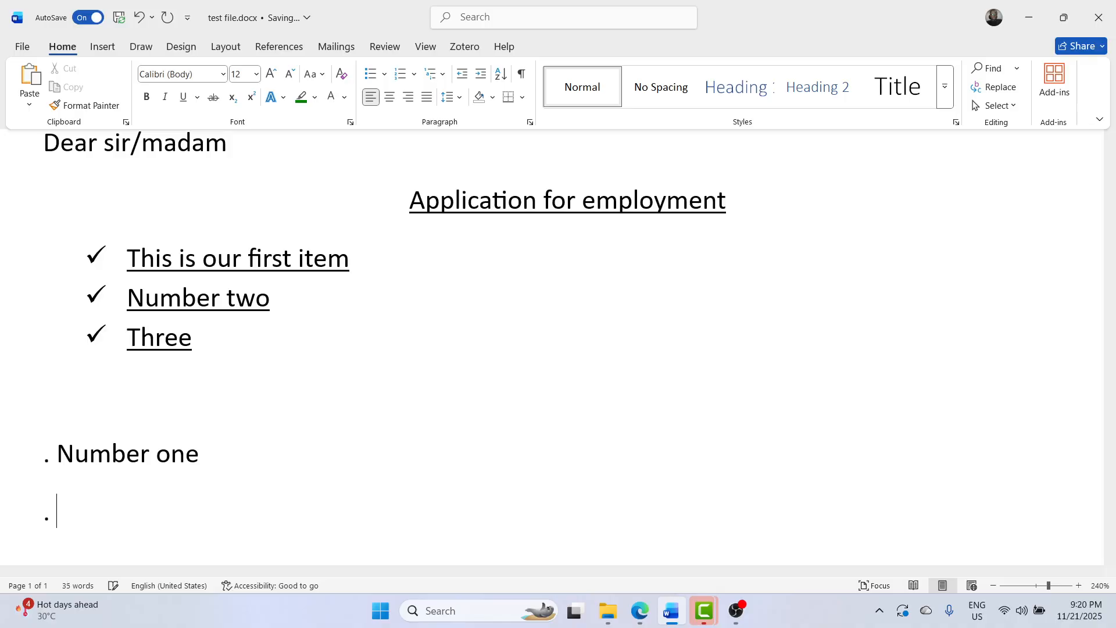
{"action": "type", "text": "Number"}
{"action": "key", "text": "Return"}
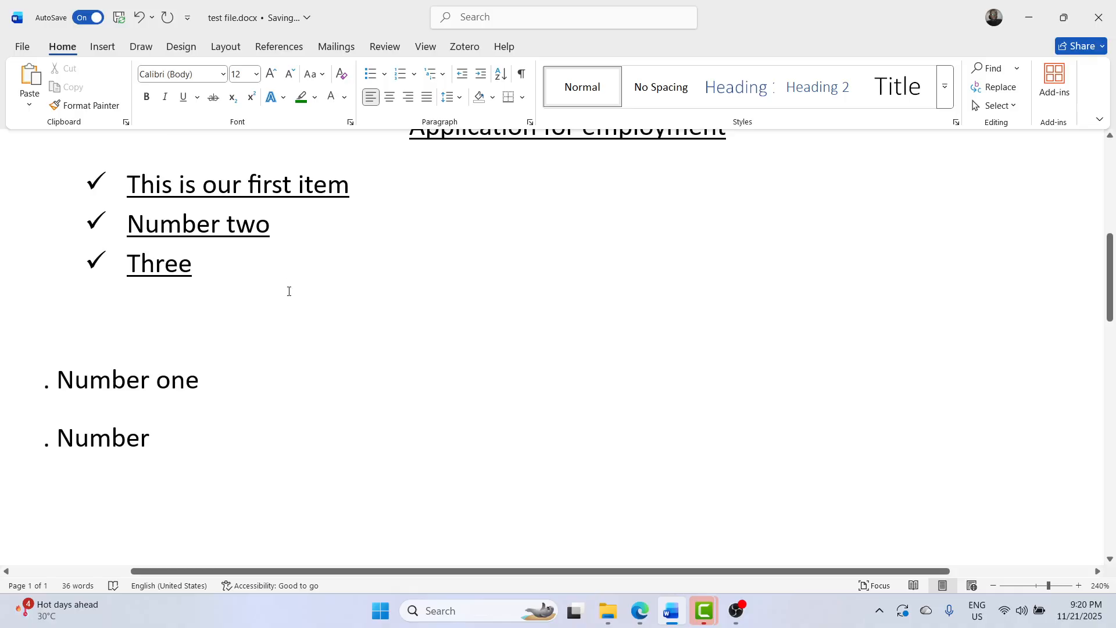
{"action": "key", "text": "BackSpace"}
- Apply the check-mark bullet to the "Number one" line and remove its hand-typed period
{"action": "left_click", "coordinate": [56, 380], "text": "shift"}
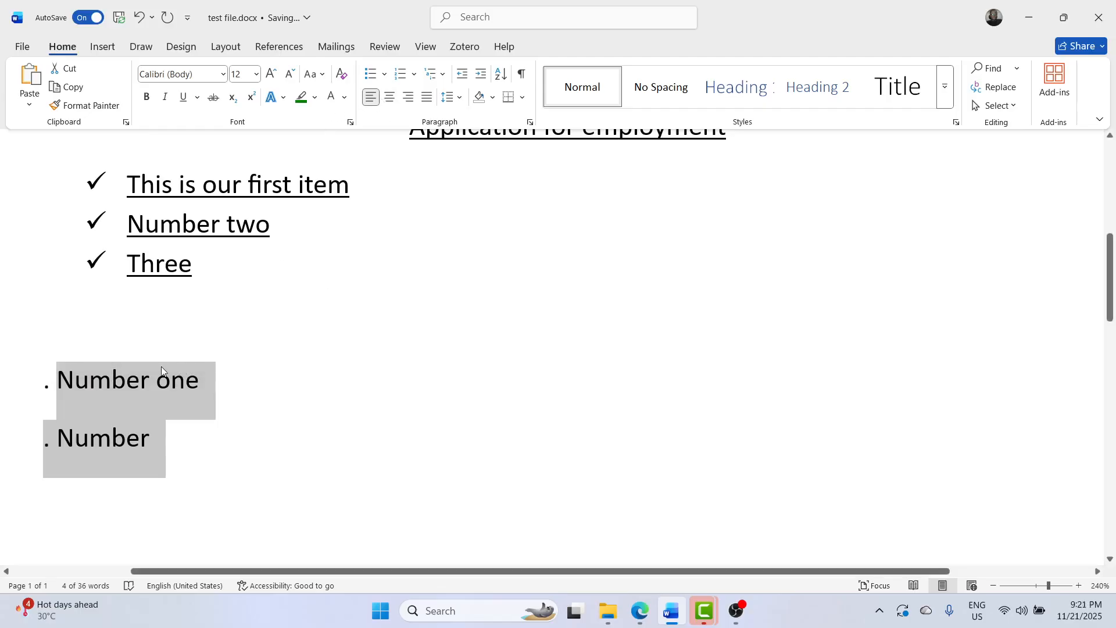
{"action": "triple_click", "coordinate": [130, 392]}
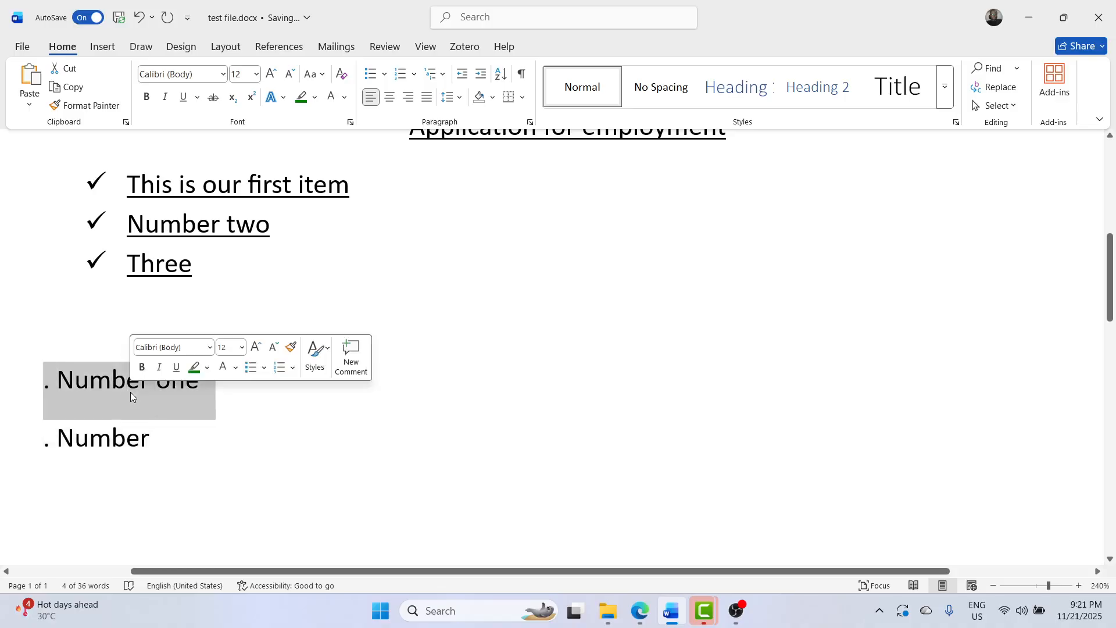
{"action": "left_click", "coordinate": [60, 385]}
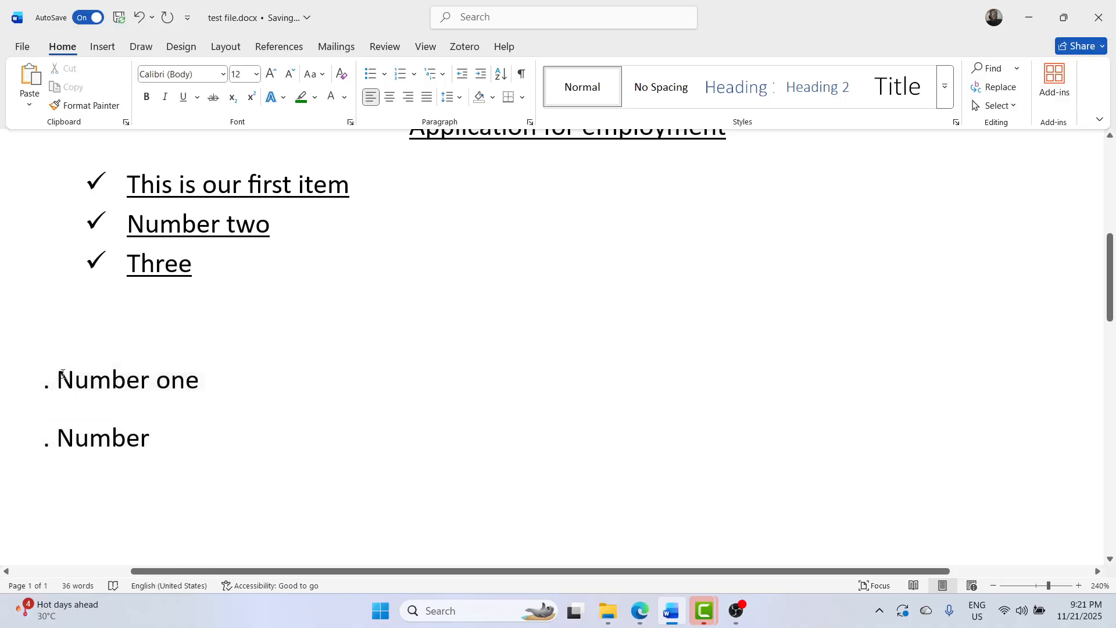
{"action": "left_click_drag", "start_coordinate": [202, 392], "coordinate": [92, 389]}
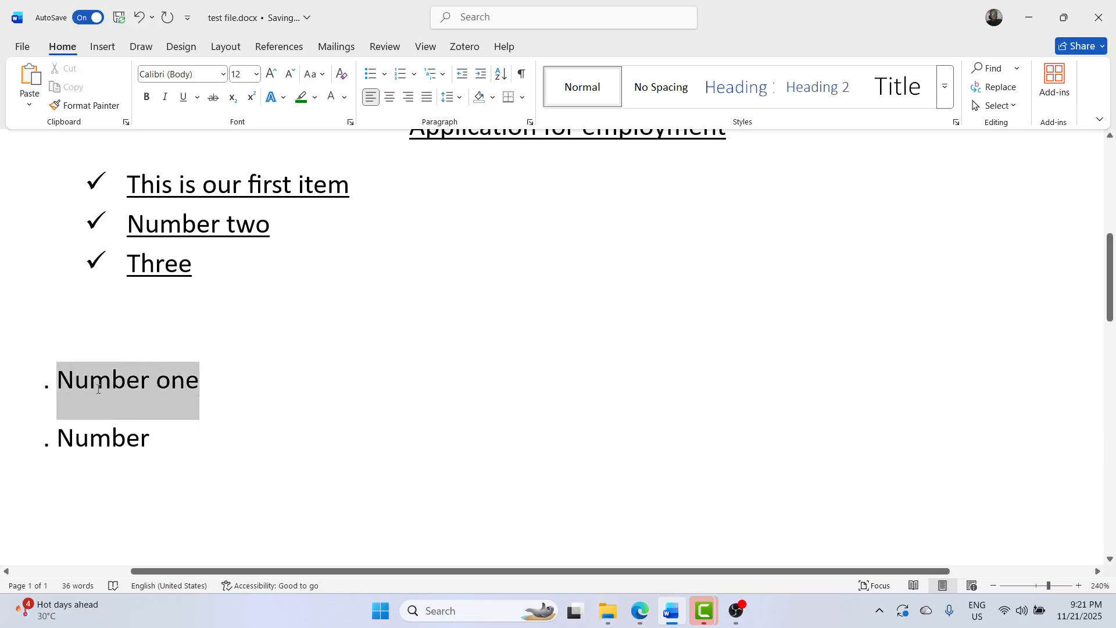
{"action": "left_click", "coordinate": [370, 72]}
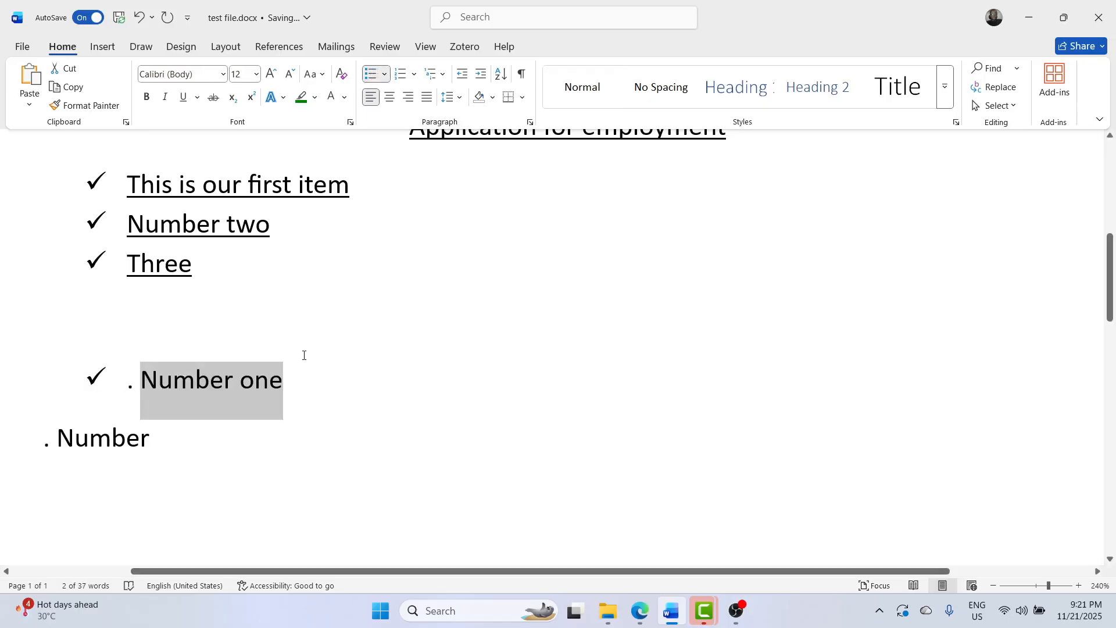
{"action": "key", "text": "Left"}
{"action": "key", "text": "BackSpace"}
{"action": "key", "text": "BackSpace"}
{"action": "key", "text": "Up"}
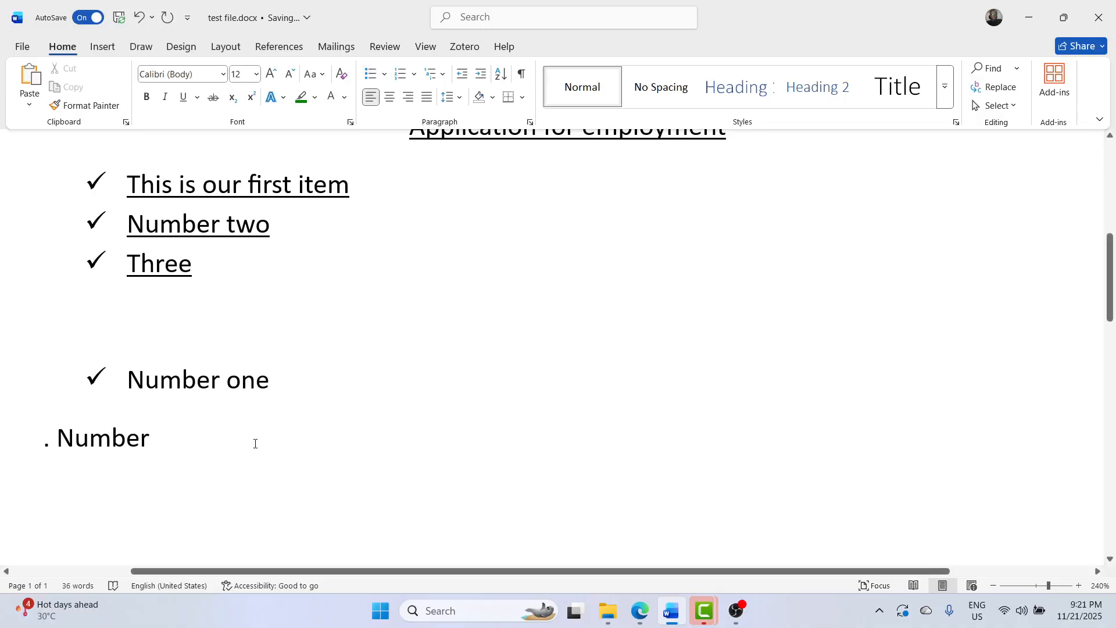
- Add the check-mark items "Second" and "three" below "Number one"
{"action": "left_click", "coordinate": [287, 377]}
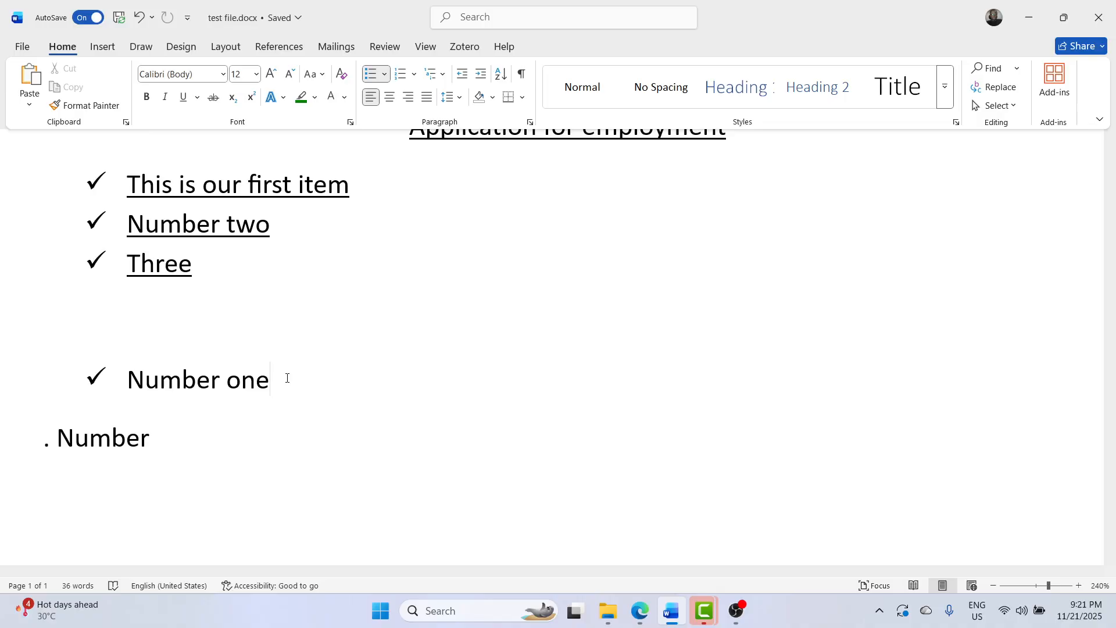
{"action": "key", "text": "Return"}
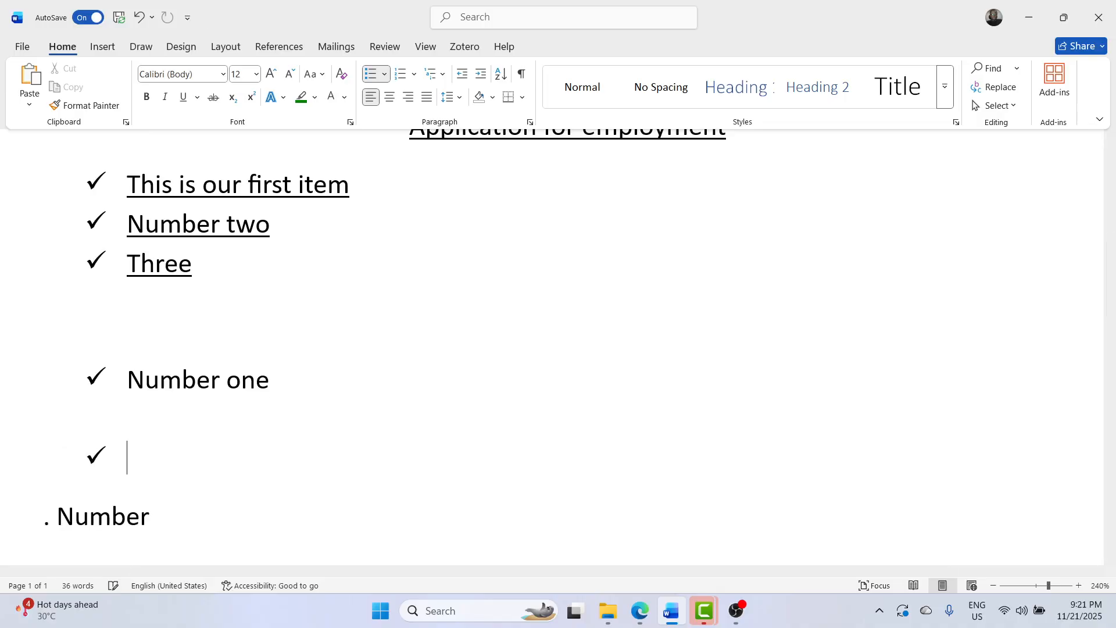
{"action": "type", "text": "second"}
{"action": "key", "text": "Return"}
{"action": "type", "text": "three"}
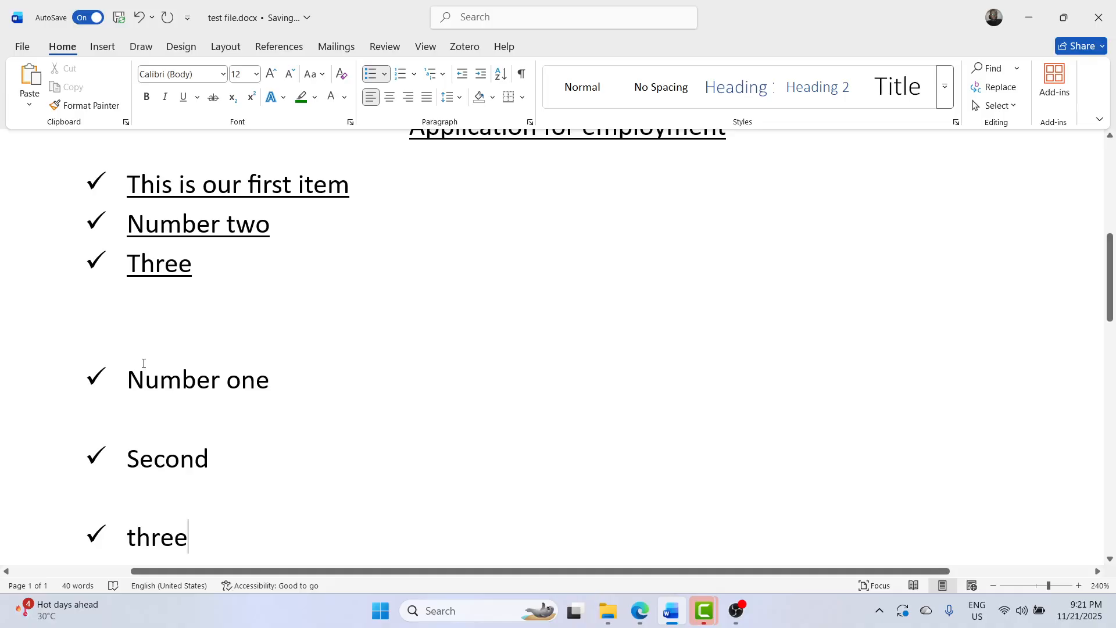
- Change the check-mark items "Number one", "Second" and "three" into a numbered list in the 1) 2) 3) format
{"action": "left_click_drag", "start_coordinate": [128, 382], "coordinate": [204, 528]}
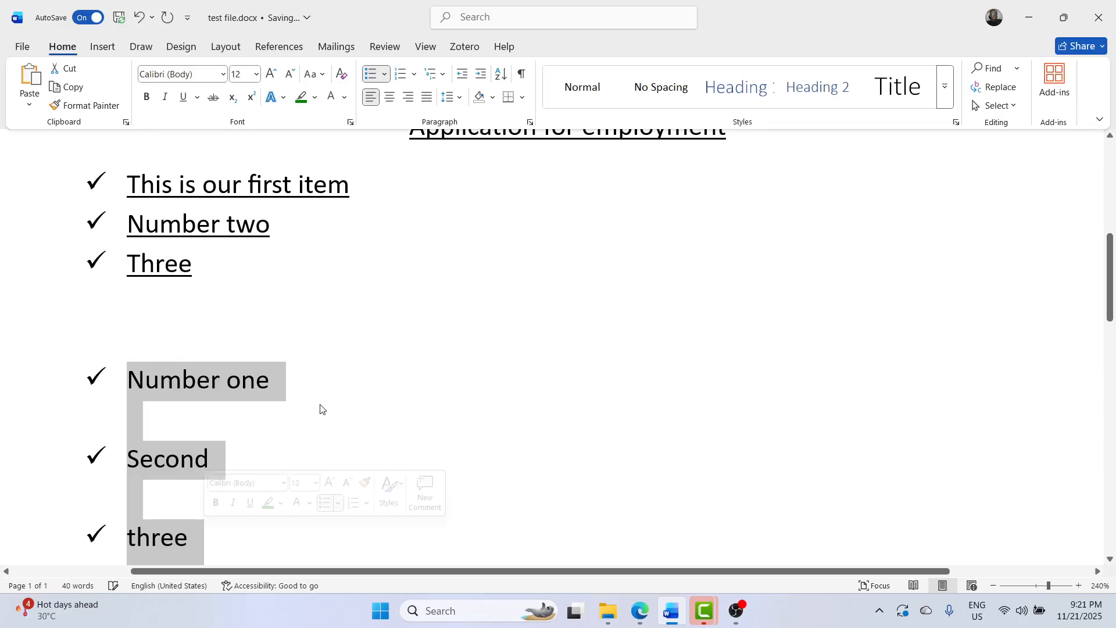
{"action": "scroll", "coordinate": [319, 405], "scroll_direction": "down", "scroll_amount": 2}
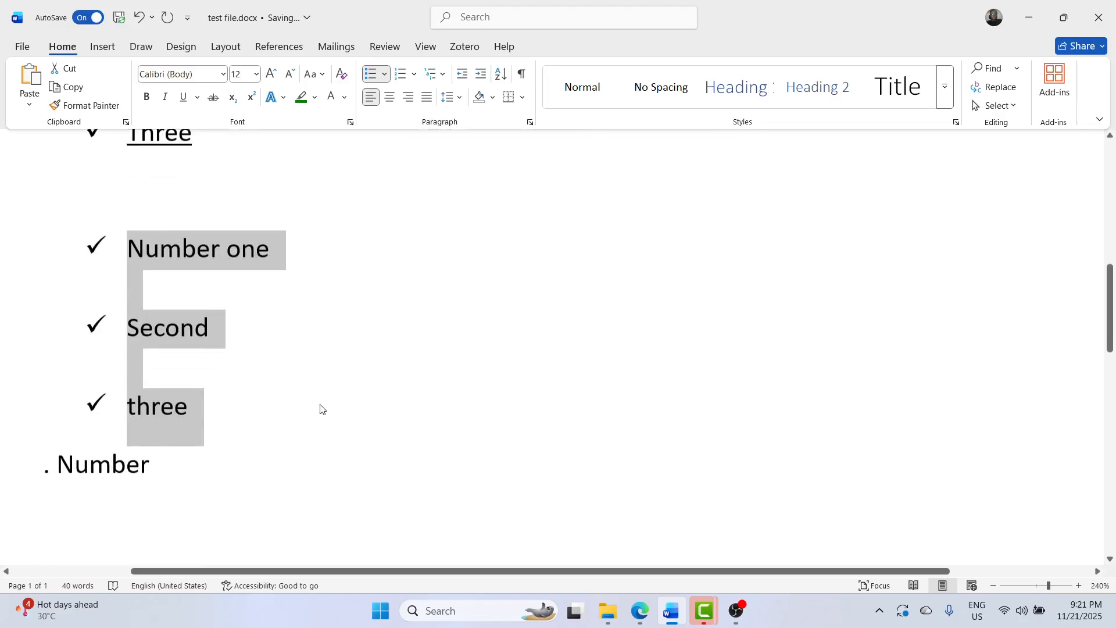
{"action": "left_click", "coordinate": [417, 74]}
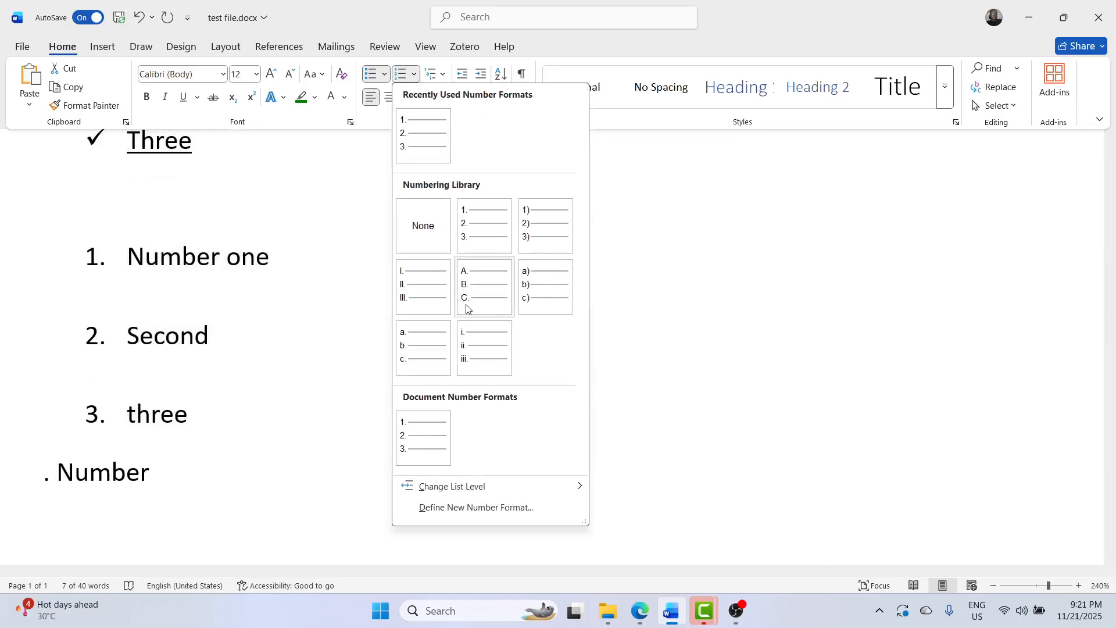
{"action": "left_click", "coordinate": [530, 243]}
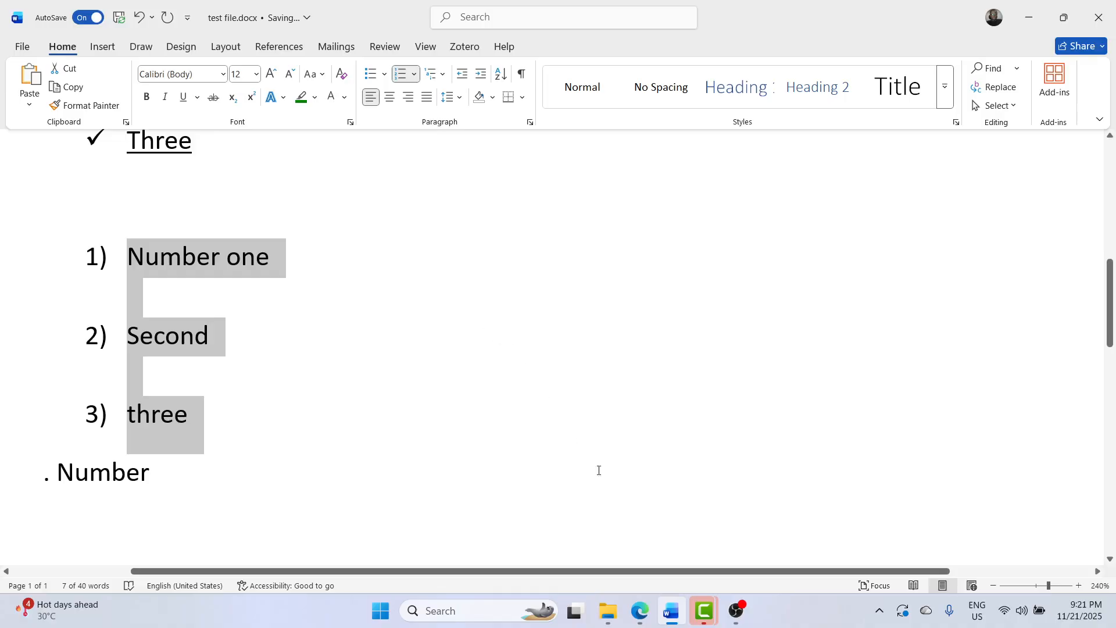
- Check the Google Meet call for the class's responses and return to the Word document
{"action": "left_click", "coordinate": [642, 610]}
{"action": "left_click", "coordinate": [571, 553]}
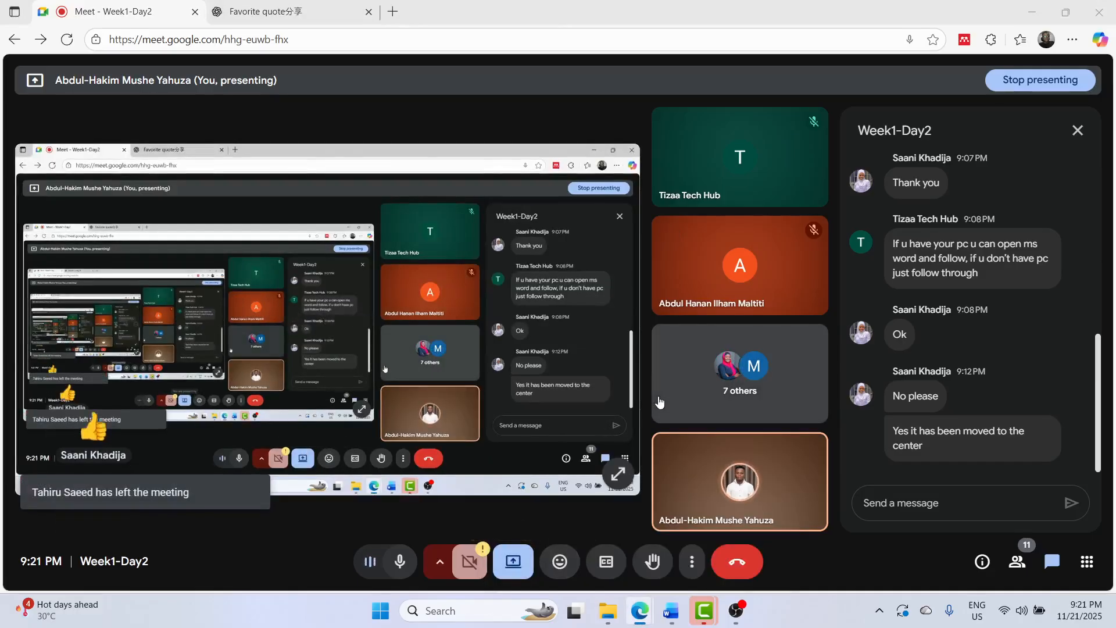
{"action": "key", "text": "alt+Tab"}
- Delete the leftover ". Number" line below the numbered list
{"action": "left_click", "coordinate": [169, 471]}
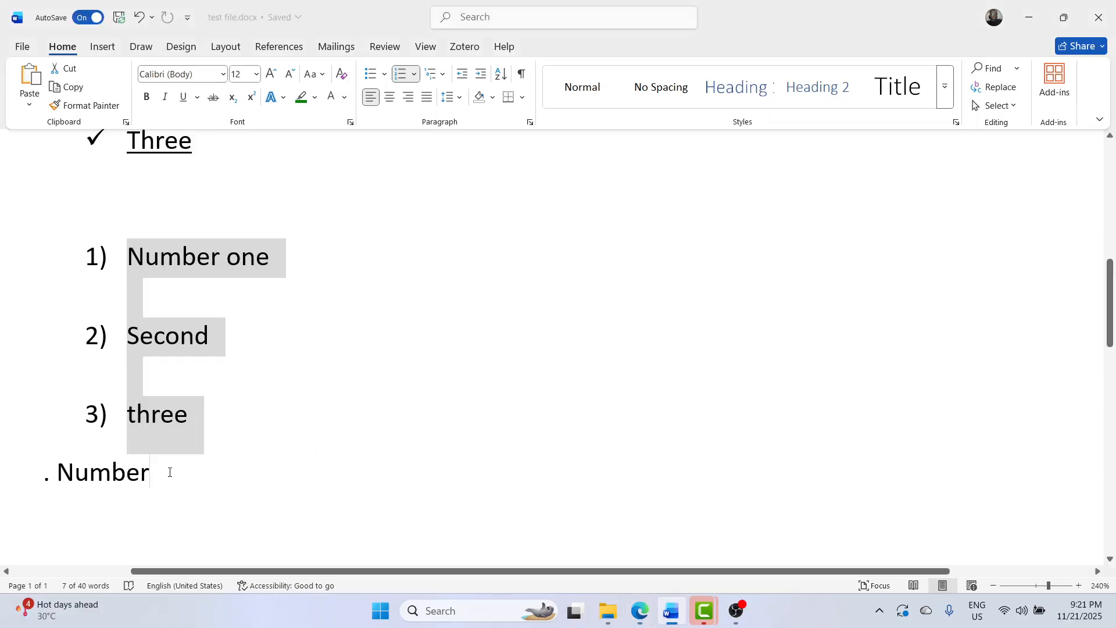
{"action": "triple_click", "coordinate": [169, 471]}
{"action": "key", "text": "Delete"}
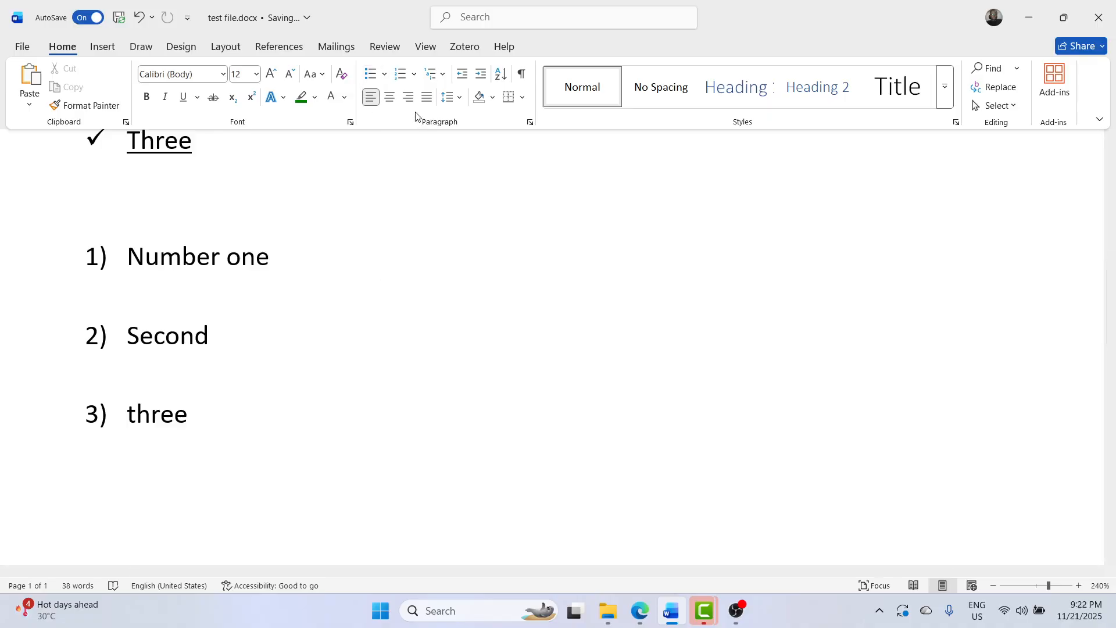
{"action": "left_click", "coordinate": [437, 77]}
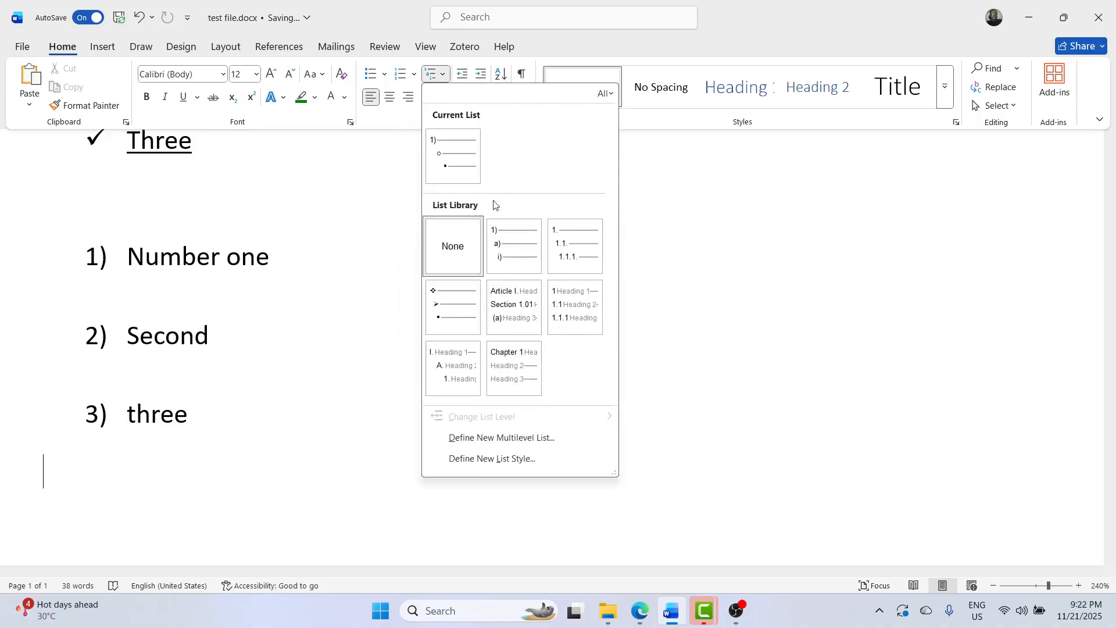
{"action": "left_click", "coordinate": [311, 375]}
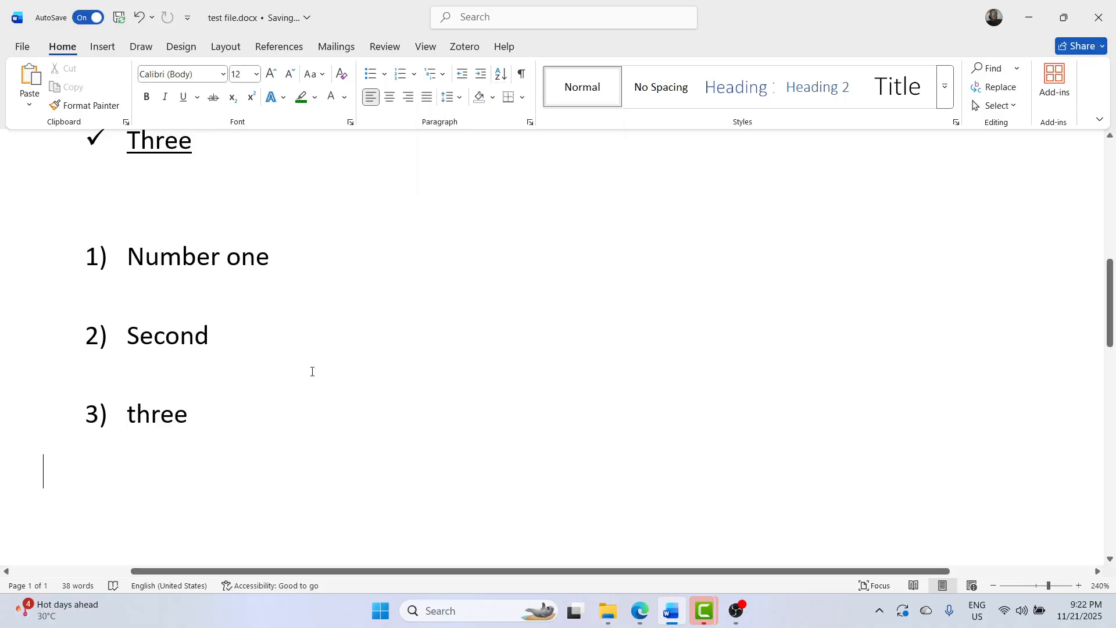
{"action": "left_click", "coordinate": [276, 340]}
{"action": "scroll", "coordinate": [291, 383], "scroll_direction": "up", "scroll_amount": 1}
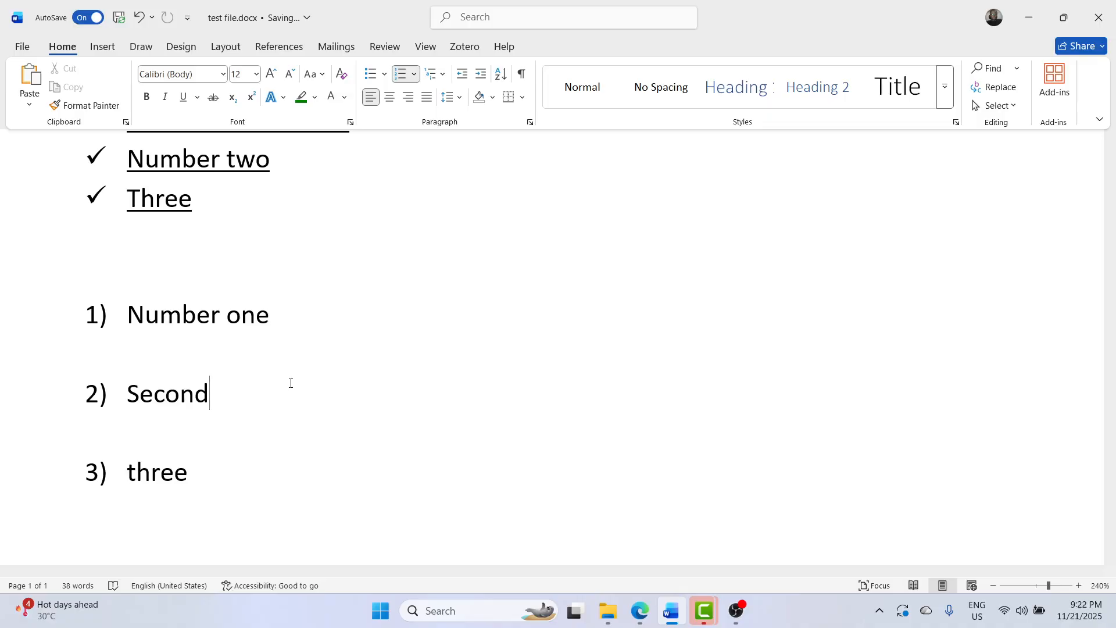
{"action": "key", "text": "Return"}
{"action": "key", "text": "Tab"}
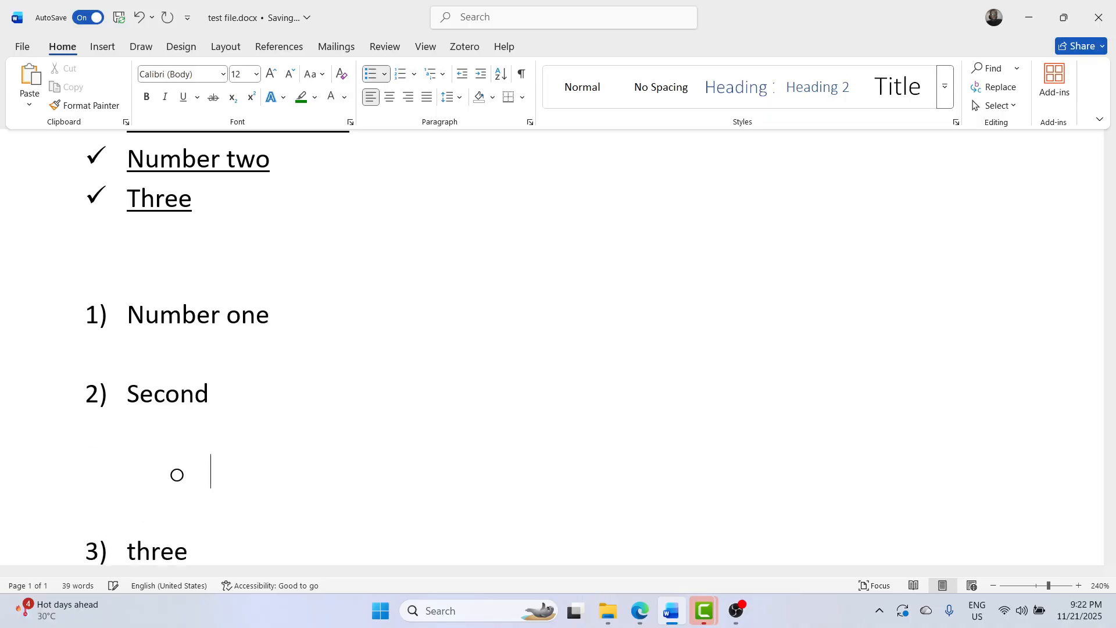
{"action": "key", "text": "shift+Tab"}
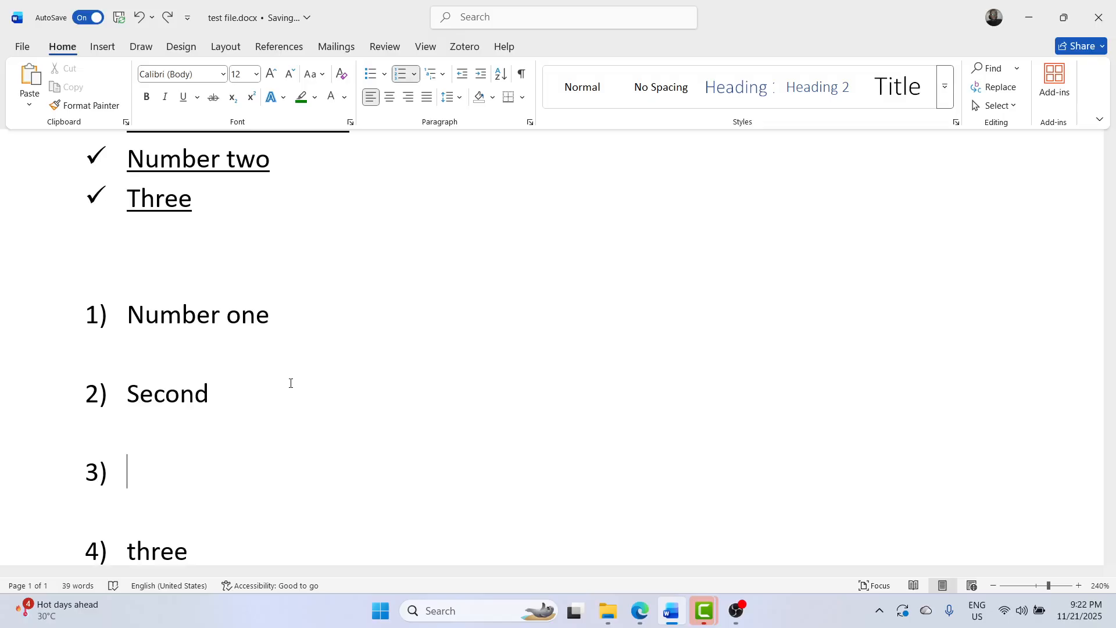
{"action": "key", "text": "BackSpace"}
{"action": "key", "text": "BackSpace"}
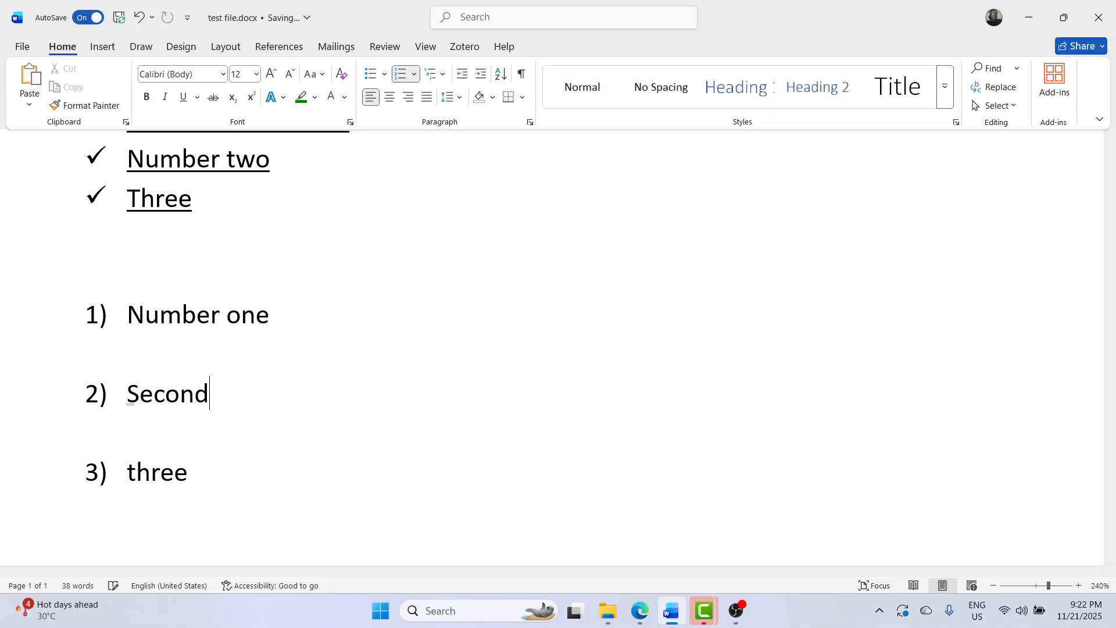
- Insert an indented sub-item below the numbered item "Second" and give it lowercase Roman numbering (i., ii., iii.)
{"action": "key", "text": "Return"}
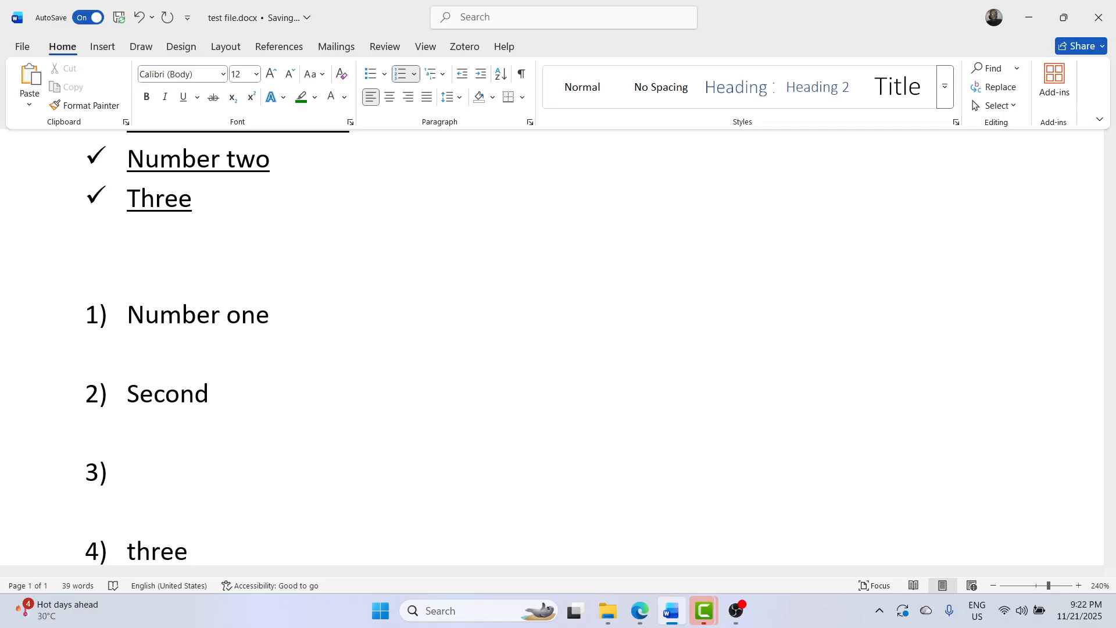
{"action": "key", "text": "Tab"}
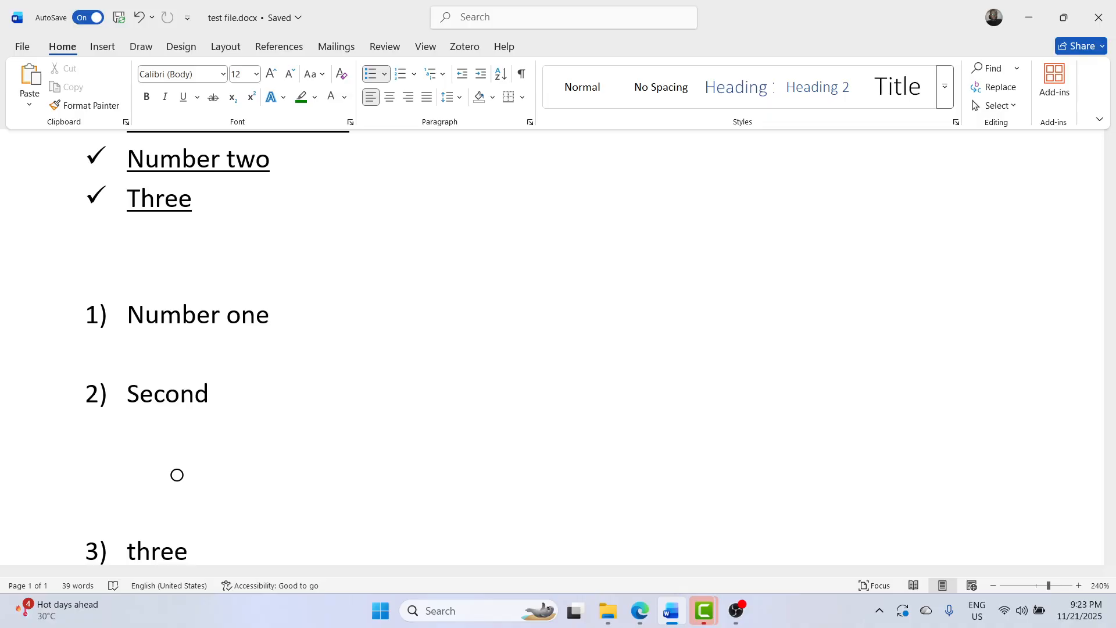
{"action": "left_click", "coordinate": [414, 71]}
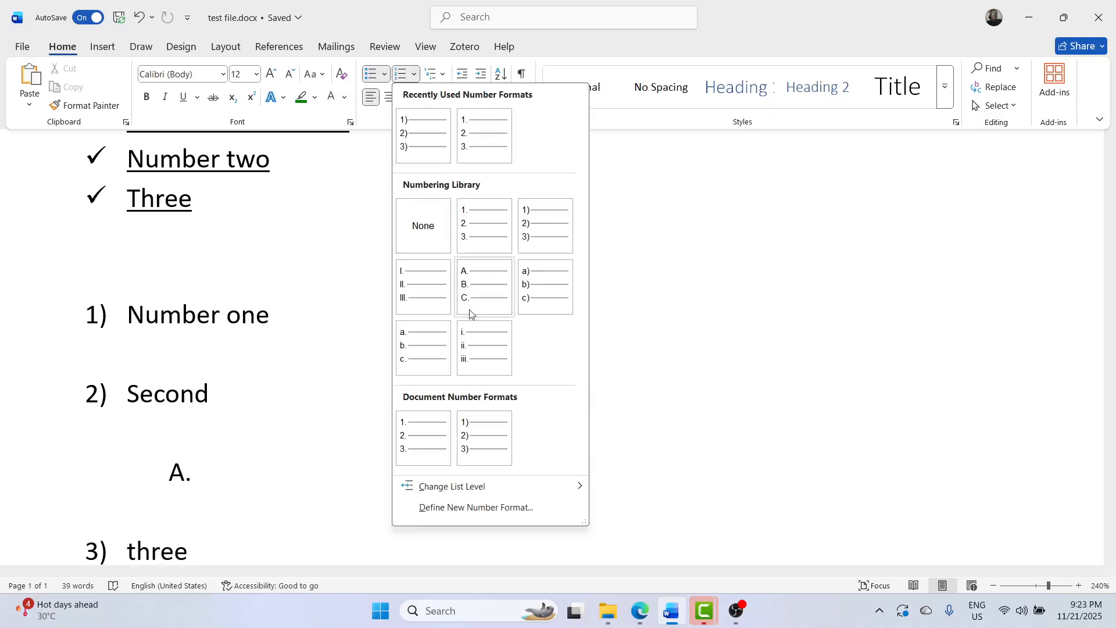
{"action": "key", "text": "Escape"}
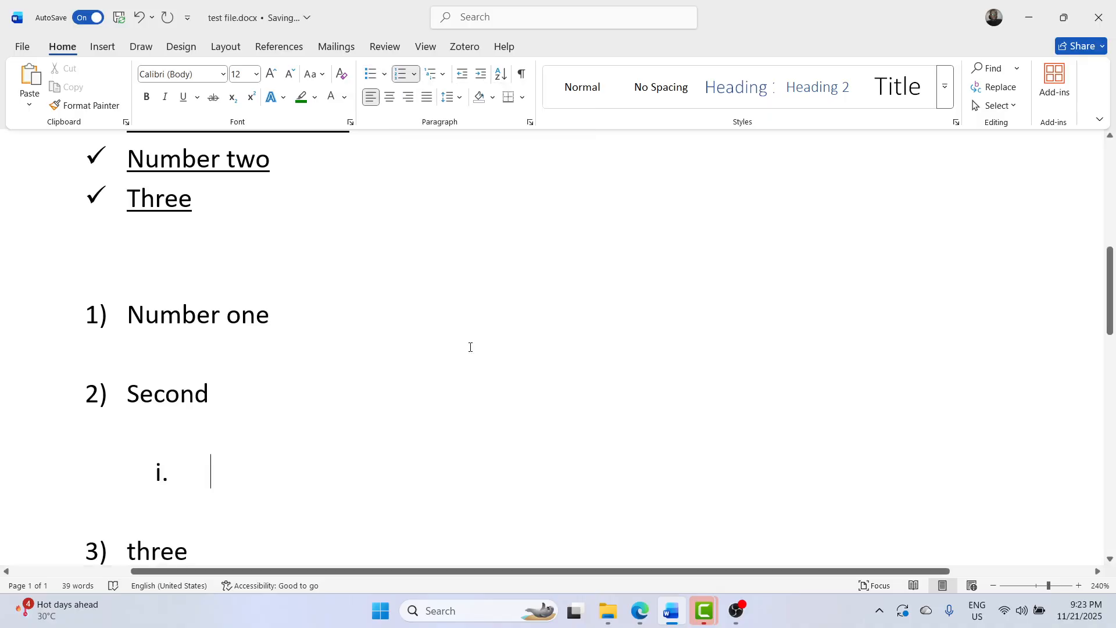
{"action": "key", "text": "shift+Tab"}
{"action": "key", "text": "Tab"}
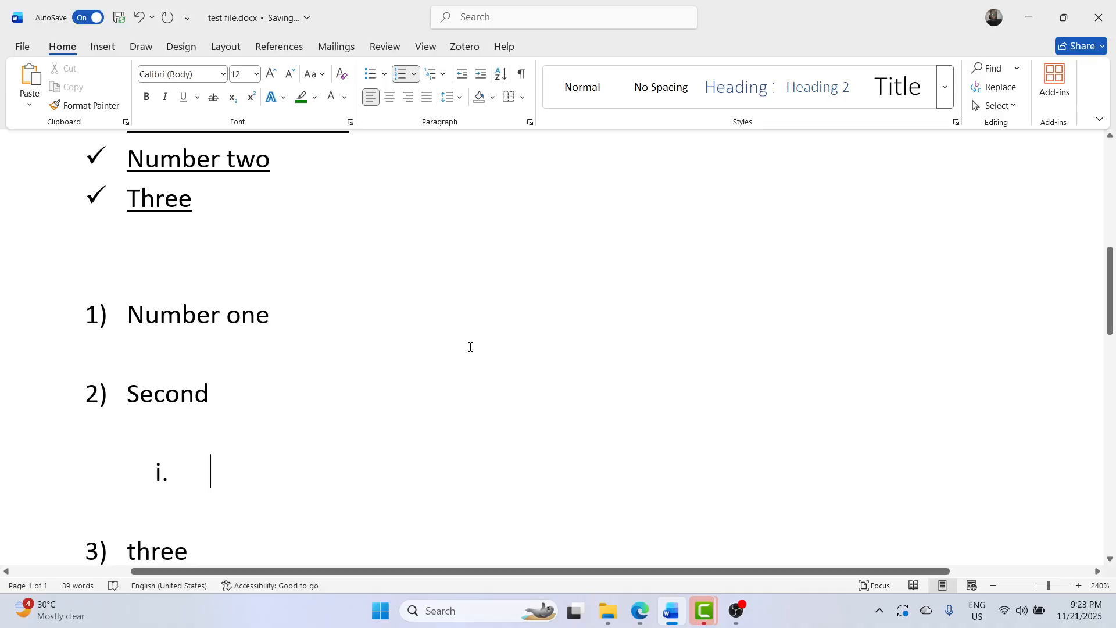
- Fill in the Roman-numbered sub-items "First", "Second" and "Third" and start a fourth one
{"action": "type", "text": "first"}
{"action": "key", "text": "Return"}
{"action": "type", "text": "second"}
{"action": "key", "text": "Return"}
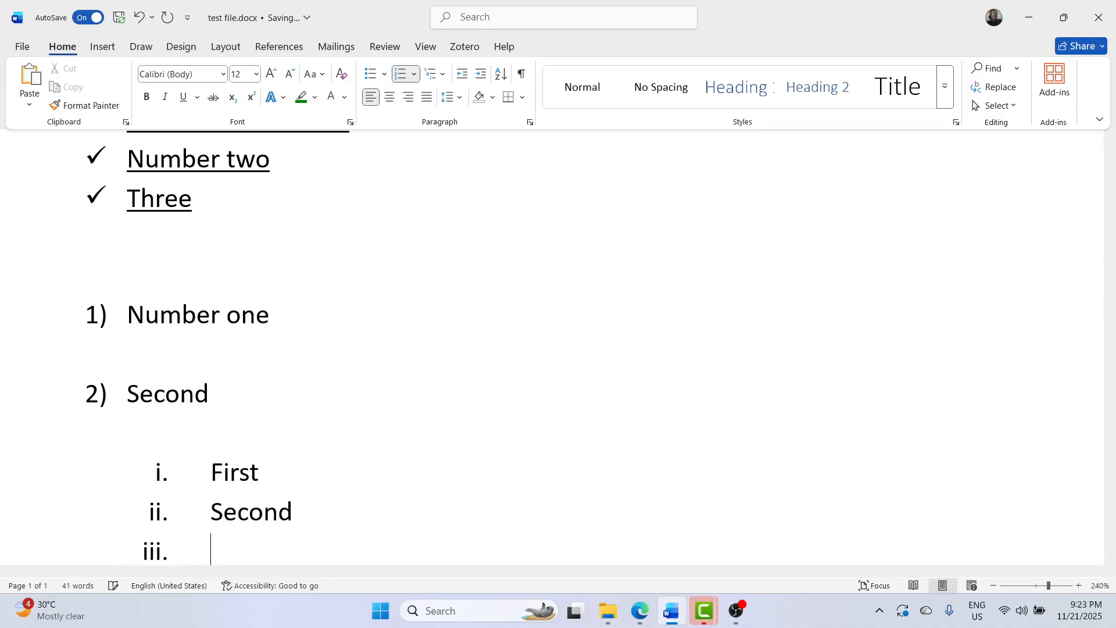
{"action": "type", "text": "third"}
{"action": "key", "text": "Return"}
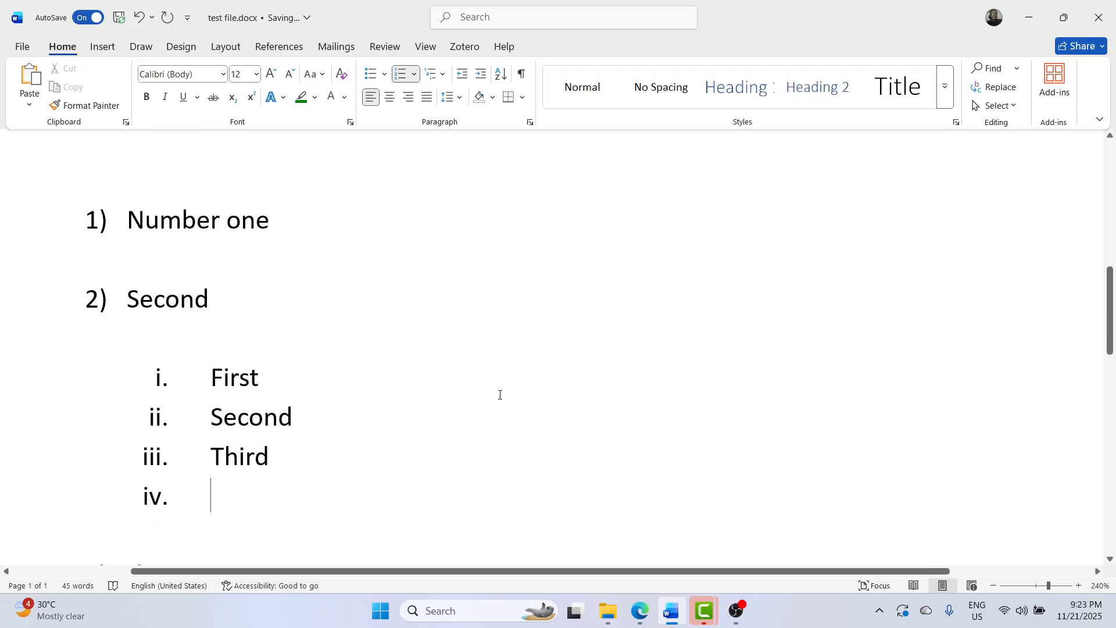
- Demote the empty item after "Third" by one list level and look through the multilevel list formats
{"action": "key", "text": "Tab"}
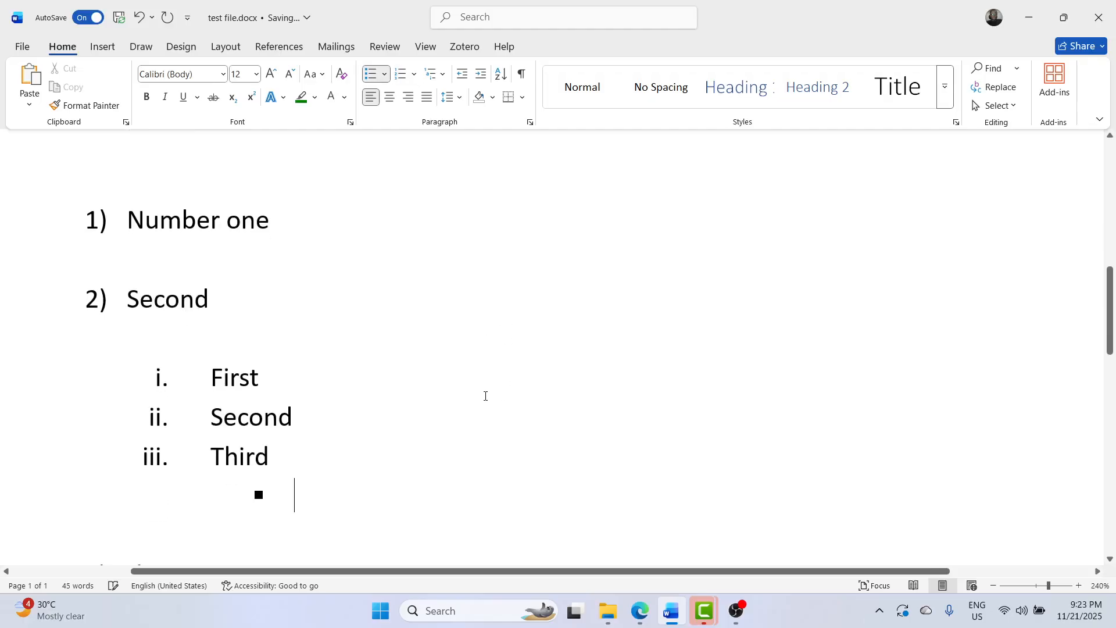
{"action": "scroll", "coordinate": [486, 396], "scroll_direction": "down", "scroll_amount": 3}
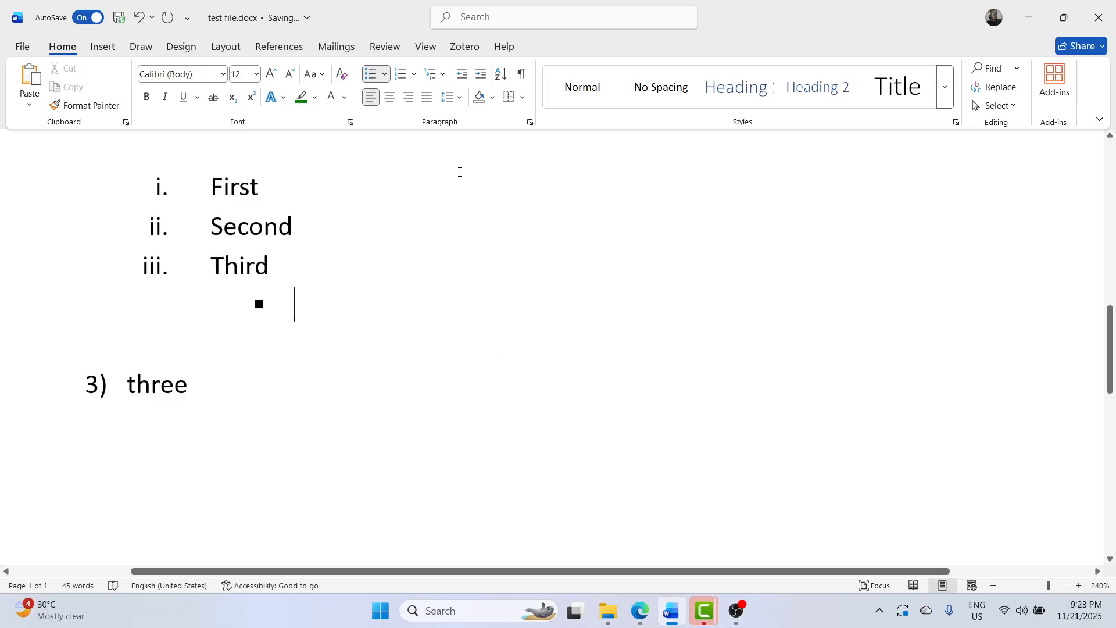
{"action": "left_click", "coordinate": [445, 77]}
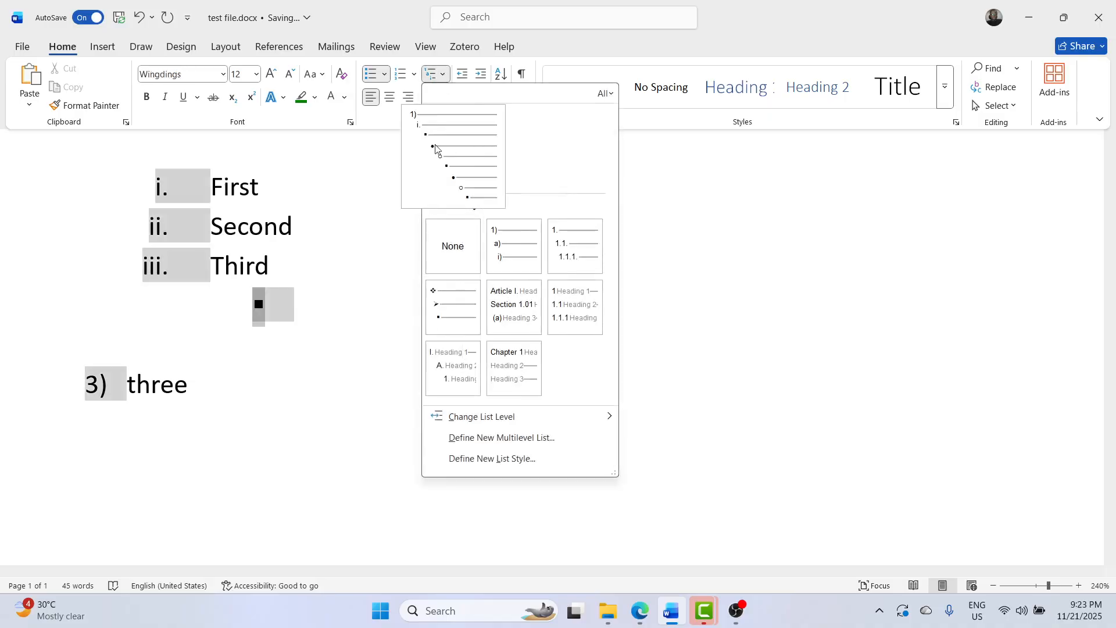
{"action": "mouse_move", "coordinate": [549, 263]}
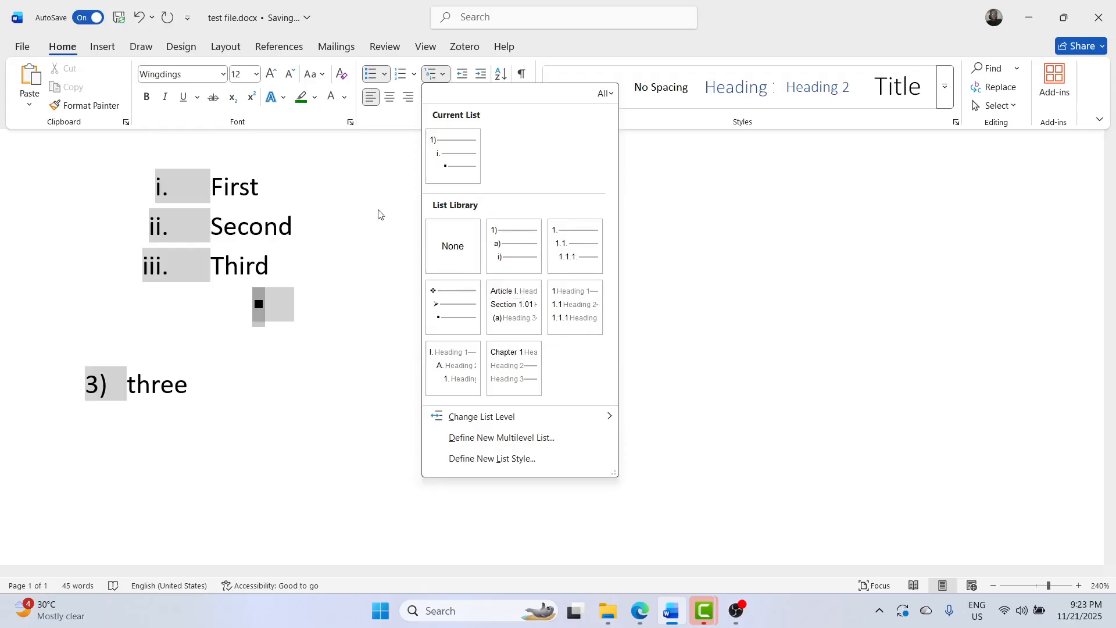
{"action": "left_click", "coordinate": [382, 274]}
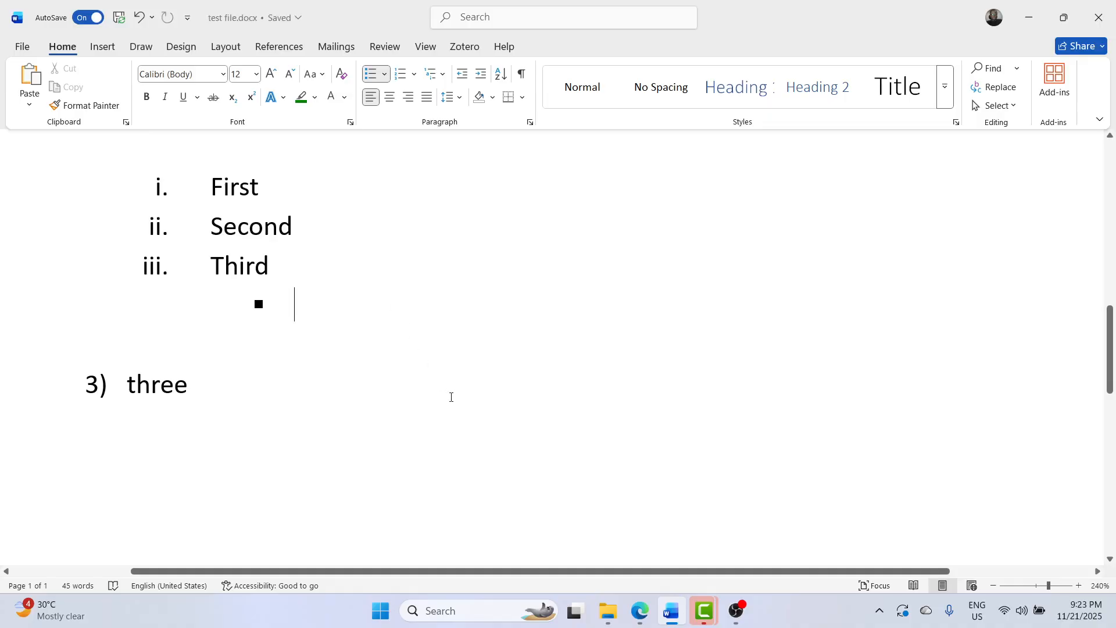
- Delete all the content of the document and turn off italic for the new text
{"action": "scroll", "coordinate": [451, 397], "scroll_direction": "up", "scroll_amount": 2}
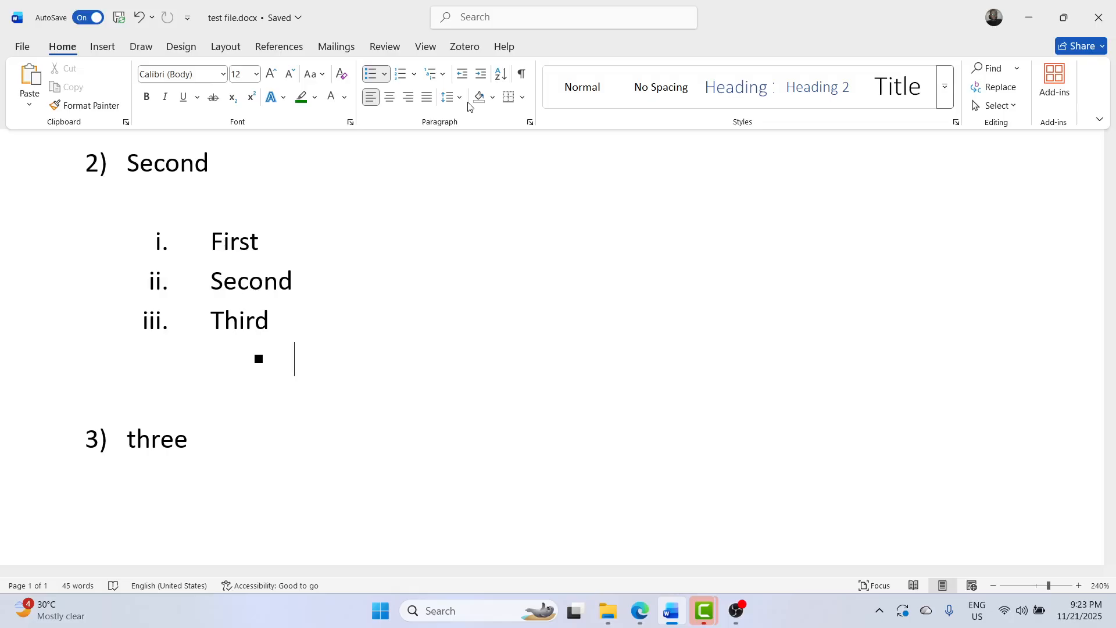
{"action": "scroll", "coordinate": [308, 331], "scroll_direction": "up", "scroll_amount": 15}
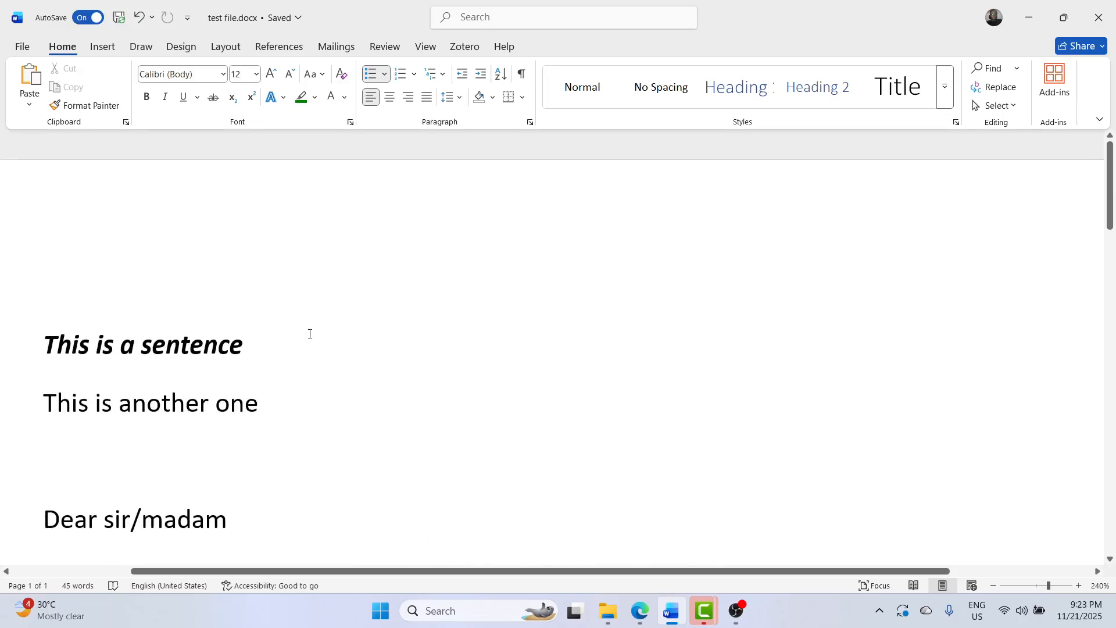
{"action": "scroll", "coordinate": [310, 333], "scroll_direction": "down", "scroll_amount": 12}
{"action": "key", "text": "ctrl+a"}
{"action": "key", "text": "BackSpace"}
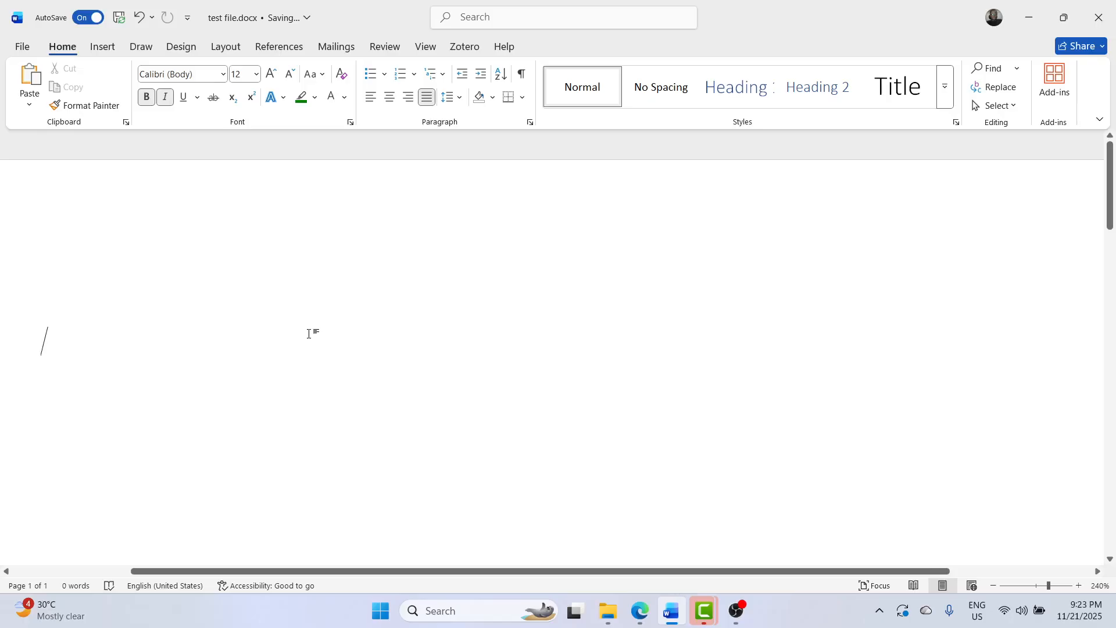
{"action": "key", "text": "ctrl+i"}
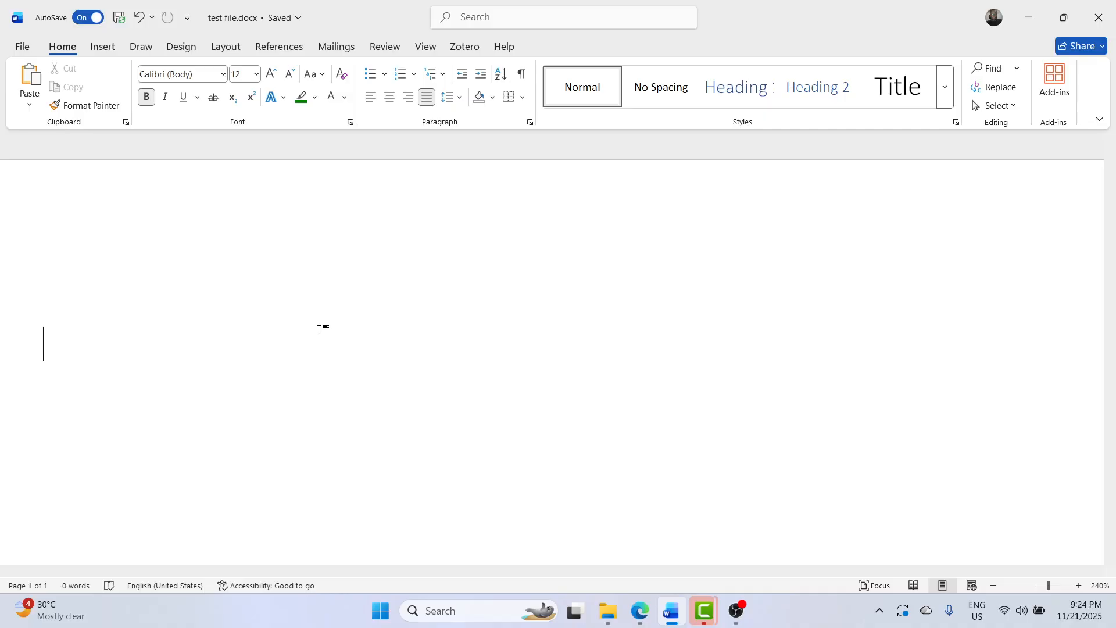
- Write the first bold paragraph "This is my paragraph. And it's a long text"
{"action": "type", "text": "This is m"}
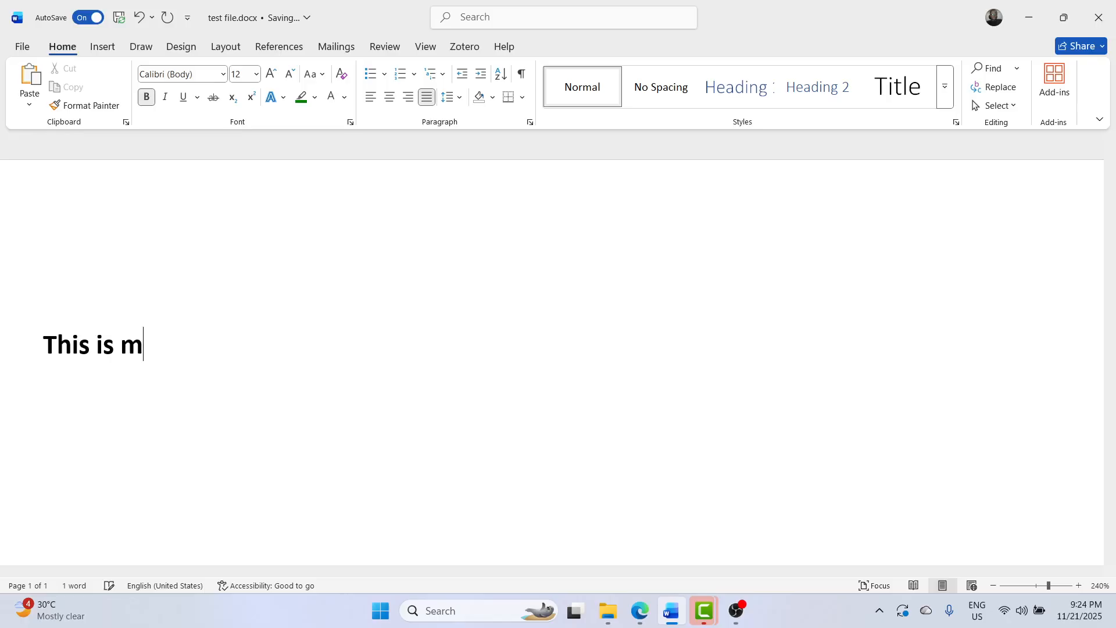
{"action": "type", "text": "y paragraph"}
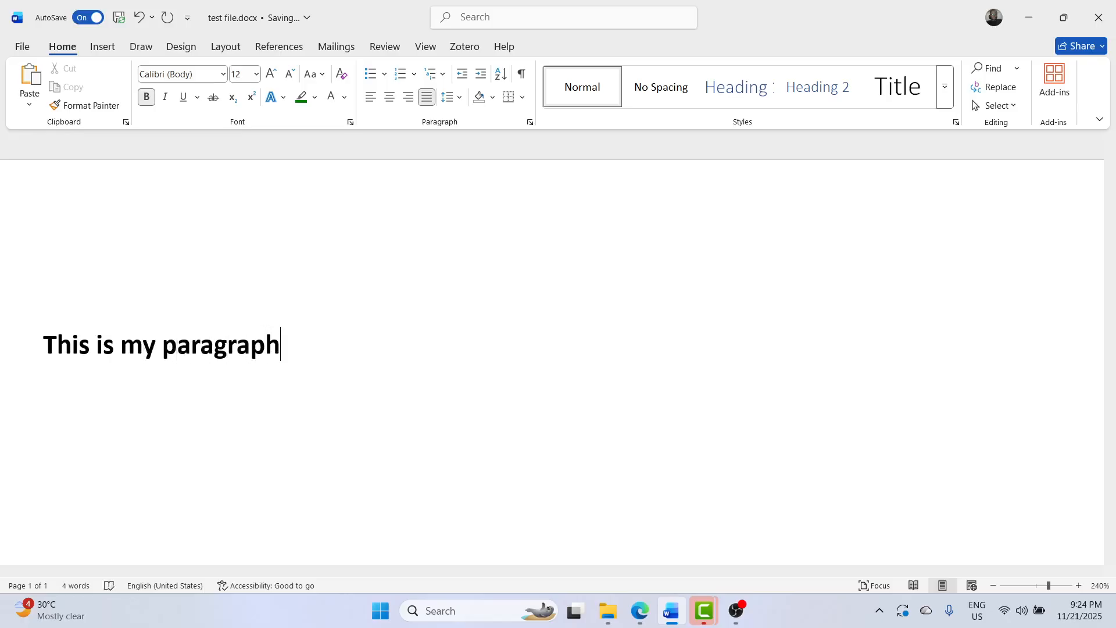
{"action": "type", "text": ". And it's a "}
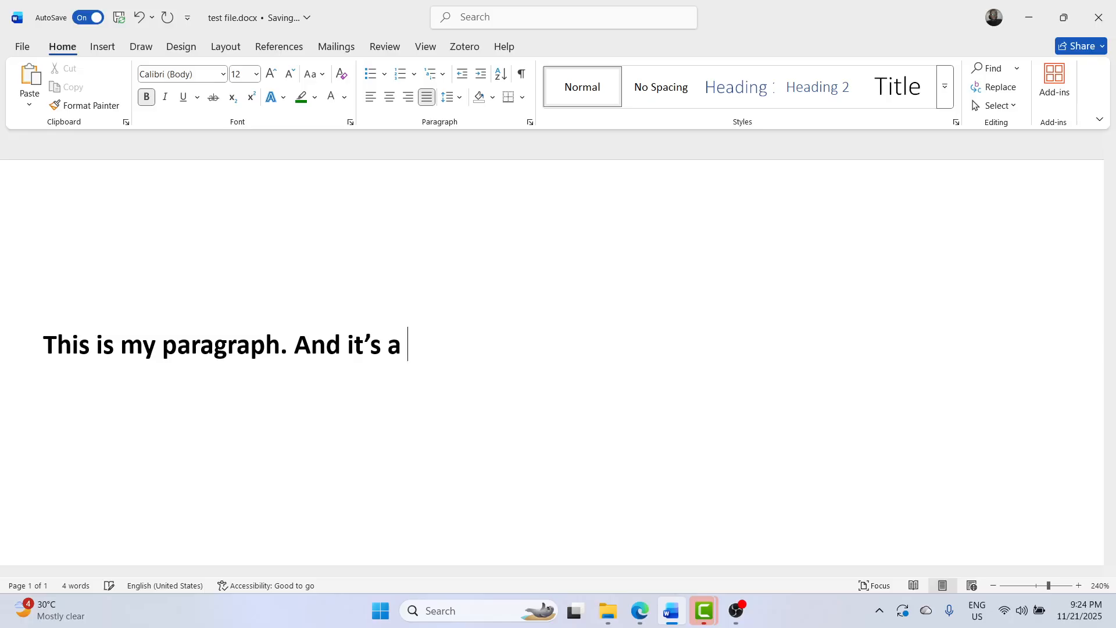
{"action": "type", "text": "long tex"}
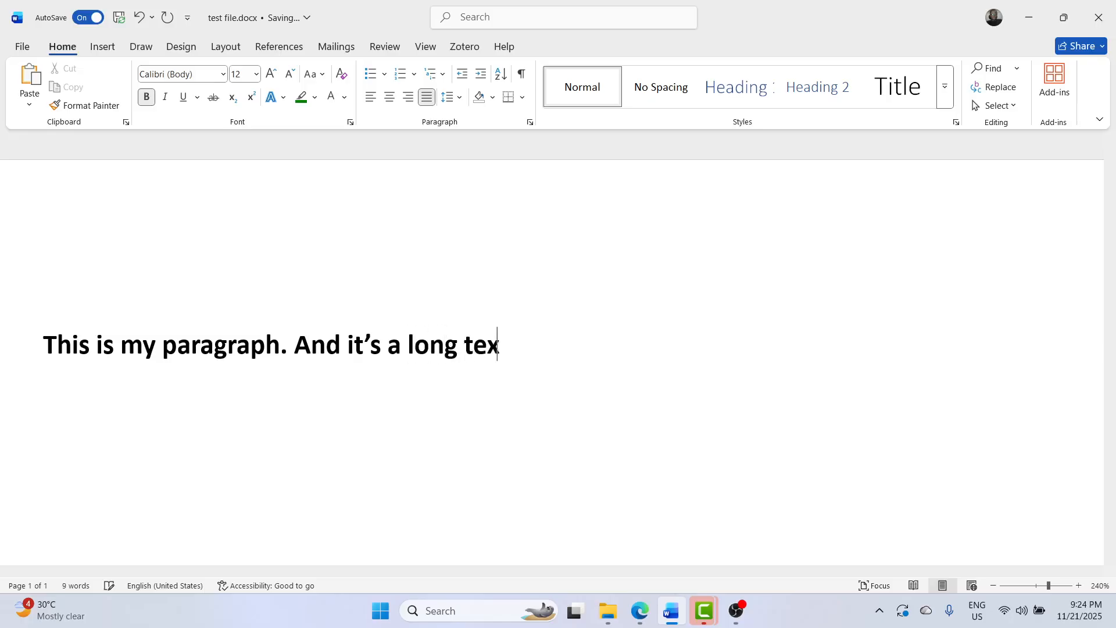
{"action": "type", "text": "t"}
- Write the second paragraph "This is my second paragraph and it's also long" below the first
{"action": "key", "text": "Return"}
{"action": "type", "text": "This is my "}
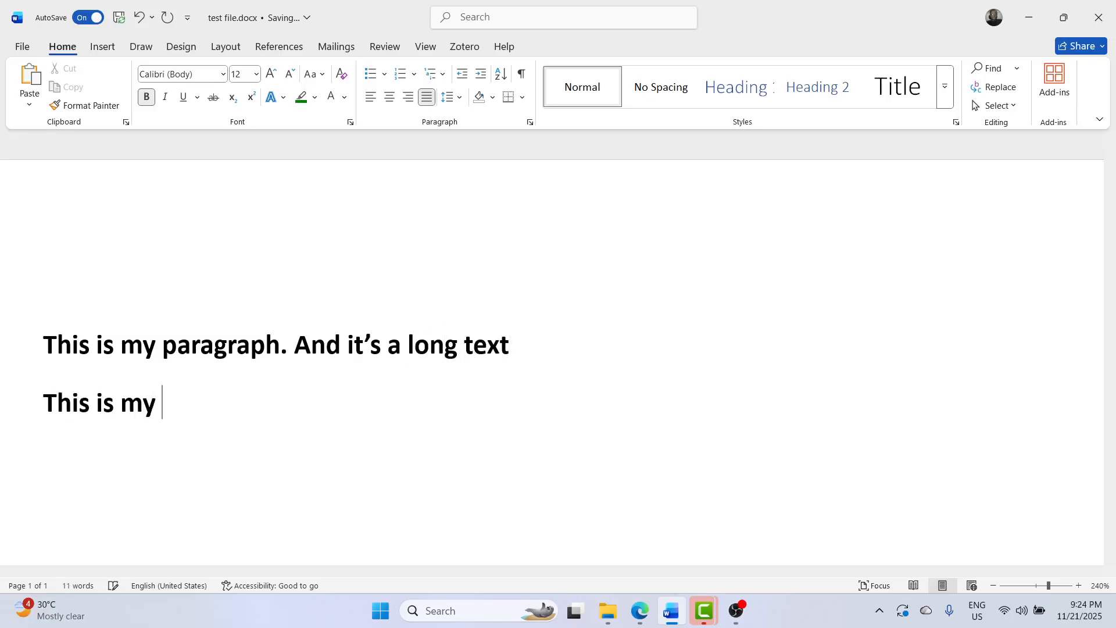
{"action": "type", "text": "second parapg"}
{"action": "key", "text": "BackSpace"}
{"action": "key", "text": "BackSpace"}
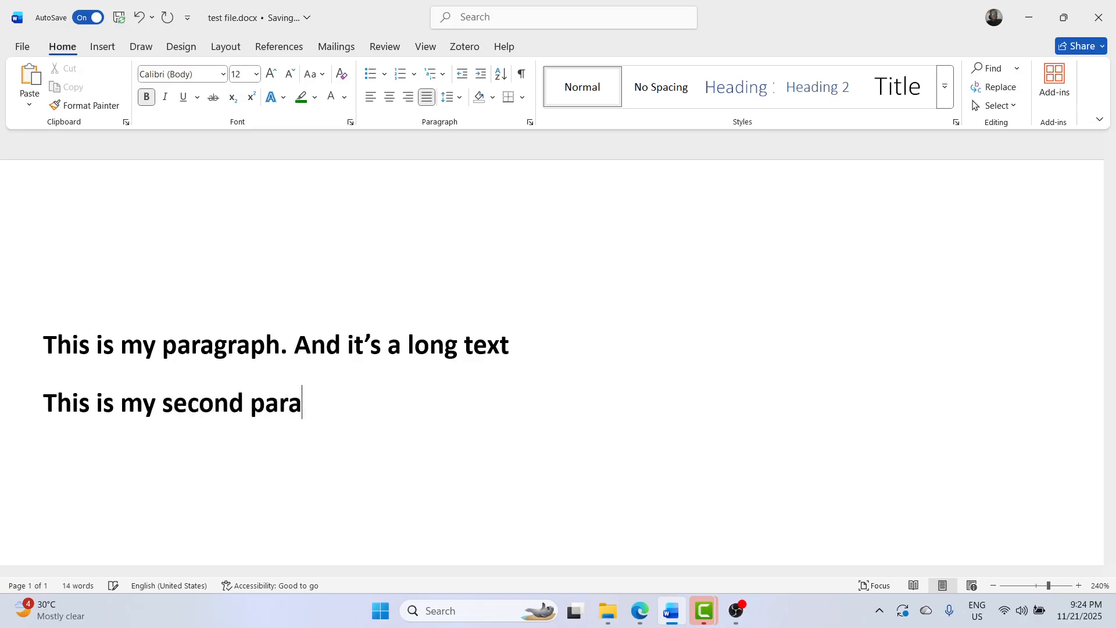
{"action": "type", "text": "graph and it's"}
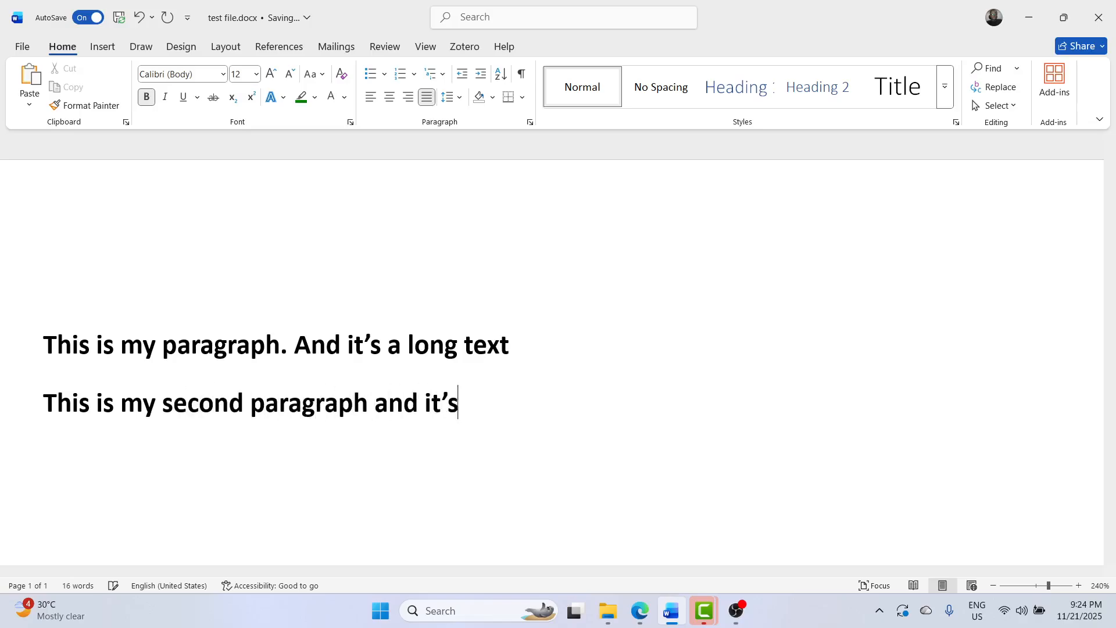
{"action": "type", "text": " also long"}
{"action": "key", "text": "Return"}
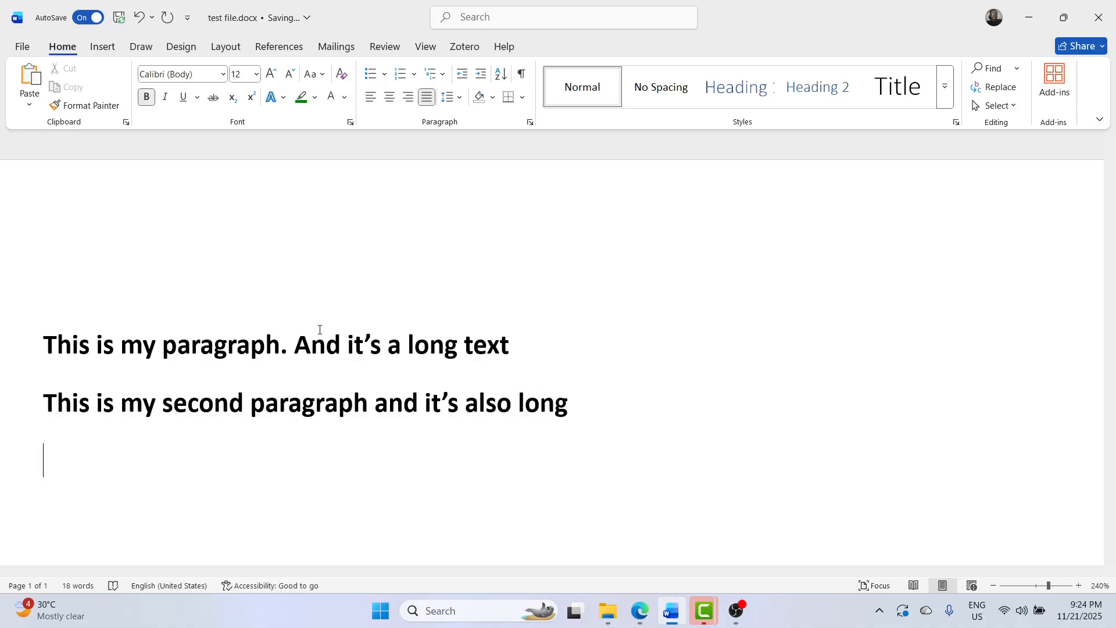
- Write the third paragraph "Third paragraph here." and start a new line after it
{"action": "type", "text": "Third paragra"}
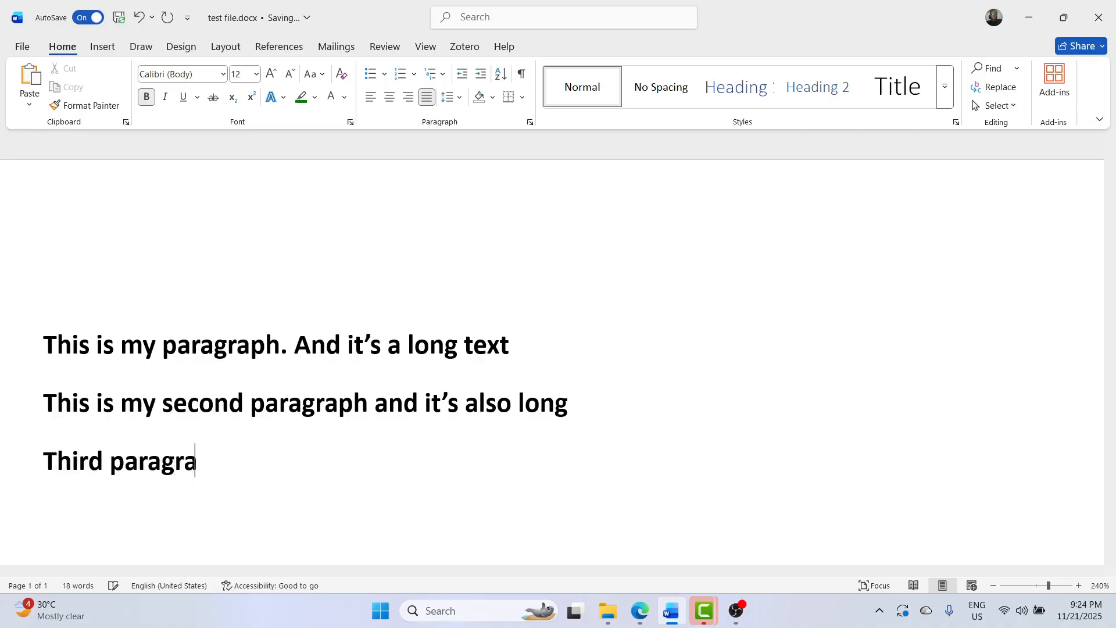
{"action": "type", "text": "ph here."}
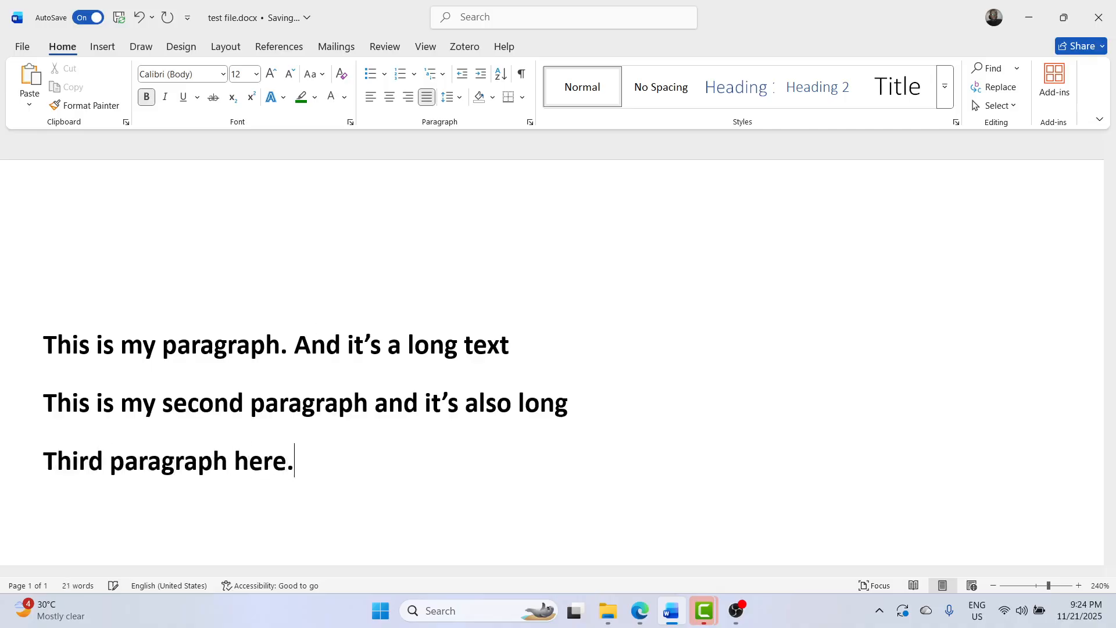
{"action": "key", "text": "Return"}
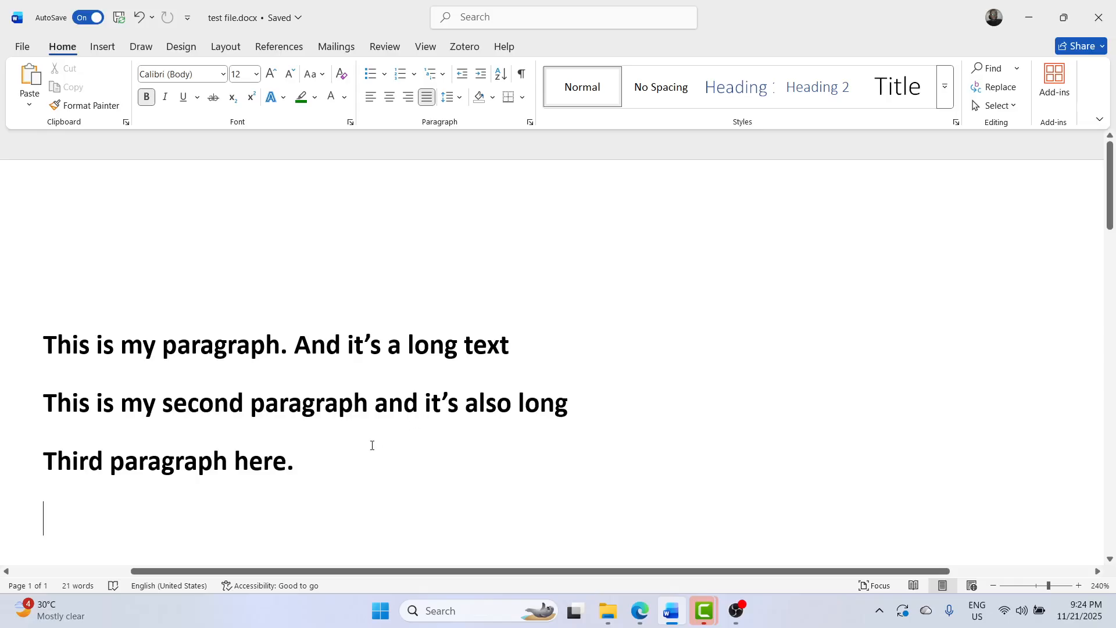
- Set the line spacing of all three paragraphs to 1.5
{"action": "left_click_drag", "start_coordinate": [309, 469], "coordinate": [61, 366]}
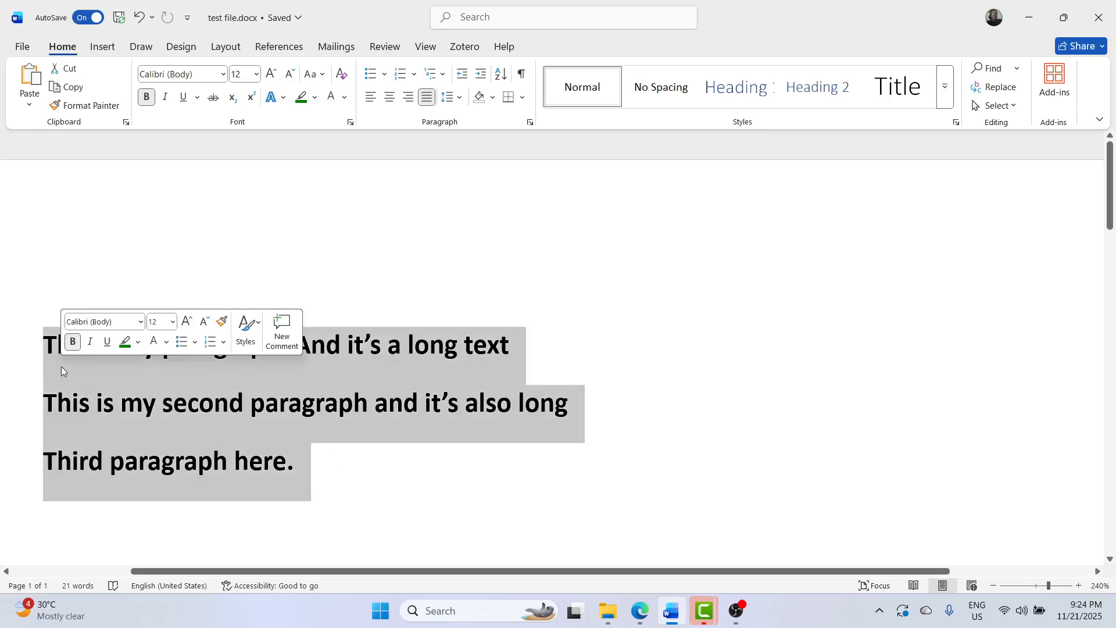
{"action": "left_click", "coordinate": [137, 434]}
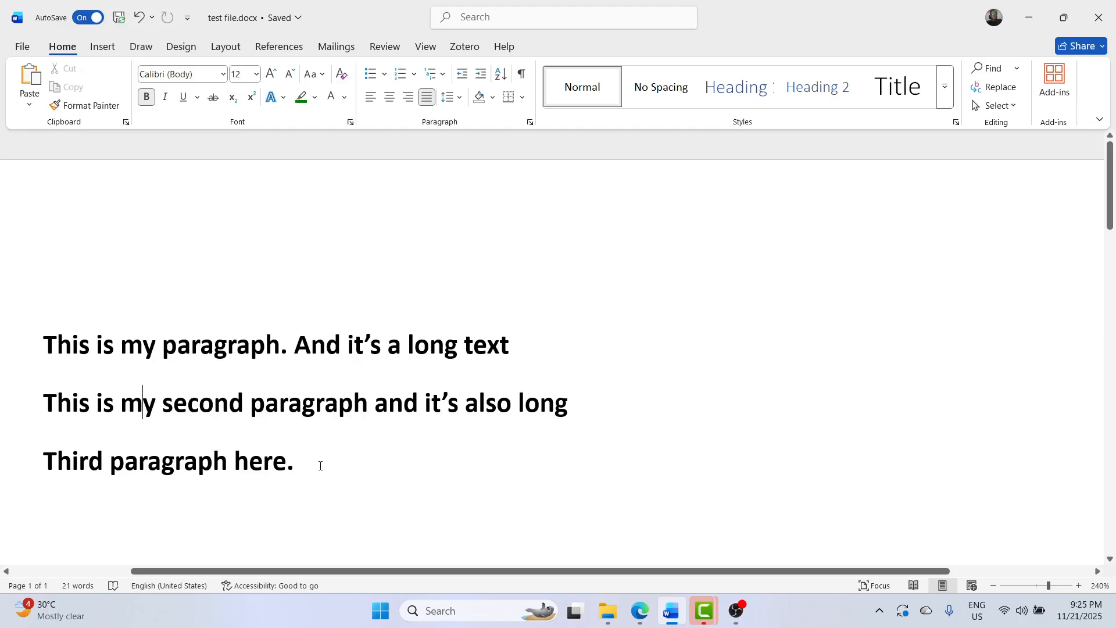
{"action": "left_click_drag", "start_coordinate": [320, 465], "coordinate": [43, 348]}
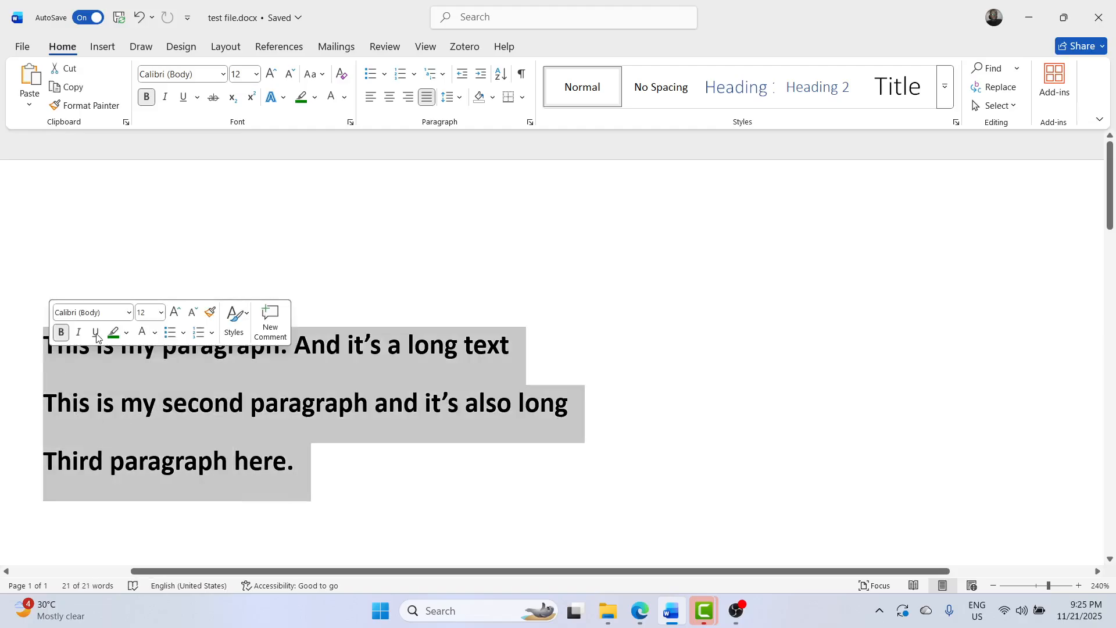
{"action": "left_click", "coordinate": [450, 100]}
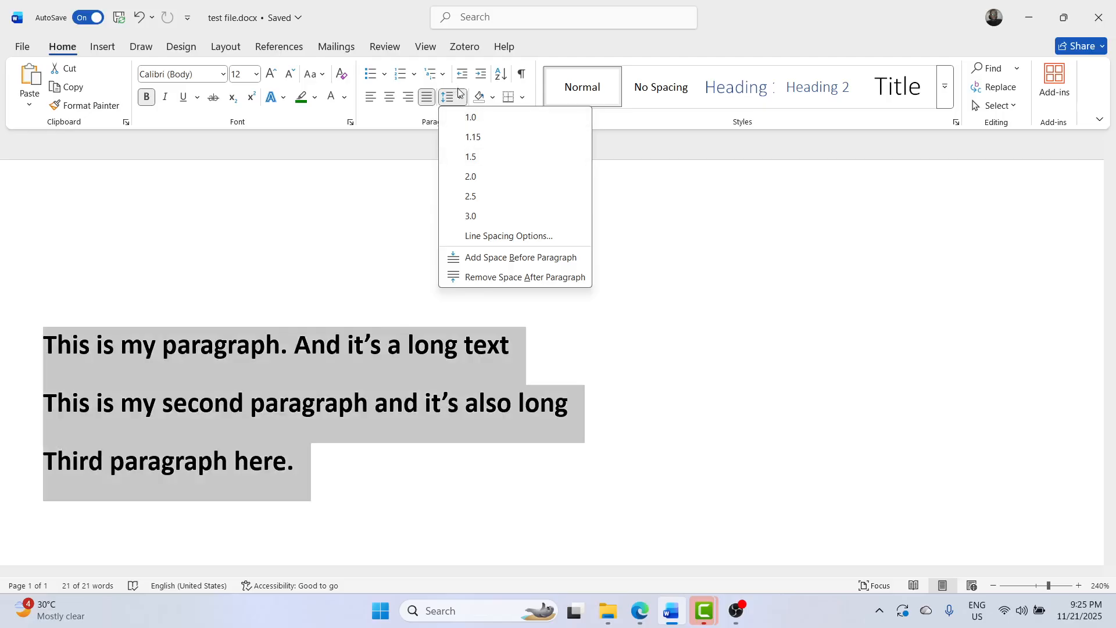
{"action": "left_click", "coordinate": [477, 156]}
{"action": "scroll", "coordinate": [439, 364], "scroll_direction": "down", "scroll_amount": 4}
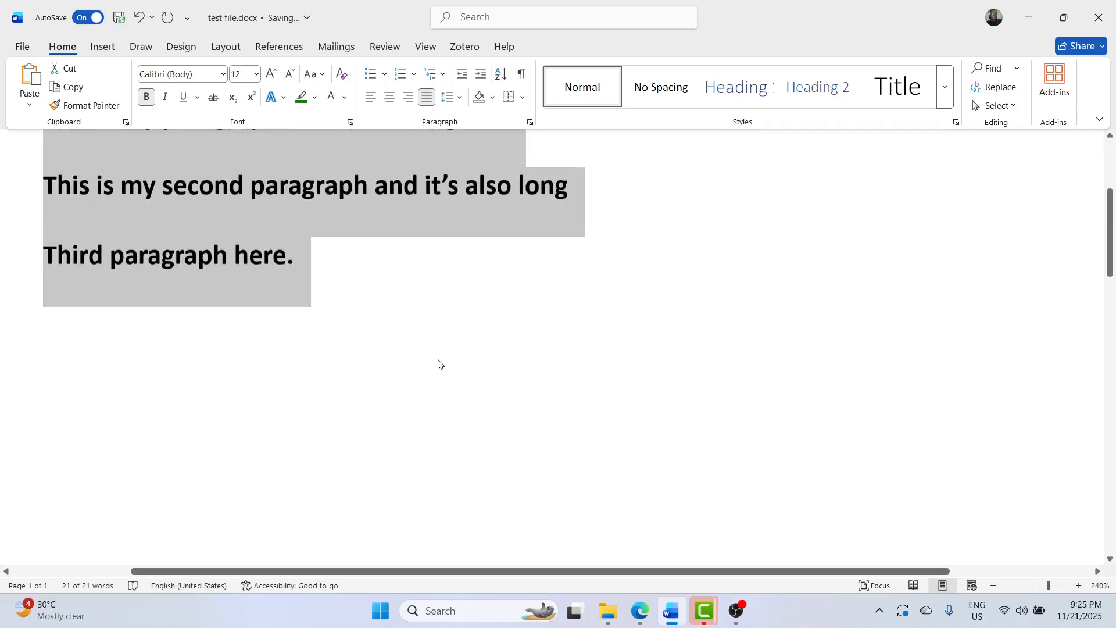
{"action": "scroll", "coordinate": [439, 364], "scroll_direction": "up", "scroll_amount": 3}
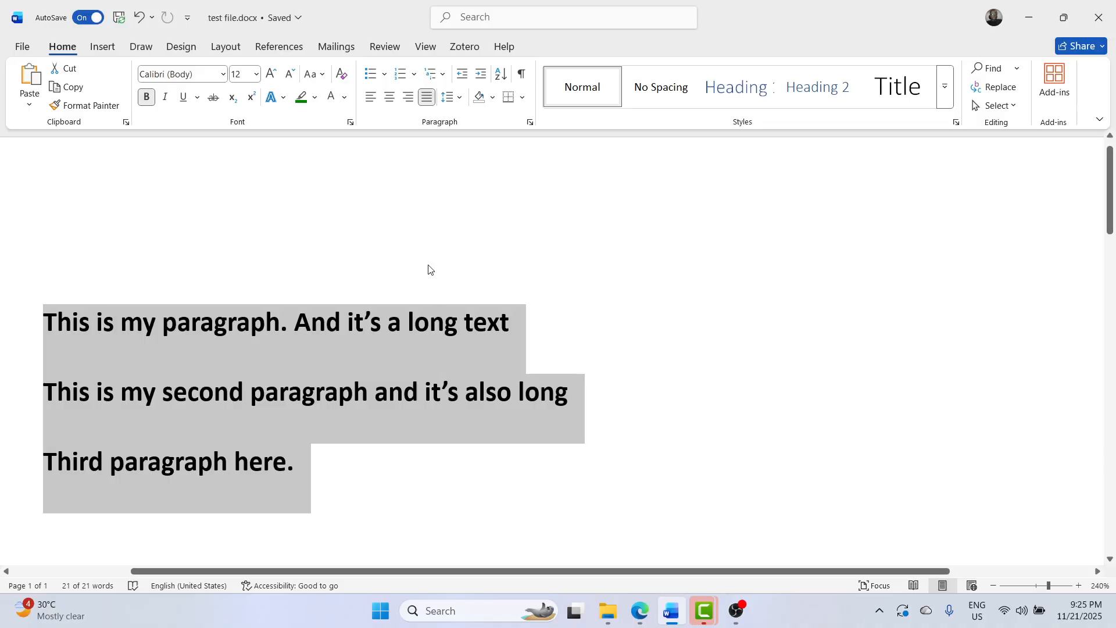
- Look through the shading colors for the three paragraphs without applying one
{"action": "left_click", "coordinate": [490, 97]}
{"action": "left_click", "coordinate": [490, 98]}
{"action": "left_click", "coordinate": [491, 97]}
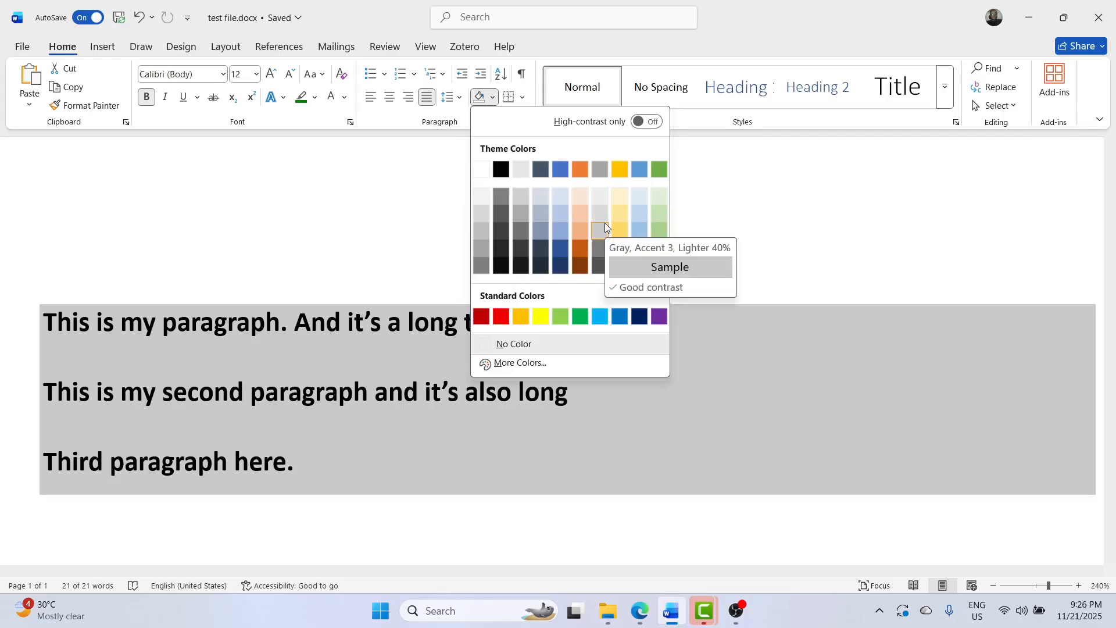
{"action": "left_click", "coordinate": [291, 340]}
{"action": "left_click", "coordinate": [291, 342]}
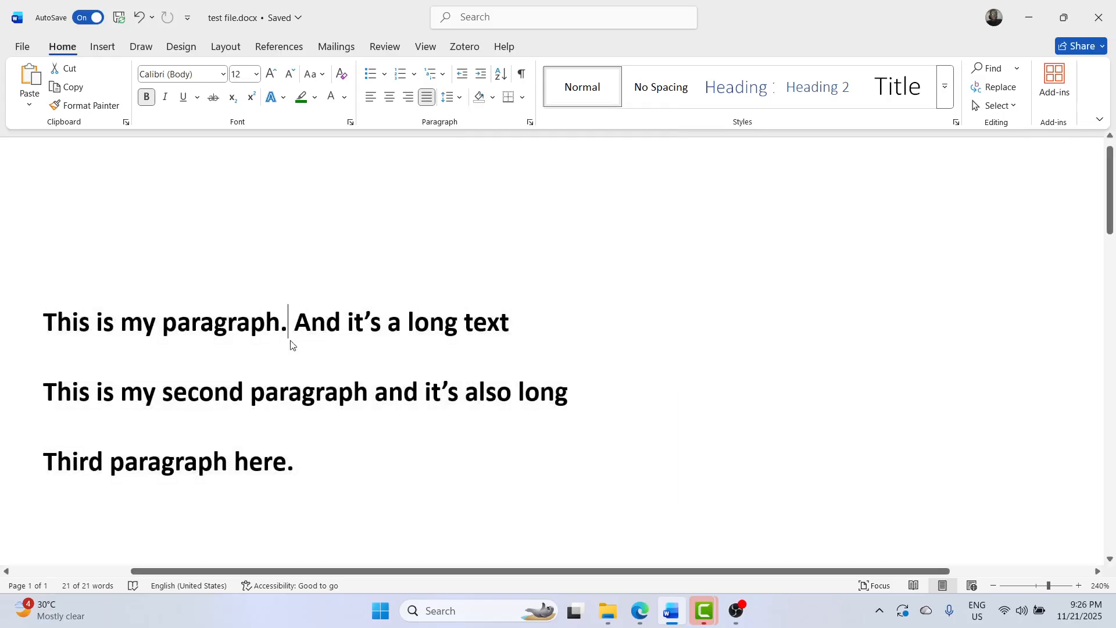
{"action": "left_click_drag", "start_coordinate": [290, 341], "coordinate": [310, 331]}
- Shade the whole first paragraph dark green and add the sample text "lkjkklklklklml" at its end
{"action": "double_click", "coordinate": [205, 329]}
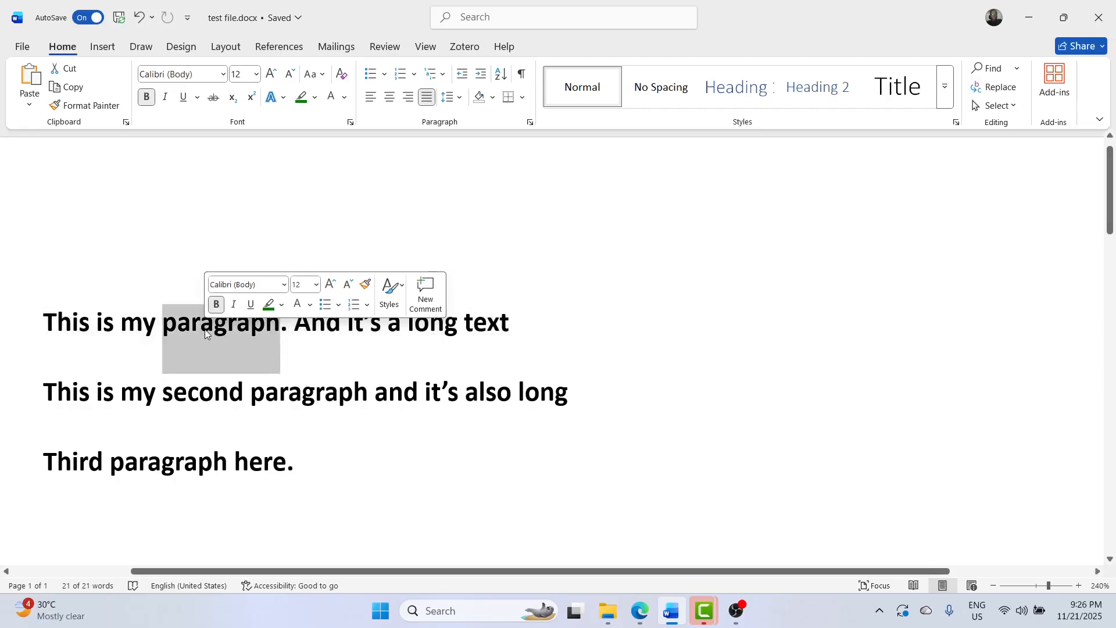
{"action": "triple_click", "coordinate": [205, 332]}
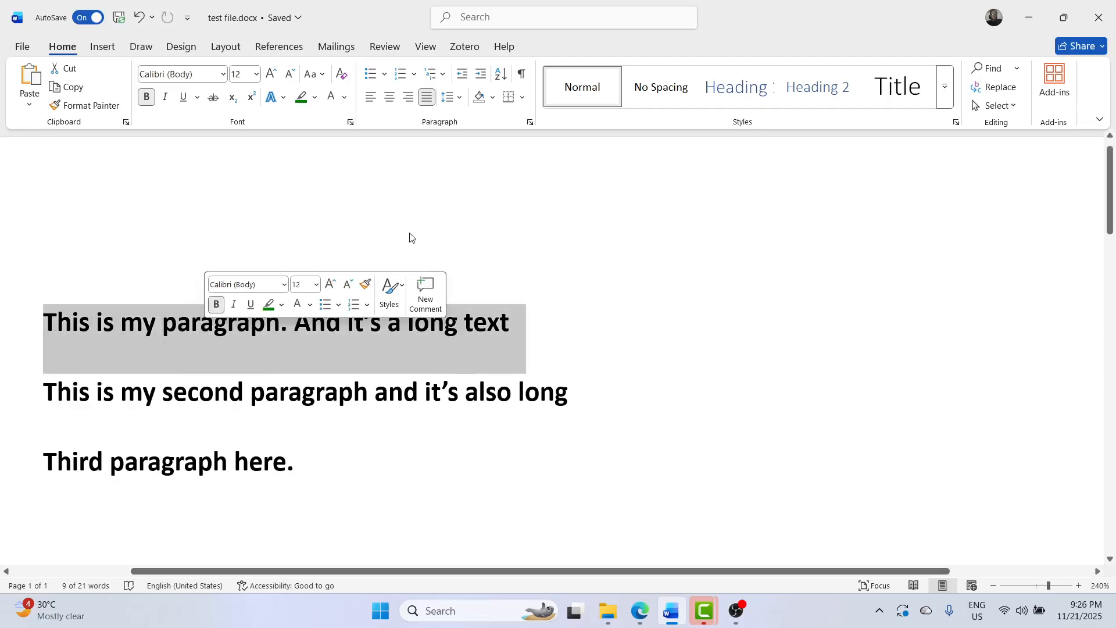
{"action": "left_click", "coordinate": [493, 98]}
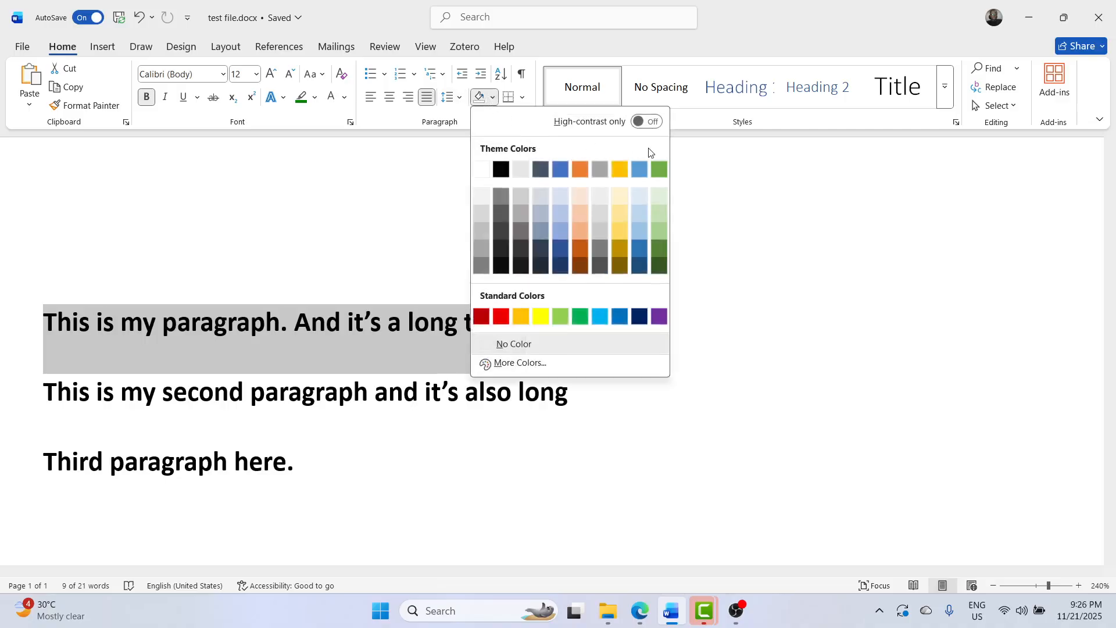
{"action": "left_click", "coordinate": [664, 253]}
{"action": "left_click", "coordinate": [525, 330]}
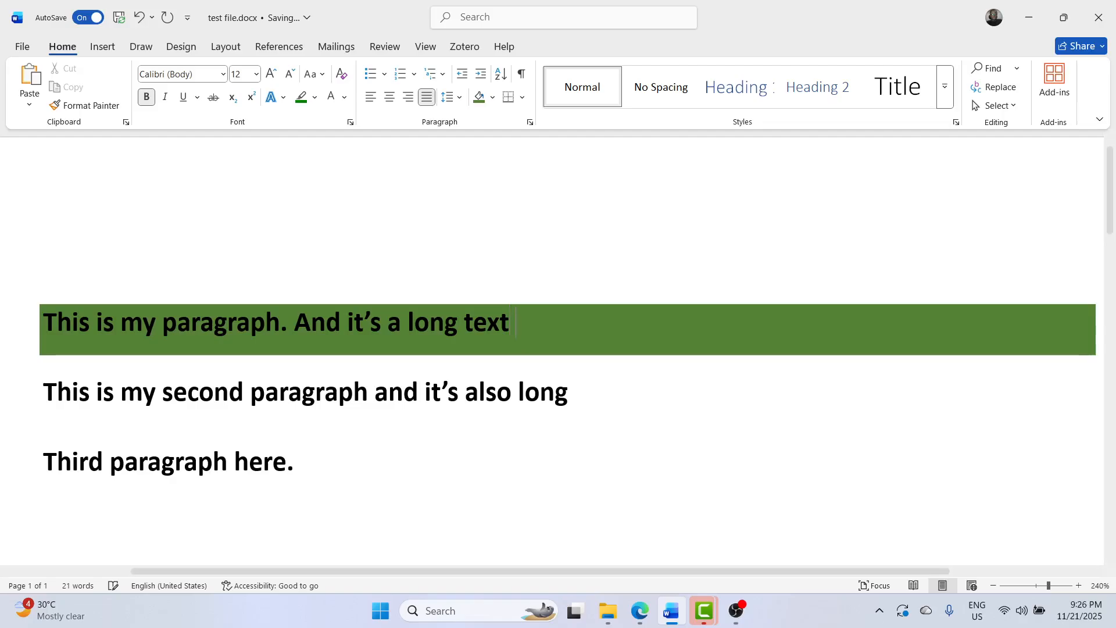
{"action": "type", "text": "lkjkklklklklml"}
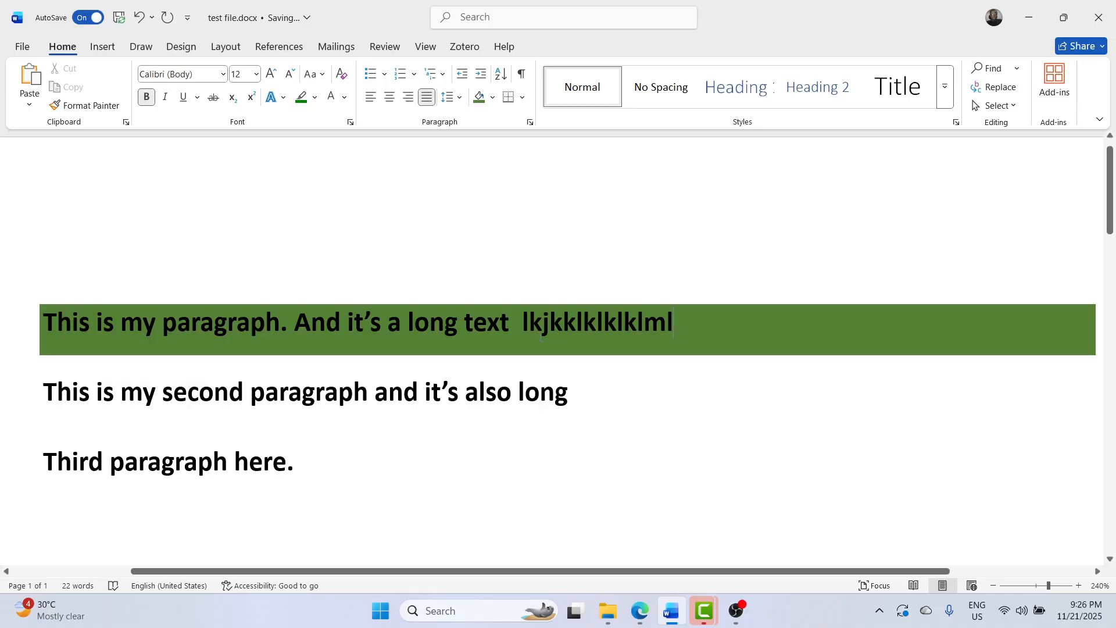
- Try a light gray font color on the nonsense word ending the first paragraph, and undo it
{"action": "triple_click", "coordinate": [547, 327]}
{"action": "double_click", "coordinate": [546, 328]}
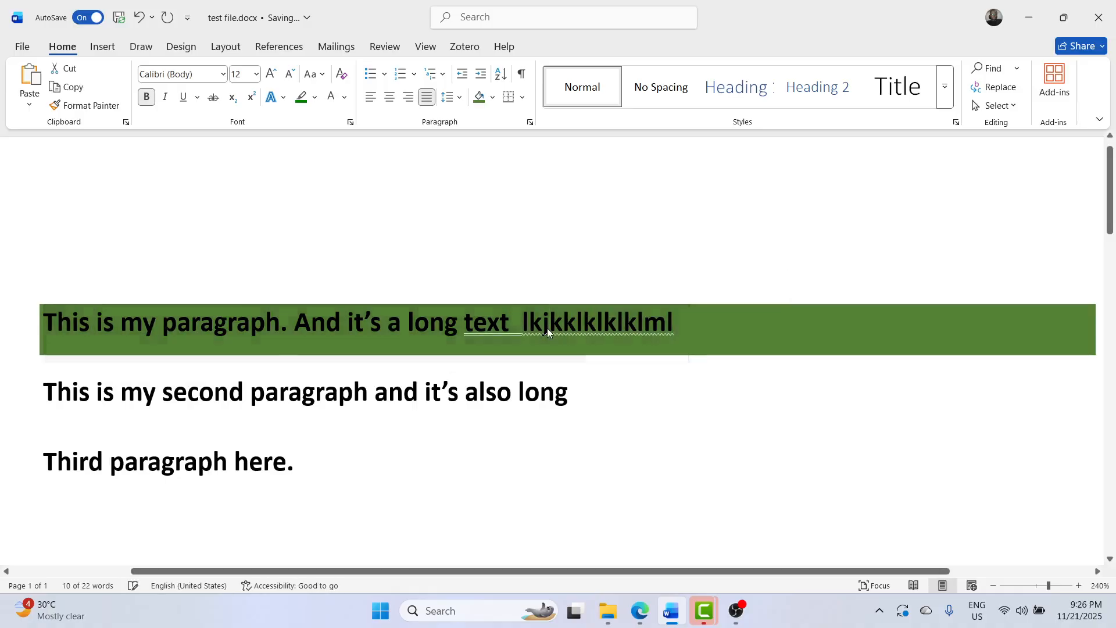
{"action": "left_click", "coordinate": [546, 328]}
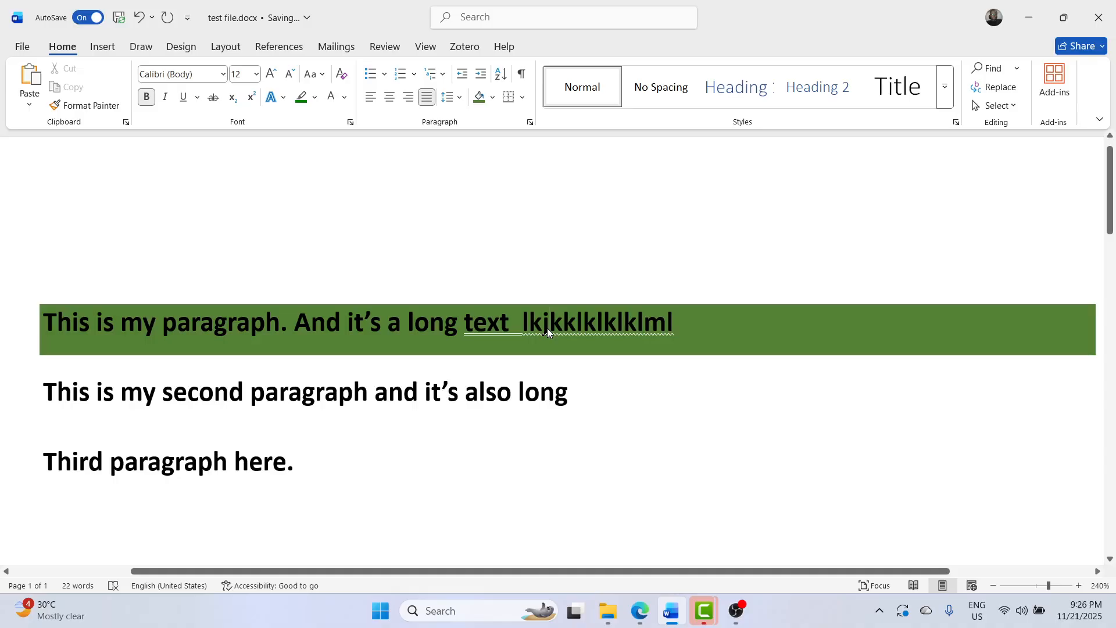
{"action": "double_click", "coordinate": [547, 328]}
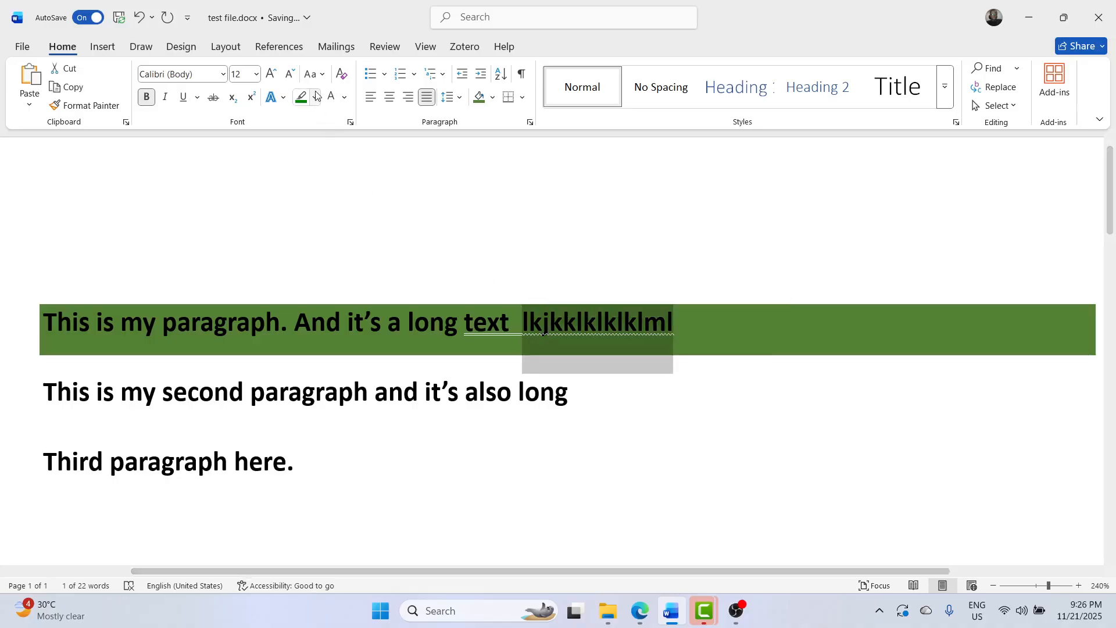
{"action": "left_click", "coordinate": [345, 99]}
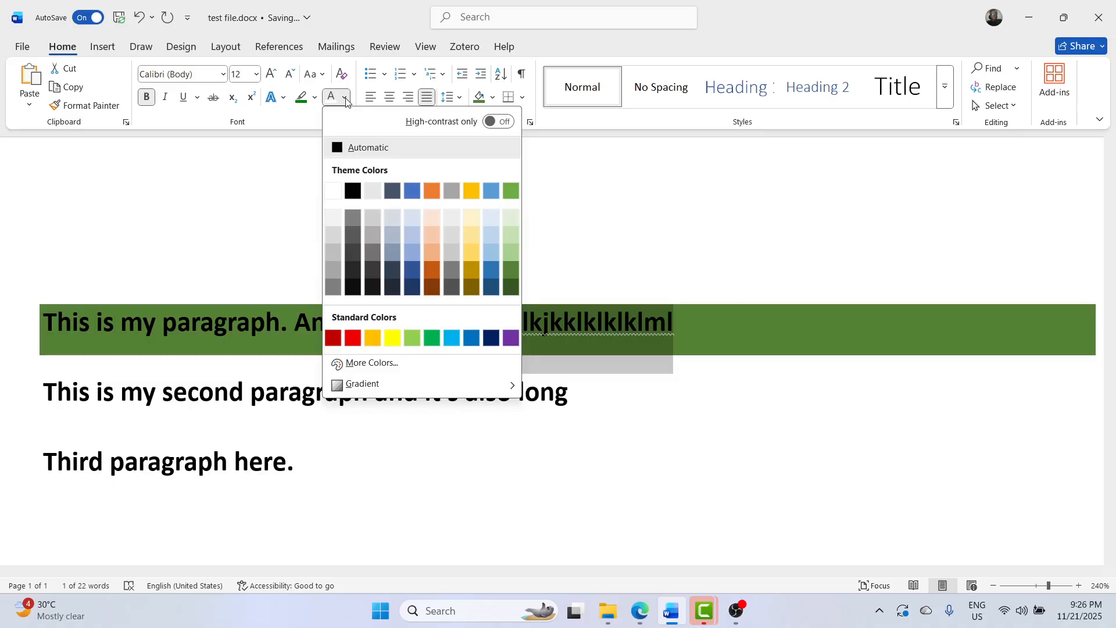
{"action": "left_click", "coordinate": [375, 186]}
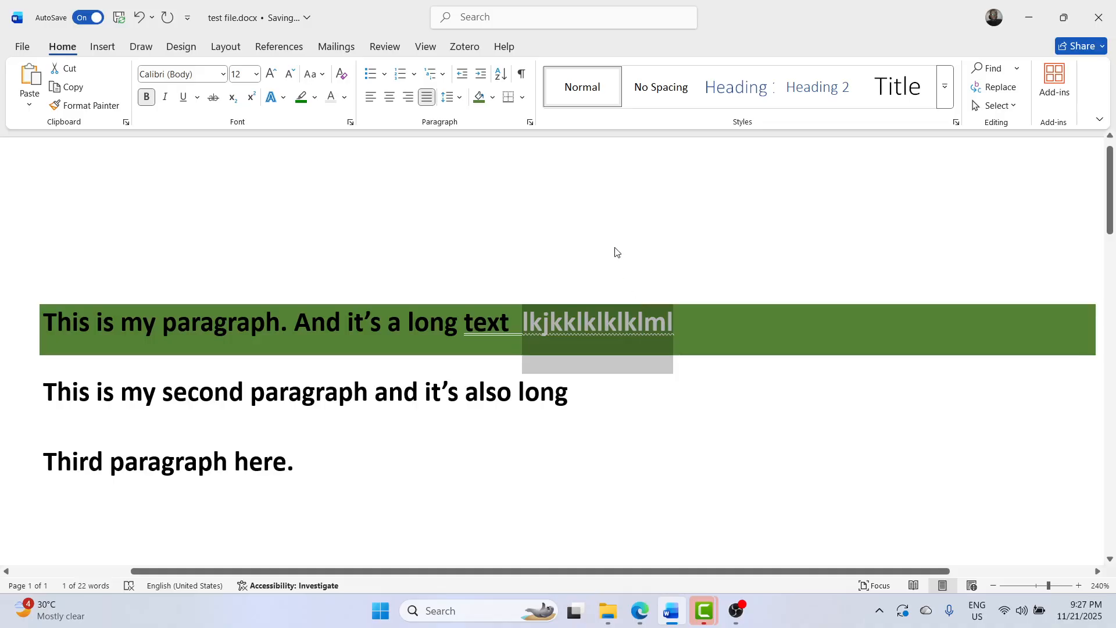
{"action": "left_click", "coordinate": [747, 357]}
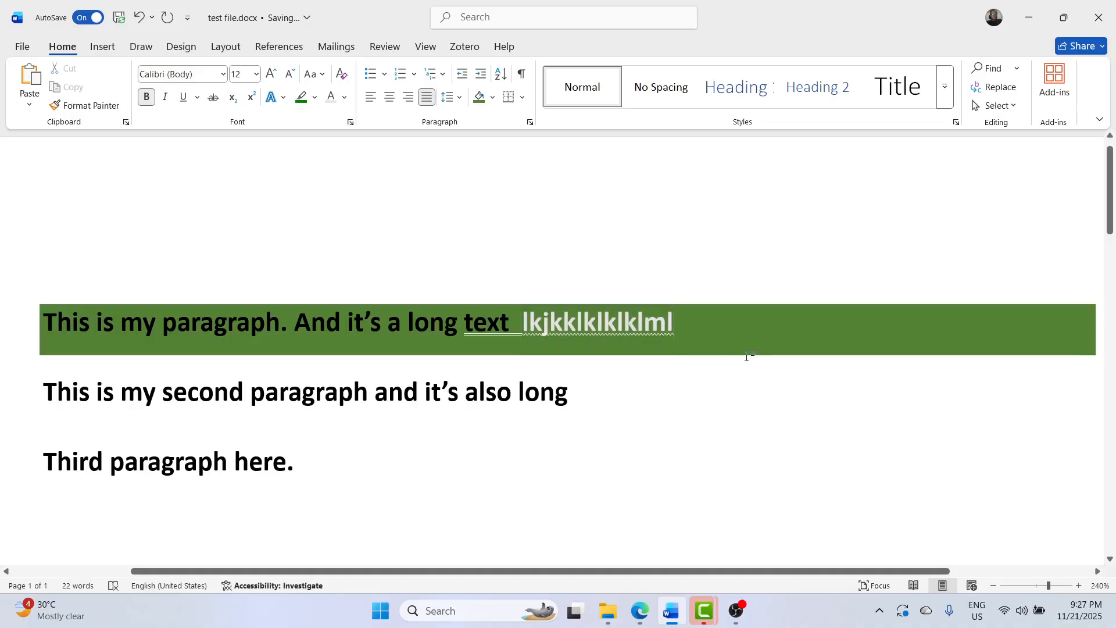
{"action": "double_click", "coordinate": [747, 357]}
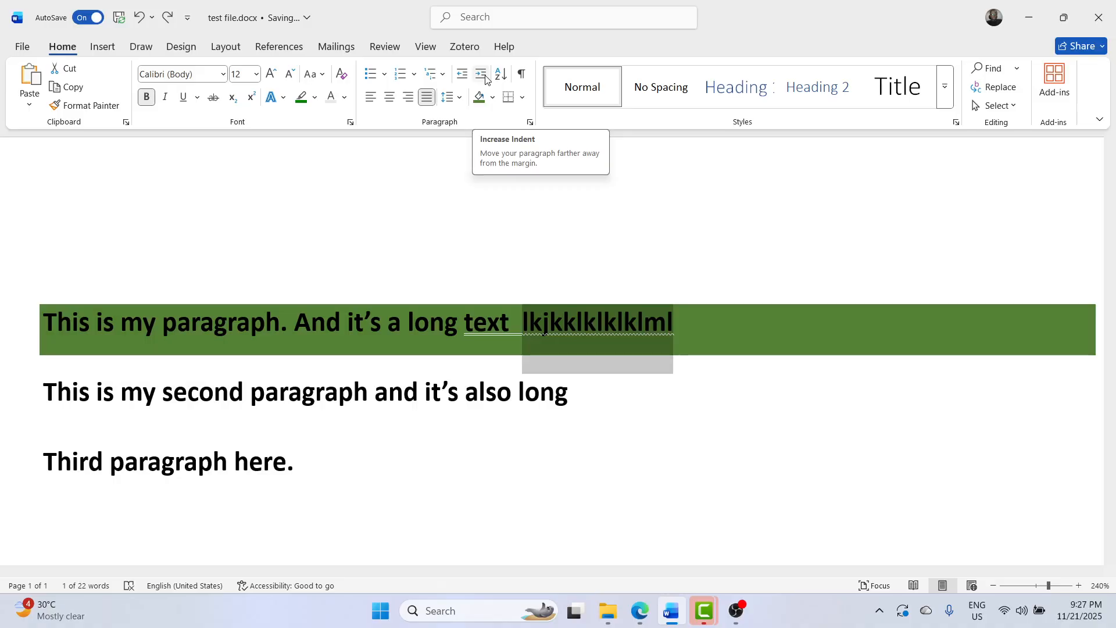
- Add two blank lines after the third paragraph
{"action": "left_click", "coordinate": [458, 504]}
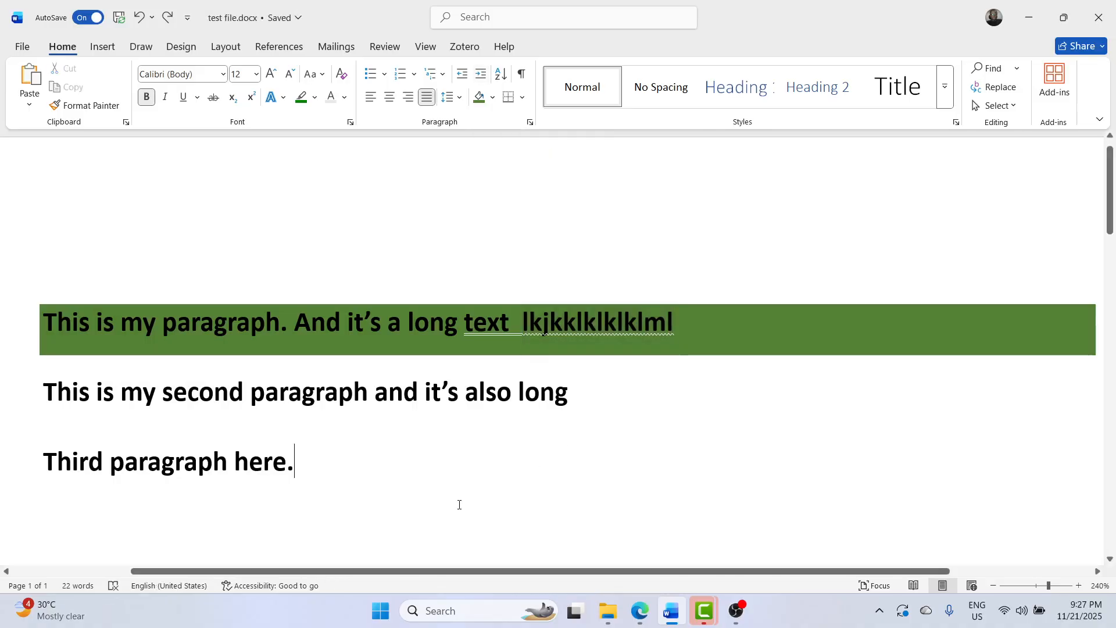
{"action": "key", "text": "Return"}
{"action": "key", "text": "Return"}
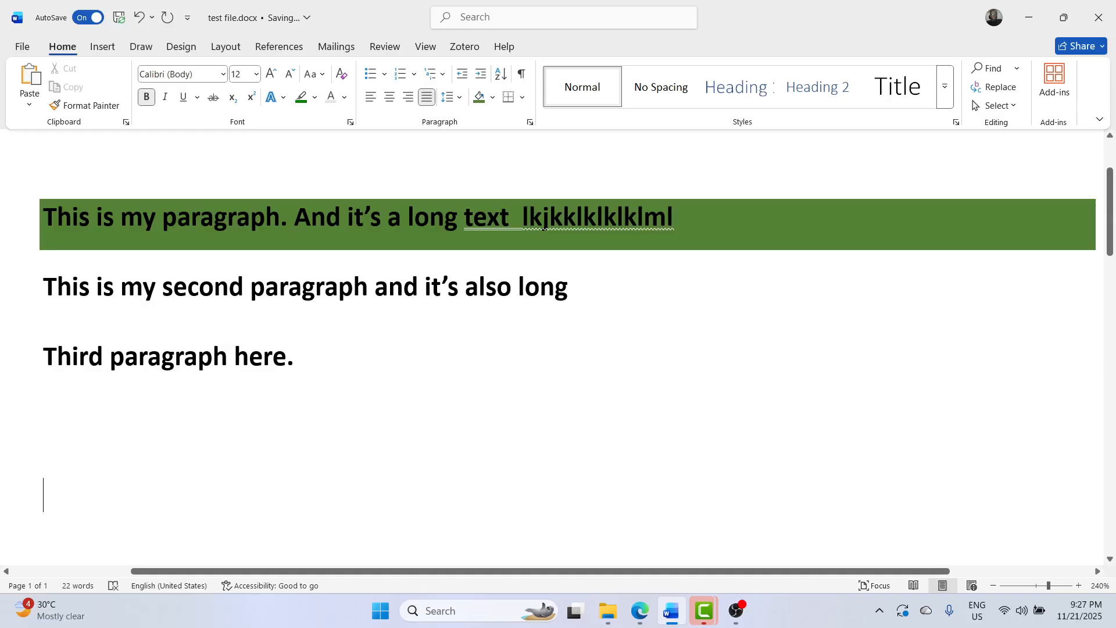
- Increase the indent of the third paragraph by five levels
{"action": "key", "text": "Up"}
{"action": "key", "text": "Up"}
{"action": "key", "text": "Up"}
{"action": "key", "text": "Down"}
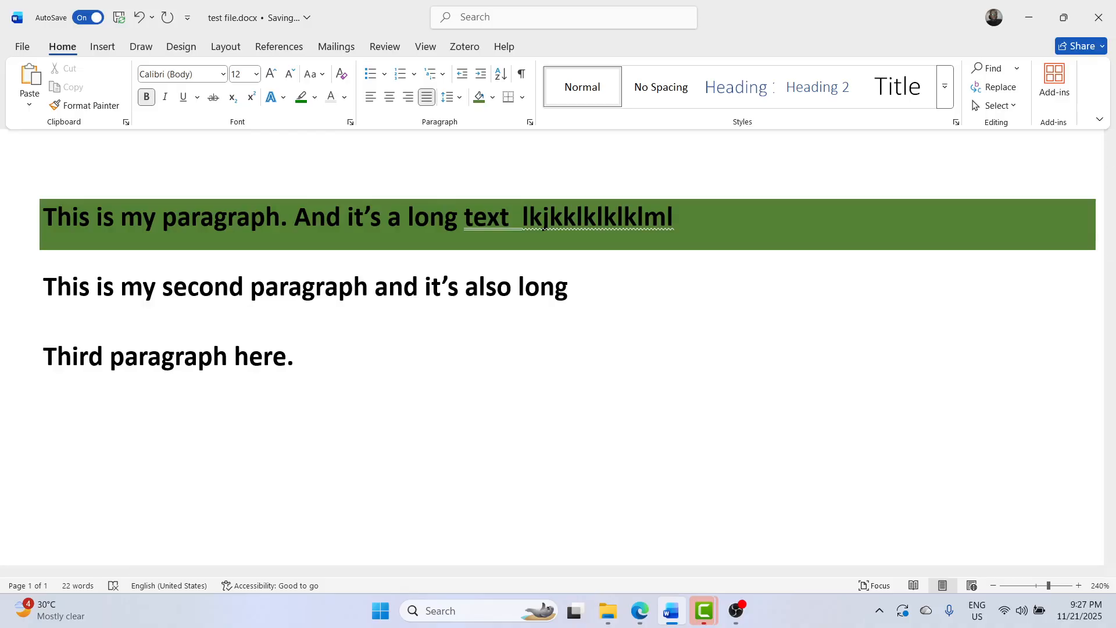
{"action": "left_click", "coordinate": [480, 75]}
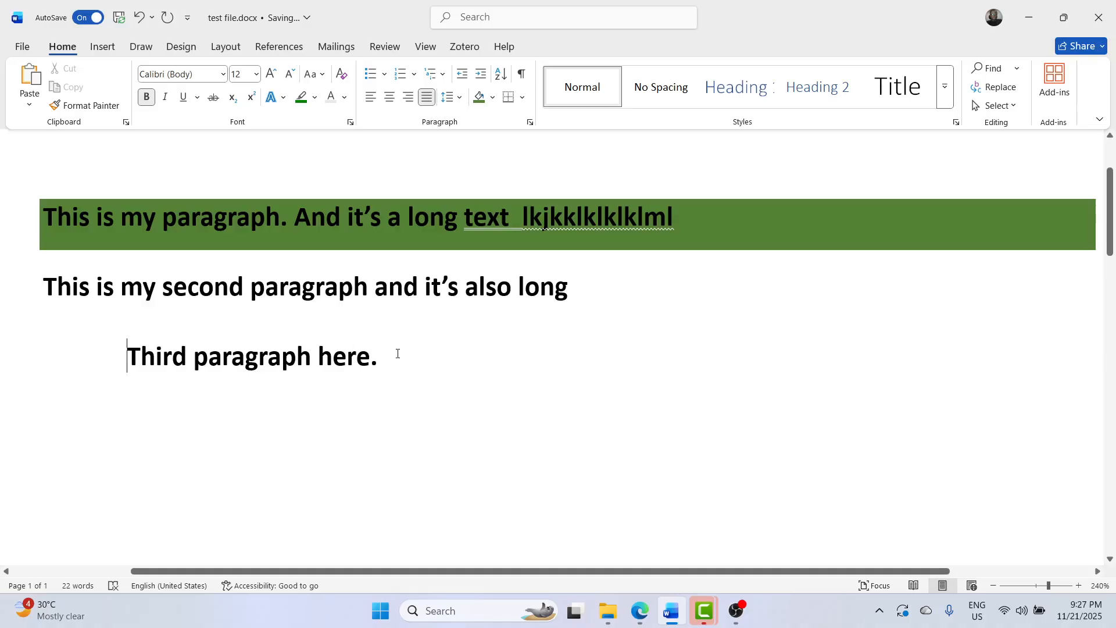
{"action": "left_click_drag", "start_coordinate": [398, 353], "coordinate": [102, 366]}
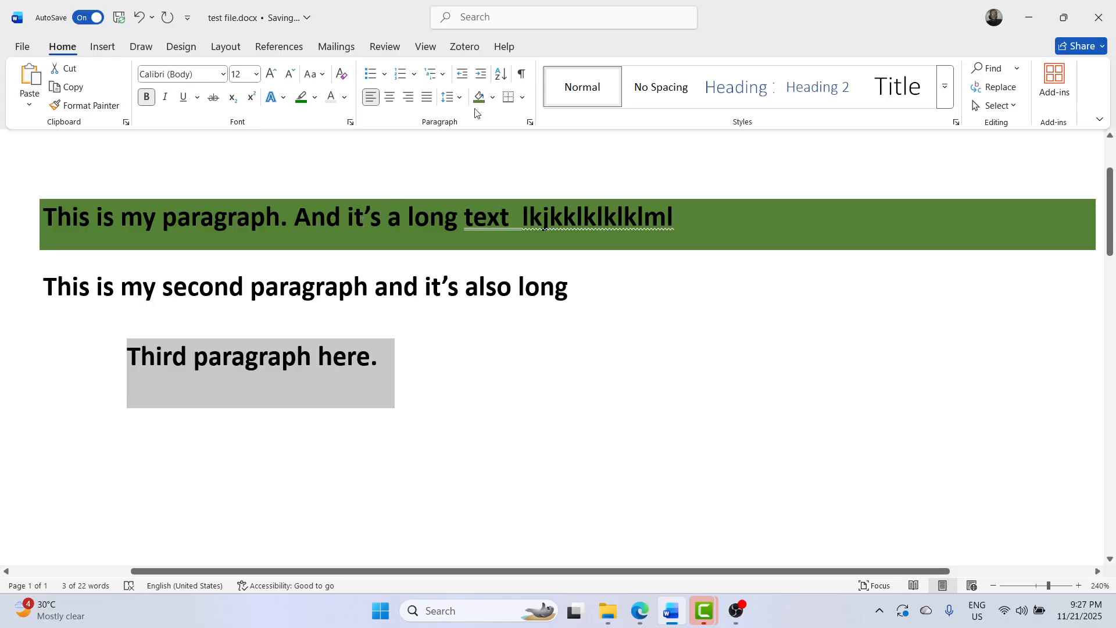
{"action": "left_click", "coordinate": [480, 74]}
{"action": "left_click", "coordinate": [480, 74]}
{"action": "left_click", "coordinate": [481, 74]}
{"action": "left_click", "coordinate": [481, 74]}
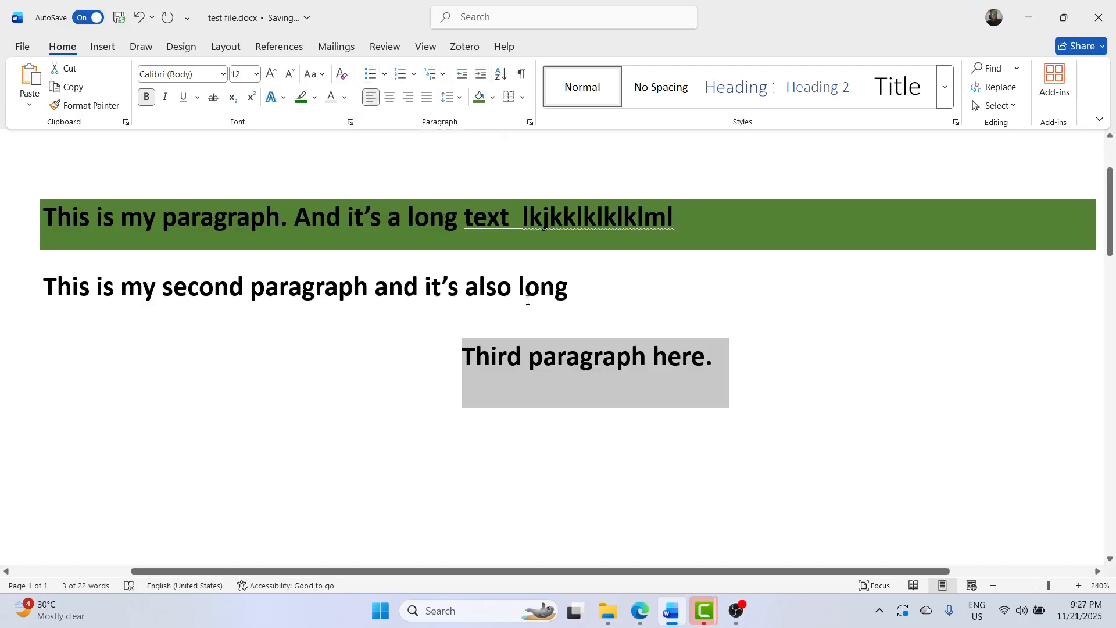
- Align the second paragraph to the right margin
{"action": "left_click", "coordinate": [491, 289]}
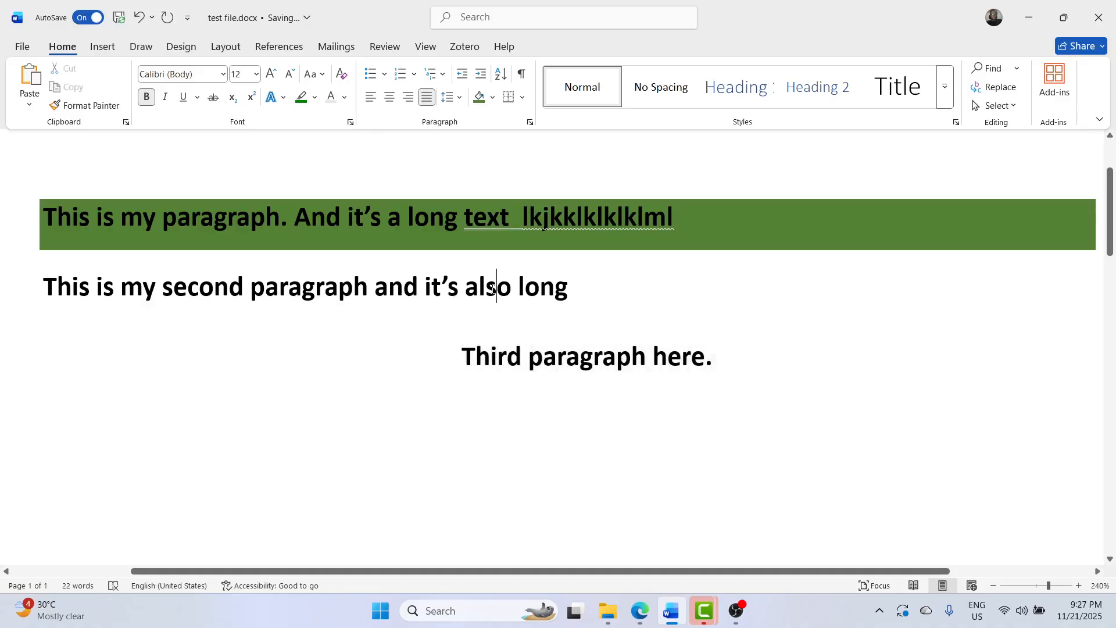
{"action": "left_click", "coordinate": [407, 97]}
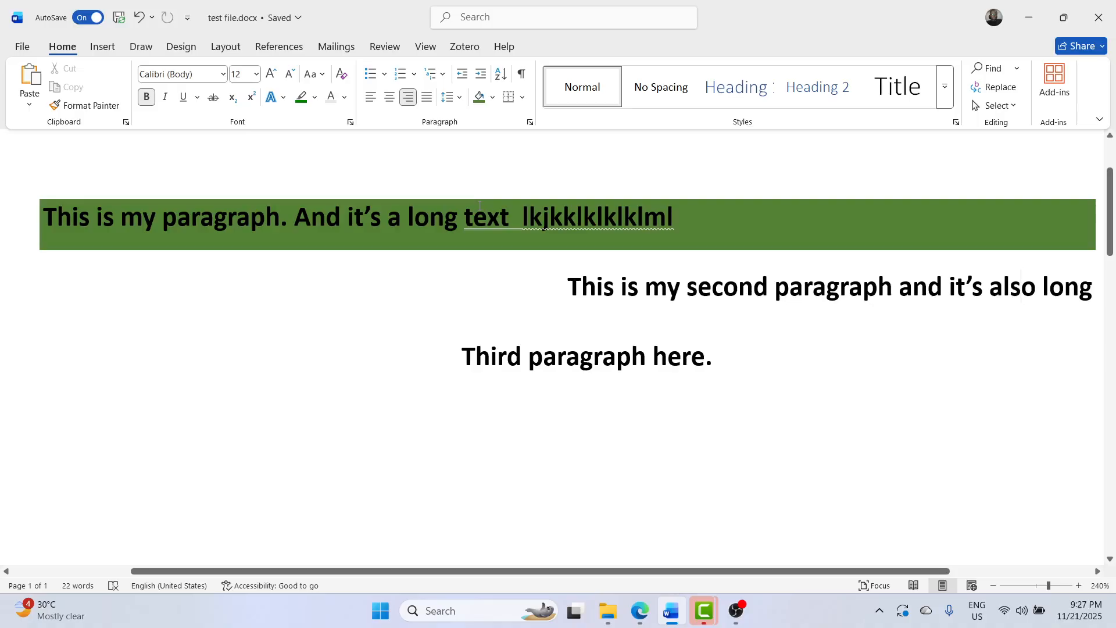
- Undo the right alignment of the second paragraph and the last indent increases of the third paragraph
{"action": "left_click", "coordinate": [604, 348]}
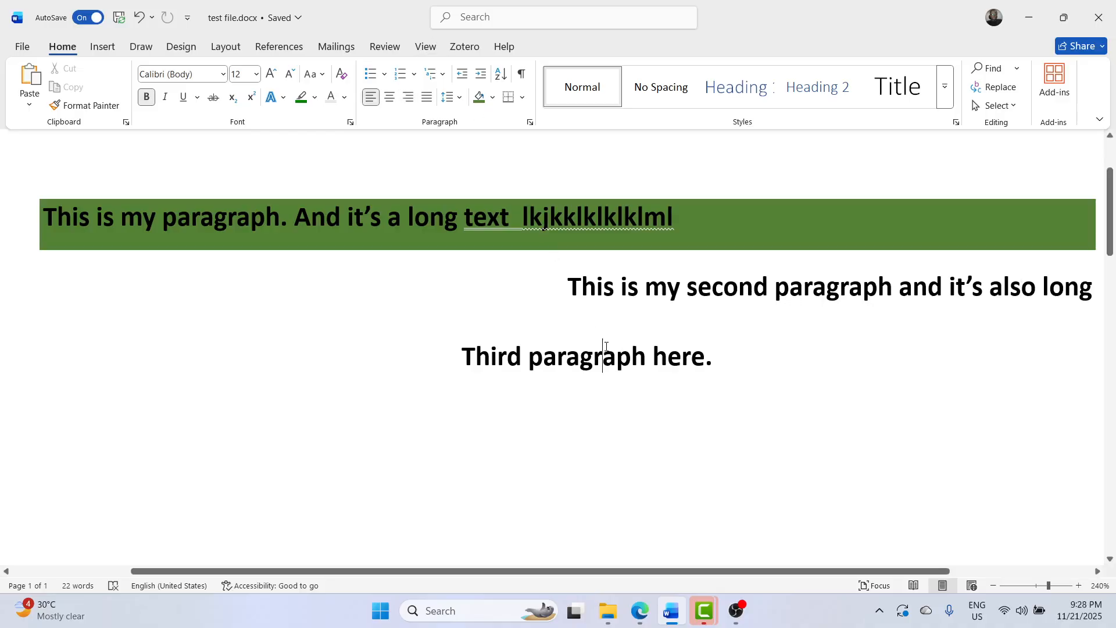
{"action": "key", "text": "ctrl+z"}
{"action": "key", "text": "ctrl+z"}
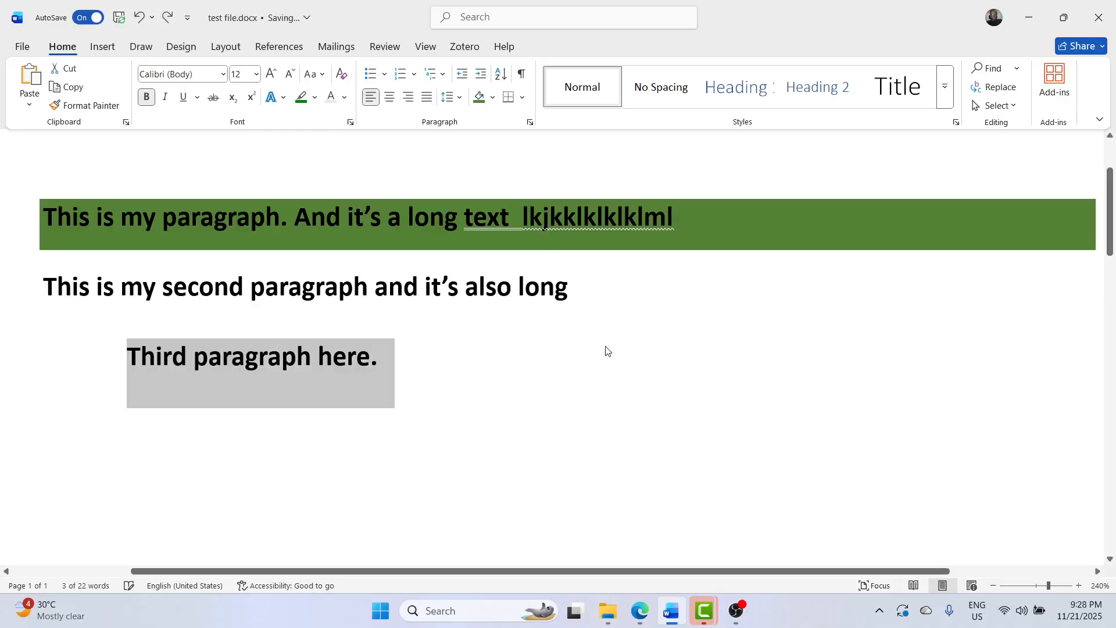
- Justify the third paragraph and remove its remaining indent
{"action": "key", "text": "ctrl+j"}
{"action": "left_click", "coordinate": [117, 363]}
{"action": "key", "text": "BackSpace"}
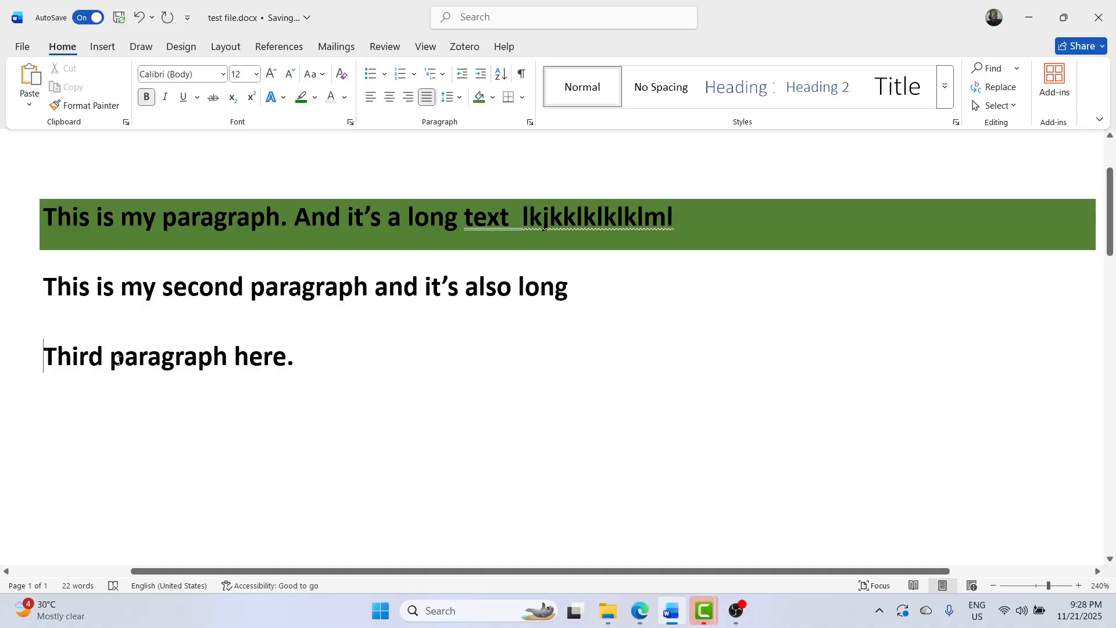
- Delete all three sample paragraphs, including the green-shaded one, leaving the document empty
{"action": "left_click_drag", "start_coordinate": [318, 376], "coordinate": [134, 232]}
{"action": "scroll", "coordinate": [135, 235], "scroll_direction": "up", "scroll_amount": 2}
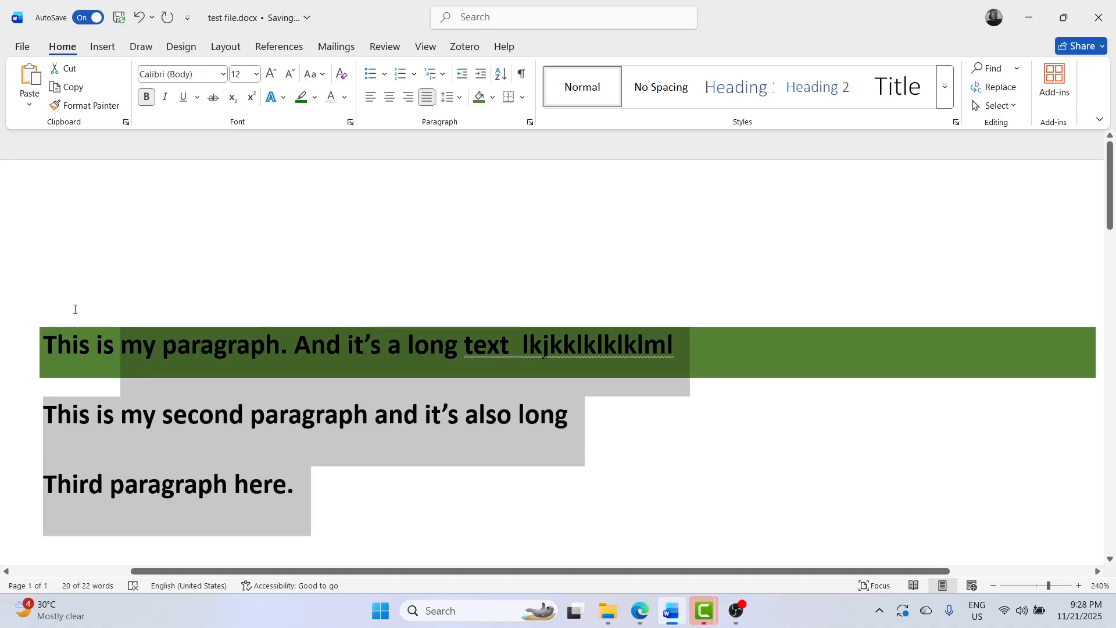
{"action": "left_click_drag", "start_coordinate": [59, 349], "coordinate": [58, 349]}
{"action": "key", "text": "BackSpace"}
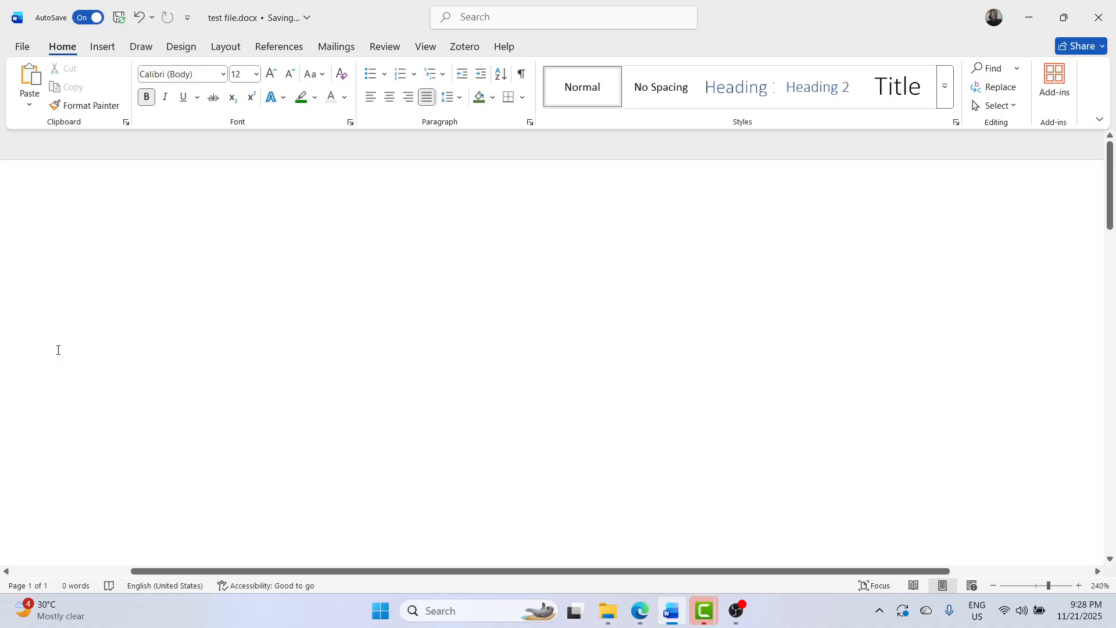
- Write "Sender address" on the first line and, after one blank line, "Receipient Address", followed by a new line
{"action": "type", "text": "sec"}
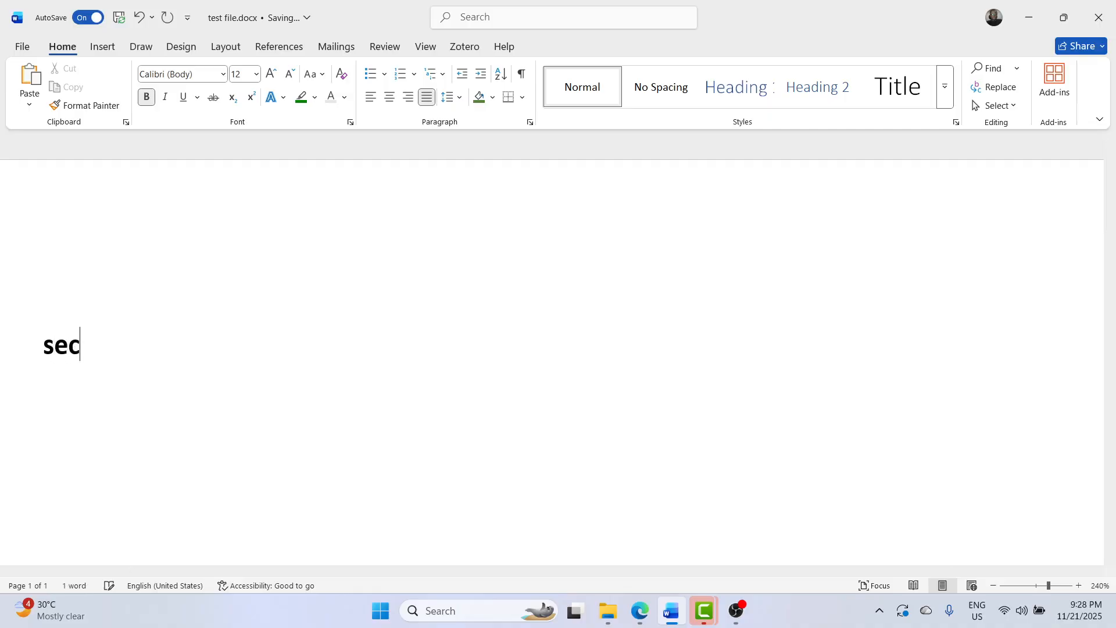
{"action": "key", "text": "BackSpace"}
{"action": "key", "text": "BackSpace"}
{"action": "key", "text": "BackSpace"}
{"action": "type", "text": "Sender address"}
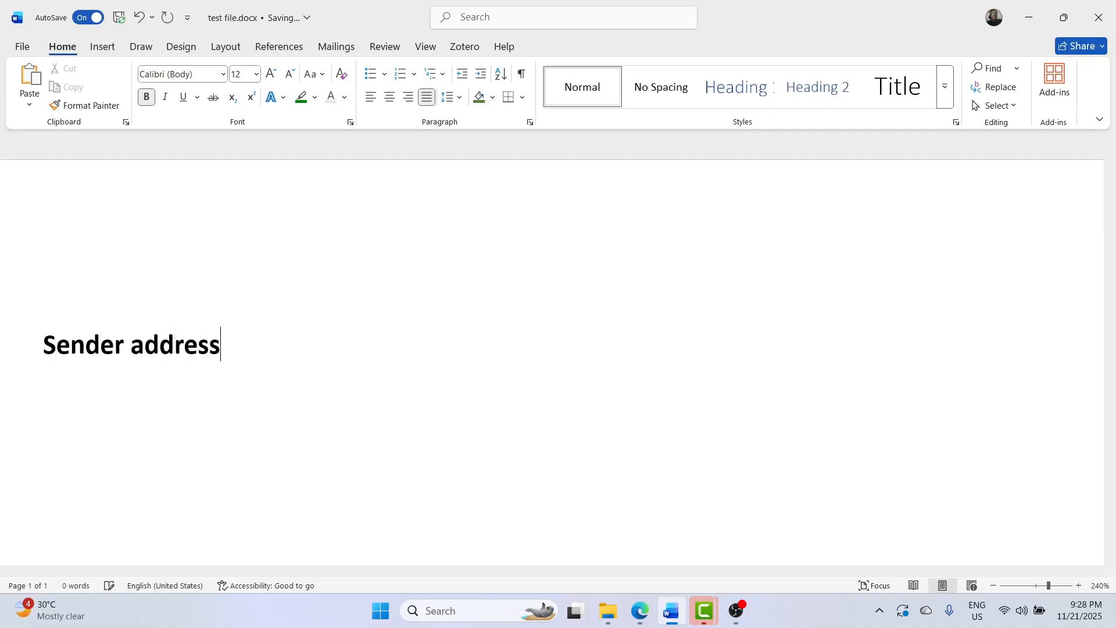
{"action": "key", "text": "Return"}
{"action": "key", "text": "Return"}
{"action": "type", "text": "Receipient Address"}
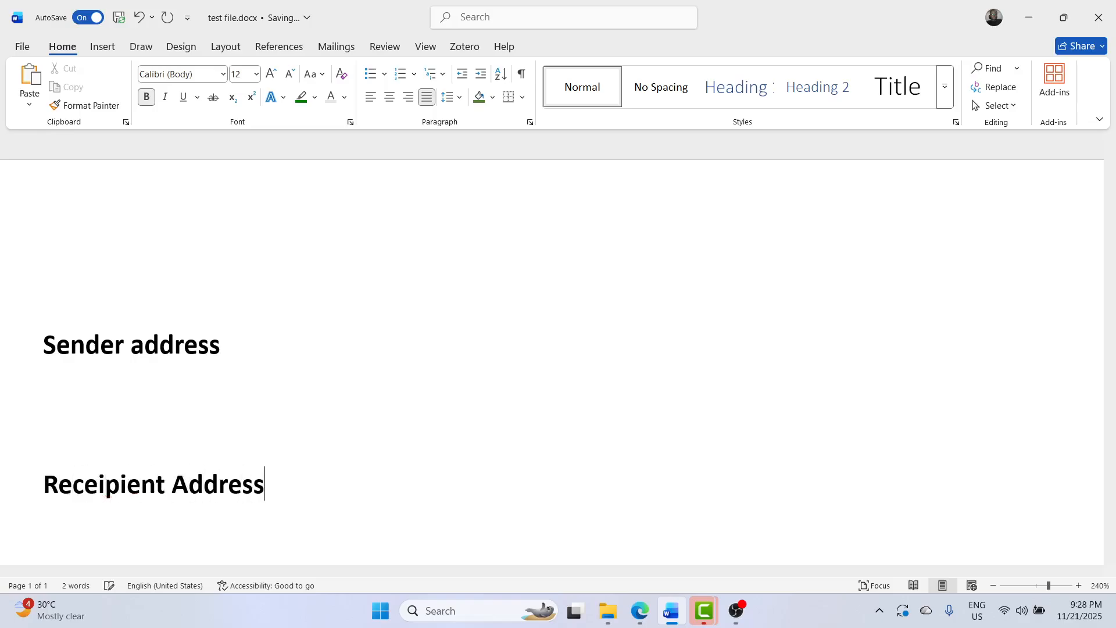
{"action": "key", "text": "Return"}
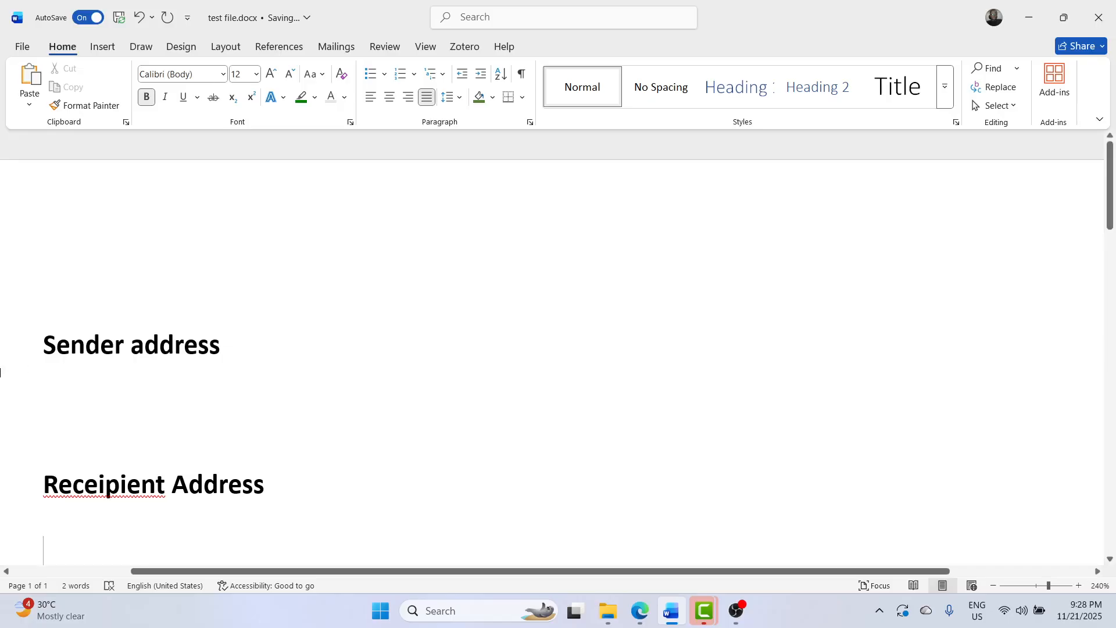
- Correct the misspelled first word of the second address heading to the suggested spelling "Recipient"
{"action": "left_click", "coordinate": [98, 481]}
{"action": "key", "text": "BackSpace"}
{"action": "key", "text": "BackSpace"}
{"action": "type", "text": "ie"}
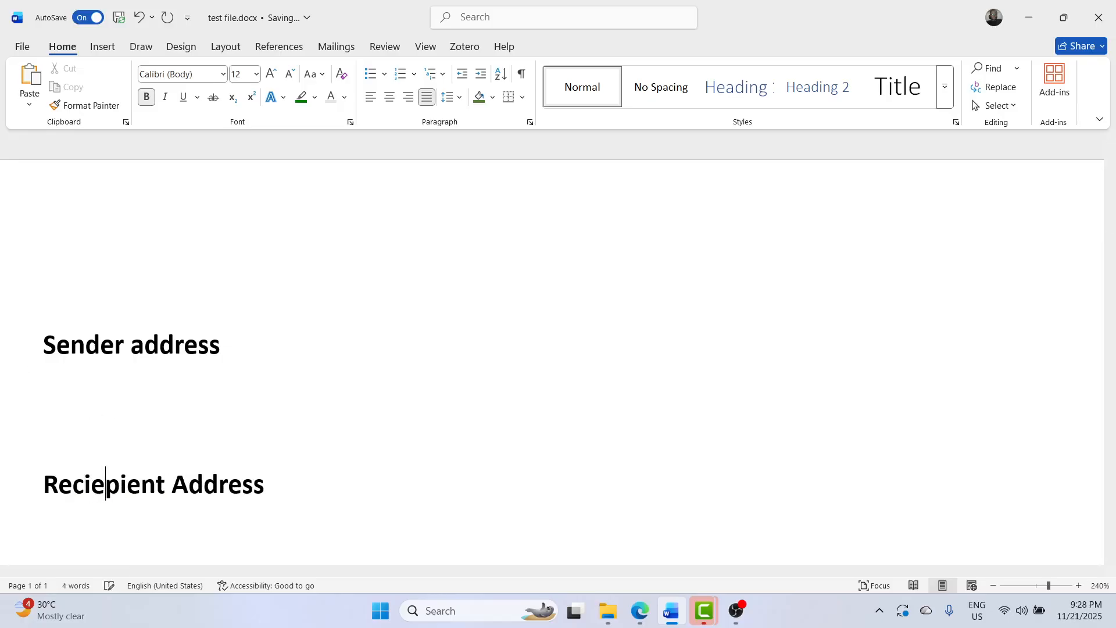
{"action": "double_click", "coordinate": [76, 352]}
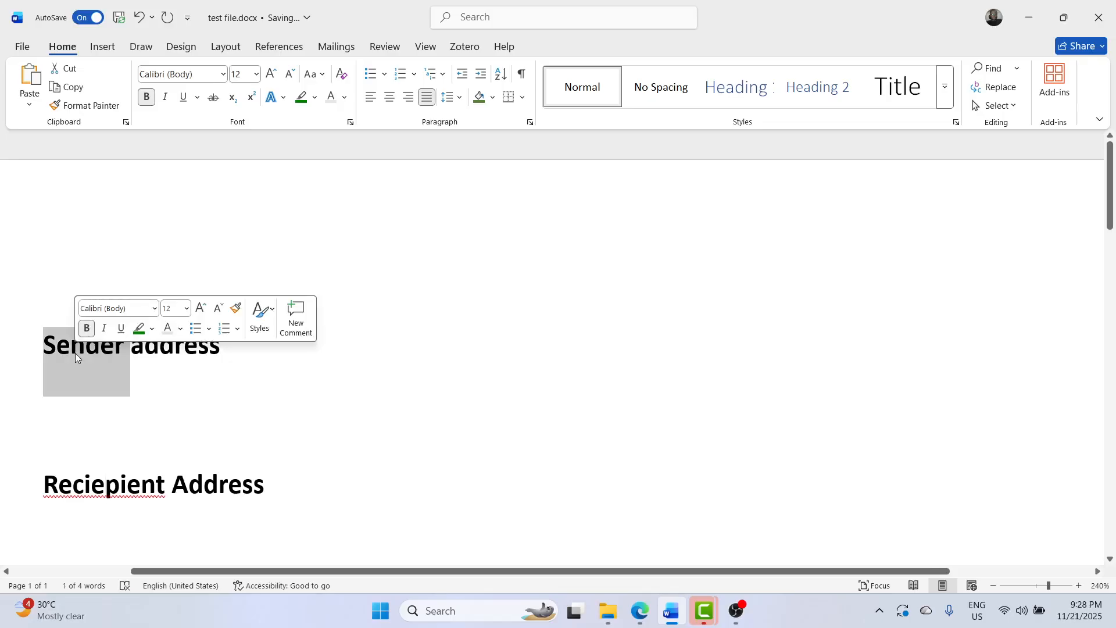
{"action": "double_click", "coordinate": [137, 486]}
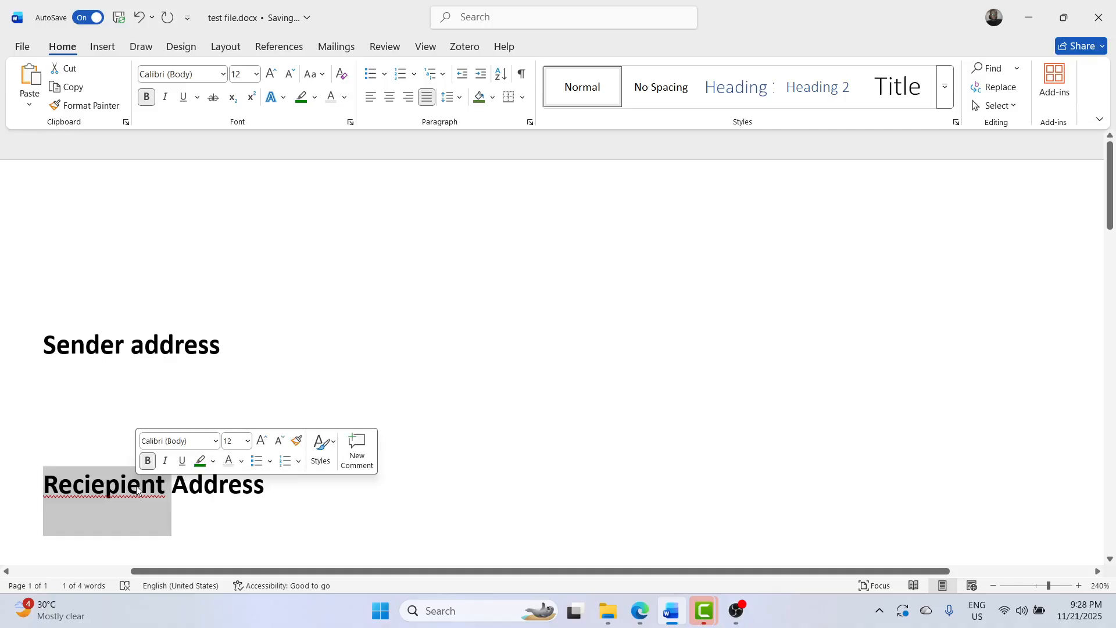
{"action": "right_click", "coordinate": [137, 486]}
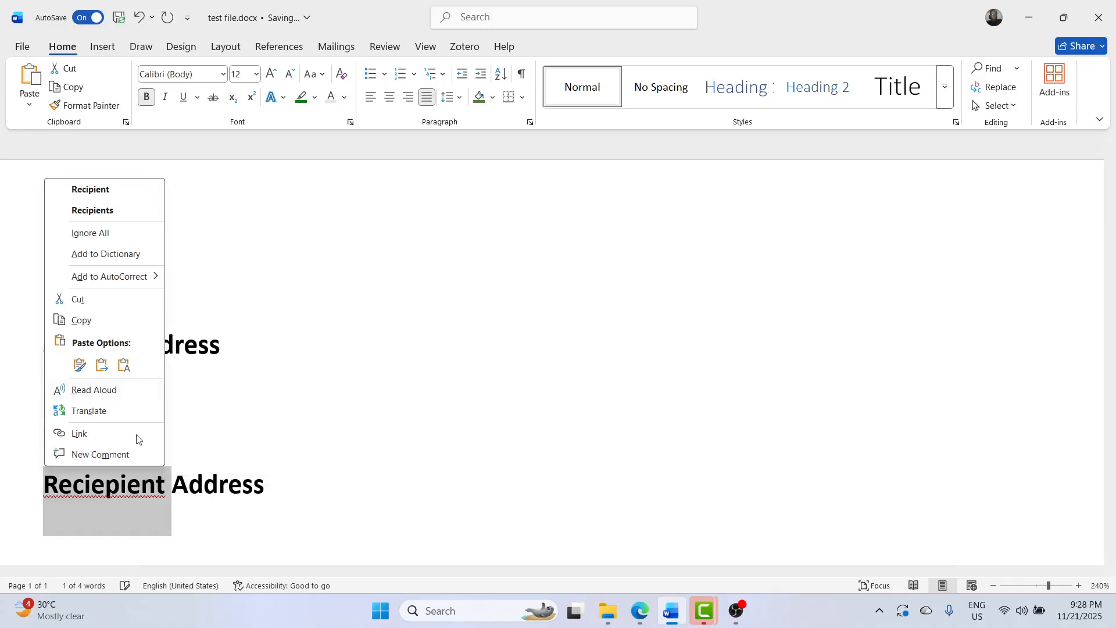
{"action": "left_click", "coordinate": [82, 193]}
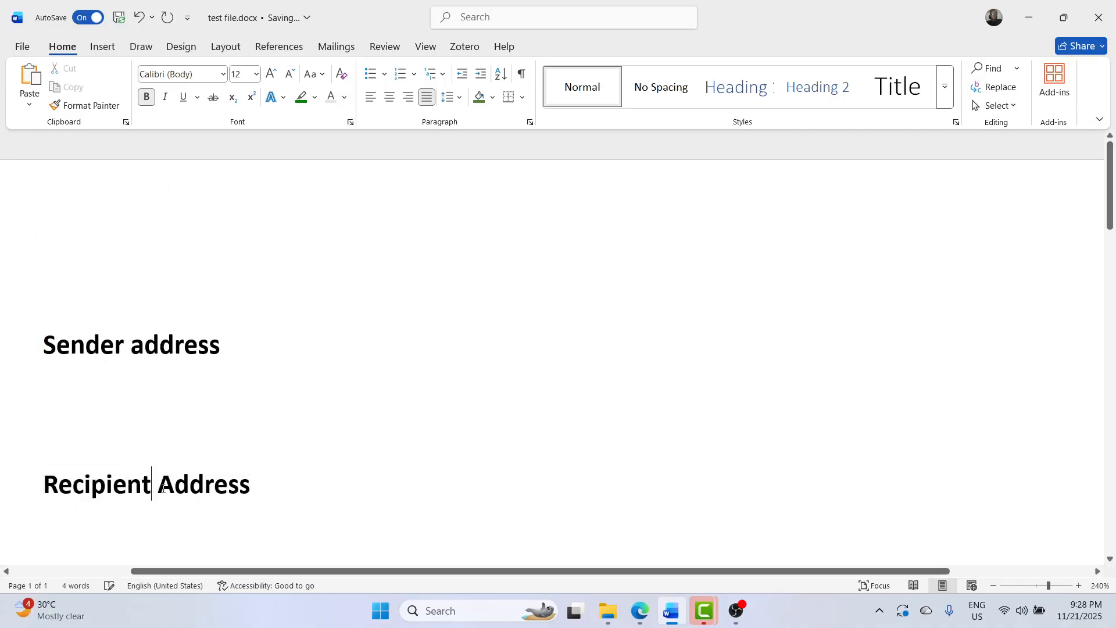
- Remove the blank line above "Recipient Address" and shift "Sender address" toward the middle of its line with leading whitespace
{"action": "left_click", "coordinate": [46, 491]}
{"action": "key", "text": "BackSpace"}
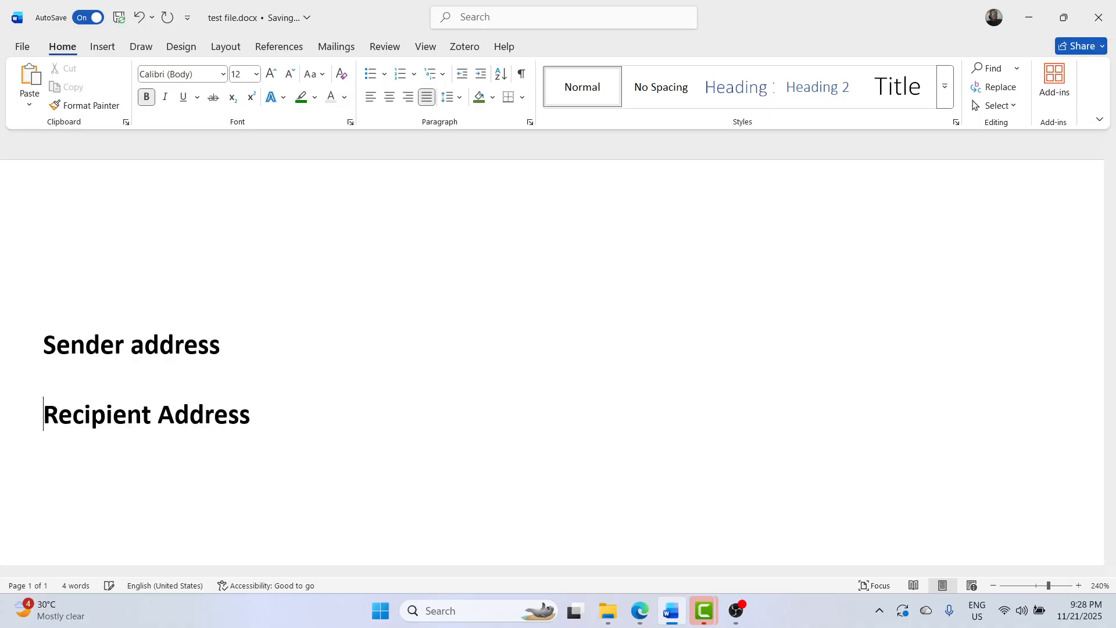
{"action": "key", "text": "Up"}
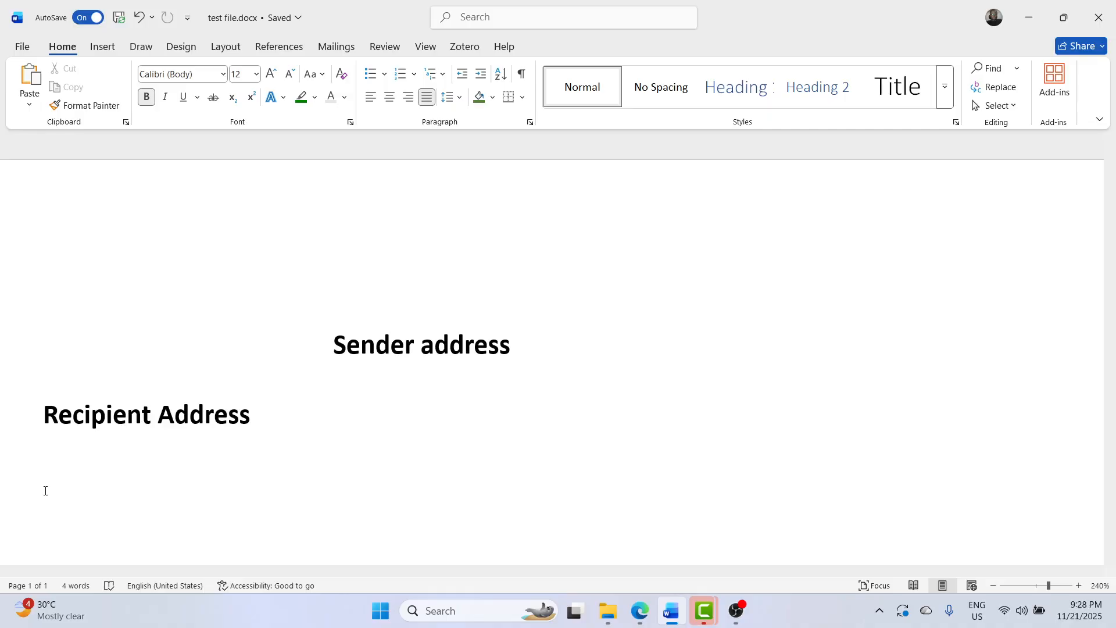
- Check the Google Meet call, return to the Word document, and align the "Sender address" line to the right margin
{"action": "key", "text": "alt+Tab"}
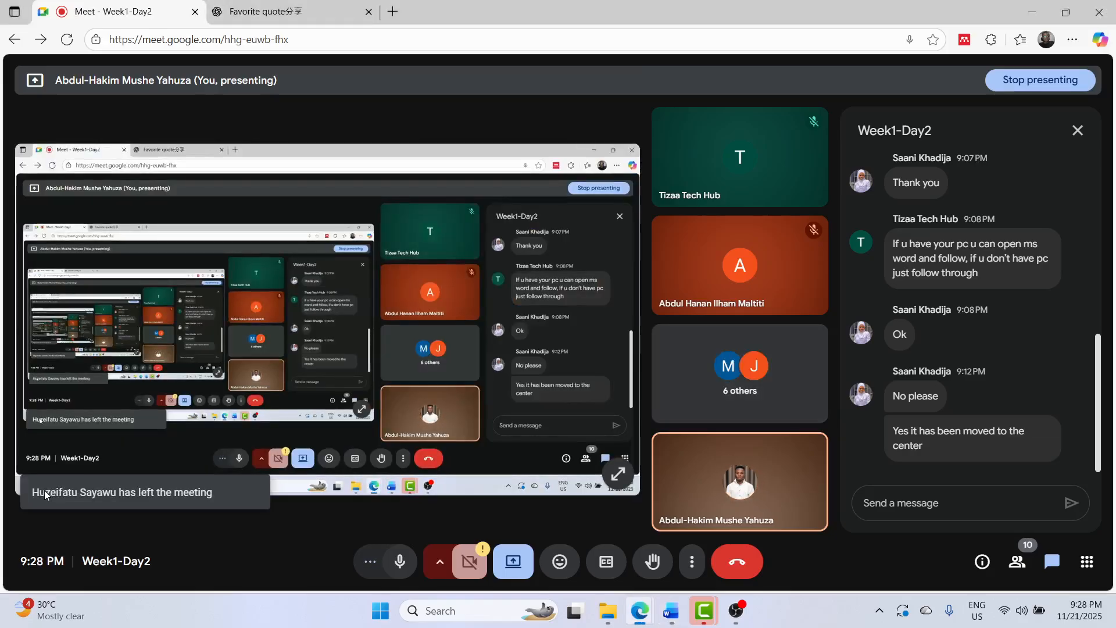
{"action": "key", "text": "alt+Tab"}
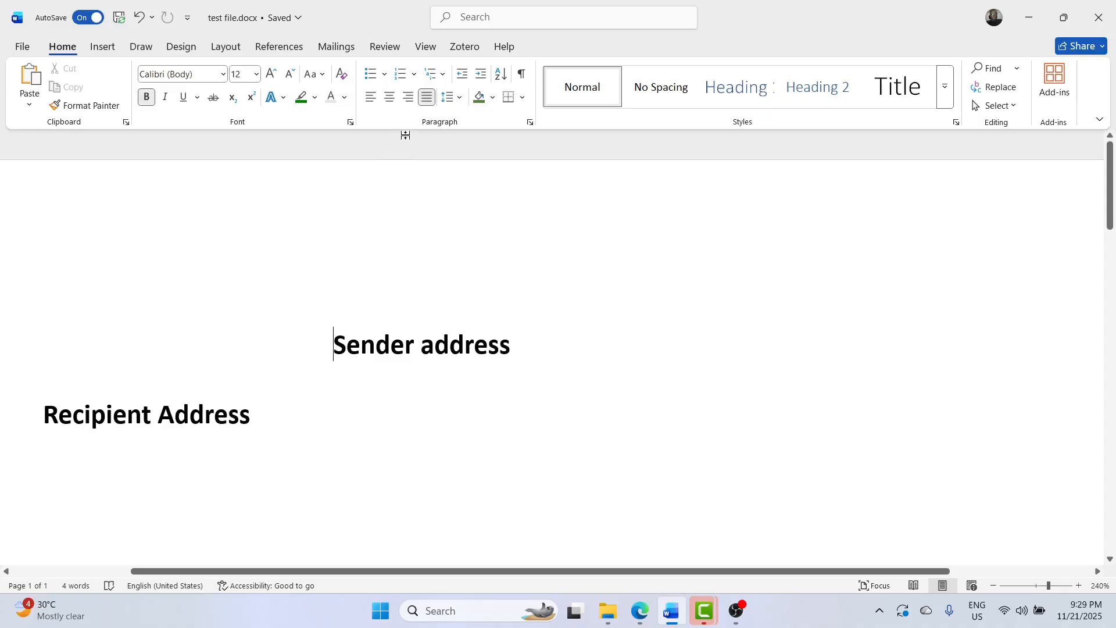
{"action": "left_click", "coordinate": [414, 100]}
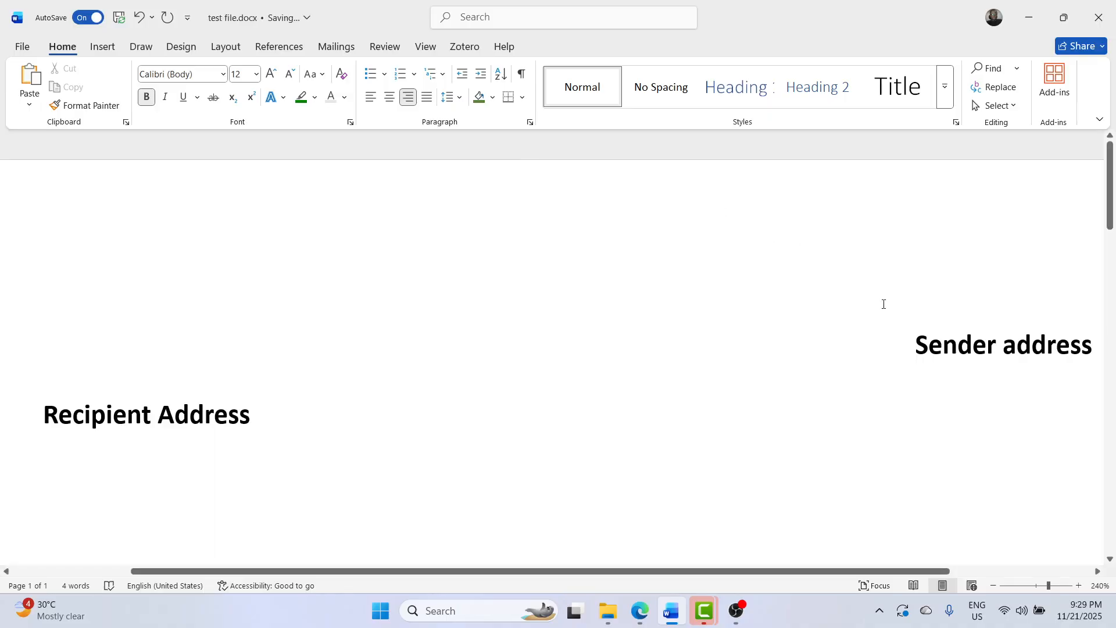
- Add the sender's PO box on a new line below "Sender address" and the town and region on the line after it
{"action": "scroll", "coordinate": [884, 304], "scroll_direction": "left", "scroll_amount": 3}
{"action": "scroll", "coordinate": [883, 304], "scroll_direction": "right", "scroll_amount": 5}
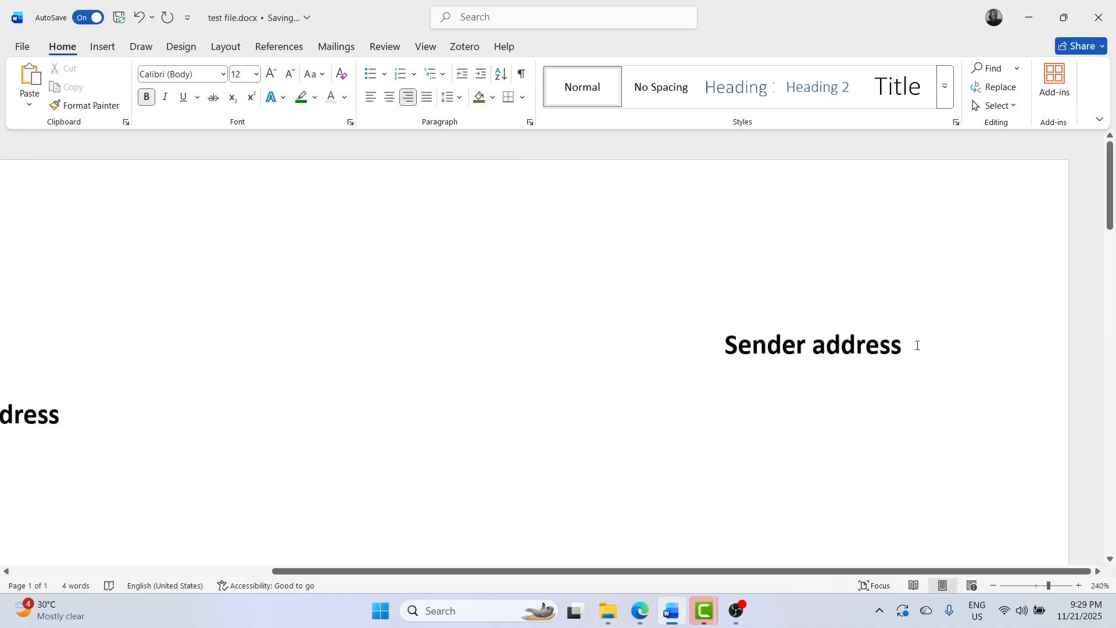
{"action": "key", "text": "Return"}
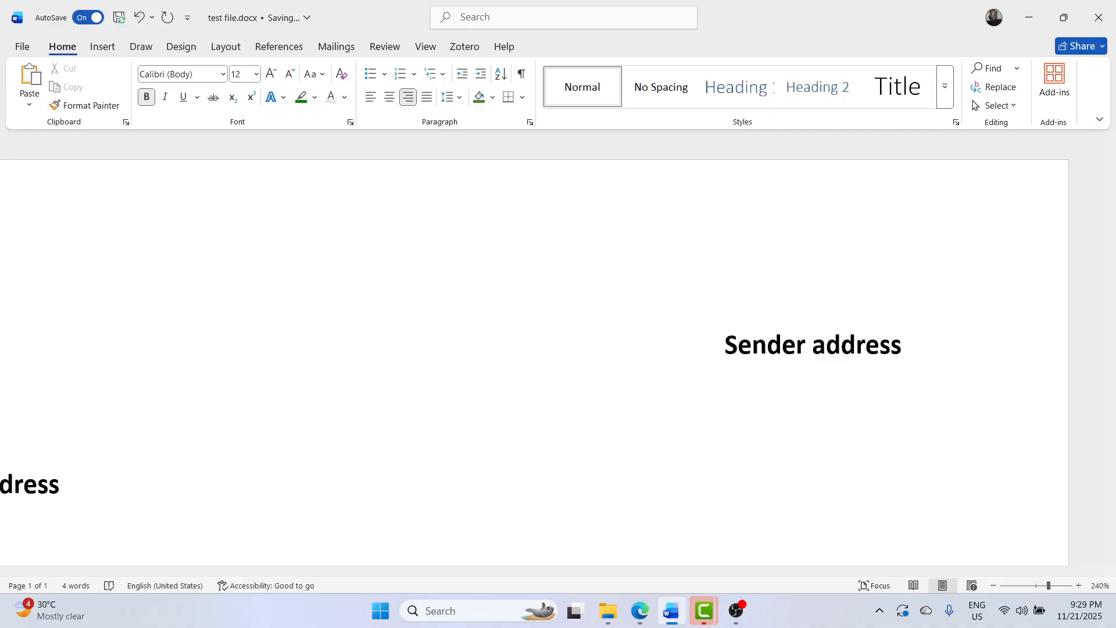
{"action": "type", "text": "P.o.Box"}
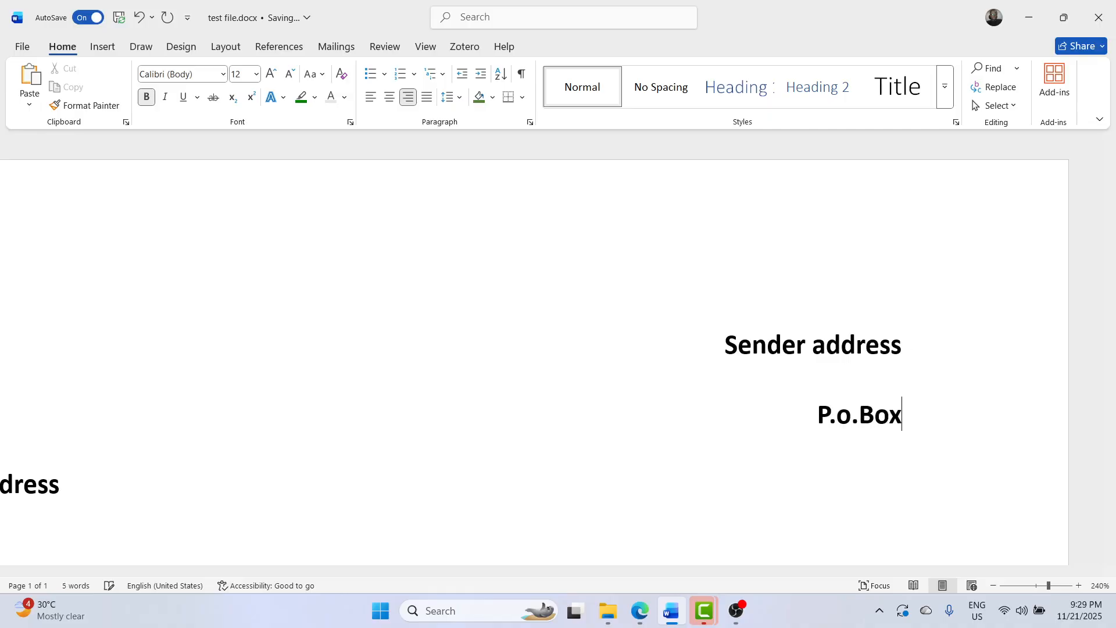
{"action": "type", "text": " 24"}
{"action": "key", "text": "BackSpace"}
{"action": "key", "text": "BackSpace"}
{"action": "type", "text": "5"}
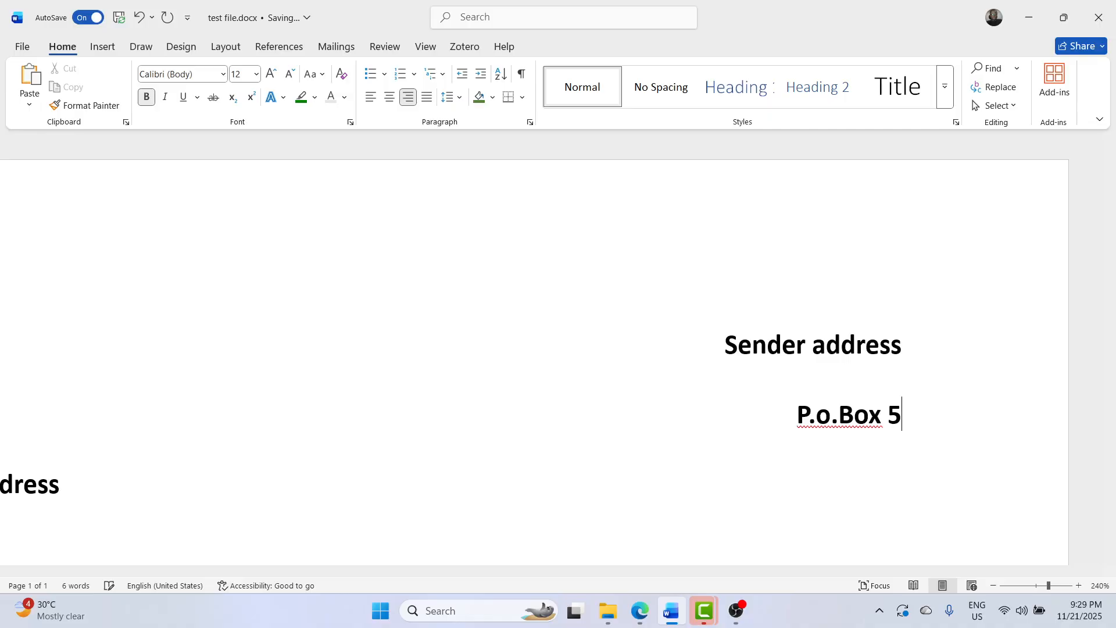
{"action": "key", "text": "BackSpace"}
{"action": "type", "text": "351"}
{"action": "key", "text": "Return"}
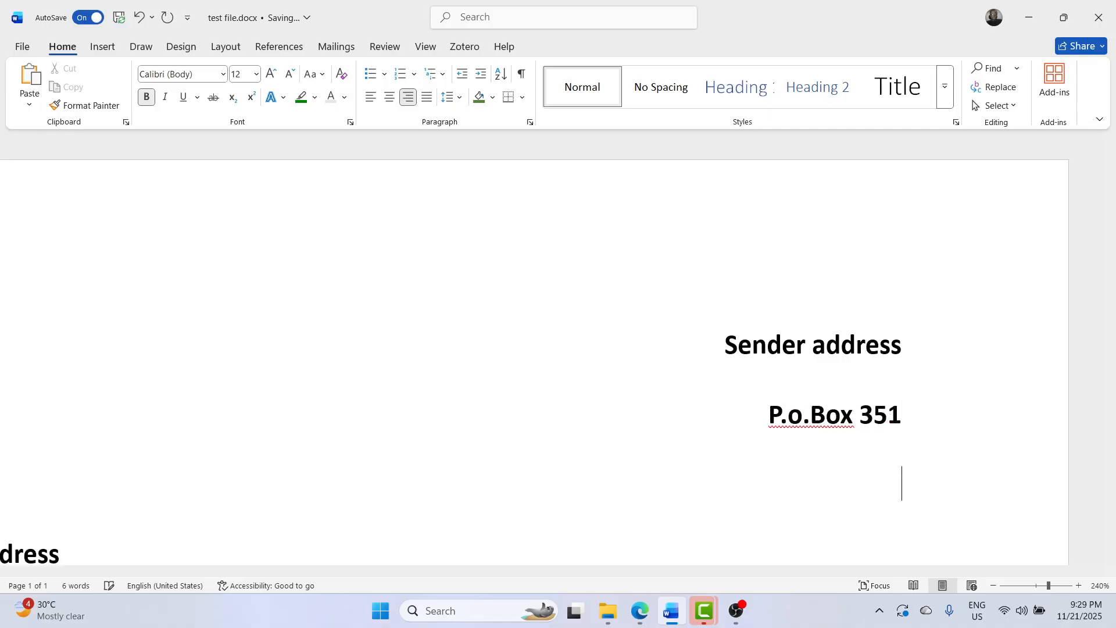
{"action": "type", "text": "Tamale"}
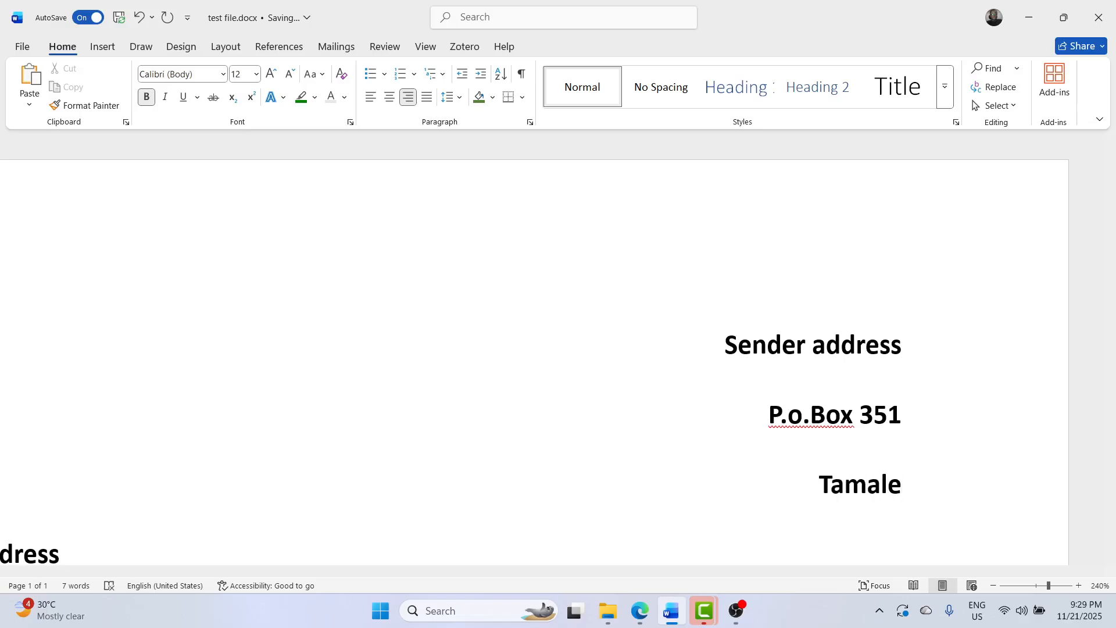
{"action": "type", "text": ", N/R"}
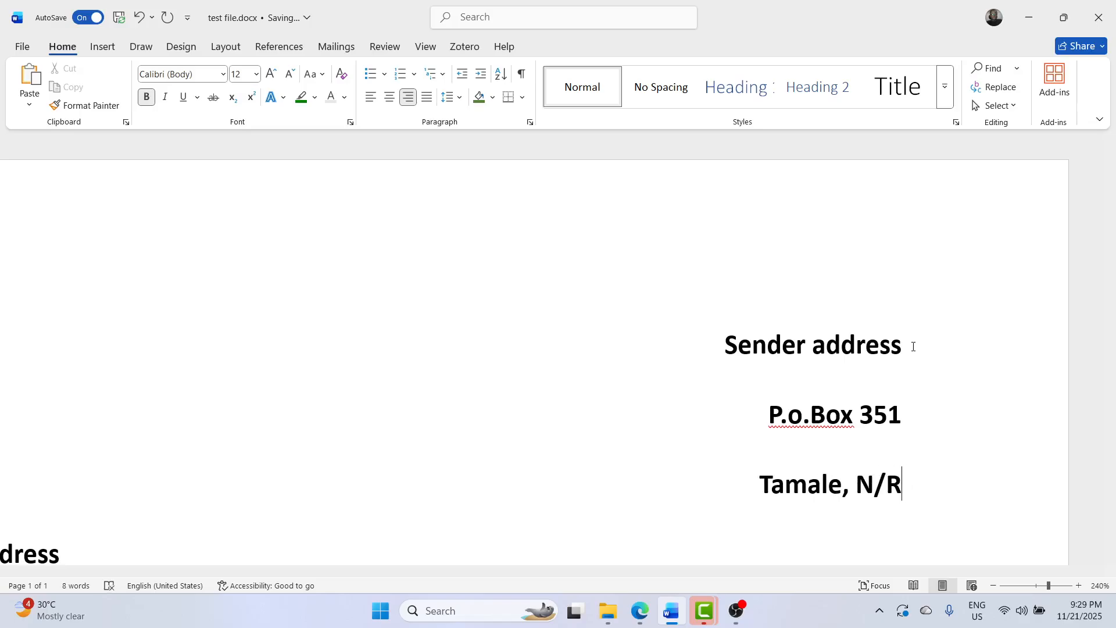
- Insert blank lines below the sender's town line and left-align the text that follows, ahead of "Recipient Address"
{"action": "scroll", "coordinate": [911, 343], "scroll_direction": "down", "scroll_amount": 3}
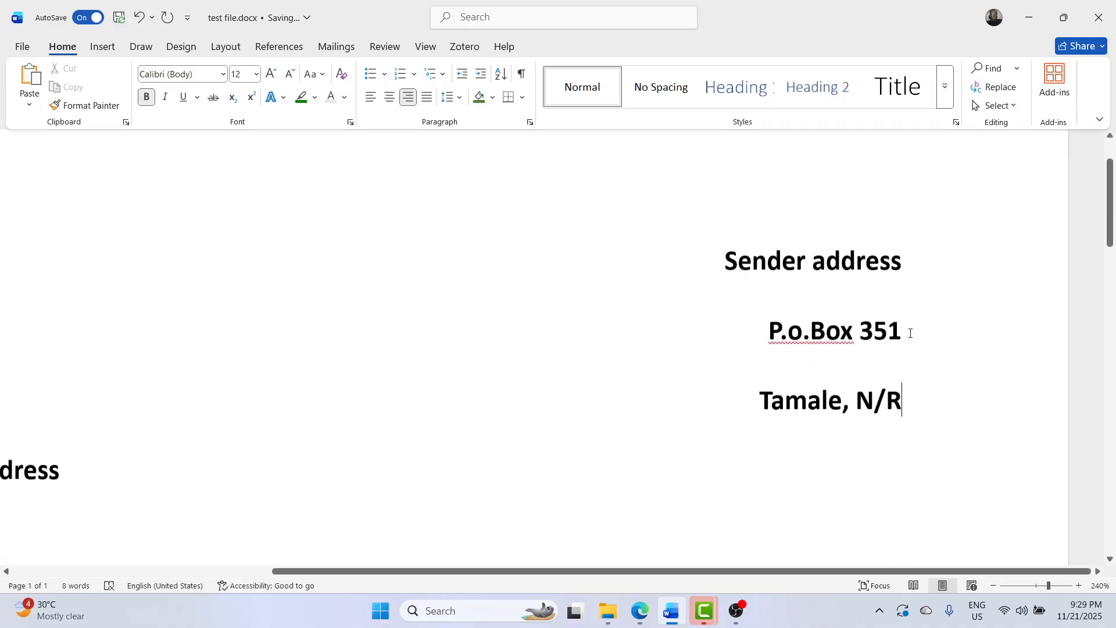
{"action": "key", "text": "Return"}
{"action": "key", "text": "Return"}
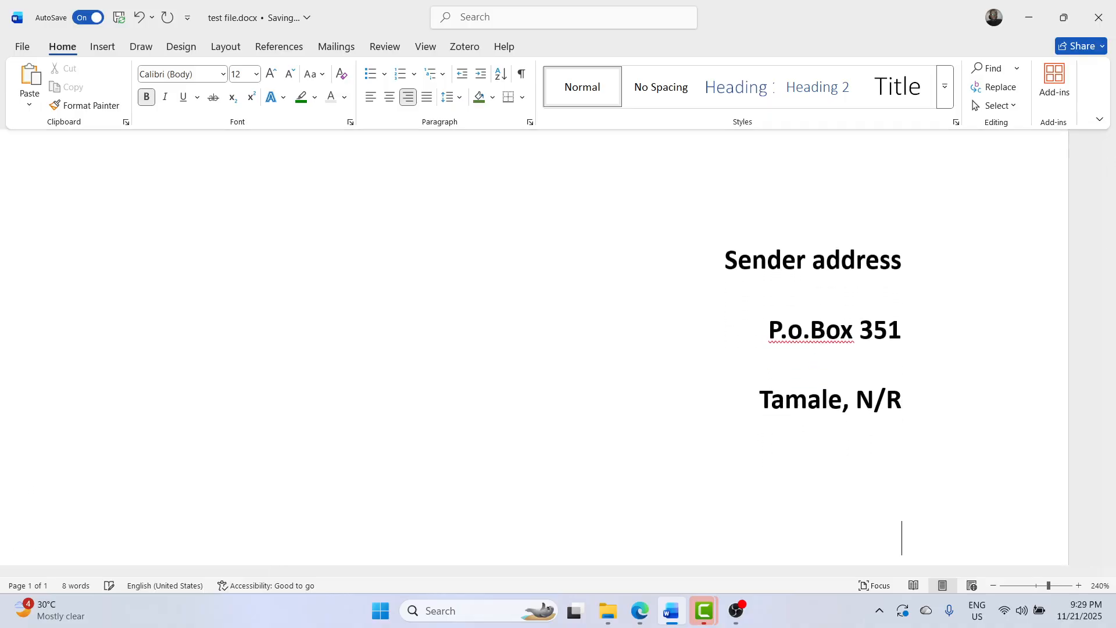
{"action": "key", "text": "ctrl+l"}
{"action": "type", "text": "Recipient Address"}
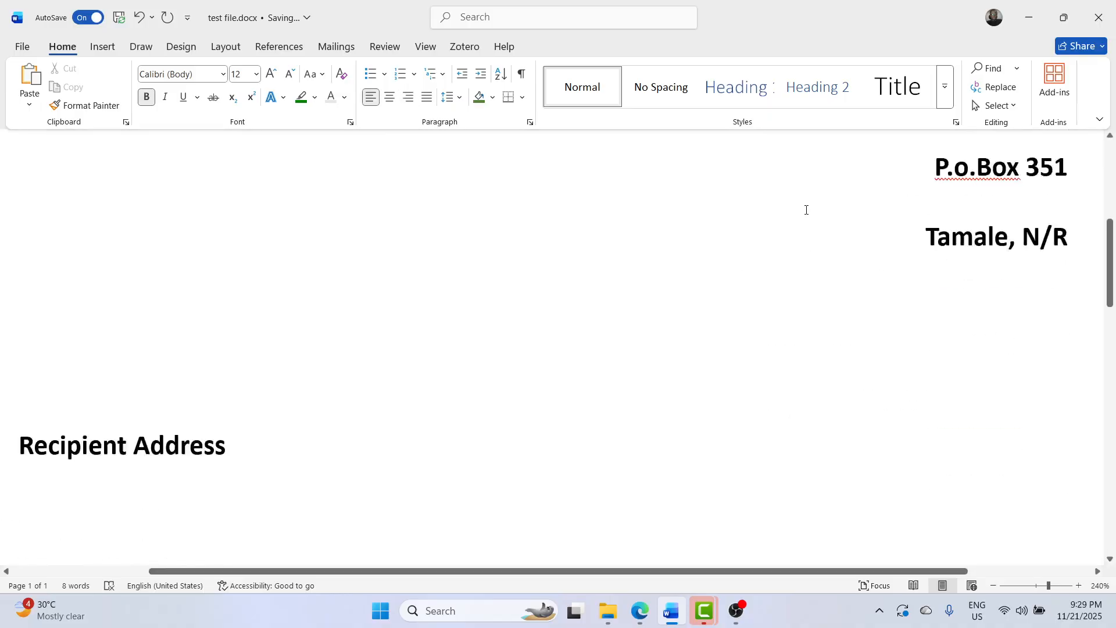
{"action": "key", "text": "Return"}
- Write the left-aligned heading "Sender Address" on the blank line directly above "Recipient Address"
{"action": "scroll", "coordinate": [806, 210], "scroll_direction": "down", "scroll_amount": 3}
{"action": "scroll", "coordinate": [806, 210], "scroll_direction": "up", "scroll_amount": 6}
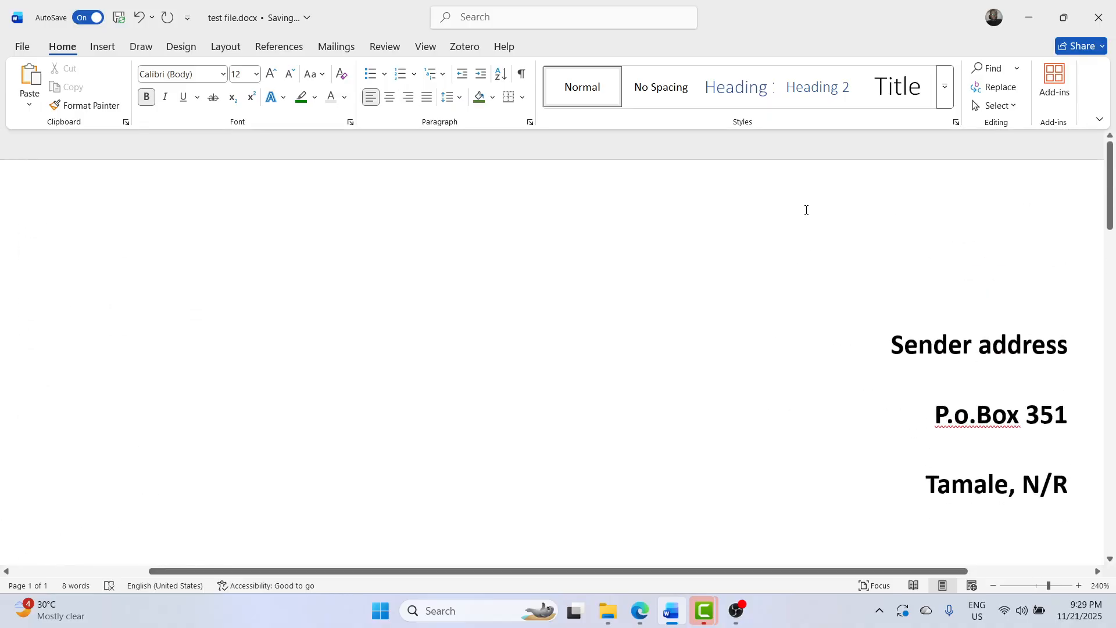
{"action": "scroll", "coordinate": [806, 210], "scroll_direction": "down", "scroll_amount": 2}
{"action": "key", "text": "Up"}
{"action": "key", "text": "Up"}
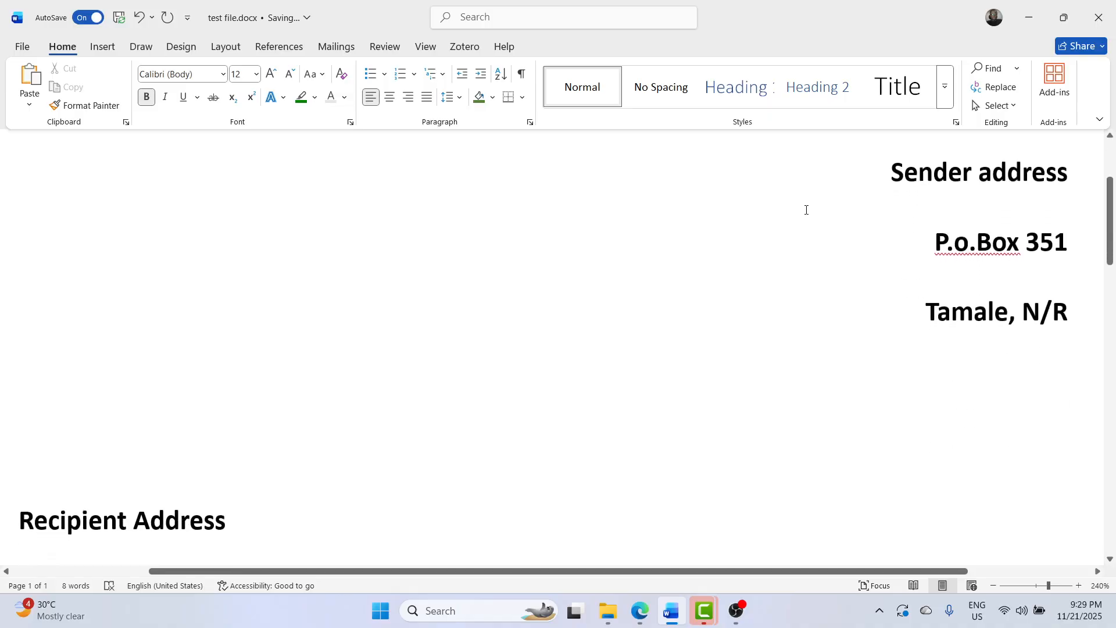
{"action": "type", "text": "Sender add"}
{"action": "key", "text": "BackSpace"}
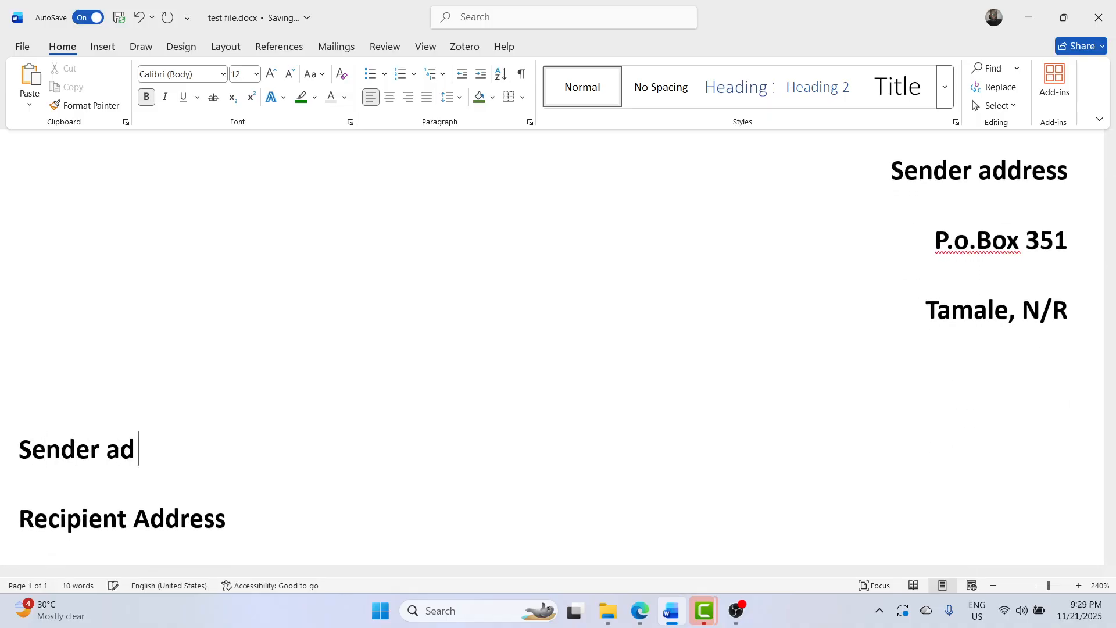
{"action": "key", "text": "BackSpace"}
{"action": "key", "text": "BackSpace"}
{"action": "type", "text": "Address"}
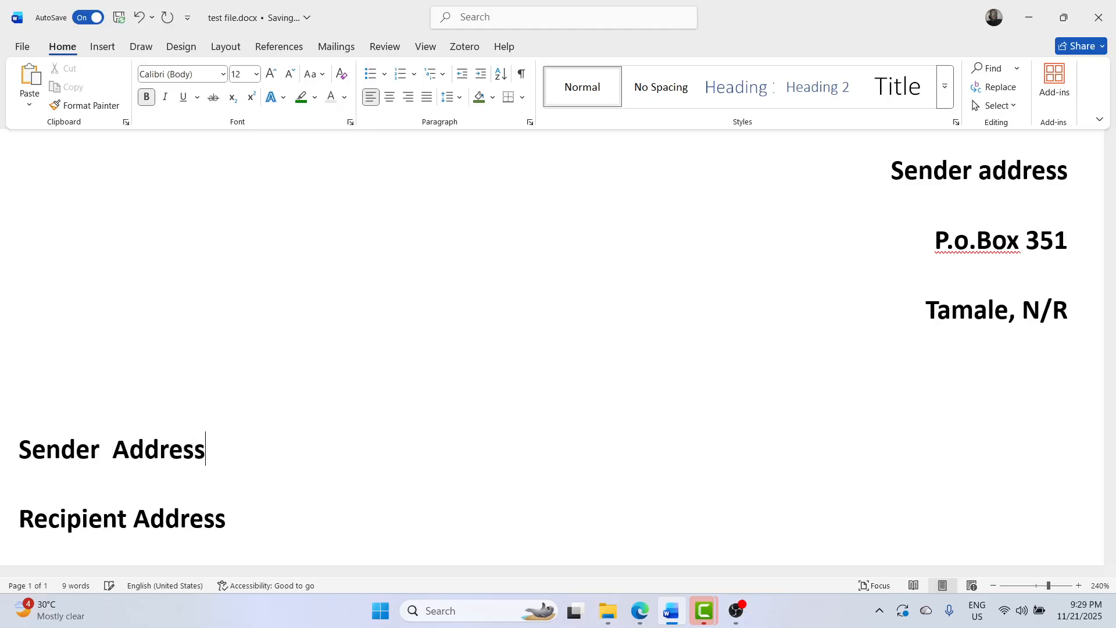
- Add a line with a PO box address beneath the left-aligned "Sender Address" heading
{"action": "key", "text": "Return"}
{"action": "type", "text": "P "}
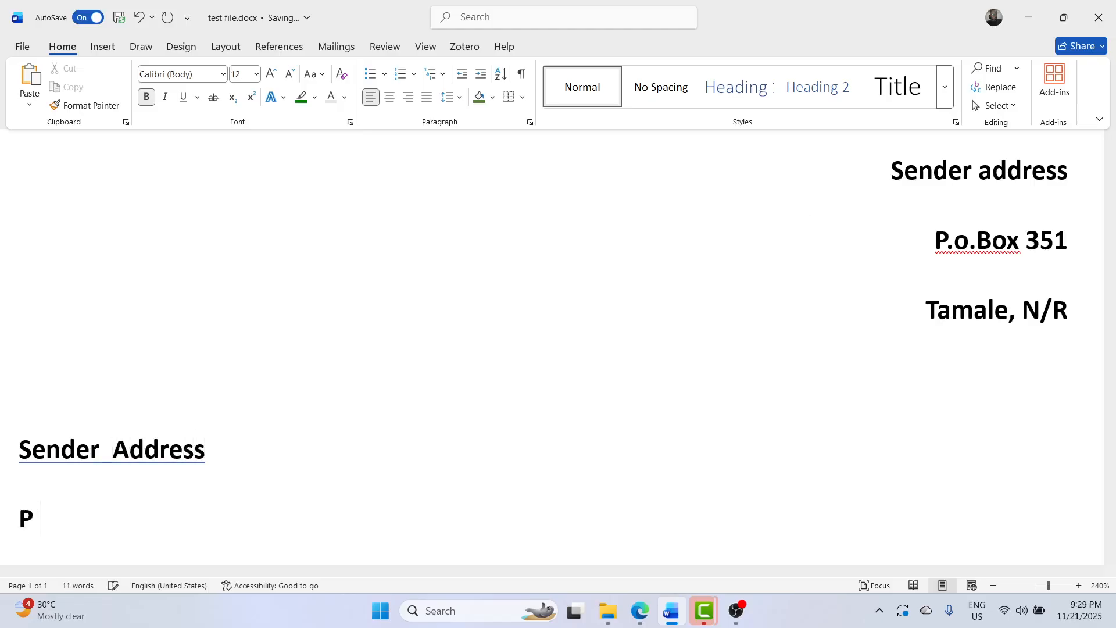
{"action": "type", "text": "O Box 241"}
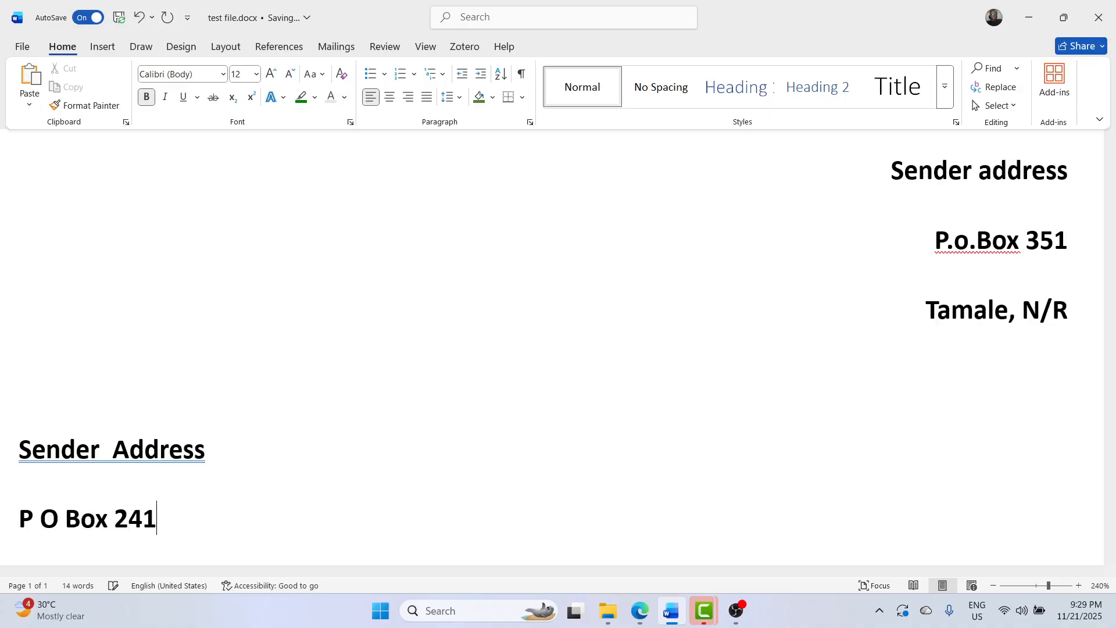
- Add the town and region on a new line beneath the PO box of the left-aligned "Sender Address" block
{"action": "key", "text": "Return"}
{"action": "type", "text": "Tamale, "}
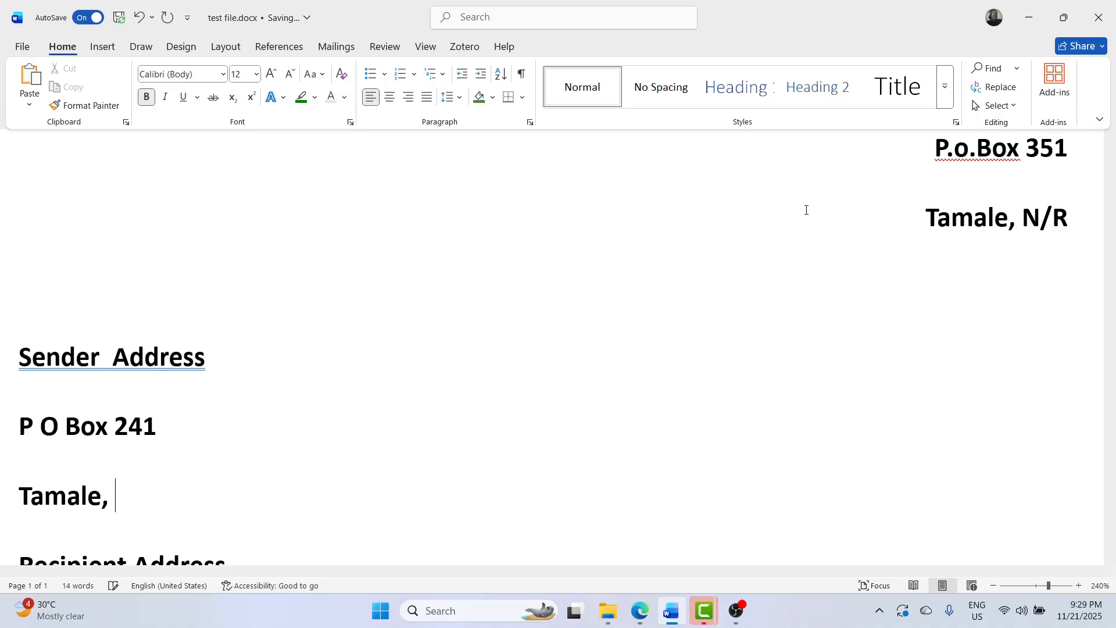
{"action": "type", "text": "N/R"}
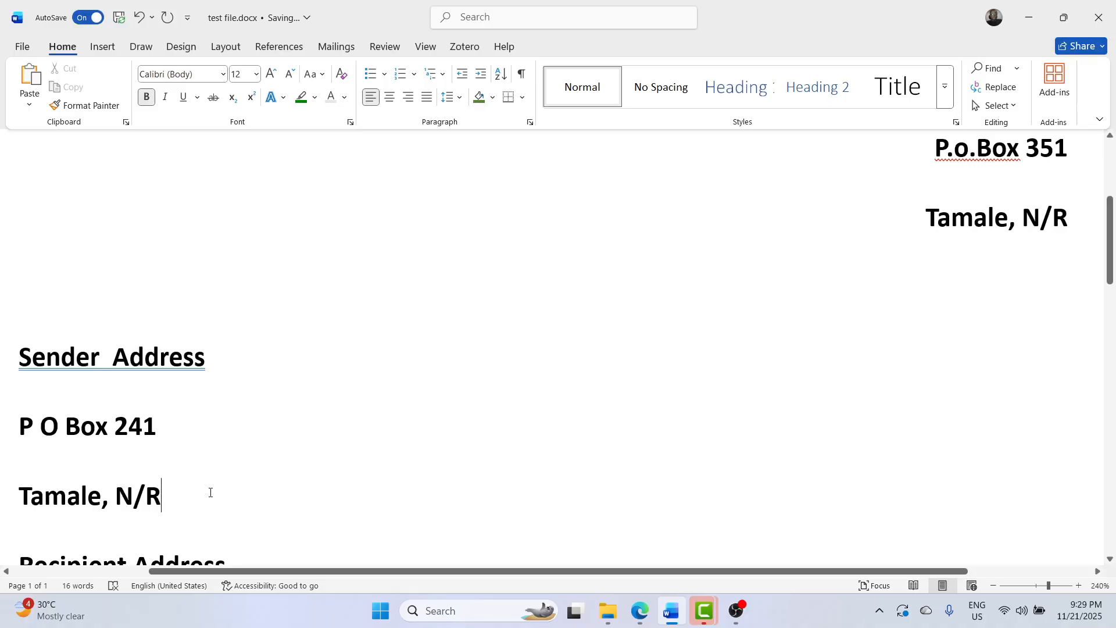
- Indent the three left-aligned "Sender Address" lines three levels together and return them to the left margin
{"action": "left_click_drag", "start_coordinate": [211, 492], "coordinate": [34, 375]}
{"action": "key", "text": "Tab"}
{"action": "key", "text": "Tab"}
{"action": "key", "text": "Tab"}
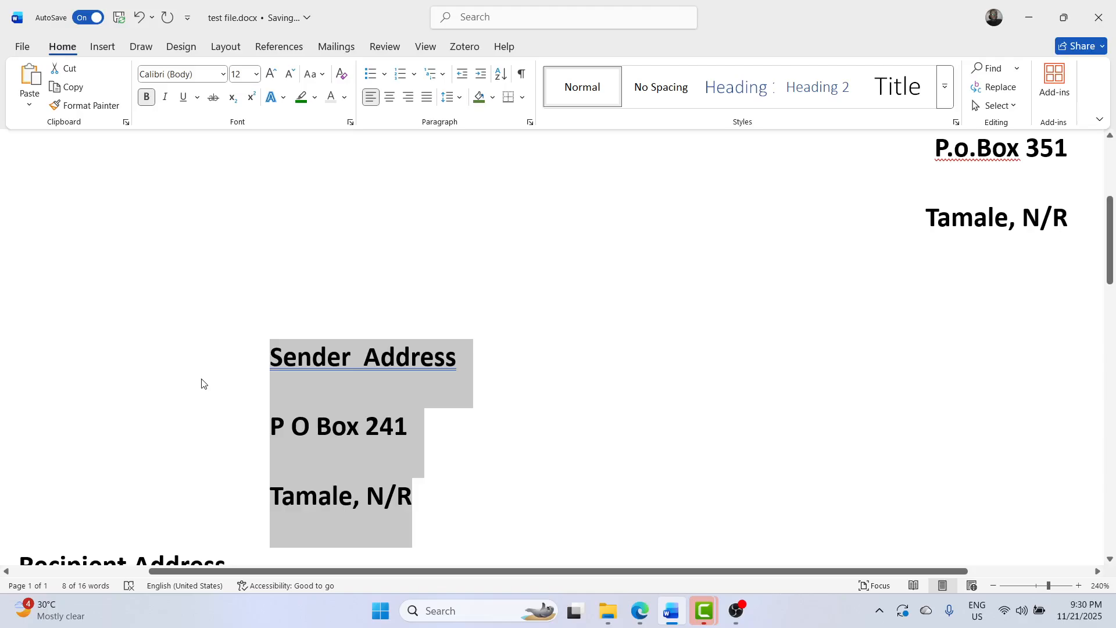
{"action": "key", "text": "shift+Tab"}
{"action": "key", "text": "shift+Tab"}
{"action": "key", "text": "shift+Tab"}
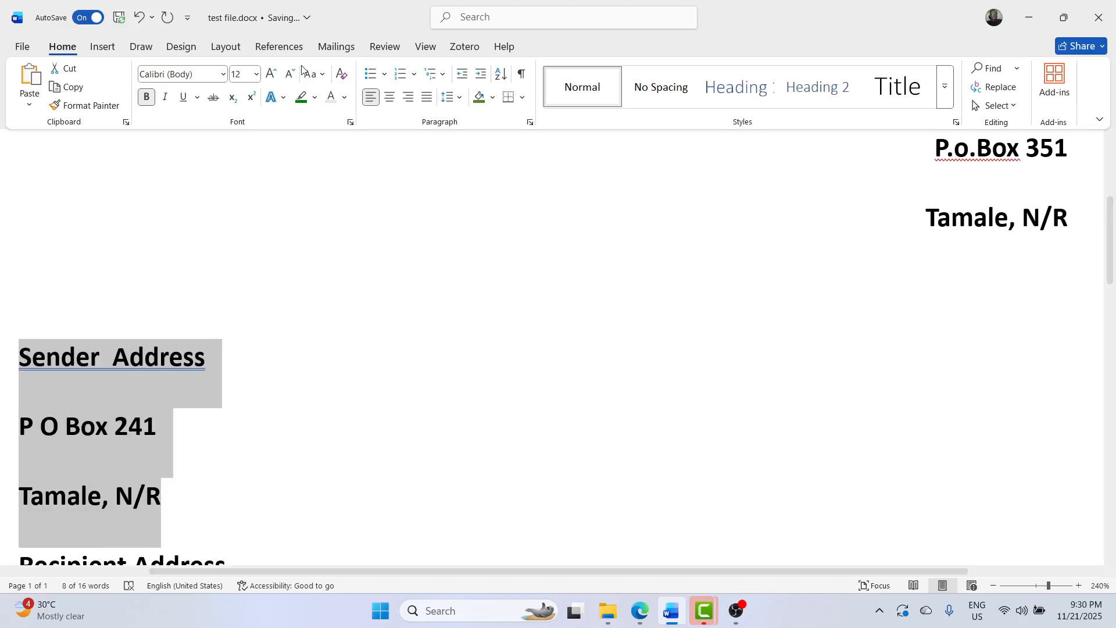
- Indent the lower "Sender Address" block ten levels so it starts near the right margin with every line unbroken
{"action": "left_click", "coordinate": [485, 75]}
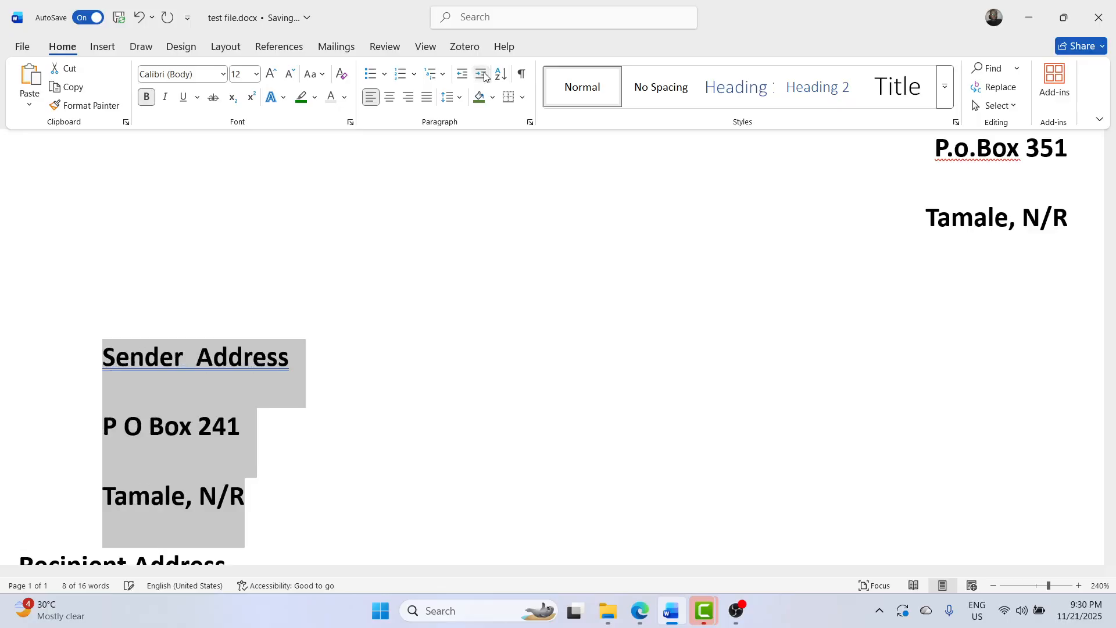
{"action": "left_click", "coordinate": [484, 75]}
{"action": "left_click", "coordinate": [484, 75]}
{"action": "left_click", "coordinate": [485, 75]}
{"action": "left_click", "coordinate": [484, 75]}
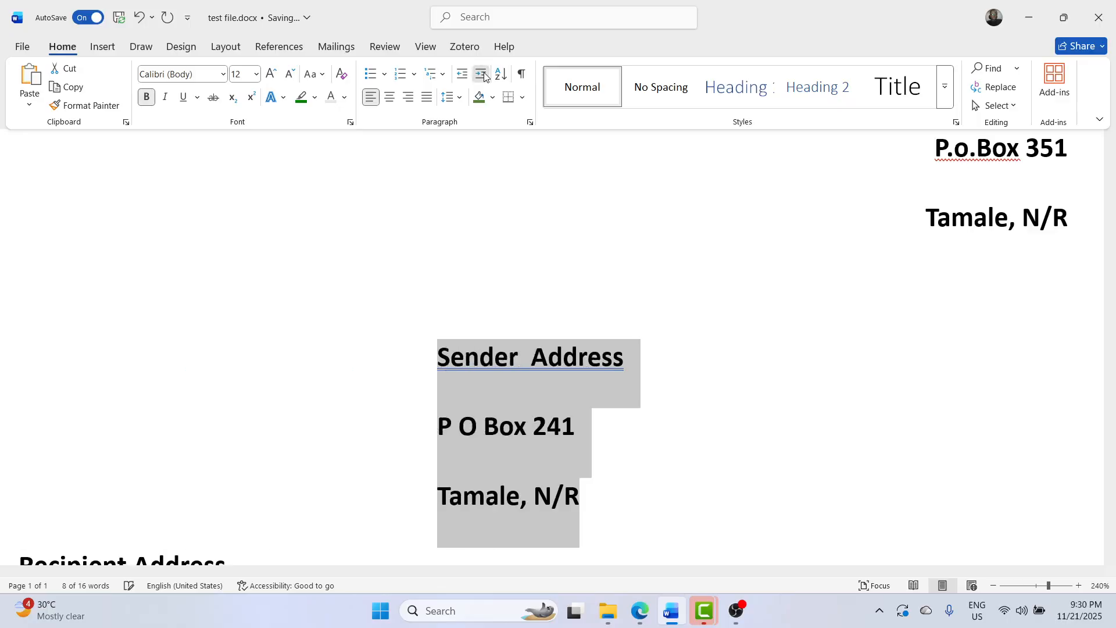
{"action": "left_click", "coordinate": [484, 75]}
{"action": "left_click", "coordinate": [484, 75]}
{"action": "left_click", "coordinate": [484, 75]}
{"action": "left_click", "coordinate": [484, 75]}
{"action": "left_click", "coordinate": [484, 75]}
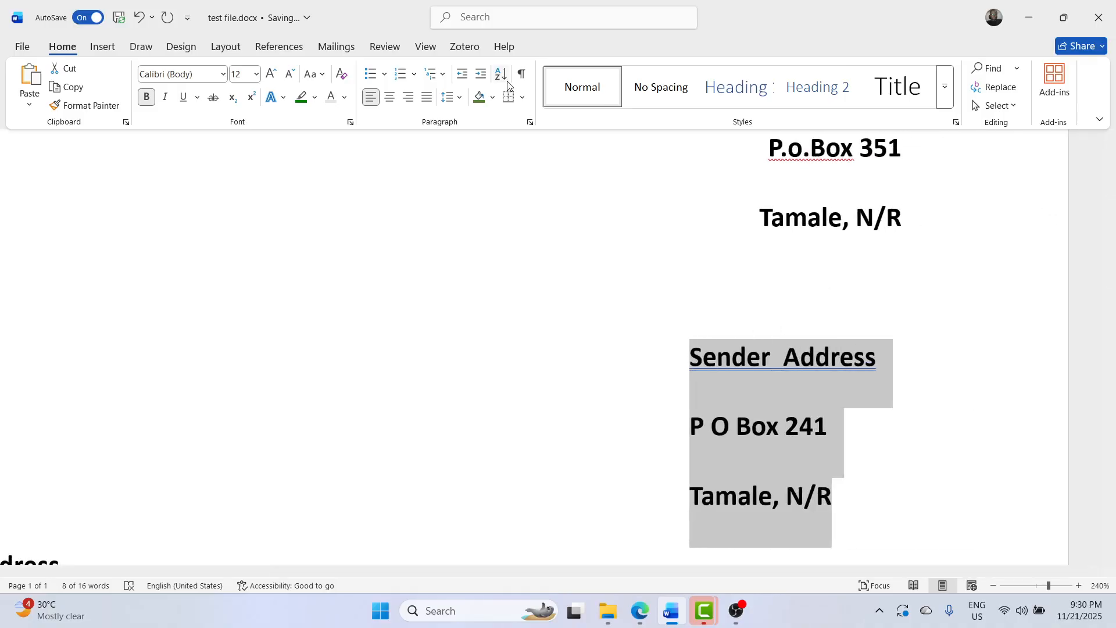
{"action": "left_click", "coordinate": [482, 77]}
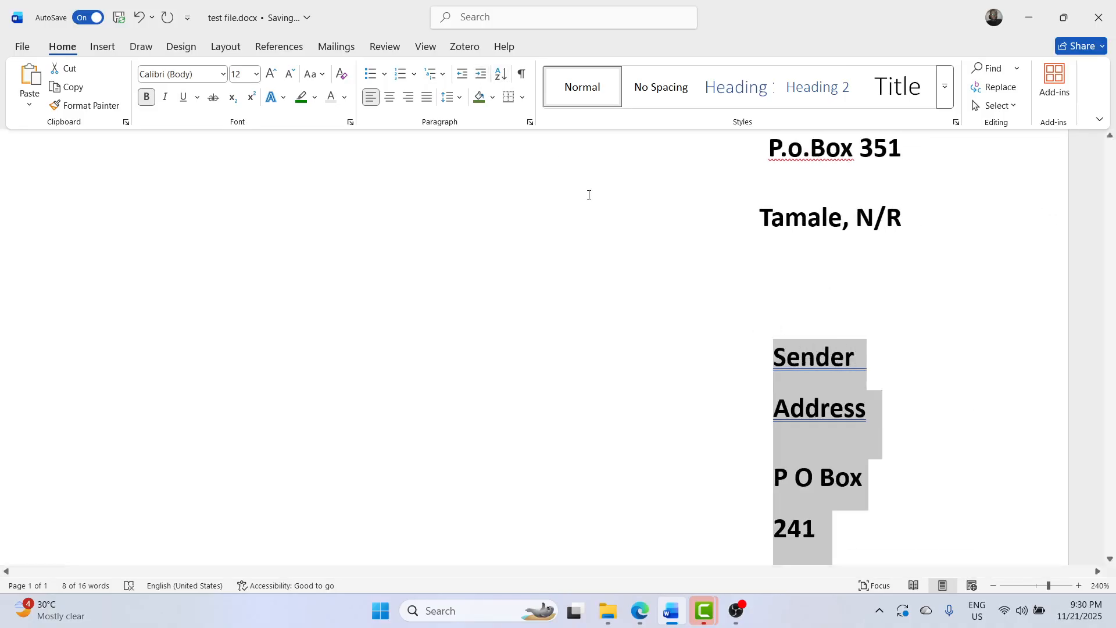
{"action": "scroll", "coordinate": [620, 262], "scroll_direction": "down", "scroll_amount": 1}
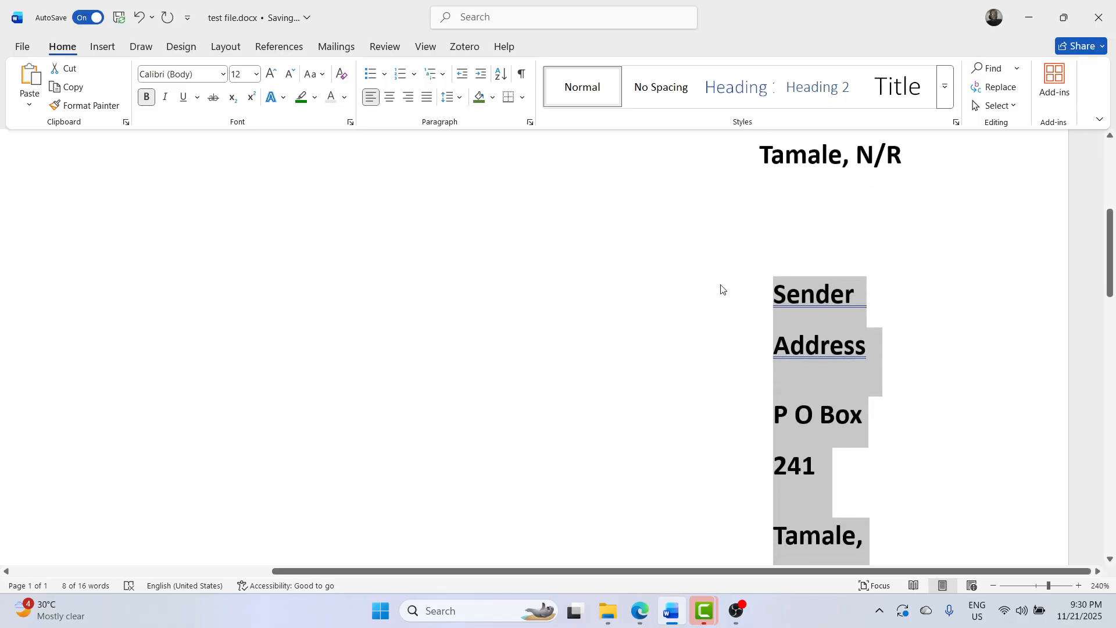
{"action": "left_click", "coordinate": [464, 74]}
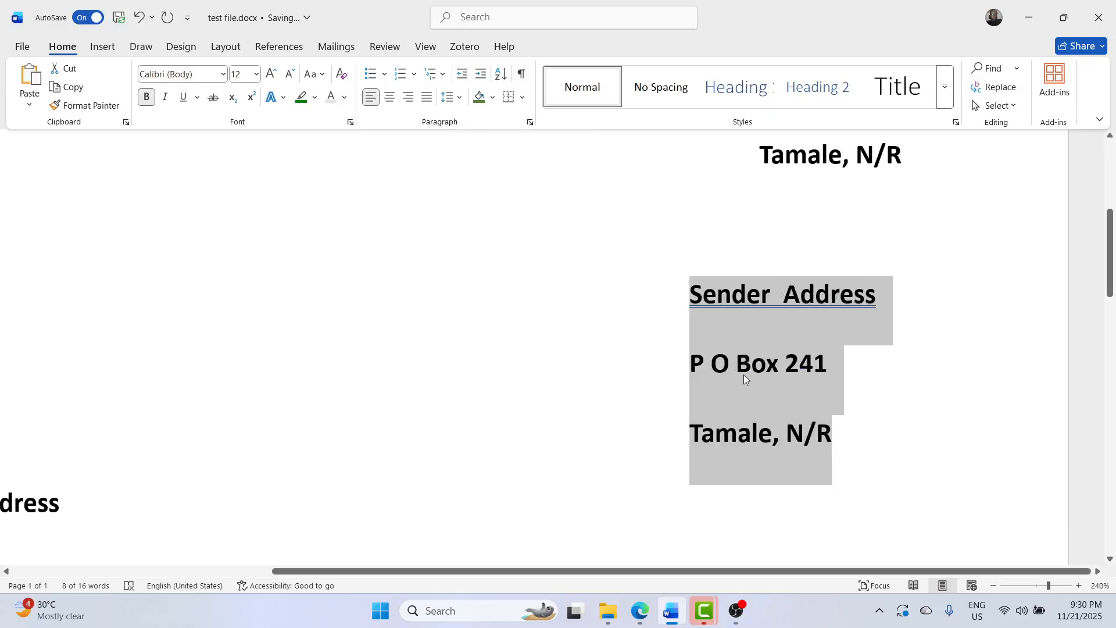
- Zoom out to 140% and examine the right-aligned sender block against the indented one beneath it
{"action": "scroll", "coordinate": [744, 375], "scroll_direction": "up", "scroll_amount": 1}
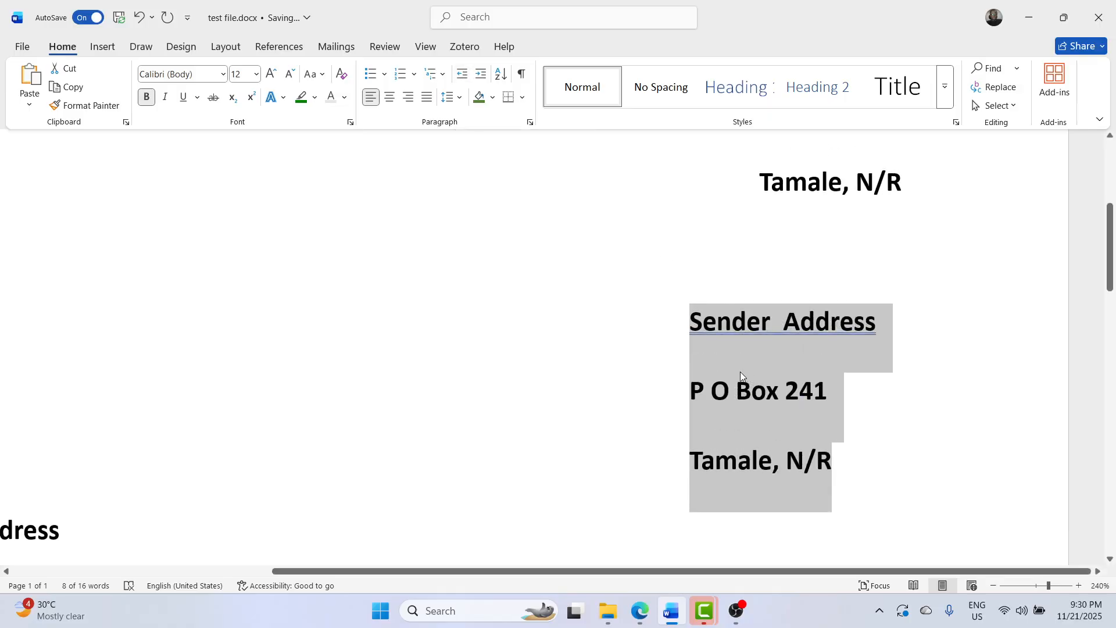
{"action": "scroll", "coordinate": [739, 374], "scroll_direction": "down", "scroll_amount": 2}
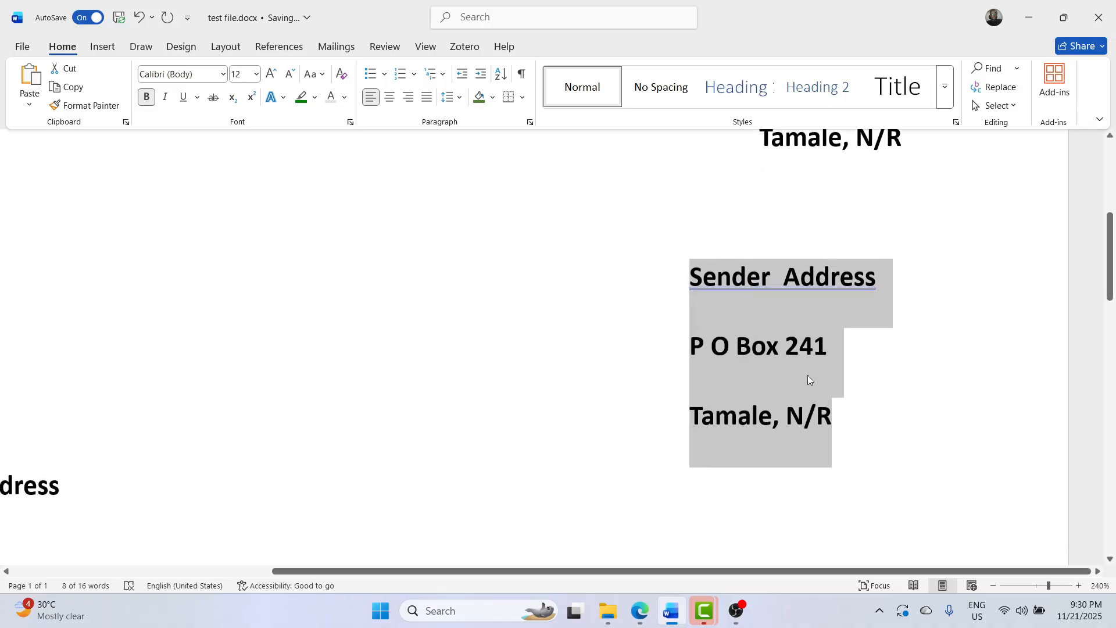
{"action": "scroll", "coordinate": [759, 347], "scroll_direction": "up", "scroll_amount": 3}
{"action": "left_click_drag", "start_coordinate": [909, 281], "coordinate": [722, 165]}
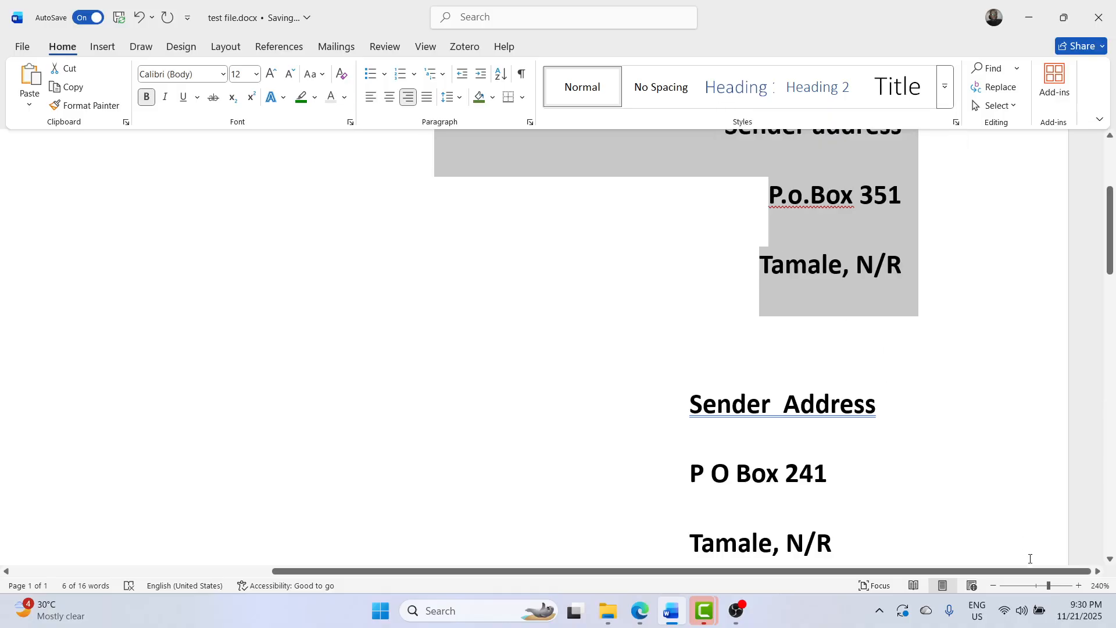
{"action": "scroll", "coordinate": [1030, 559], "scroll_direction": "down", "scroll_amount": 9}
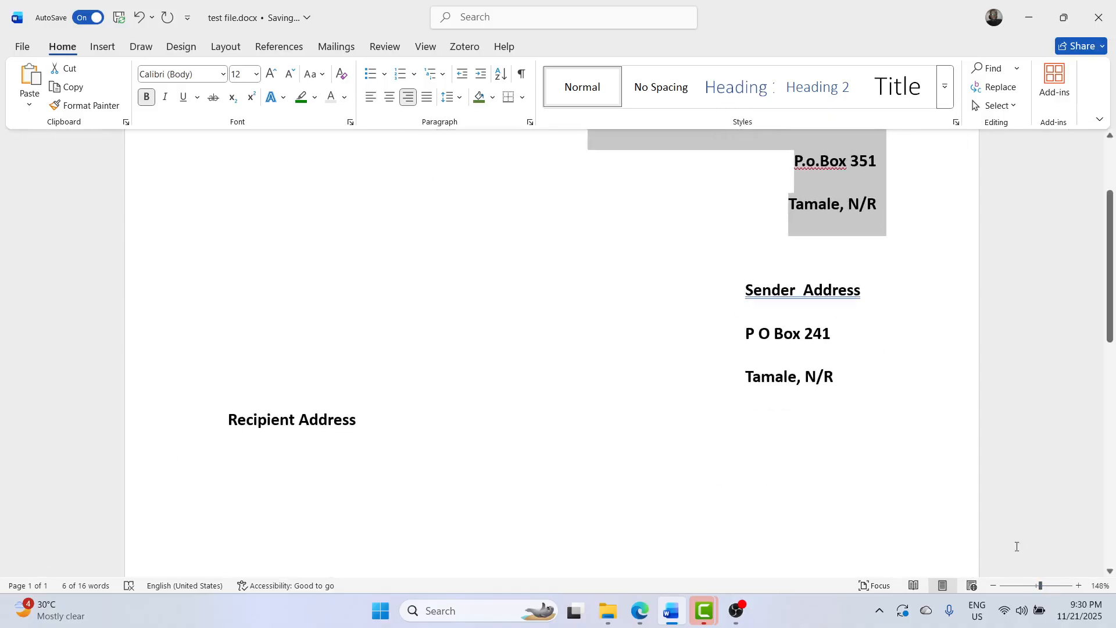
{"action": "left_click", "coordinate": [994, 585]}
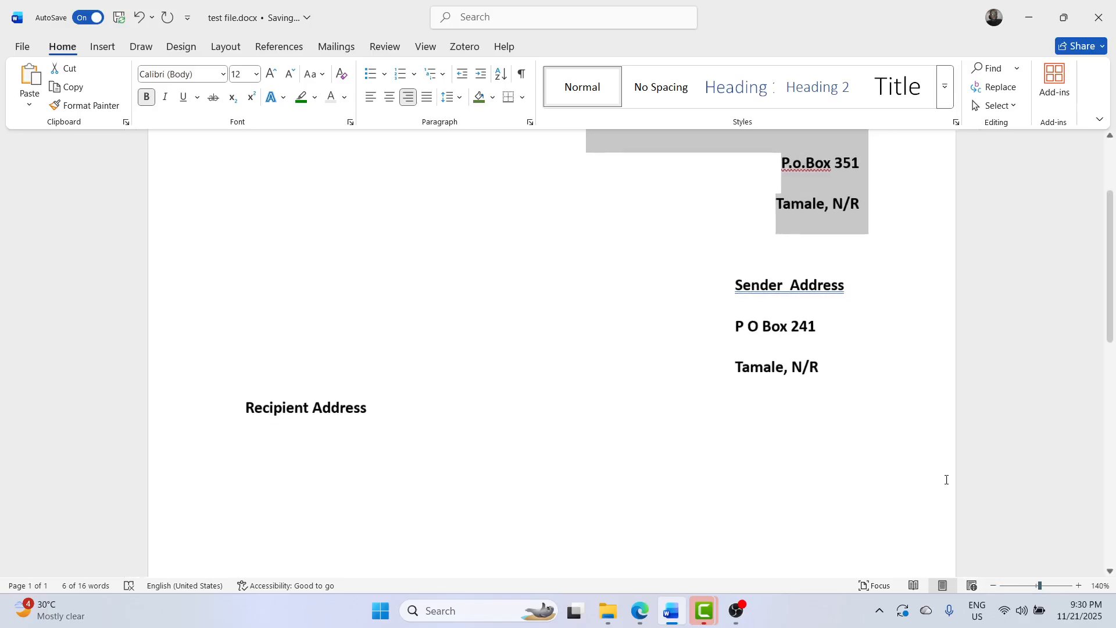
{"action": "scroll", "coordinate": [929, 426], "scroll_direction": "down", "scroll_amount": 2}
{"action": "scroll", "coordinate": [929, 419], "scroll_direction": "up", "scroll_amount": 5}
- Check the Google Meet class call, return to Word and highlight each sender block in turn to compare their line starts
{"action": "key", "text": "alt+Tab"}
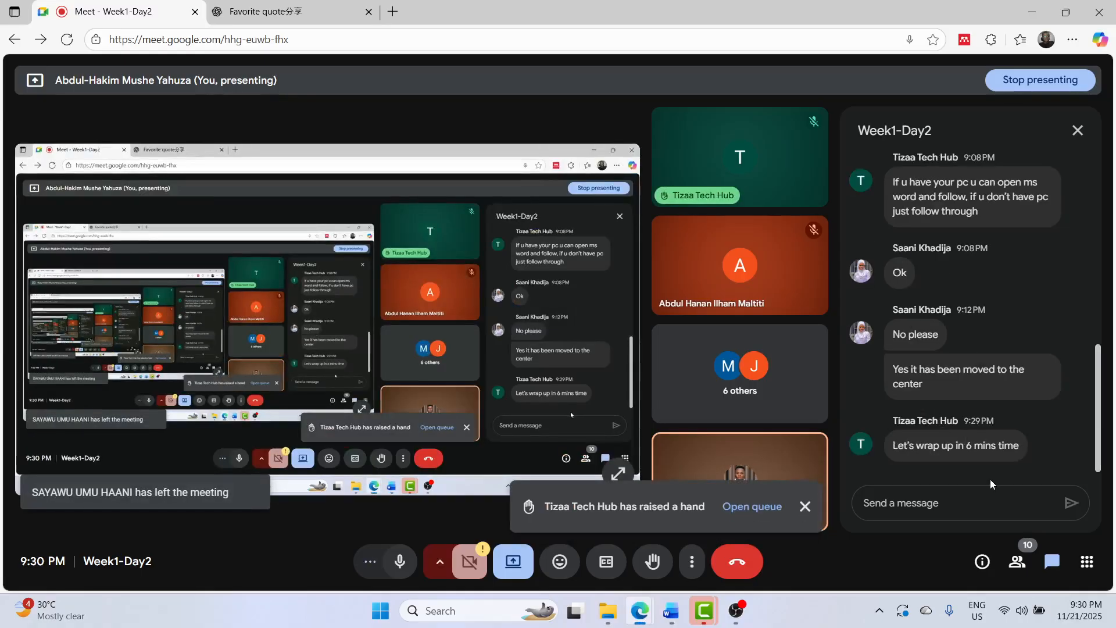
{"action": "key", "text": "alt+Tab"}
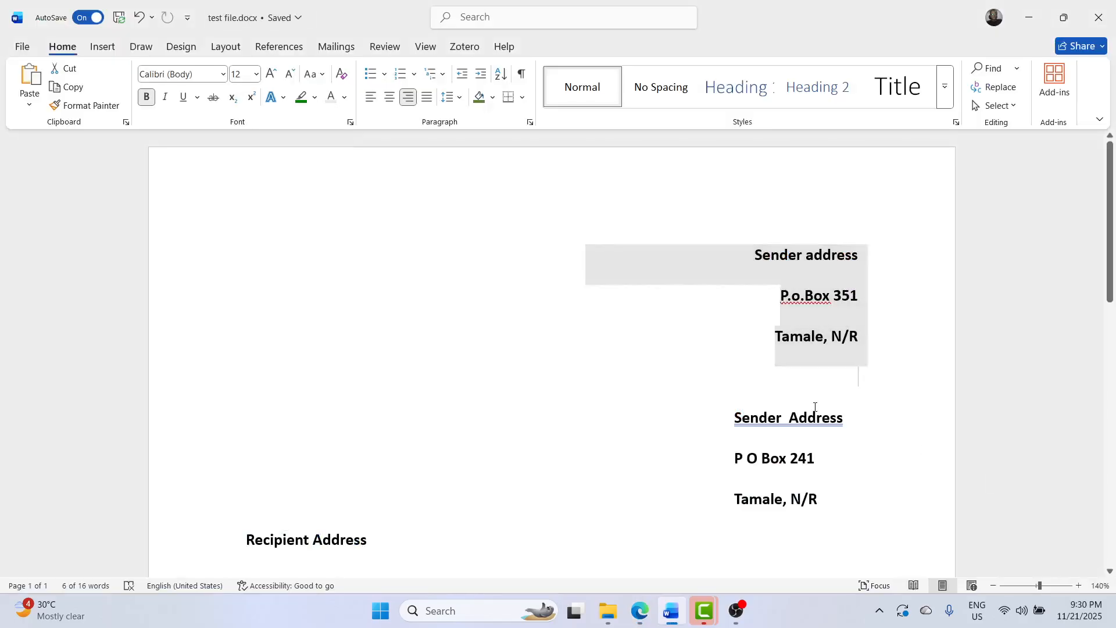
{"action": "left_click", "coordinate": [845, 360]}
{"action": "left_click_drag", "start_coordinate": [872, 343], "coordinate": [768, 255]}
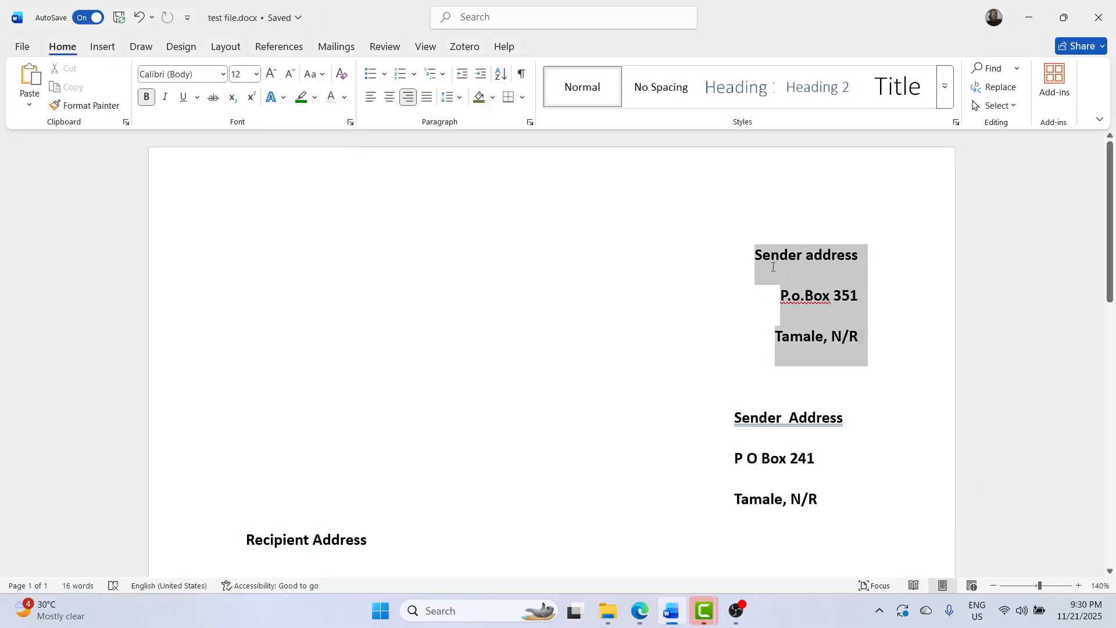
{"action": "left_click_drag", "start_coordinate": [830, 489], "coordinate": [698, 386]}
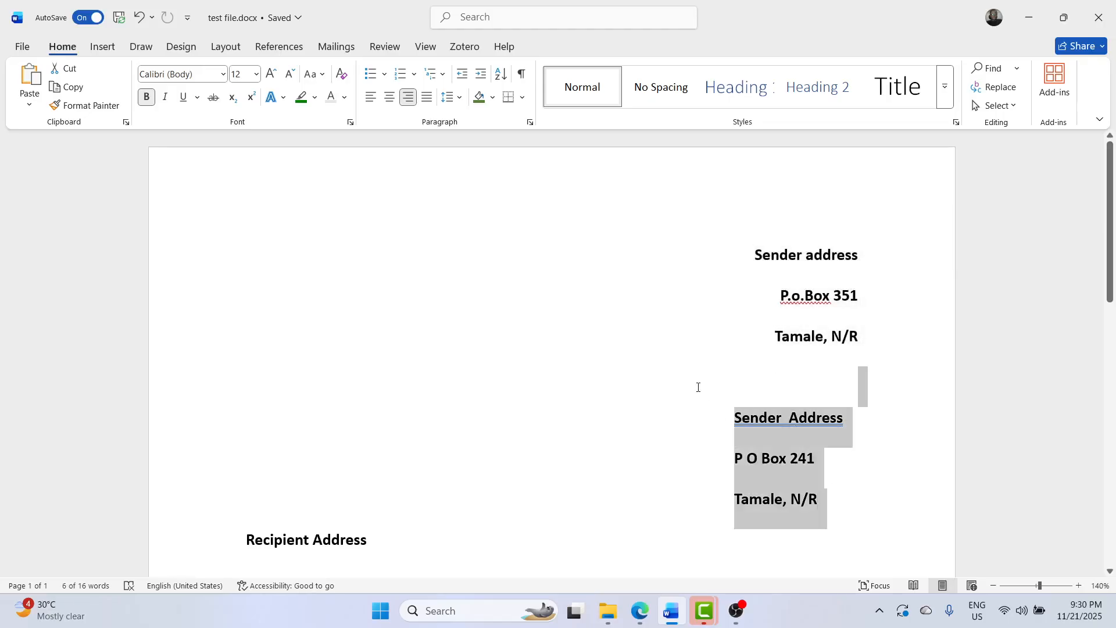
{"action": "scroll", "coordinate": [705, 409], "scroll_direction": "down", "scroll_amount": 2}
{"action": "scroll", "coordinate": [708, 412], "scroll_direction": "up", "scroll_amount": 1}
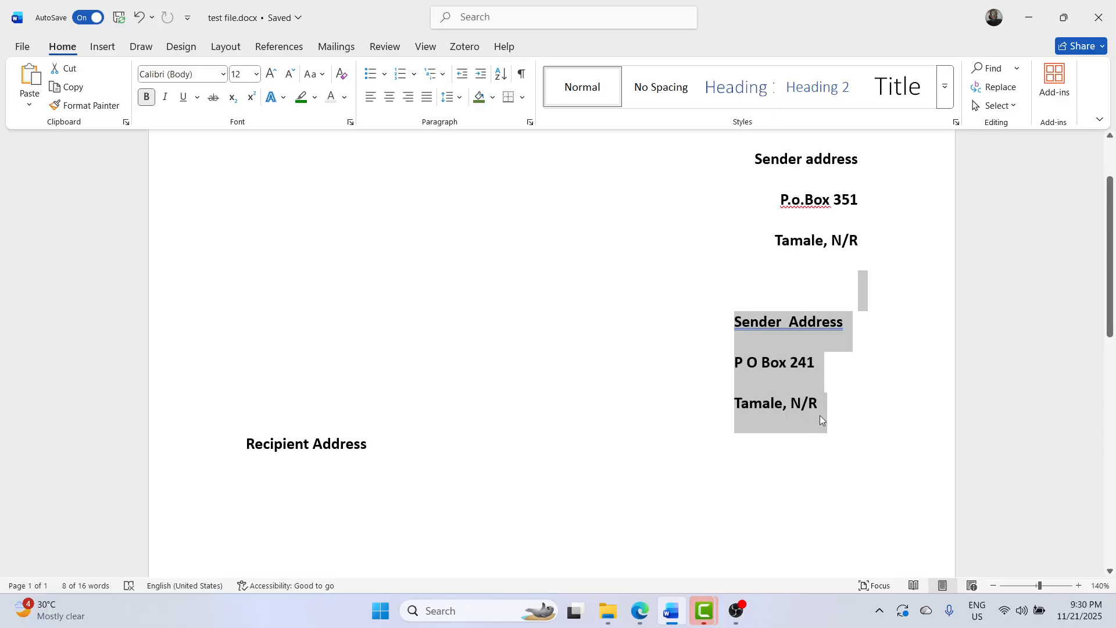
{"action": "left_click", "coordinate": [800, 420]}
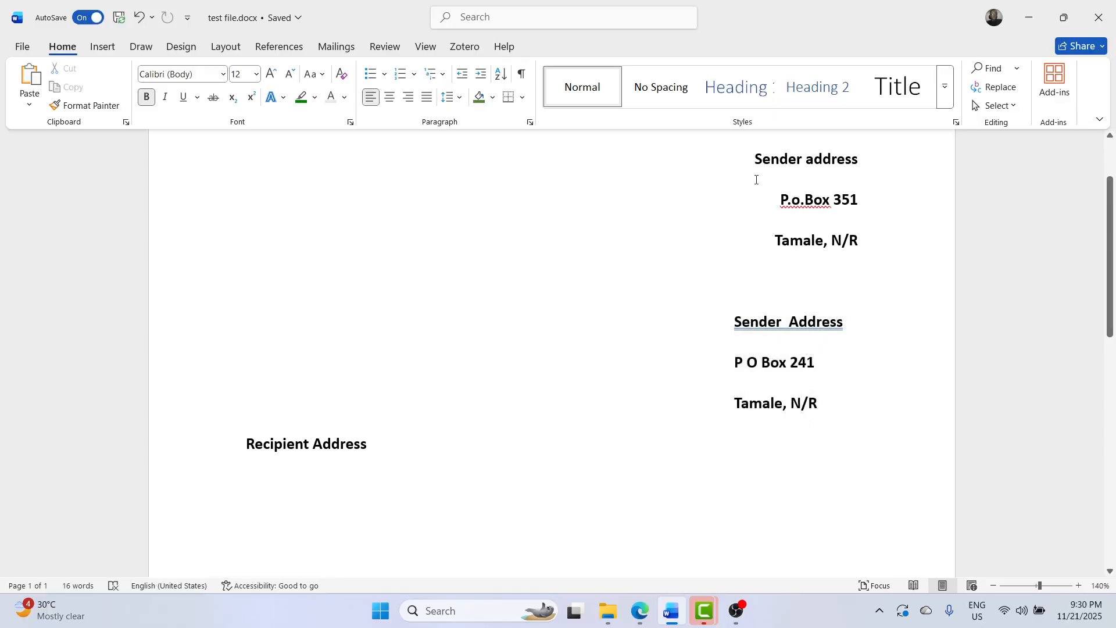
- Left-align the upper sender block and remove the leading space before its "Sender address" heading
{"action": "left_click_drag", "start_coordinate": [747, 164], "coordinate": [870, 246]}
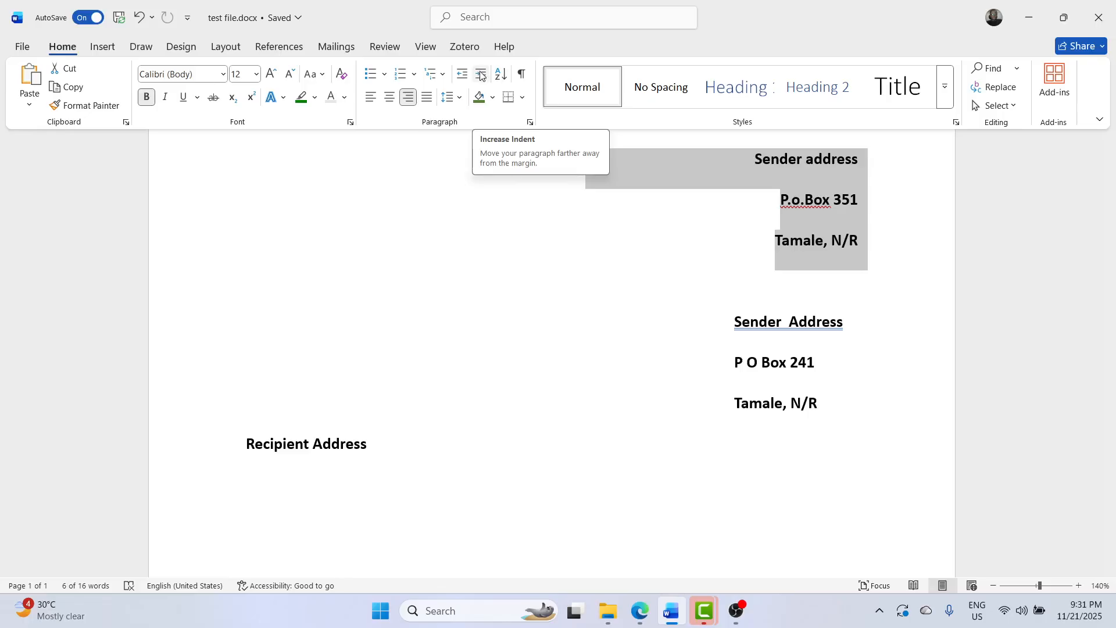
{"action": "key", "text": "ctrl+l"}
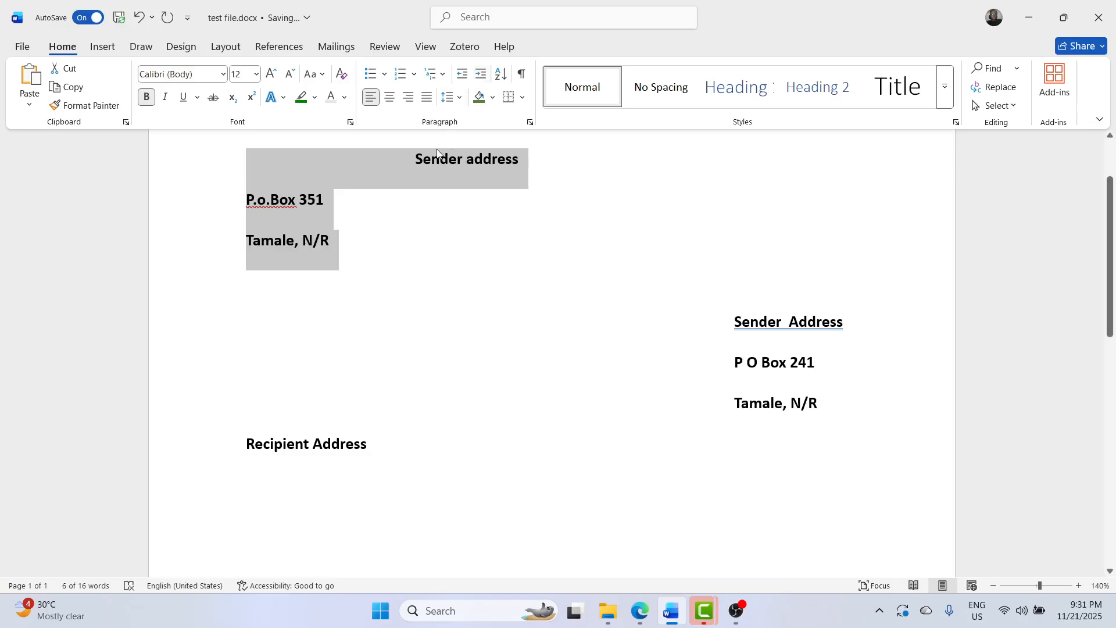
{"action": "left_click", "coordinate": [412, 165]}
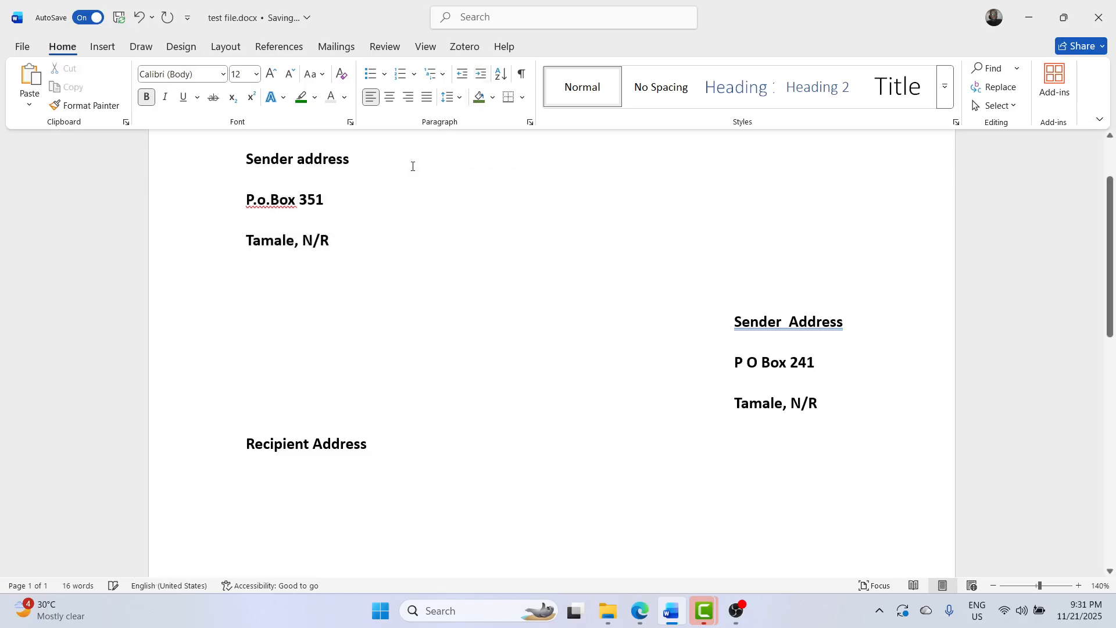
- Indent the three lines of the upper sender block ten levels, in line with the "Sender Address" block below
{"action": "left_click", "coordinate": [381, 233], "text": "shift"}
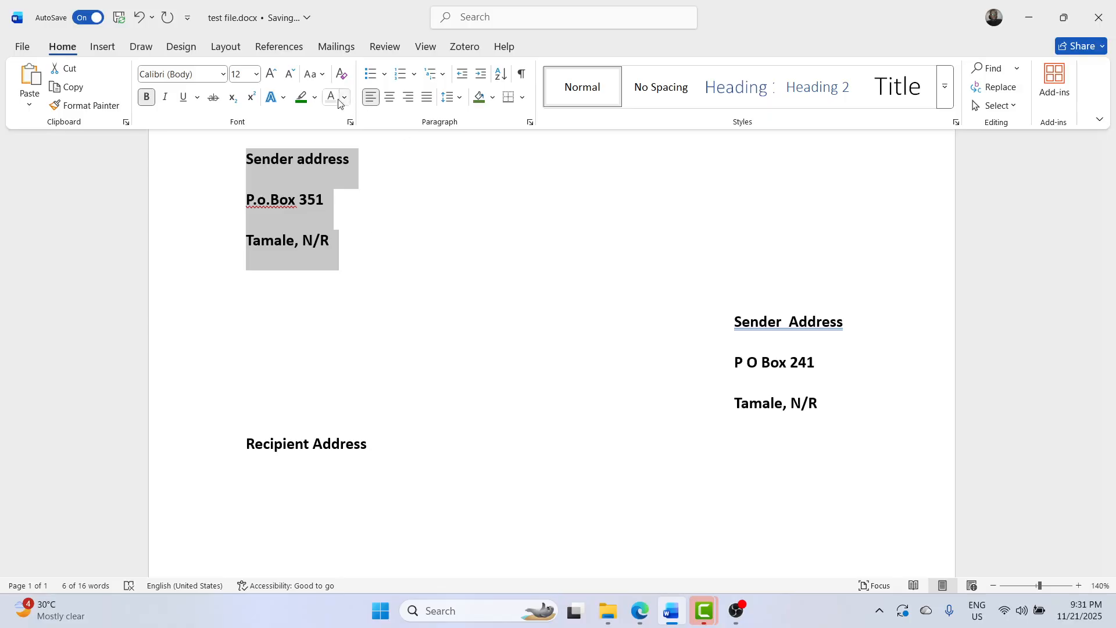
{"action": "left_click", "coordinate": [482, 73]}
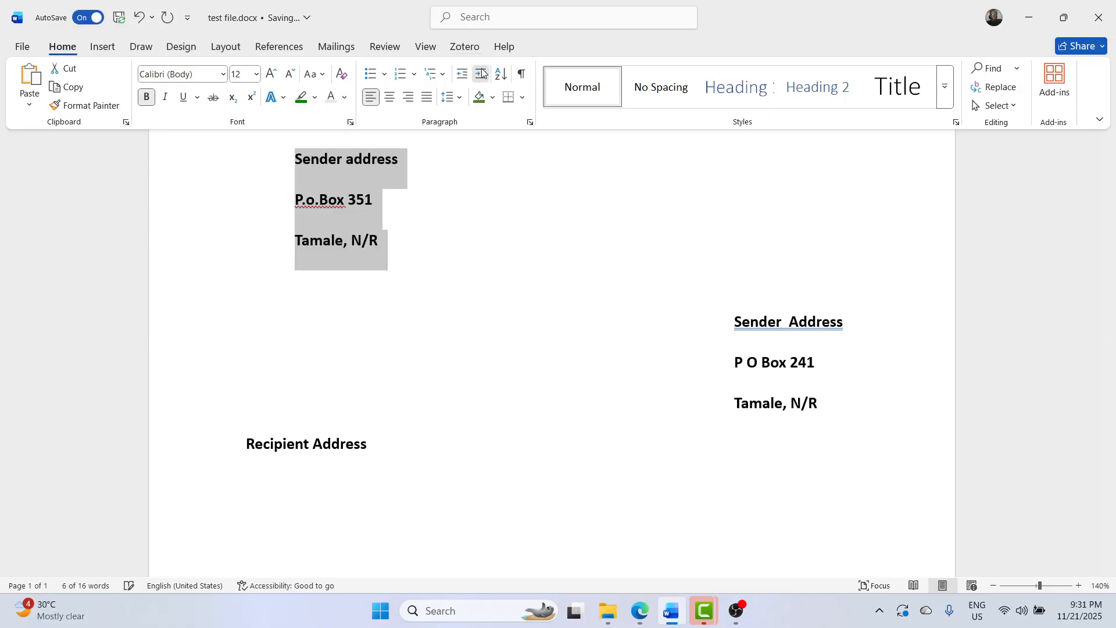
{"action": "left_click", "coordinate": [482, 73]}
{"action": "left_click", "coordinate": [482, 73]}
{"action": "left_click", "coordinate": [482, 73]}
{"action": "left_click", "coordinate": [482, 73]}
{"action": "left_click", "coordinate": [482, 73]}
{"action": "left_click", "coordinate": [482, 72]}
{"action": "left_click", "coordinate": [482, 73]}
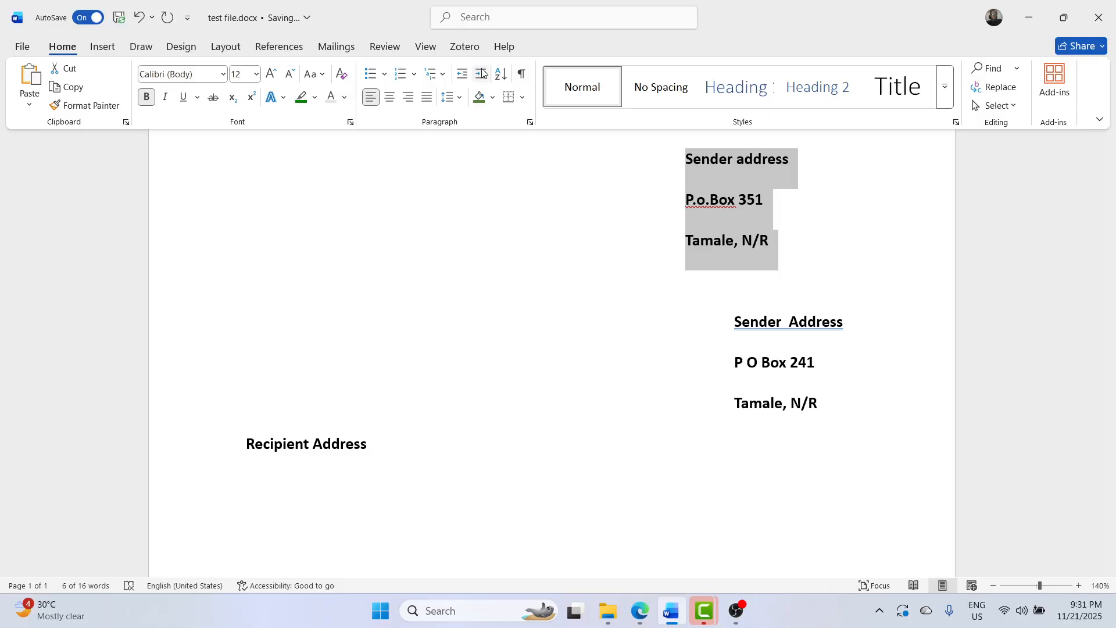
{"action": "left_click", "coordinate": [482, 73]}
{"action": "scroll", "coordinate": [566, 267], "scroll_direction": "down", "scroll_amount": 1}
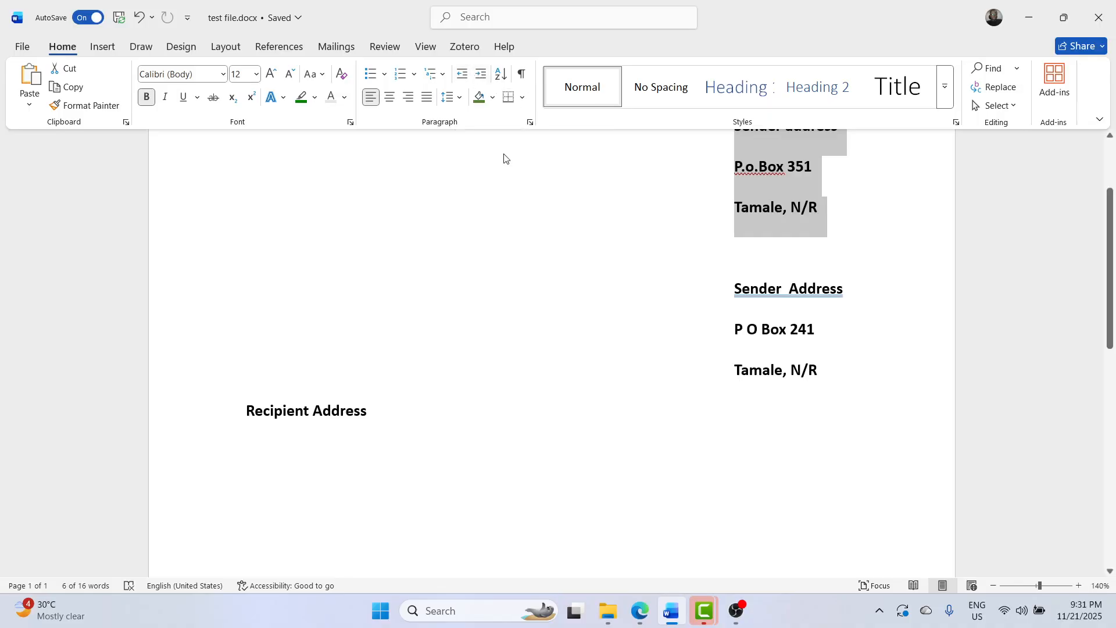
{"action": "scroll", "coordinate": [556, 192], "scroll_direction": "up", "scroll_amount": 2}
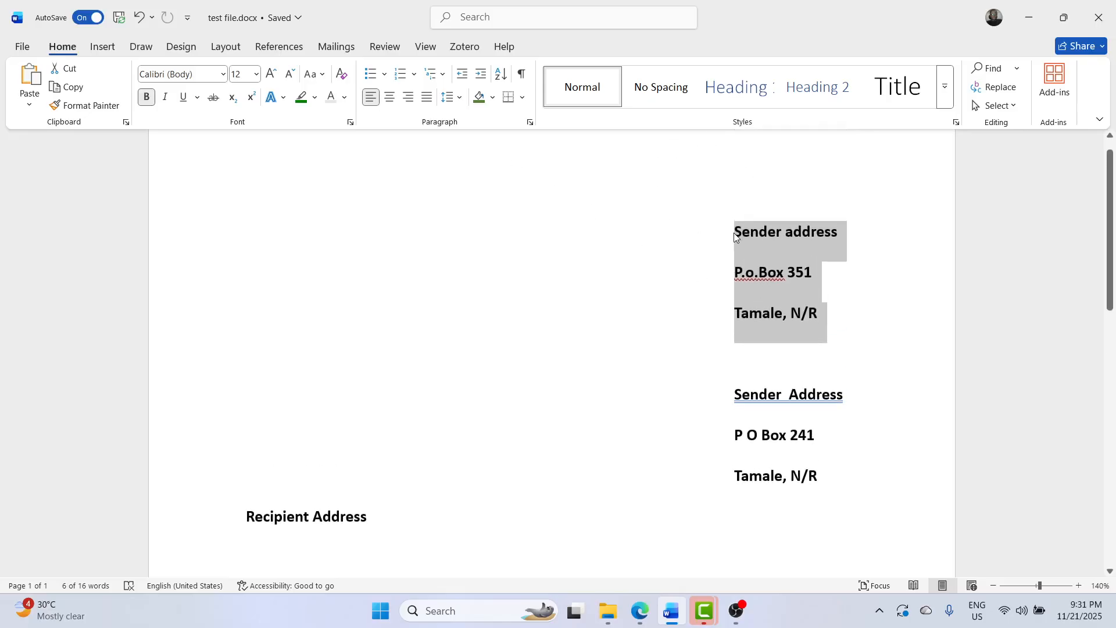
- Decrease the upper sender block's indent three levels, increase it four, and realign it with the block below
{"action": "key", "text": "shift+Tab"}
{"action": "key", "text": "shift+Tab"}
{"action": "key", "text": "shift+Tab"}
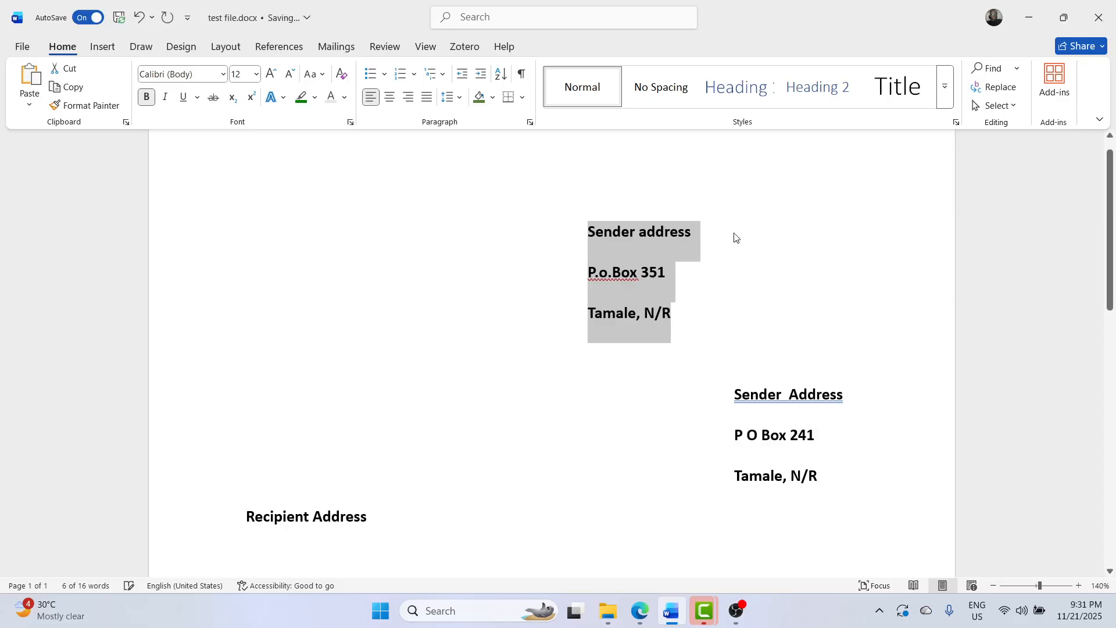
{"action": "key", "text": "Tab"}
{"action": "key", "text": "Tab"}
{"action": "key", "text": "Tab"}
{"action": "key", "text": "Tab"}
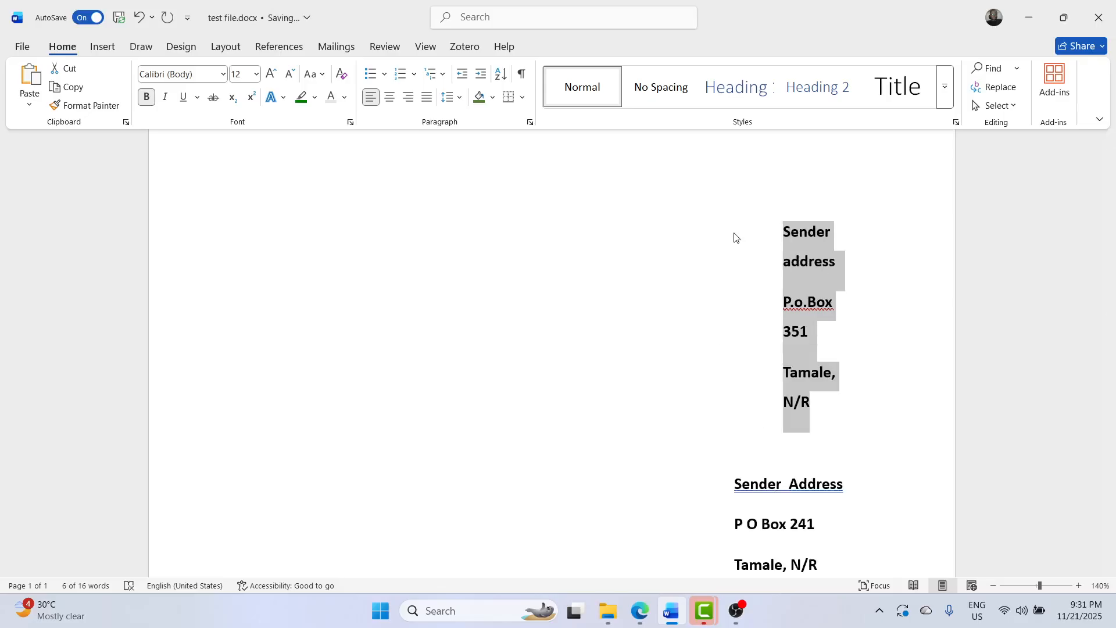
{"action": "key", "text": "shift+Tab"}
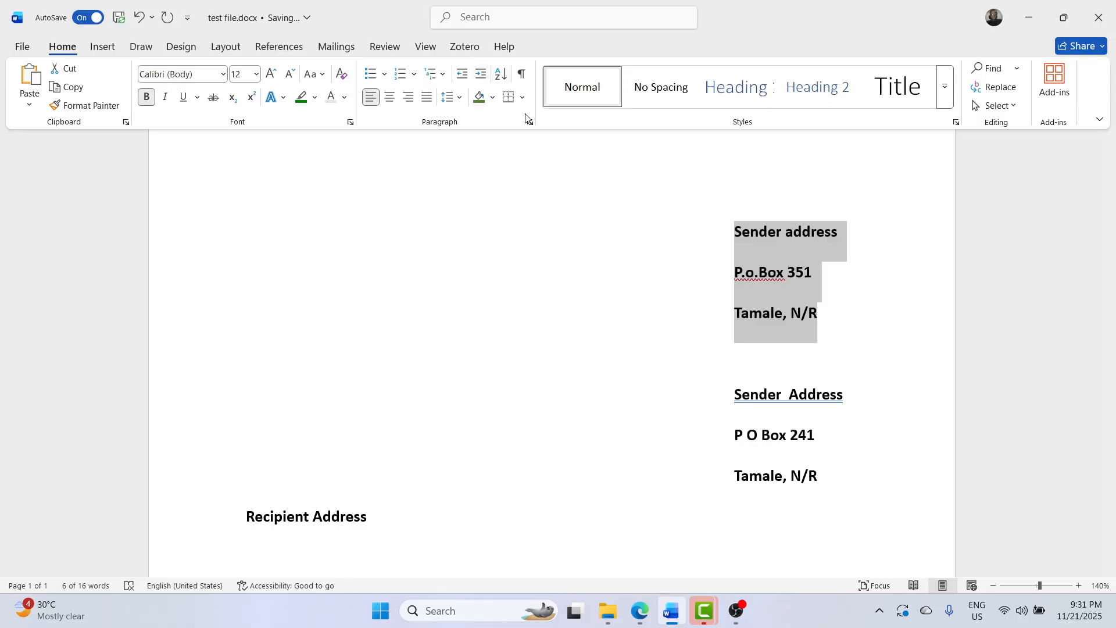
- Switch to the Google Meet call, dismiss the raised-hand notification, and return to the recipient area of the Word document
{"action": "key", "text": "alt+Tab"}
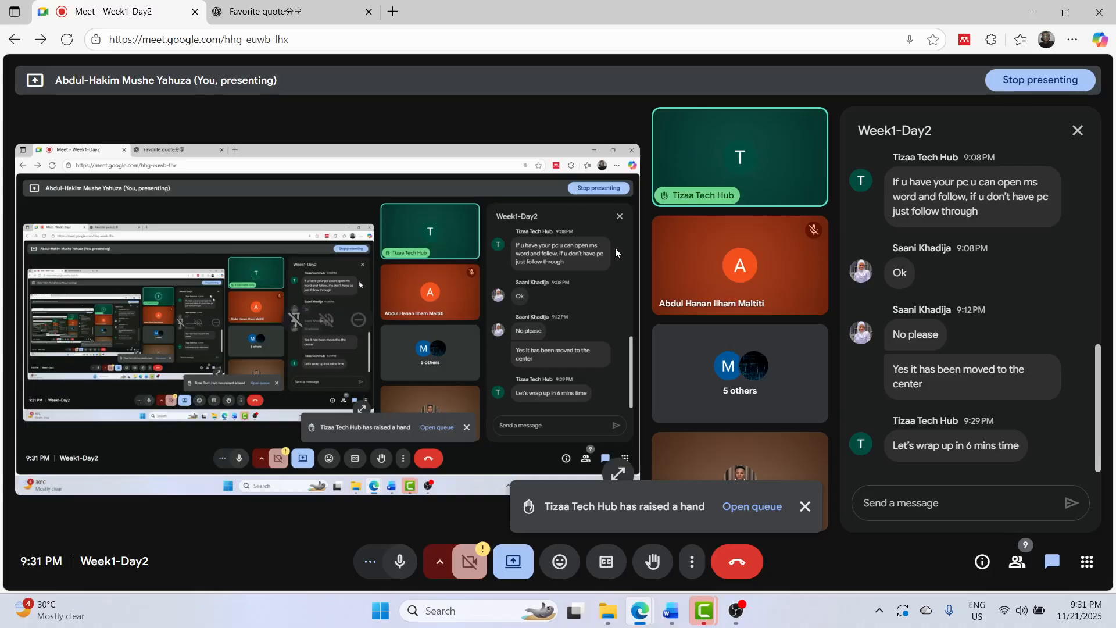
{"action": "left_click", "coordinate": [806, 506]}
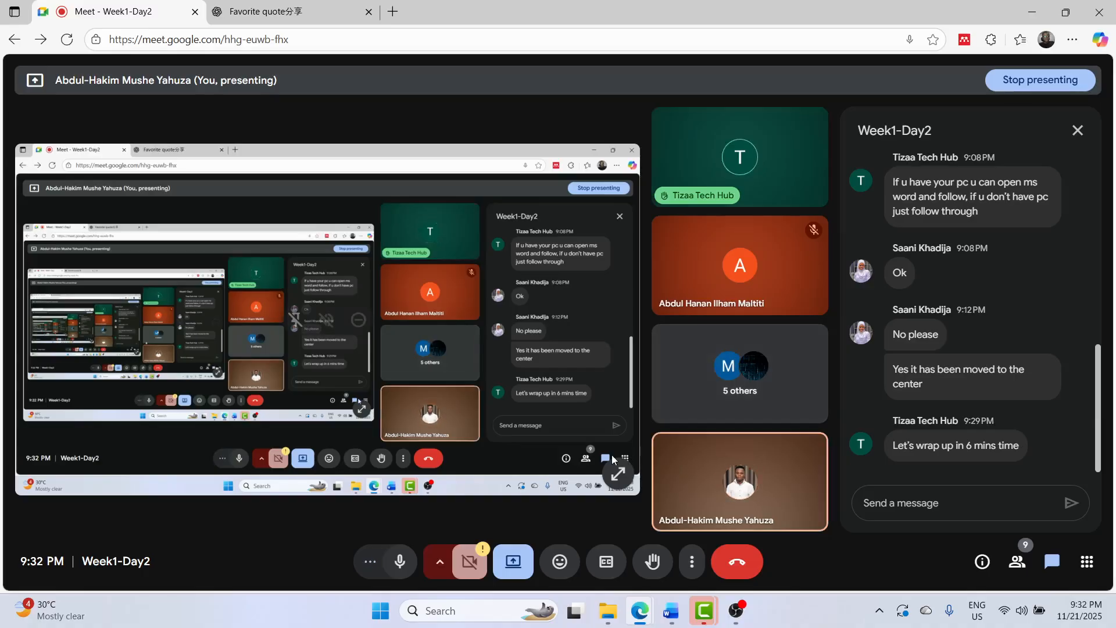
{"action": "left_click", "coordinate": [671, 617]}
{"action": "scroll", "coordinate": [691, 462], "scroll_direction": "down", "scroll_amount": 5}
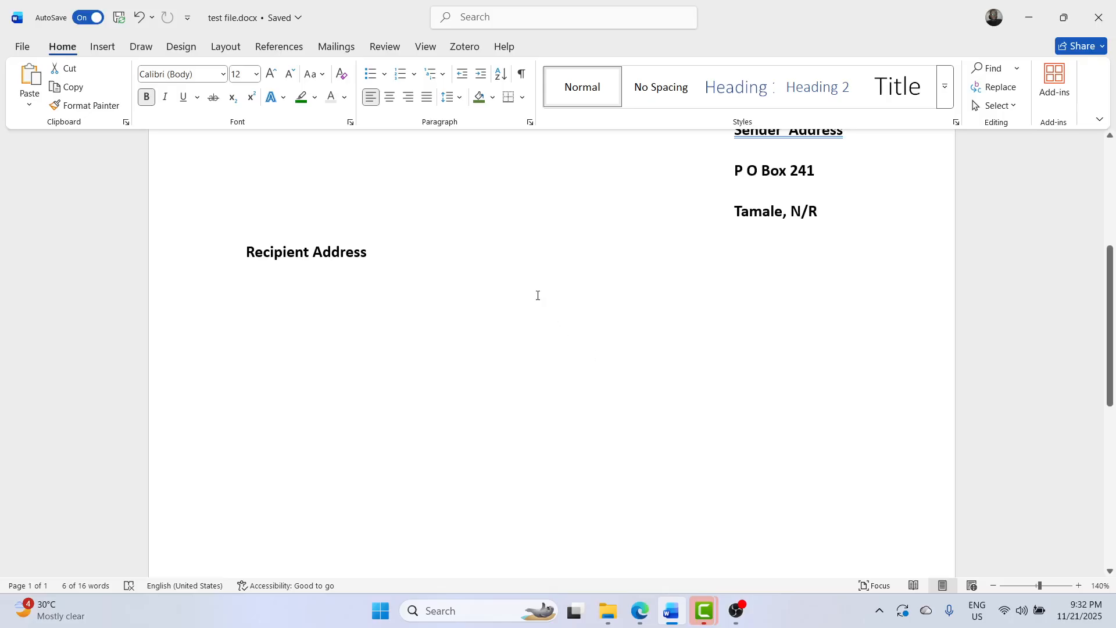
{"action": "left_click", "coordinate": [523, 98]}
{"action": "left_click", "coordinate": [525, 103]}
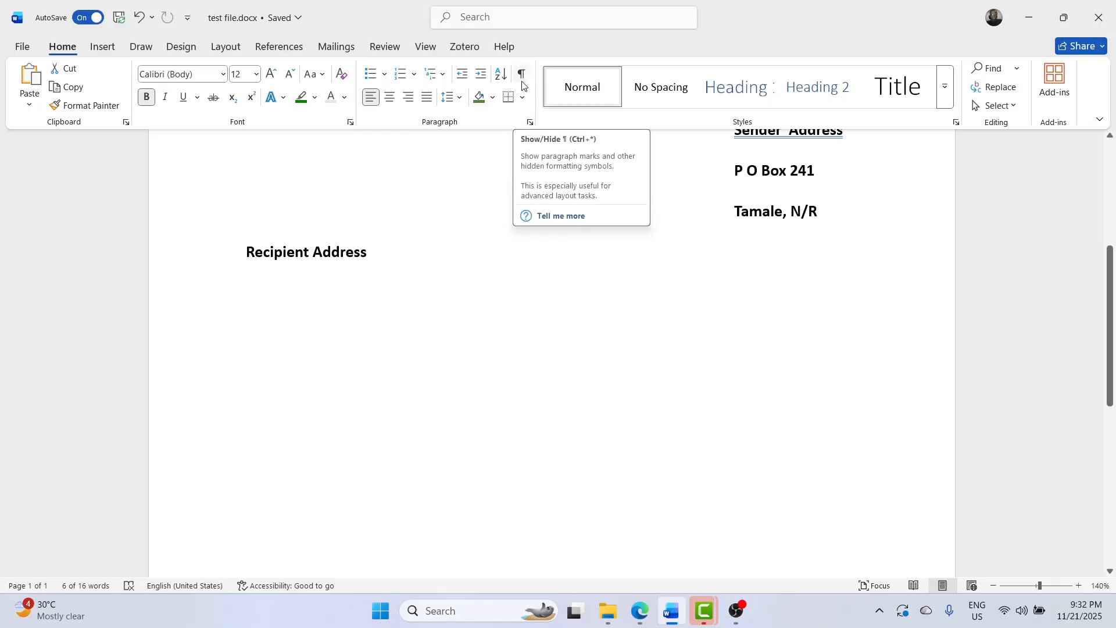
{"action": "scroll", "coordinate": [543, 161], "scroll_direction": "up", "scroll_amount": 3}
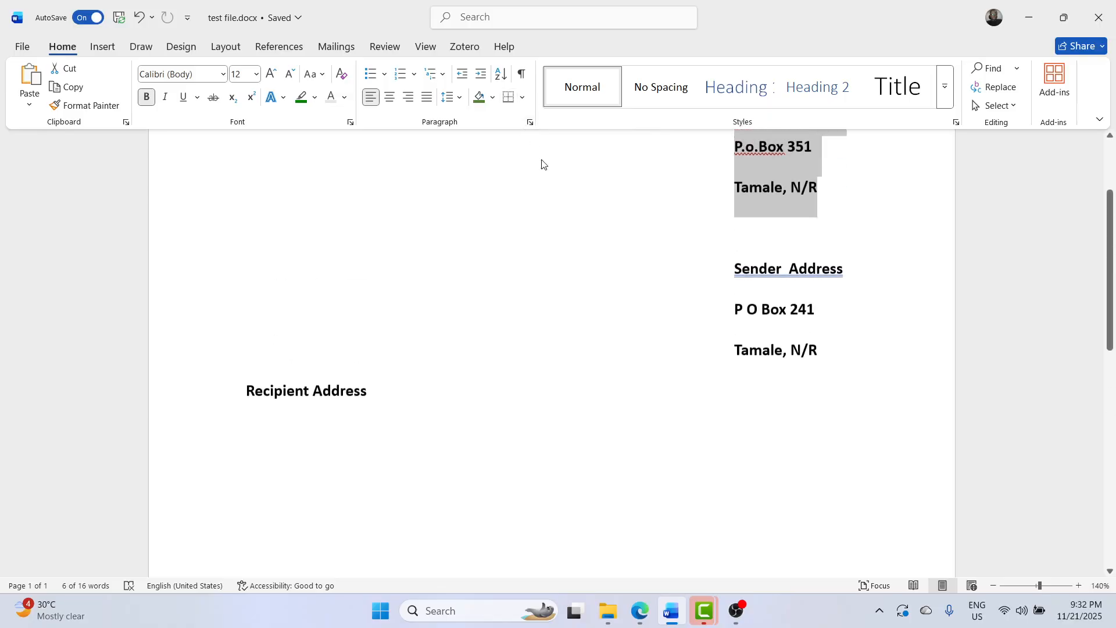
{"action": "scroll", "coordinate": [542, 160], "scroll_direction": "up", "scroll_amount": 1}
{"action": "scroll", "coordinate": [542, 160], "scroll_direction": "down", "scroll_amount": 1}
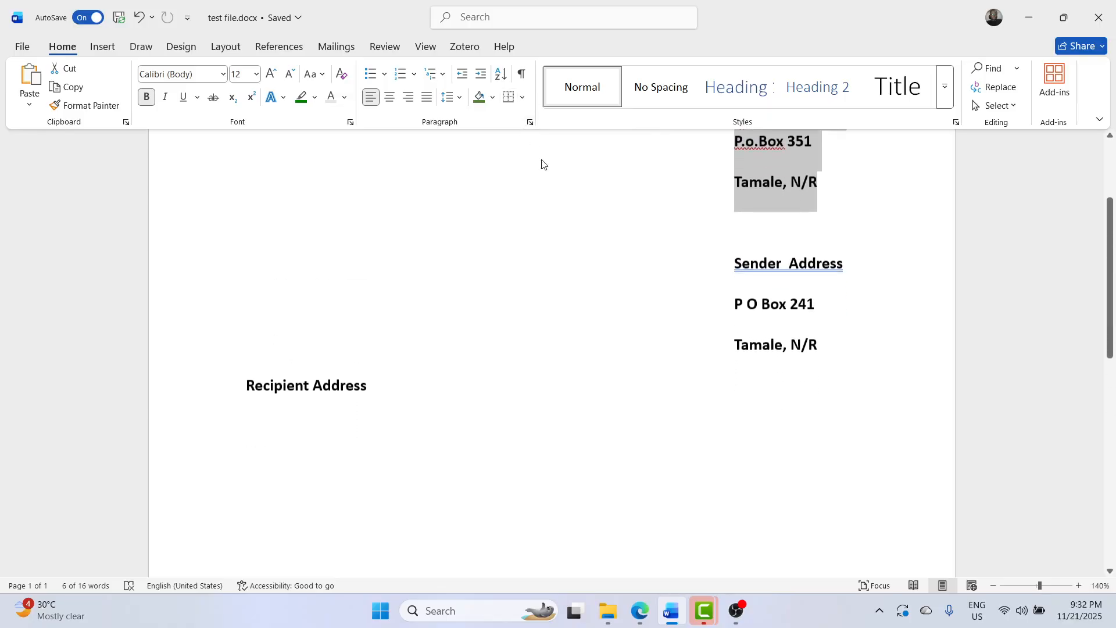
{"action": "scroll", "coordinate": [571, 401], "scroll_direction": "up", "scroll_amount": 3}
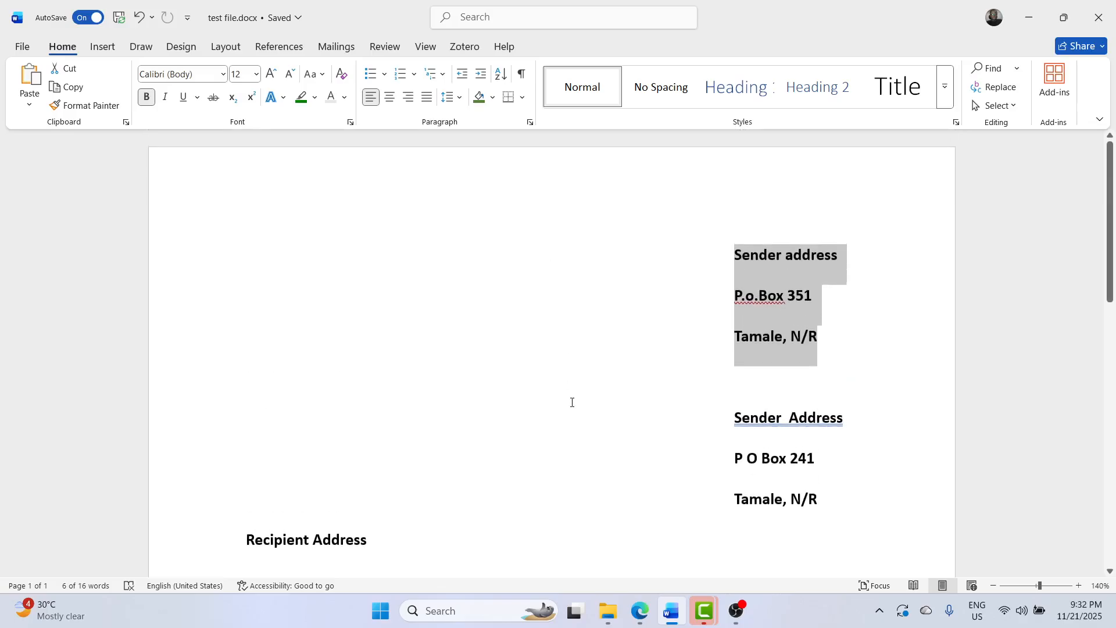
- Deselect the upper sender block and delete the entire content of the letter document
{"action": "scroll", "coordinate": [572, 401], "scroll_direction": "down", "scroll_amount": 2}
{"action": "left_click", "coordinate": [572, 402]}
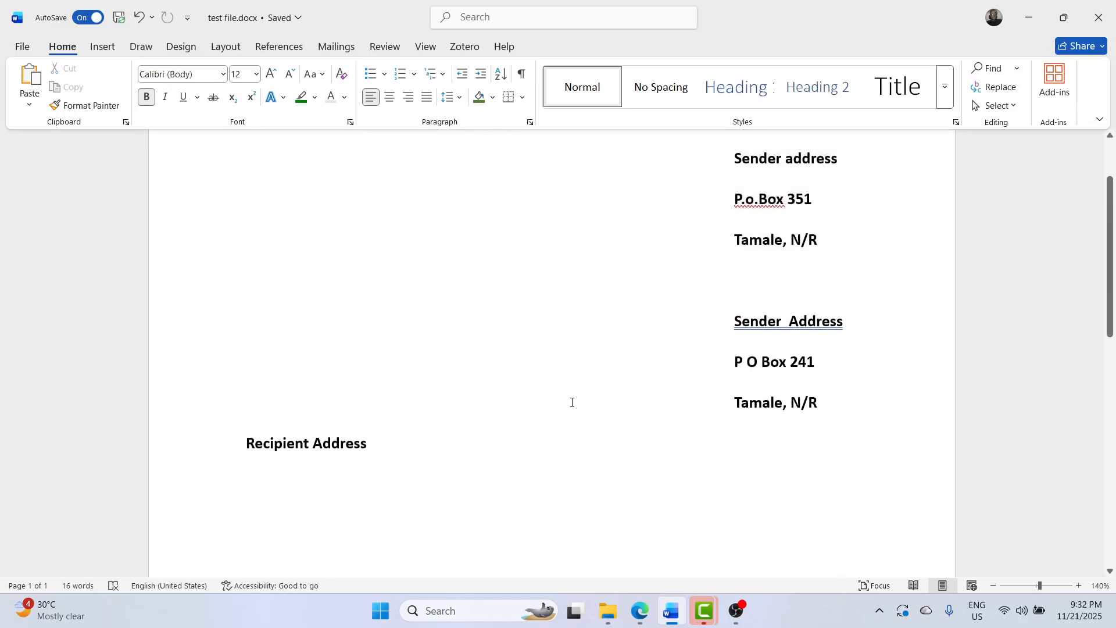
{"action": "key", "text": "ctrl+a"}
{"action": "key", "text": "BackSpace"}
- Switch to the Google Meet call, open the list of people in the meeting, and look through its contributors
{"action": "key", "text": "alt+Tab"}
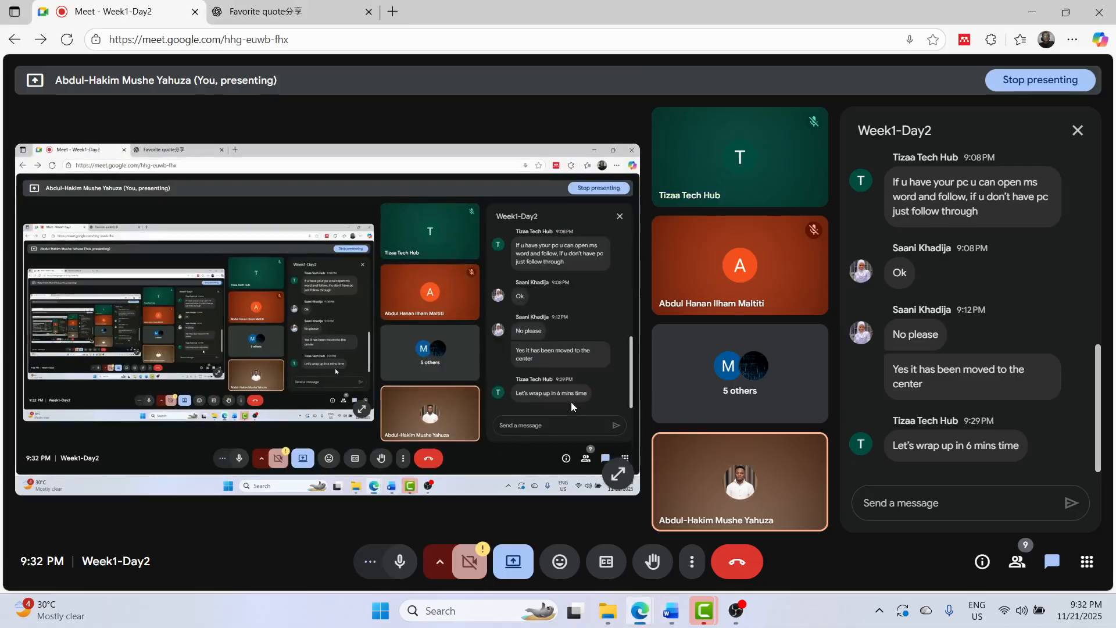
{"action": "left_click", "coordinate": [772, 393]}
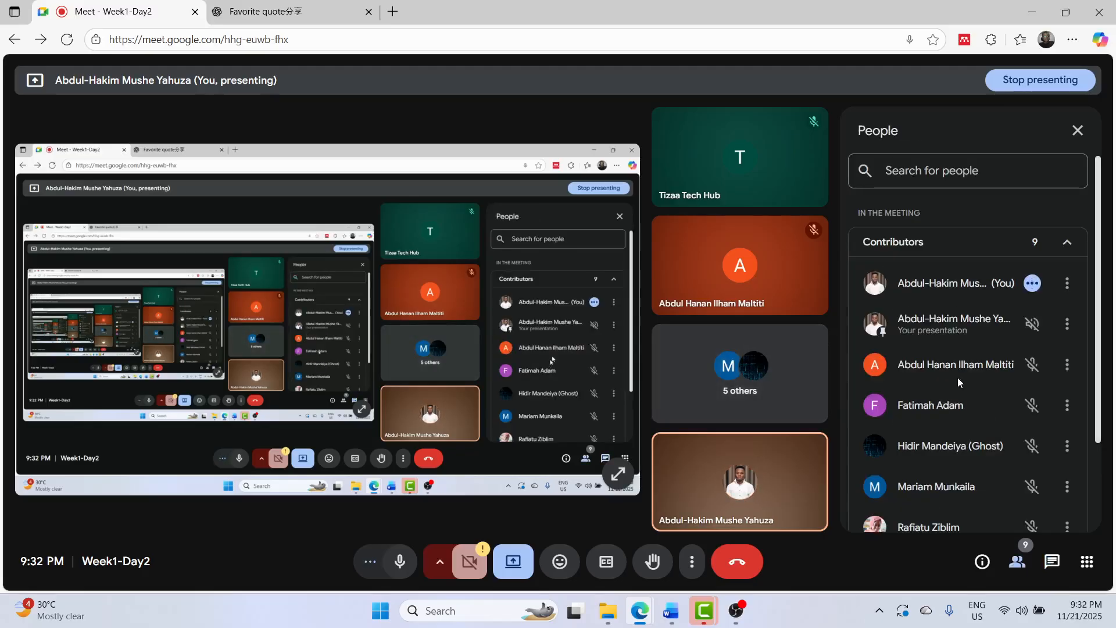
{"action": "scroll", "coordinate": [961, 379], "scroll_direction": "down", "scroll_amount": 1}
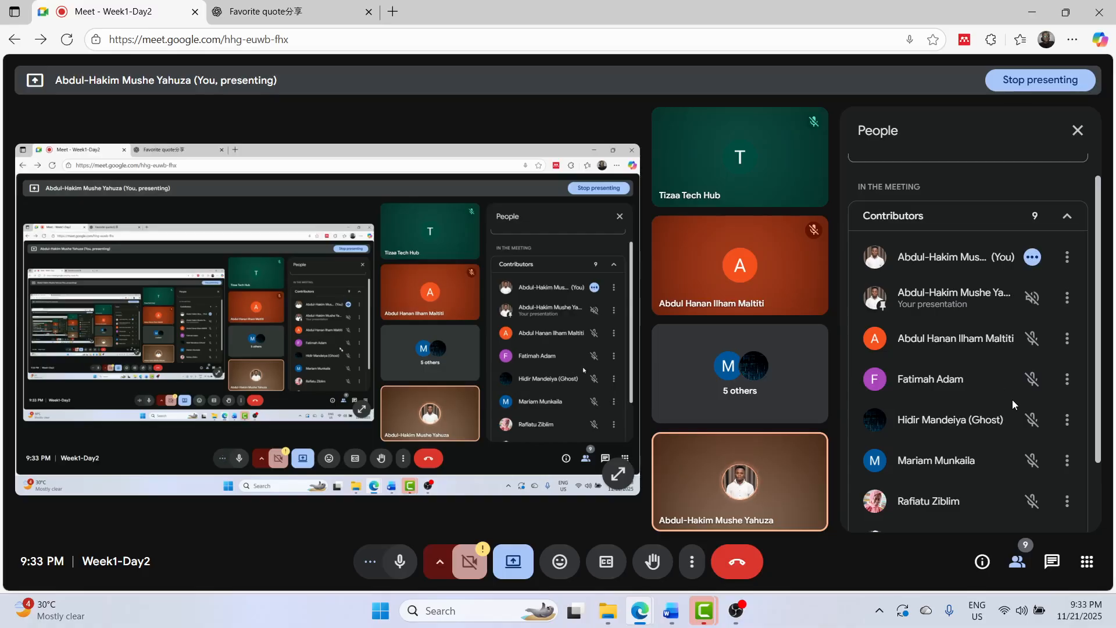
{"action": "scroll", "coordinate": [1012, 399], "scroll_direction": "down", "scroll_amount": 2}
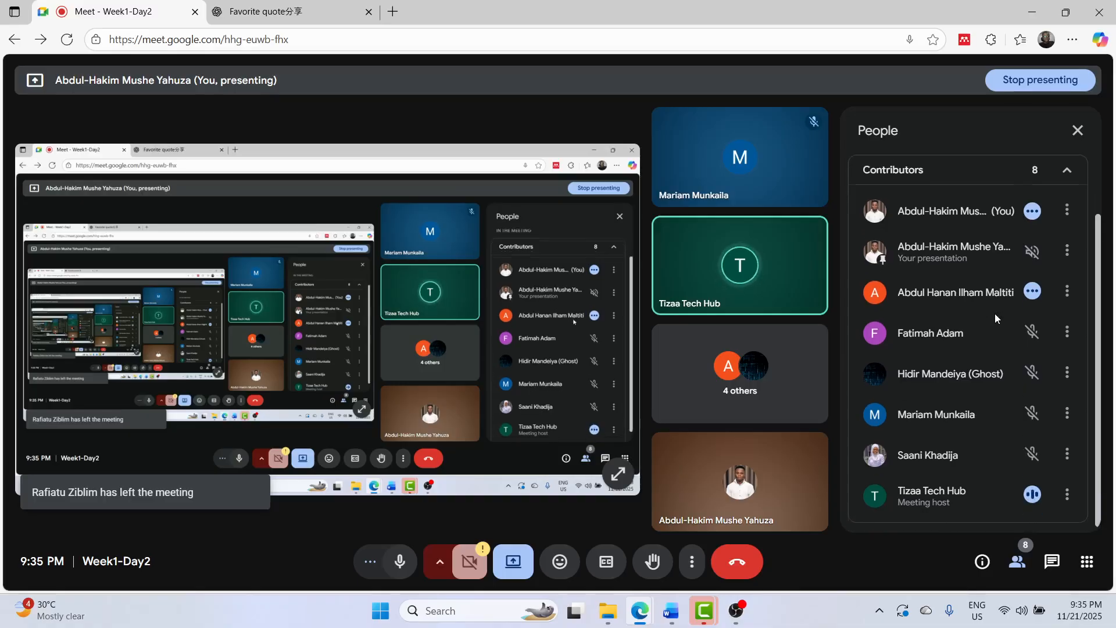
{"action": "scroll", "coordinate": [995, 312], "scroll_direction": "down", "scroll_amount": 1}
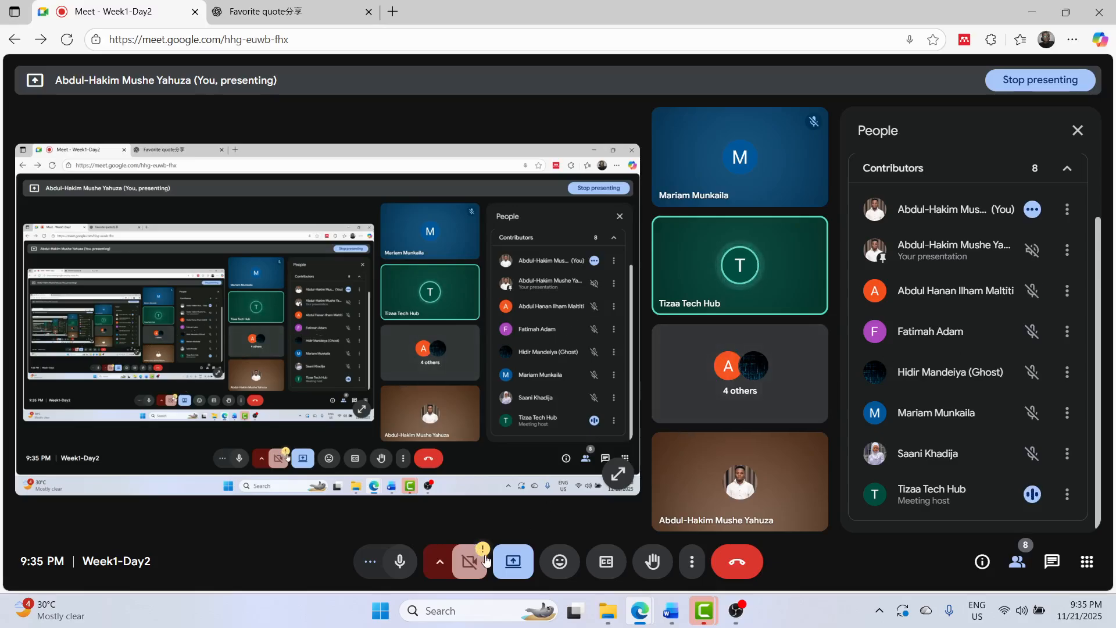
- Stop sharing the screen in the meeting and switch to the OBS window
{"action": "left_click", "coordinate": [513, 561]}
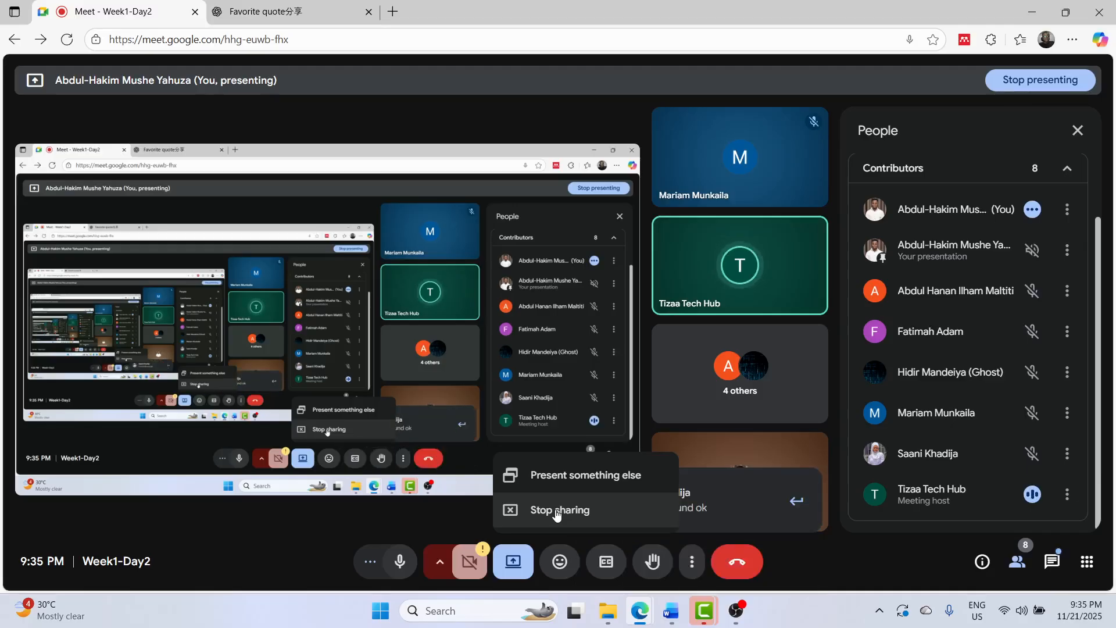
{"action": "left_click", "coordinate": [372, 535]}
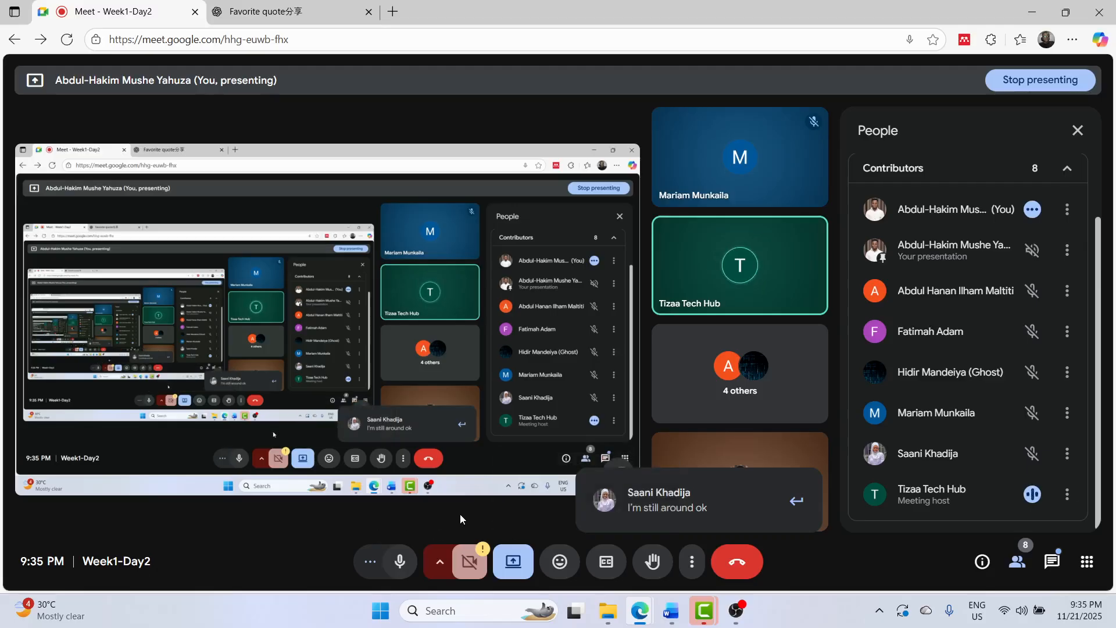
{"action": "left_click", "coordinate": [507, 558]}
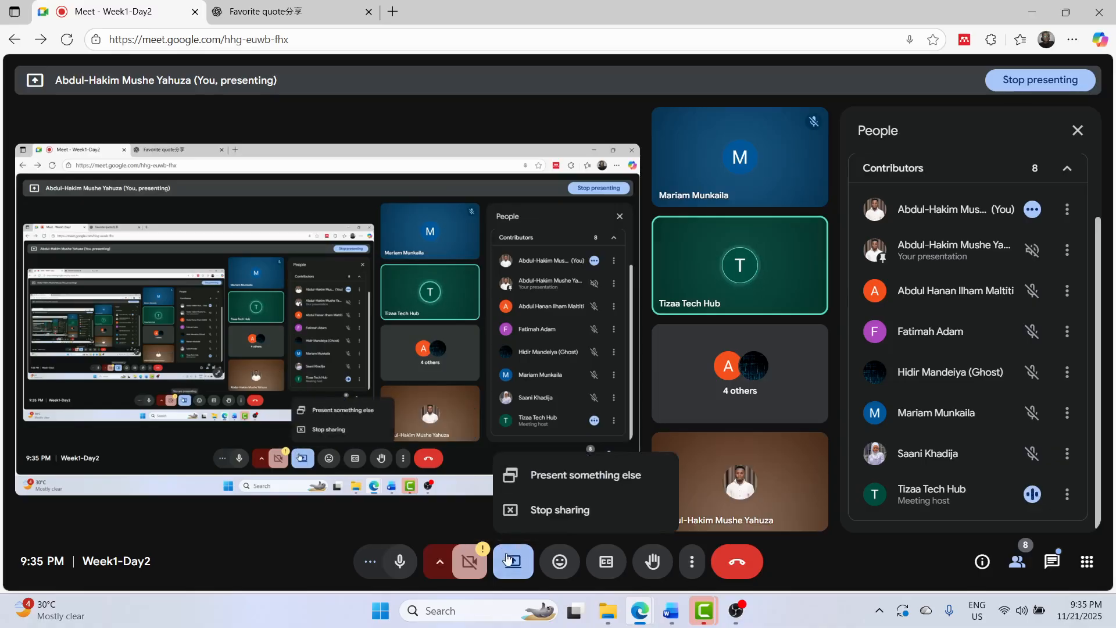
{"action": "left_click", "coordinate": [599, 515]}
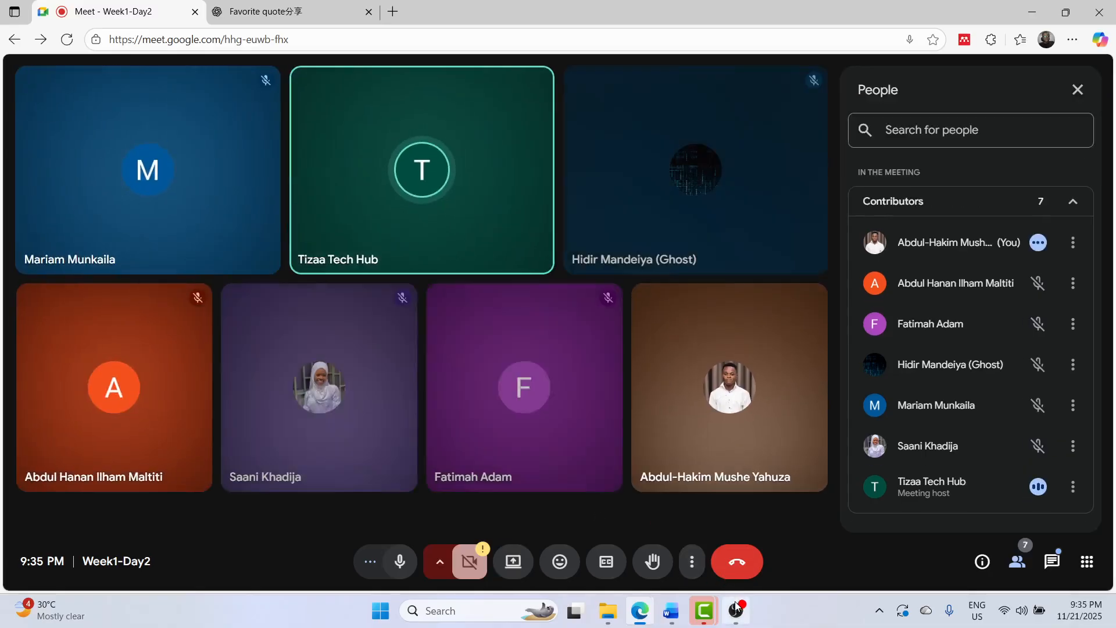
{"action": "mouse_move", "coordinate": [736, 608]}
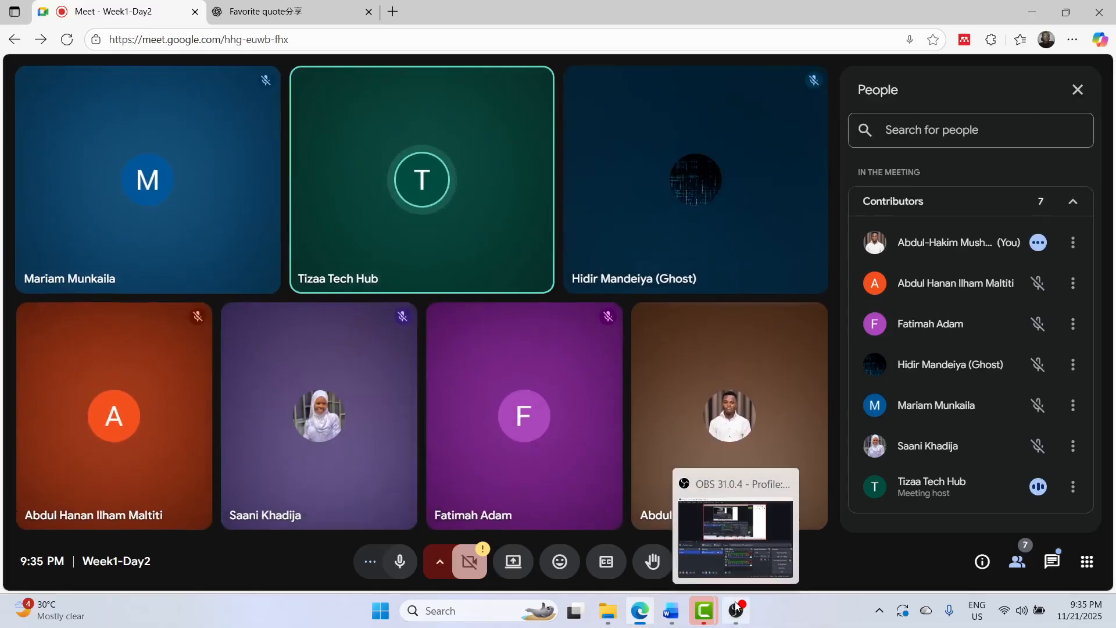
{"action": "left_click", "coordinate": [737, 514]}
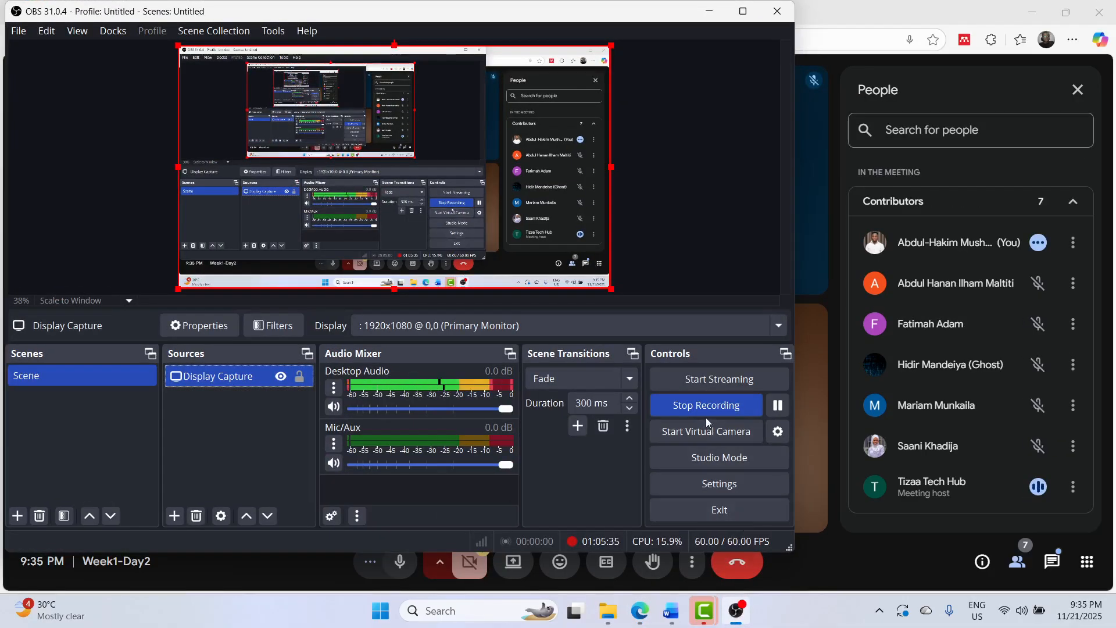